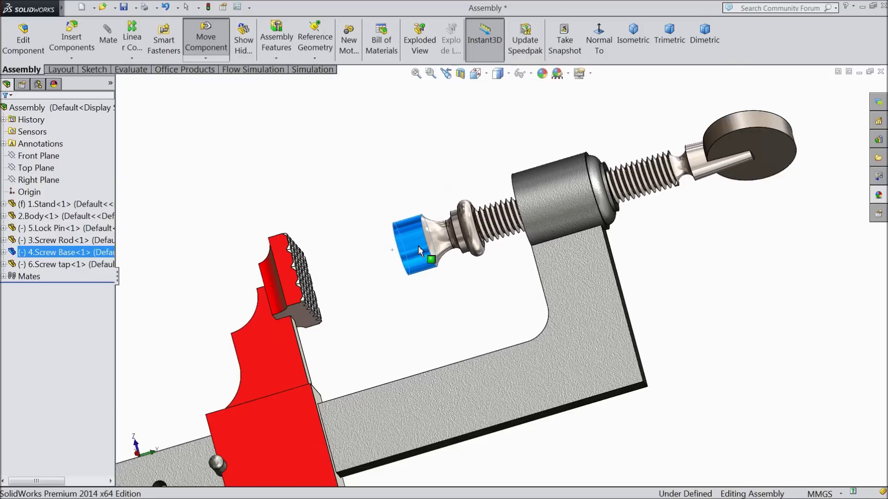
{"action": "scroll", "coordinate": [423, 282], "scroll_direction": "up", "scroll_amount": 3}
{"action": "middle_click_drag", "start_coordinate": [423, 282], "coordinate": [461, 283]}
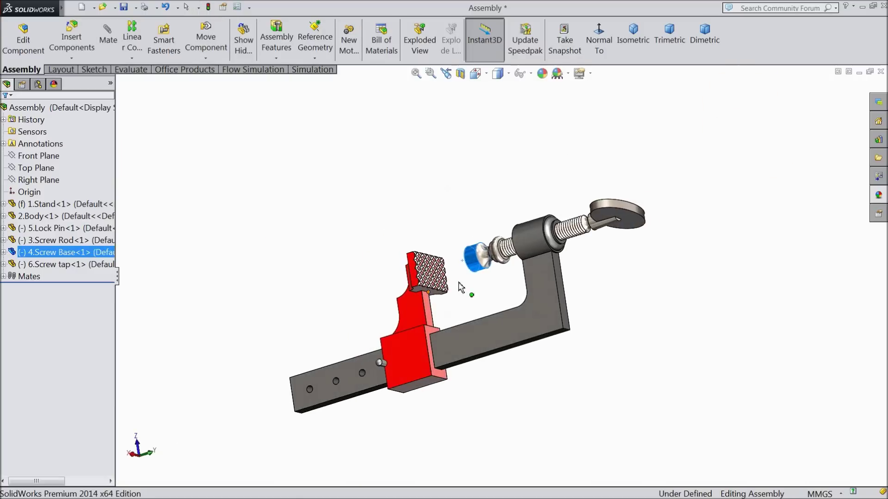
{"action": "mouse_move", "coordinate": [474, 269]}
{"action": "left_mouse_down"}
{"action": "mouse_move", "coordinate": [458, 268]}
{"action": "mouse_move", "coordinate": [463, 277]}
{"action": "mouse_move", "coordinate": [473, 276]}
{"action": "mouse_move", "coordinate": [469, 269]}
{"action": "left_mouse_up"}
{"action": "scroll", "coordinate": [476, 290], "scroll_direction": "down", "scroll_amount": 2}
{"action": "left_click", "coordinate": [476, 298]}
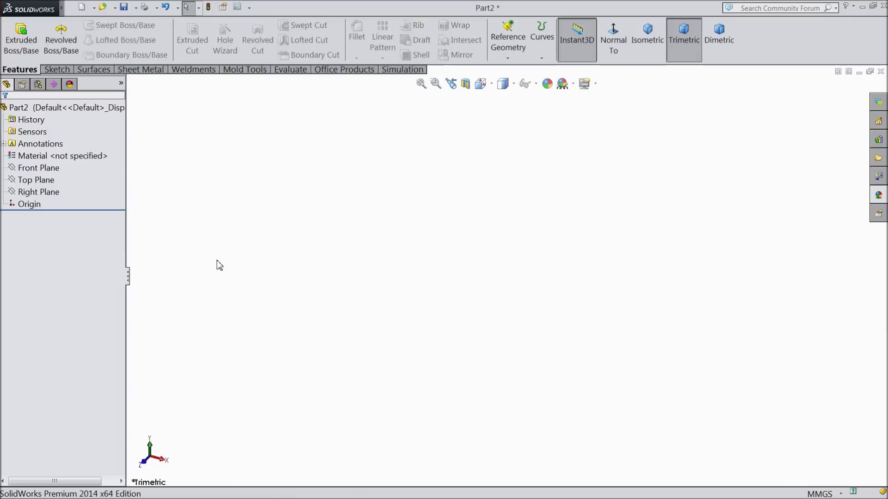
- Start a new sketch on the Right Plane of the empty part
{"action": "left_click", "coordinate": [44, 180]}
{"action": "left_click", "coordinate": [46, 169]}
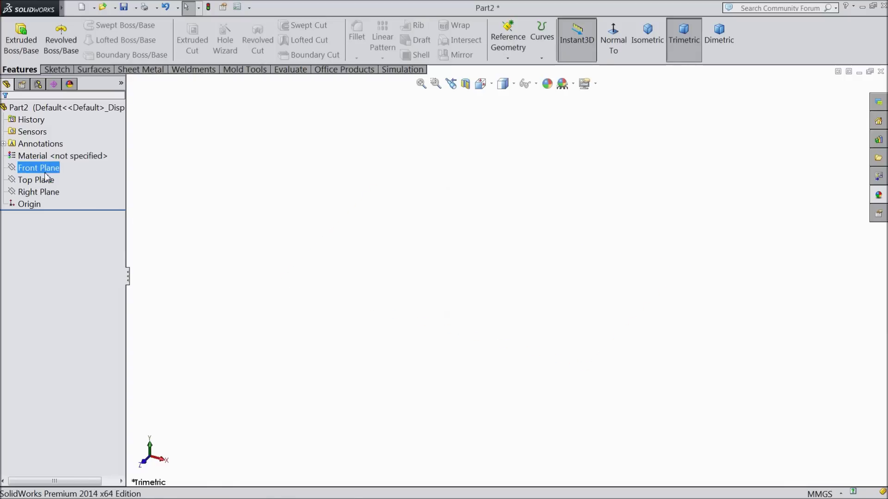
{"action": "left_click", "coordinate": [46, 191]}
{"action": "left_click", "coordinate": [62, 181]}
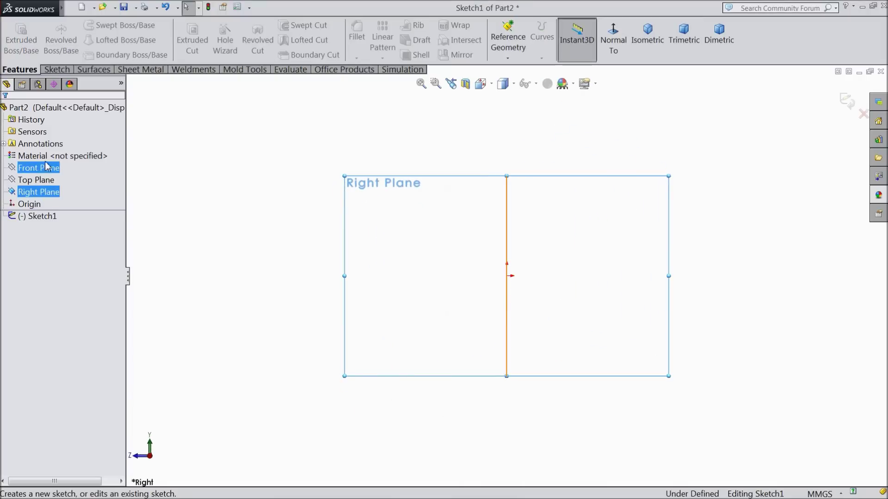
- Sketch a closed inverted-L profile from the origin, about 85 mm tall, with a leg about 17 mm wide and an arm about 12 mm thick
{"action": "left_click", "coordinate": [56, 70]}
{"action": "left_click", "coordinate": [79, 25]}
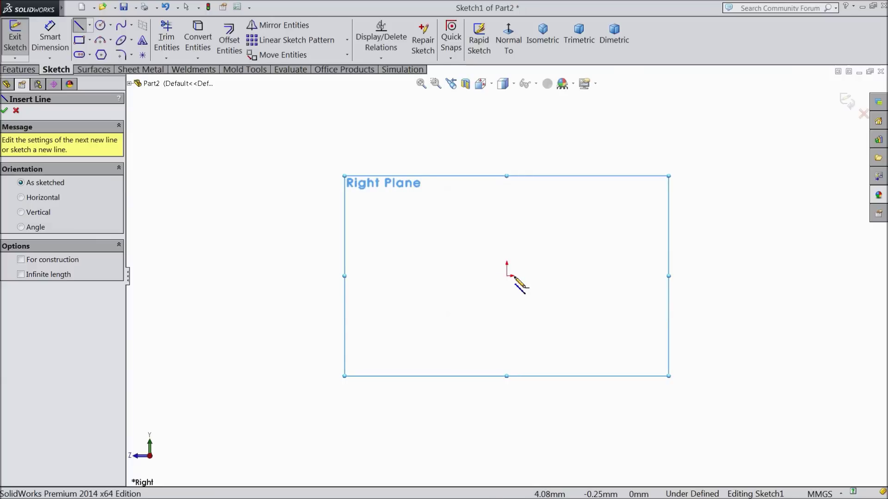
{"action": "left_click", "coordinate": [507, 277]}
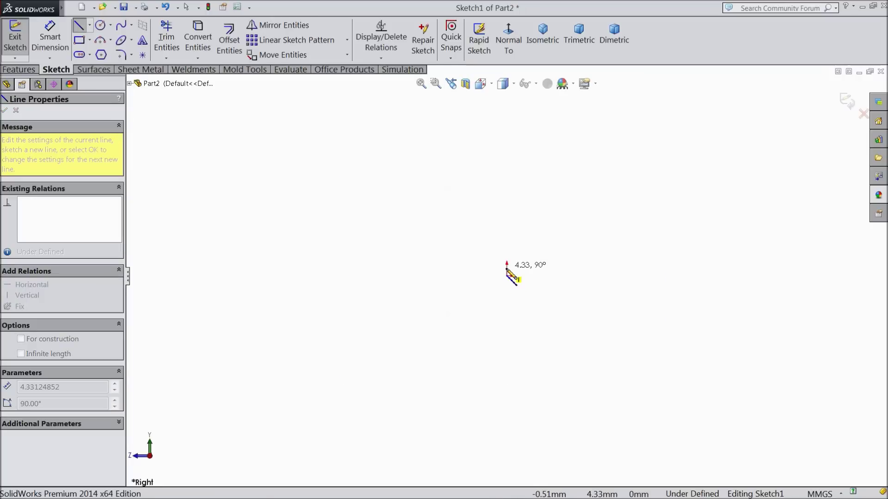
{"action": "left_click", "coordinate": [507, 145]}
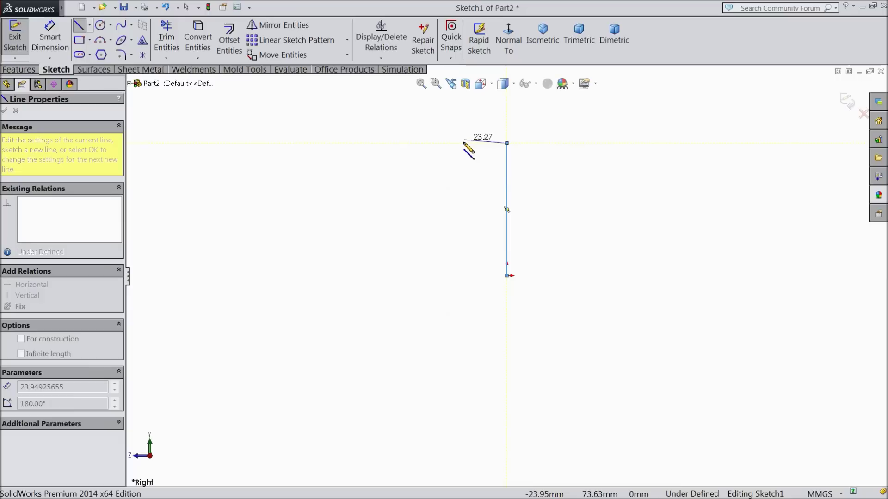
{"action": "left_click", "coordinate": [463, 143]}
{"action": "left_click", "coordinate": [463, 121]}
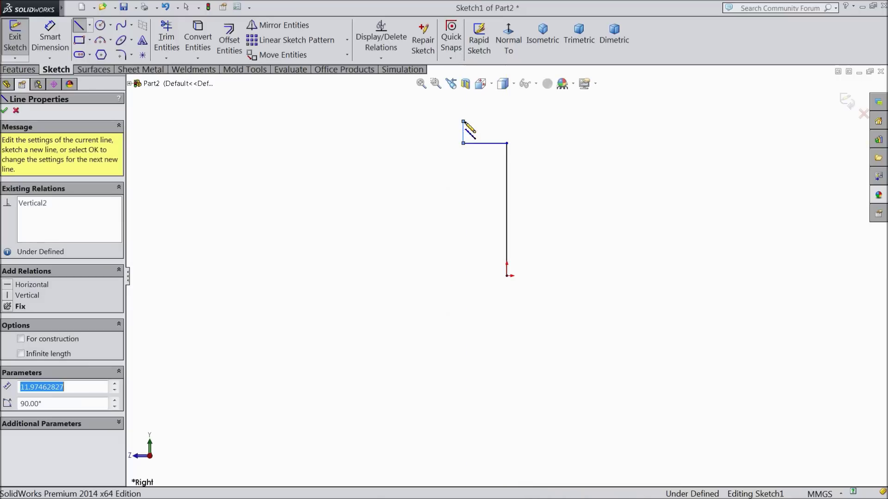
{"action": "left_click", "coordinate": [537, 122]}
{"action": "left_click", "coordinate": [538, 276]}
{"action": "left_click", "coordinate": [507, 276]}
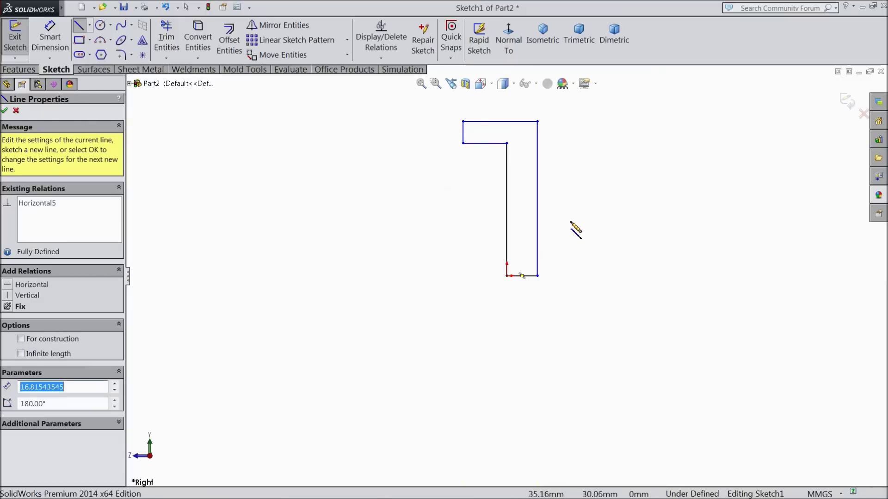
{"action": "right_click", "coordinate": [575, 228]}
{"action": "left_click", "coordinate": [595, 133]}
- Dimension the profile's long outer vertical edge at 184 mm
{"action": "scroll", "coordinate": [560, 132], "scroll_direction": "up", "scroll_amount": 1}
{"action": "scroll", "coordinate": [560, 132], "scroll_direction": "up", "scroll_amount": 1}
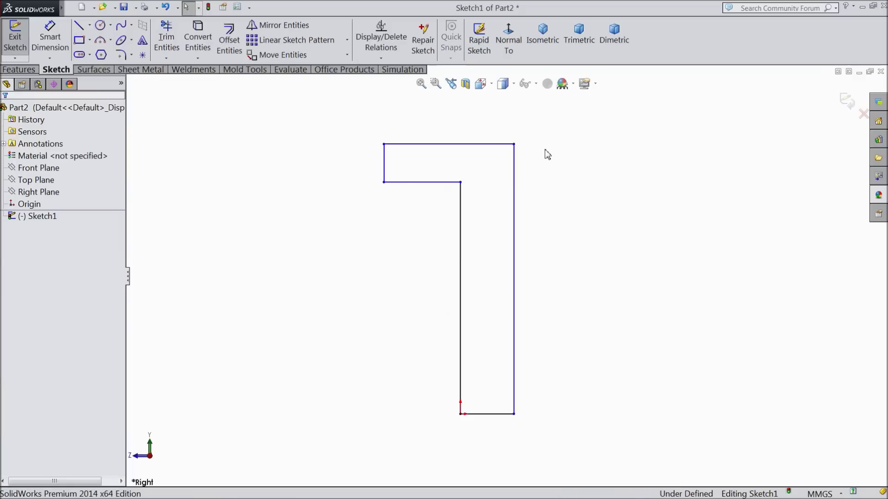
{"action": "left_click", "coordinate": [50, 37]}
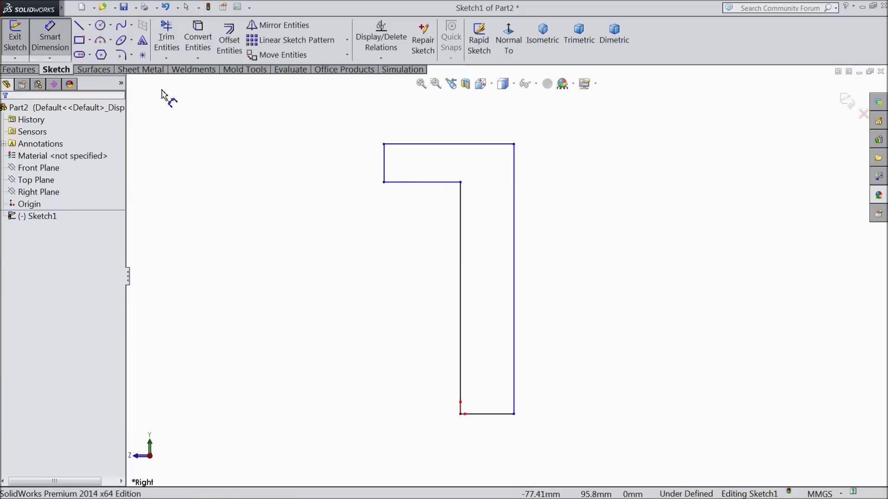
{"action": "left_click", "coordinate": [517, 254]}
{"action": "left_click", "coordinate": [553, 260]}
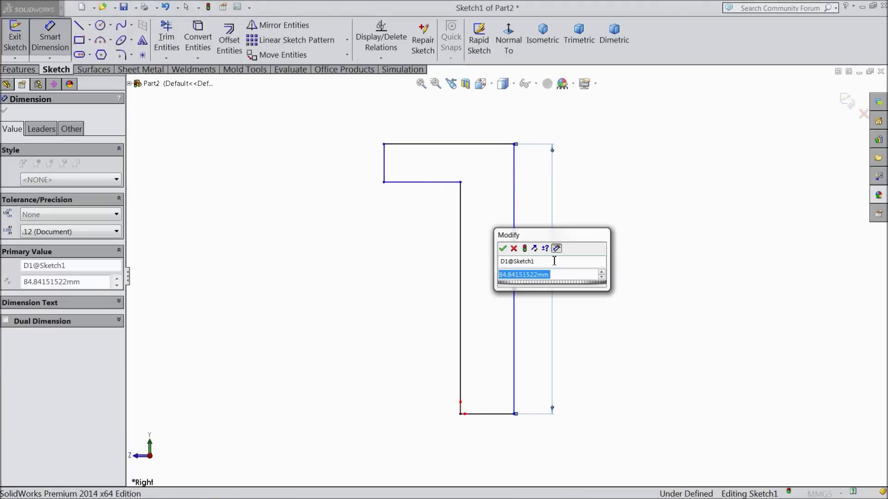
{"action": "type", "text": "184"}
{"action": "left_click", "coordinate": [503, 248]}
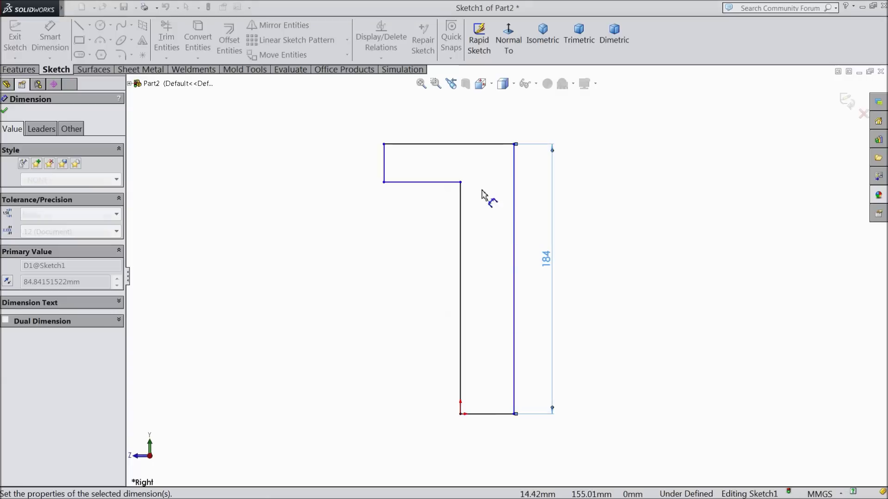
- Dimension the profile's top horizontal edge at 46 mm
{"action": "left_click", "coordinate": [464, 144]}
{"action": "left_click", "coordinate": [453, 123]}
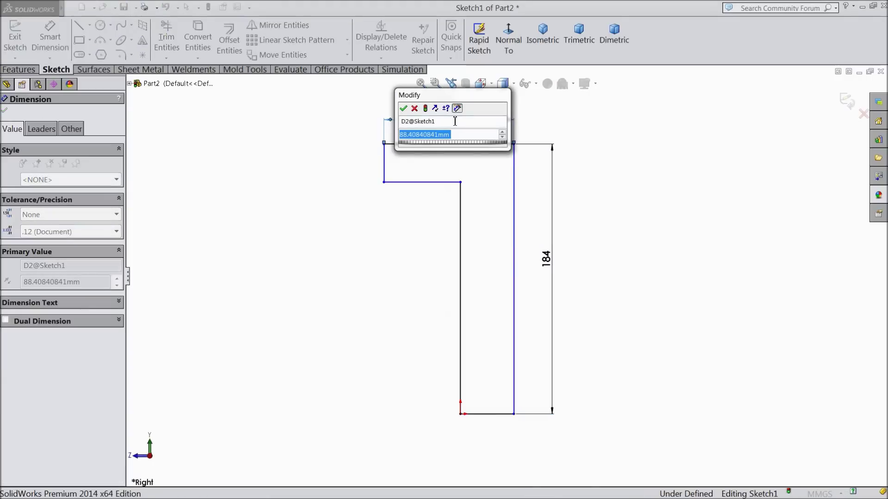
{"action": "type", "text": "4"}
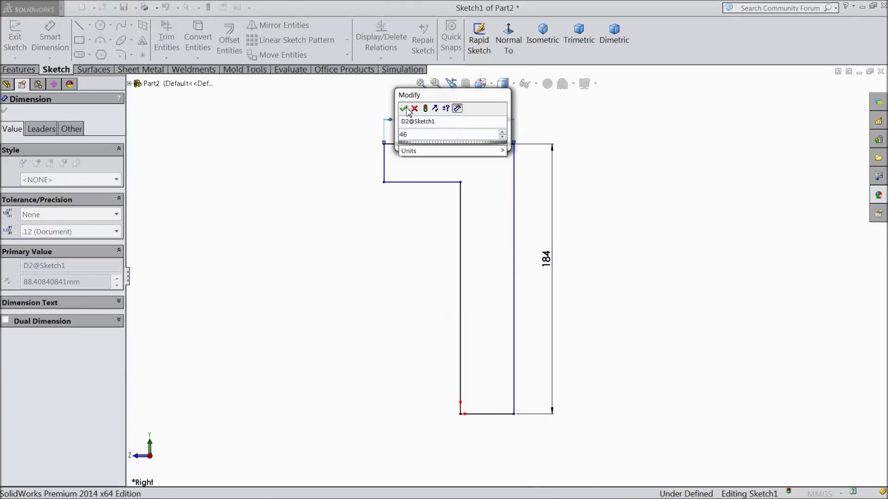
{"action": "type", "text": "6"}
{"action": "left_click", "coordinate": [404, 109]}
- Dimension the short vertical end of the profile's upper arm at 20 mm
{"action": "left_click", "coordinate": [447, 167]}
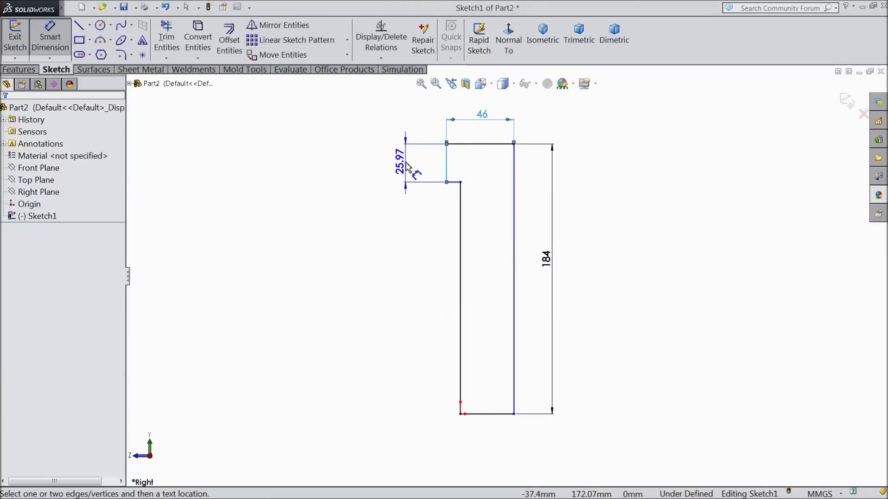
{"action": "left_click", "coordinate": [406, 166]}
{"action": "type", "text": "20"}
{"action": "left_click", "coordinate": [356, 151]}
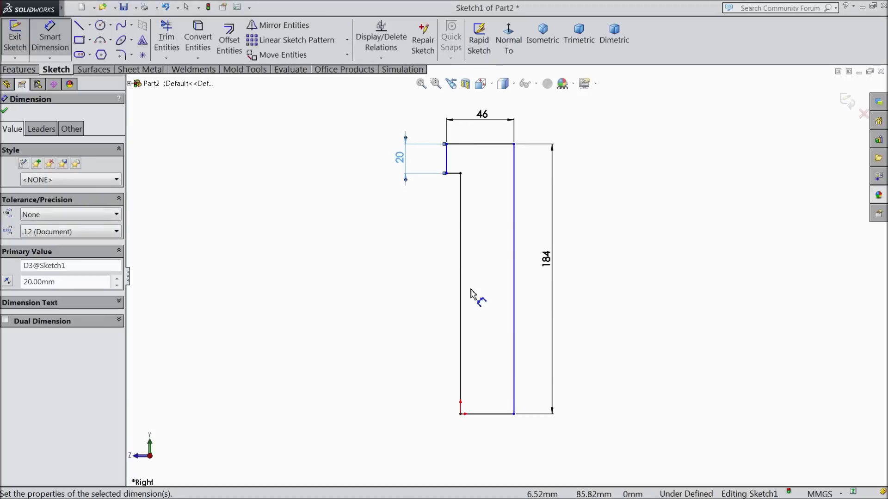
- Dimension the bottom edge of the profile's long leg at 20 mm and finish dimensioning
{"action": "left_click", "coordinate": [491, 414]}
{"action": "left_click", "coordinate": [486, 441]}
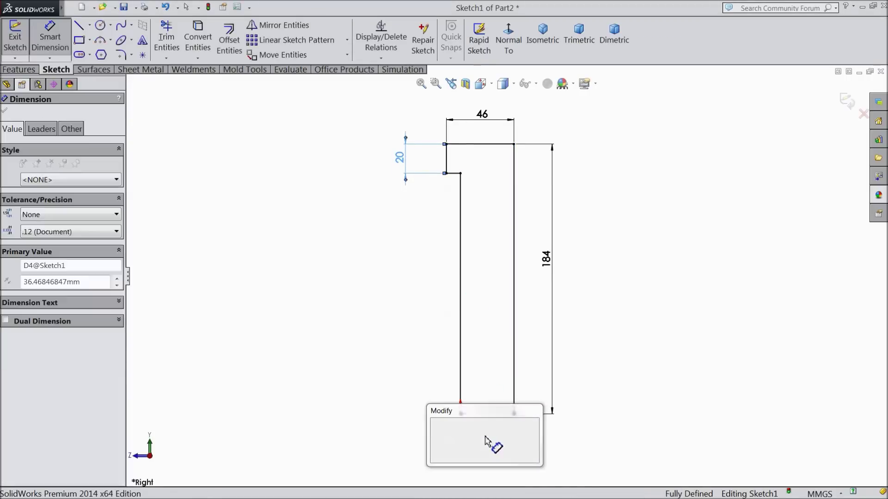
{"action": "type", "text": "20"}
{"action": "left_click", "coordinate": [435, 427]}
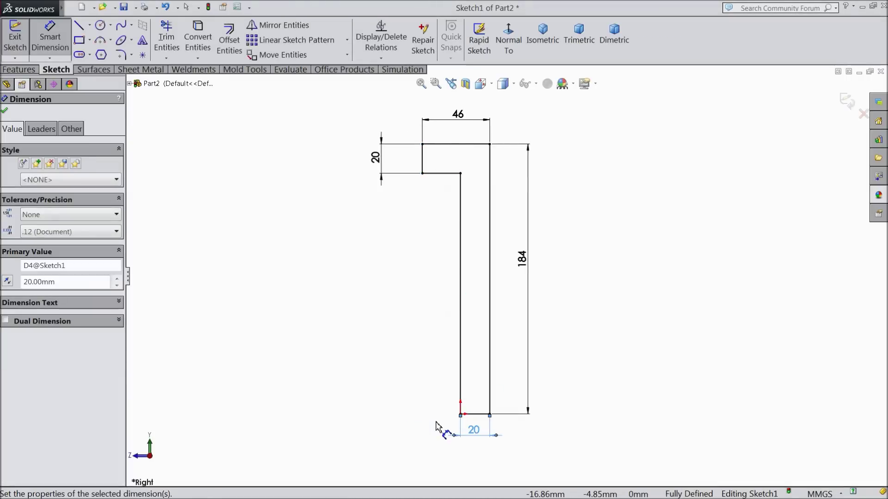
{"action": "left_click", "coordinate": [5, 112]}
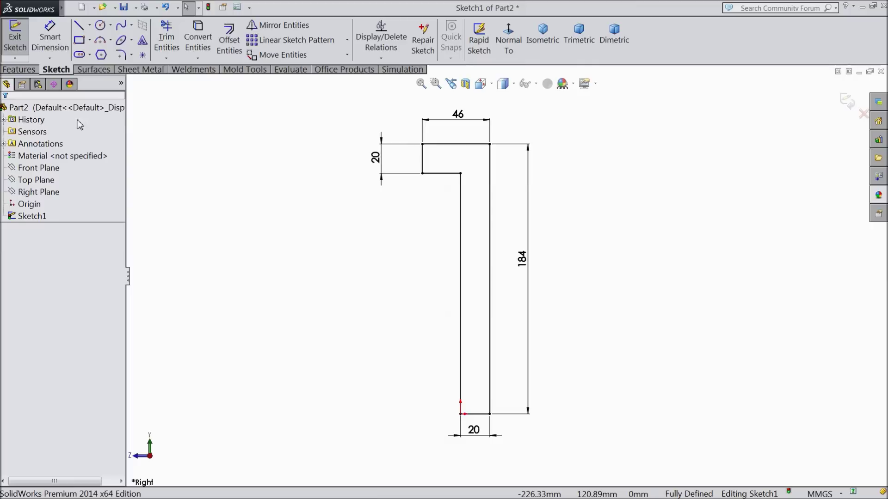
- Draw a vertical centerline inside the long leg, upward from the midpoint of its bottom edge
{"action": "left_click", "coordinate": [90, 25]}
{"action": "left_click", "coordinate": [97, 54]}
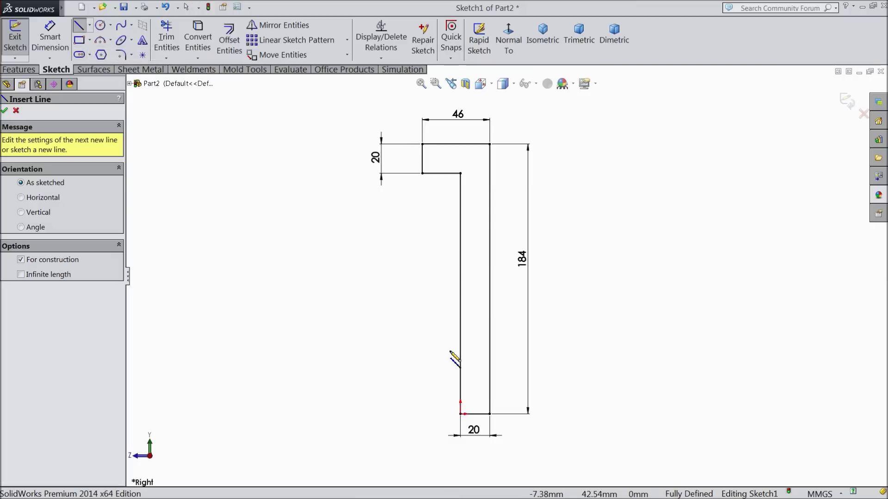
{"action": "scroll", "coordinate": [489, 409], "scroll_direction": "down", "scroll_amount": 4}
{"action": "scroll", "coordinate": [486, 406], "scroll_direction": "up", "scroll_amount": 1}
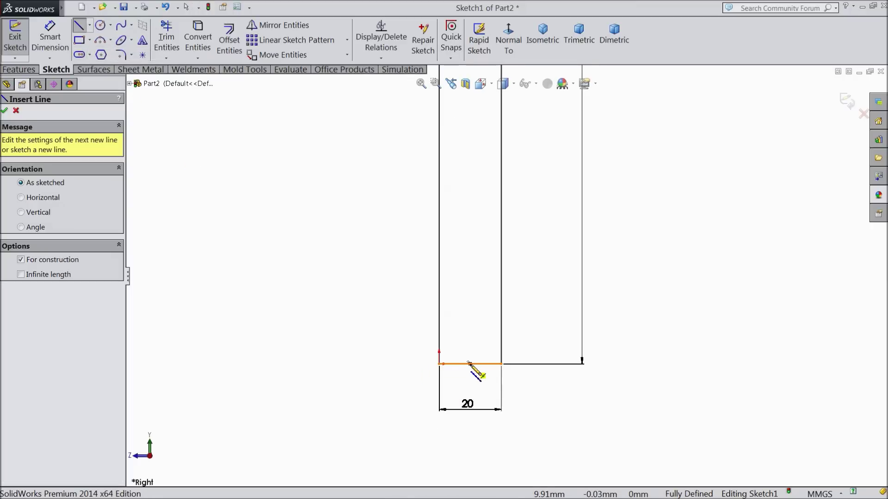
{"action": "left_click", "coordinate": [469, 364]}
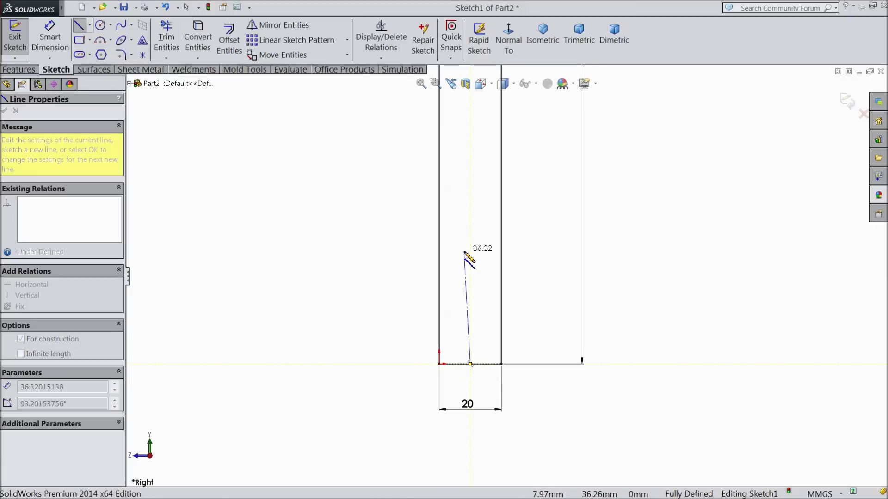
{"action": "left_click", "coordinate": [471, 106]}
{"action": "right_click", "coordinate": [468, 134]}
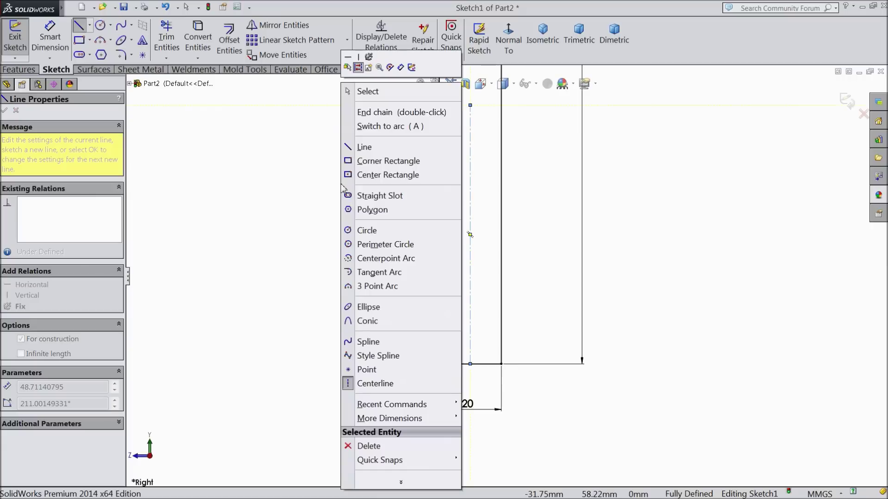
{"action": "left_click", "coordinate": [376, 96]}
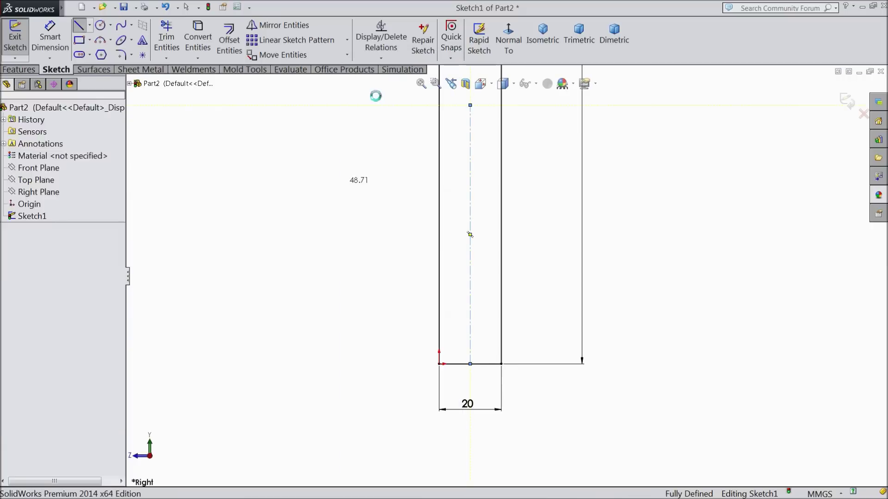
- Sketch a circle of about 7 mm diameter centred on the centerline, about 16 mm above the bottom edge
{"action": "left_click", "coordinate": [100, 25]}
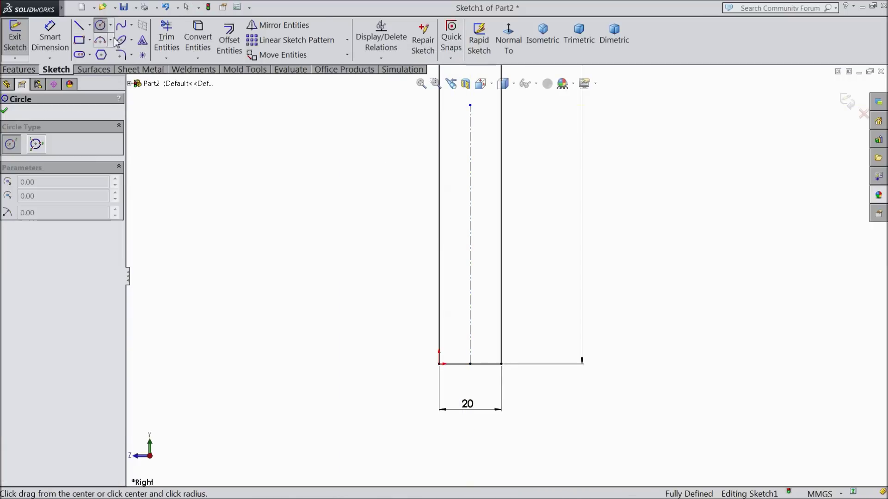
{"action": "left_click", "coordinate": [470, 313]}
{"action": "left_click", "coordinate": [478, 320]}
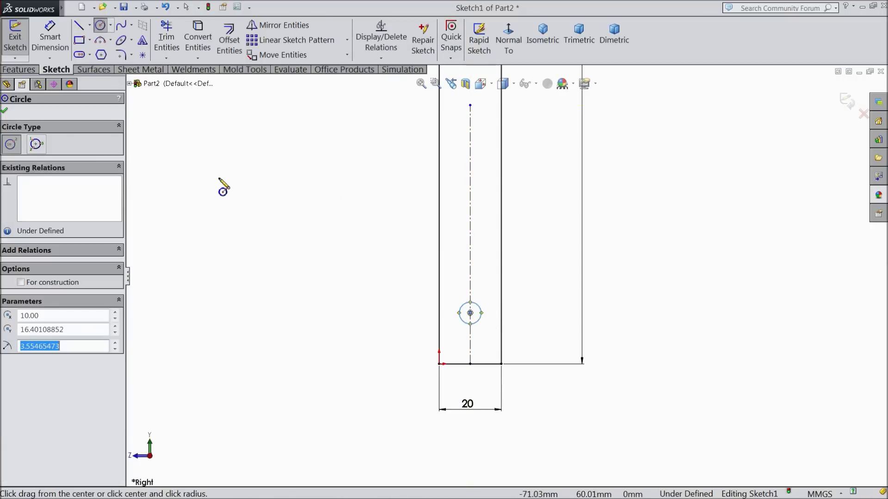
- Dimension the circle's diameter at 4 mm
{"action": "left_click", "coordinate": [58, 54]}
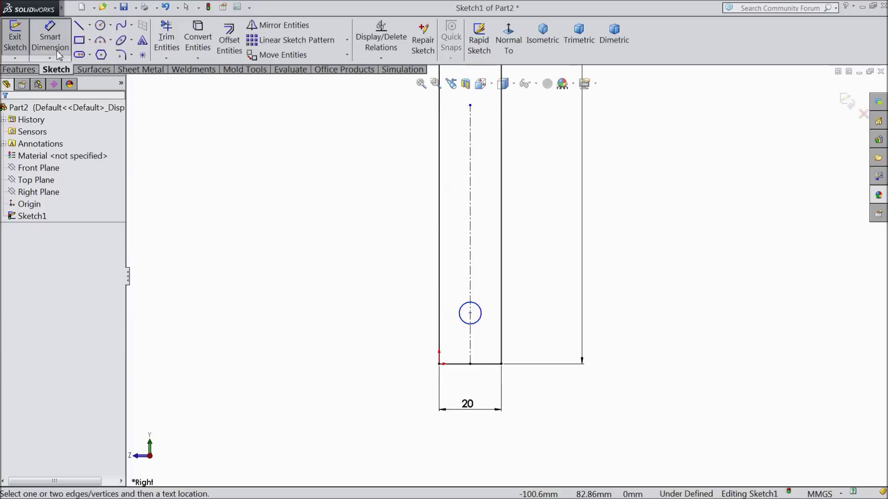
{"action": "left_click", "coordinate": [481, 317]}
{"action": "left_click", "coordinate": [580, 328]}
{"action": "type", "text": "4"}
{"action": "key", "text": "Return"}
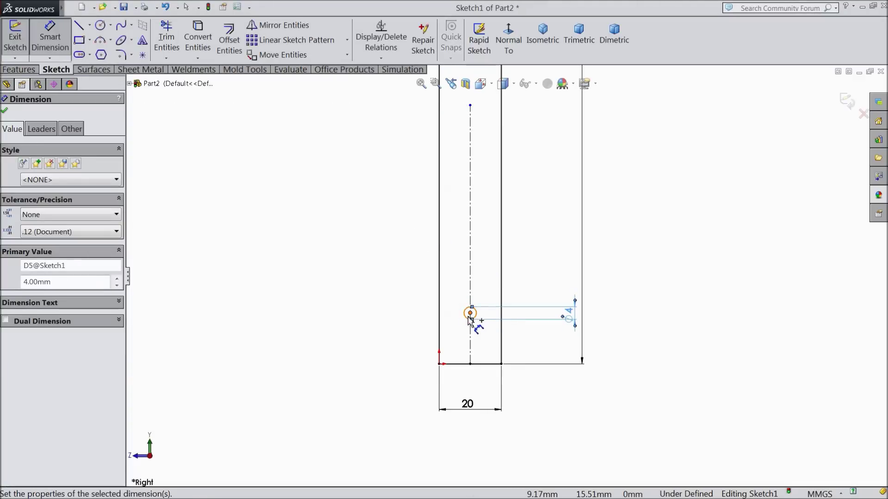
- Dimension the circle's centre 12 mm above the leg's bottom edge and finish dimensioning
{"action": "left_click", "coordinate": [470, 319]}
{"action": "left_click", "coordinate": [460, 364]}
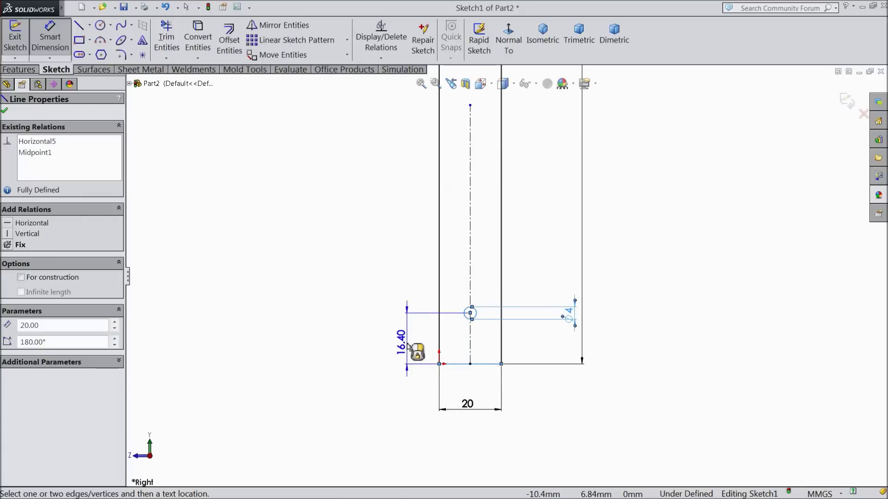
{"action": "left_click", "coordinate": [407, 344]}
{"action": "type", "text": "12"}
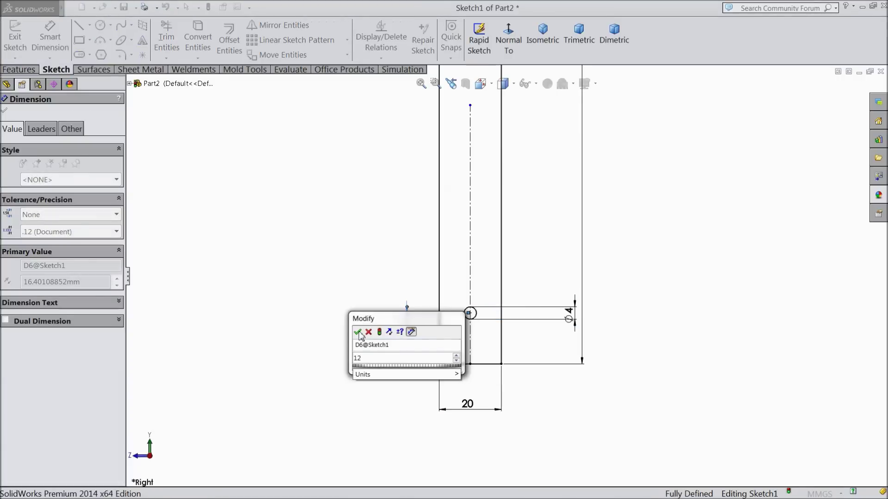
{"action": "left_click", "coordinate": [358, 333]}
{"action": "left_click", "coordinate": [6, 112]}
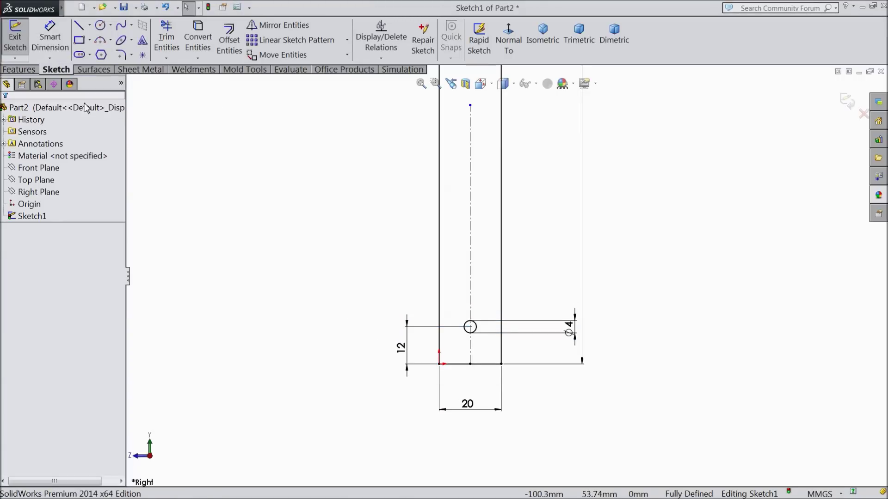
- Start a linear sketch pattern with only the 4 mm circle as its entity and 1 instance along the X-axis
{"action": "left_click", "coordinate": [322, 45]}
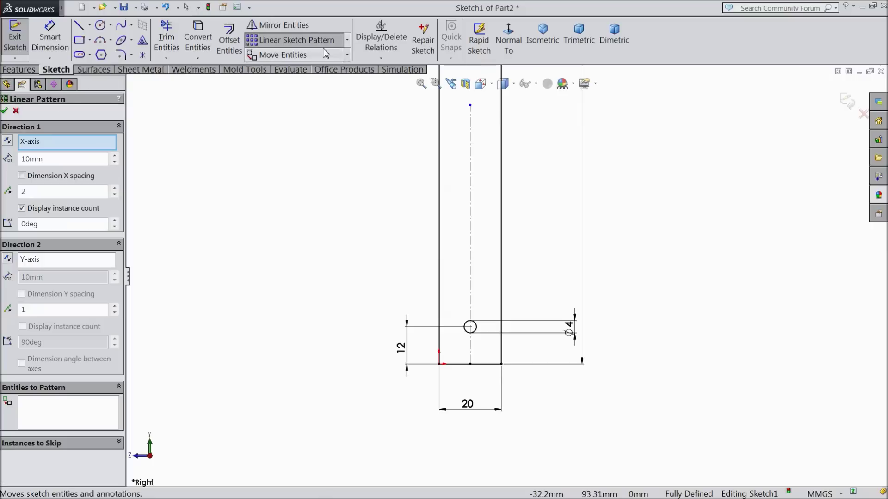
{"action": "left_click", "coordinate": [468, 315]}
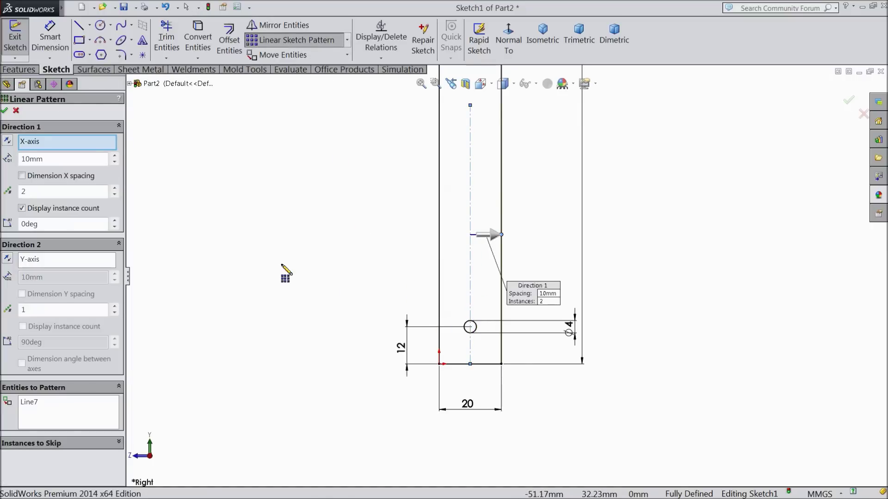
{"action": "left_click", "coordinate": [115, 189]}
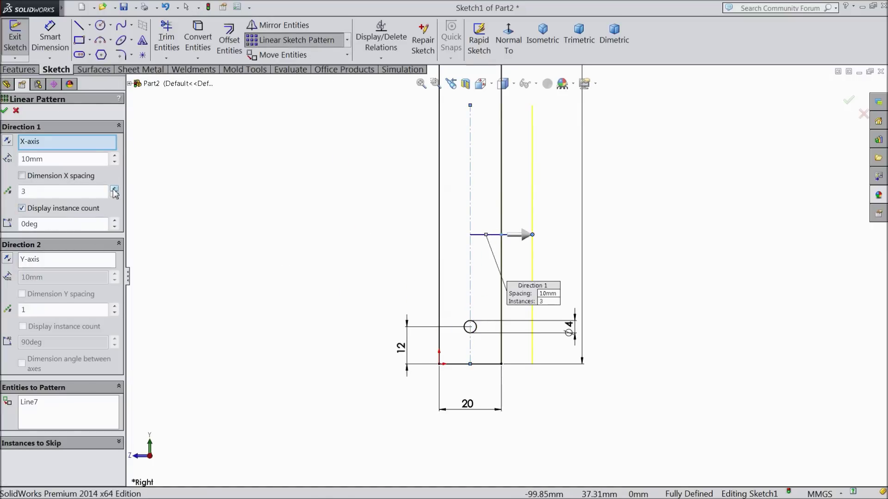
{"action": "right_click", "coordinate": [59, 413]}
{"action": "left_click", "coordinate": [74, 416]}
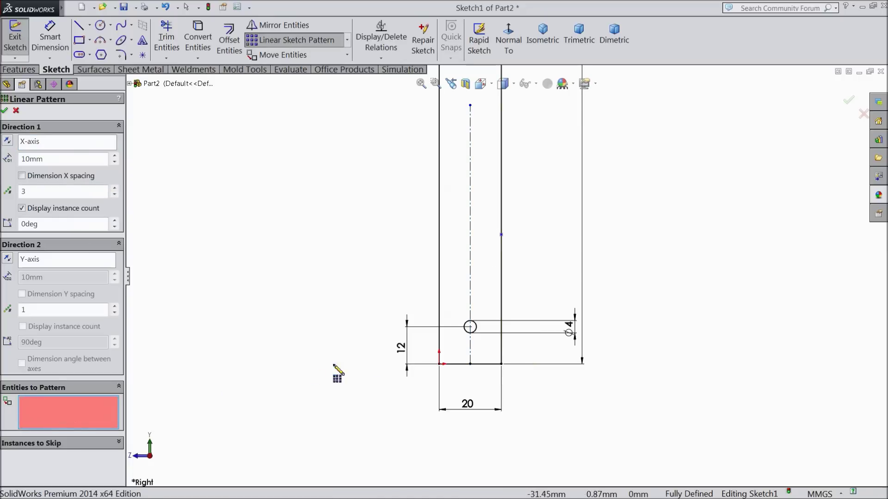
{"action": "left_click", "coordinate": [475, 332]}
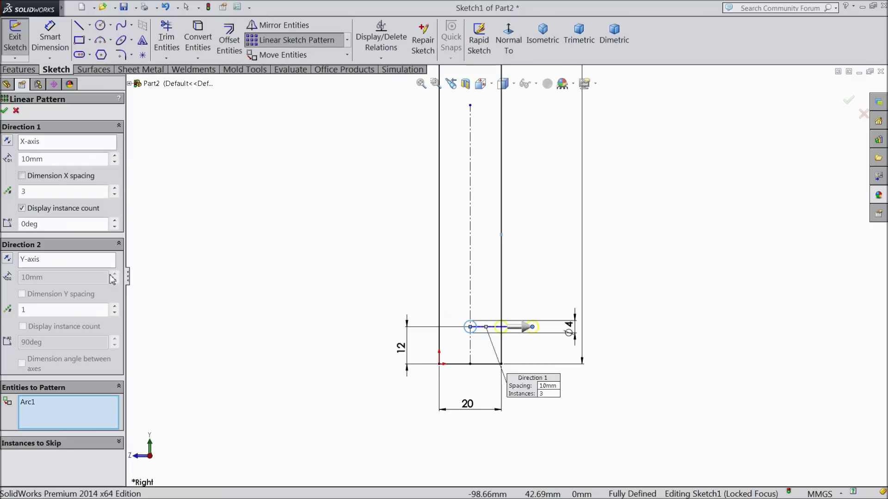
{"action": "left_click", "coordinate": [114, 195]}
{"action": "left_click", "coordinate": [114, 195]}
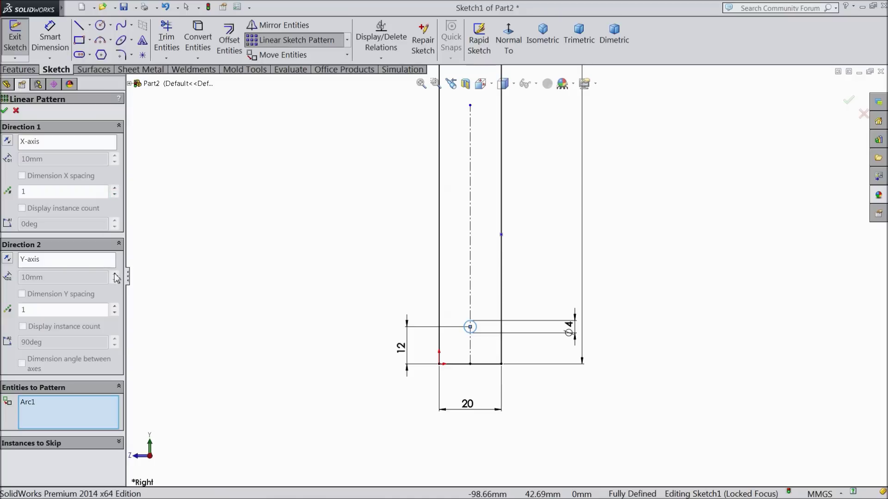
- Pattern the circle along the Y-axis with 5 instances spaced 18 mm apart
{"action": "left_click", "coordinate": [57, 260]}
{"action": "left_click", "coordinate": [42, 312]}
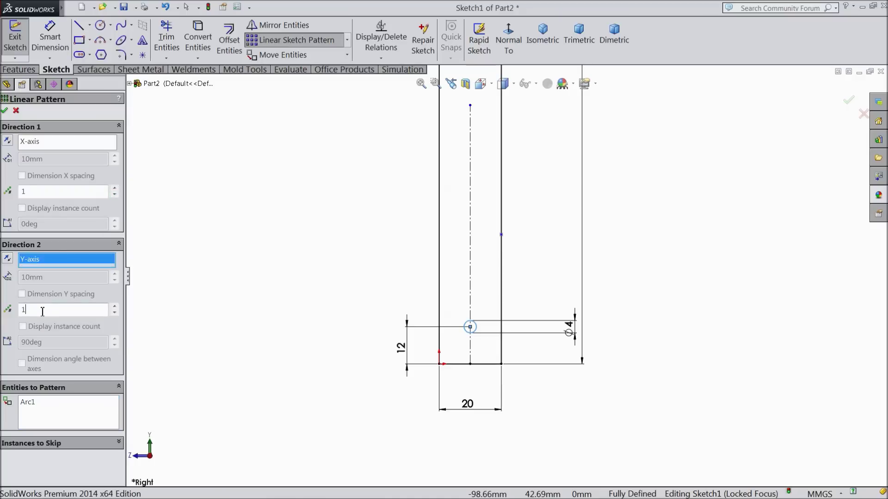
{"action": "left_click", "coordinate": [114, 307]}
{"action": "left_click", "coordinate": [114, 307]}
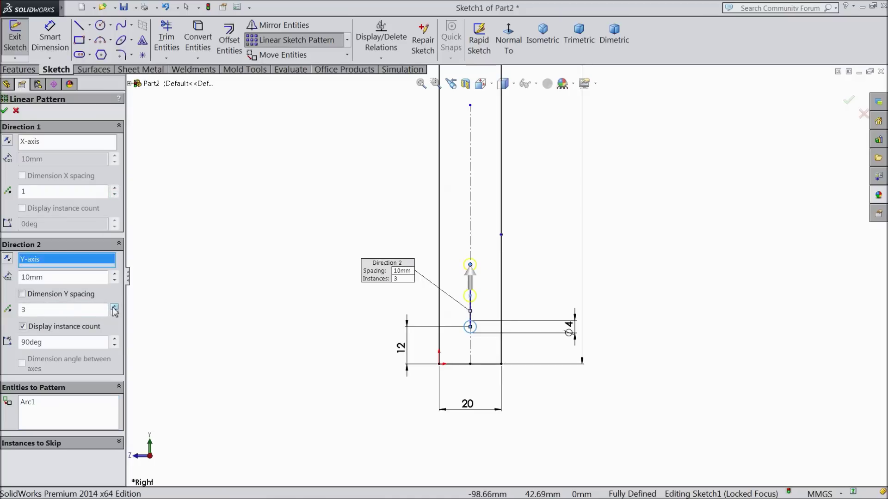
{"action": "left_click", "coordinate": [114, 307]}
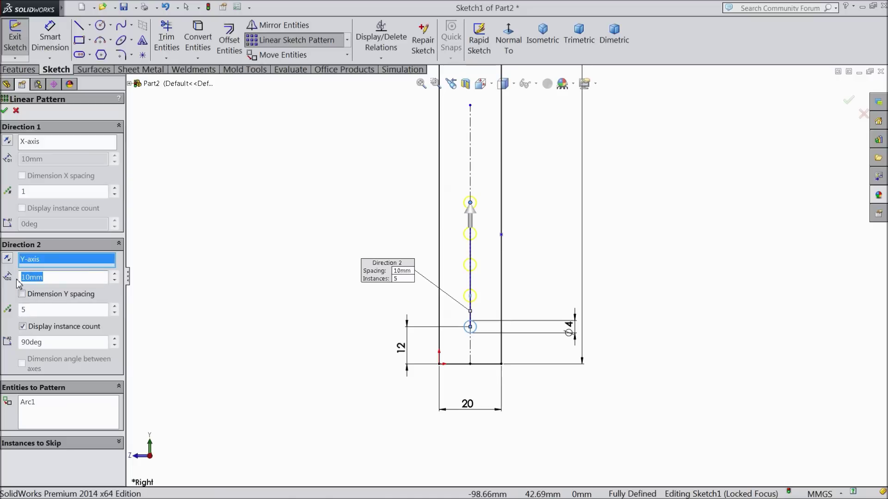
{"action": "type", "text": "18"}
{"action": "key", "text": "Return"}
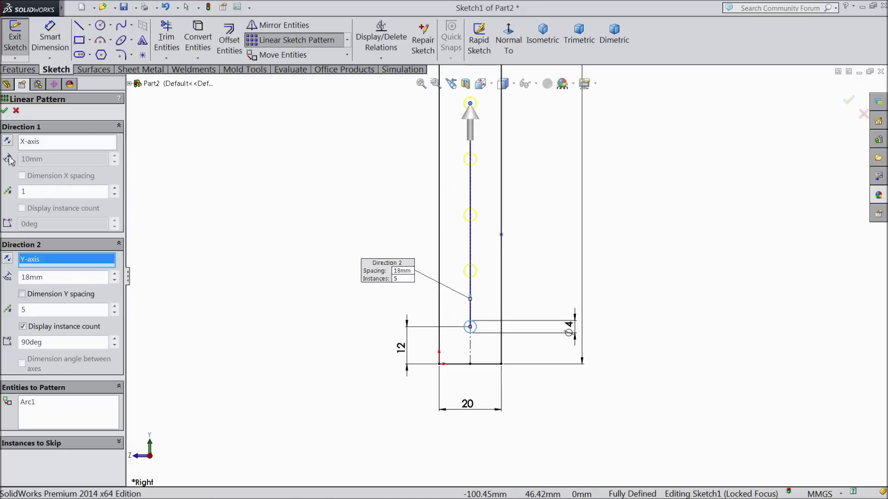
{"action": "left_click", "coordinate": [4, 110]}
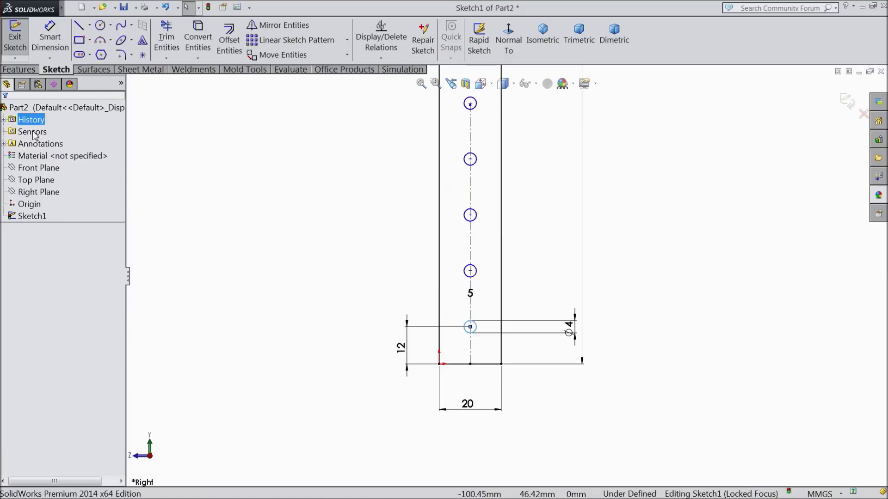
- Dimension the centre distance between the two lowest circles at 18 mm and finish dimensioning
{"action": "scroll", "coordinate": [329, 252], "scroll_direction": "down", "scroll_amount": 2}
{"action": "scroll", "coordinate": [545, 254], "scroll_direction": "up", "scroll_amount": 1}
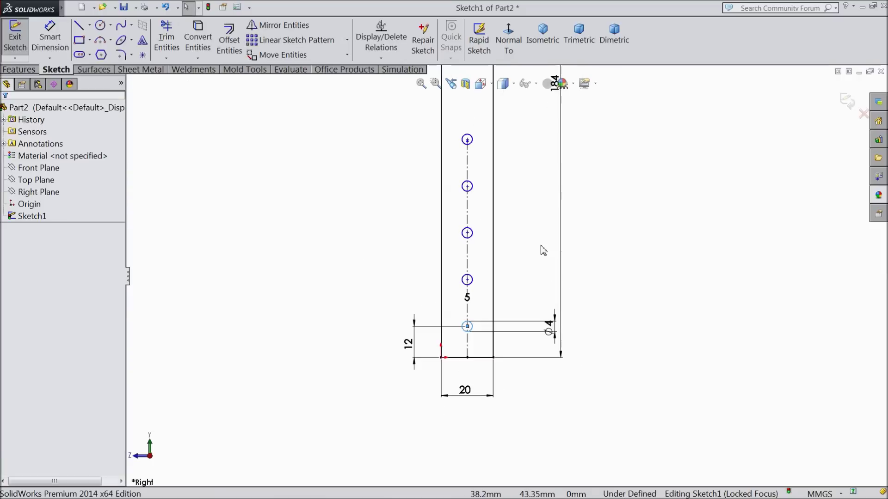
{"action": "left_click", "coordinate": [50, 37]}
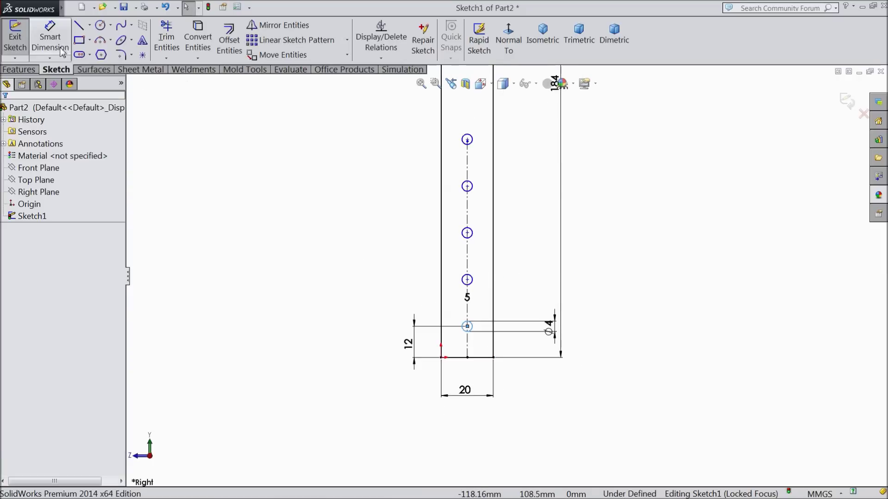
{"action": "left_click", "coordinate": [468, 327]}
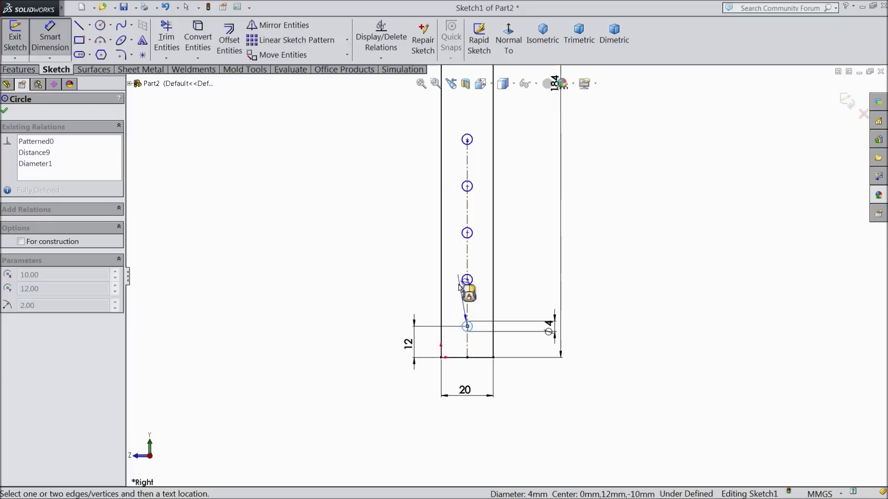
{"action": "left_click", "coordinate": [466, 279]}
{"action": "left_click", "coordinate": [403, 300]}
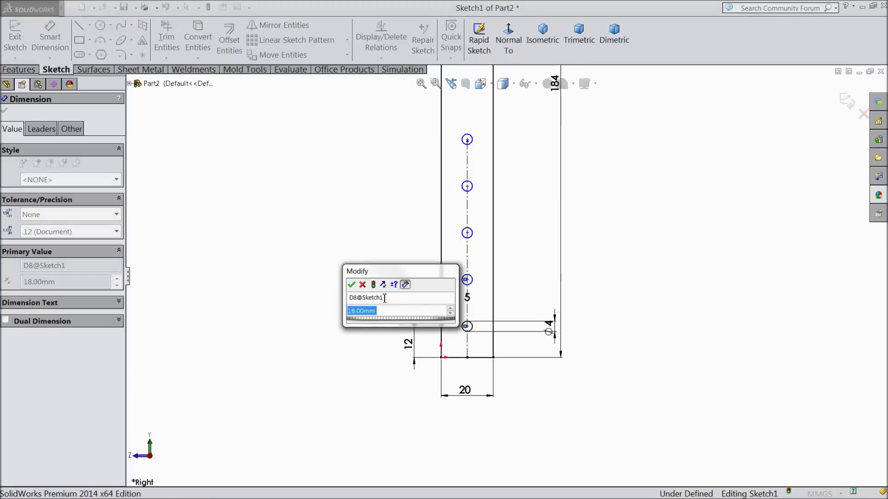
{"action": "left_click", "coordinate": [352, 283]}
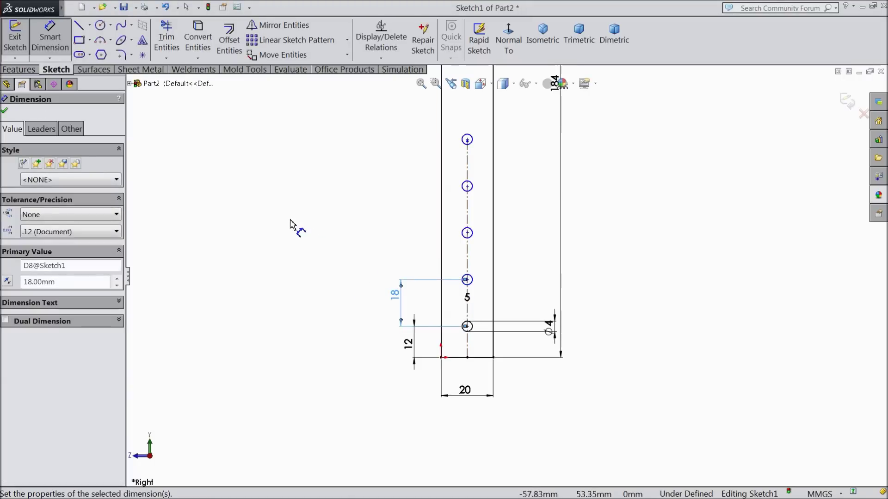
{"action": "key", "text": "f"}
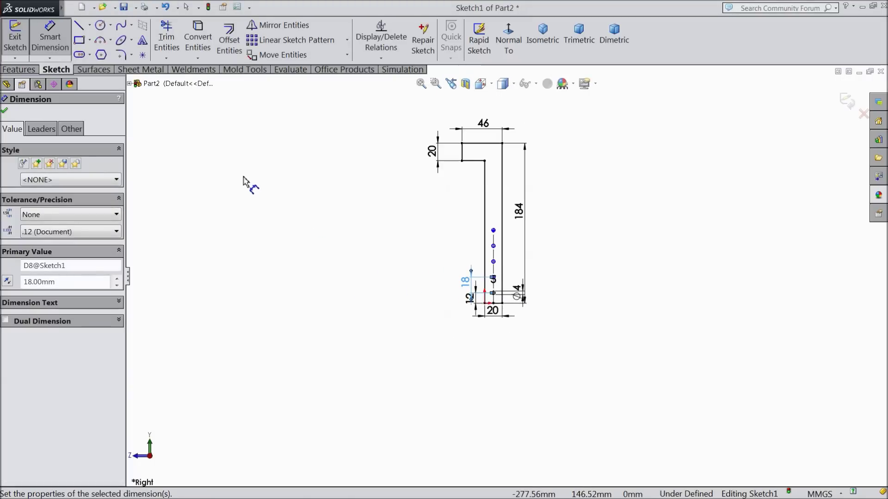
{"action": "left_click", "coordinate": [50, 40]}
- Round the inner corner between the short and long legs with an 8 mm sketch fillet
{"action": "left_click", "coordinate": [121, 55]}
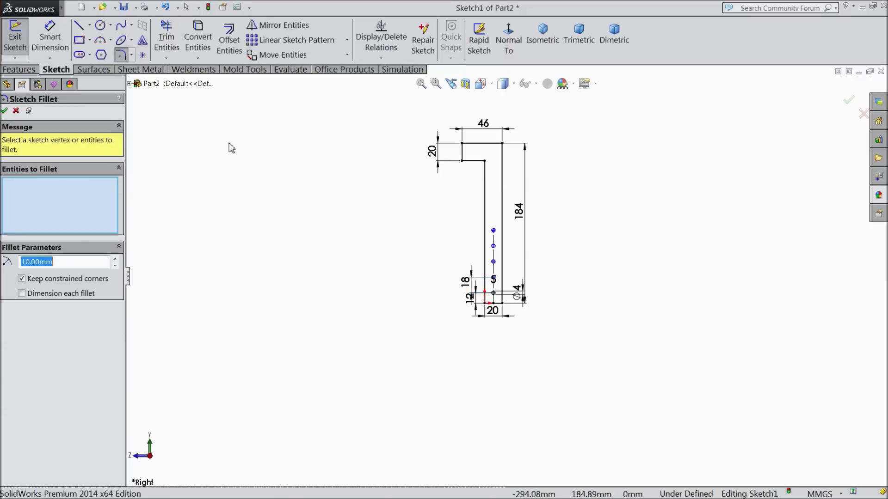
{"action": "type", "text": "8"}
{"action": "scroll", "coordinate": [511, 160], "scroll_direction": "down", "scroll_amount": 4}
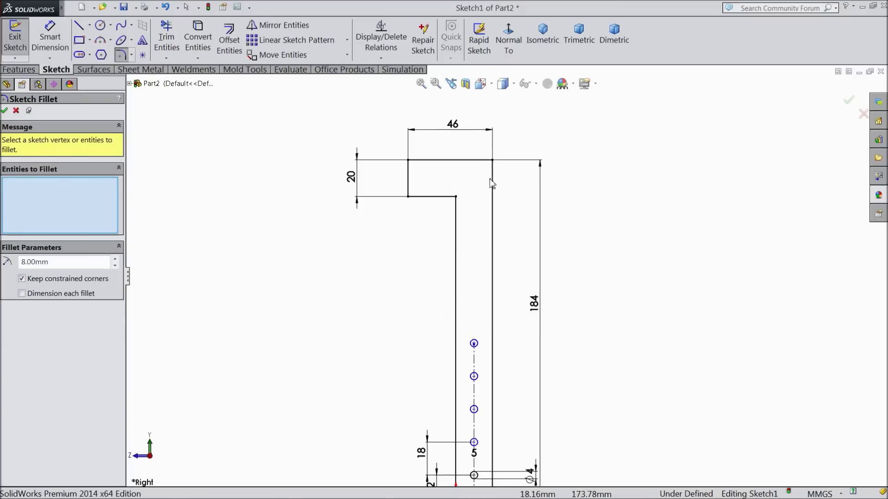
{"action": "scroll", "coordinate": [491, 183], "scroll_direction": "down", "scroll_amount": 2}
{"action": "left_click", "coordinate": [439, 223]}
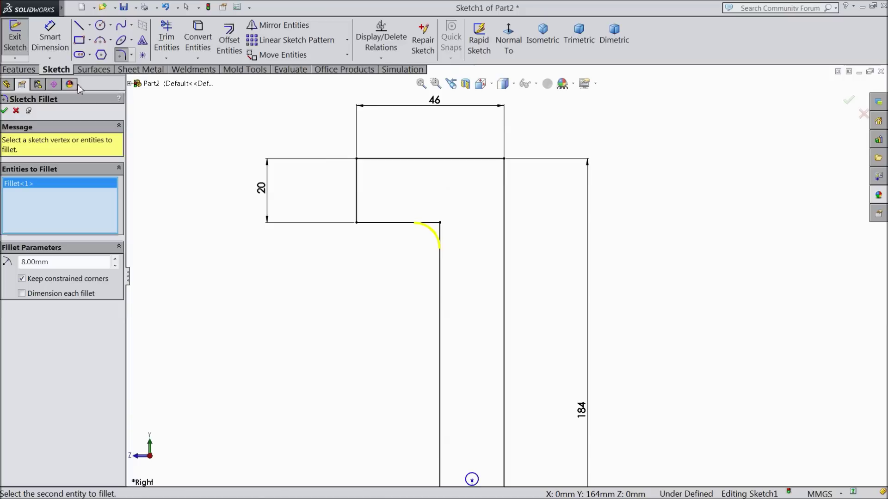
{"action": "left_click", "coordinate": [5, 111]}
{"action": "left_click", "coordinate": [4, 111]}
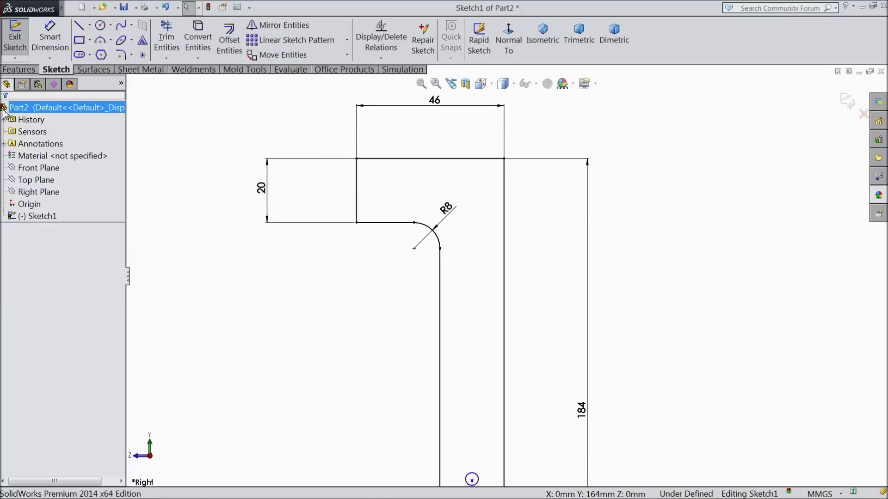
- Extrude the profile sketch as a Mid Plane boss with a depth of 7 mm
{"action": "key", "text": "f"}
{"action": "scroll", "coordinate": [543, 326], "scroll_direction": "down", "scroll_amount": 3}
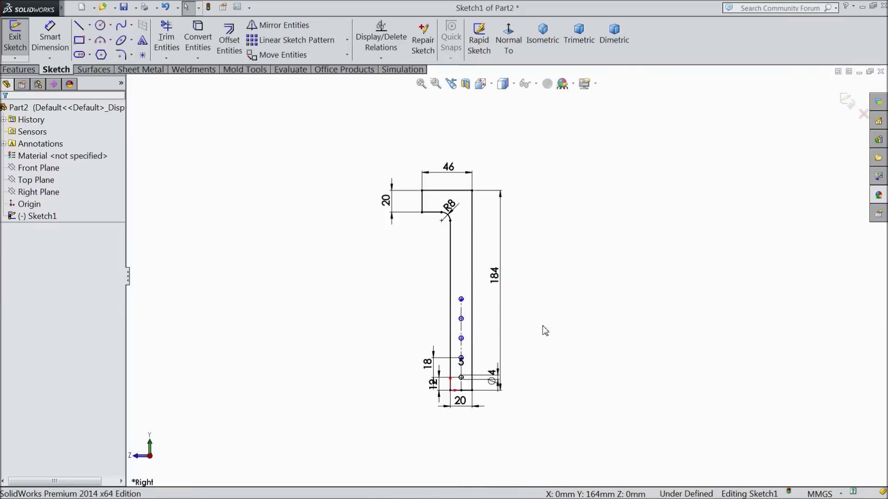
{"action": "scroll", "coordinate": [515, 316], "scroll_direction": "down", "scroll_amount": 2}
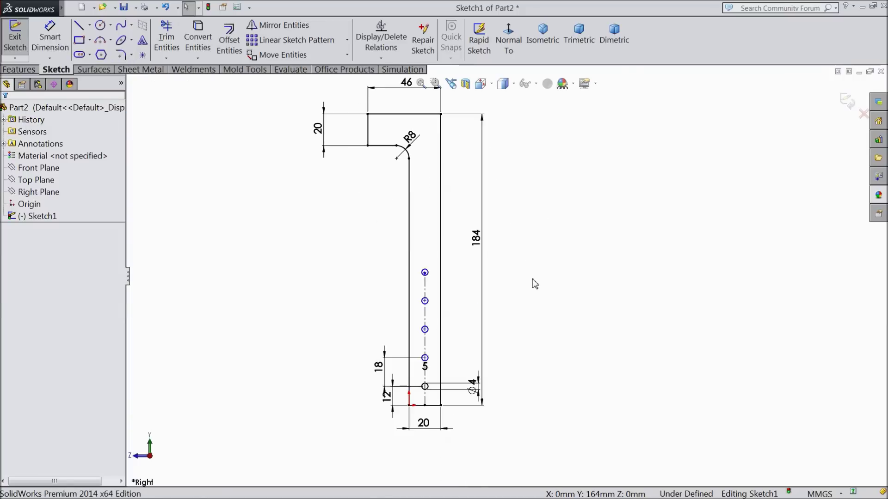
{"action": "left_click", "coordinate": [19, 69]}
{"action": "left_click", "coordinate": [21, 39]}
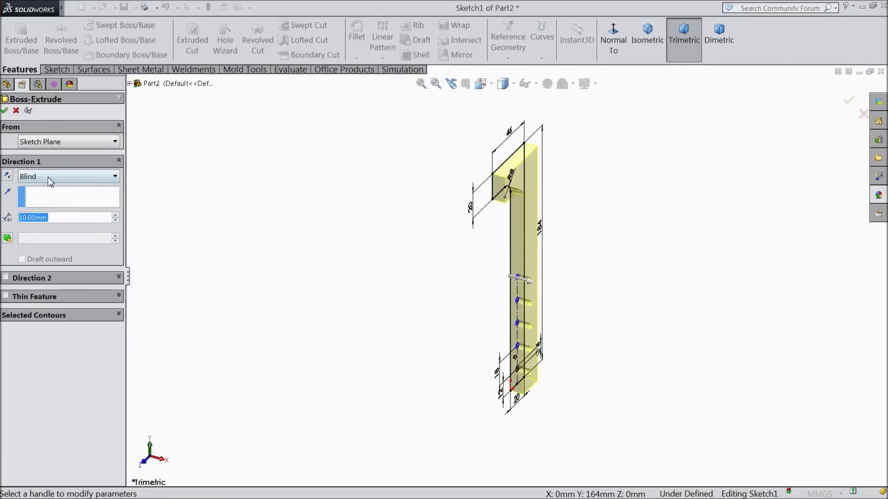
{"action": "left_click", "coordinate": [51, 180]}
{"action": "left_click", "coordinate": [41, 239]}
{"action": "type", "text": "7"}
{"action": "key", "text": "Return"}
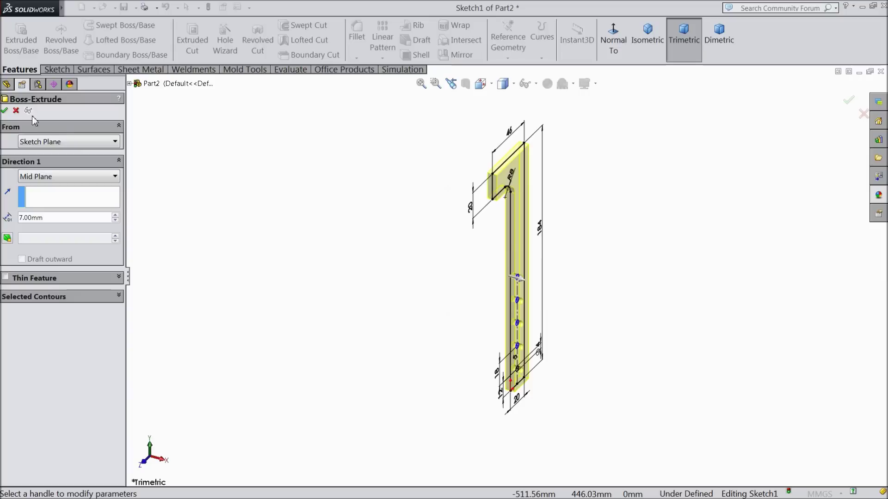
{"action": "left_click", "coordinate": [5, 111]}
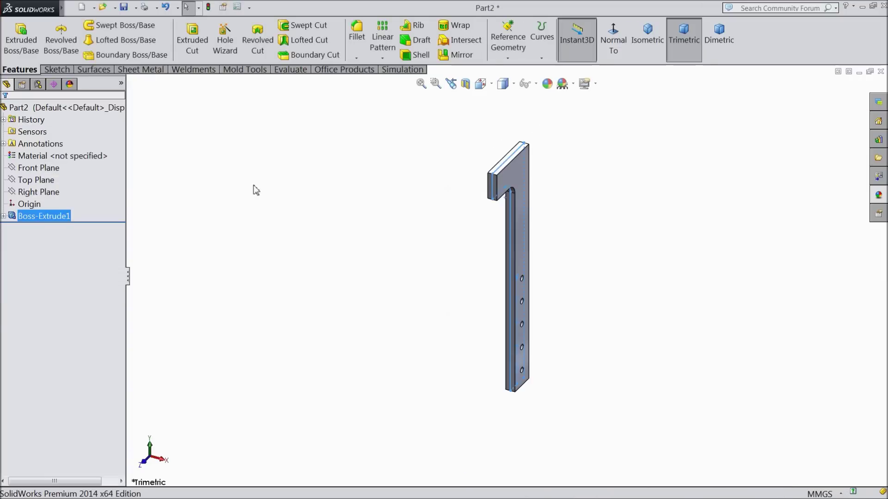
- Start a sketch on the short leg's flat inner face beside the fillet and view it straight on
{"action": "middle_click_drag", "start_coordinate": [295, 239], "coordinate": [396, 184]}
{"action": "scroll", "coordinate": [471, 215], "scroll_direction": "down", "scroll_amount": 4}
{"action": "left_click", "coordinate": [462, 197]}
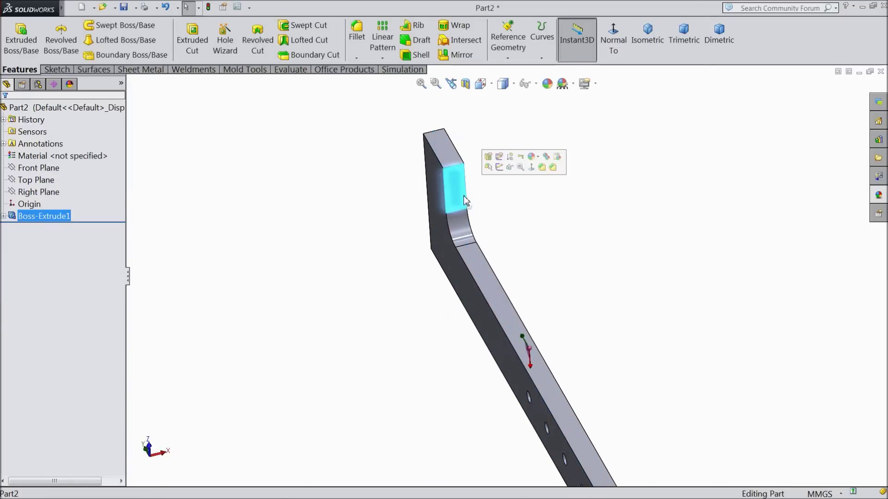
{"action": "left_click", "coordinate": [494, 172]}
{"action": "left_click", "coordinate": [613, 49]}
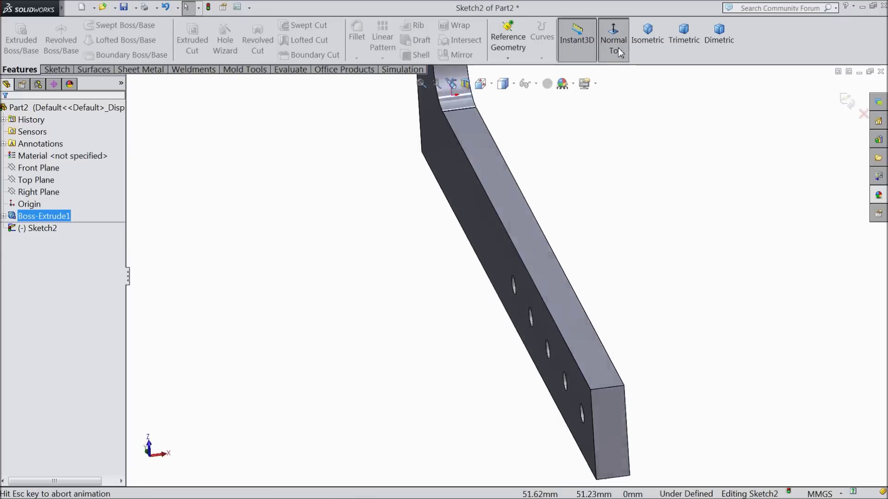
- Draw a 3.5 mm horizontal centerline inward from the side edge's midpoint, continued by a vertical centerline extending past the short leg's end
{"action": "left_click", "coordinate": [56, 69]}
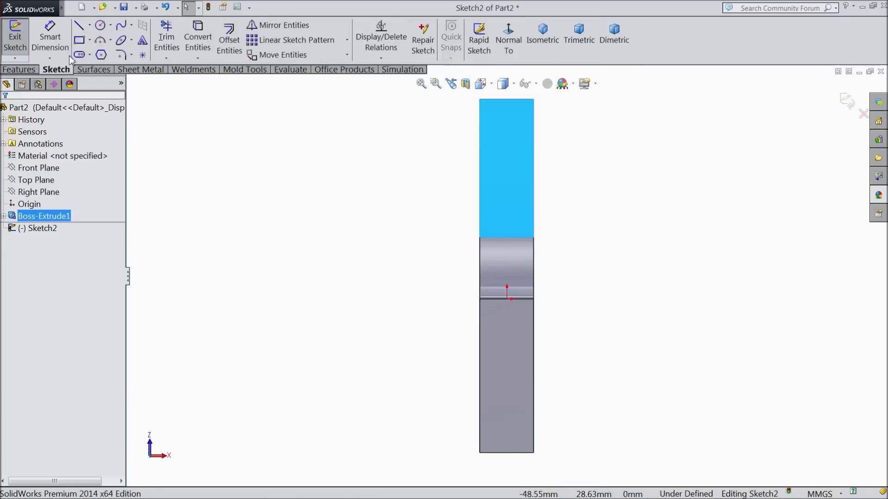
{"action": "left_click", "coordinate": [89, 25]}
{"action": "left_click", "coordinate": [99, 56]}
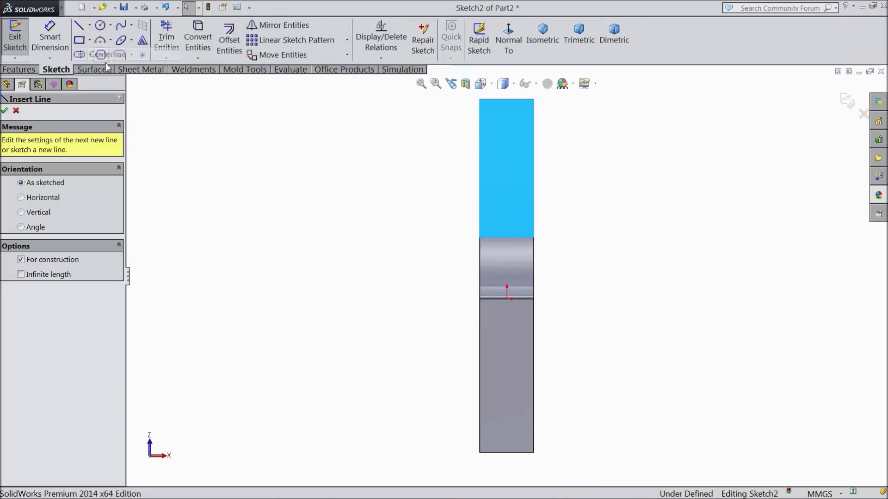
{"action": "left_click", "coordinate": [533, 375]}
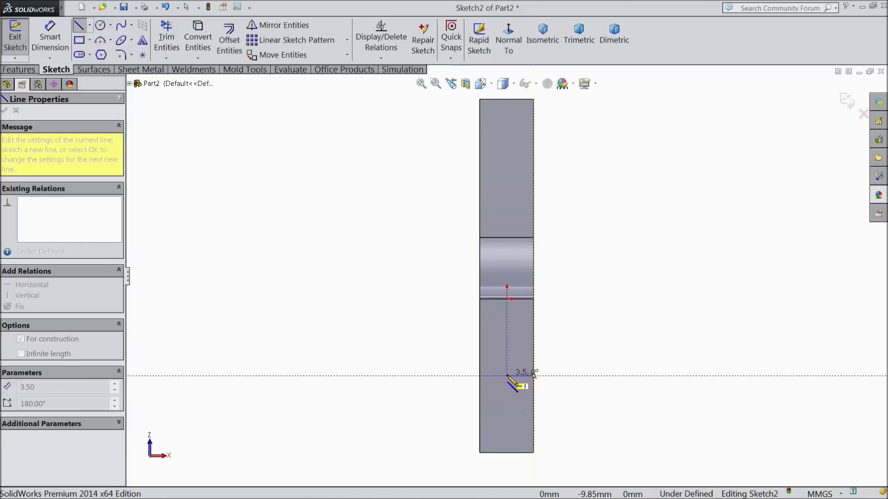
{"action": "left_click", "coordinate": [507, 376]}
{"action": "scroll", "coordinate": [508, 291], "scroll_direction": "up", "scroll_amount": 5}
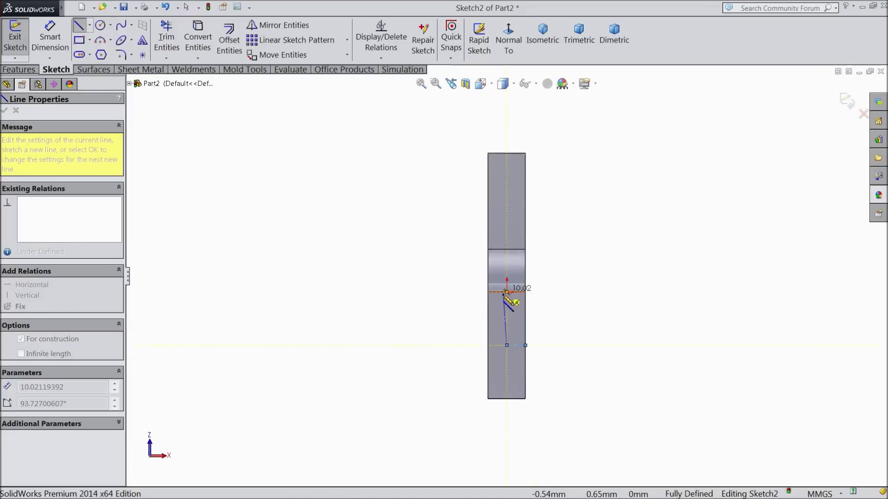
{"action": "left_click", "coordinate": [507, 185]}
{"action": "right_click", "coordinate": [535, 178]}
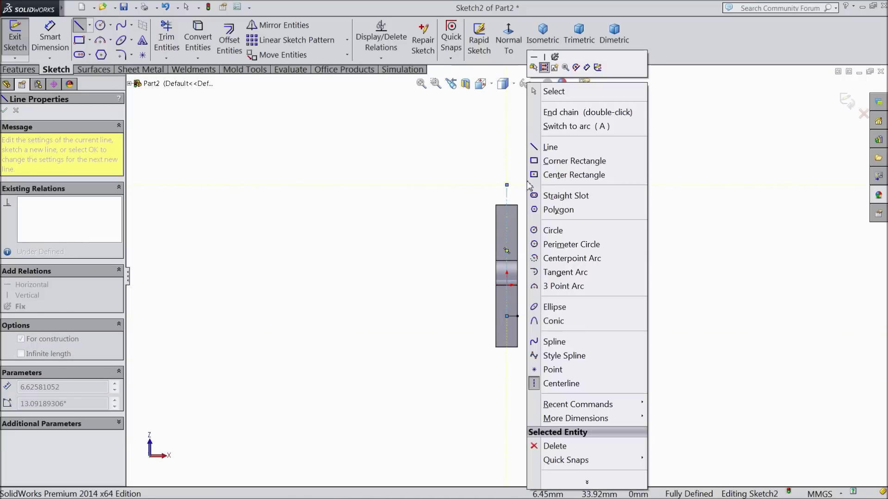
{"action": "left_click", "coordinate": [558, 93]}
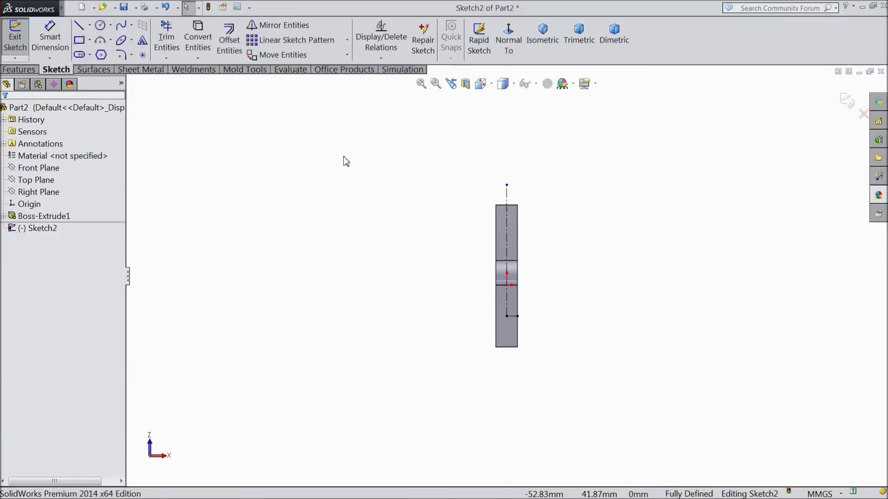
- Draw a circle centred on the vertical centerline's free end beyond the short leg and set its diameter to 22 mm
{"action": "left_click", "coordinate": [100, 25]}
{"action": "scroll", "coordinate": [506, 220], "scroll_direction": "down", "scroll_amount": 3}
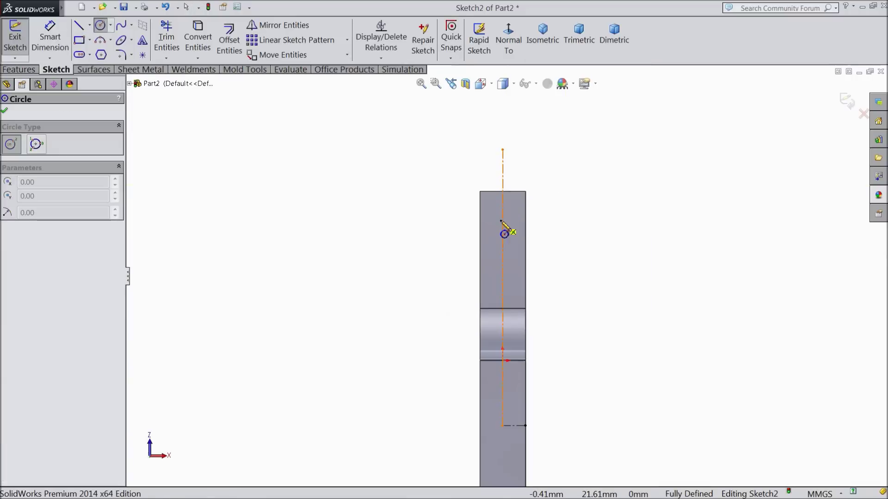
{"action": "left_click", "coordinate": [503, 149]}
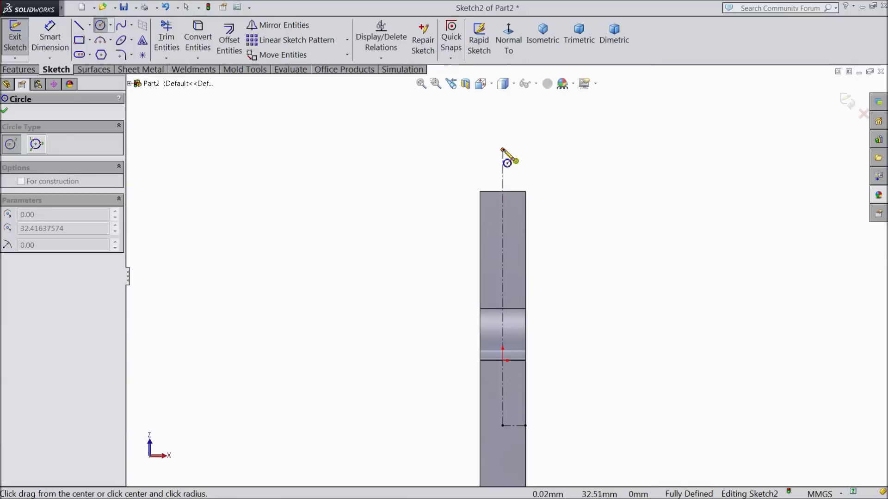
{"action": "left_click", "coordinate": [509, 208]}
{"action": "left_click", "coordinate": [48, 37]}
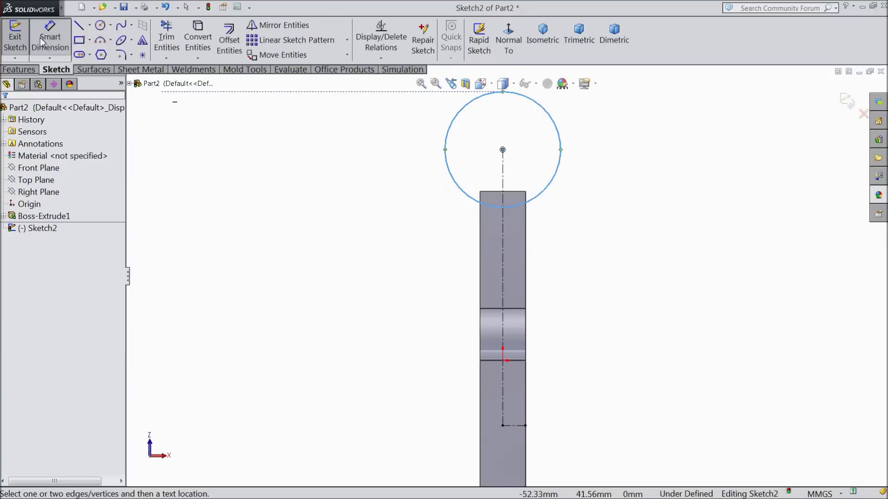
{"action": "left_click", "coordinate": [561, 156]}
{"action": "left_click", "coordinate": [622, 157]}
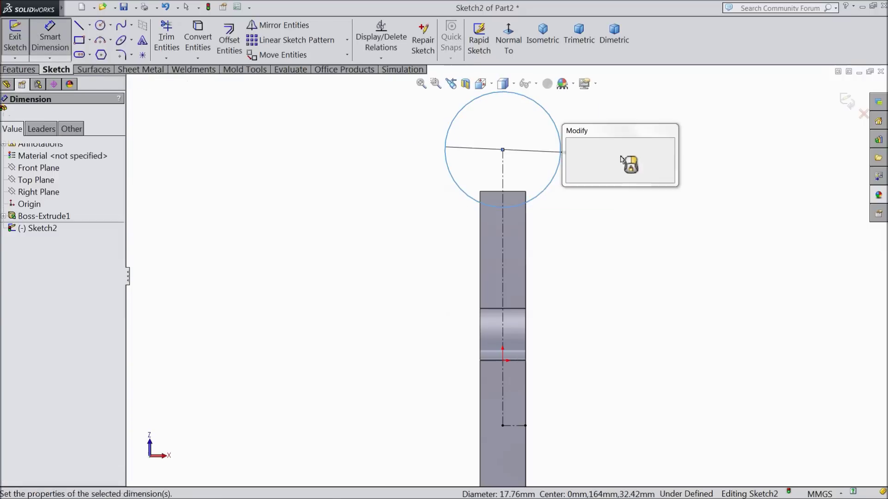
{"action": "type", "text": "22"}
{"action": "left_click", "coordinate": [572, 145]}
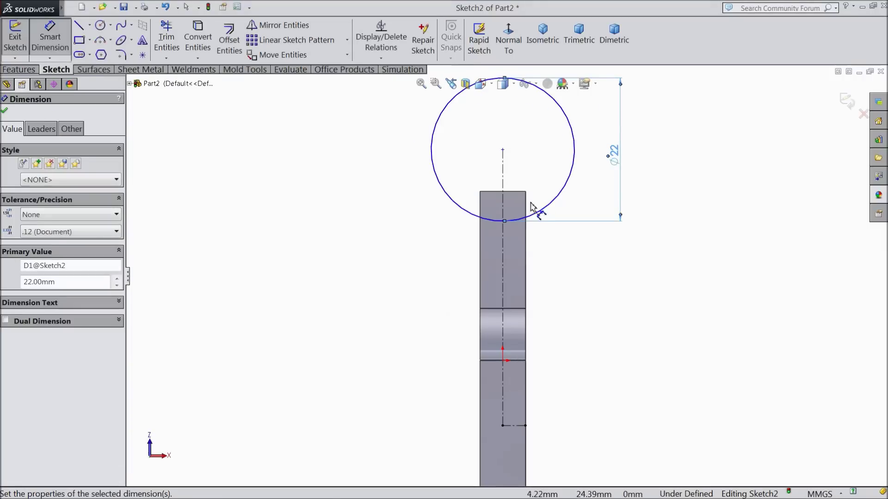
- Dimension the distance from the circle's centre to the vertical centerline's lower end as 46 mm
{"action": "left_click", "coordinate": [502, 150]}
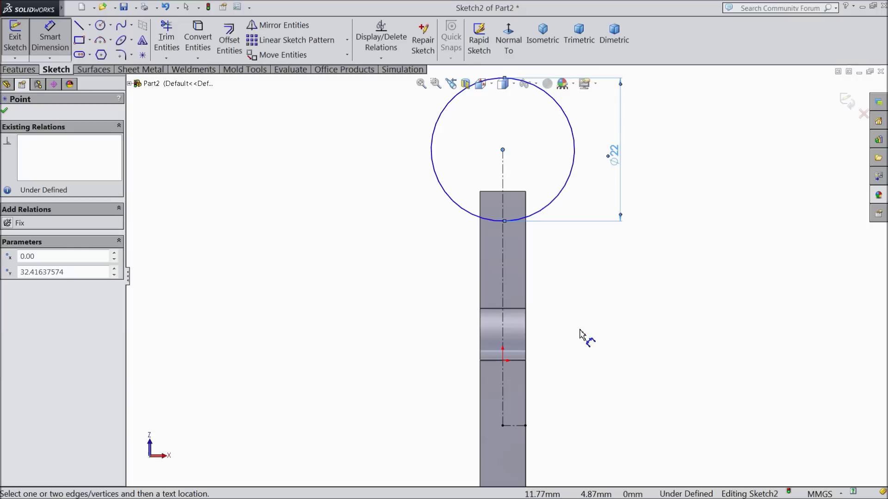
{"action": "left_click", "coordinate": [510, 429]}
{"action": "left_click", "coordinate": [392, 307]}
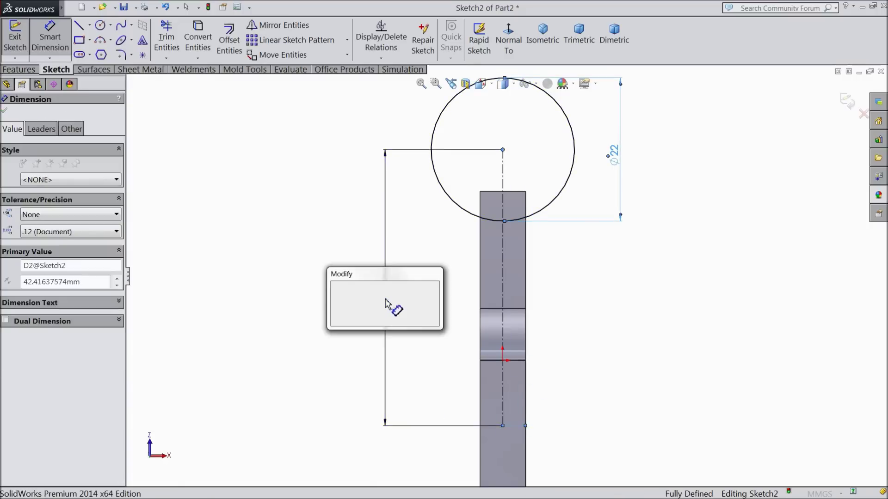
{"action": "type", "text": "46"}
{"action": "left_click", "coordinate": [336, 287]}
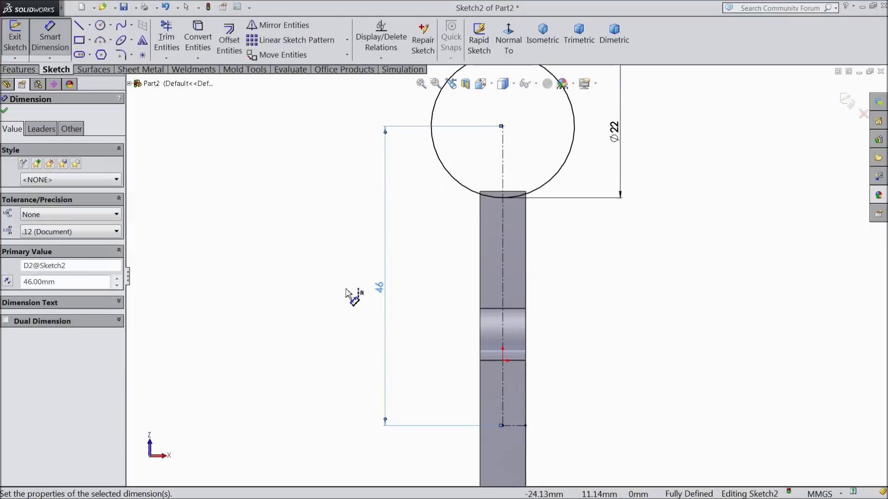
{"action": "key", "text": "f"}
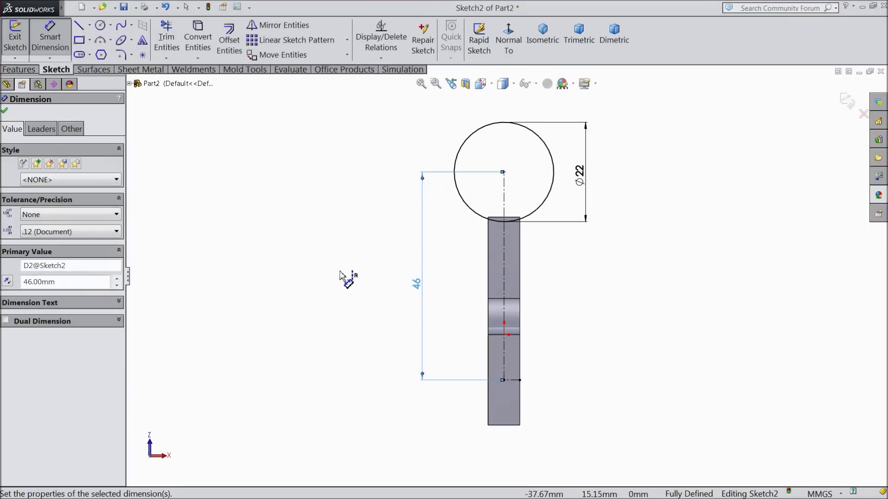
{"action": "left_click", "coordinate": [4, 112]}
- Extrude the circle sketch as a Blind boss with a depth of 25 mm
{"action": "left_click", "coordinate": [18, 70]}
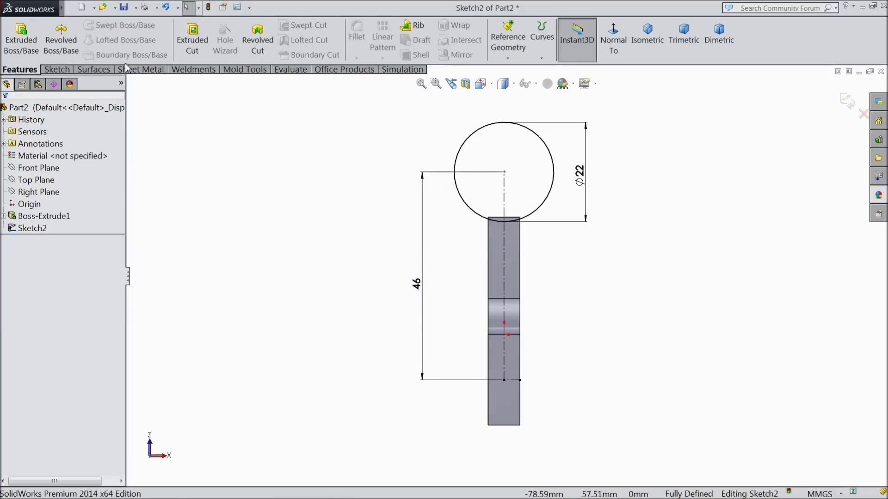
{"action": "left_click", "coordinate": [21, 37]}
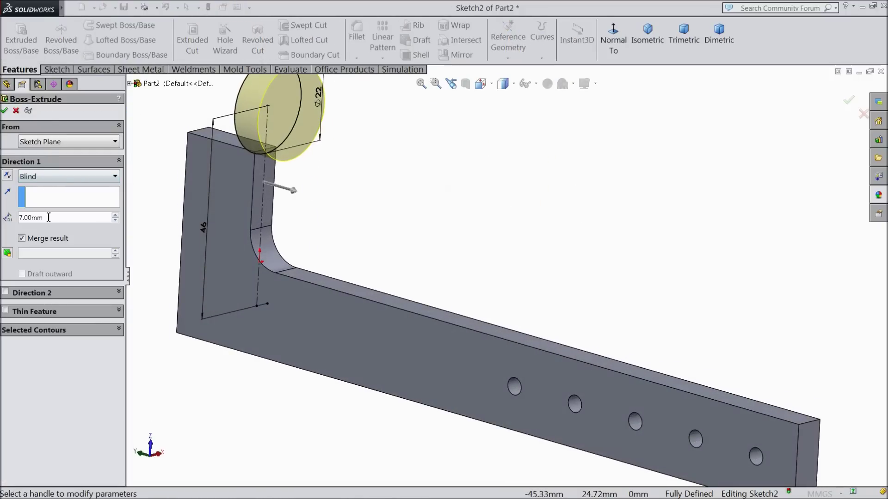
{"action": "type", "text": "25"}
{"action": "key", "text": "Return"}
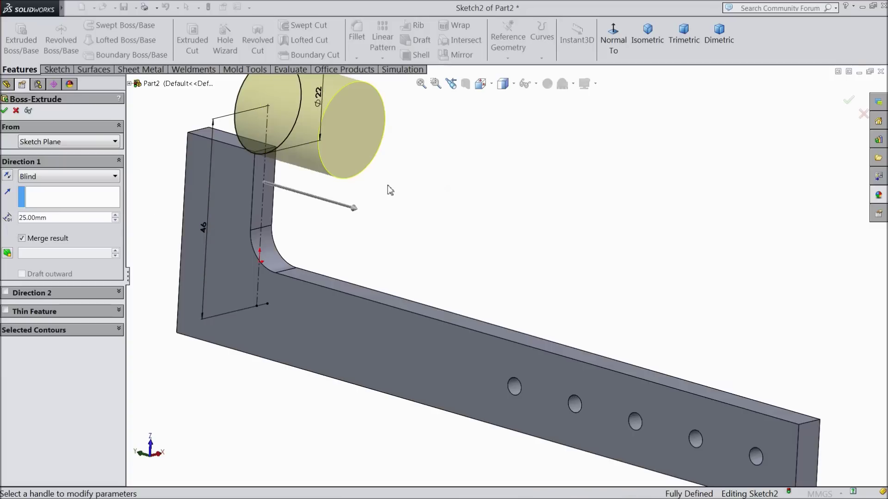
{"action": "left_click", "coordinate": [5, 112]}
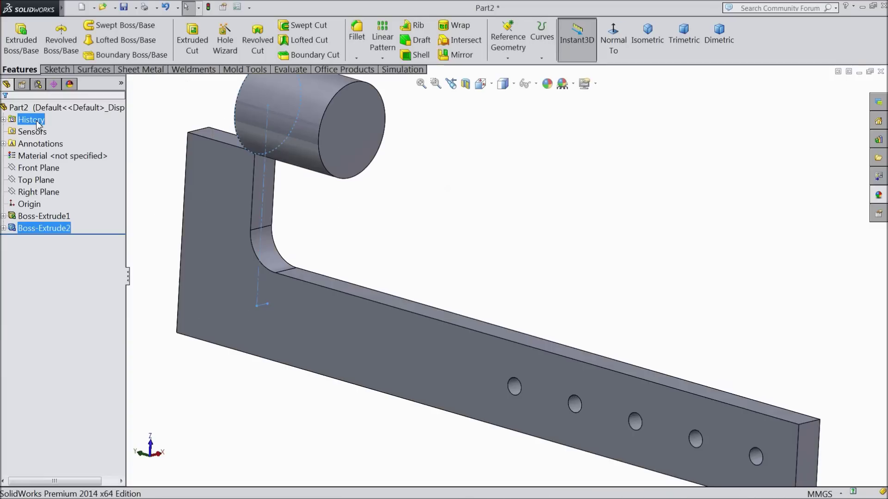
- Edit the cylinder's boss extrude to reverse its direction so that it extends over the end of the short leg
{"action": "left_click", "coordinate": [15, 230]}
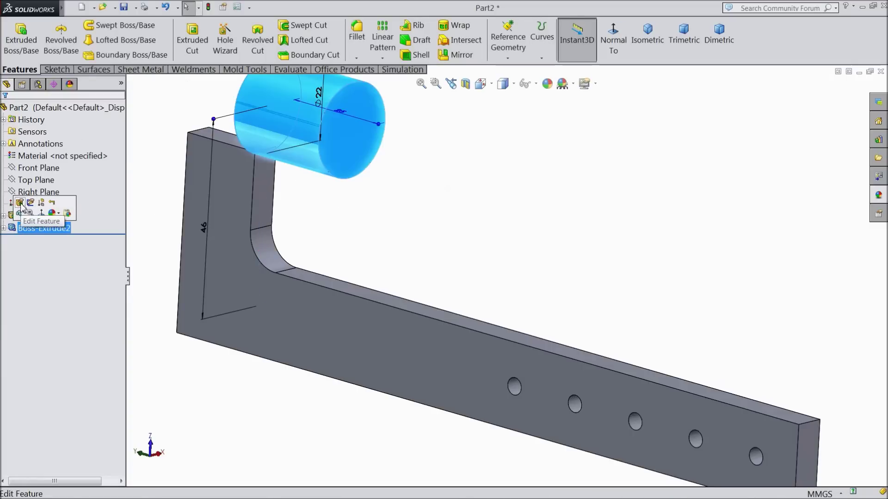
{"action": "left_click", "coordinate": [11, 194]}
{"action": "left_click", "coordinate": [7, 177]}
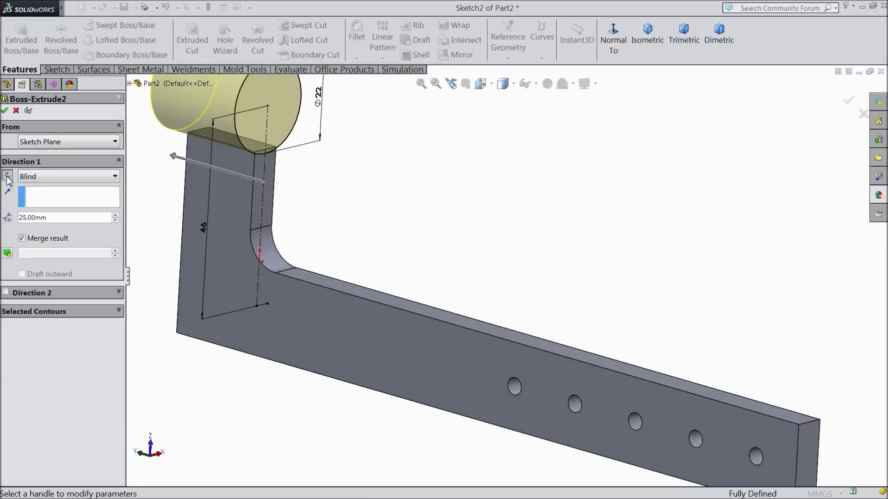
{"action": "key", "text": "f"}
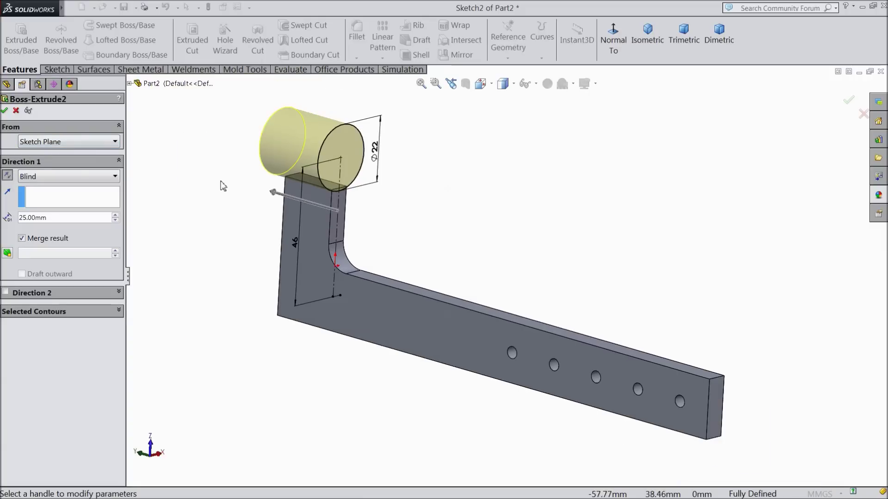
{"action": "left_click", "coordinate": [5, 111]}
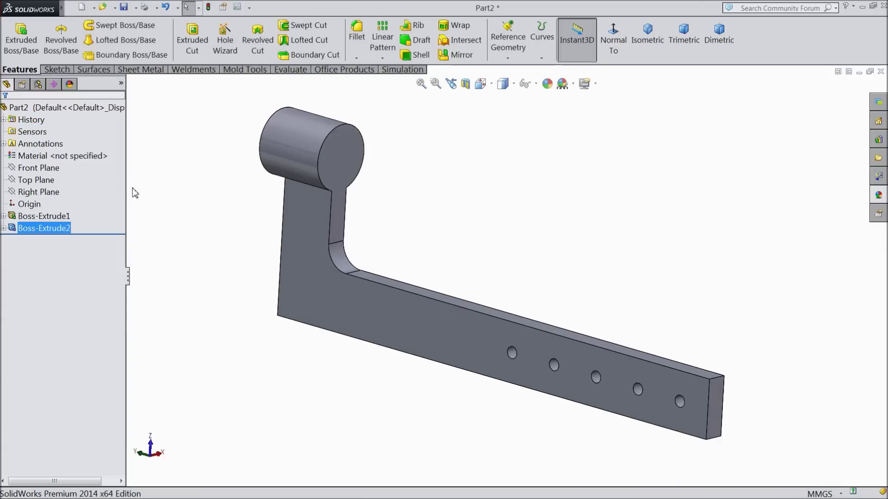
- Start a sketch on the Right Plane, viewed straight on and close up at the cylinder
{"action": "middle_click_drag", "start_coordinate": [190, 201], "coordinate": [183, 236]}
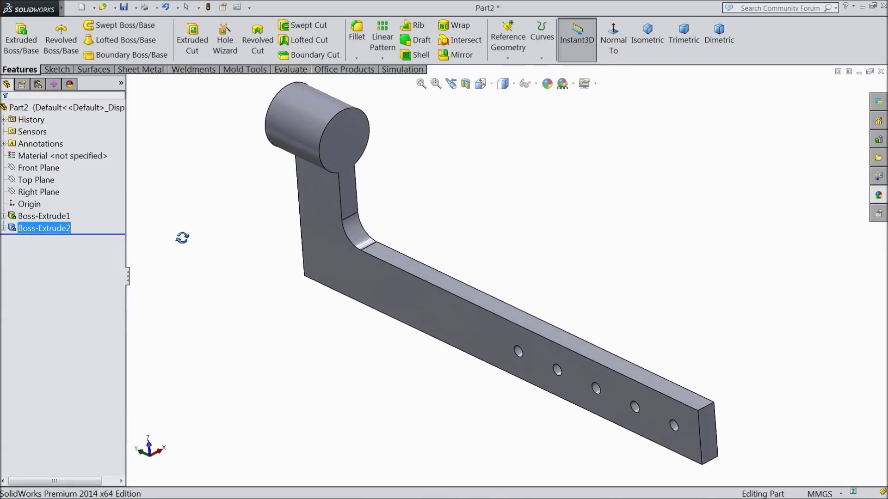
{"action": "left_click", "coordinate": [39, 215], "text": "ctrl"}
{"action": "left_click", "coordinate": [39, 192]}
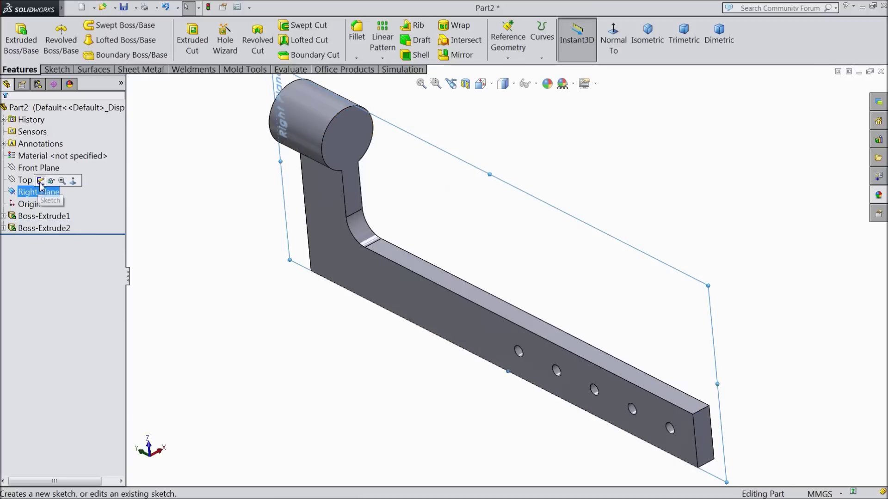
{"action": "left_click", "coordinate": [46, 181]}
{"action": "left_click", "coordinate": [606, 50]}
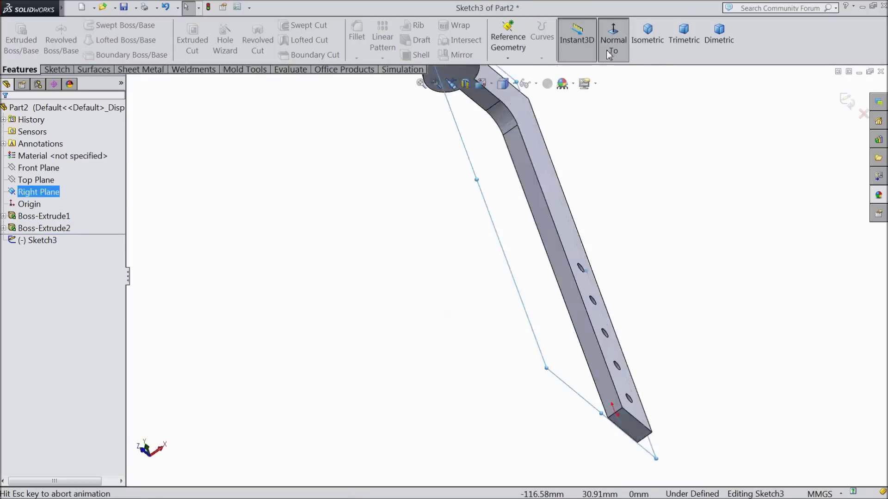
{"action": "scroll", "coordinate": [503, 112], "scroll_direction": "down", "scroll_amount": 4}
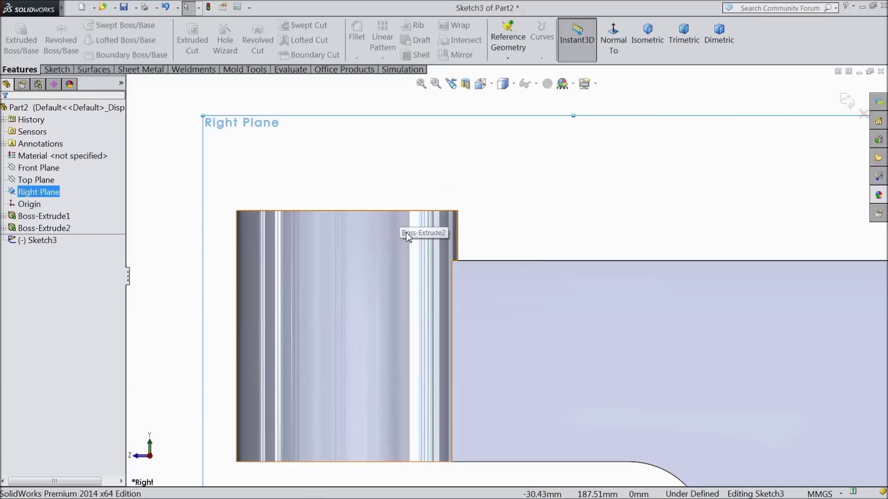
- Draw a closed profile in the cylinder's upper corner nearest the bar, with straight sides along its edges and an arc joining two short inner lines
{"action": "left_click", "coordinate": [55, 69]}
{"action": "left_click", "coordinate": [79, 27]}
{"action": "scroll", "coordinate": [464, 240], "scroll_direction": "down", "scroll_amount": 3}
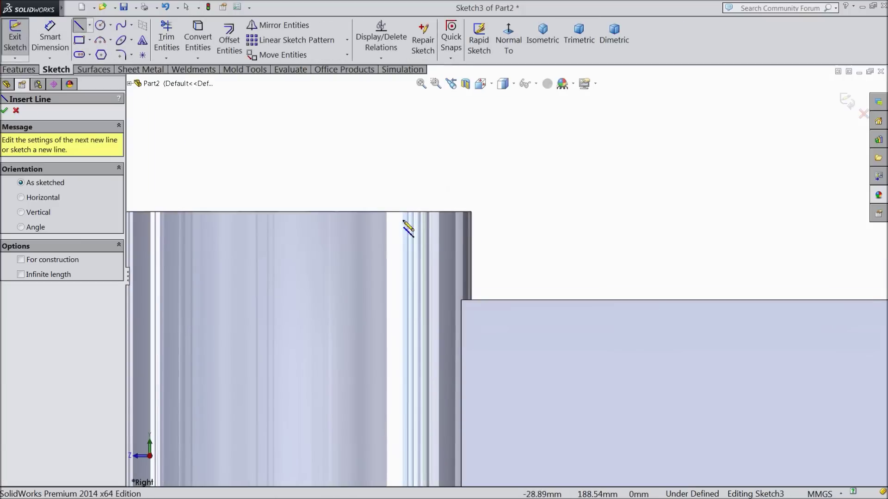
{"action": "left_click", "coordinate": [387, 214]}
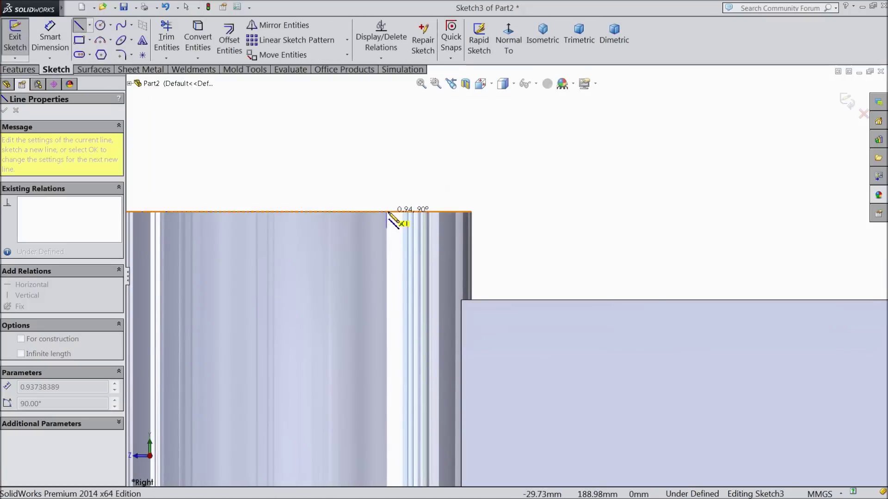
{"action": "left_click", "coordinate": [470, 212]}
{"action": "left_click", "coordinate": [470, 278]}
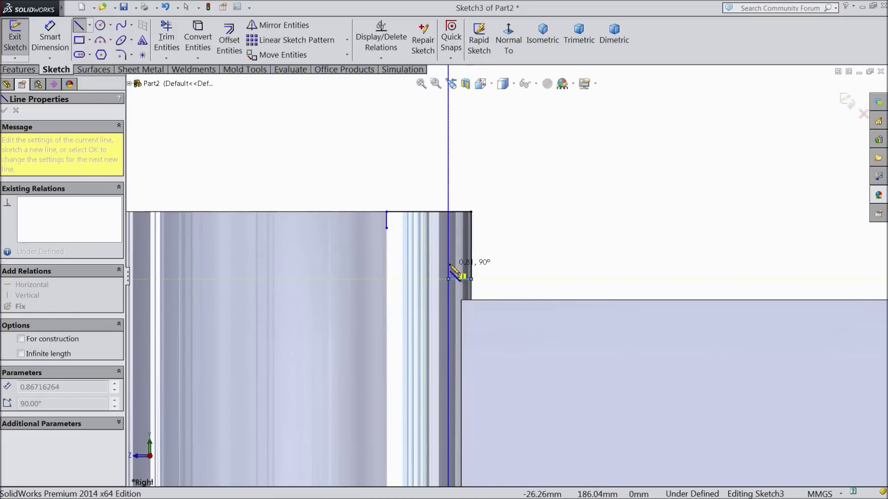
{"action": "left_click", "coordinate": [448, 279]}
{"action": "key", "text": "a"}
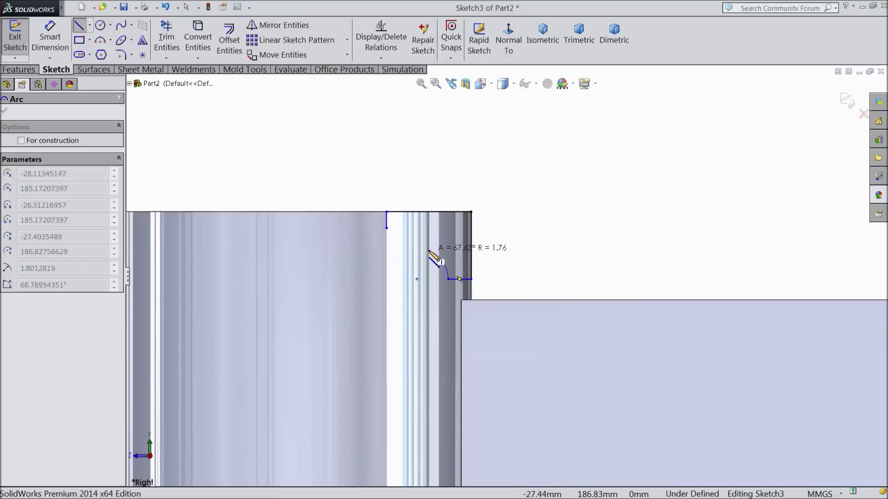
{"action": "left_click", "coordinate": [386, 228]}
{"action": "right_click", "coordinate": [403, 173]}
{"action": "left_click", "coordinate": [429, 132]}
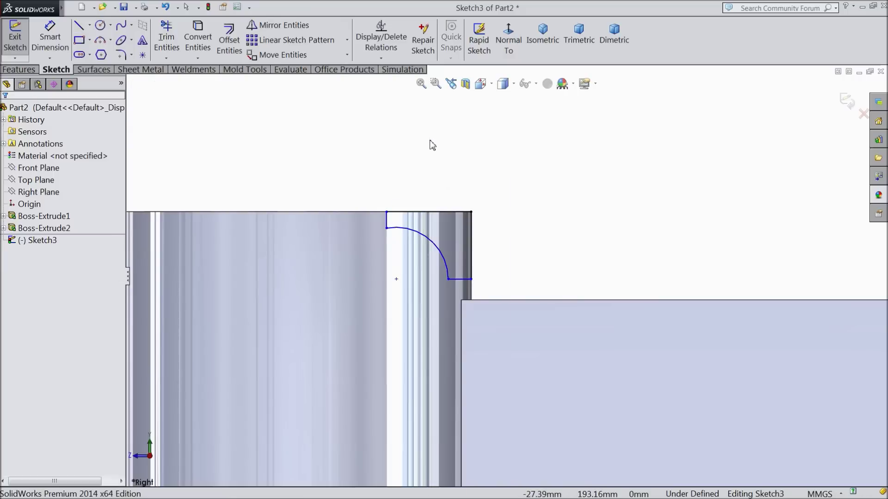
- Align the arc's centre vertically with its upper endpoint and horizontally with its lower endpoint using sketch relations
{"action": "left_click", "coordinate": [387, 228]}
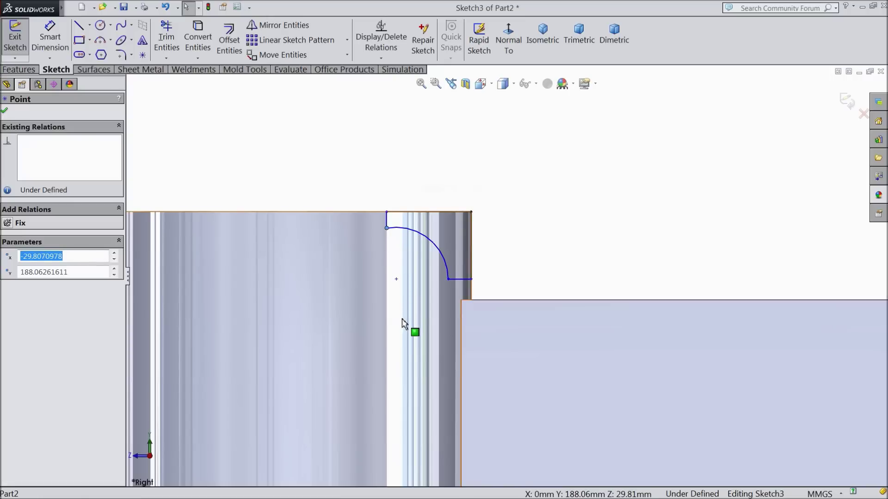
{"action": "left_click", "coordinate": [397, 279], "text": "ctrl"}
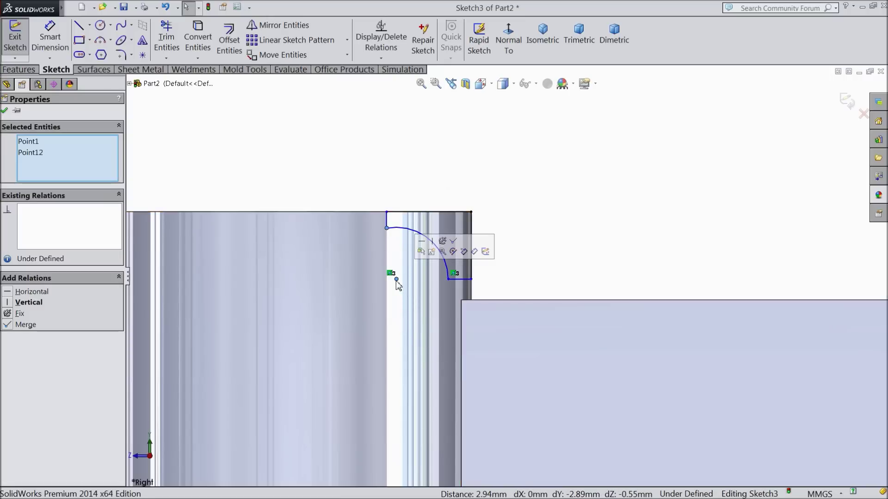
{"action": "left_click", "coordinate": [432, 247]}
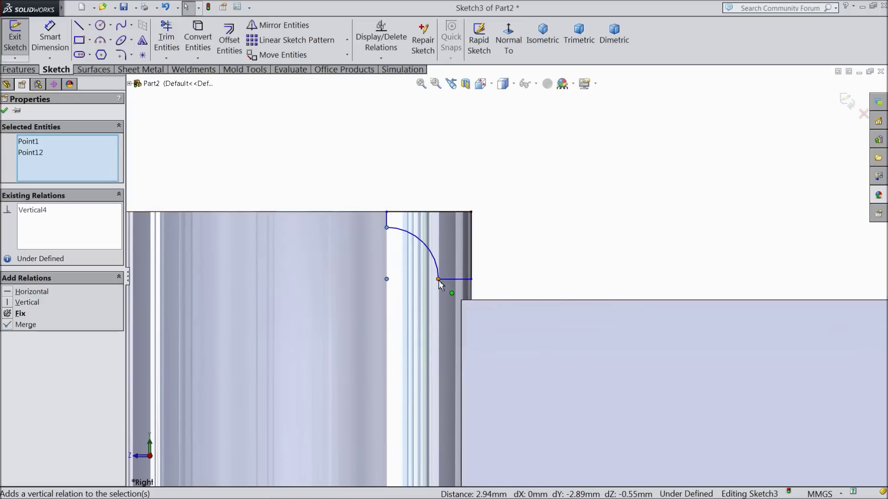
{"action": "left_click", "coordinate": [386, 279]}
{"action": "left_click", "coordinate": [438, 278], "text": "ctrl"}
{"action": "left_click", "coordinate": [413, 248]}
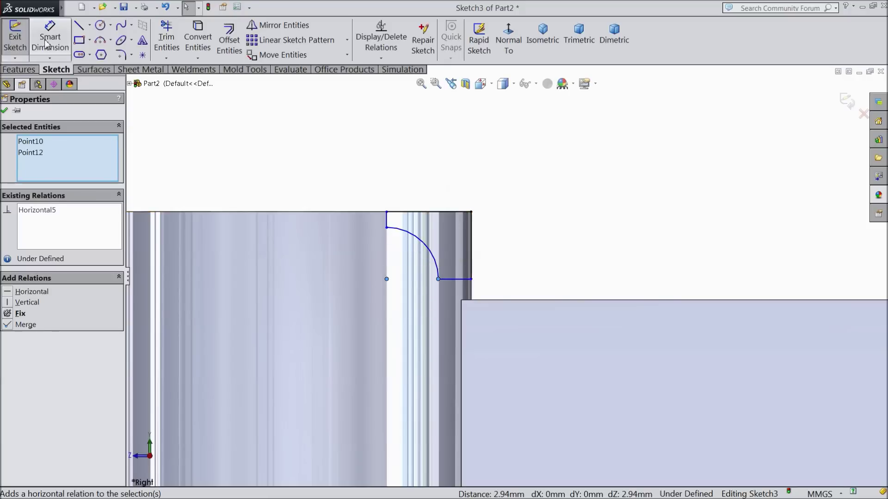
- Draw a vertical centerline down from the midpoint of the cylinder's upper edge, ending partway along the cylinder
{"action": "left_click", "coordinate": [89, 27]}
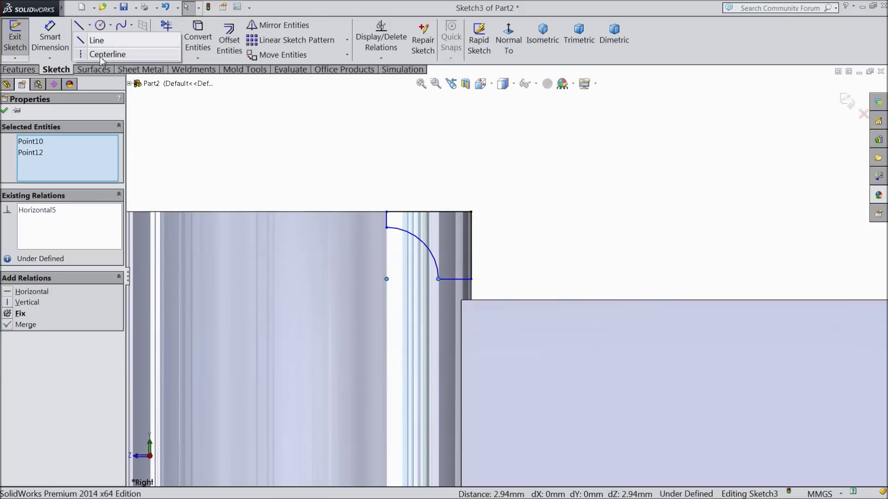
{"action": "left_click", "coordinate": [103, 52]}
{"action": "key", "text": "z"}
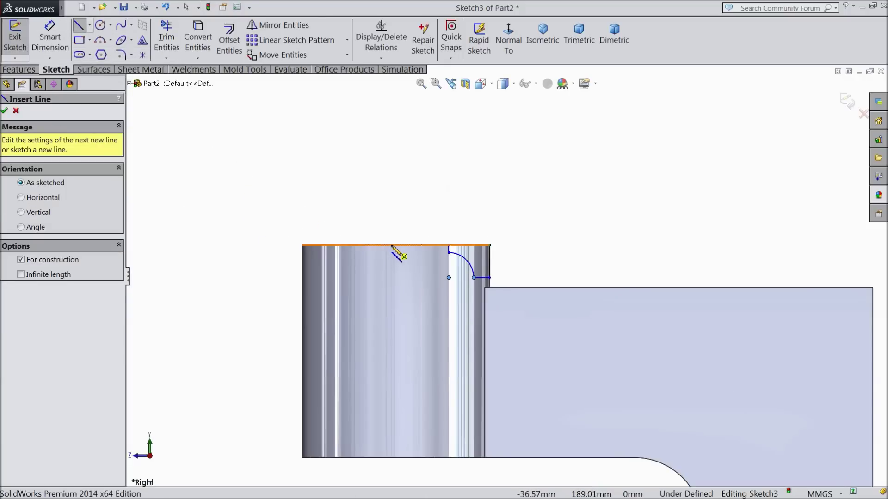
{"action": "left_click", "coordinate": [395, 245]}
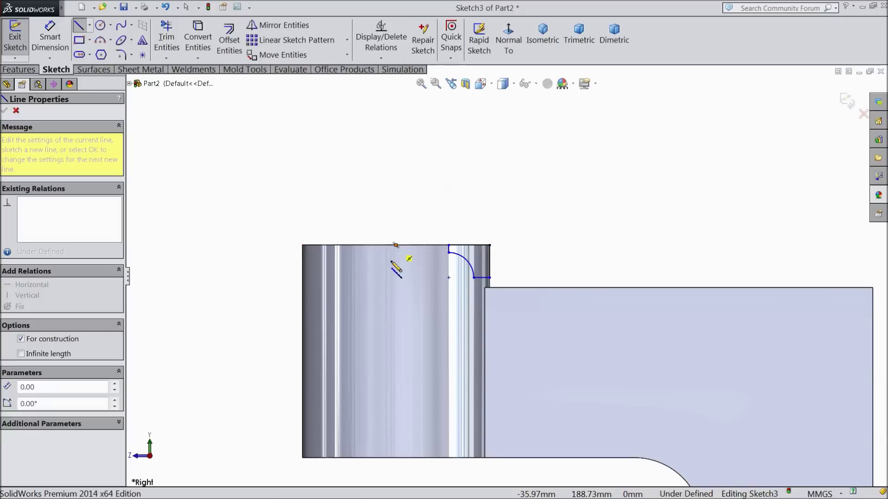
{"action": "left_click", "coordinate": [396, 311]}
{"action": "right_click", "coordinate": [358, 305]}
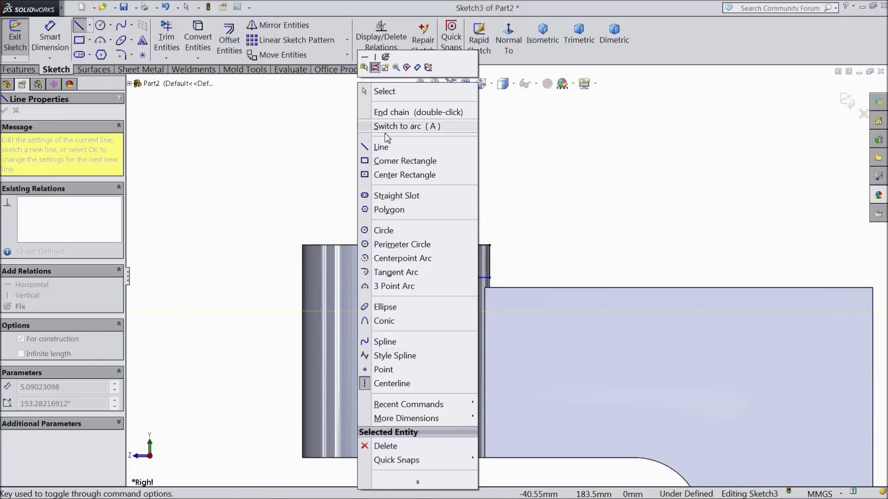
{"action": "left_click", "coordinate": [369, 89]}
{"action": "scroll", "coordinate": [468, 303], "scroll_direction": "down", "scroll_amount": 2}
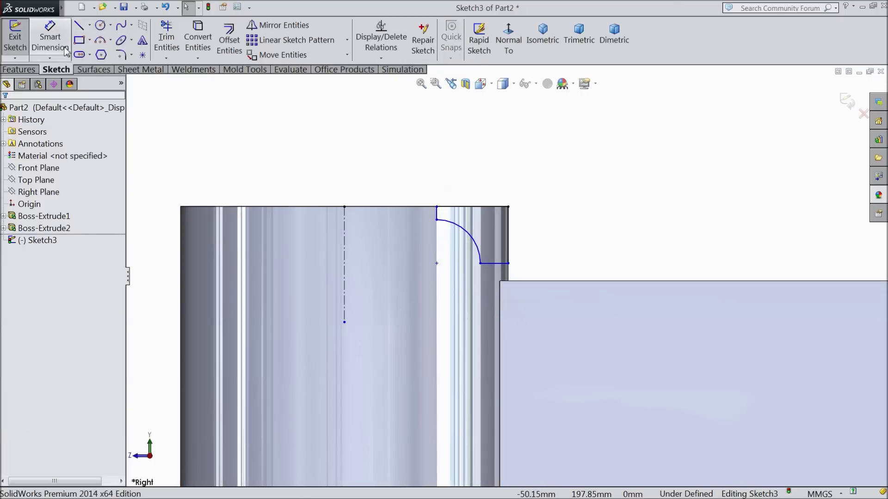
- Dimension the horizontal distance from the centerline to the profile's short vertical line as 7 mm
{"action": "right_click_drag", "start_coordinate": [468, 303], "coordinate": [451, 221]}
{"action": "left_click", "coordinate": [437, 215]}
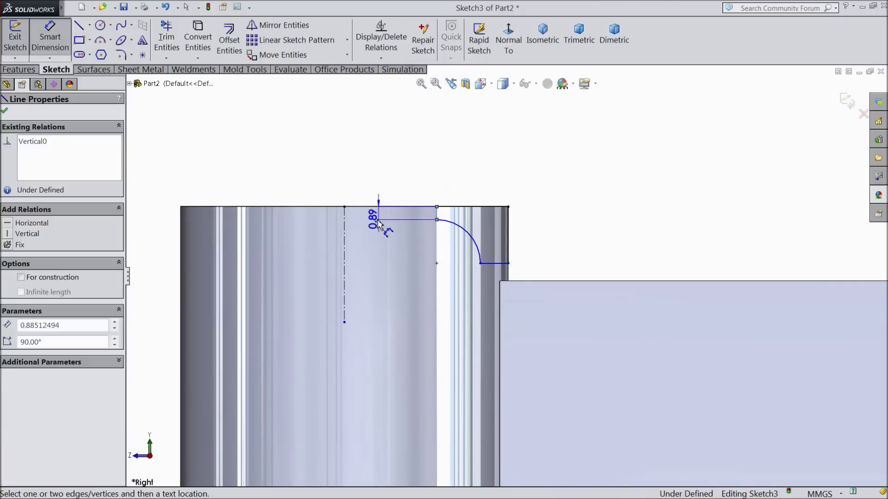
{"action": "left_click", "coordinate": [344, 229]}
{"action": "left_click", "coordinate": [376, 183]}
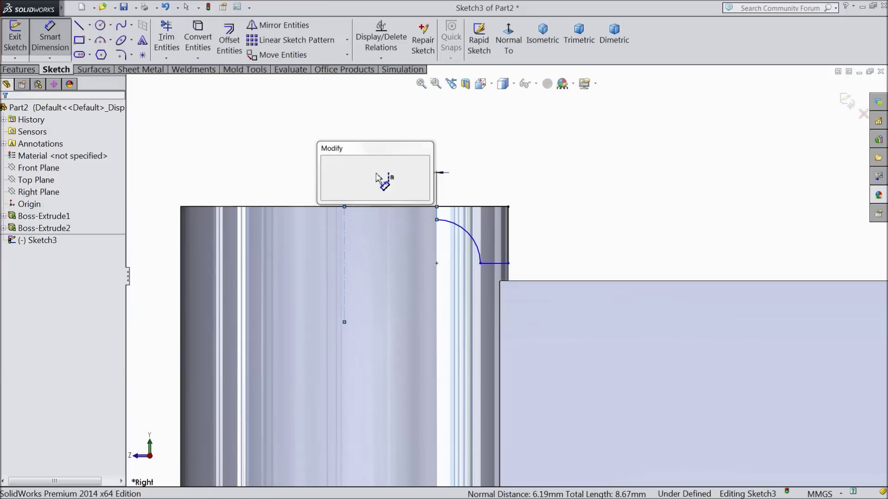
{"action": "type", "text": "7"}
{"action": "left_click", "coordinate": [326, 162]}
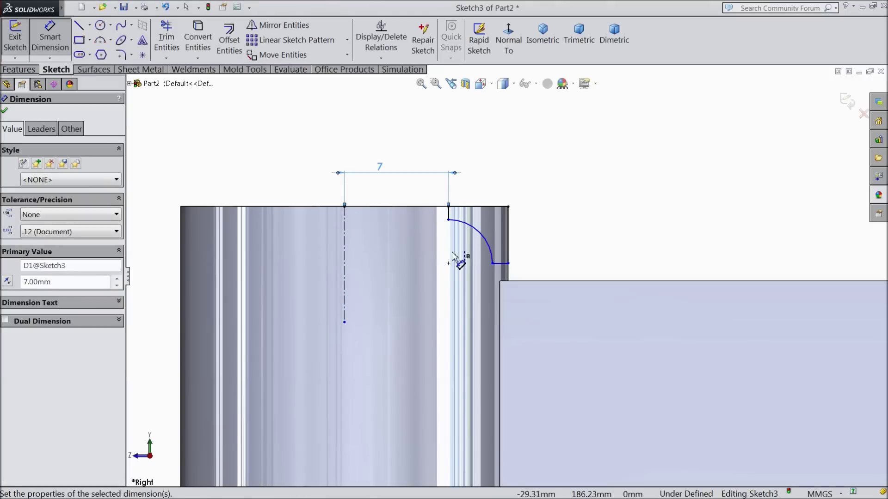
- Dimension the gap between the profile's lower horizontal line and the bar's upper edge as 1 mm
{"action": "scroll", "coordinate": [509, 277], "scroll_direction": "down", "scroll_amount": 3}
{"action": "left_click", "coordinate": [481, 241]}
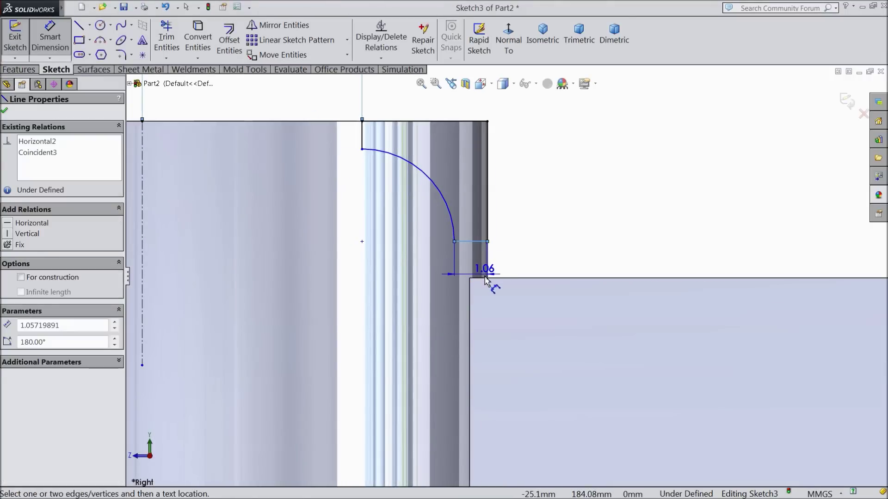
{"action": "left_click", "coordinate": [485, 278]}
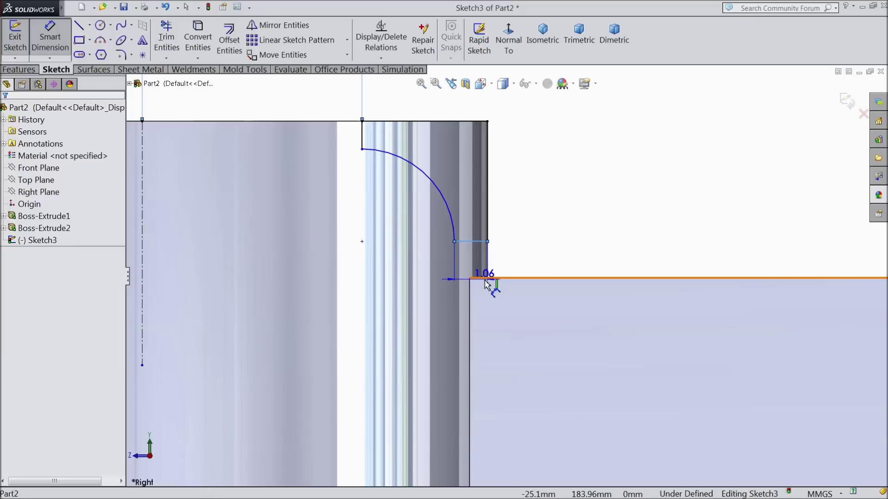
{"action": "left_click", "coordinate": [523, 272]}
{"action": "type", "text": "1"}
{"action": "left_click", "coordinate": [467, 249]}
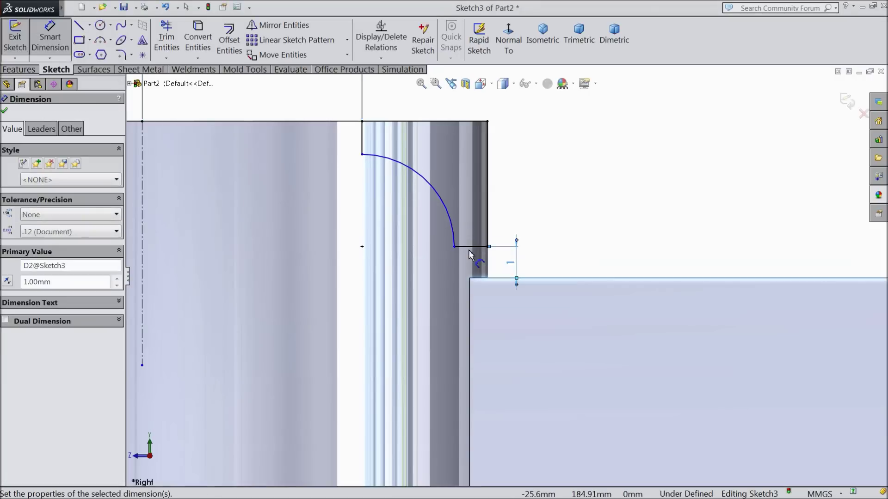
- Set the profile arc's radius to 3 mm
{"action": "left_click", "coordinate": [437, 193]}
{"action": "left_click", "coordinate": [402, 222]}
{"action": "type", "text": "3"}
{"action": "left_click", "coordinate": [345, 204]}
- Add a driven dimension for the length of the profile's short vertical line
{"action": "left_click", "coordinate": [365, 140]}
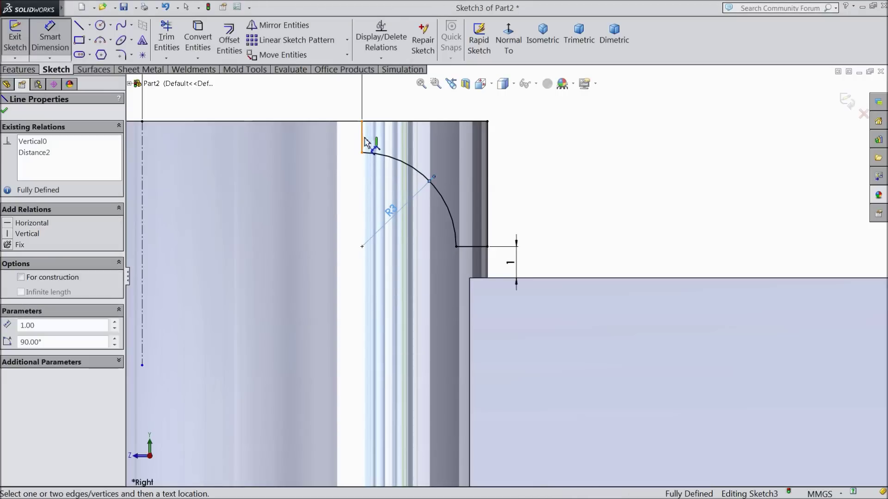
{"action": "left_click", "coordinate": [529, 143]}
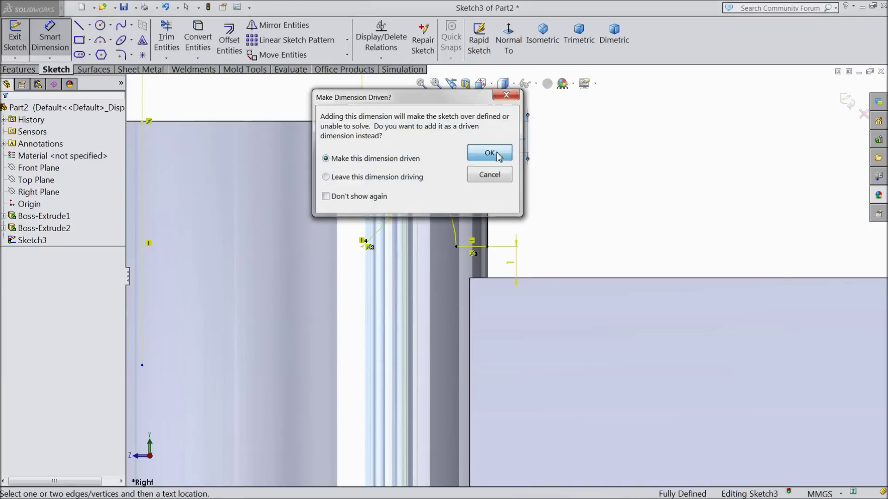
{"action": "left_click", "coordinate": [490, 153]}
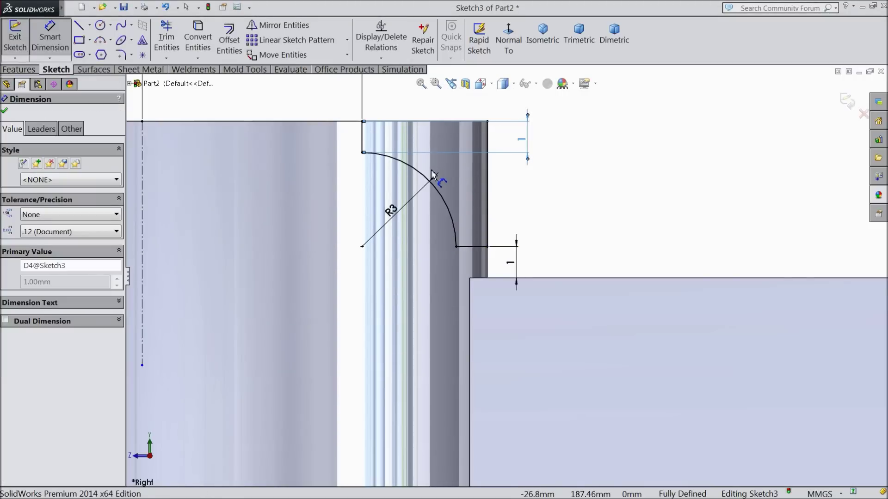
{"action": "left_click", "coordinate": [6, 113]}
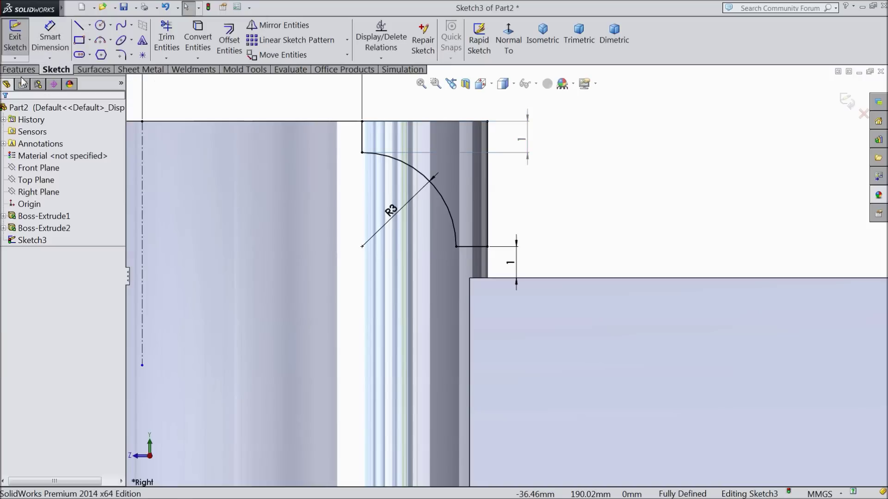
- Cut the cylinder's rim by revolving the profile 360 degrees about the vertical centerline
{"action": "left_click", "coordinate": [18, 69]}
{"action": "left_click", "coordinate": [264, 49]}
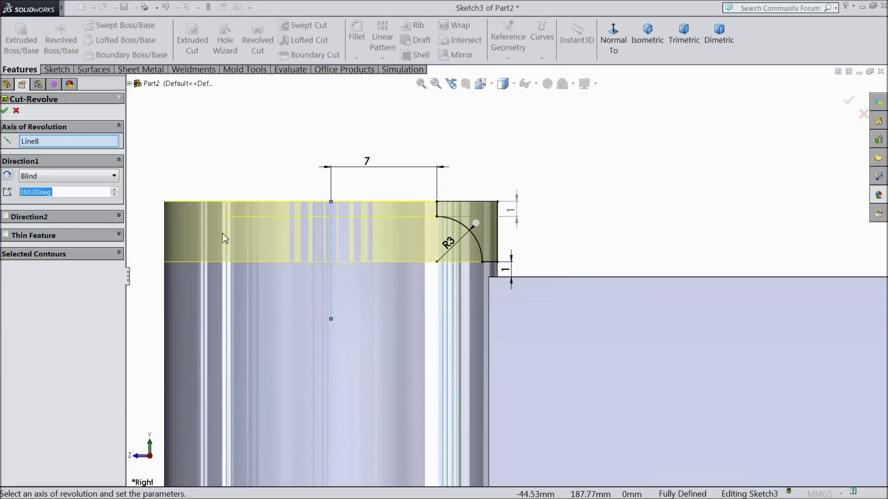
{"action": "left_click", "coordinate": [4, 111]}
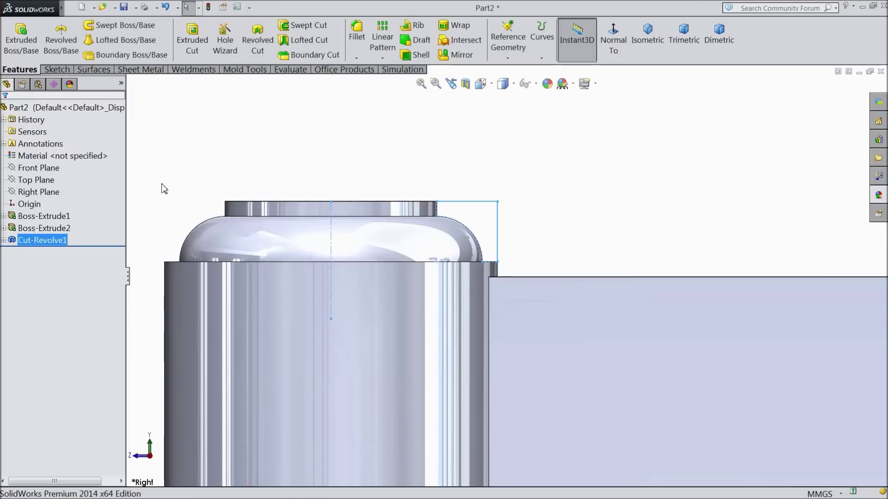
- Start a sketch on the cylinder's raised top face and draw a concentric circle about 7.6 mm in diameter
{"action": "middle_click_drag", "start_coordinate": [240, 159], "coordinate": [359, 215]}
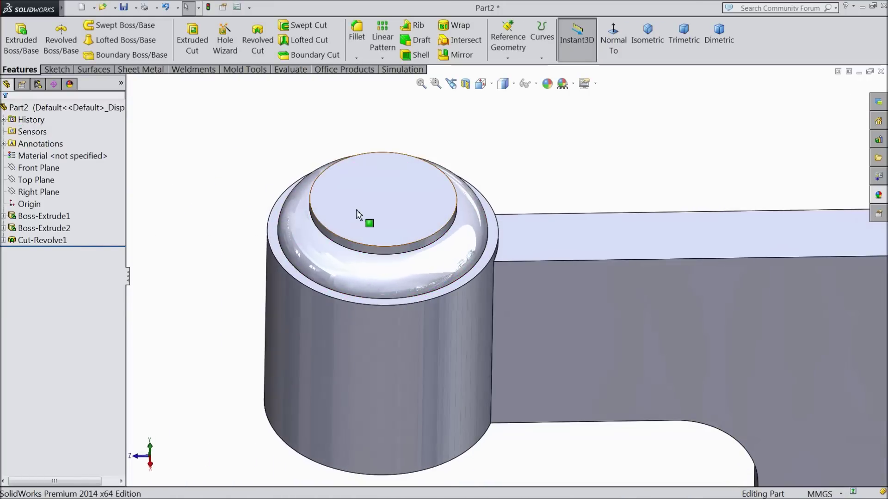
{"action": "left_click", "coordinate": [380, 217]}
{"action": "left_click", "coordinate": [413, 183]}
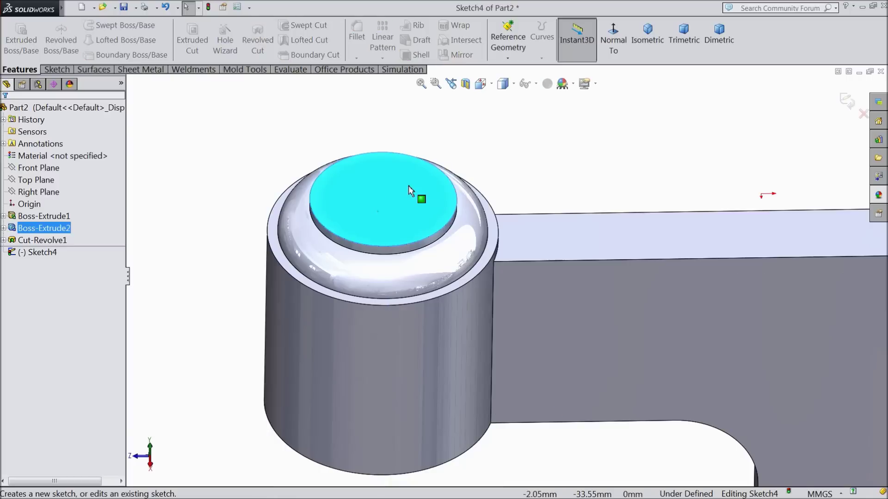
{"action": "left_click", "coordinate": [56, 70]}
{"action": "left_click", "coordinate": [100, 26]}
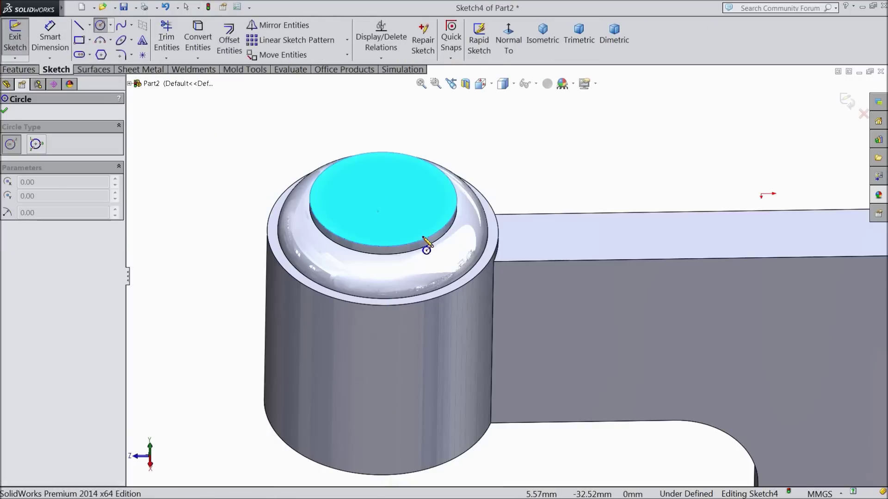
{"action": "left_click", "coordinate": [383, 200]}
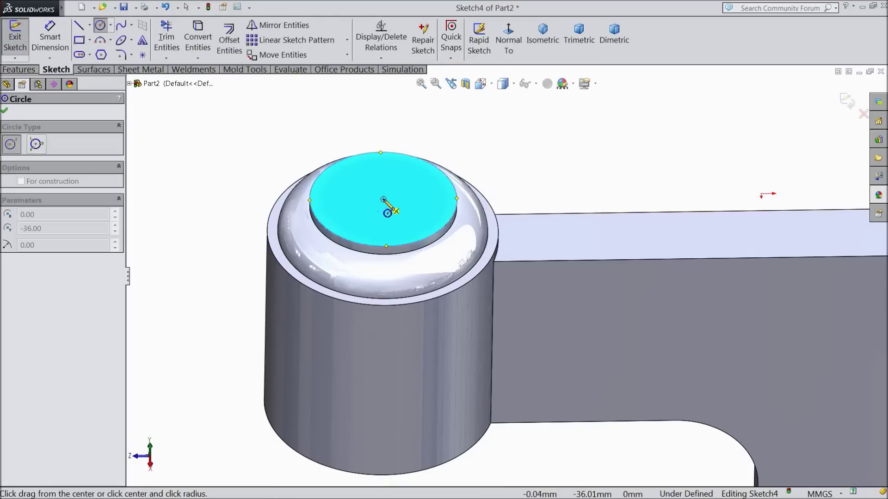
{"action": "left_click", "coordinate": [409, 178]}
- Set the circle's diameter to 7.5 mm
{"action": "left_click", "coordinate": [52, 37]}
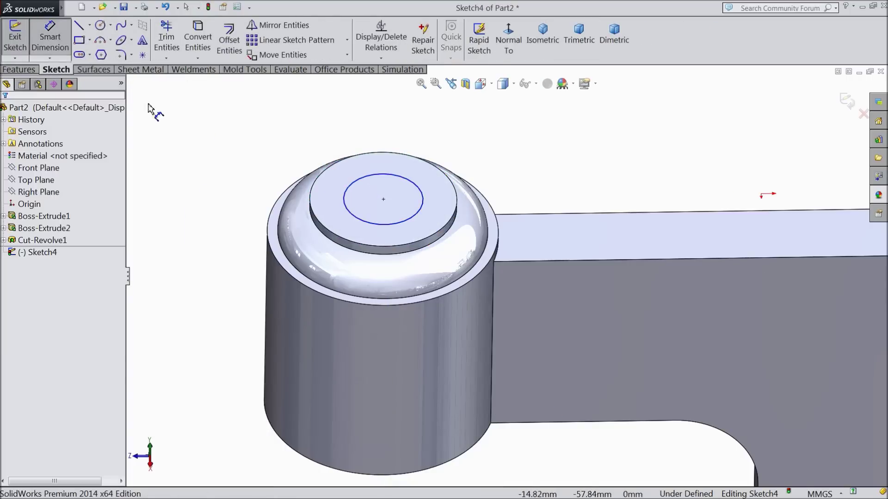
{"action": "left_click", "coordinate": [423, 206]}
{"action": "left_click", "coordinate": [503, 206]}
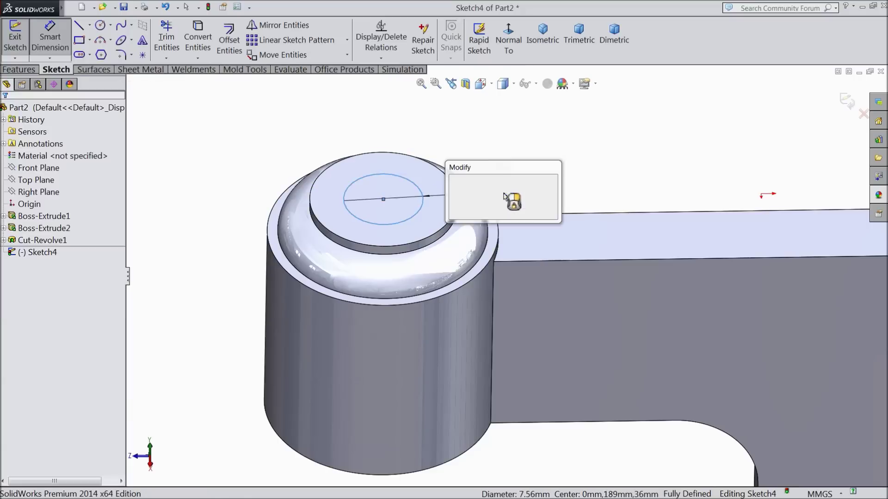
{"action": "type", "text": "7.5"}
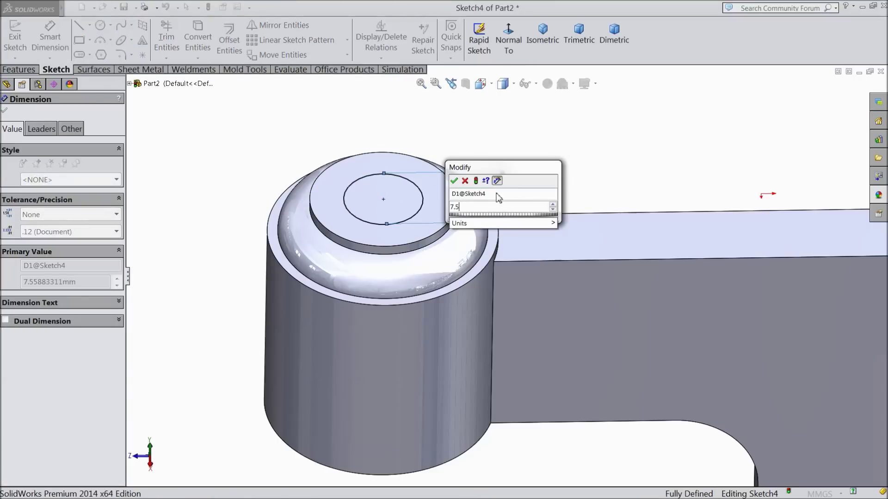
{"action": "left_click", "coordinate": [453, 180]}
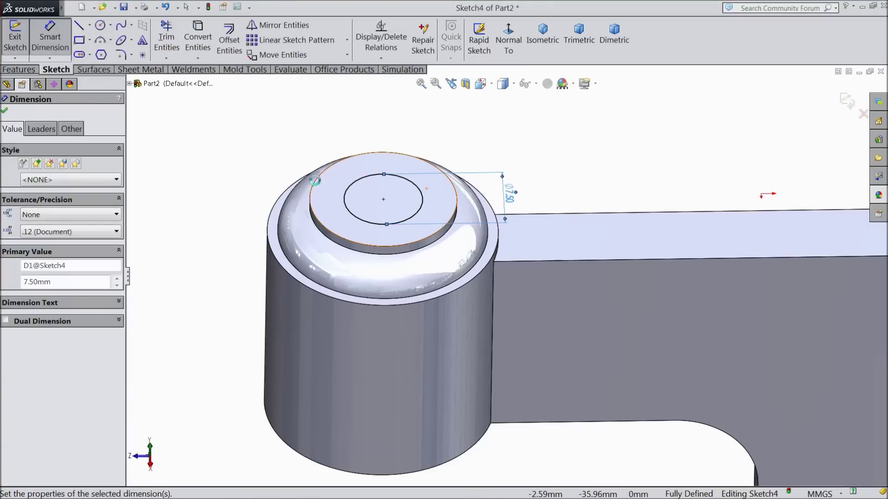
- Cut a hole down through the cylinder from the circle with an extruded cut set to Up To Next
{"action": "left_click", "coordinate": [19, 69]}
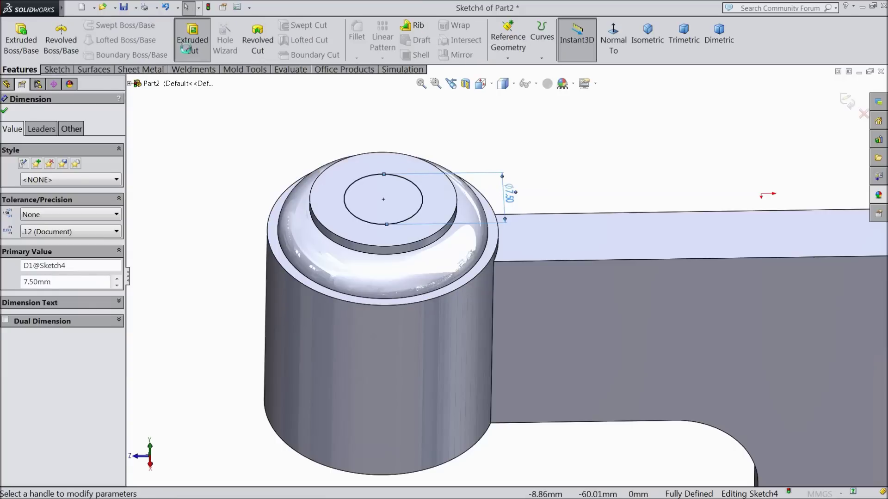
{"action": "left_click", "coordinate": [189, 44]}
{"action": "left_click", "coordinate": [46, 176]}
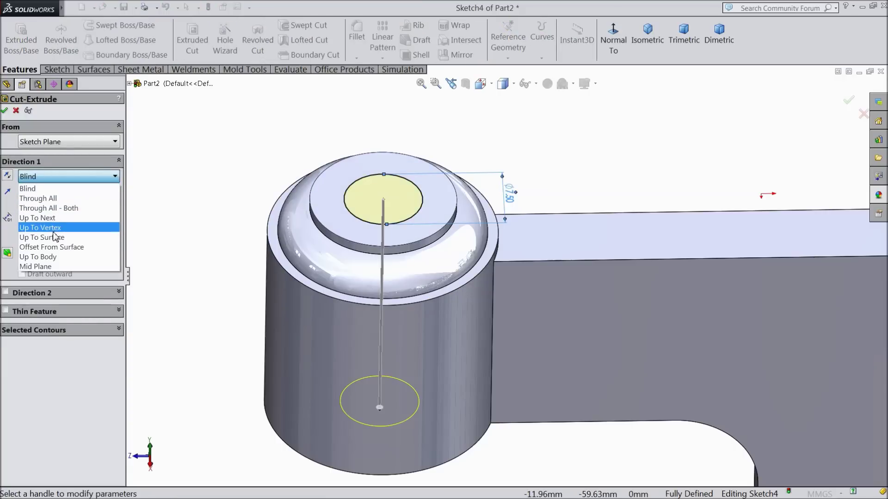
{"action": "left_click", "coordinate": [54, 217]}
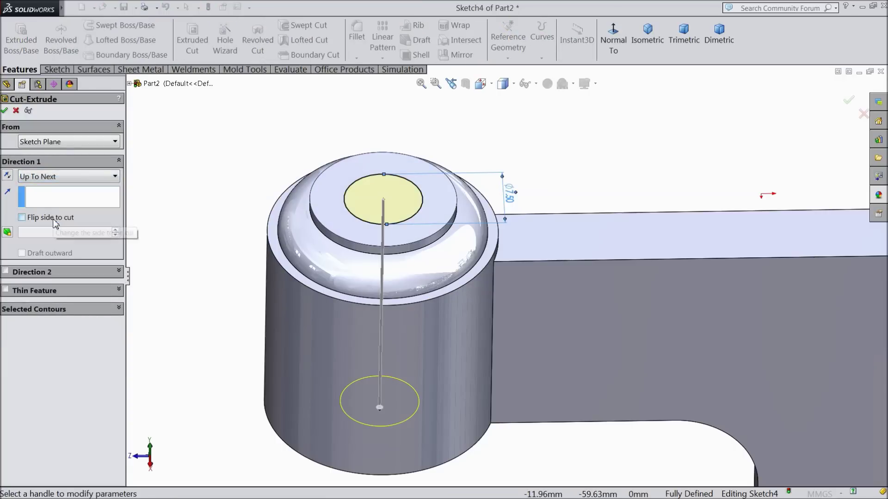
{"action": "left_click", "coordinate": [4, 110]}
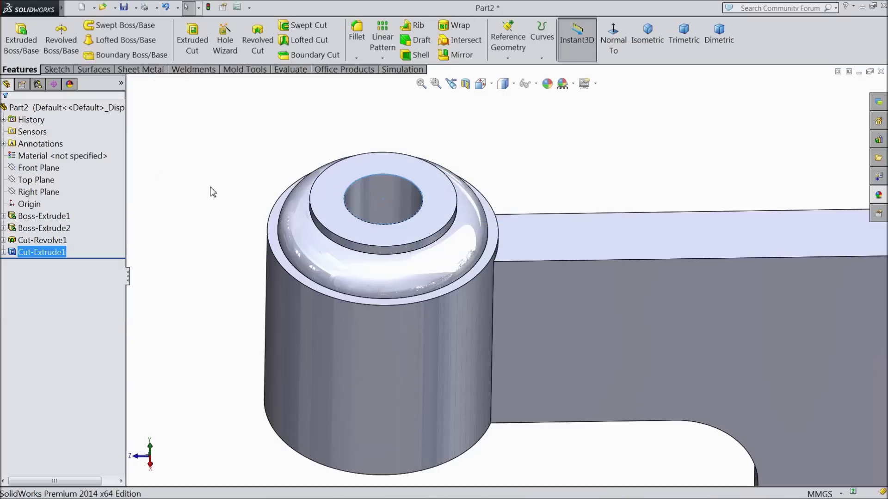
- Chamfer the hole's ends by 1 mm at 45 degrees, selecting the hole's inner face
{"action": "scroll", "coordinate": [295, 296], "scroll_direction": "down", "scroll_amount": 3}
{"action": "middle_click_drag", "start_coordinate": [296, 296], "coordinate": [284, 275]}
{"action": "left_click", "coordinate": [283, 276]}
{"action": "scroll", "coordinate": [534, 287], "scroll_direction": "down", "scroll_amount": 3}
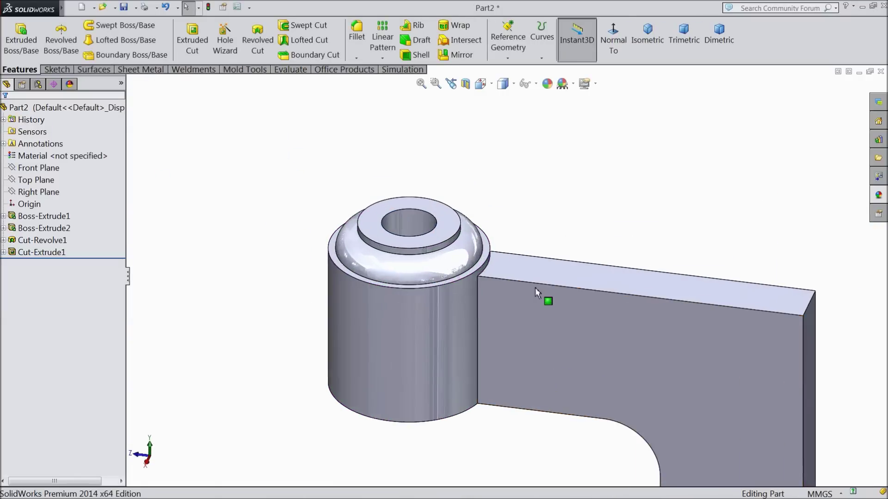
{"action": "scroll", "coordinate": [534, 287], "scroll_direction": "down", "scroll_amount": 2}
{"action": "scroll", "coordinate": [472, 248], "scroll_direction": "down", "scroll_amount": 3}
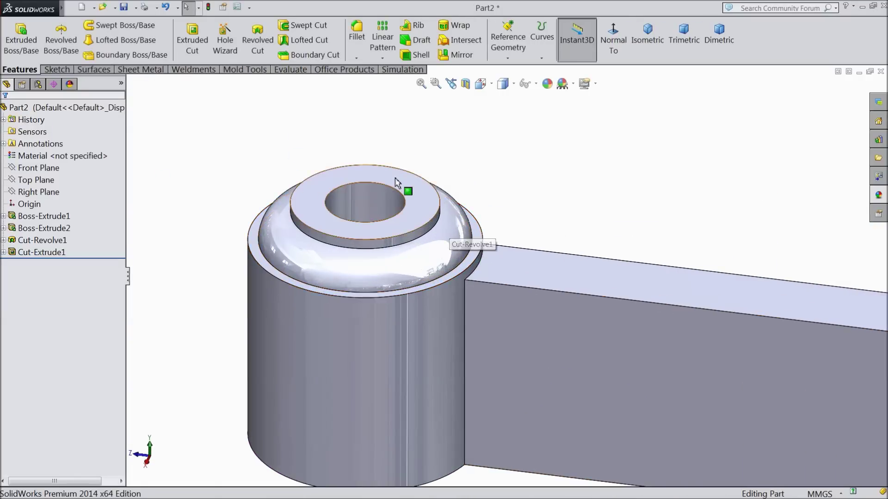
{"action": "left_click", "coordinate": [356, 59]}
{"action": "left_click", "coordinate": [372, 86]}
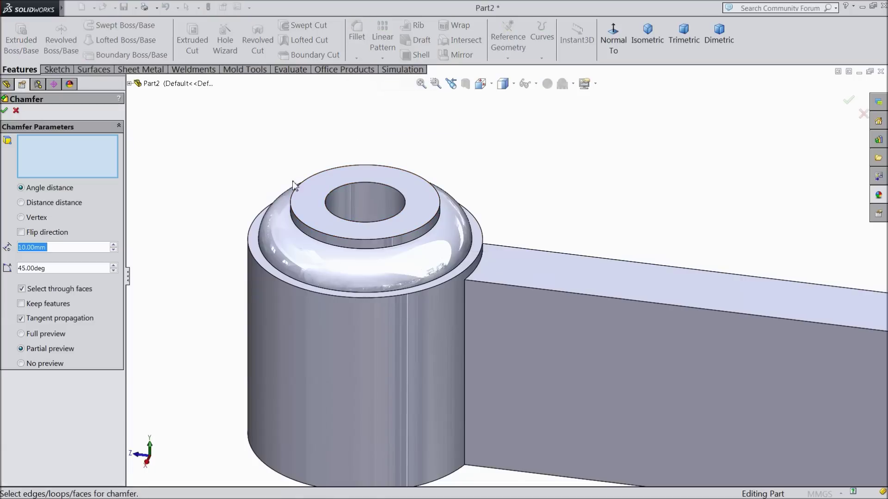
{"action": "type", "text": "1"}
{"action": "left_click", "coordinate": [366, 206]}
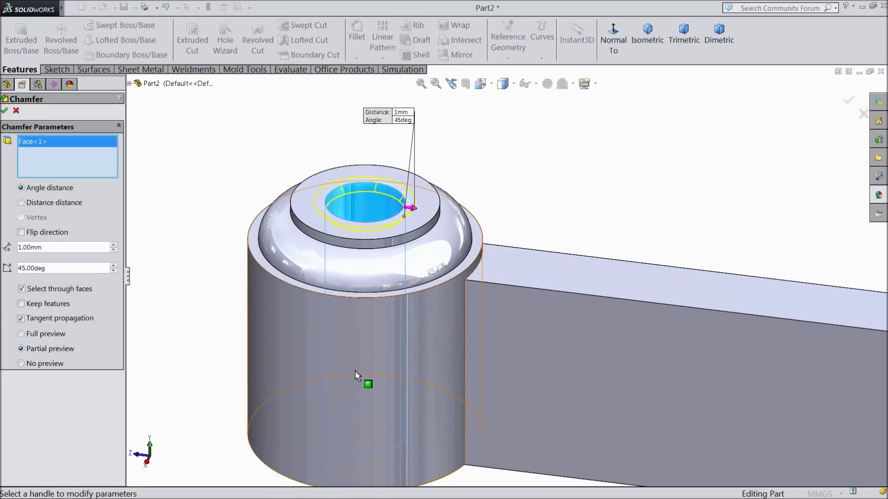
{"action": "left_click", "coordinate": [5, 110]}
- Start a sketch on the cylinder's top ring face and convert the hole's circular edge below the chamfer into it
{"action": "middle_click_drag", "start_coordinate": [171, 239], "coordinate": [259, 347]}
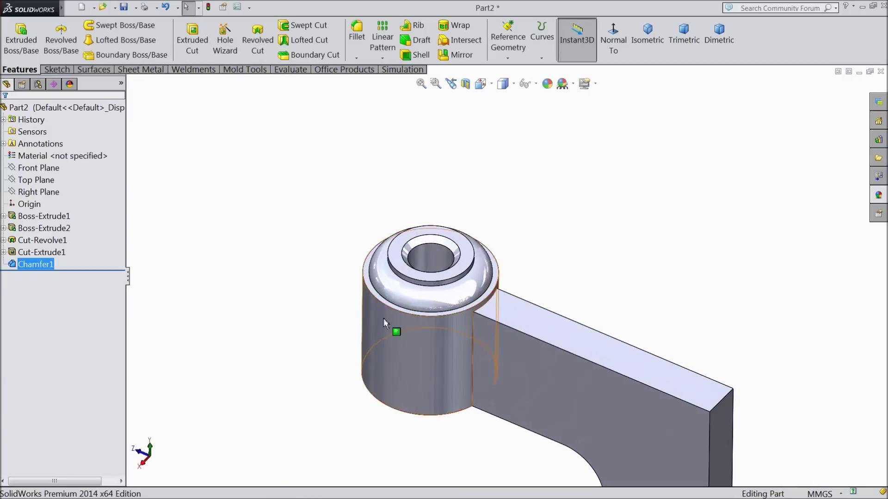
{"action": "scroll", "coordinate": [384, 323], "scroll_direction": "down", "scroll_amount": 3}
{"action": "left_click", "coordinate": [424, 251]}
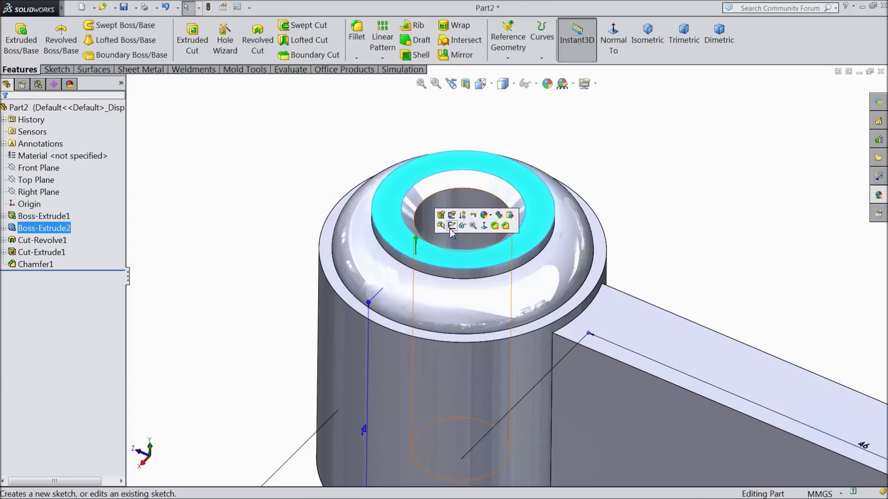
{"action": "left_click", "coordinate": [451, 228]}
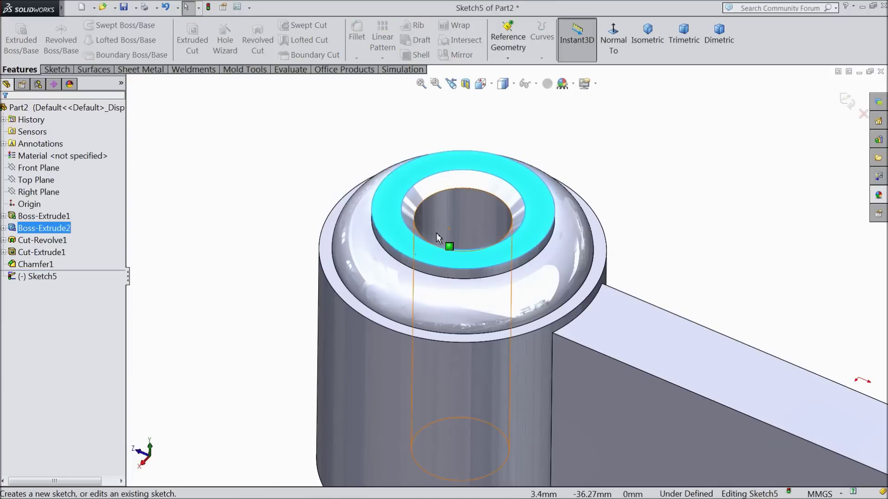
{"action": "left_click", "coordinate": [414, 216]}
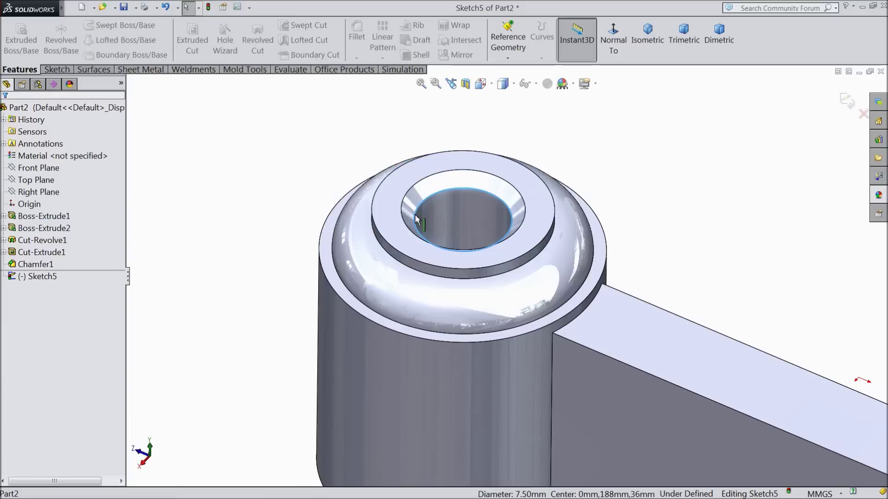
{"action": "left_click", "coordinate": [56, 69]}
{"action": "left_click", "coordinate": [194, 46]}
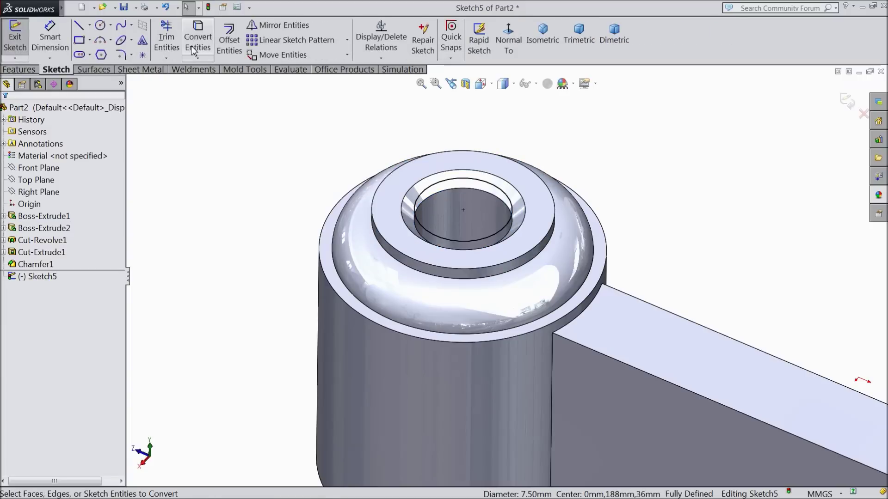
- Create a clockwise, reversed helix from the converted circle with a constant pitch of 1.5 mm and 18.75 revolutions
{"action": "left_click", "coordinate": [18, 69]}
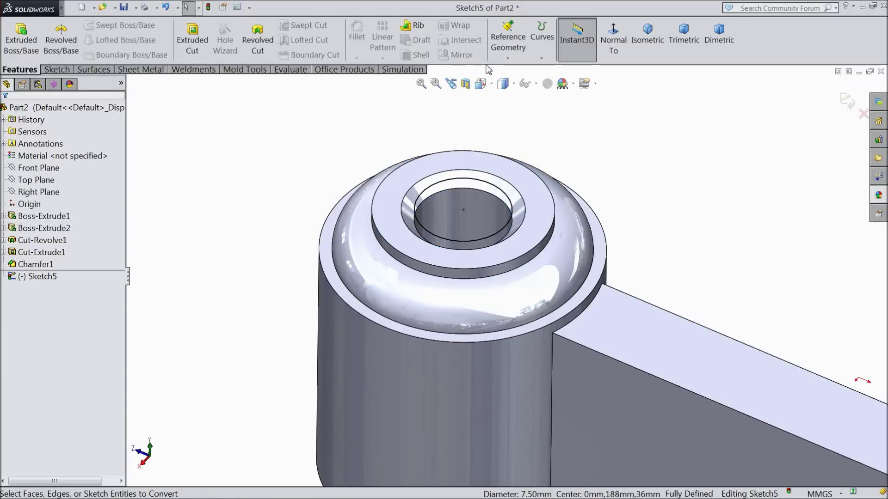
{"action": "left_click", "coordinate": [541, 59]}
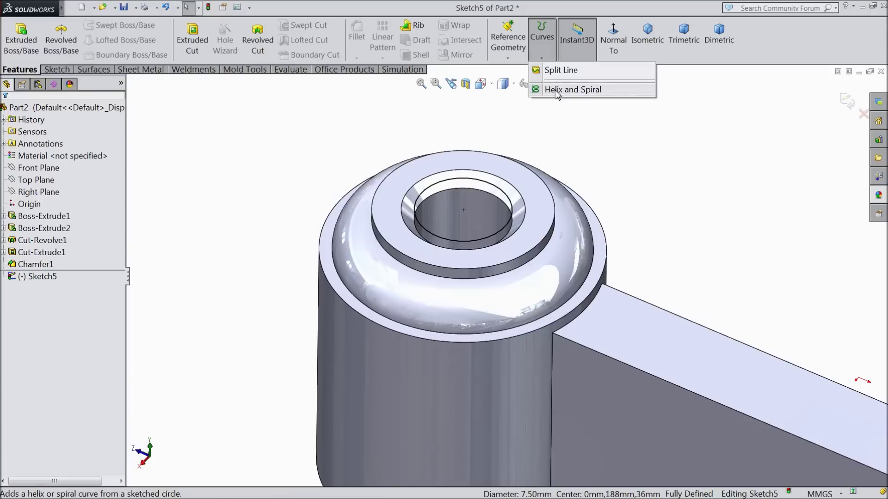
{"action": "left_click", "coordinate": [556, 90]}
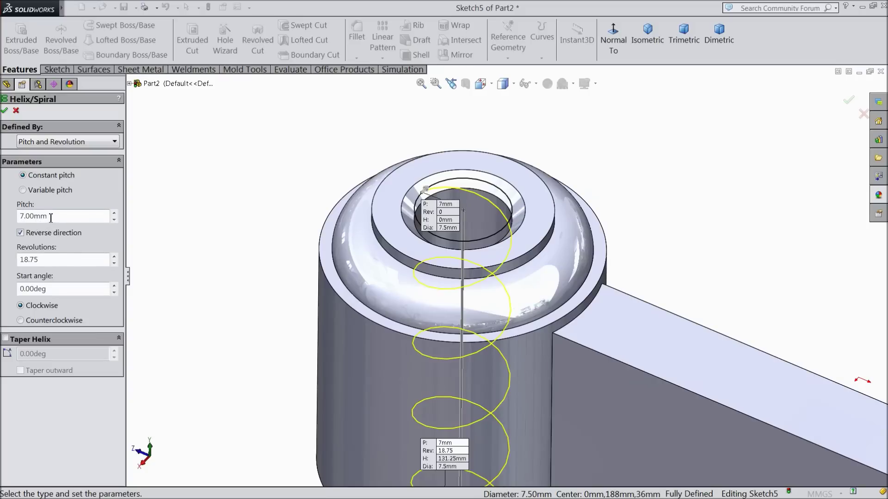
{"action": "type", "text": "1.5"}
{"action": "key", "text": "Return"}
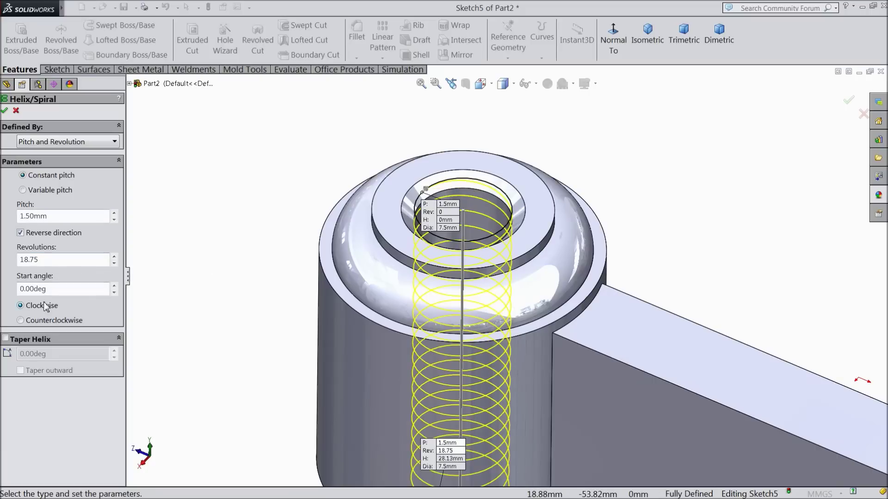
{"action": "left_click", "coordinate": [4, 111]}
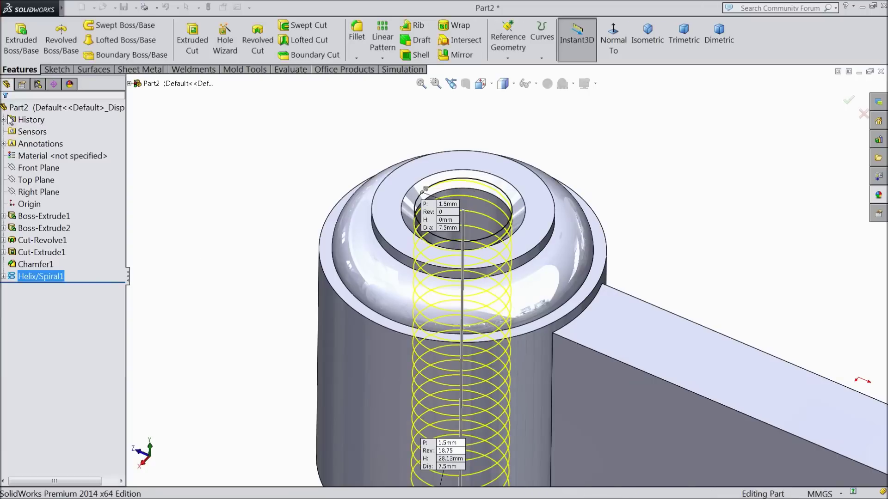
- Start a sketch on the Right Plane, view it face-on and display the model with hidden lines visible
{"action": "left_click", "coordinate": [41, 192]}
{"action": "left_click", "coordinate": [47, 178]}
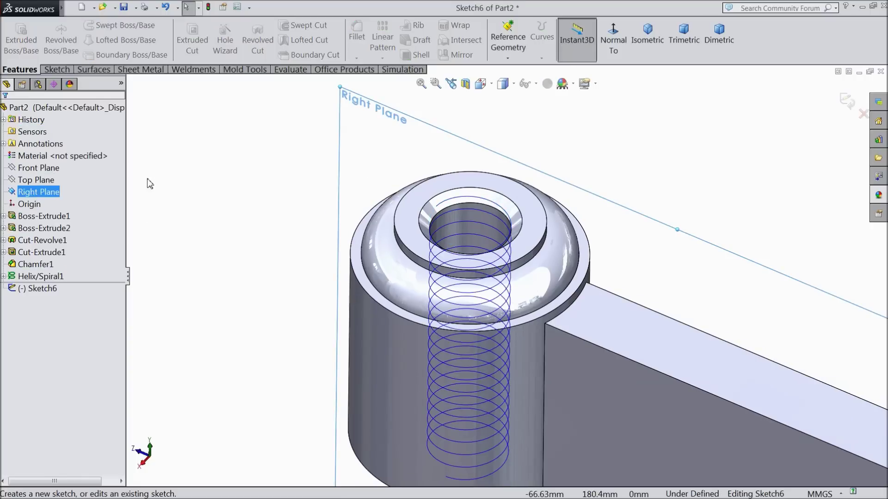
{"action": "left_click", "coordinate": [611, 44]}
{"action": "scroll", "coordinate": [481, 110], "scroll_direction": "down", "scroll_amount": 5}
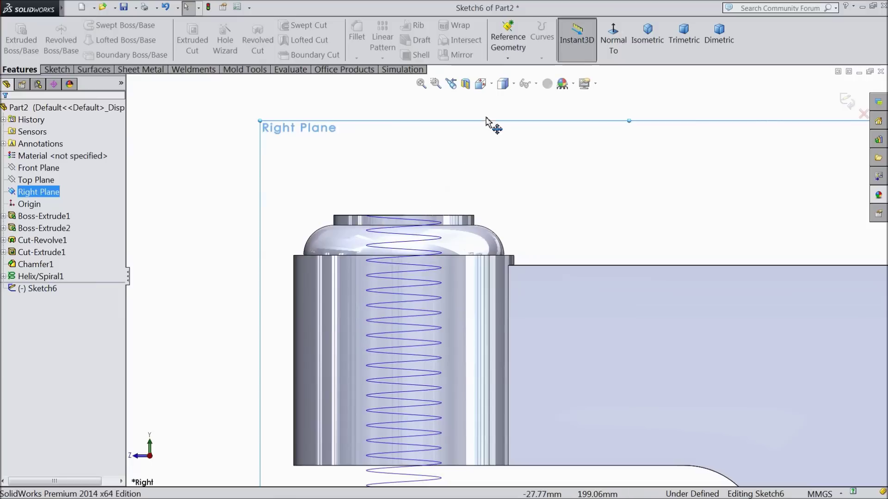
{"action": "left_click", "coordinate": [514, 83]}
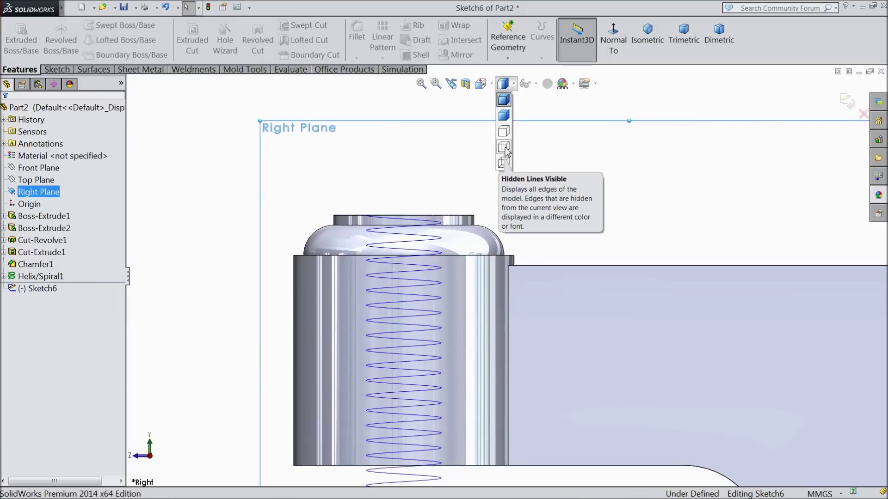
{"action": "left_click", "coordinate": [504, 147]}
{"action": "scroll", "coordinate": [382, 232], "scroll_direction": "down", "scroll_amount": 3}
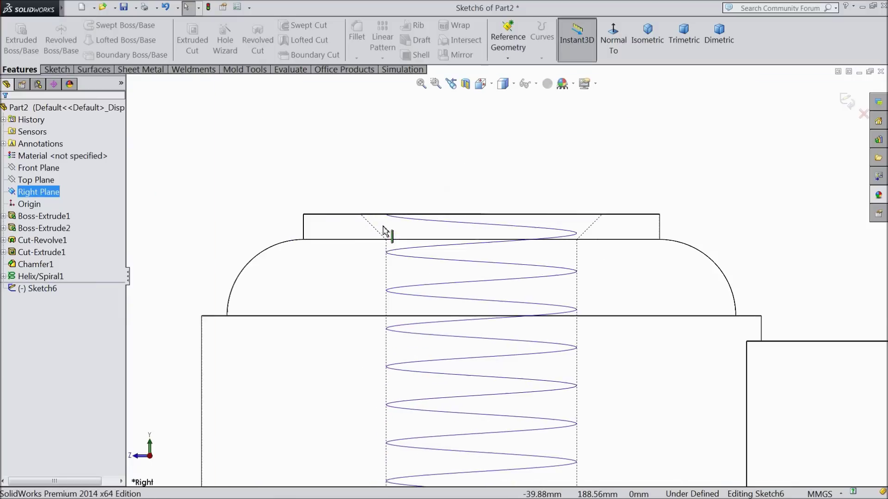
{"action": "scroll", "coordinate": [402, 210], "scroll_direction": "down", "scroll_amount": 2}
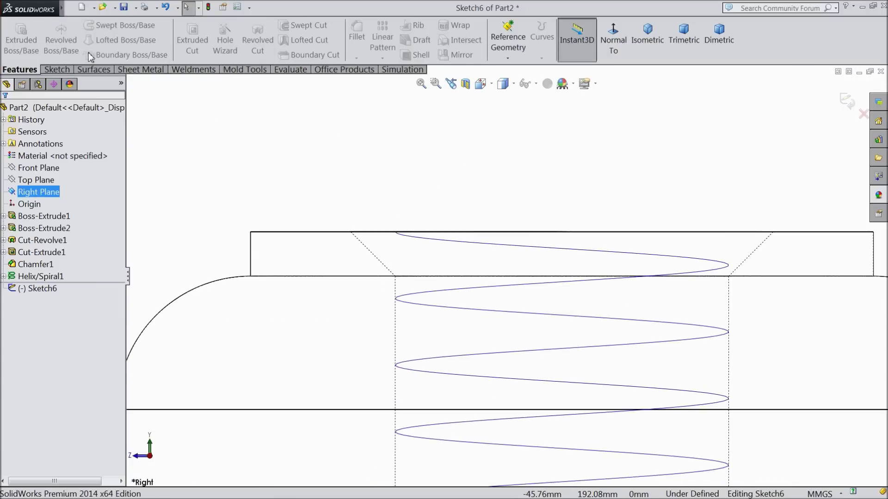
- Sketch a closed triangle about 2.2 mm wide and 2.2 mm high, with its vertical side rising from the helix's upper start point
{"action": "left_click", "coordinate": [56, 69]}
{"action": "left_click", "coordinate": [102, 54]}
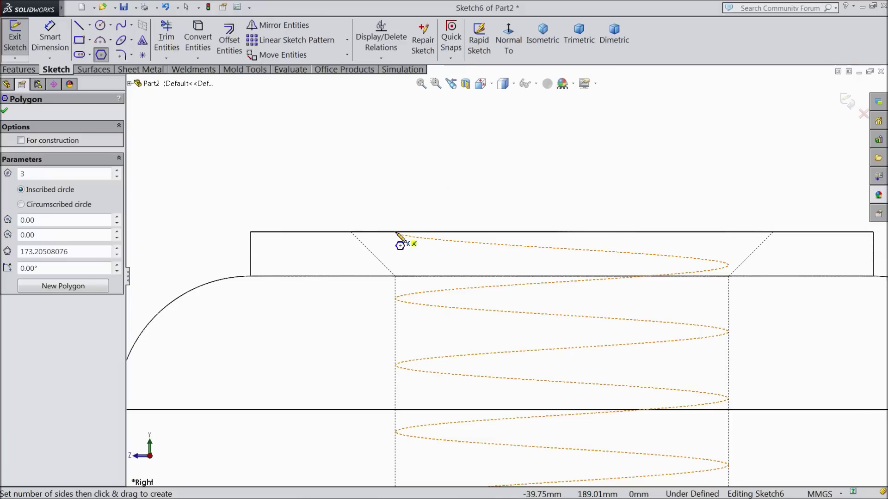
{"action": "left_click", "coordinate": [5, 111]}
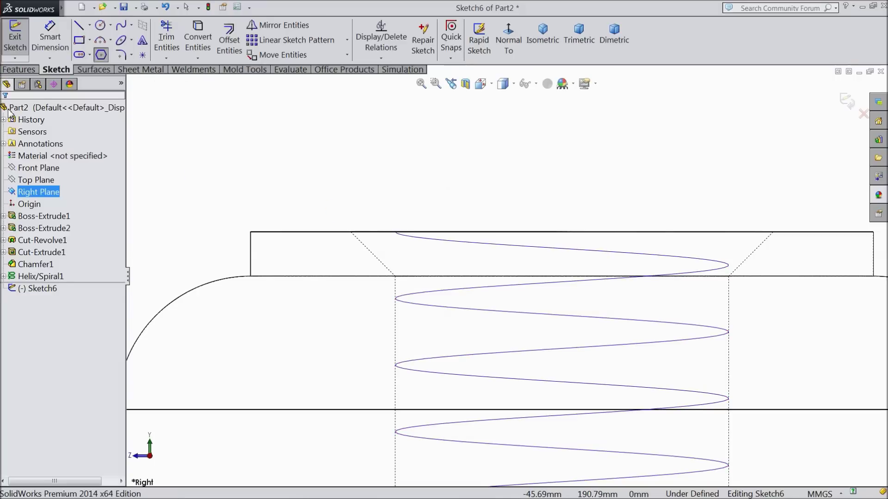
{"action": "left_click", "coordinate": [80, 25]}
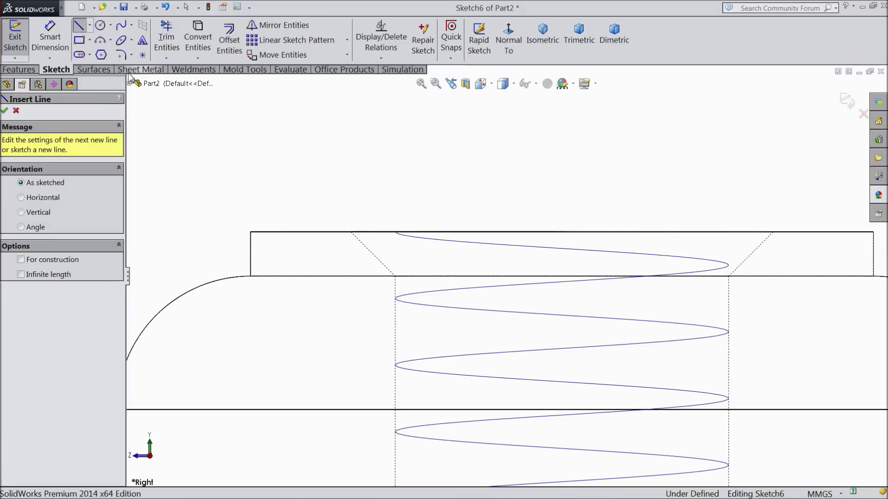
{"action": "left_click", "coordinate": [395, 232]}
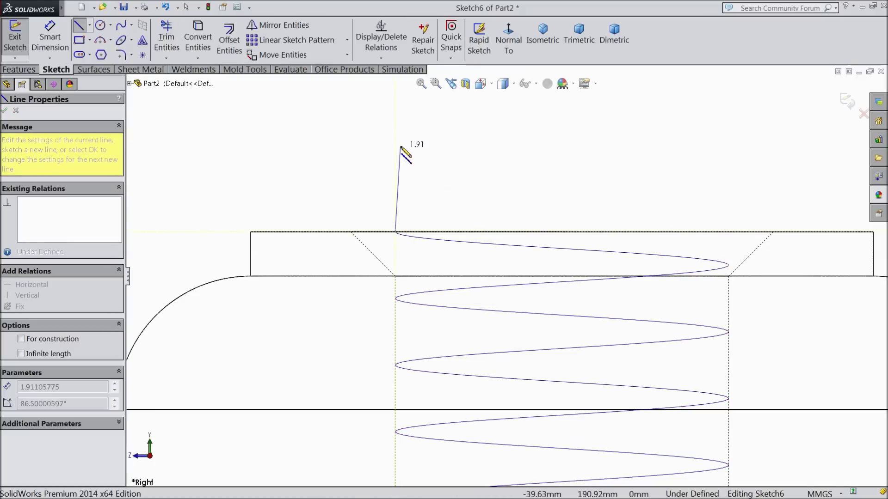
{"action": "left_click", "coordinate": [395, 136]}
{"action": "left_click", "coordinate": [296, 178]}
{"action": "left_click", "coordinate": [395, 232]}
{"action": "right_click", "coordinate": [402, 240]}
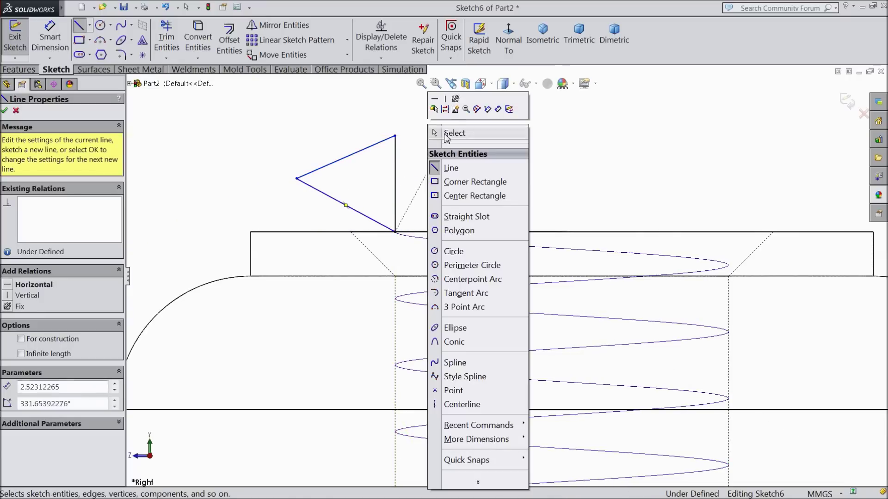
{"action": "left_click", "coordinate": [456, 130]}
- Add a centerline from the triangle's outer apex to the vertical side's midpoint and make it horizontal
{"action": "left_click", "coordinate": [89, 25]}
{"action": "left_click", "coordinate": [107, 54]}
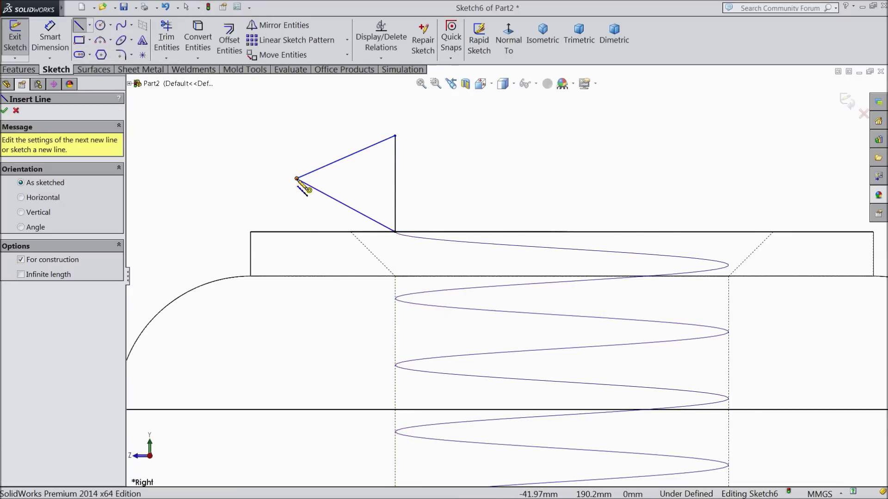
{"action": "left_click", "coordinate": [296, 179]}
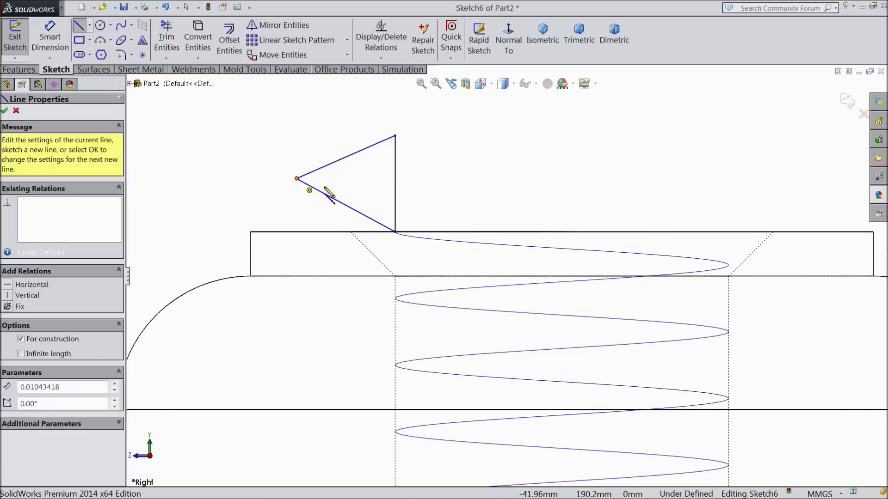
{"action": "left_click", "coordinate": [395, 184]}
{"action": "right_click", "coordinate": [452, 188]}
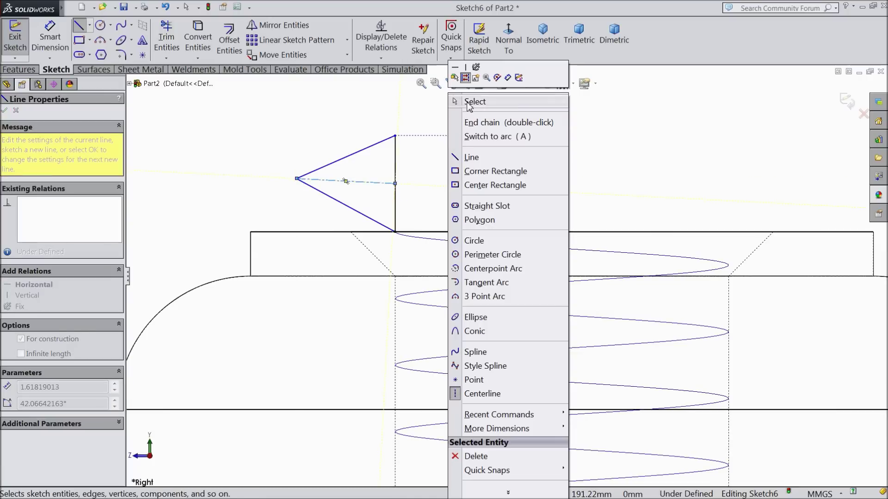
{"action": "left_click", "coordinate": [468, 97]}
{"action": "left_click", "coordinate": [370, 182]}
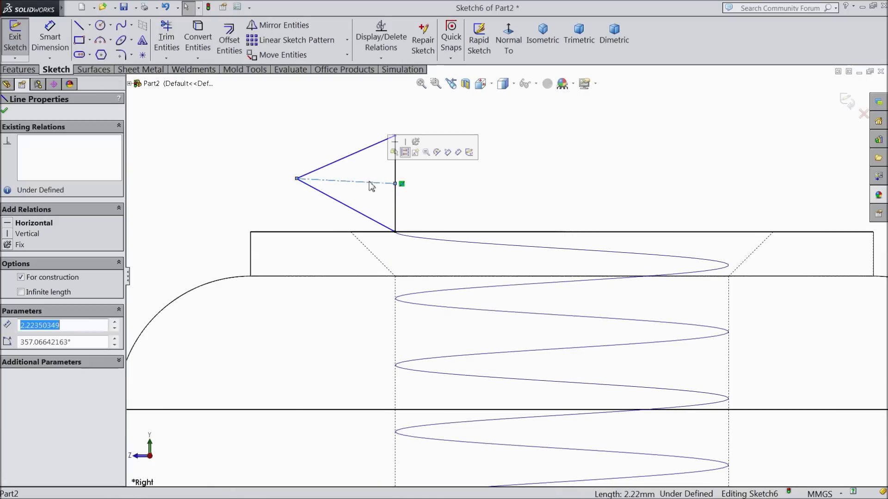
{"action": "left_click", "coordinate": [394, 145]}
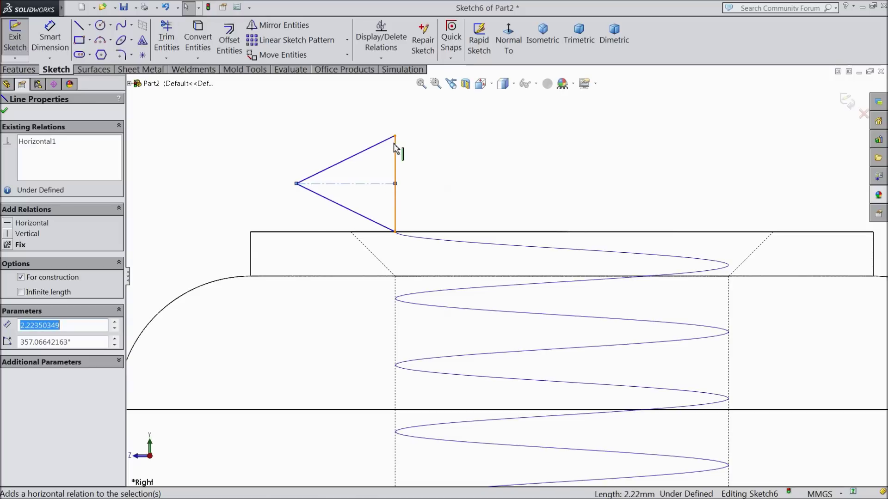
- Dimension the horizontal distance from the triangle's apex to its vertical side as 1.3 mm
{"action": "left_click", "coordinate": [50, 43]}
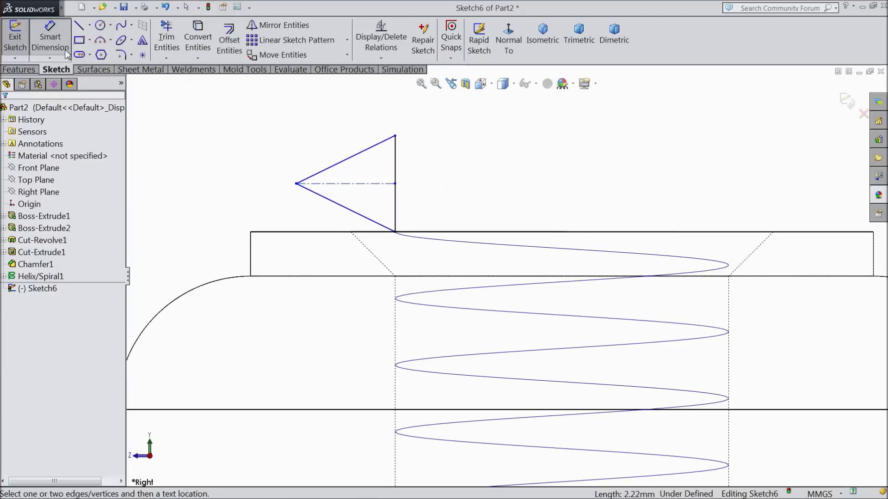
{"action": "left_click", "coordinate": [296, 184]}
{"action": "left_click", "coordinate": [397, 175]}
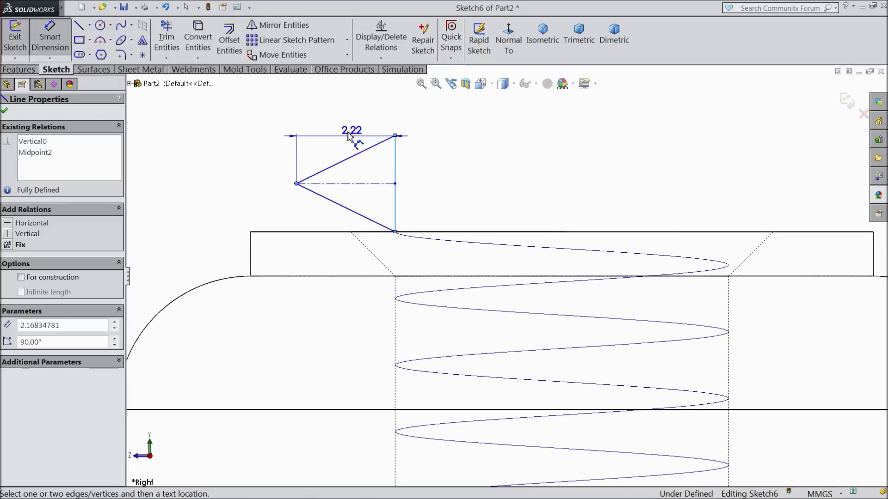
{"action": "left_click", "coordinate": [343, 121]}
{"action": "type", "text": "1.3"}
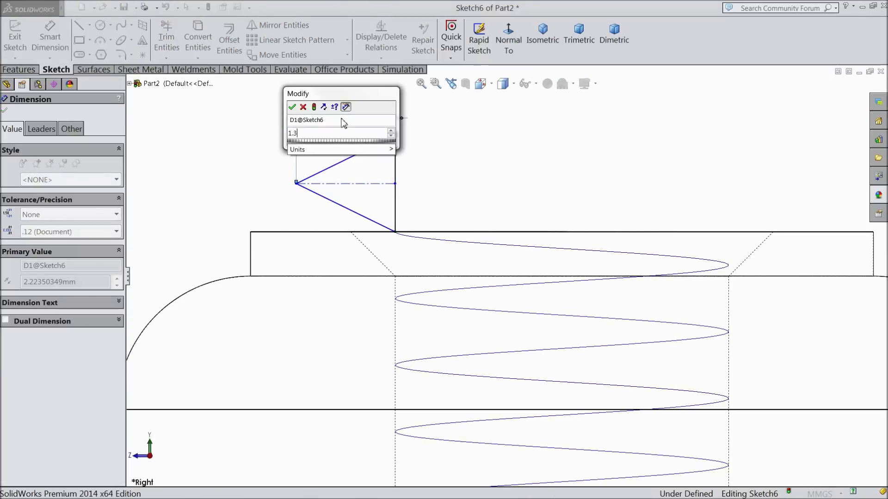
{"action": "left_click", "coordinate": [295, 108]}
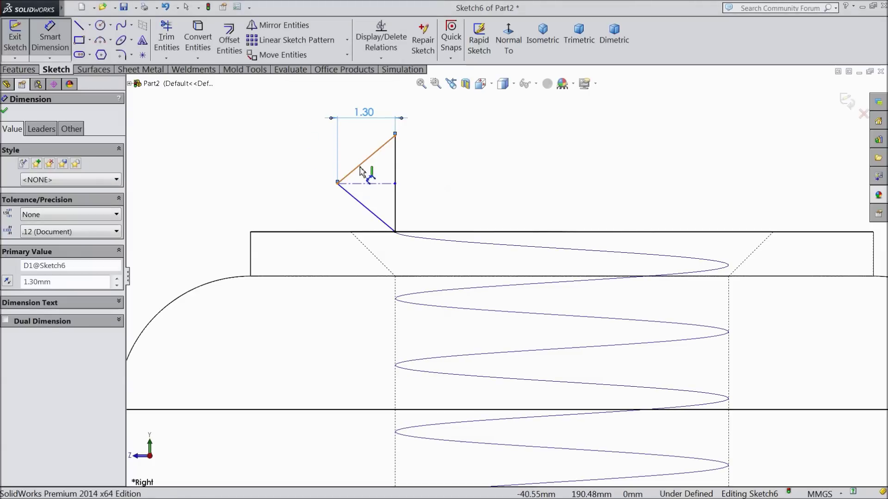
- Dimension the angle between the triangle's two sloping sides as 60 degrees
{"action": "left_click", "coordinate": [362, 171]}
{"action": "left_click", "coordinate": [366, 203]}
{"action": "left_click", "coordinate": [423, 190]}
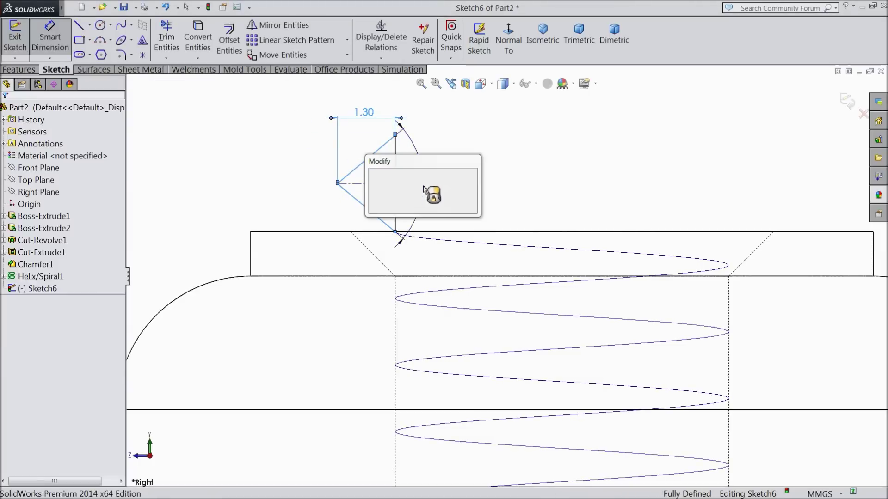
{"action": "left_click", "coordinate": [372, 173]}
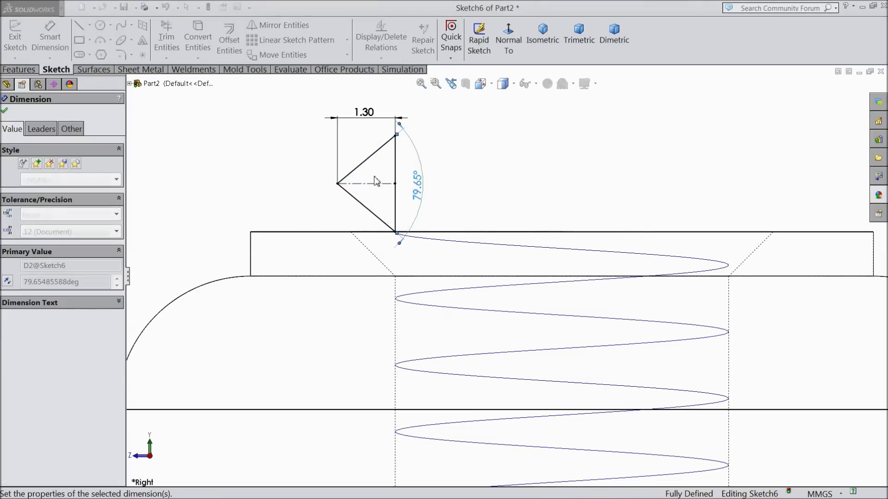
- Round the triangle's outer apex with a 0.09 mm sketch fillet
{"action": "scroll", "coordinate": [402, 214], "scroll_direction": "down", "scroll_amount": 3}
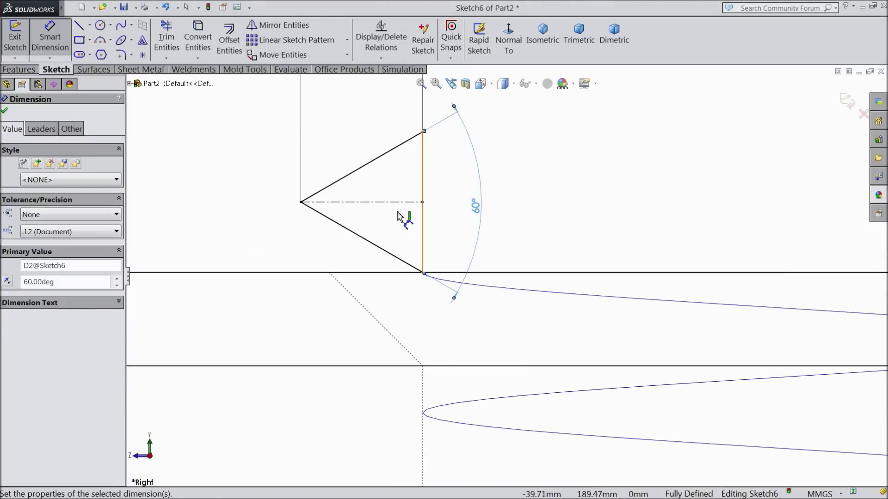
{"action": "left_click", "coordinate": [123, 55]}
{"action": "type", "text": "0.0"}
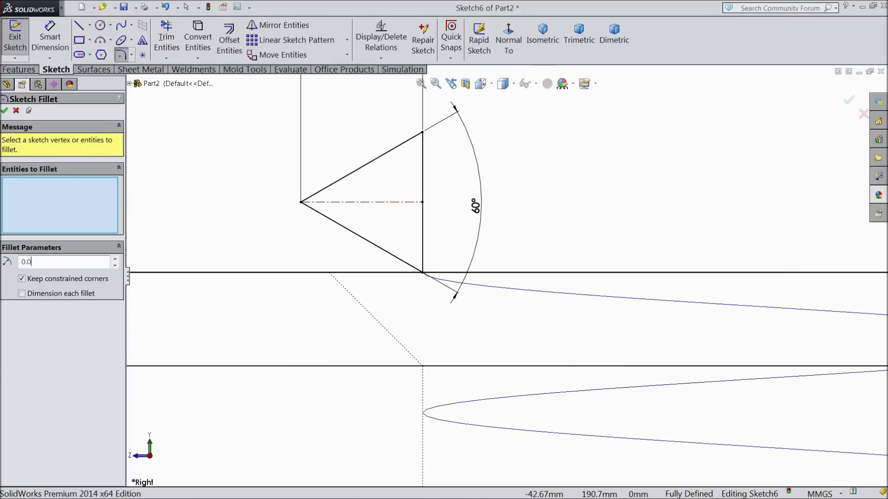
{"action": "type", "text": "9"}
{"action": "left_click", "coordinate": [305, 206]}
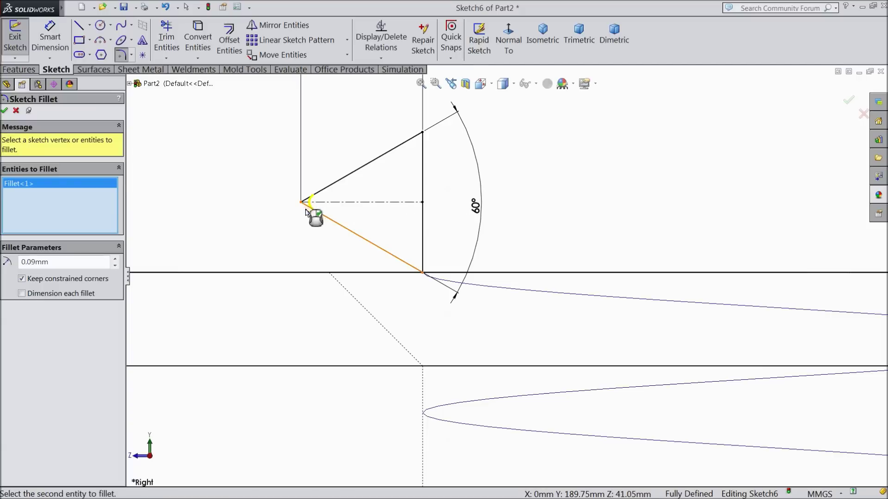
{"action": "left_click", "coordinate": [6, 111]}
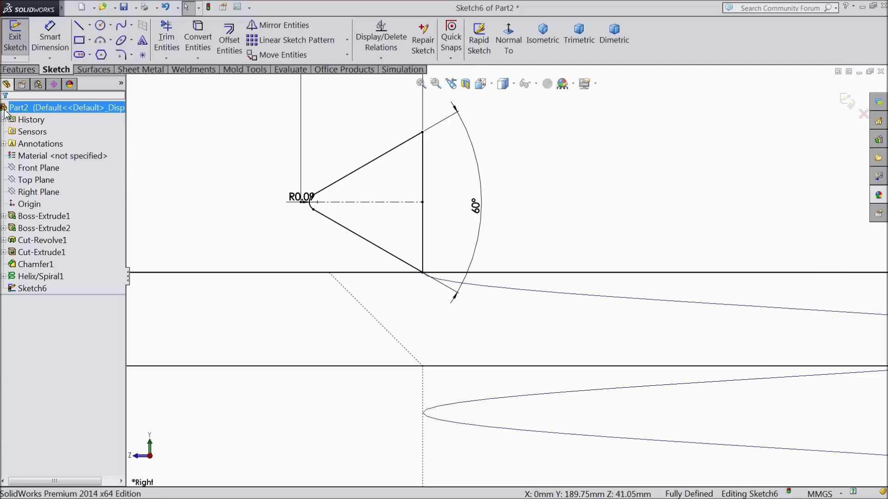
- Inspect how the thread profile's lower corner meets the helix's start point and check the relations on that point
{"action": "scroll", "coordinate": [425, 278], "scroll_direction": "down", "scroll_amount": 5}
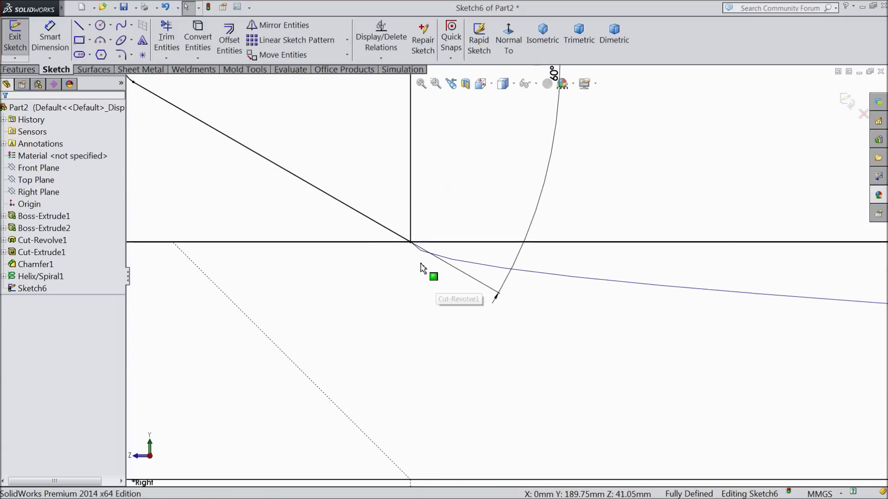
{"action": "scroll", "coordinate": [439, 240], "scroll_direction": "down", "scroll_amount": 3}
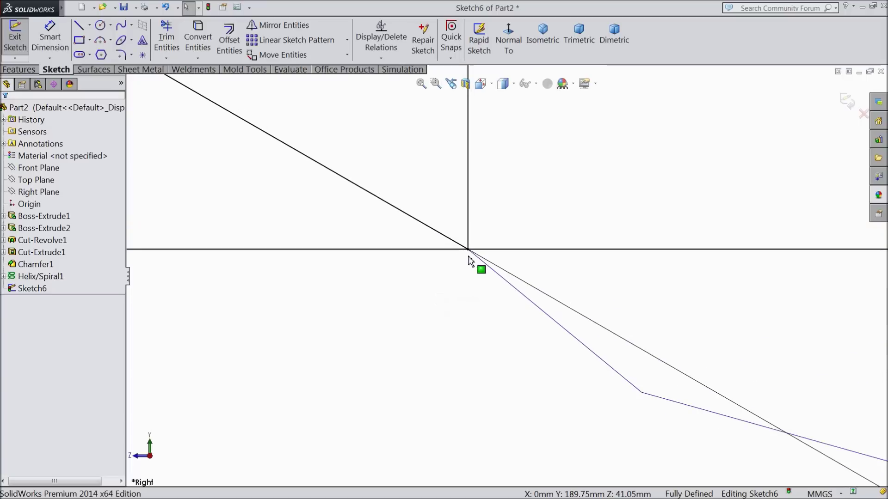
{"action": "left_click", "coordinate": [472, 248]}
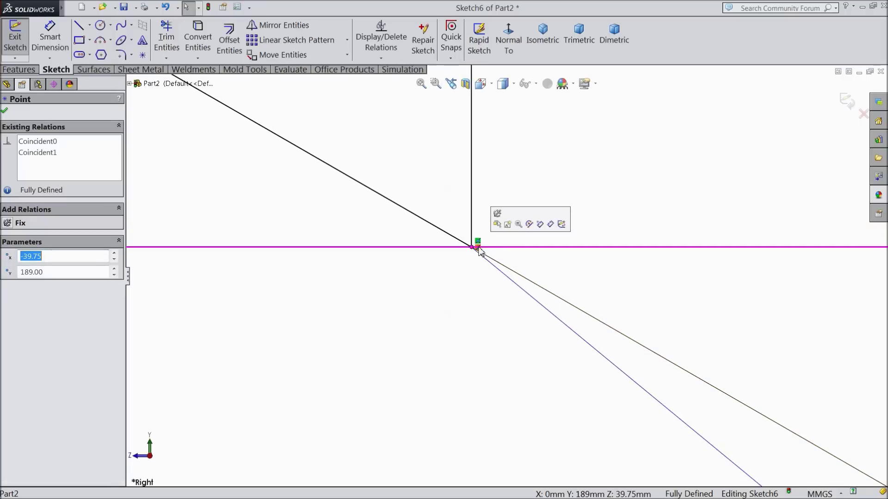
{"action": "scroll", "coordinate": [406, 237], "scroll_direction": "down", "scroll_amount": 2}
{"action": "scroll", "coordinate": [407, 239], "scroll_direction": "up", "scroll_amount": 6}
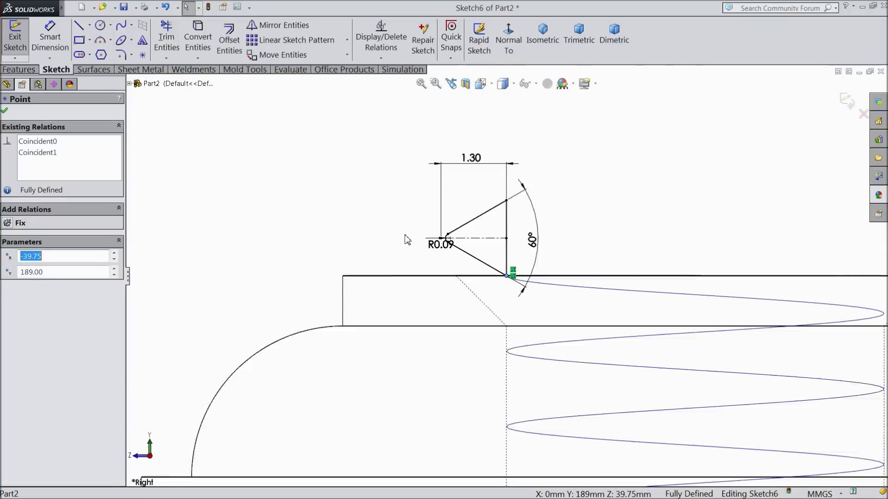
{"action": "scroll", "coordinate": [532, 319], "scroll_direction": "down", "scroll_amount": 4}
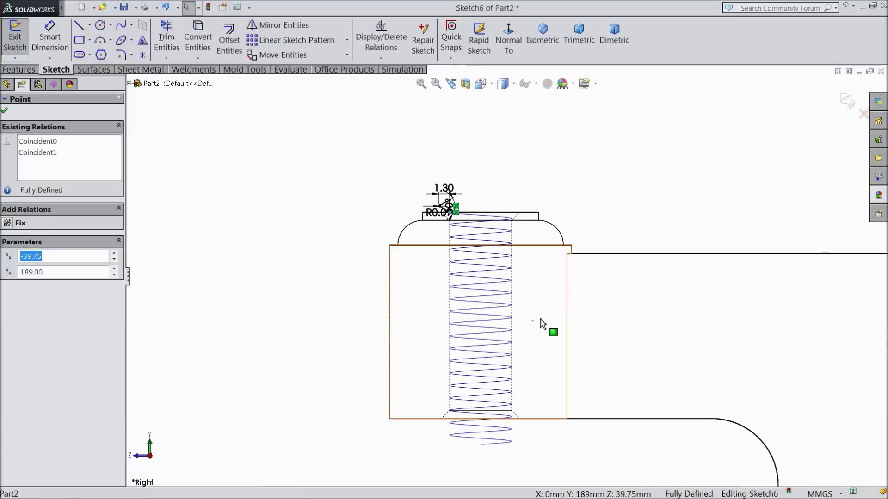
- Cut the hole's internal thread by sweeping the triangular profile along the helix, and display the model shaded with edges
{"action": "left_click", "coordinate": [847, 101]}
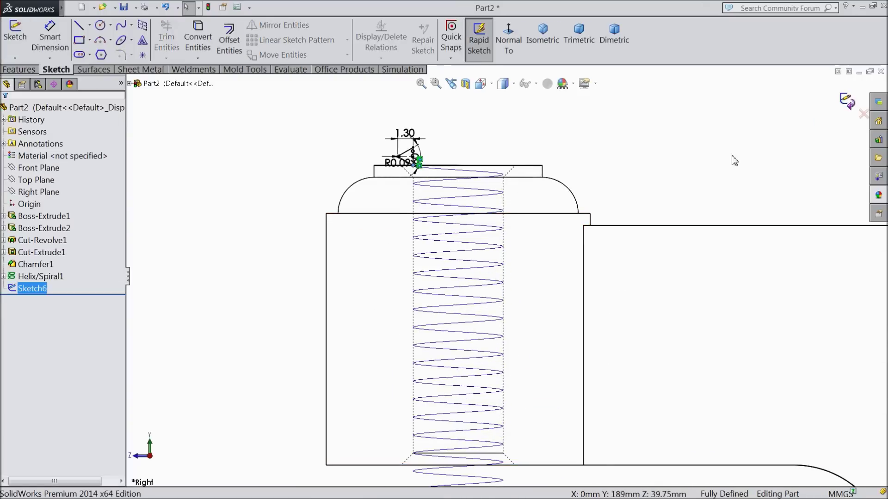
{"action": "left_click", "coordinate": [31, 69]}
{"action": "left_click", "coordinate": [305, 26]}
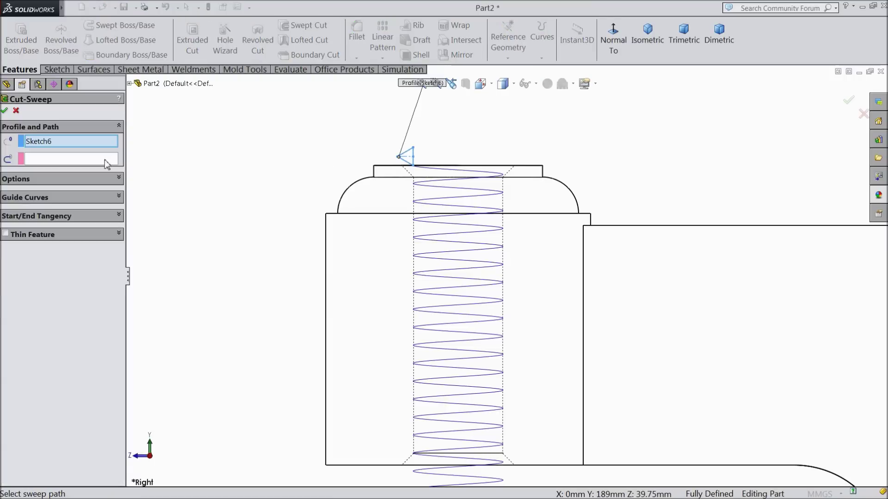
{"action": "left_click", "coordinate": [445, 185]}
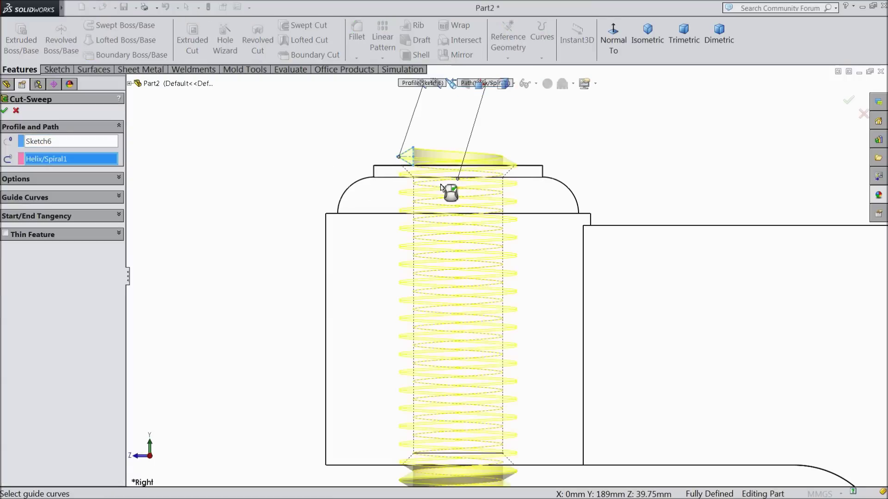
{"action": "scroll", "coordinate": [432, 278], "scroll_direction": "down", "scroll_amount": 3}
{"action": "scroll", "coordinate": [563, 321], "scroll_direction": "up", "scroll_amount": 2}
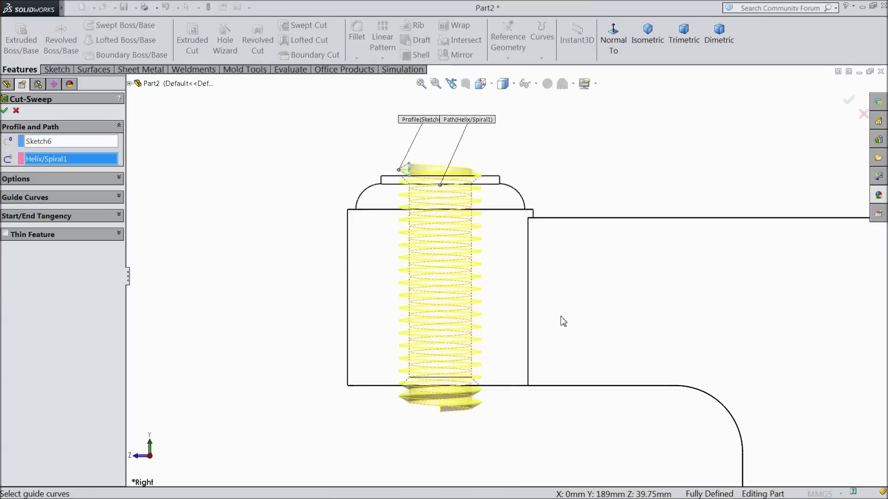
{"action": "scroll", "coordinate": [563, 322], "scroll_direction": "up", "scroll_amount": 1}
{"action": "left_click", "coordinate": [504, 84]}
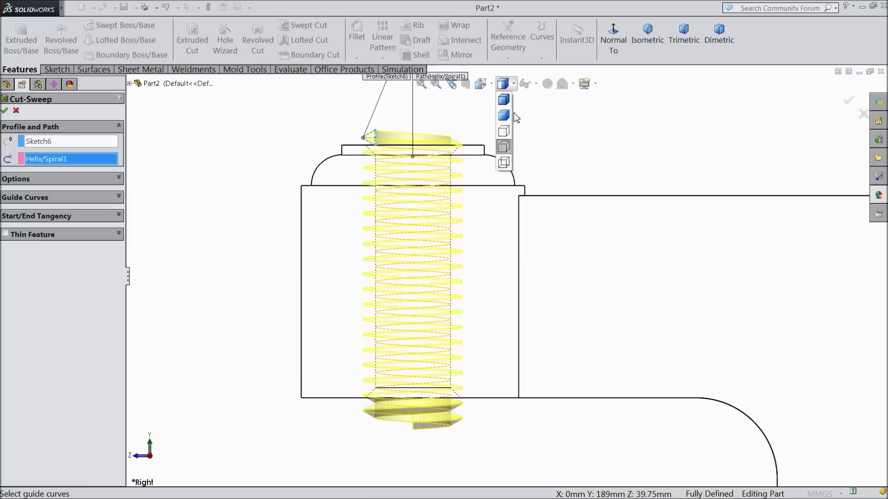
{"action": "left_click", "coordinate": [508, 103]}
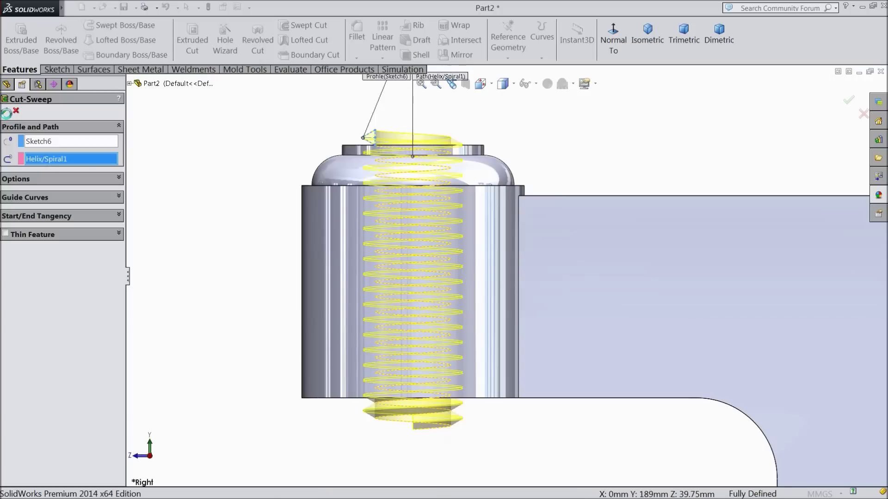
{"action": "key", "text": "Return"}
- Examine the cut thread from both ends of the boss and look over the whole bar in isometric view
{"action": "left_click", "coordinate": [257, 190]}
{"action": "middle_click_drag", "start_coordinate": [257, 190], "coordinate": [279, 273]}
{"action": "scroll", "coordinate": [291, 290], "scroll_direction": "up", "scroll_amount": 5}
{"action": "scroll", "coordinate": [545, 373], "scroll_direction": "down", "scroll_amount": 6}
{"action": "middle_click_drag", "start_coordinate": [550, 345], "coordinate": [547, 317]}
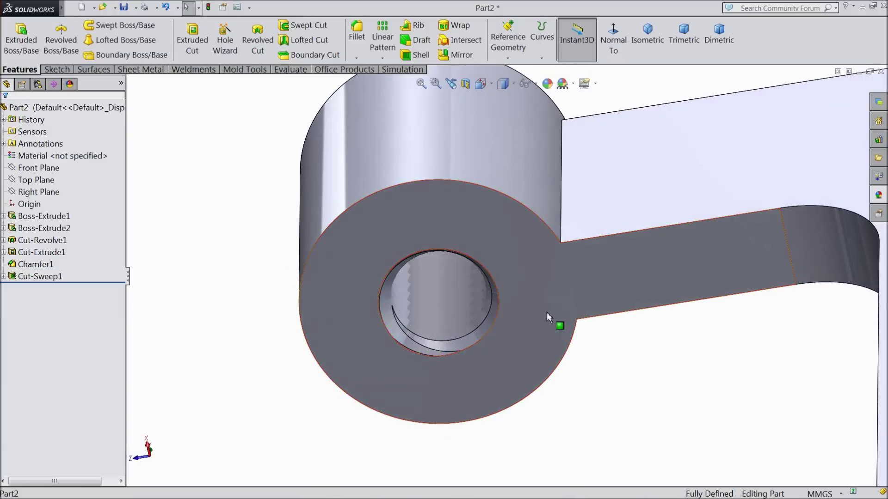
{"action": "left_click", "coordinate": [646, 46]}
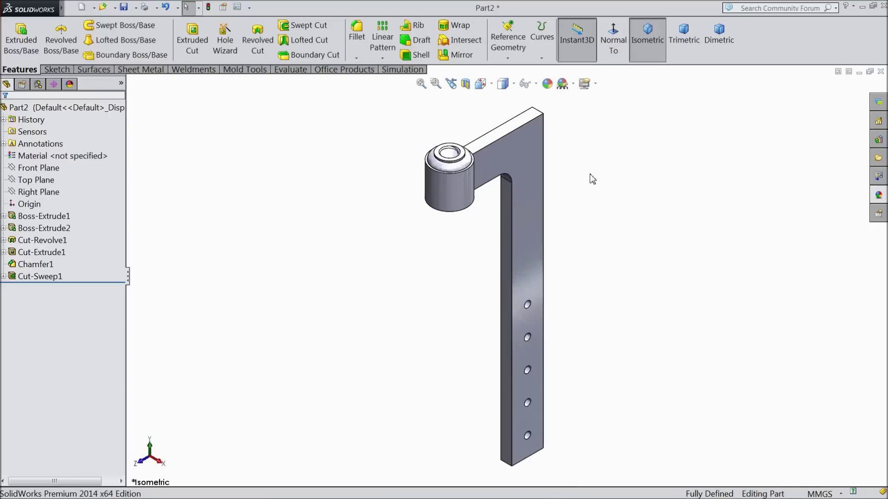
{"action": "middle_click_drag", "start_coordinate": [587, 211], "coordinate": [587, 193]}
{"action": "scroll", "coordinate": [585, 196], "scroll_direction": "up", "scroll_amount": 2}
{"action": "scroll", "coordinate": [621, 232], "scroll_direction": "down", "scroll_amount": 2}
{"action": "scroll", "coordinate": [601, 230], "scroll_direction": "up", "scroll_amount": 2}
{"action": "middle_click_drag", "start_coordinate": [597, 229], "coordinate": [592, 223]}
{"action": "scroll", "coordinate": [596, 311], "scroll_direction": "down", "scroll_amount": 3}
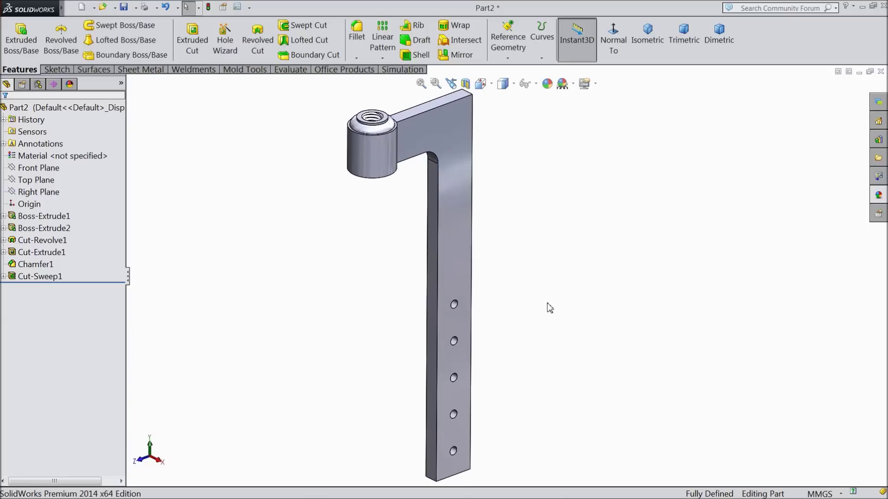
- Apply the cast iron appearance from the iron metals to the whole part
{"action": "left_click", "coordinate": [878, 195]}
{"action": "scroll", "coordinate": [802, 194], "scroll_direction": "up", "scroll_amount": 3}
{"action": "left_click", "coordinate": [798, 155]}
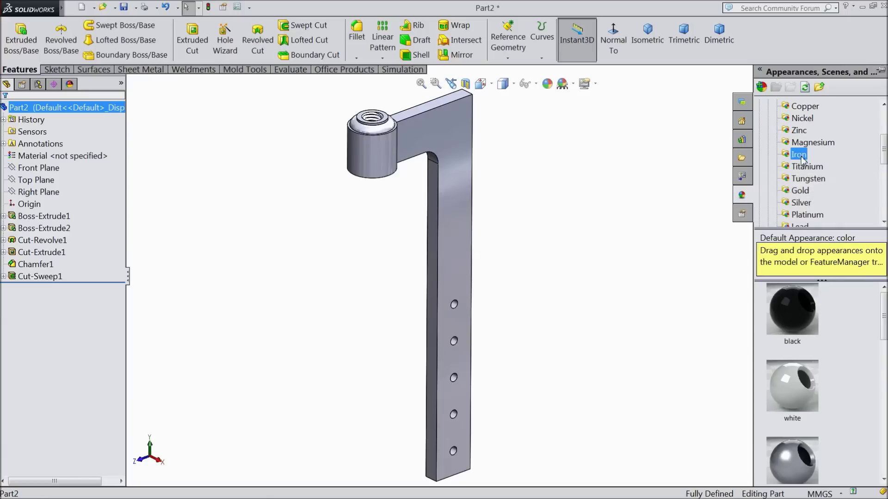
{"action": "scroll", "coordinate": [808, 398], "scroll_direction": "down", "scroll_amount": 2}
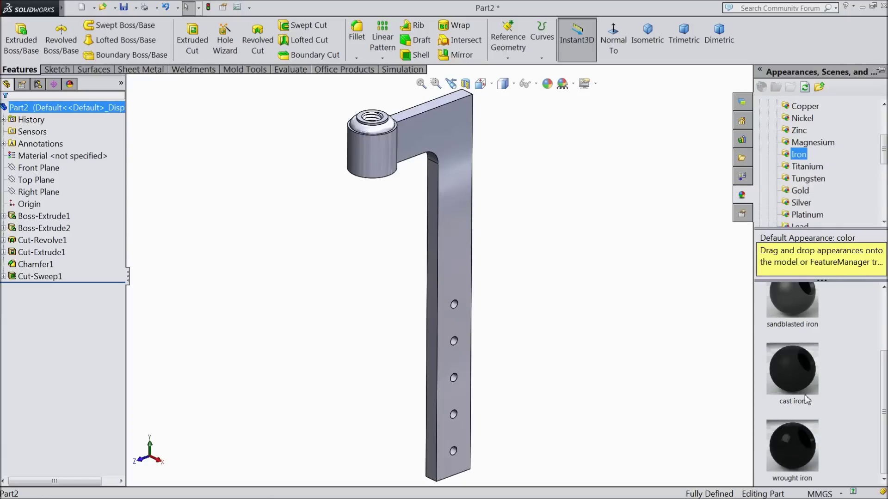
{"action": "double_click", "coordinate": [798, 376]}
{"action": "mouse_move", "coordinate": [541, 260]}
{"action": "middle_mouse_down"}
{"action": "mouse_move", "coordinate": [515, 190]}
{"action": "mouse_move", "coordinate": [489, 201]}
{"action": "mouse_move", "coordinate": [525, 224]}
{"action": "mouse_move", "coordinate": [532, 248]}
{"action": "middle_mouse_up"}
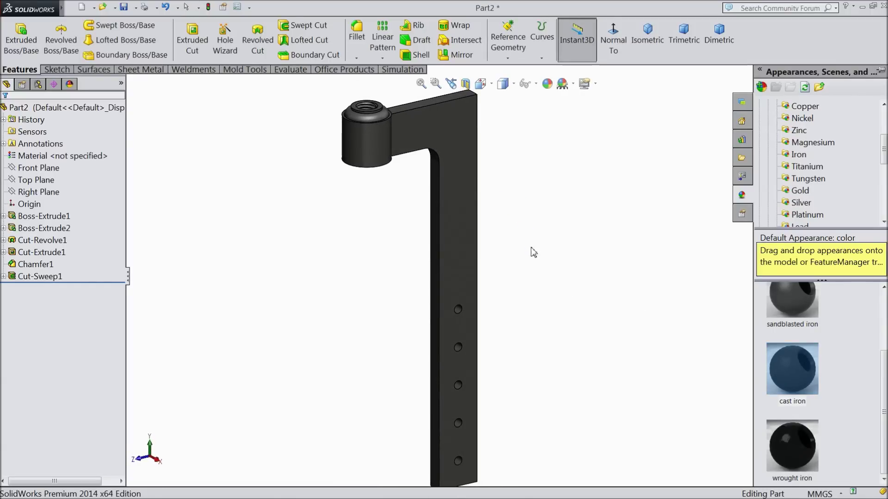
- Change the part's cast iron appearance colour to medium grey, RGB 128, 128, 128
{"action": "left_click", "coordinate": [547, 84]}
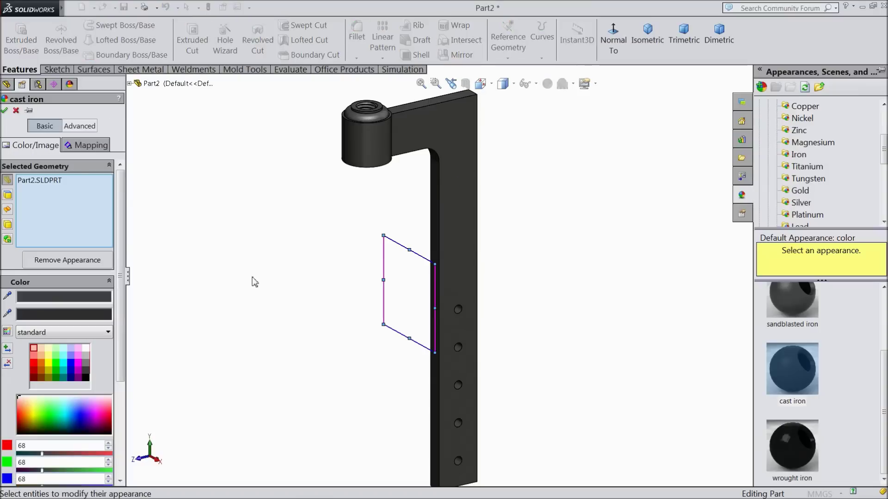
{"action": "left_click", "coordinate": [86, 366]}
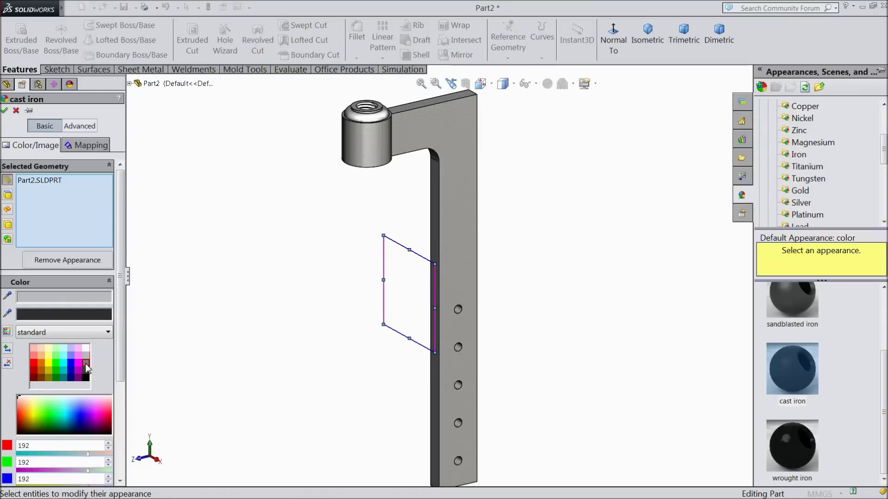
{"action": "mouse_move", "coordinate": [231, 347]}
{"action": "middle_mouse_down"}
{"action": "mouse_move", "coordinate": [238, 277]}
{"action": "mouse_move", "coordinate": [238, 340]}
{"action": "middle_mouse_up"}
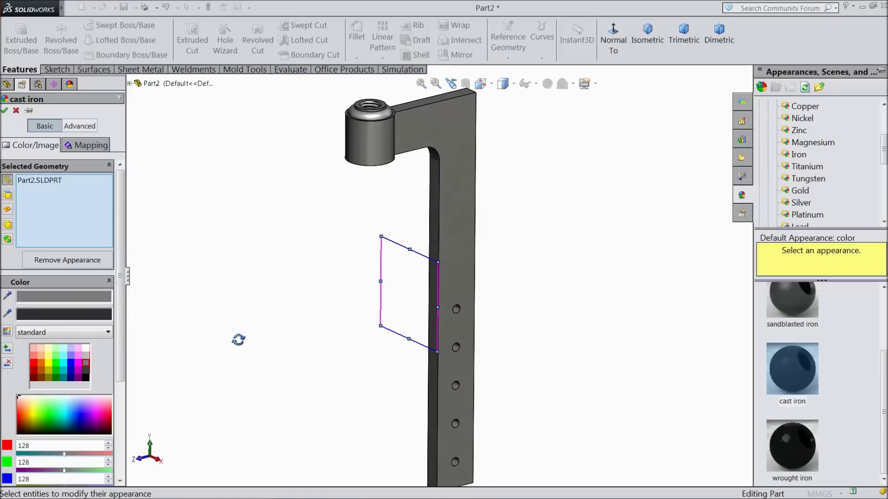
{"action": "left_click", "coordinate": [5, 111]}
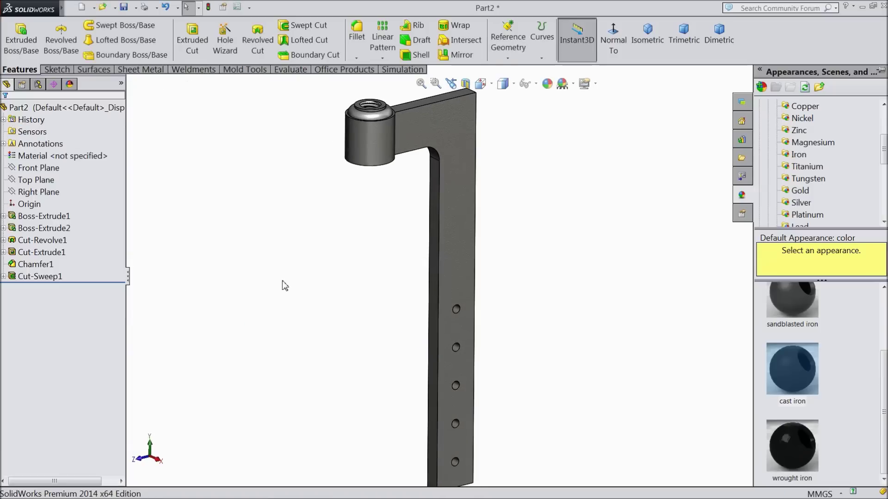
- Save the part as 1.Stand in a new Desktop folder named Press Clamp
{"action": "key", "text": "f"}
{"action": "left_click", "coordinate": [548, 314]}
{"action": "scroll", "coordinate": [548, 315], "scroll_direction": "down", "scroll_amount": 3}
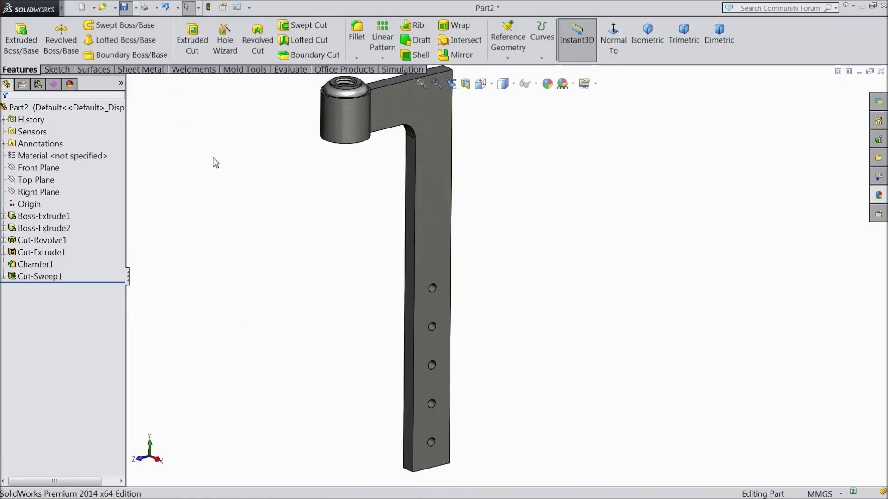
{"action": "left_click", "coordinate": [330, 199]}
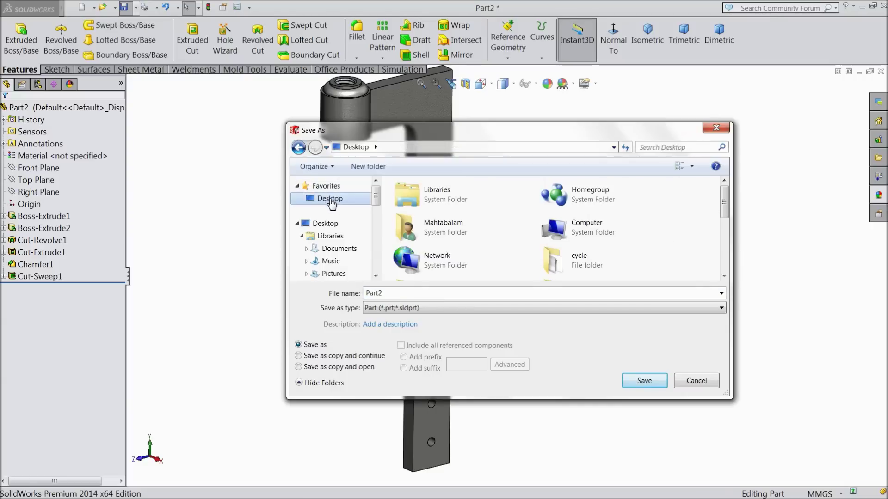
{"action": "left_click", "coordinate": [368, 166]}
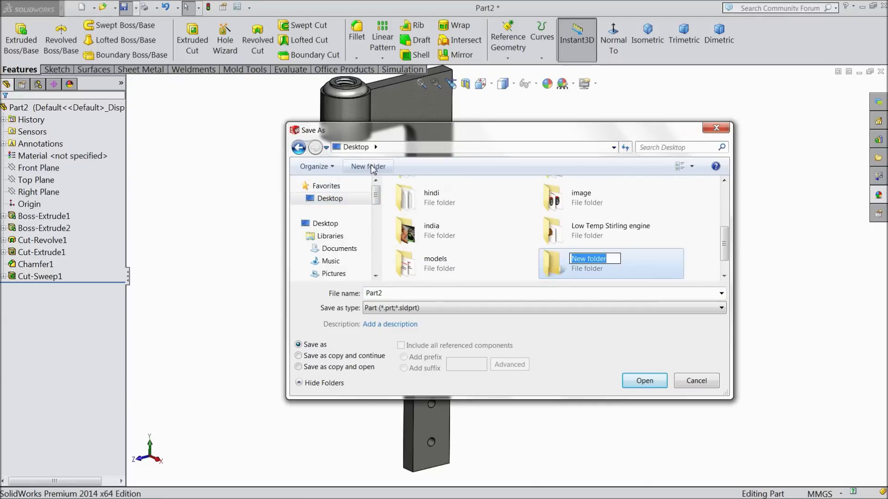
{"action": "type", "text": "Press Clamp"}
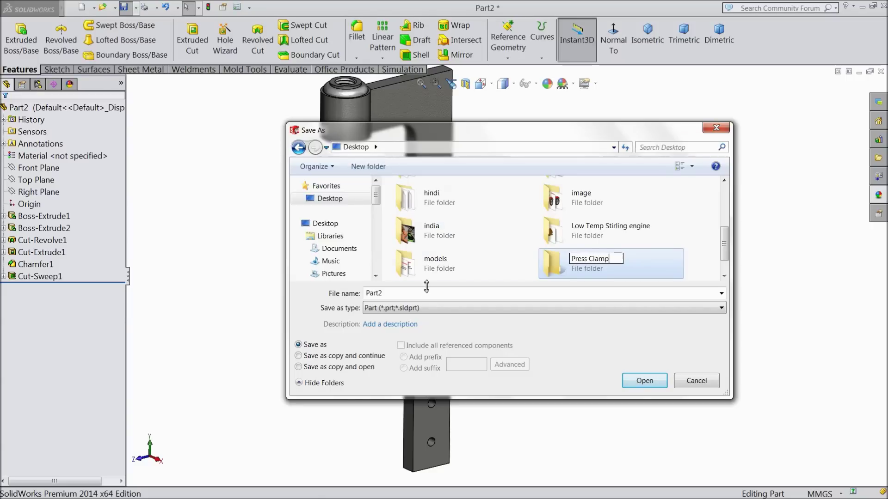
{"action": "left_click", "coordinate": [535, 267]}
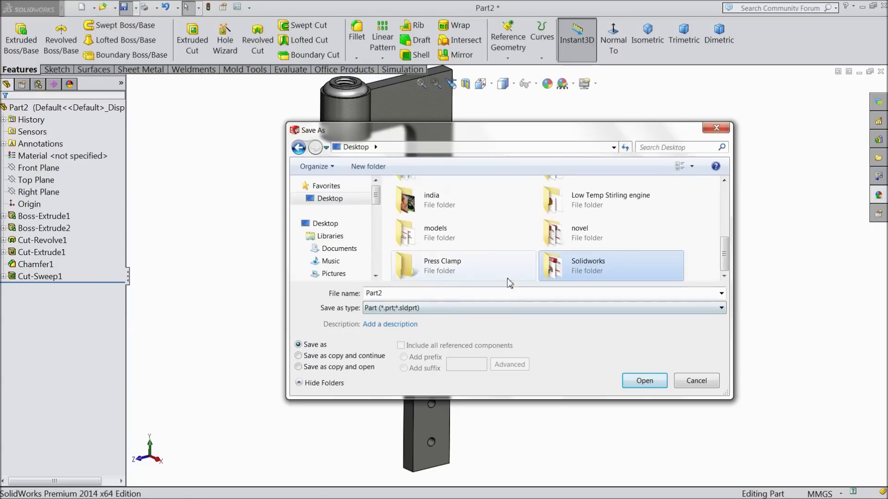
{"action": "double_click", "coordinate": [452, 272]}
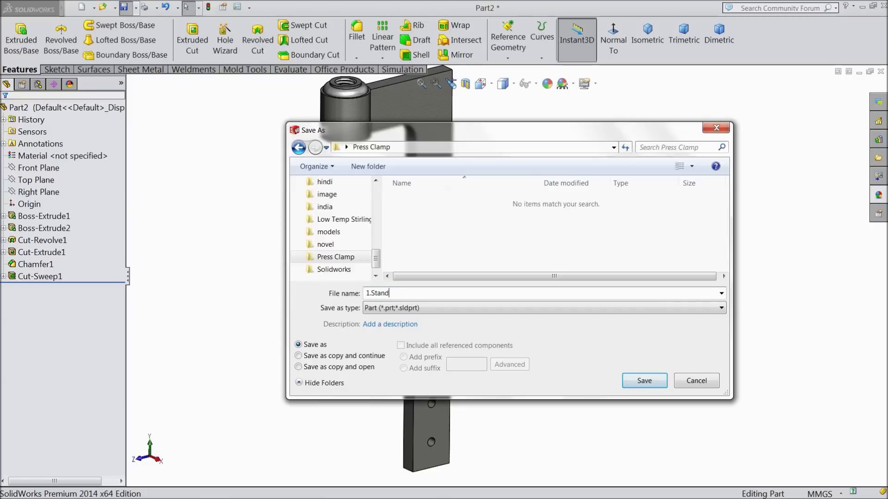
{"action": "left_click", "coordinate": [645, 383]}
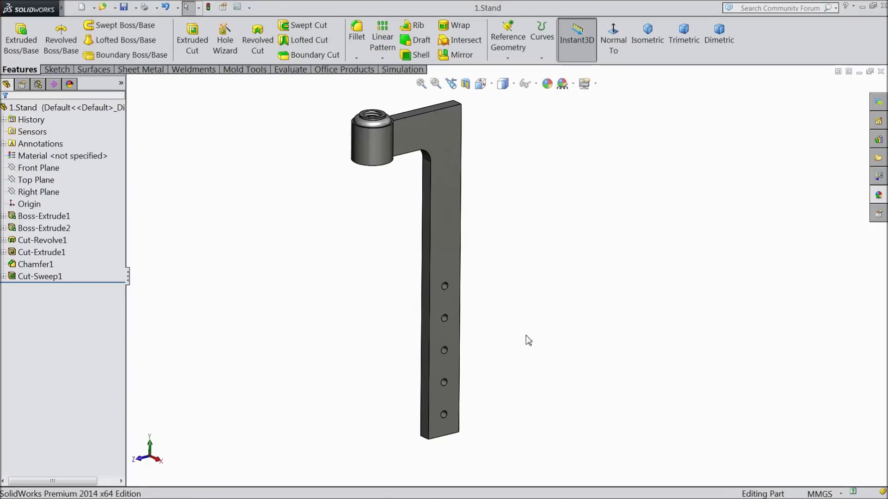
{"action": "middle_click_drag", "start_coordinate": [504, 287], "coordinate": [501, 315]}
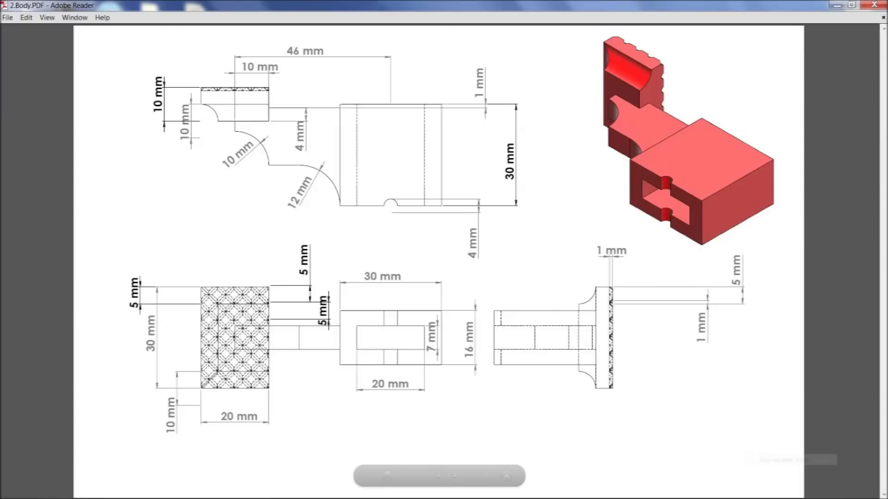
- Switch back to SolidWorks and sketch two center rectangles on the Front Plane at the origin, about 235 by 92 mm and 134 by 61 mm
{"action": "key", "text": "alt+Tab"}
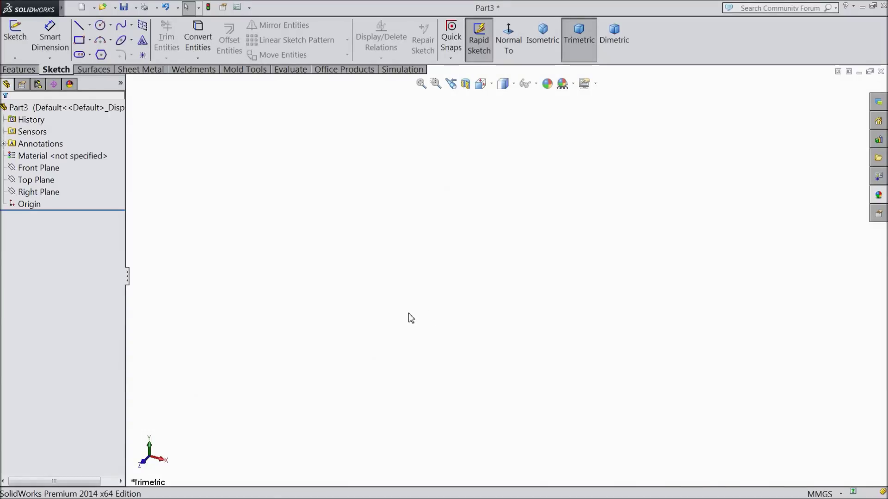
{"action": "left_click", "coordinate": [39, 169]}
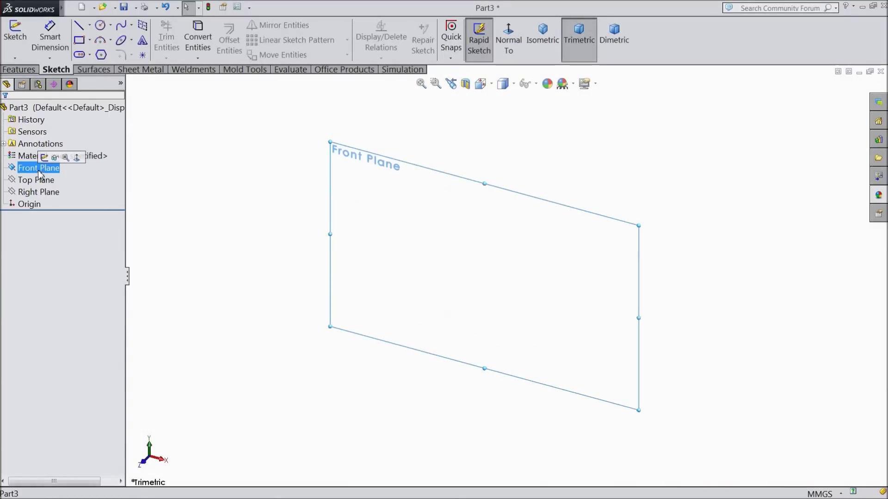
{"action": "left_click", "coordinate": [44, 157]}
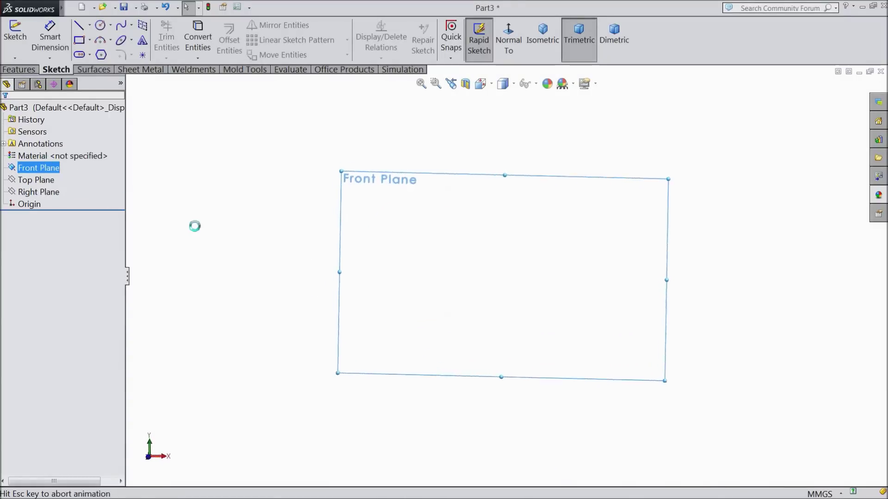
{"action": "left_click", "coordinate": [90, 40]}
{"action": "left_click", "coordinate": [106, 67]}
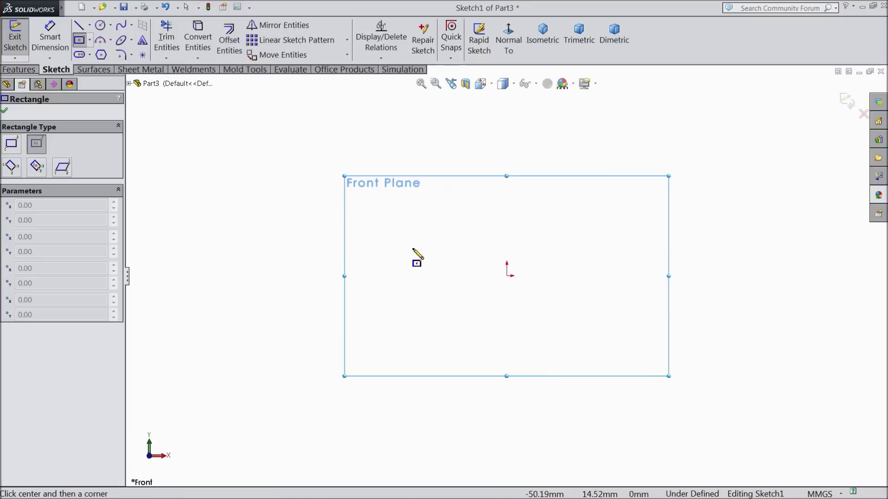
{"action": "left_click", "coordinate": [506, 276]}
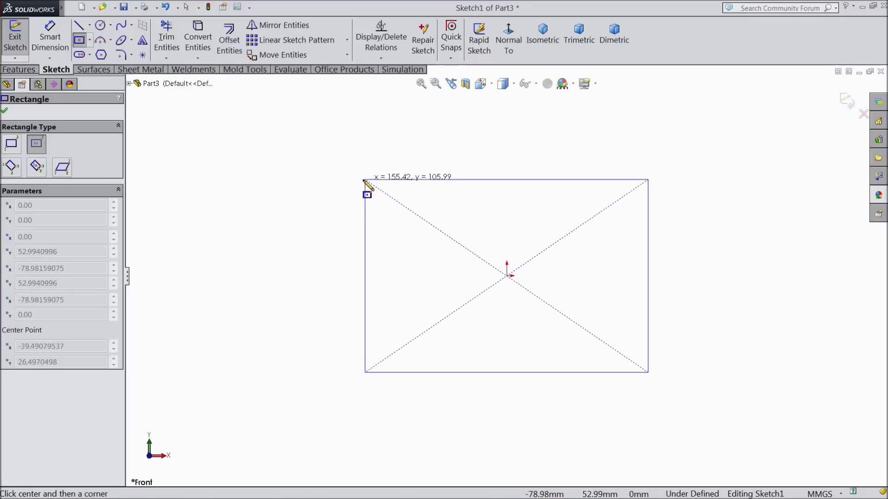
{"action": "left_click", "coordinate": [292, 191]}
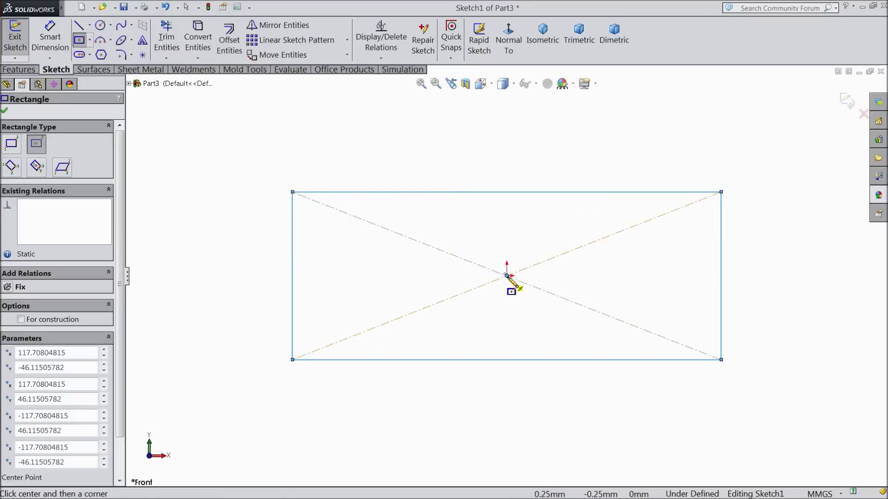
{"action": "left_click", "coordinate": [507, 276]}
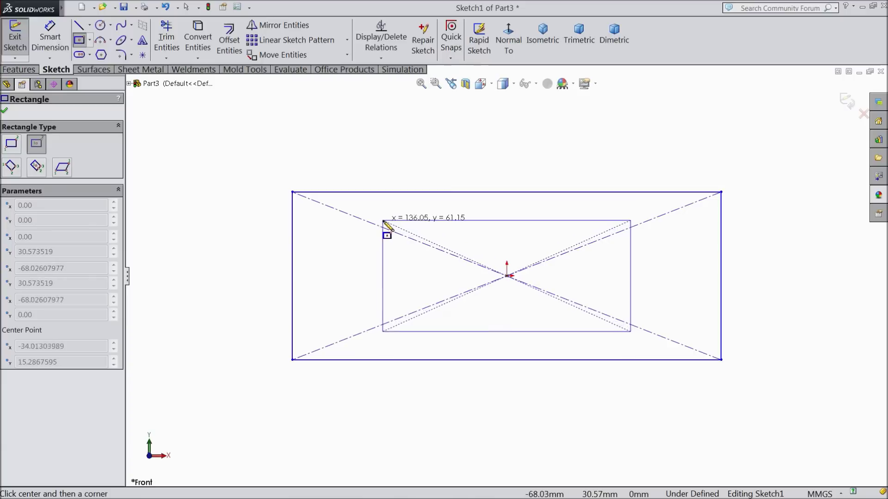
{"action": "left_click", "coordinate": [386, 221]}
{"action": "right_click", "coordinate": [397, 234]}
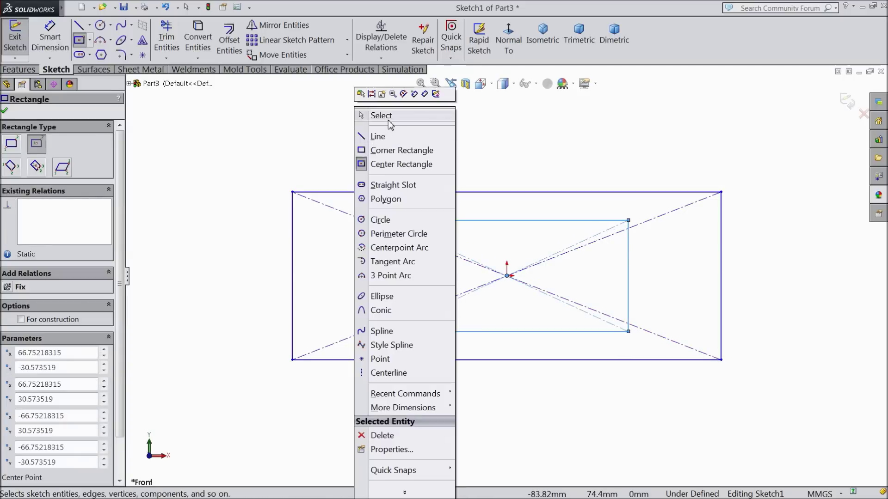
{"action": "left_click", "coordinate": [389, 124]}
- Dimension the outer rectangle as 30 mm wide and 16 mm high
{"action": "left_click", "coordinate": [50, 37]}
{"action": "left_click", "coordinate": [408, 194]}
{"action": "left_click", "coordinate": [448, 169]}
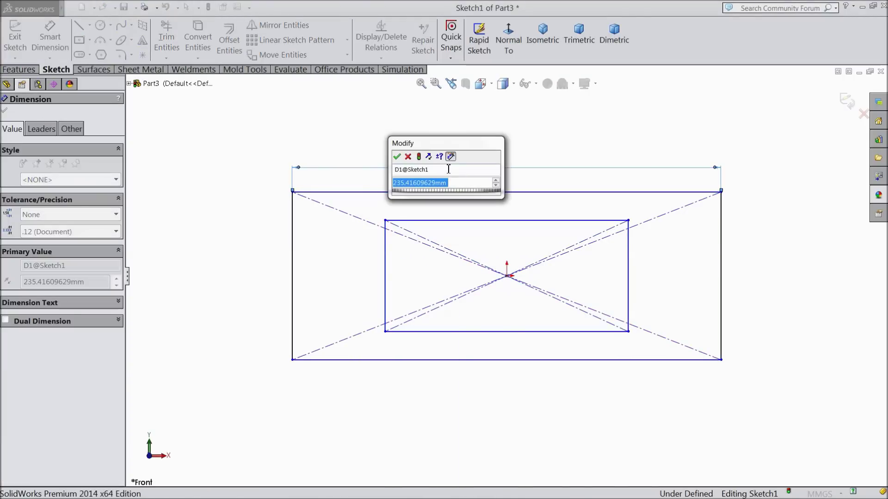
{"action": "type", "text": "30"}
{"action": "left_click", "coordinate": [398, 157]}
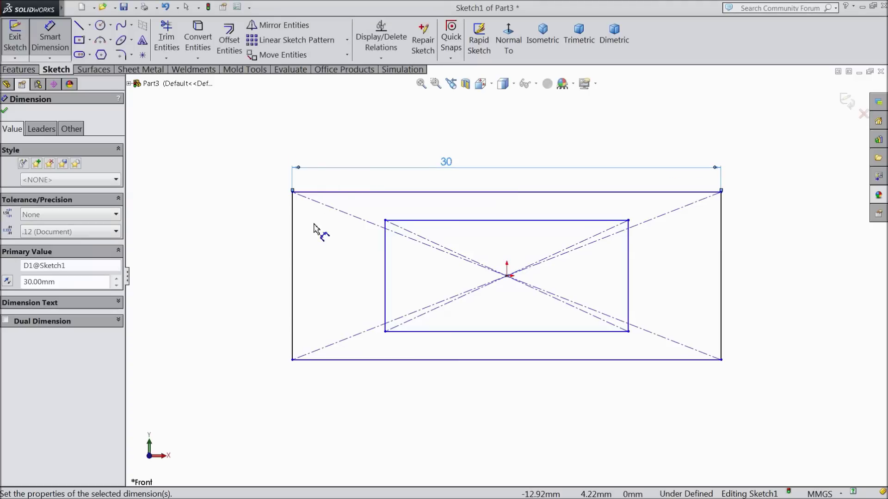
{"action": "left_click", "coordinate": [292, 251]}
{"action": "left_click", "coordinate": [247, 264]}
{"action": "type", "text": "16"}
{"action": "left_click", "coordinate": [198, 249]}
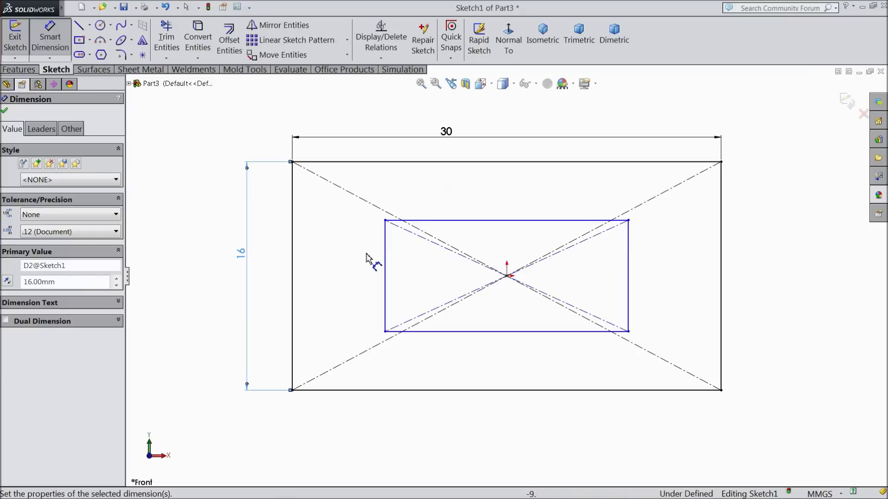
- Dimension the inner rectangle as 20 mm wide and 7 mm high
{"action": "left_click", "coordinate": [507, 226]}
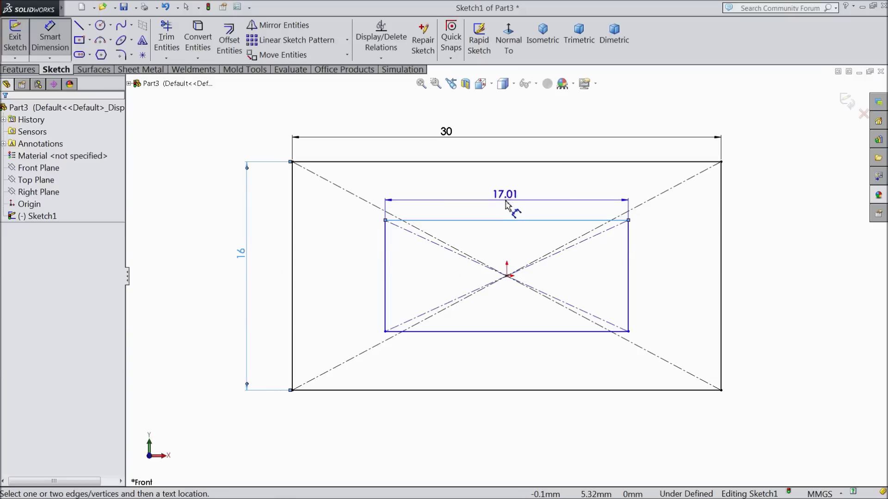
{"action": "left_click", "coordinate": [508, 201]}
{"action": "left_click", "coordinate": [456, 191]}
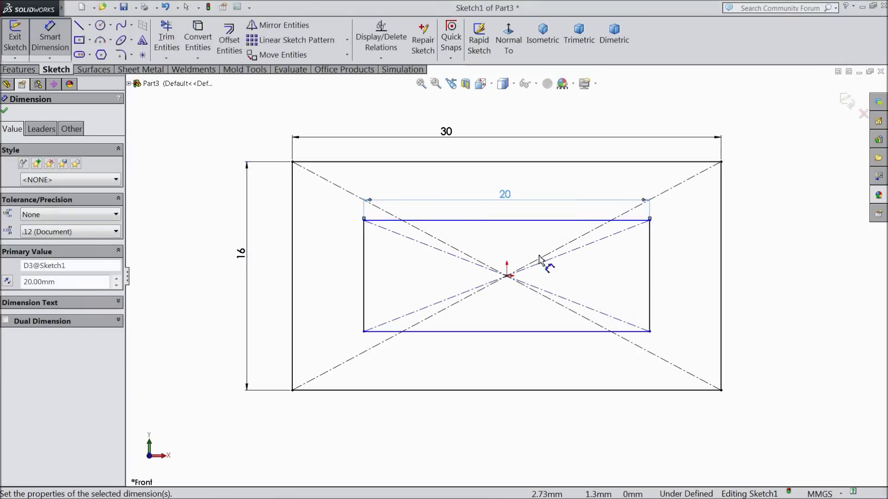
{"action": "left_click", "coordinate": [650, 277]}
{"action": "left_click", "coordinate": [680, 278]}
{"action": "type", "text": "7"}
{"action": "left_click", "coordinate": [630, 263]}
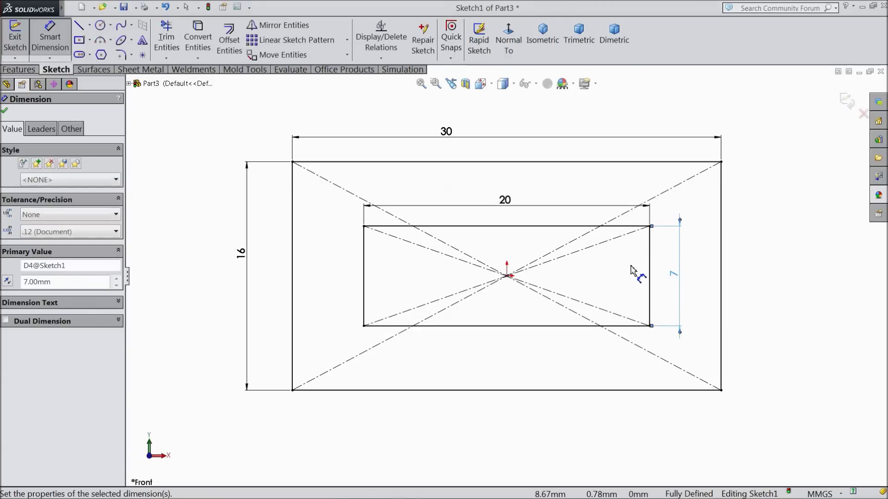
{"action": "left_click", "coordinate": [5, 112]}
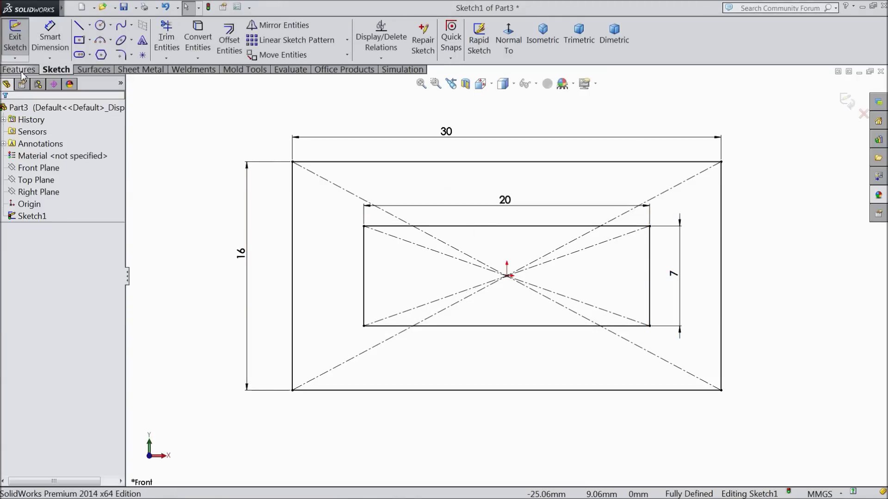
- Extrude the hollow rectangular profile 30 mm as a blind boss
{"action": "left_click", "coordinate": [18, 69]}
{"action": "left_click", "coordinate": [21, 40]}
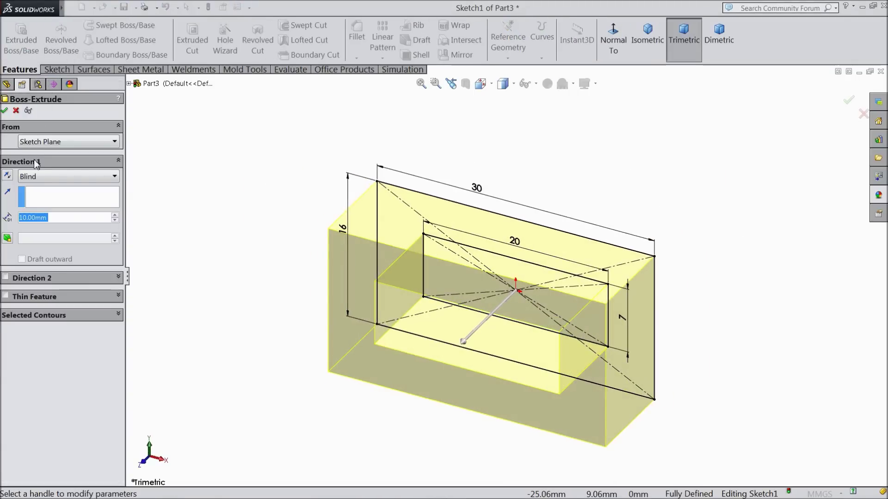
{"action": "type", "text": "30"}
{"action": "key", "text": "Return"}
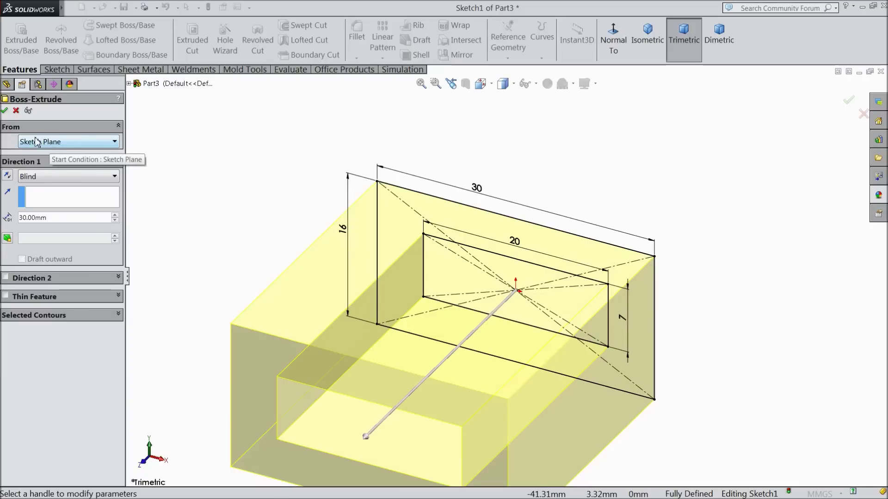
{"action": "key", "text": "Return"}
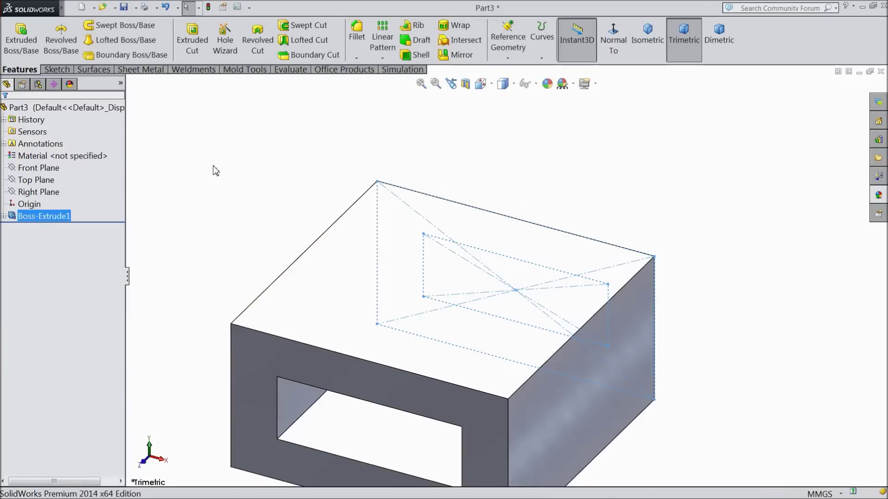
- Apply the cast carbon steel appearance from the Metal > Steel library to the whole part
{"action": "left_click", "coordinate": [112, 111]}
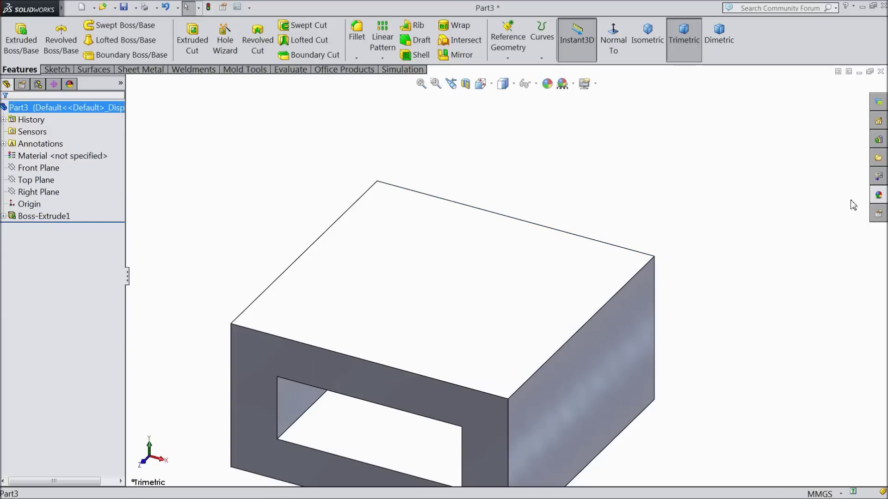
{"action": "left_click", "coordinate": [878, 195]}
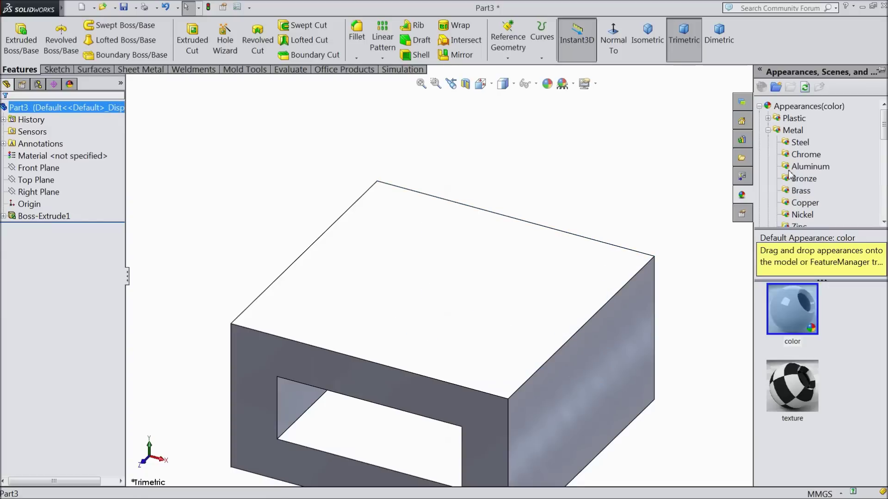
{"action": "scroll", "coordinate": [789, 173], "scroll_direction": "down", "scroll_amount": 3}
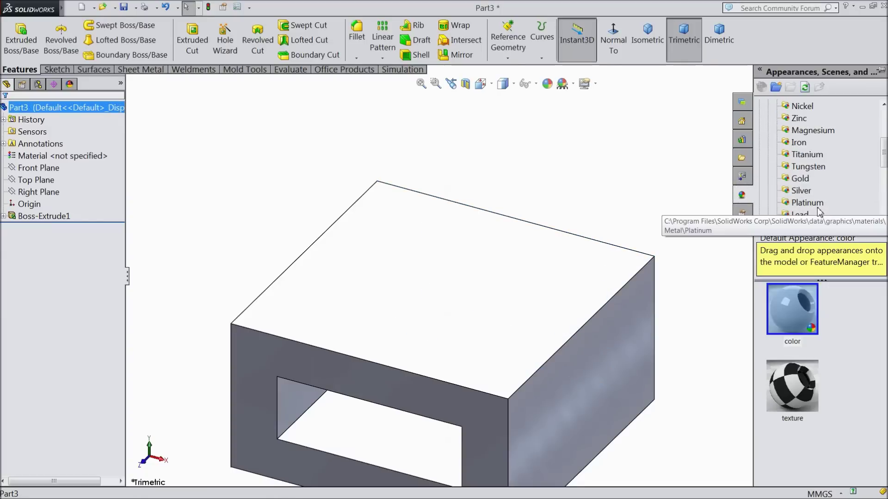
{"action": "scroll", "coordinate": [816, 209], "scroll_direction": "down", "scroll_amount": 1}
{"action": "scroll", "coordinate": [811, 195], "scroll_direction": "up", "scroll_amount": 4}
{"action": "left_click", "coordinate": [800, 142]}
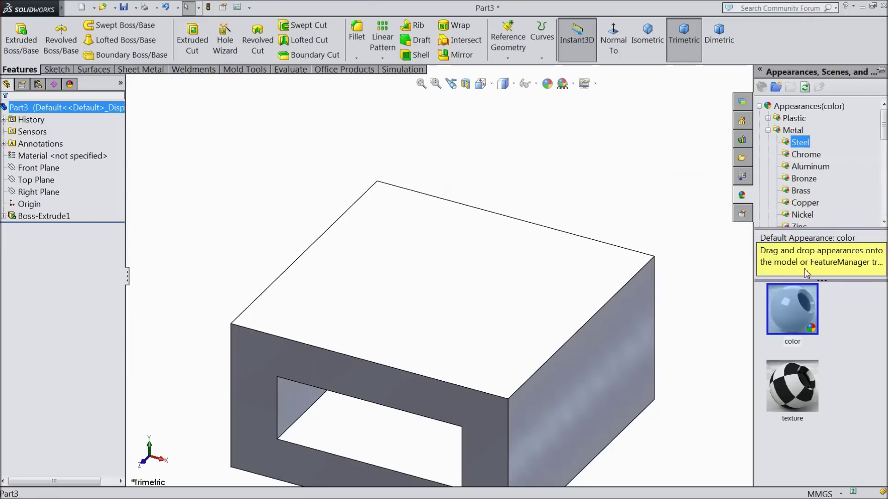
{"action": "scroll", "coordinate": [805, 322], "scroll_direction": "down", "scroll_amount": 2}
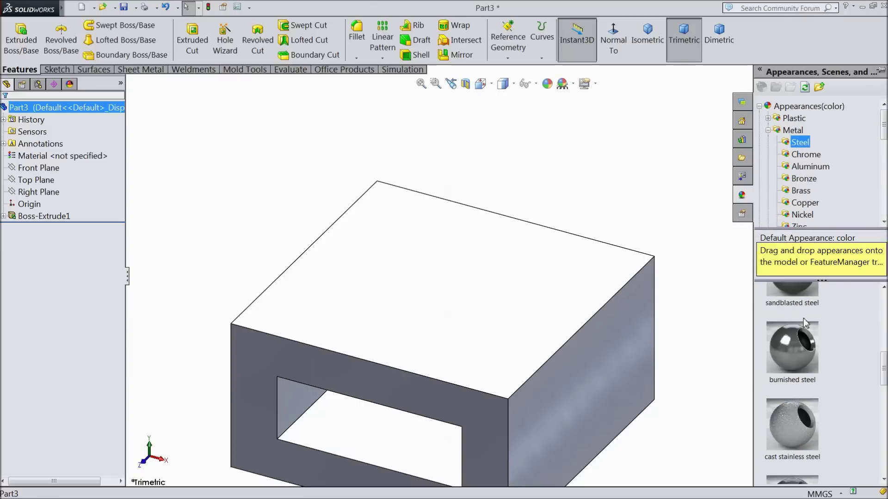
{"action": "scroll", "coordinate": [804, 322], "scroll_direction": "down", "scroll_amount": 3}
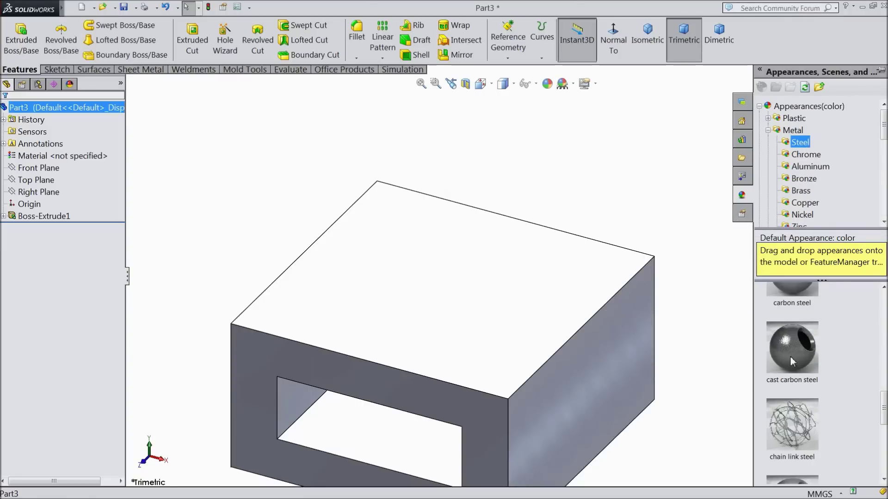
{"action": "left_click", "coordinate": [789, 367]}
{"action": "left_click", "coordinate": [790, 367]}
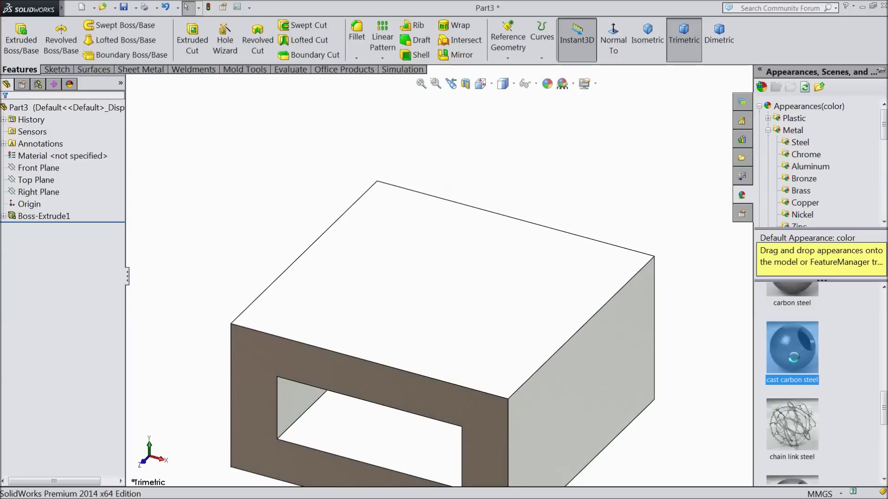
- Change the part's cast carbon steel appearance colour to red, RGB 255, 0, 0
{"action": "left_click", "coordinate": [547, 83]}
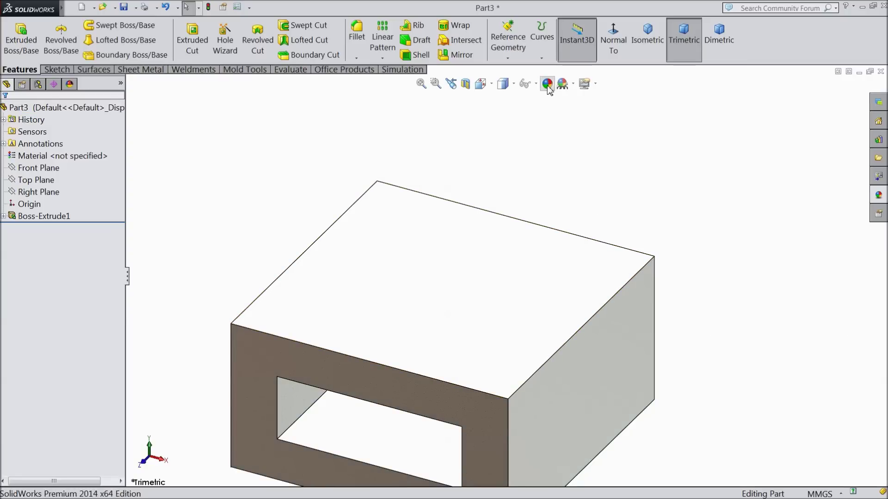
{"action": "left_click", "coordinate": [34, 364]}
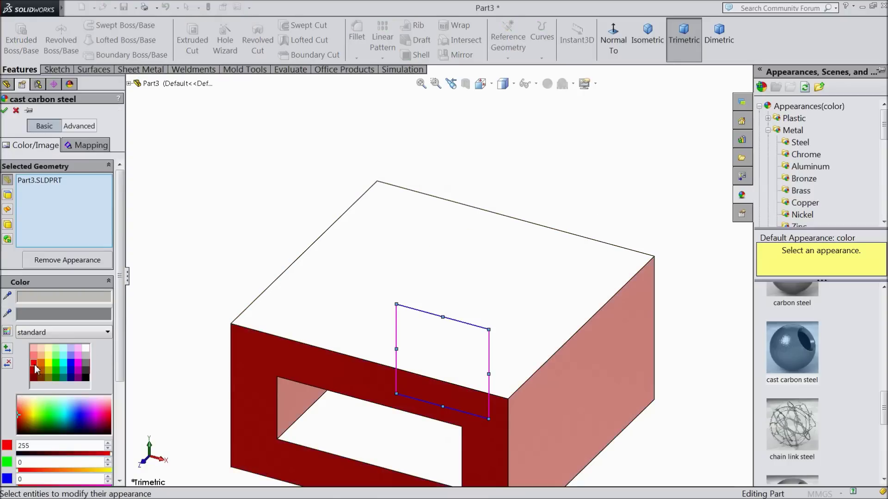
{"action": "middle_click_drag", "start_coordinate": [148, 320], "coordinate": [162, 303]}
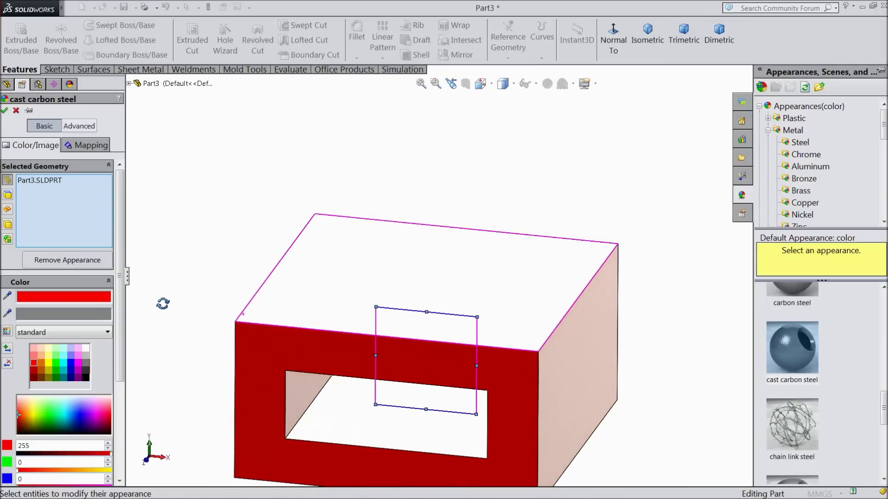
- Apply the candy apple red car paint appearance to the whole part and accept it
{"action": "scroll", "coordinate": [807, 189], "scroll_direction": "down", "scroll_amount": 3}
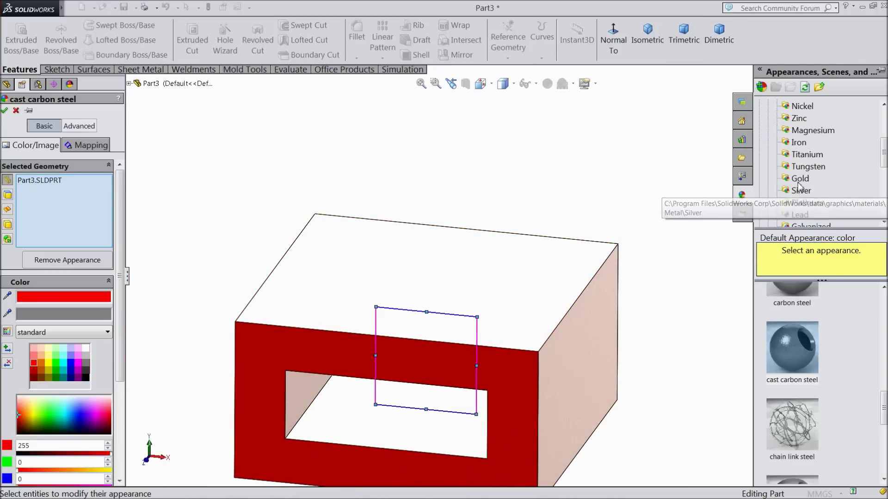
{"action": "scroll", "coordinate": [802, 196], "scroll_direction": "down", "scroll_amount": 1}
{"action": "left_click", "coordinate": [796, 203]}
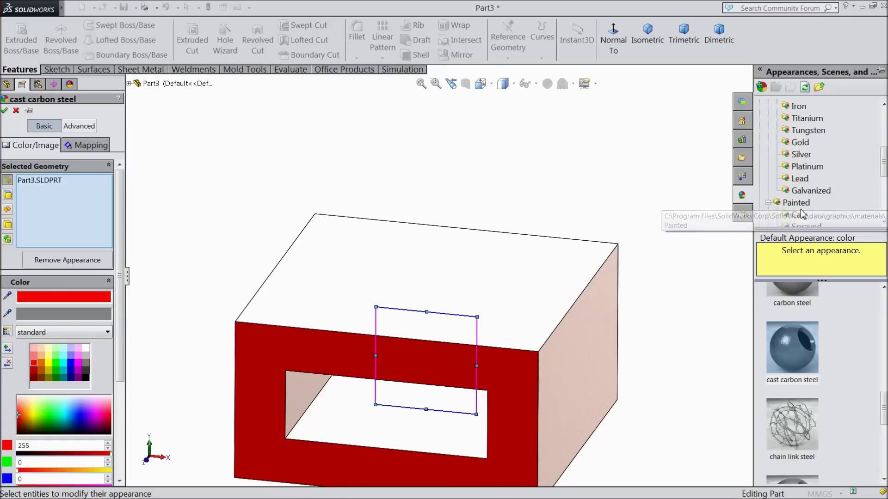
{"action": "left_click", "coordinate": [799, 214]}
{"action": "scroll", "coordinate": [805, 218], "scroll_direction": "down", "scroll_amount": 1}
{"action": "scroll", "coordinate": [814, 325], "scroll_direction": "down", "scroll_amount": 3}
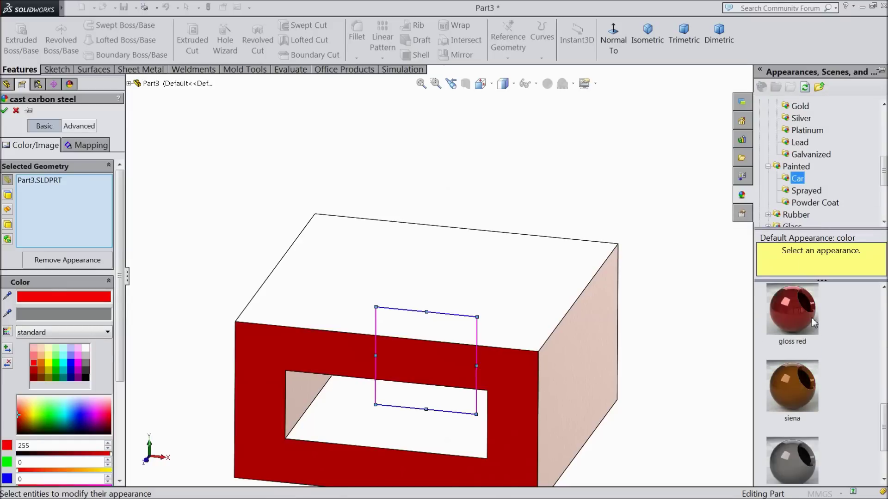
{"action": "scroll", "coordinate": [809, 347], "scroll_direction": "down", "scroll_amount": 1}
{"action": "left_click", "coordinate": [791, 458]}
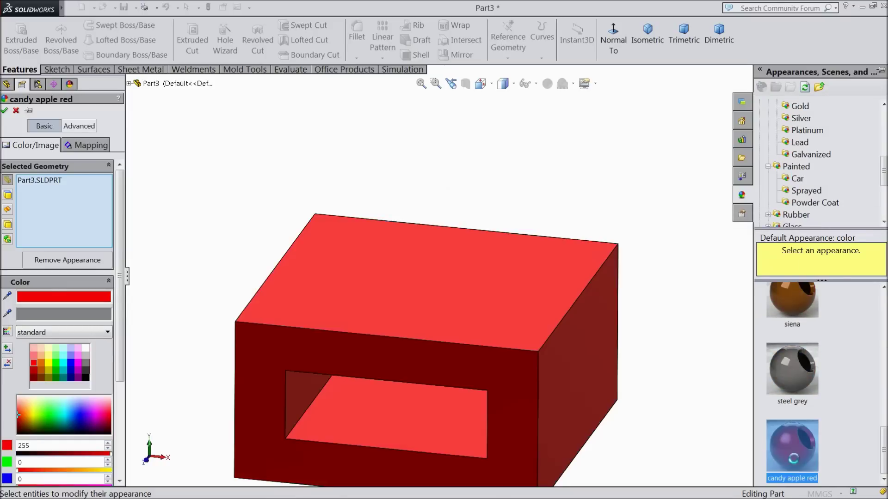
{"action": "mouse_move", "coordinate": [713, 396]}
{"action": "middle_mouse_down"}
{"action": "mouse_move", "coordinate": [680, 408]}
{"action": "mouse_move", "coordinate": [703, 372]}
{"action": "mouse_move", "coordinate": [700, 392]}
{"action": "middle_mouse_up"}
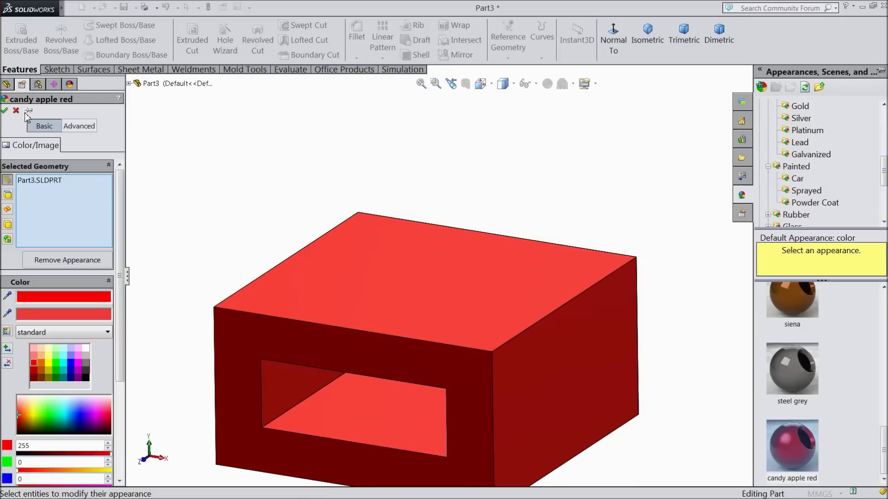
{"action": "left_click", "coordinate": [5, 111]}
- Switch the model display to Perspective
{"action": "left_click", "coordinate": [563, 84]}
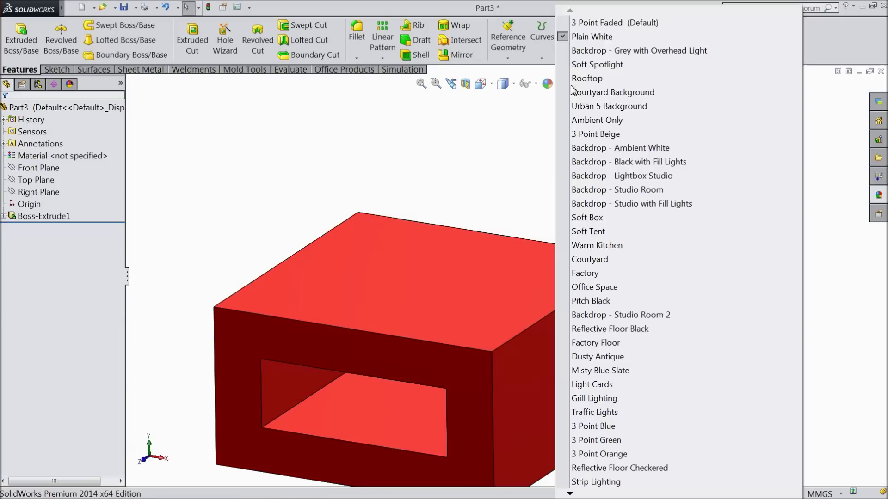
{"action": "left_click", "coordinate": [537, 103]}
{"action": "left_click", "coordinate": [584, 84]}
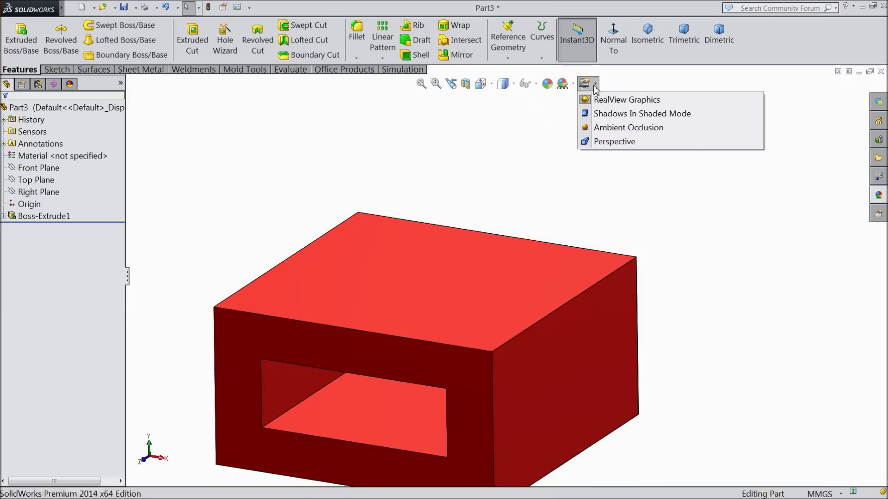
{"action": "left_click", "coordinate": [607, 141]}
{"action": "middle_click_drag", "start_coordinate": [534, 181], "coordinate": [527, 204]}
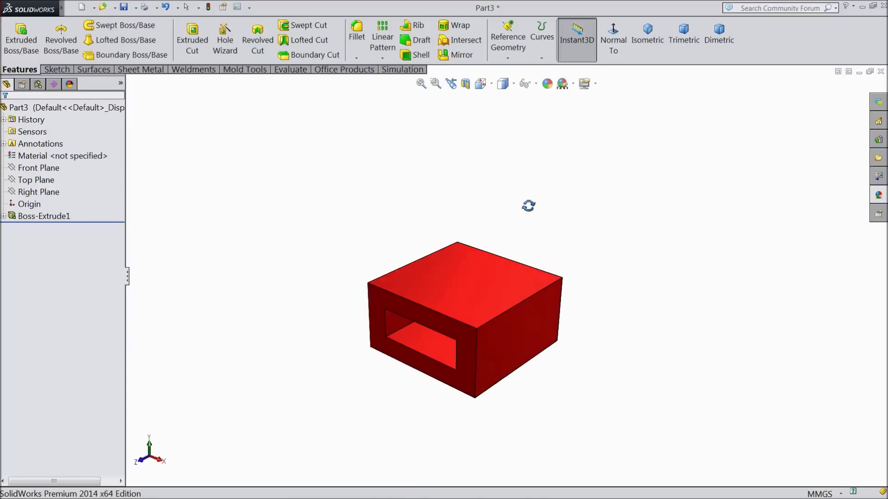
{"action": "scroll", "coordinate": [506, 326], "scroll_direction": "down", "scroll_amount": 2}
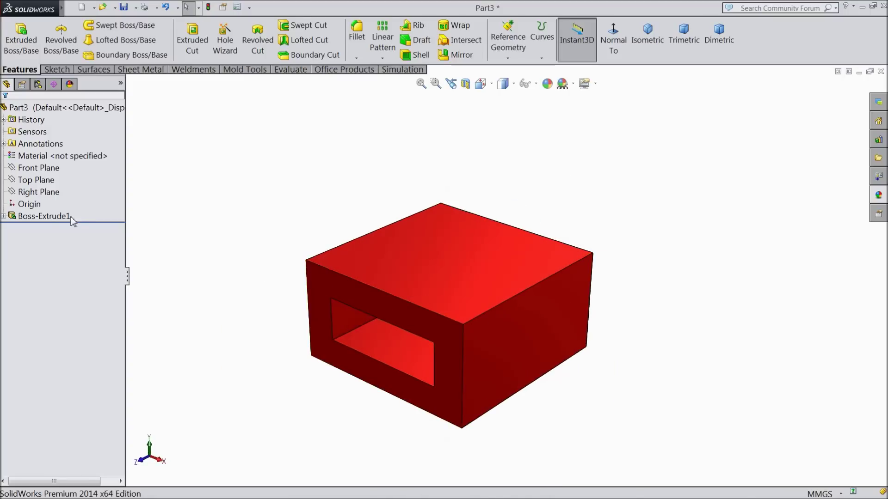
- Start a sketch on the Top Plane, viewed normal to it, and convert the block's left 30 mm edge into a sketch line
{"action": "left_click", "coordinate": [30, 180]}
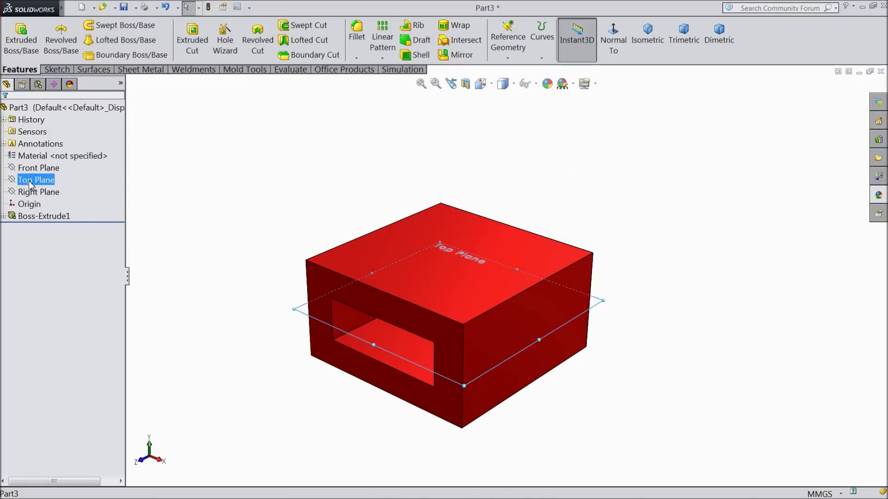
{"action": "left_click", "coordinate": [36, 168]}
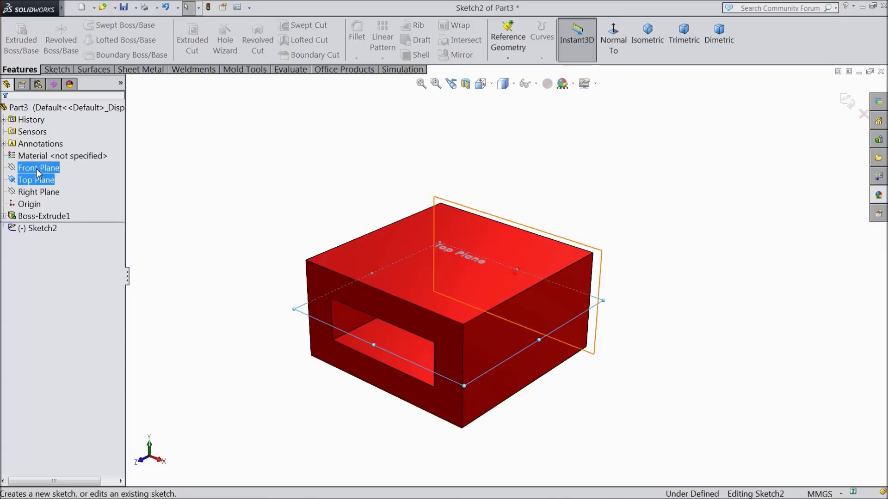
{"action": "left_click", "coordinate": [618, 47]}
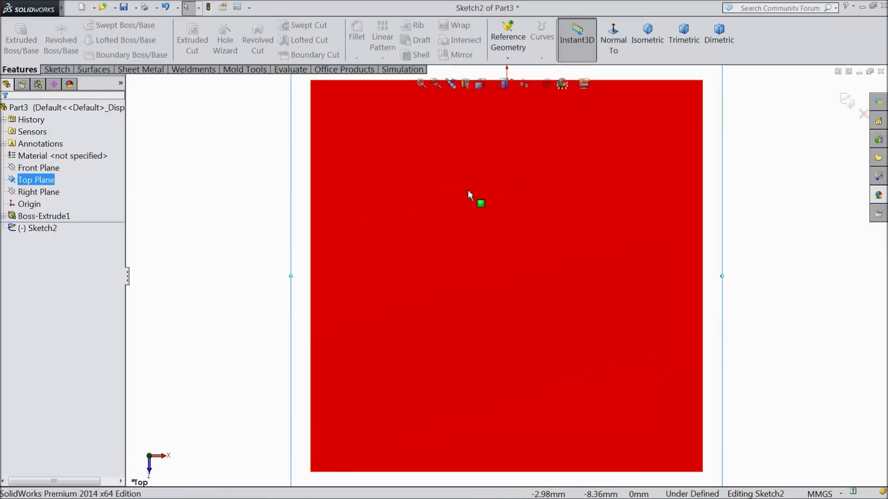
{"action": "left_click", "coordinate": [58, 69]}
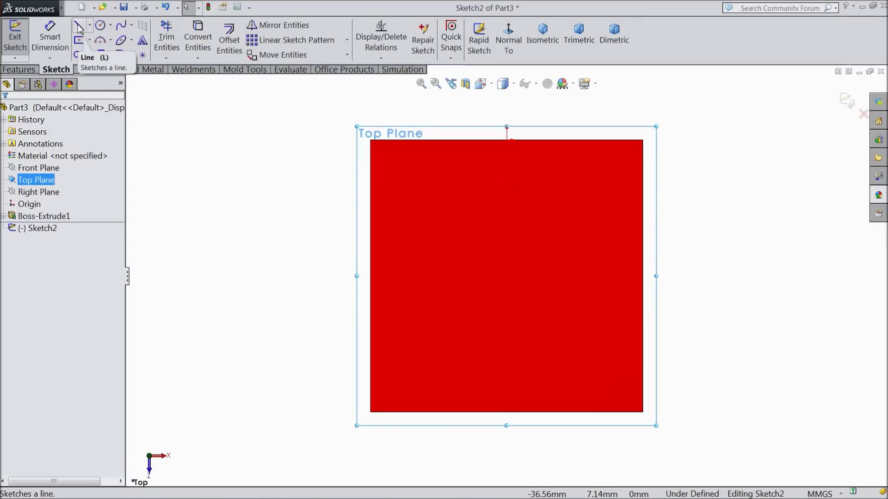
{"action": "left_click", "coordinate": [371, 234]}
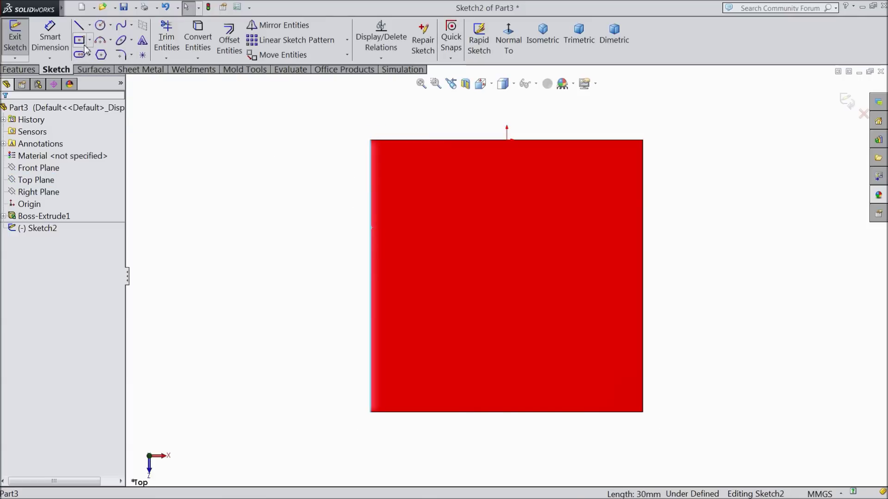
{"action": "left_click", "coordinate": [197, 37]}
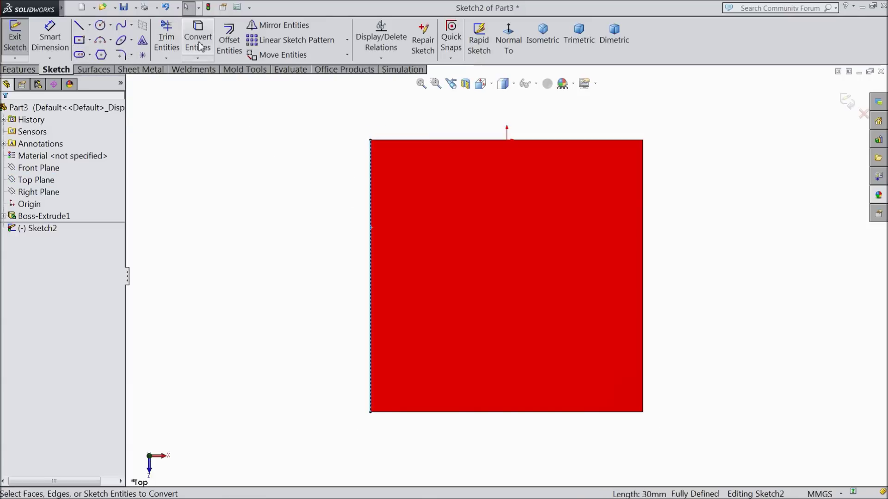
- Sketch the stepped line profile from the block's left edge to its lower-left corner, with tangent arcs of about 7 mm and 12 mm radius
{"action": "left_click", "coordinate": [79, 26]}
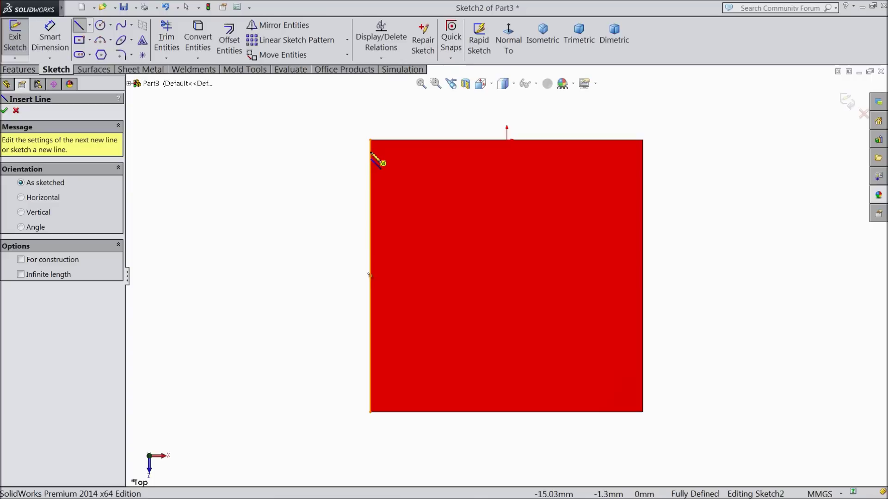
{"action": "left_click", "coordinate": [371, 152]}
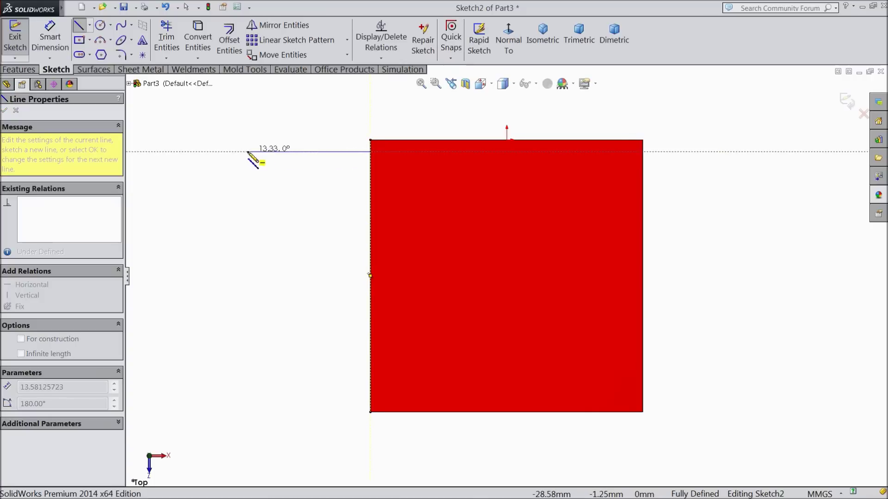
{"action": "left_click", "coordinate": [224, 152]}
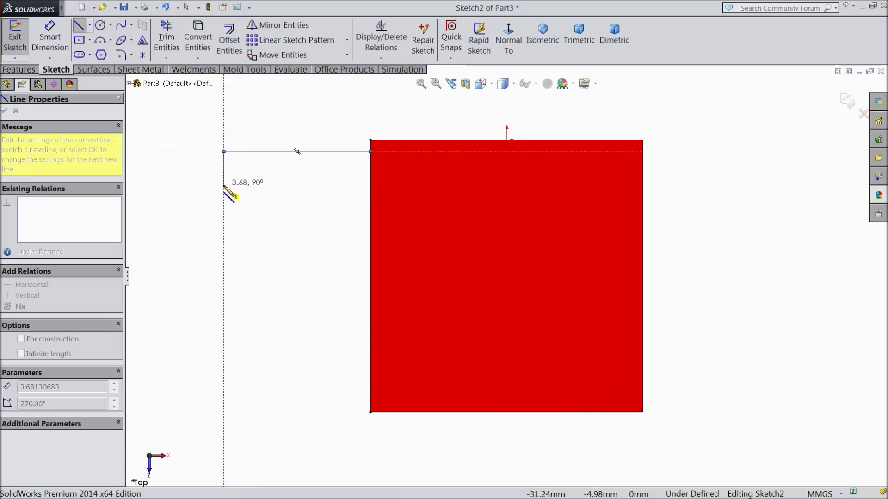
{"action": "left_click", "coordinate": [149, 185]}
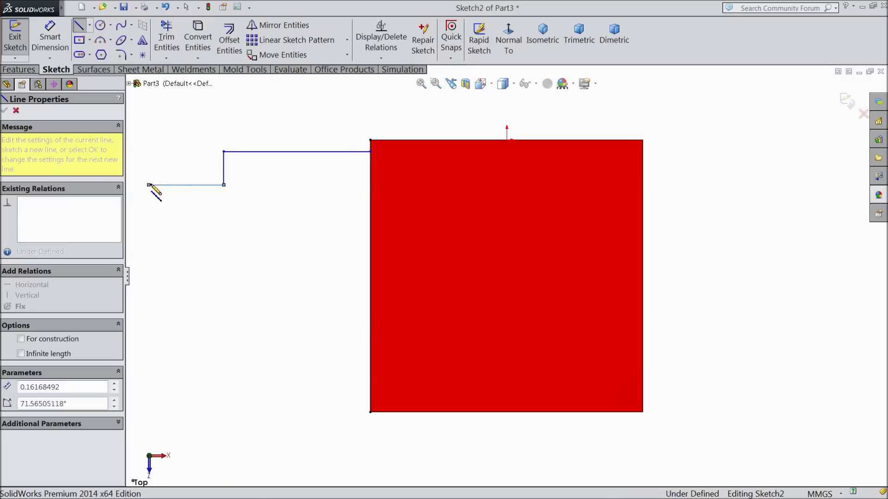
{"action": "left_click", "coordinate": [149, 234]}
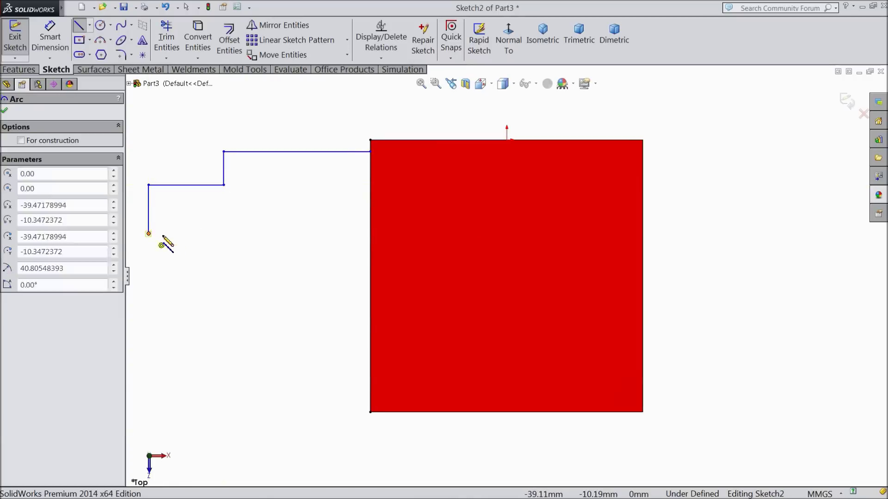
{"action": "left_click", "coordinate": [210, 296]}
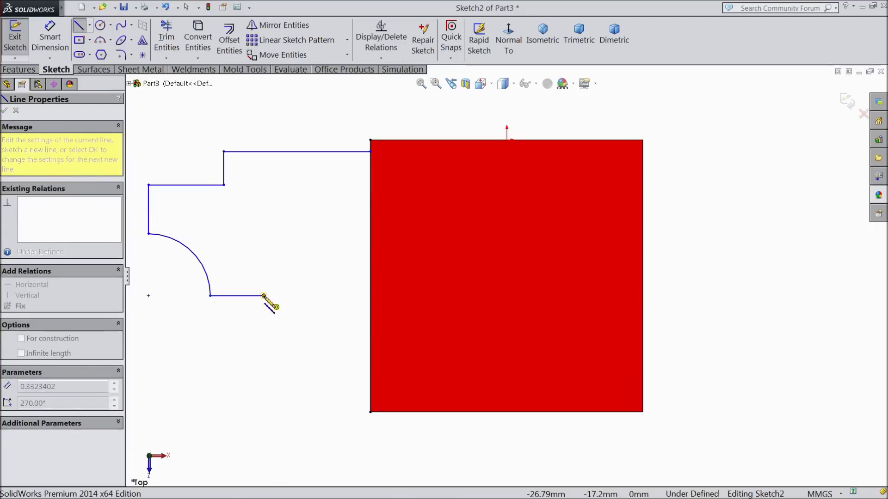
{"action": "left_click", "coordinate": [263, 296]}
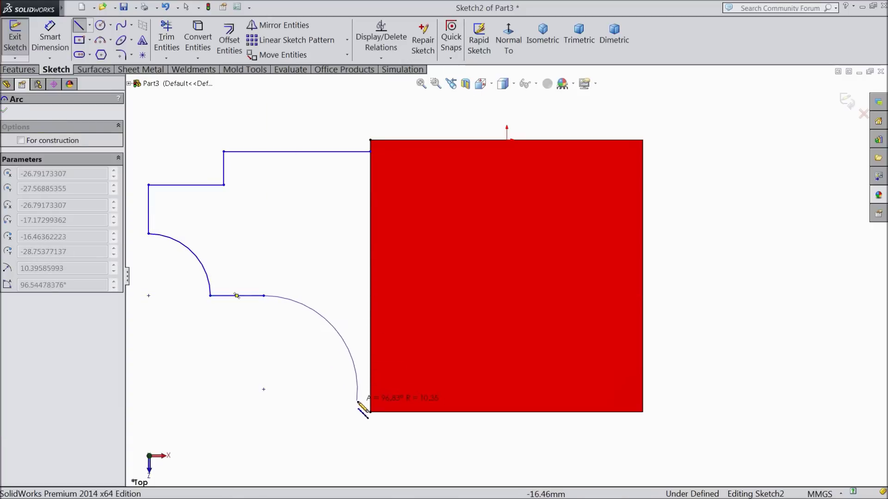
{"action": "left_click", "coordinate": [371, 412]}
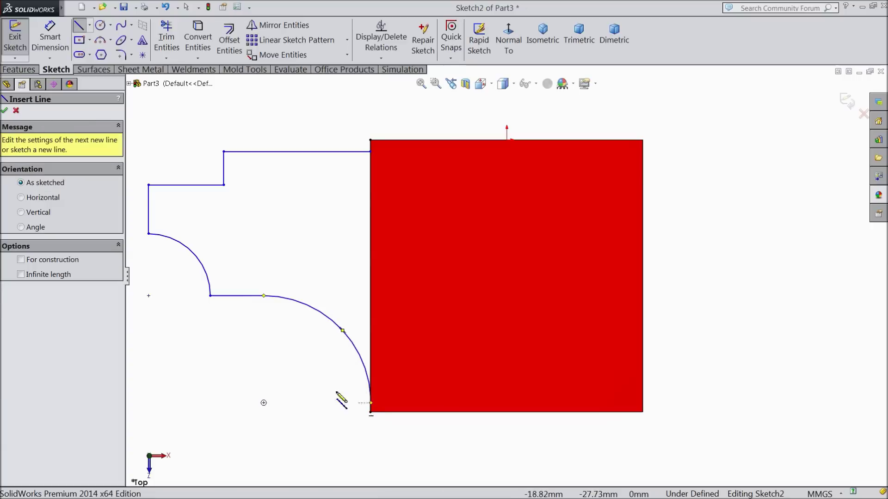
{"action": "right_click", "coordinate": [305, 370]}
{"action": "left_click", "coordinate": [340, 134]}
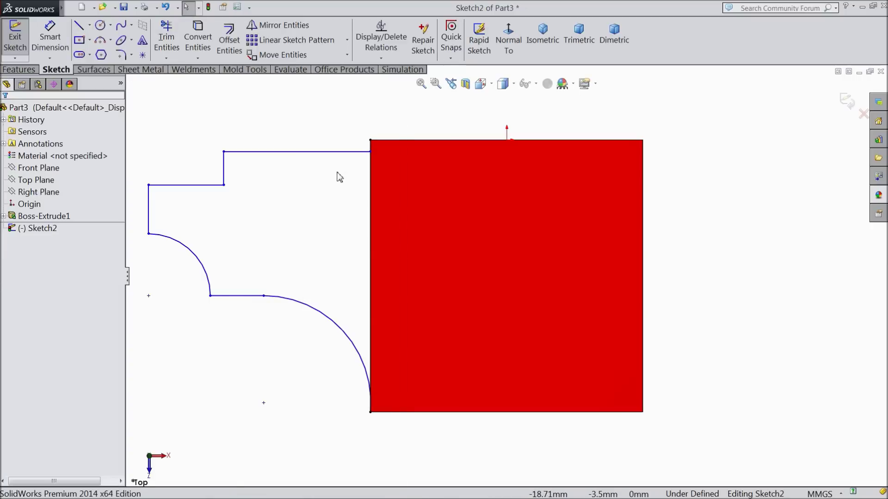
- Draw a centerline about 35 mm long from the origin down through the block and give it a vertical relation
{"action": "key", "text": "z"}
{"action": "left_click", "coordinate": [90, 26]}
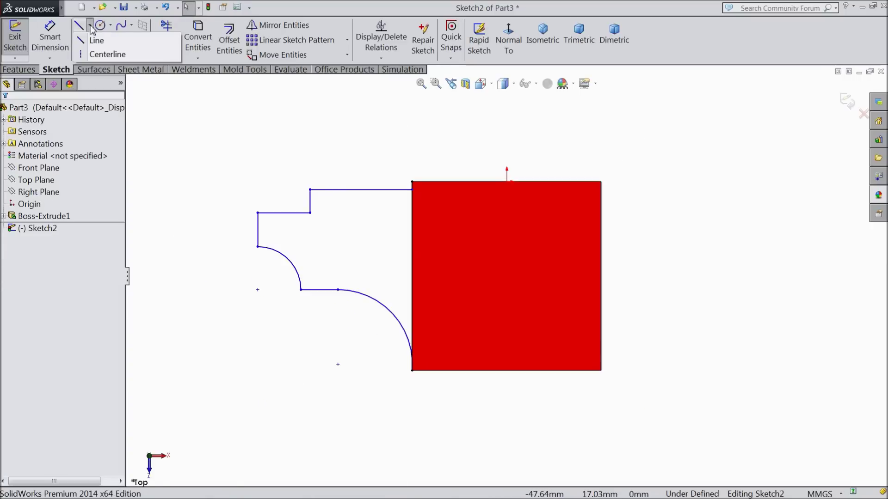
{"action": "left_click", "coordinate": [107, 54]}
{"action": "left_click", "coordinate": [507, 182]}
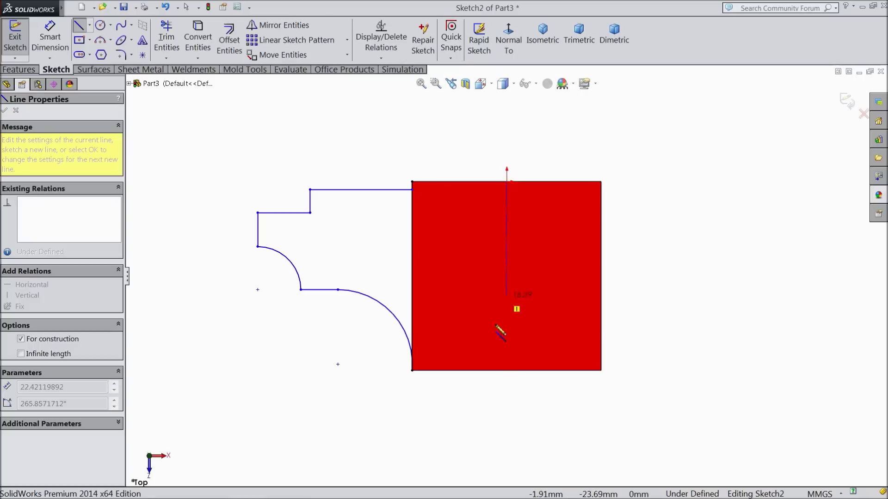
{"action": "left_click", "coordinate": [508, 405]}
{"action": "right_click", "coordinate": [522, 82]}
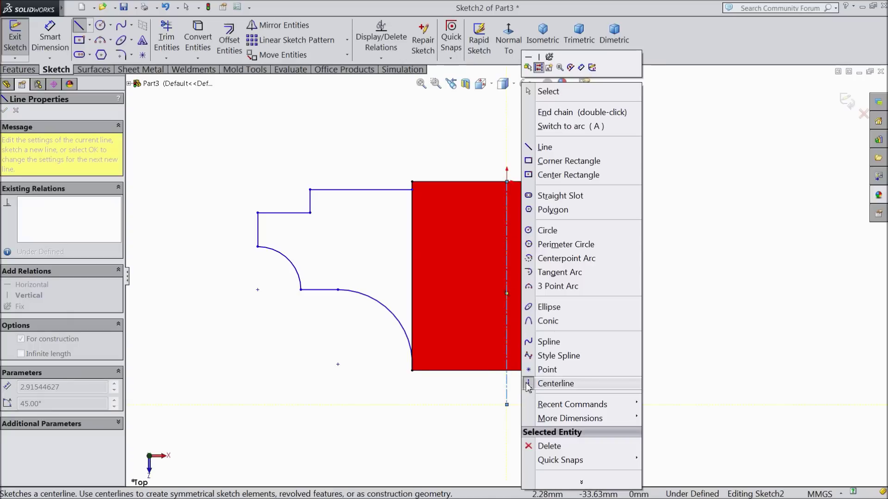
{"action": "left_click", "coordinate": [548, 91]}
{"action": "left_click", "coordinate": [507, 238]}
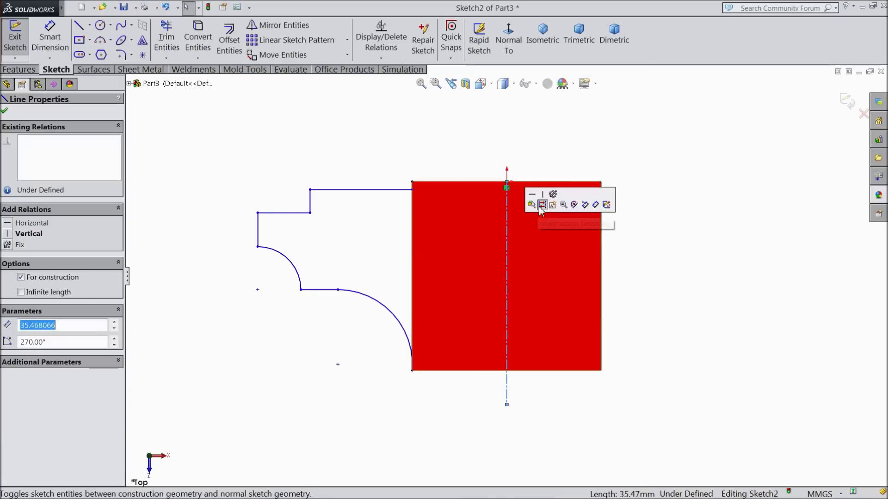
- Dimension the distance from the centerline to the profile's outermost vertical line as 46 mm
{"action": "key", "text": "d"}
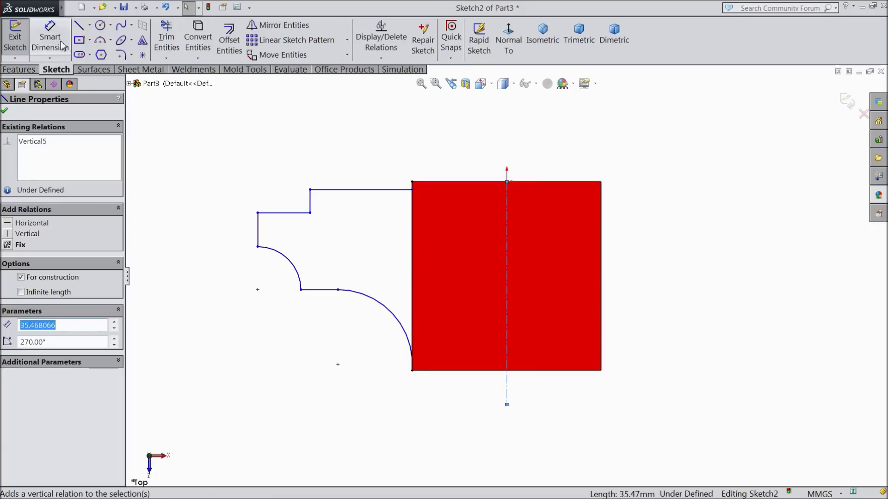
{"action": "left_click", "coordinate": [508, 228]}
{"action": "left_click", "coordinate": [258, 229]}
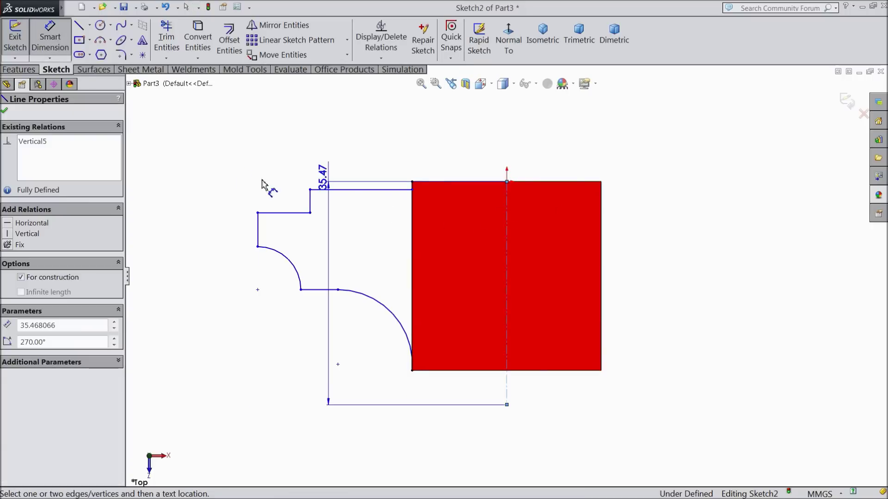
{"action": "left_click", "coordinate": [356, 135]}
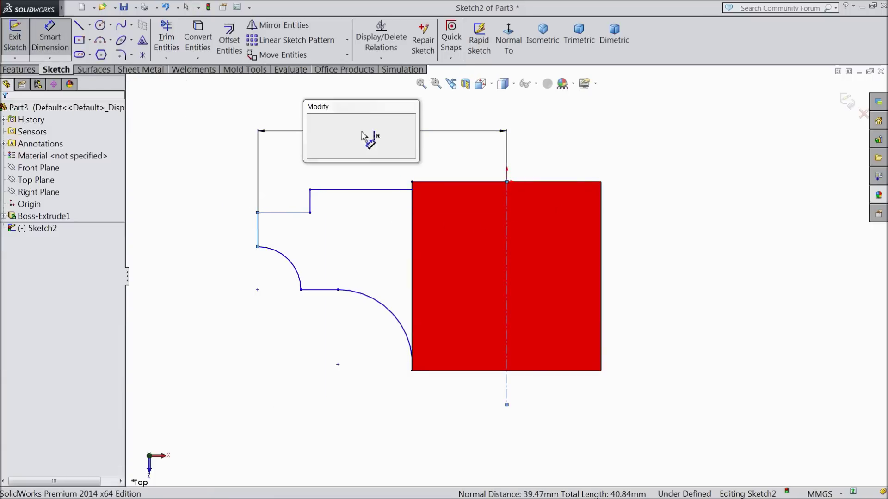
{"action": "type", "text": "46"}
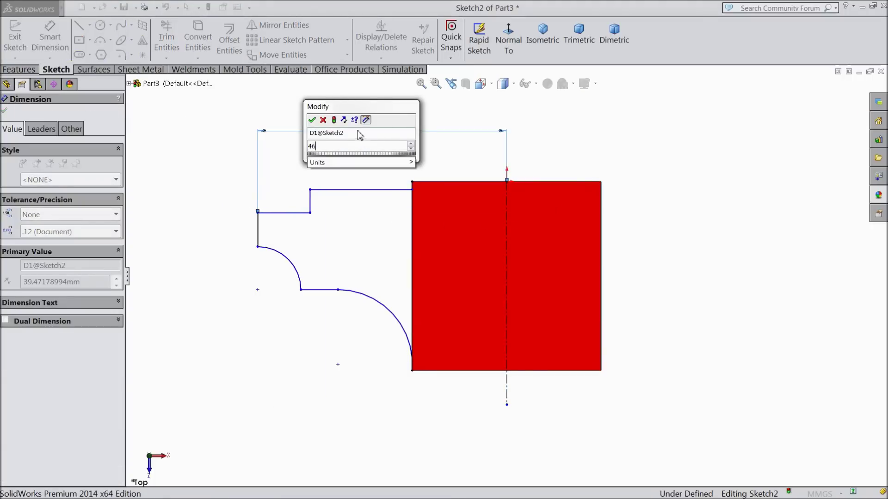
{"action": "left_click", "coordinate": [312, 120]}
- Dimension the profile's upper step with a 10 mm horizontal length and a 4 mm height
{"action": "left_click", "coordinate": [252, 212]}
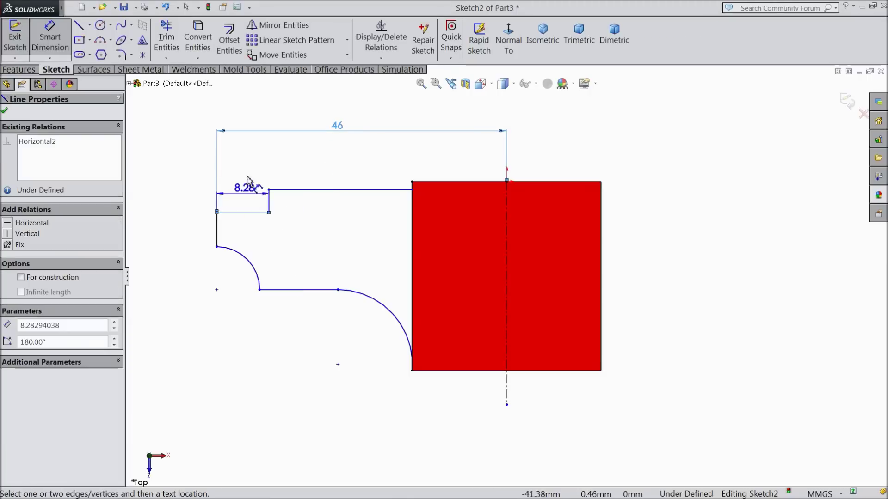
{"action": "left_click", "coordinate": [250, 164]}
{"action": "type", "text": "10"}
{"action": "left_click", "coordinate": [199, 151]}
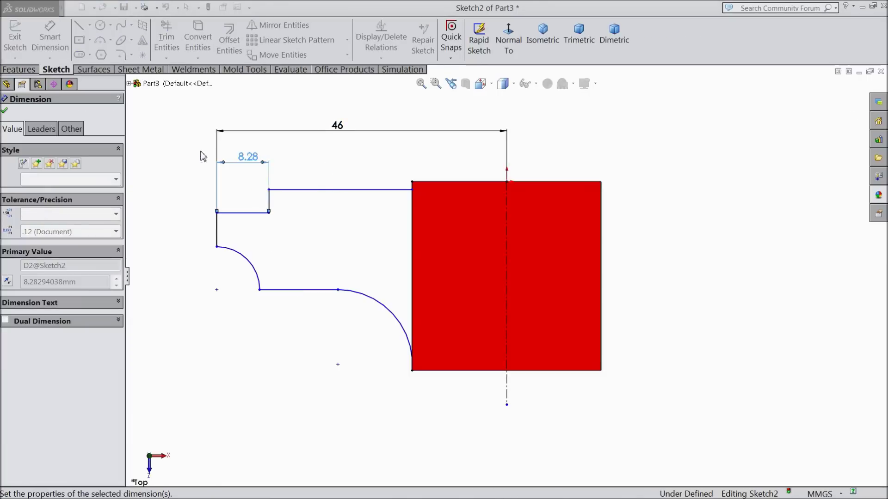
{"action": "left_click", "coordinate": [280, 202]}
{"action": "left_click", "coordinate": [296, 205]}
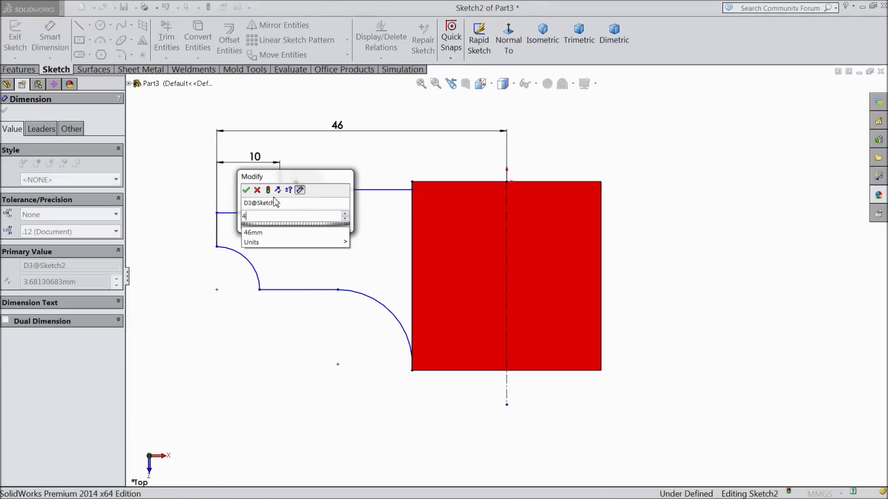
{"action": "left_click", "coordinate": [248, 196]}
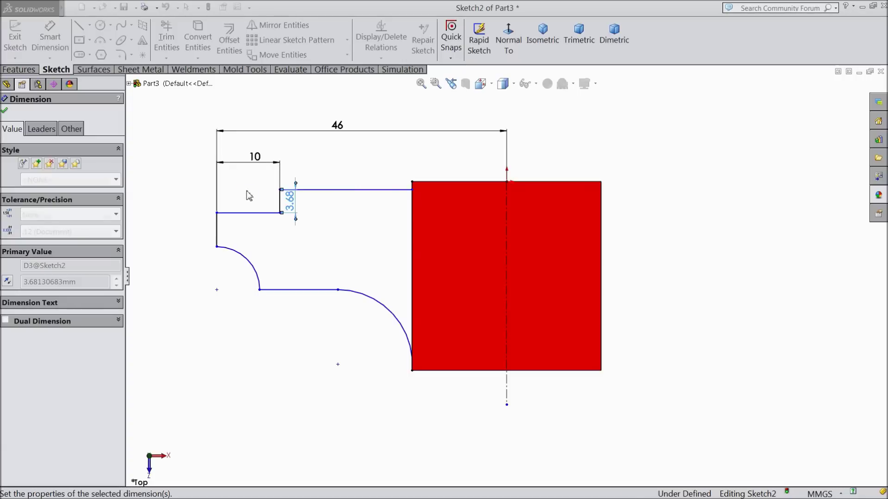
- Dimension the arc ending at the block's lower-left corner with a 12 mm radius
{"action": "left_click", "coordinate": [400, 327]}
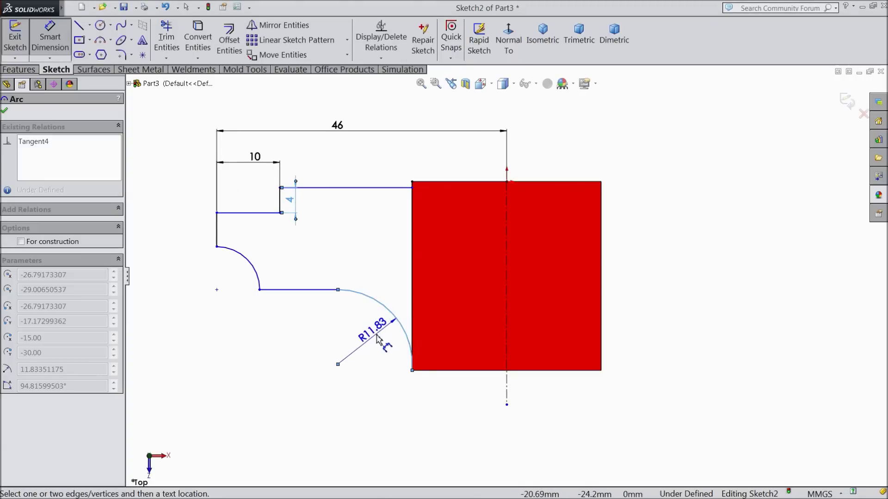
{"action": "left_click", "coordinate": [382, 343]}
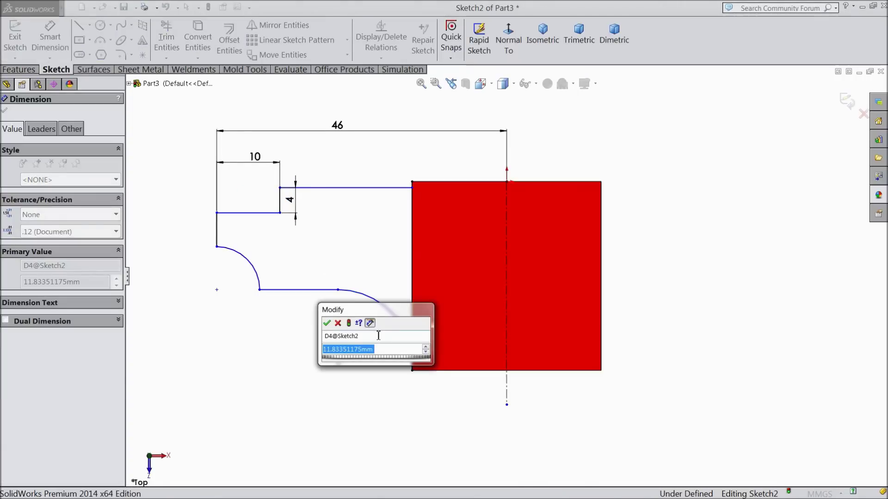
{"action": "type", "text": "24"}
{"action": "key", "text": "BackSpace"}
{"action": "key", "text": "BackSpace"}
{"action": "type", "text": "12"}
{"action": "left_click", "coordinate": [327, 324]}
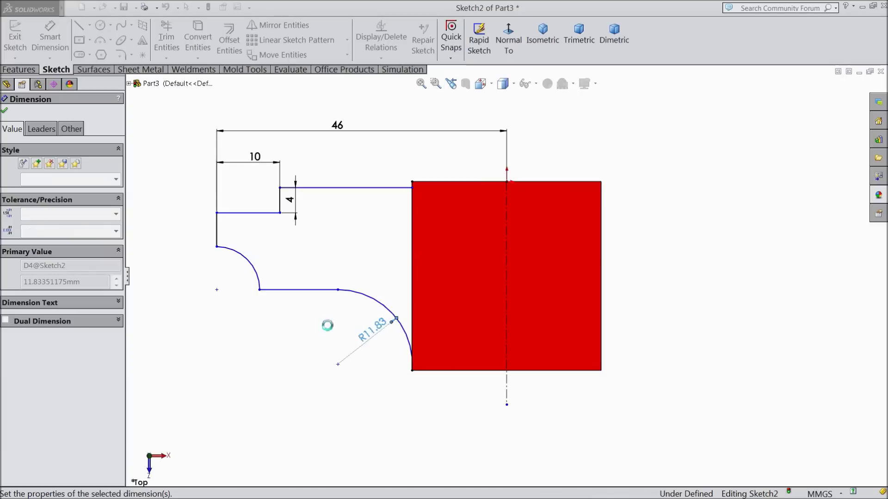
- Dimension the outer arc below the step with a 10 mm radius and finish dimensioning
{"action": "left_click", "coordinate": [255, 270]}
{"action": "left_click", "coordinate": [234, 277]}
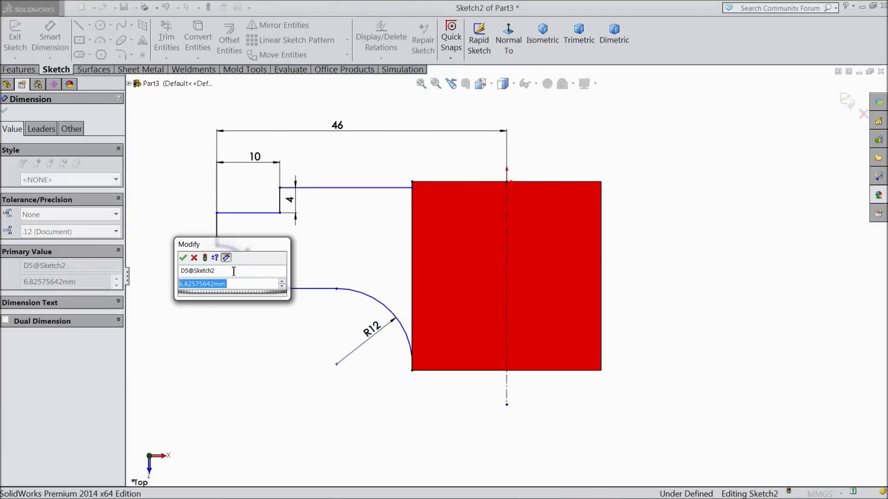
{"action": "type", "text": "10"}
{"action": "left_click", "coordinate": [183, 258]}
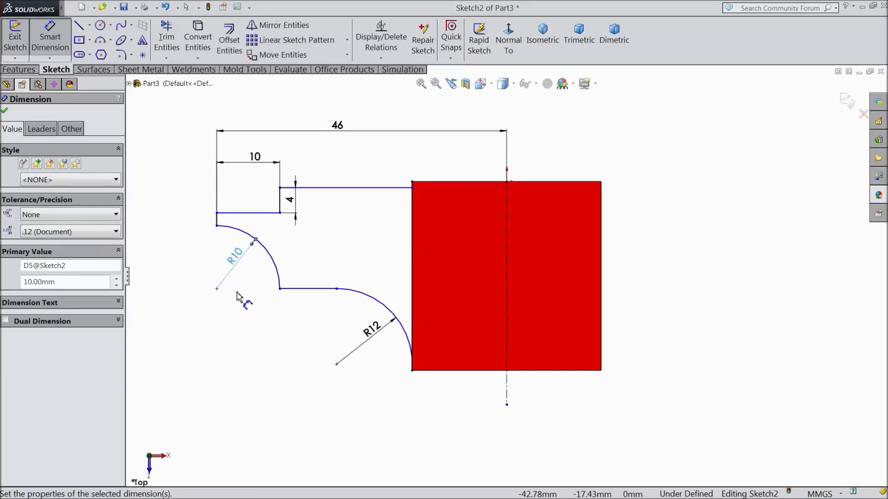
{"action": "left_click", "coordinate": [5, 112]}
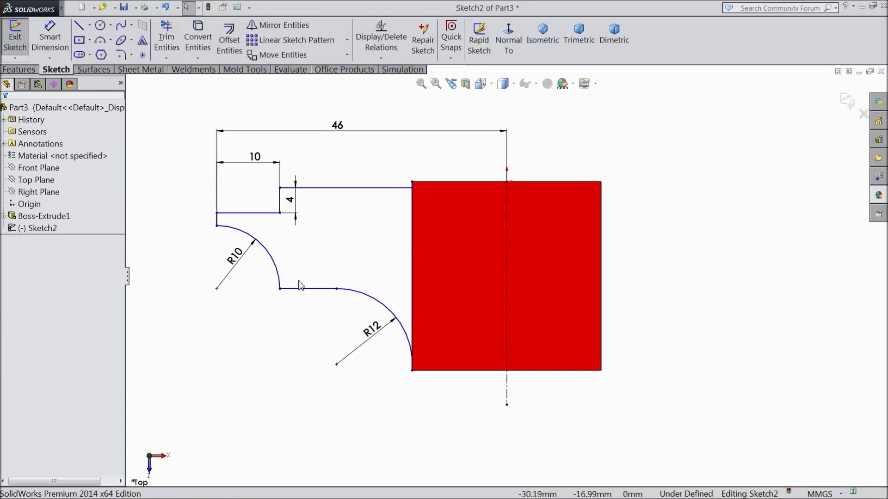
- Add a horizontal relation between the block's lower-left corner point and the centre of the R12 arc
{"action": "left_click", "coordinate": [412, 371]}
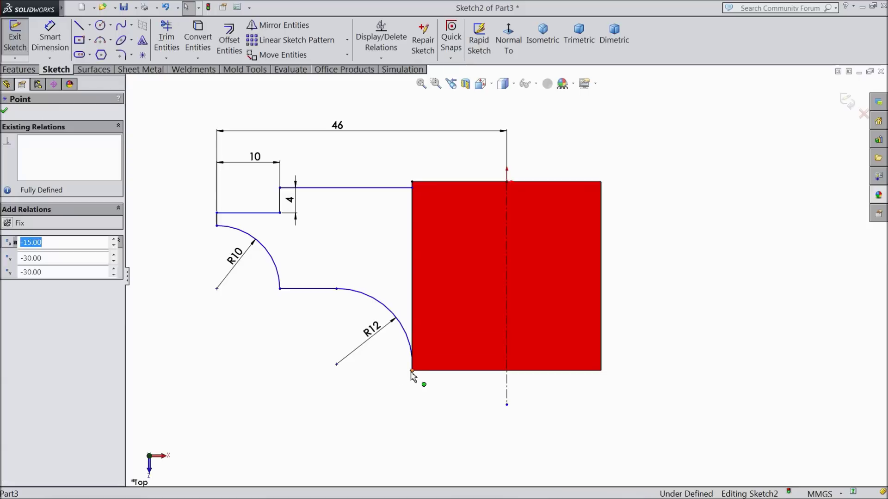
{"action": "left_click", "coordinate": [336, 364], "text": "ctrl"}
{"action": "left_click", "coordinate": [363, 331]}
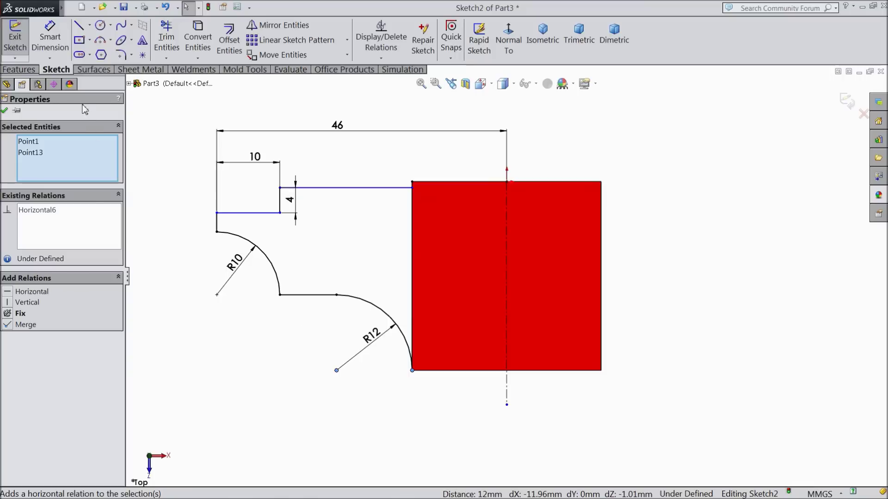
- Dimension the profile's top horizontal line 1 mm below the block's upper-left corner and close the dimension command
{"action": "left_click", "coordinate": [50, 40]}
{"action": "scroll", "coordinate": [398, 168], "scroll_direction": "up", "scroll_amount": 4}
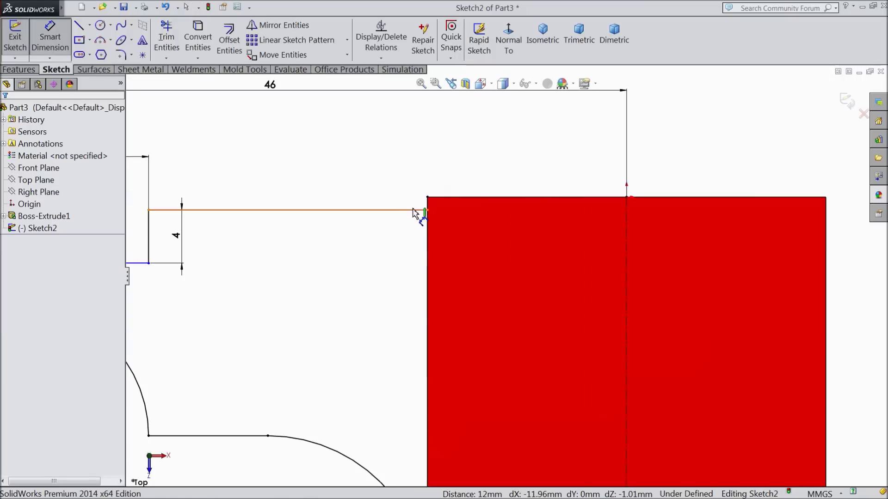
{"action": "left_click", "coordinate": [412, 210]}
{"action": "left_click", "coordinate": [427, 198]}
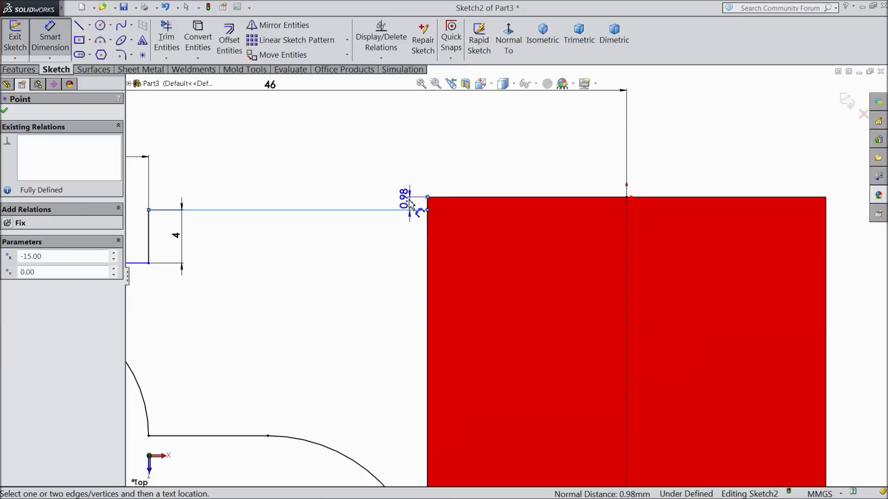
{"action": "left_click", "coordinate": [408, 204]}
{"action": "type", "text": "1"}
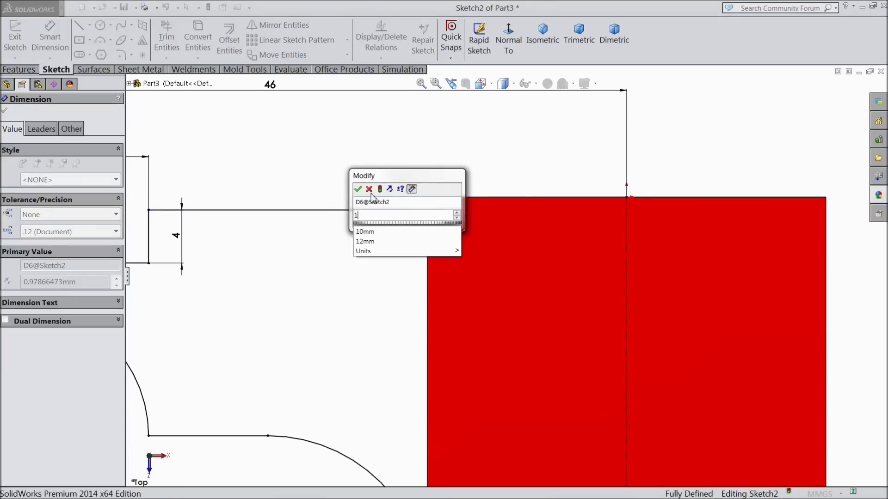
{"action": "key", "text": "Return"}
{"action": "key", "text": "f"}
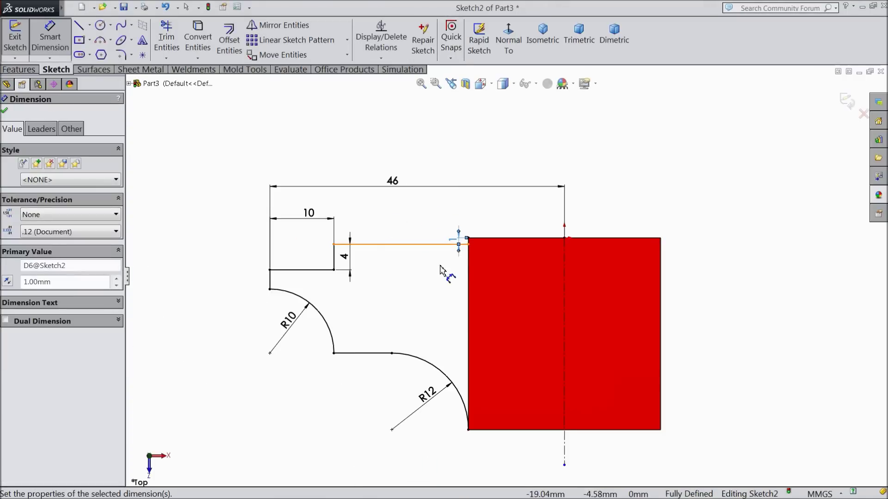
{"action": "scroll", "coordinate": [542, 324], "scroll_direction": "up", "scroll_amount": 2}
{"action": "scroll", "coordinate": [531, 321], "scroll_direction": "down", "scroll_amount": 2}
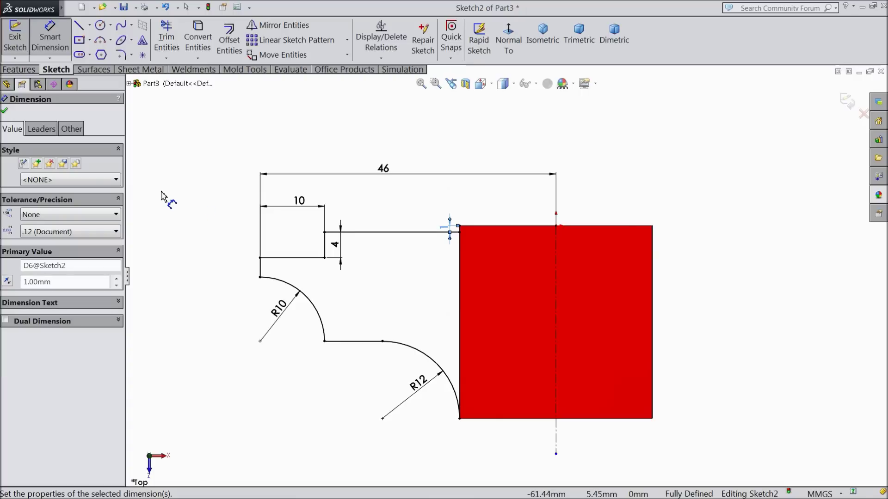
{"action": "left_click", "coordinate": [6, 111]}
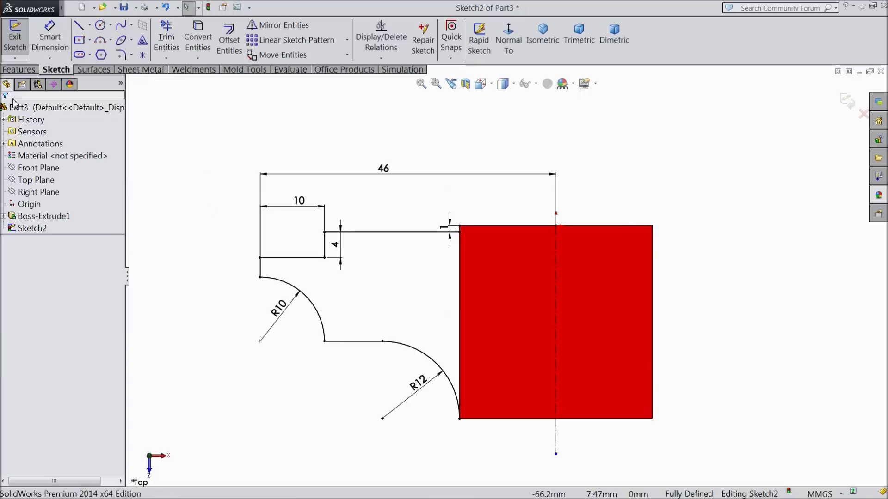
- Extrude the closed stepped-arm region beside the block as a Mid Plane boss 7 mm thick
{"action": "left_click", "coordinate": [19, 70]}
{"action": "left_click", "coordinate": [20, 39]}
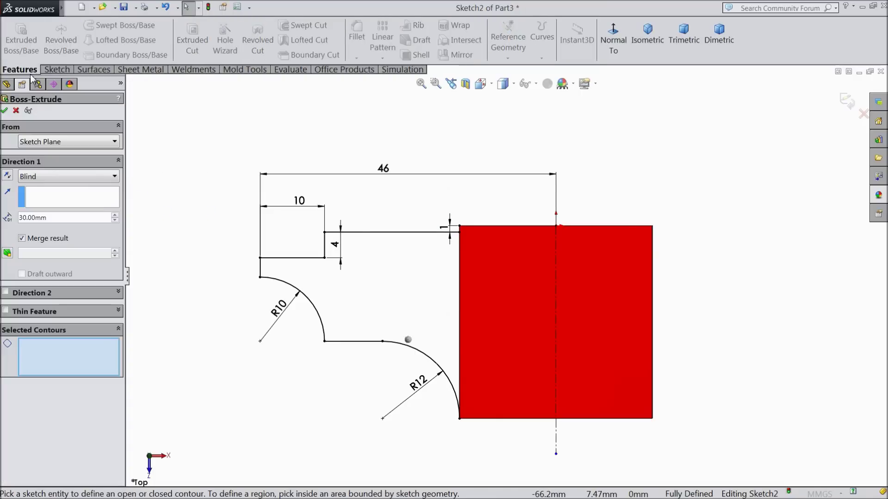
{"action": "left_click", "coordinate": [57, 176]}
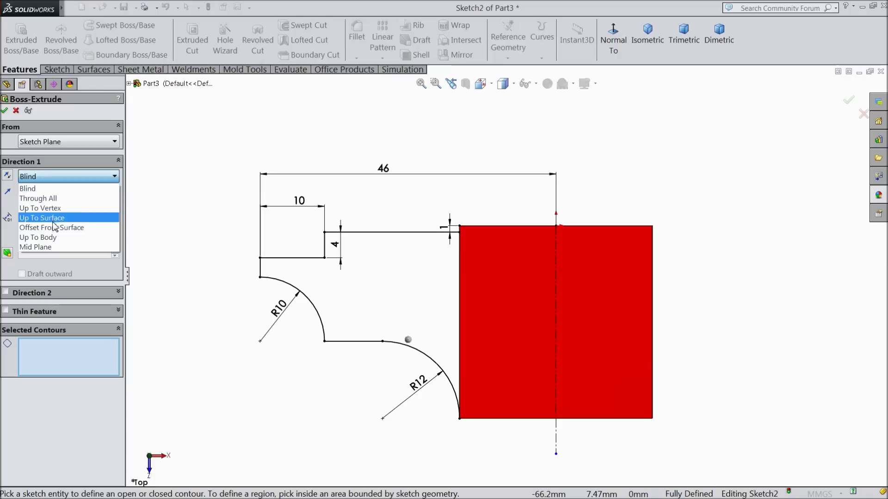
{"action": "left_click", "coordinate": [47, 250]}
{"action": "type", "text": "7"}
{"action": "key", "text": "Return"}
{"action": "left_click", "coordinate": [361, 292]}
{"action": "mouse_move", "coordinate": [238, 238]}
{"action": "middle_mouse_down"}
{"action": "mouse_move", "coordinate": [208, 236]}
{"action": "mouse_move", "coordinate": [211, 263]}
{"action": "middle_mouse_up"}
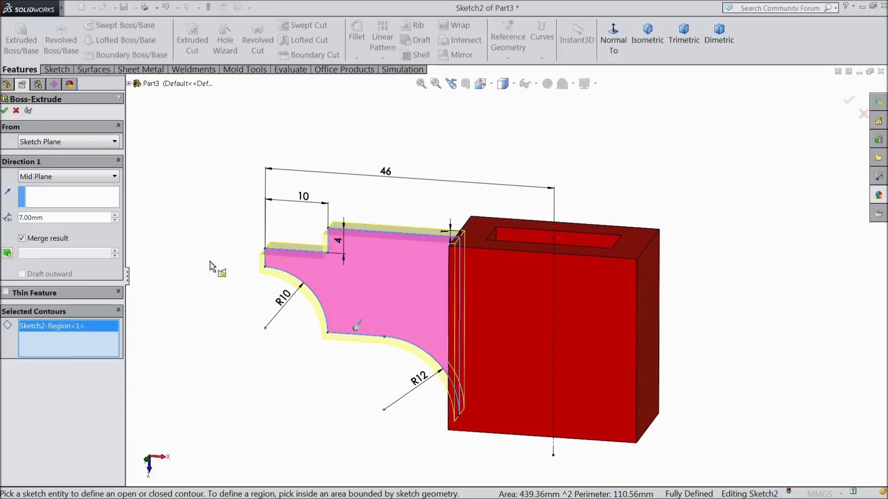
{"action": "left_click", "coordinate": [5, 111]}
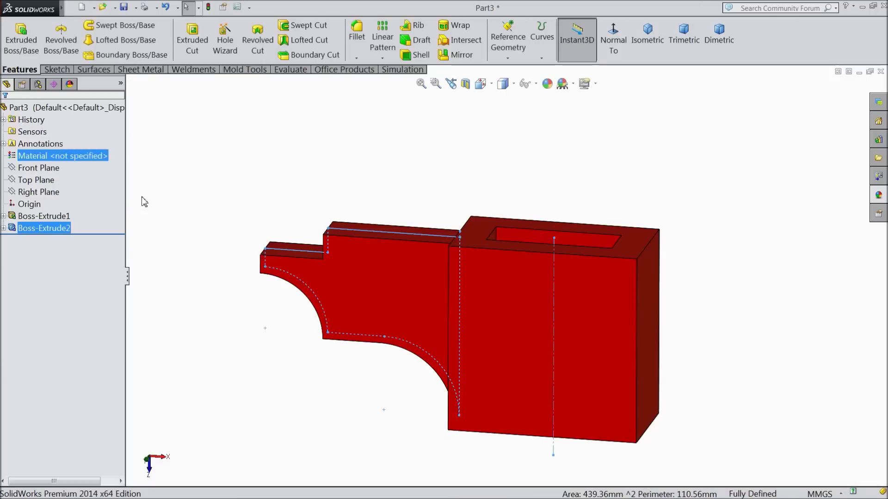
- Start a sketch on the upper face of the low step at the arm's free end and view it square-on
{"action": "middle_click_drag", "start_coordinate": [192, 225], "coordinate": [218, 277]}
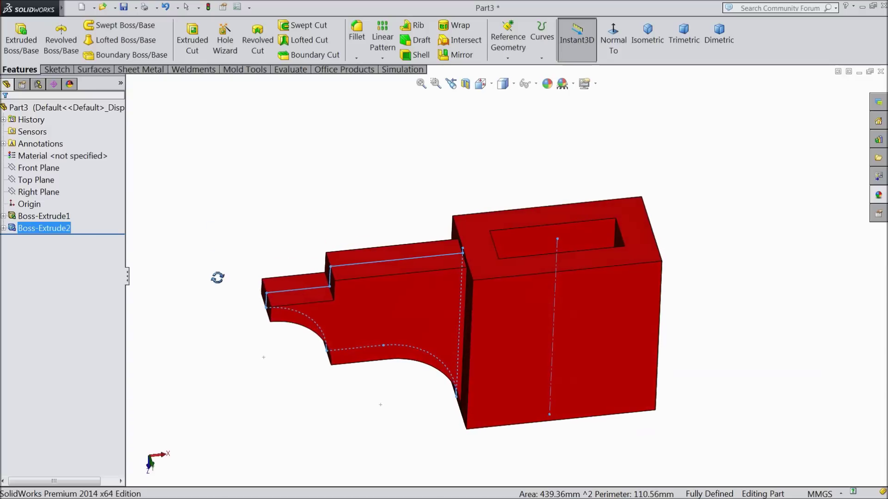
{"action": "left_click", "coordinate": [304, 301]}
{"action": "left_click", "coordinate": [341, 272]}
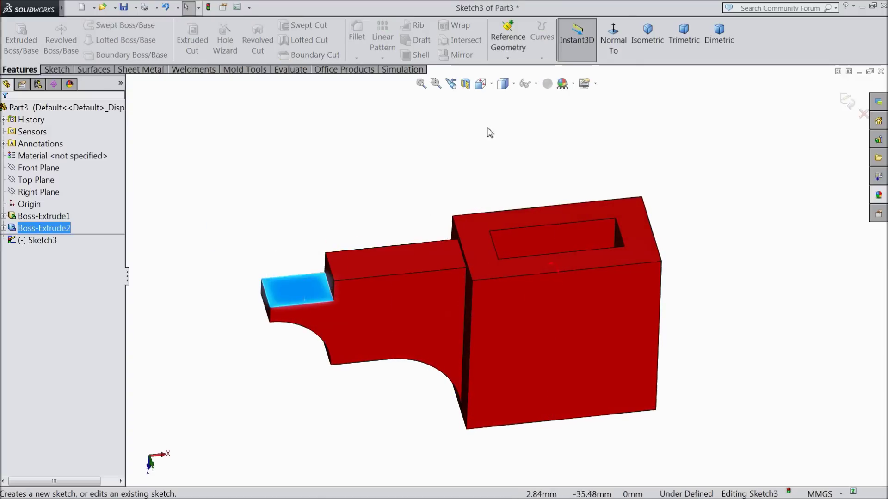
{"action": "left_click", "coordinate": [608, 43]}
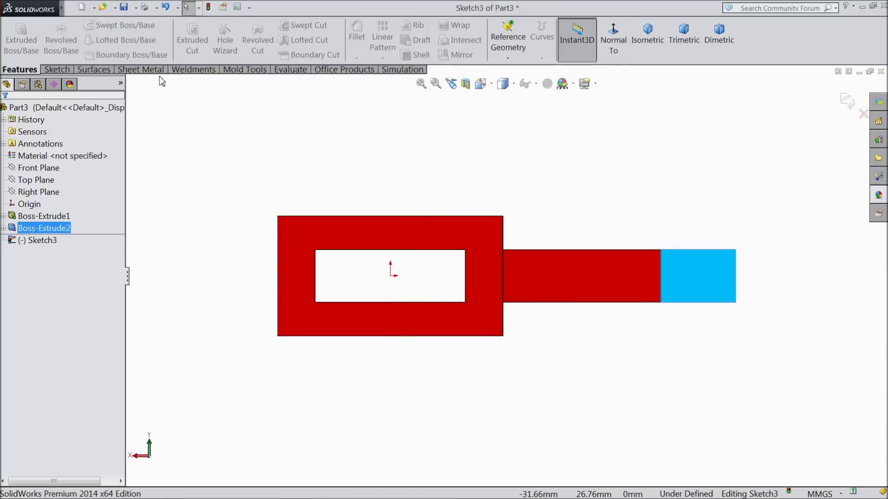
- Draw a horizontal centerline about 14 mm long from the midpoint of the step's inner edge out past the arm's free end
{"action": "left_click", "coordinate": [56, 71]}
{"action": "left_click", "coordinate": [91, 26]}
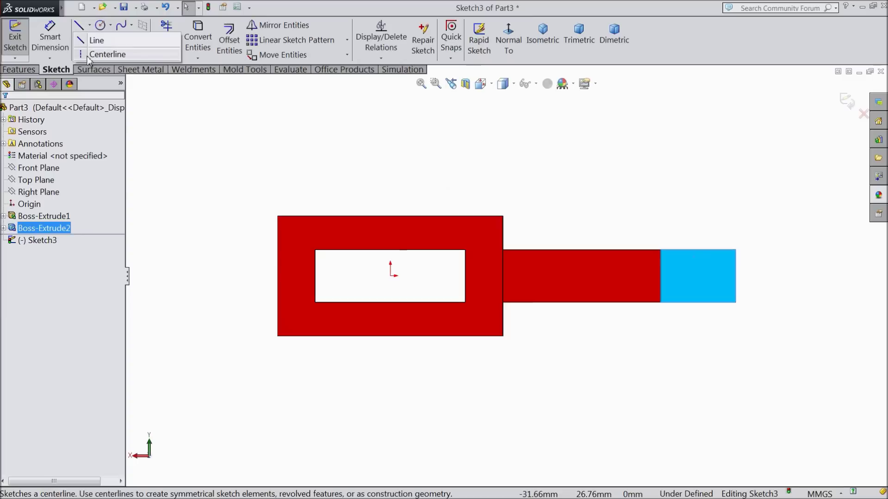
{"action": "left_click", "coordinate": [97, 54]}
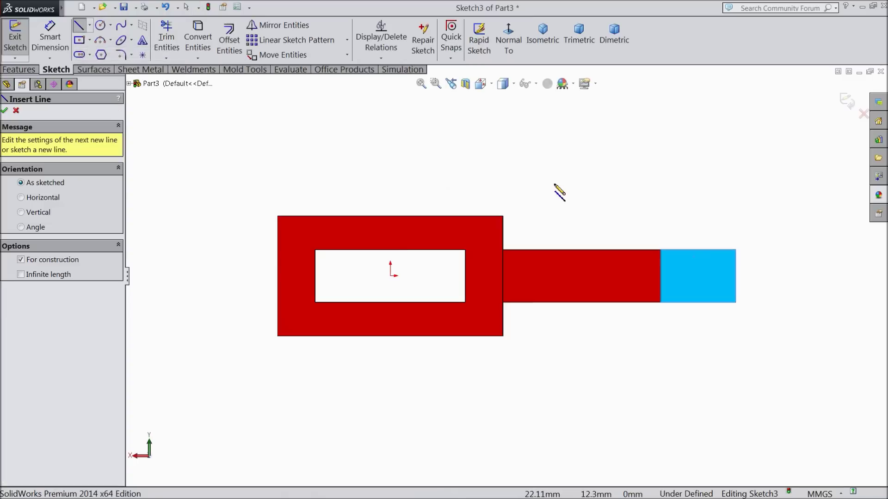
{"action": "left_click", "coordinate": [660, 276]}
{"action": "left_click", "coordinate": [770, 276]}
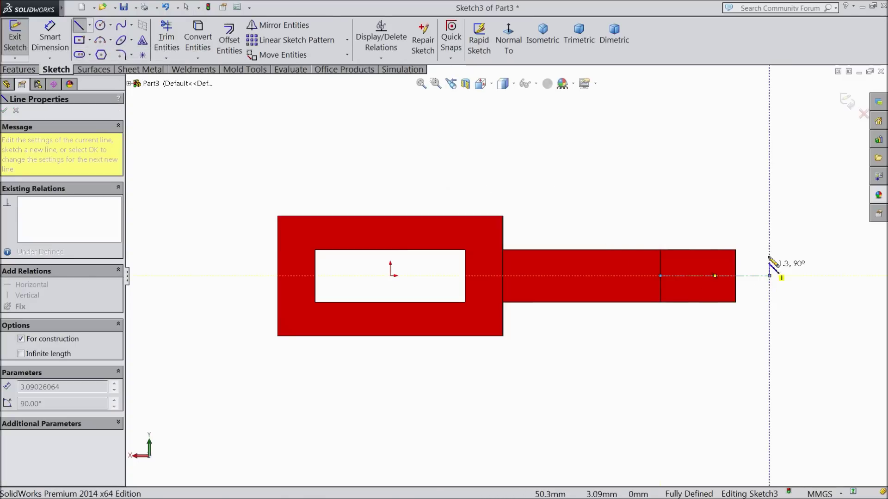
{"action": "right_click", "coordinate": [770, 275]}
{"action": "left_click", "coordinate": [788, 90]}
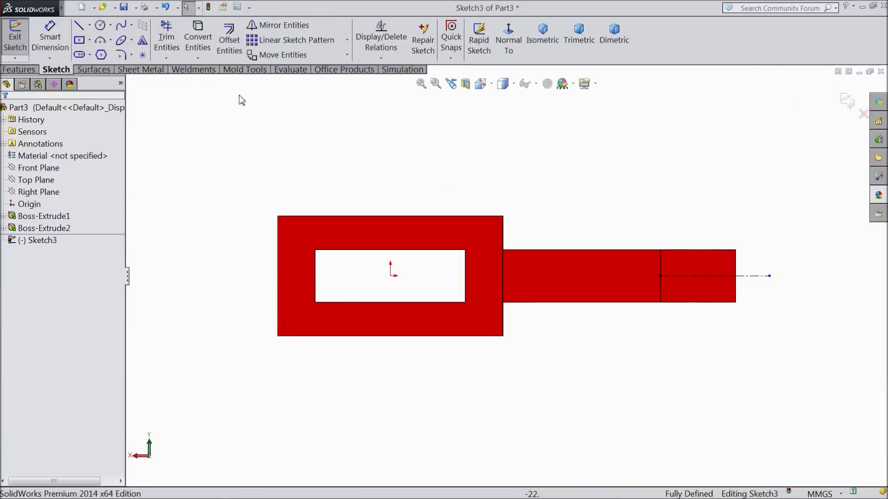
- Draw a corner rectangle about 15 by 24 mm around the arm's end and make its horizontal edges symmetric about the centerline
{"action": "left_click", "coordinate": [90, 40]}
{"action": "left_click", "coordinate": [98, 56]}
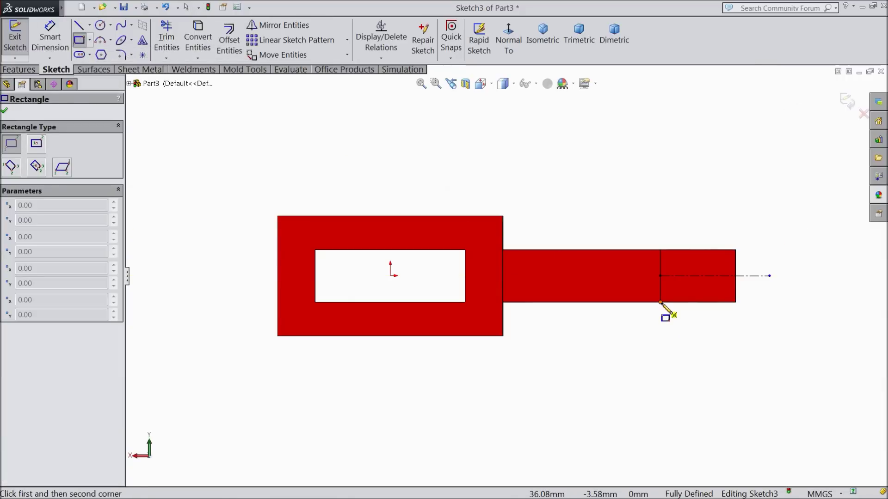
{"action": "left_click", "coordinate": [661, 336]}
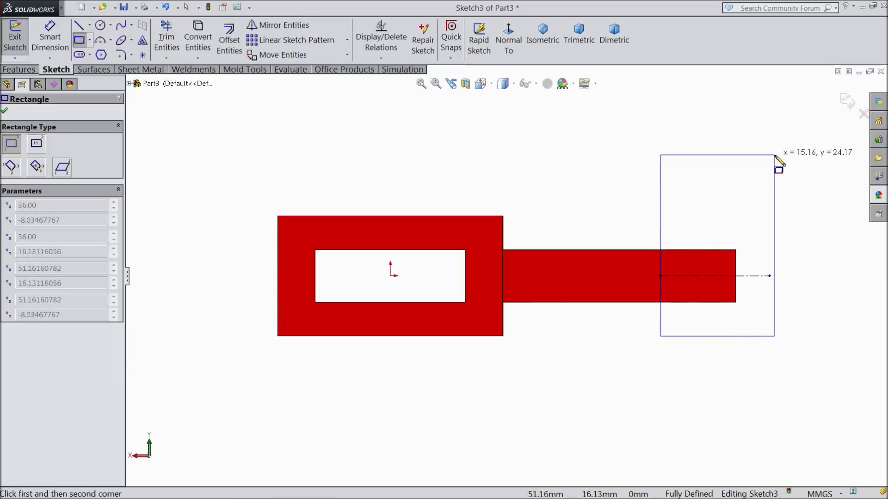
{"action": "left_click", "coordinate": [774, 155]}
{"action": "right_click", "coordinate": [397, 111]}
{"action": "left_click", "coordinate": [416, 117]}
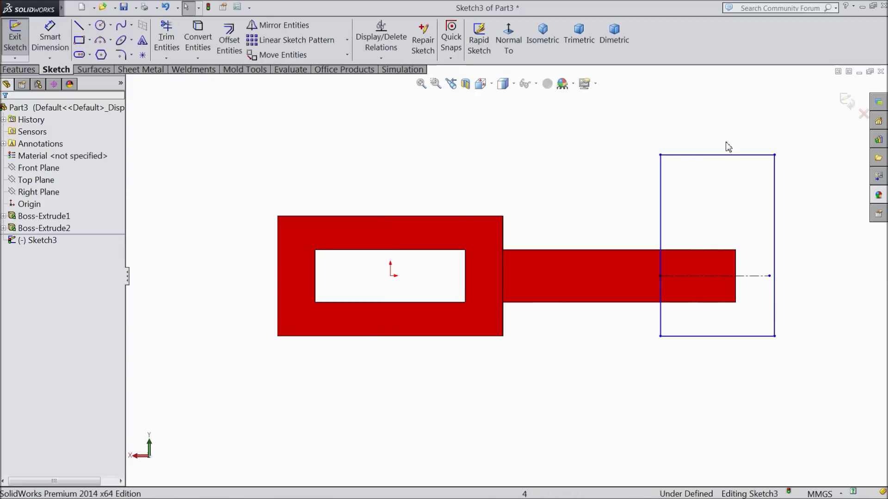
{"action": "left_click_drag", "start_coordinate": [727, 189], "coordinate": [694, 383]}
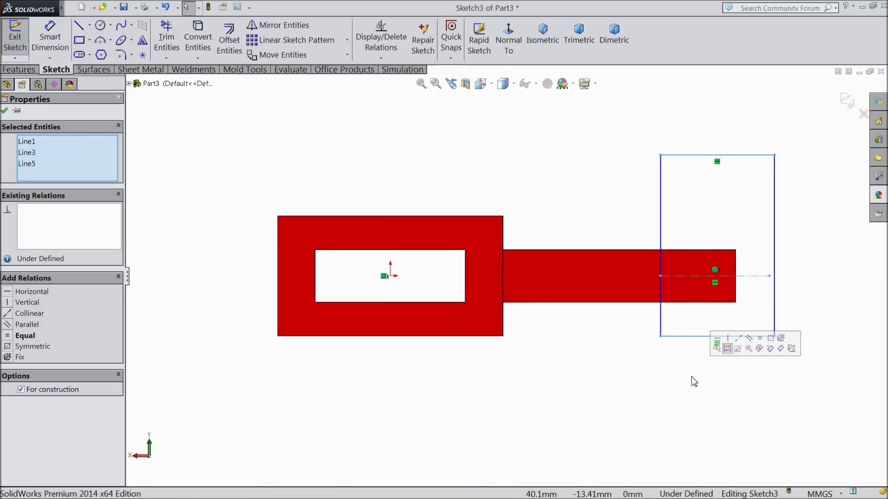
{"action": "left_click", "coordinate": [772, 346]}
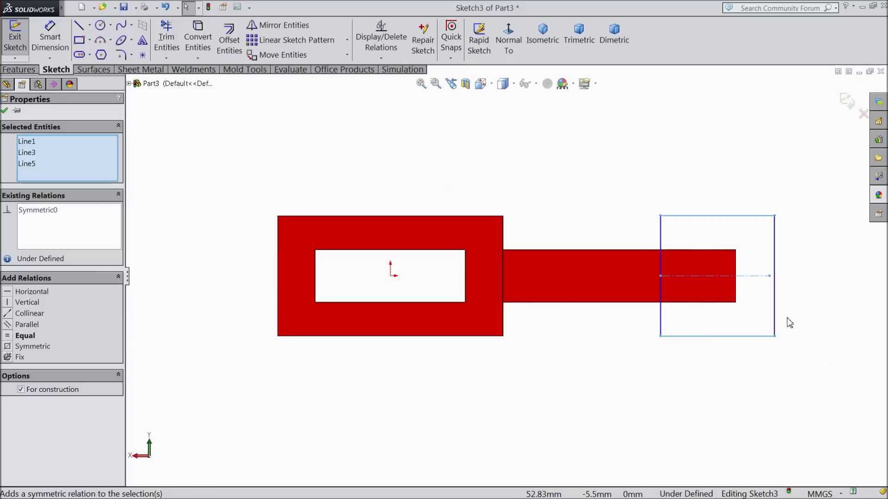
- Dimension the rectangle's outer vertical edge to 30 mm
{"action": "scroll", "coordinate": [789, 323], "scroll_direction": "down", "scroll_amount": 3}
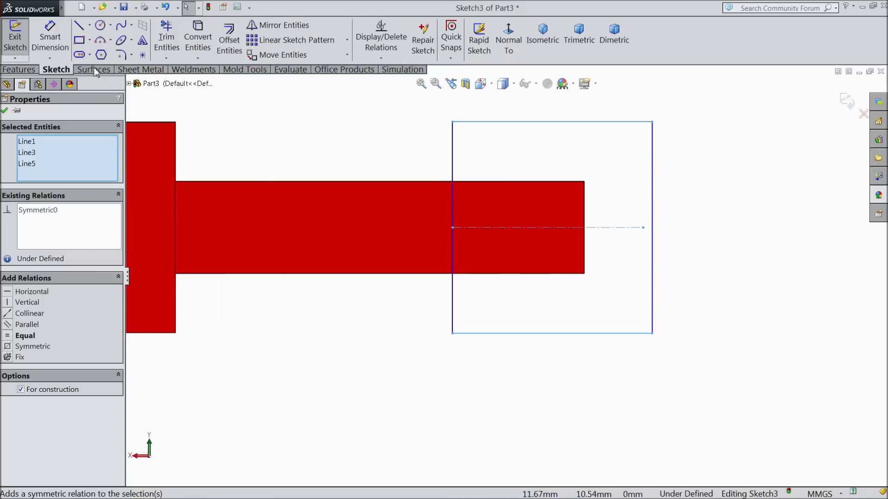
{"action": "left_click", "coordinate": [50, 35]}
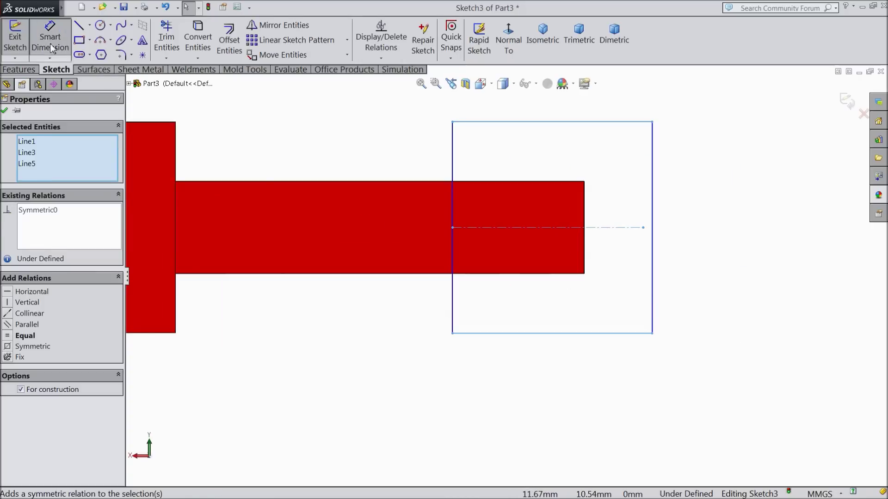
{"action": "left_click", "coordinate": [652, 200]}
{"action": "left_click", "coordinate": [687, 217]}
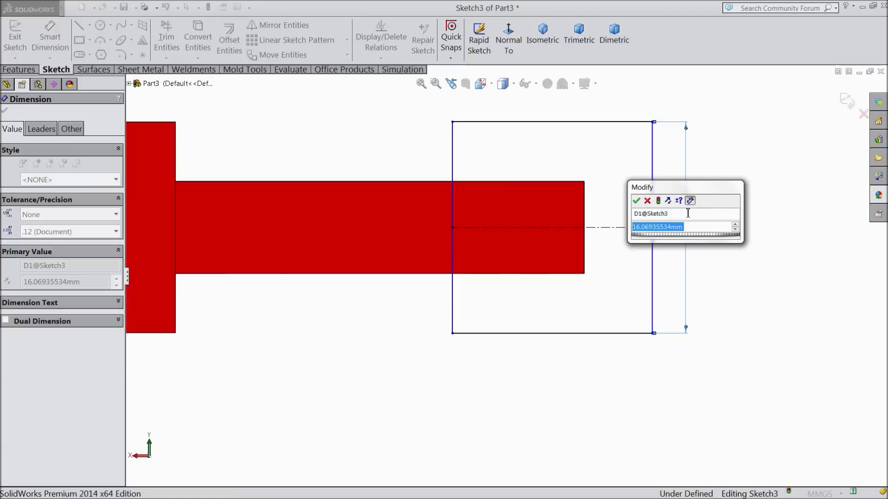
{"action": "type", "text": "30"}
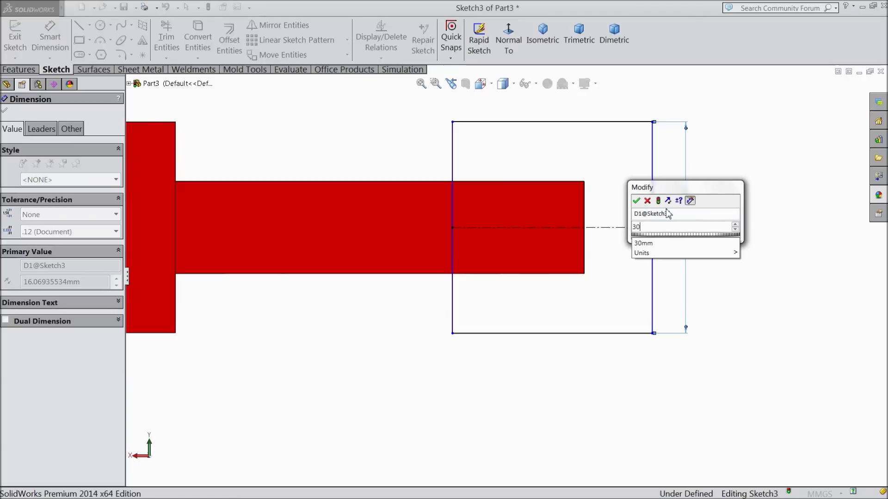
{"action": "left_click", "coordinate": [637, 201]}
- Dimension the rectangle's lower horizontal edge to 20 mm and finish dimensioning
{"action": "scroll", "coordinate": [531, 307], "scroll_direction": "up", "scroll_amount": 3}
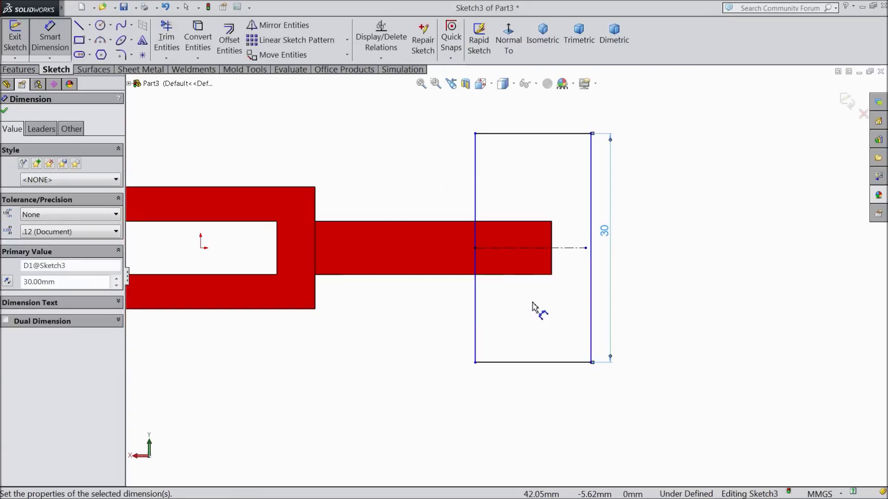
{"action": "left_click", "coordinate": [538, 363]}
{"action": "left_click", "coordinate": [535, 387]}
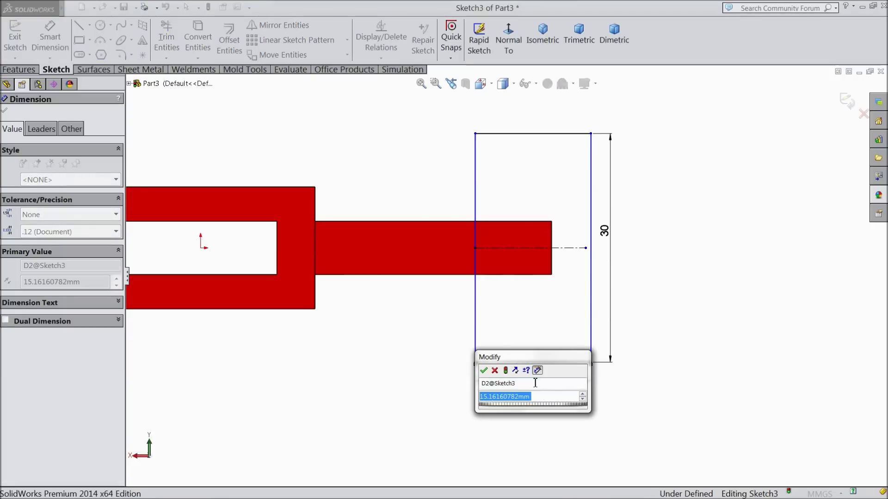
{"action": "type", "text": "20"}
{"action": "left_click", "coordinate": [483, 370]}
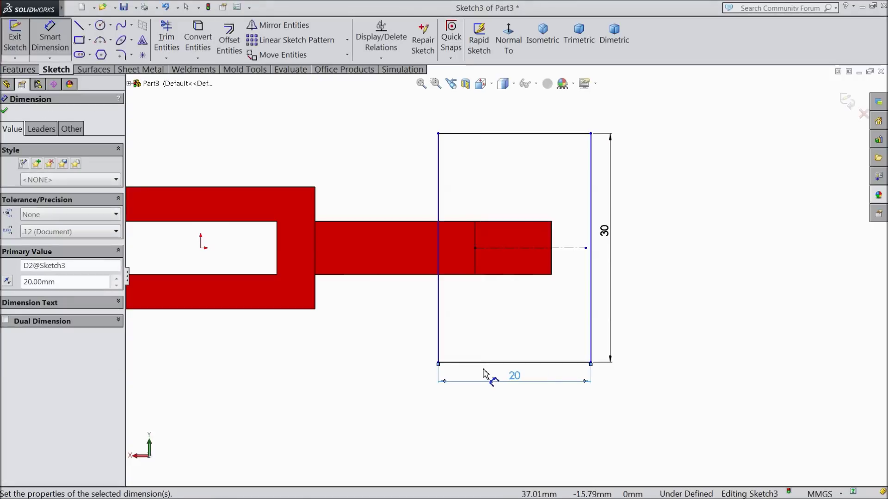
{"action": "left_click", "coordinate": [4, 112]}
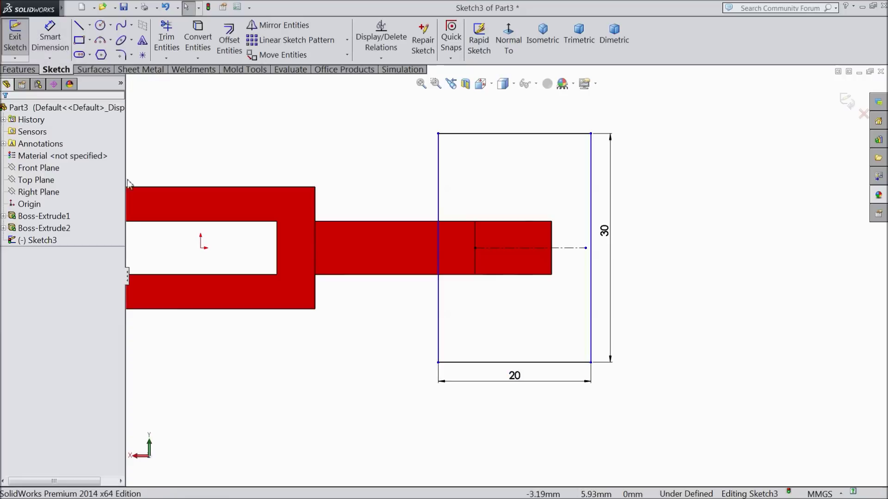
- Make the rectangle's vertical side nearest the forked body collinear with the vertical edge on the arm
{"action": "left_click", "coordinate": [476, 264]}
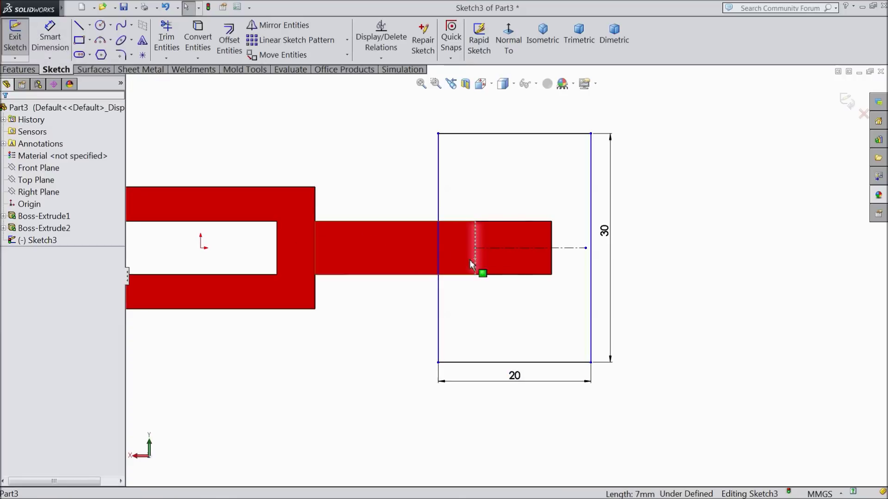
{"action": "left_click", "coordinate": [438, 299], "text": "ctrl"}
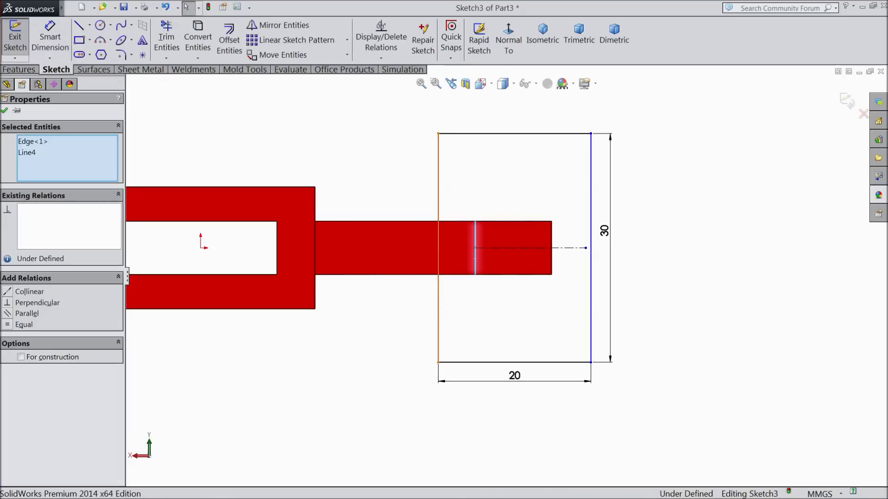
{"action": "left_click", "coordinate": [462, 250]}
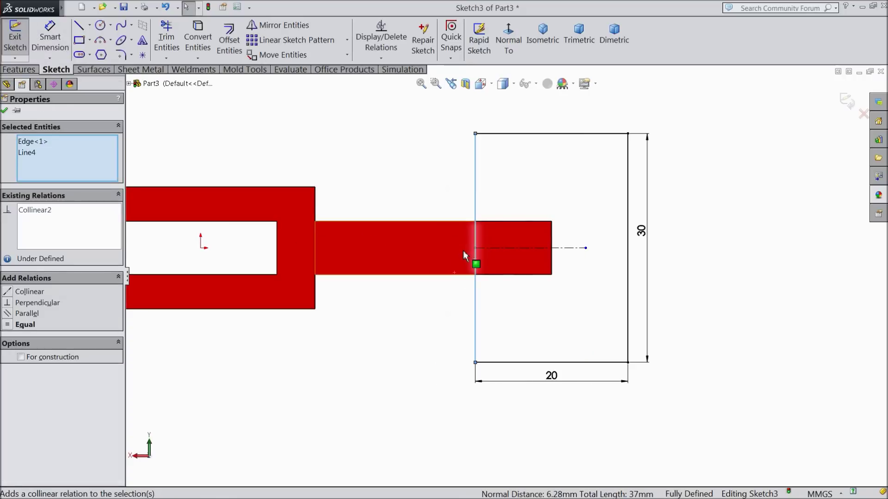
{"action": "left_click", "coordinate": [4, 112]}
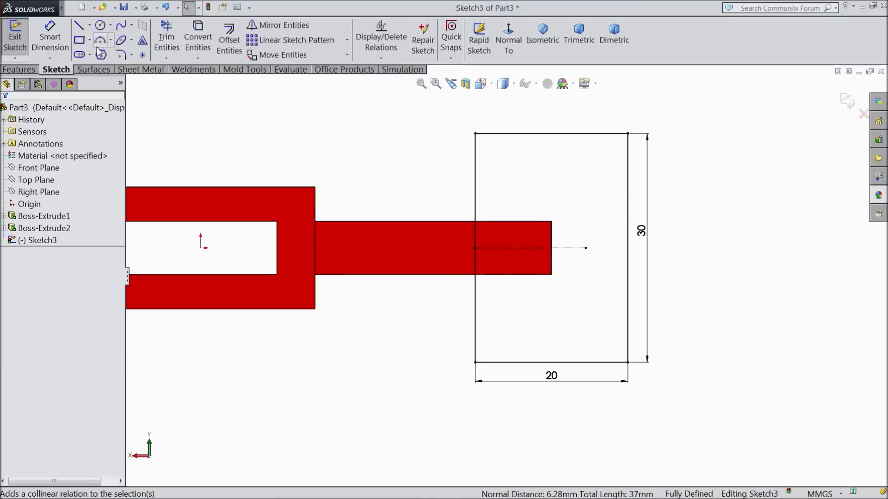
- Draw a circle of about 3.9 mm radius centred on the rectangle's lower-right corner
{"action": "left_click", "coordinate": [121, 56]}
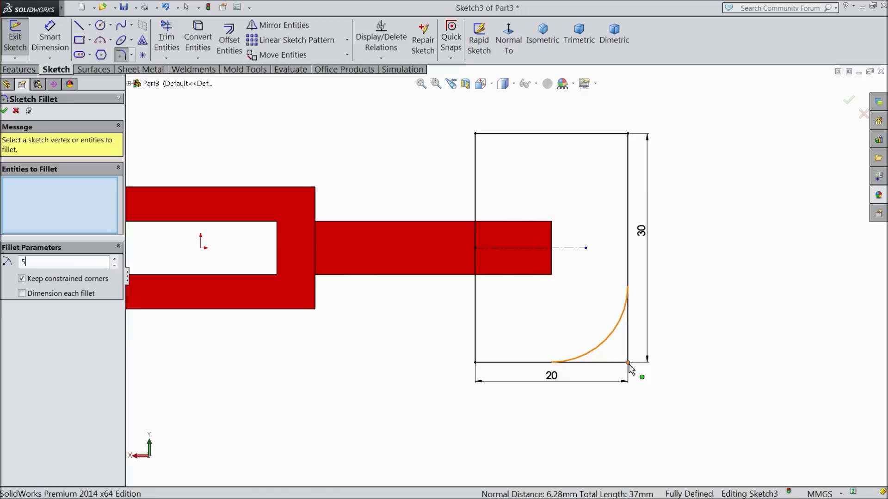
{"action": "left_click", "coordinate": [16, 110]}
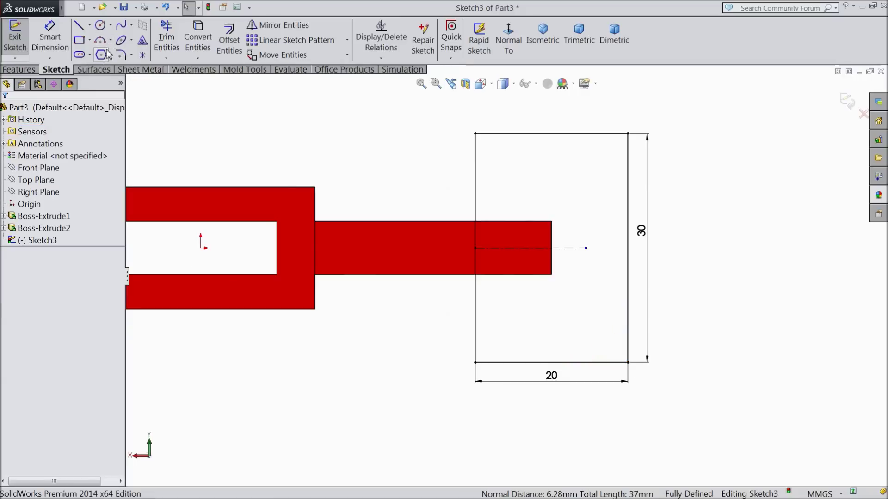
{"action": "left_click", "coordinate": [100, 26]}
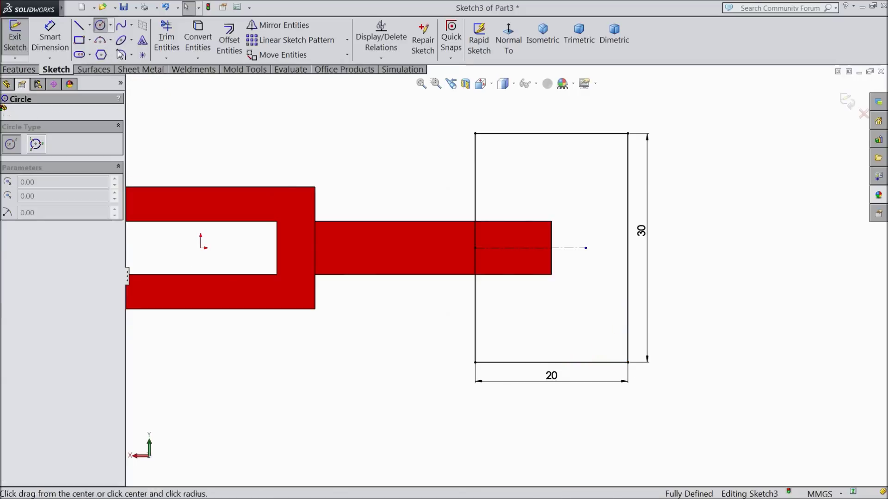
{"action": "left_click", "coordinate": [627, 362]}
{"action": "left_click", "coordinate": [606, 343]}
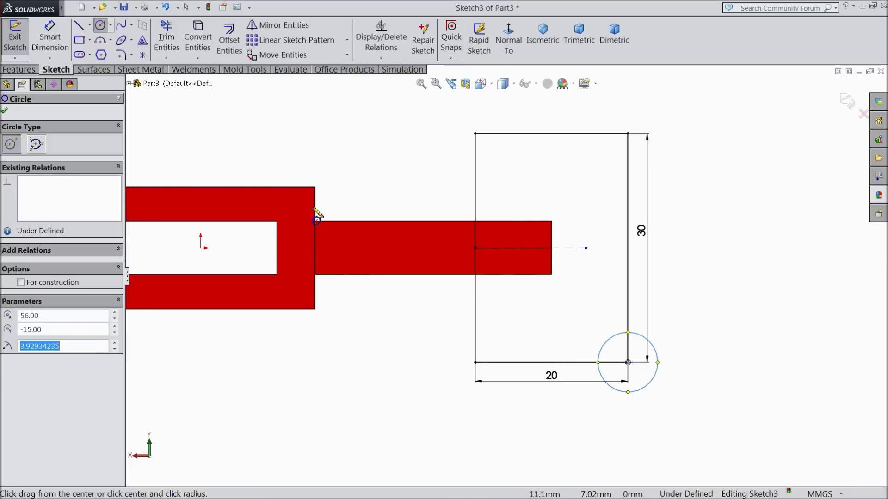
- Dimension the corner circle to a diameter of 10 mm
{"action": "left_click", "coordinate": [50, 36]}
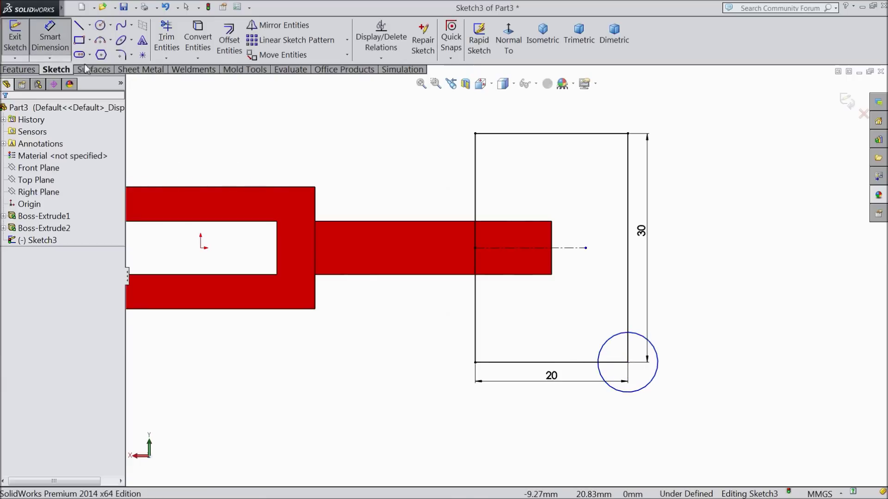
{"action": "left_click", "coordinate": [657, 367]}
{"action": "left_click", "coordinate": [692, 371]}
{"action": "type", "text": "10"}
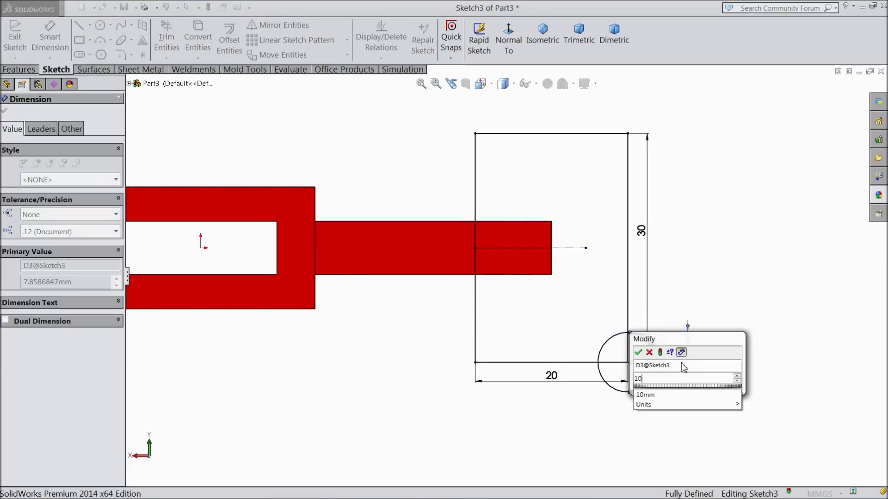
{"action": "left_click", "coordinate": [639, 354]}
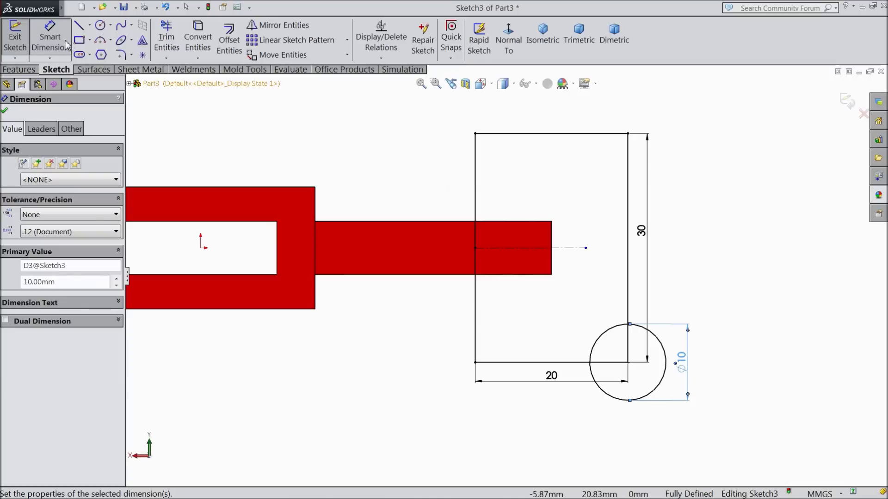
- Trim the circle's outer portion and the two line ends inside it, leaving a concave quarter arc at the rectangle's corner
{"action": "left_click", "coordinate": [167, 43]}
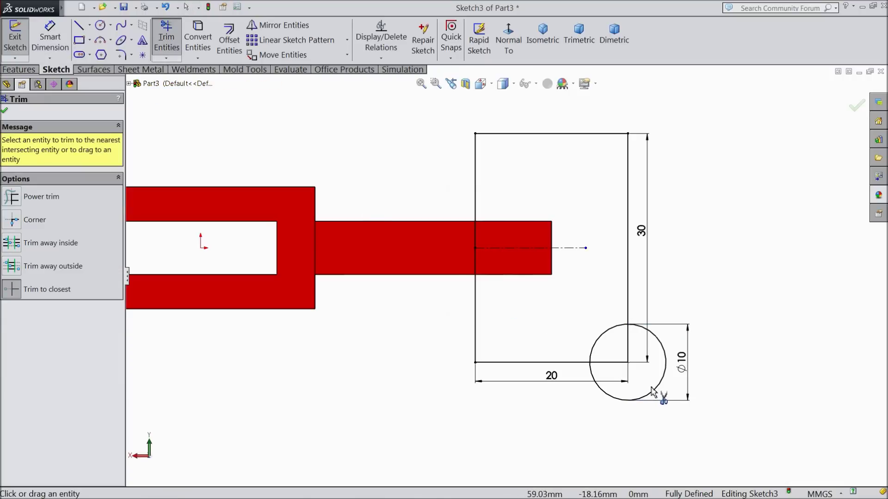
{"action": "left_click", "coordinate": [653, 392]}
{"action": "left_click", "coordinate": [622, 363]}
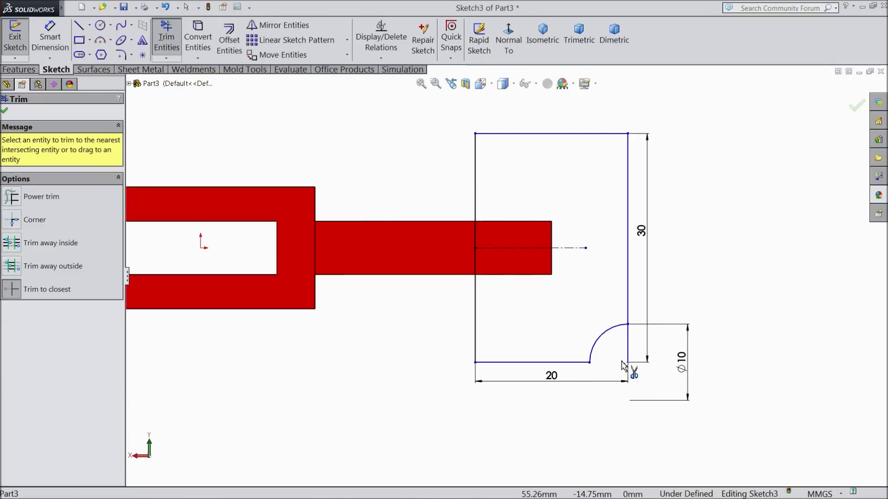
{"action": "left_click", "coordinate": [625, 356]}
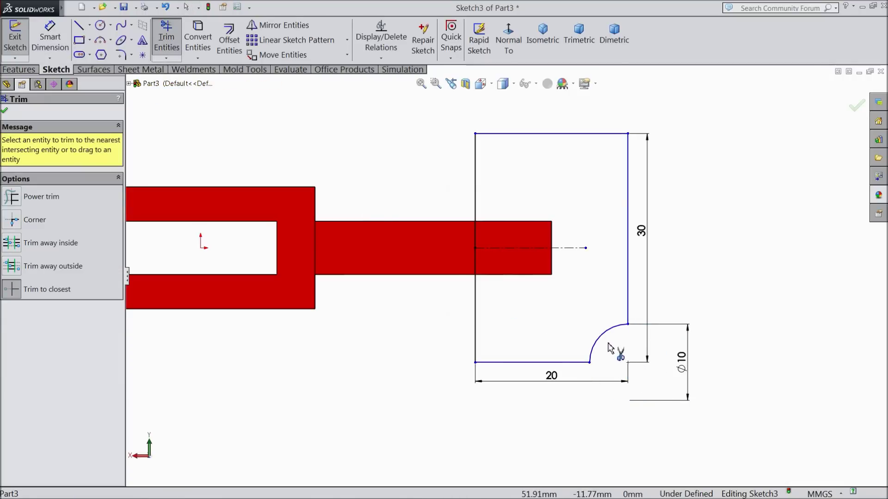
{"action": "left_click", "coordinate": [5, 112]}
- Extrude the notched rectangular profile as a blind boss 10 mm deep, merged with the existing body
{"action": "left_click", "coordinate": [18, 70]}
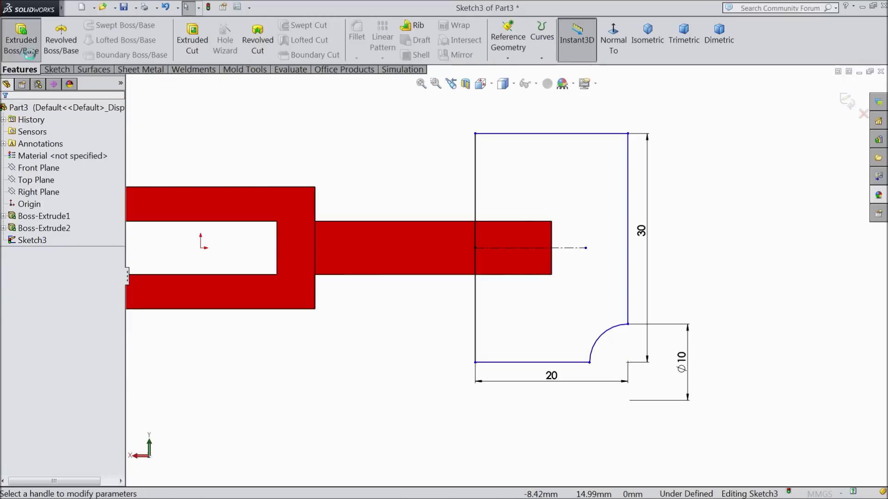
{"action": "type", "text": "10"}
{"action": "key", "text": "Return"}
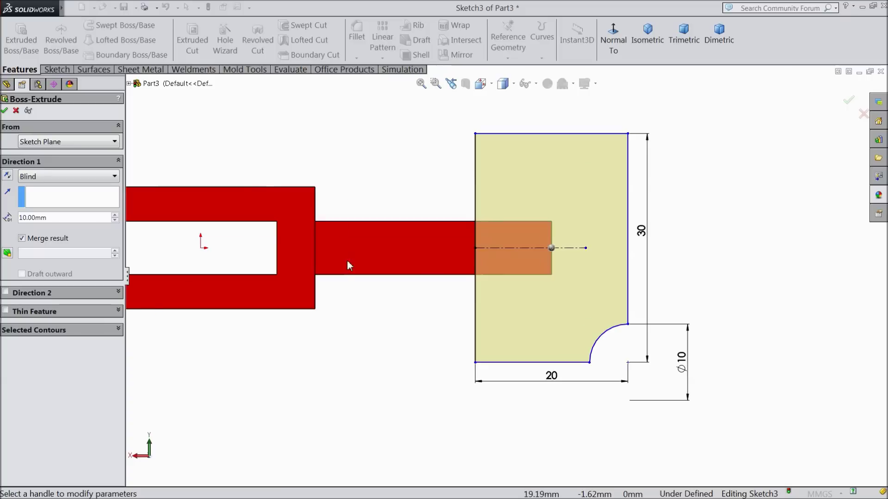
{"action": "scroll", "coordinate": [390, 317], "scroll_direction": "down", "scroll_amount": 2}
{"action": "middle_click_drag", "start_coordinate": [390, 317], "coordinate": [385, 192]}
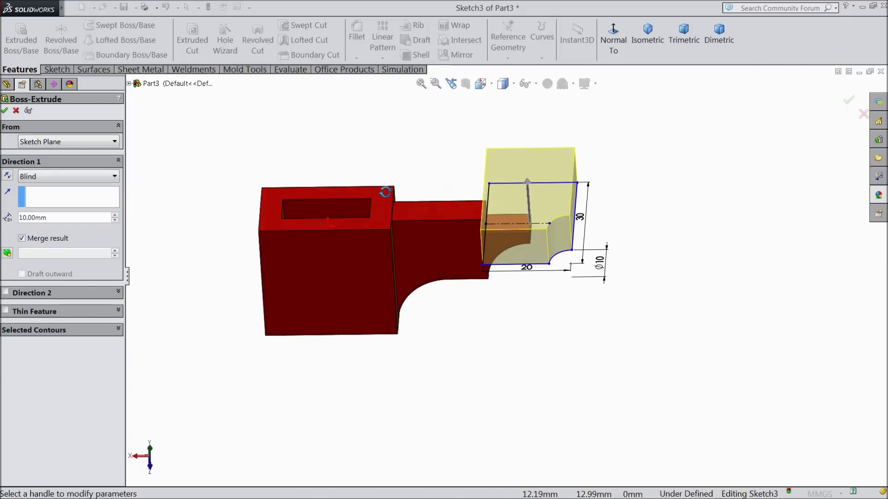
{"action": "scroll", "coordinate": [511, 238], "scroll_direction": "down", "scroll_amount": 3}
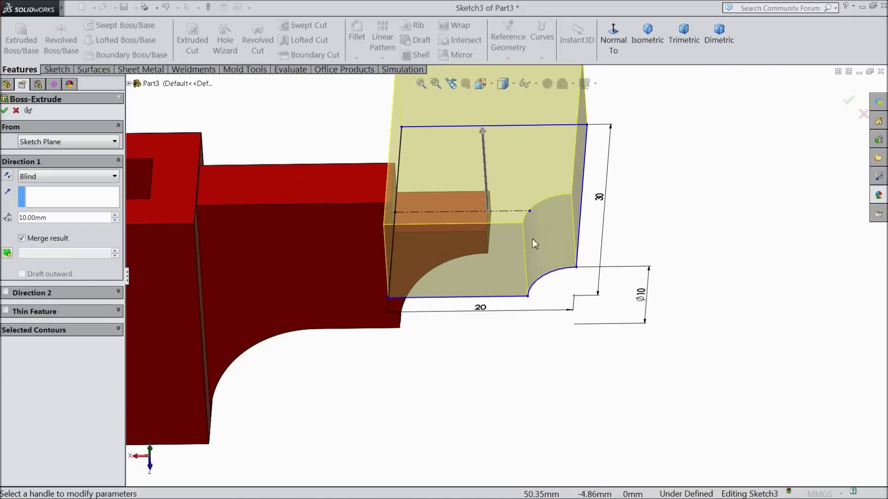
{"action": "left_click", "coordinate": [4, 112]}
- Start a sketch on the new block's end face that faces the forked body, and view it straight on
{"action": "scroll", "coordinate": [260, 181], "scroll_direction": "up", "scroll_amount": 5}
{"action": "middle_click_drag", "start_coordinate": [291, 170], "coordinate": [356, 150]}
{"action": "left_click", "coordinate": [478, 258]}
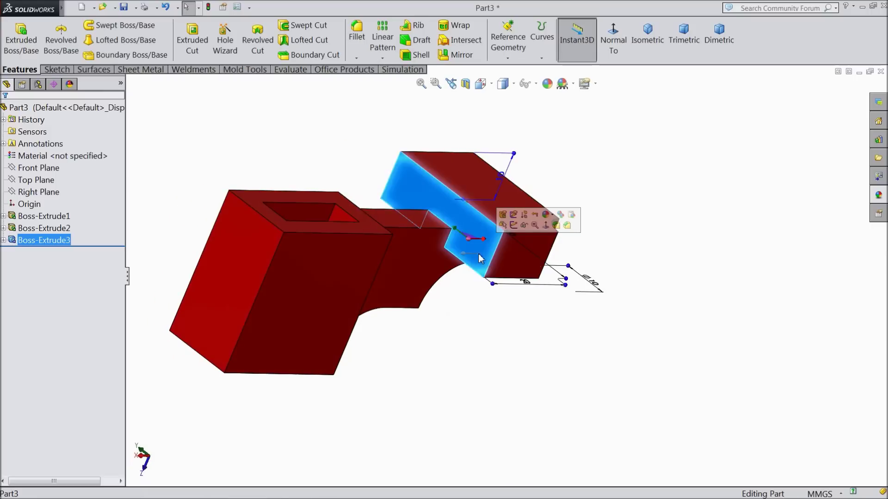
{"action": "left_click", "coordinate": [513, 225]}
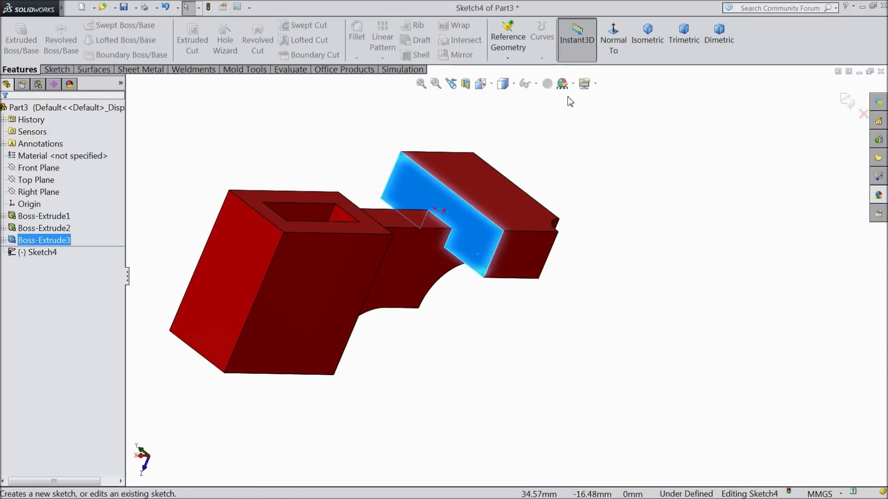
{"action": "left_click", "coordinate": [612, 45]}
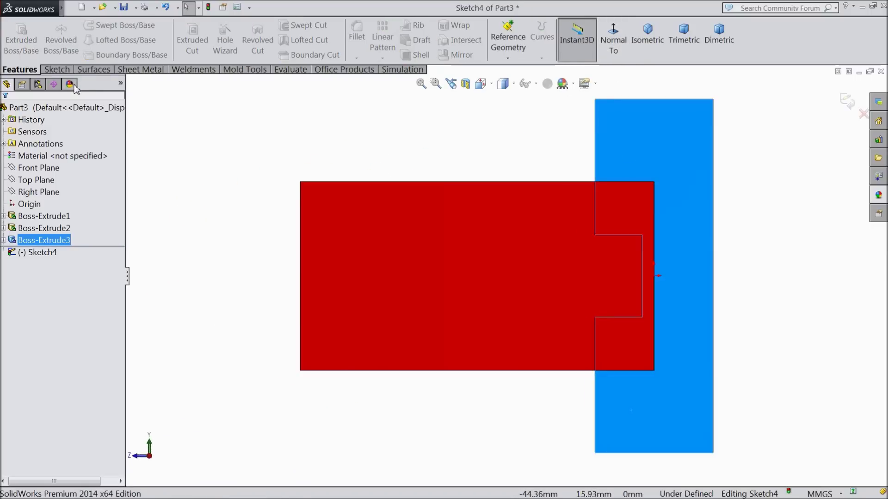
- Draw two circles centred on the face's upper-left and lower-left corners, with radii of about 3.2 mm and 4.5 mm
{"action": "left_click", "coordinate": [57, 70]}
{"action": "left_click", "coordinate": [101, 25]}
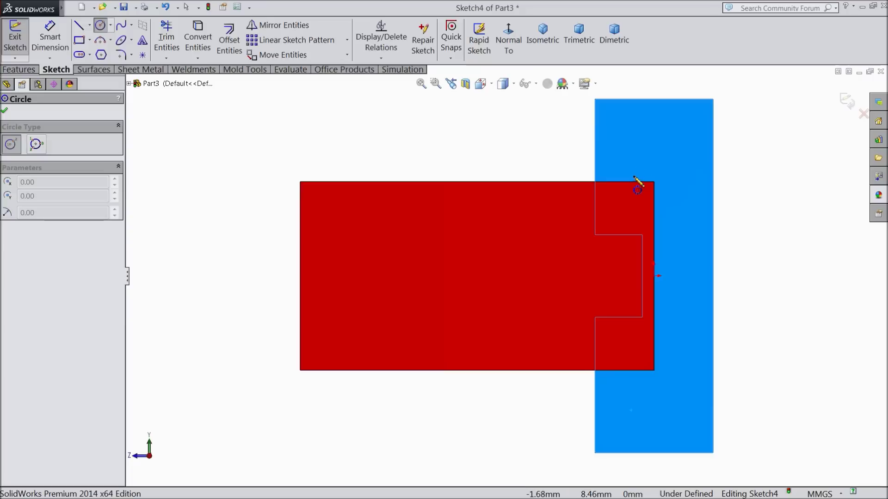
{"action": "left_click_drag", "start_coordinate": [595, 99], "coordinate": [620, 139]}
{"action": "key", "text": "z"}
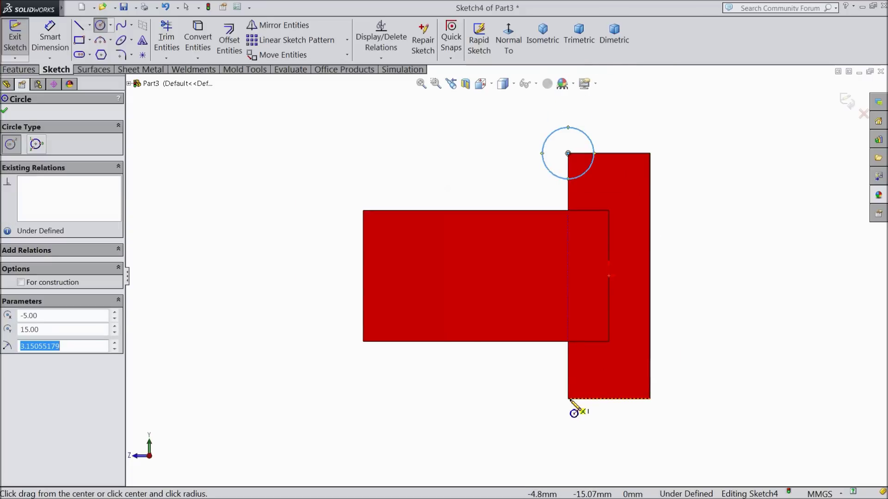
{"action": "left_click_drag", "start_coordinate": [567, 398], "coordinate": [541, 374]}
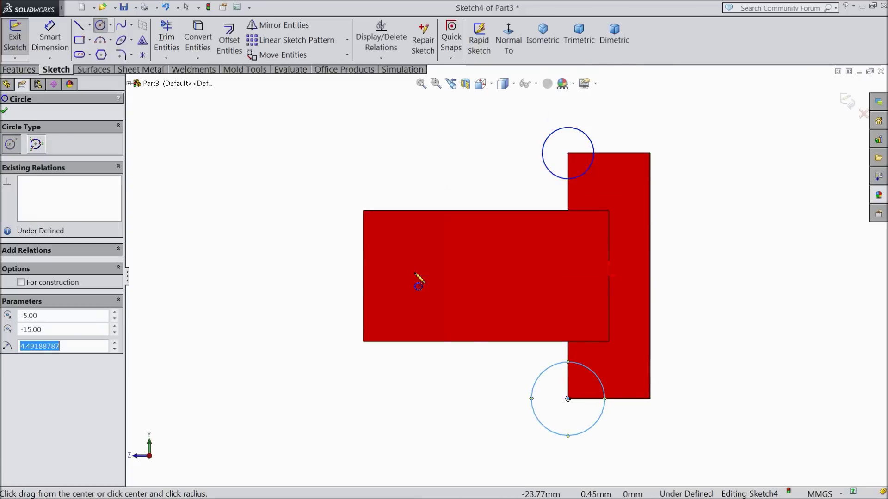
- Dimension both the lower and the upper corner circles to a diameter of 10 mm
{"action": "left_click", "coordinate": [50, 37]}
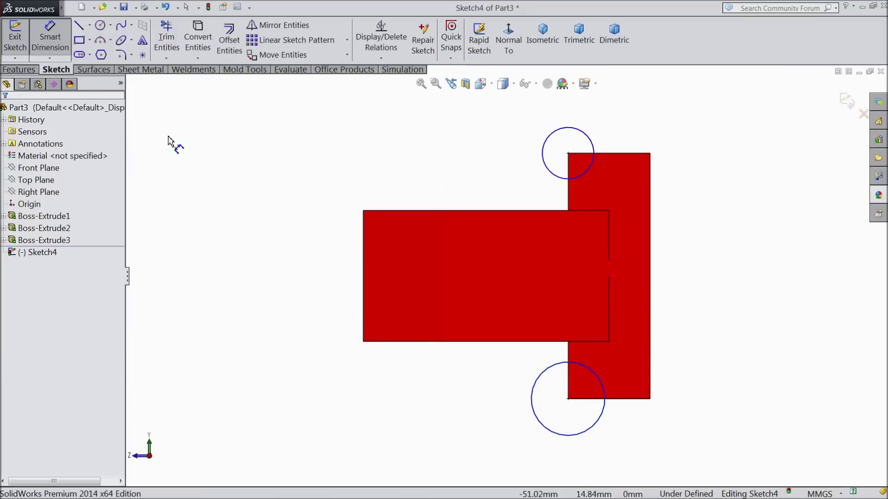
{"action": "left_click", "coordinate": [535, 406]}
{"action": "left_click", "coordinate": [491, 398]}
{"action": "type", "text": "10"}
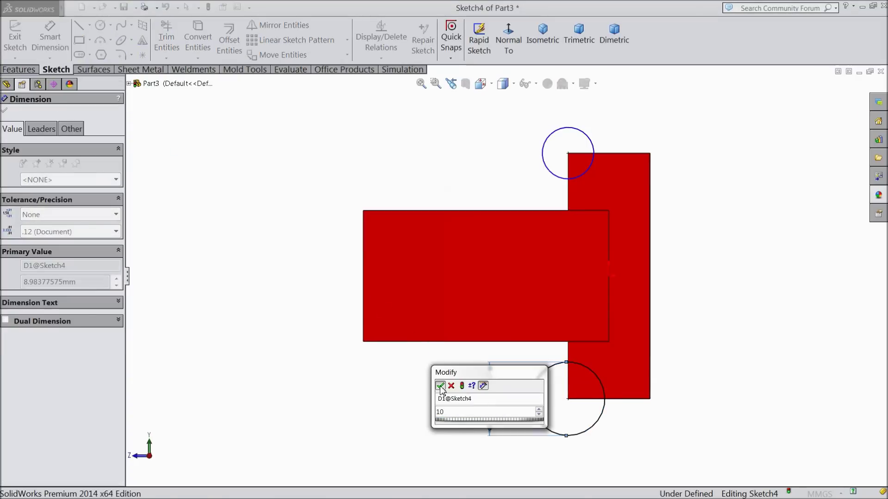
{"action": "key", "text": "Return"}
{"action": "left_click", "coordinate": [544, 162]}
{"action": "left_click", "coordinate": [500, 157]}
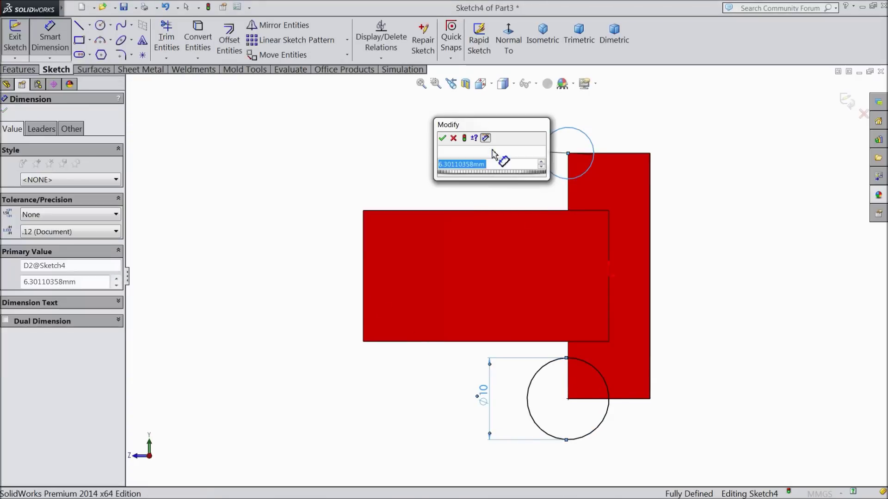
{"action": "type", "text": "10"}
{"action": "left_click", "coordinate": [442, 139]}
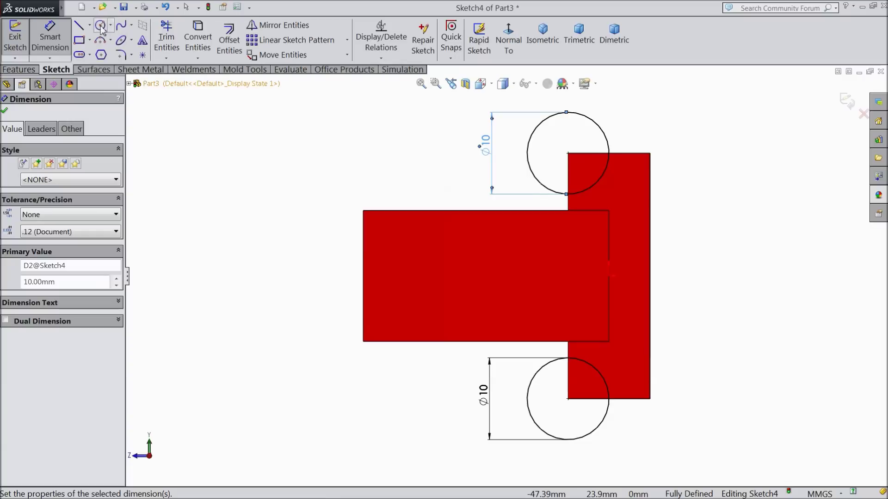
- Convert the block face's upper and lower edges and its two left edge segments into sketch lines
{"action": "left_click", "coordinate": [171, 49]}
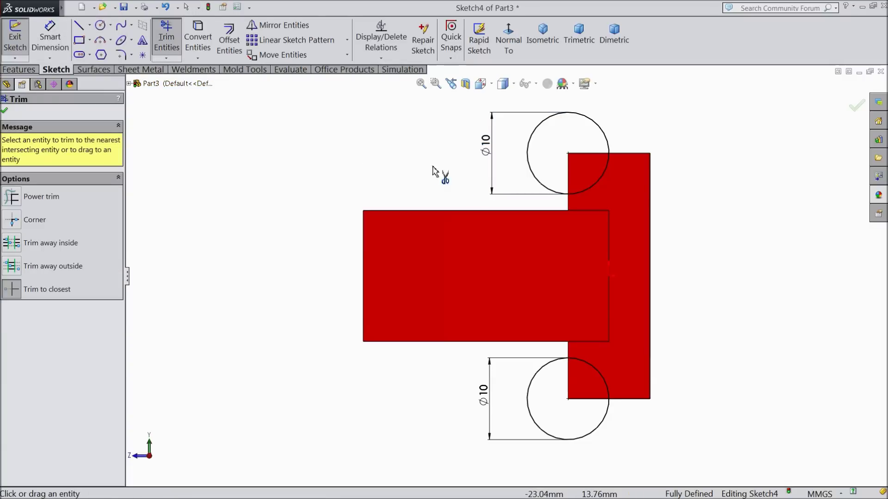
{"action": "left_click", "coordinate": [5, 111]}
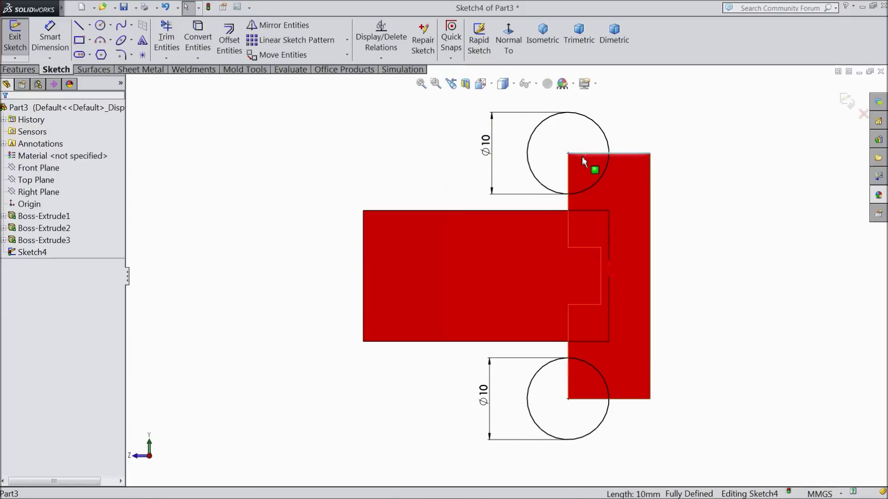
{"action": "left_click", "coordinate": [568, 168], "text": "ctrl"}
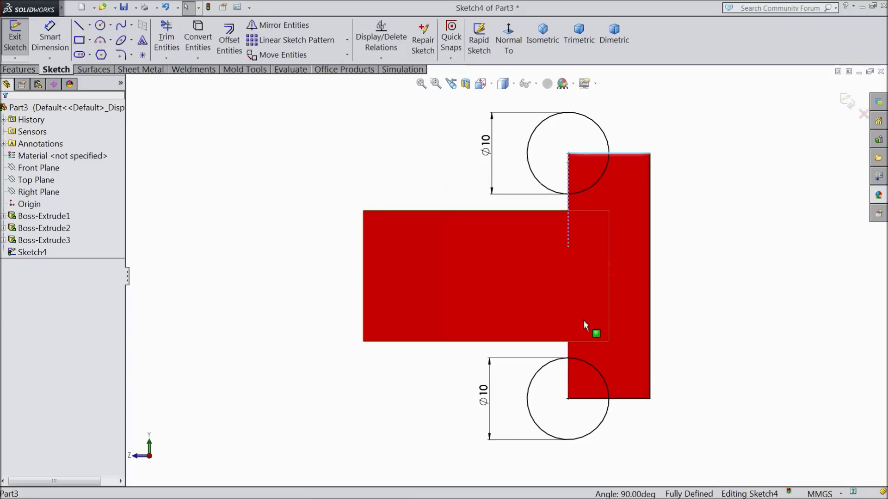
{"action": "left_click", "coordinate": [569, 378], "text": "ctrl"}
{"action": "left_click", "coordinate": [593, 400], "text": "ctrl"}
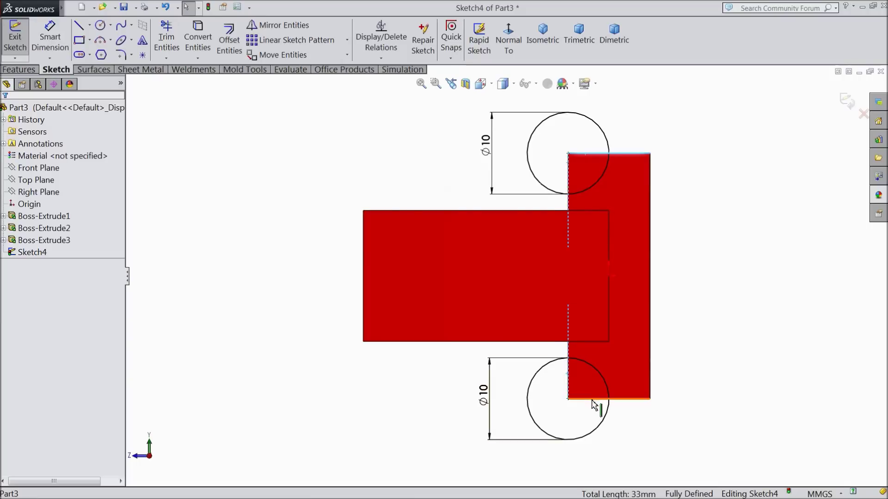
{"action": "left_click", "coordinate": [197, 43]}
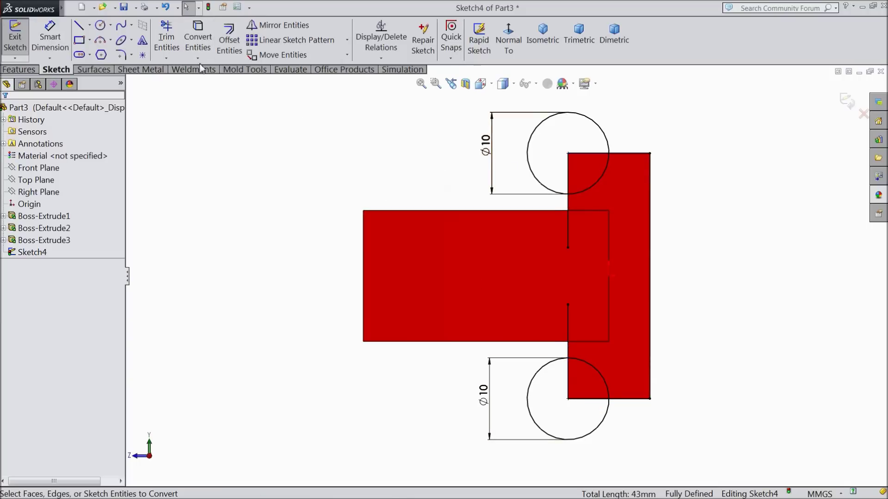
- Trim the two corner circles and the converted edges down to closed quarter-circle profiles inside the block face's corners
{"action": "left_click", "coordinate": [166, 42]}
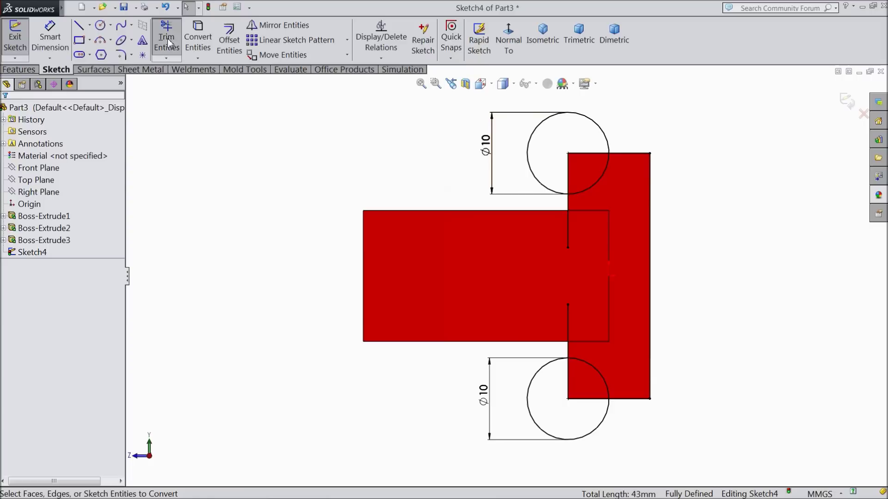
{"action": "left_click", "coordinate": [534, 154]}
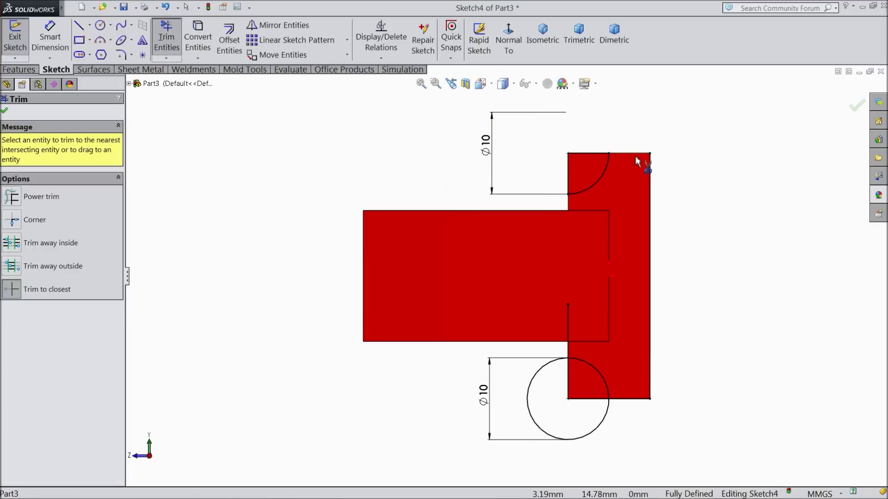
{"action": "left_click", "coordinate": [545, 375]}
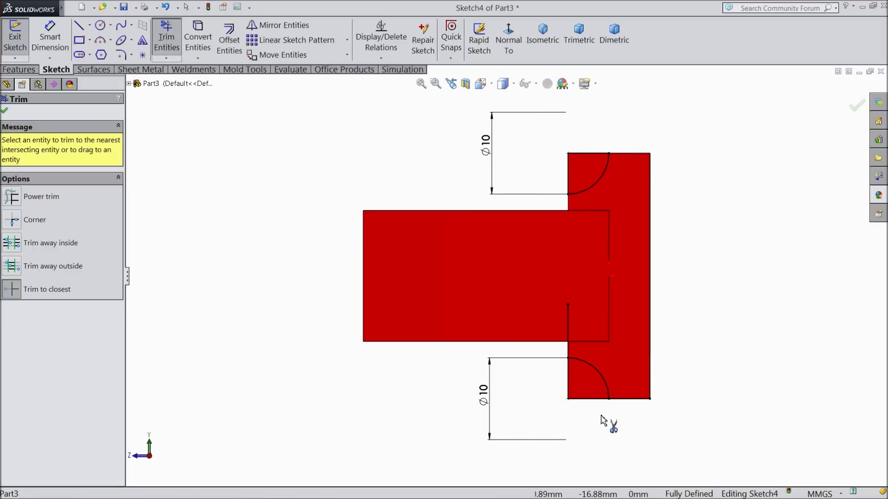
{"action": "left_click", "coordinate": [568, 339]}
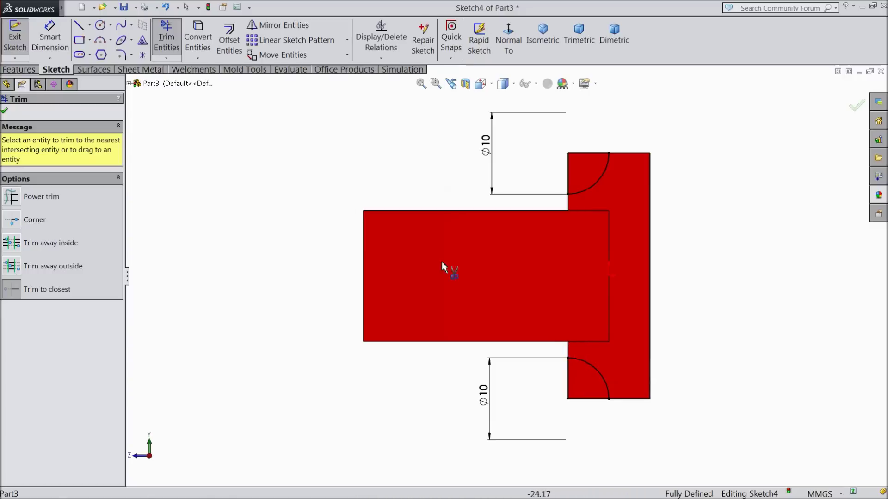
{"action": "left_click", "coordinate": [4, 112]}
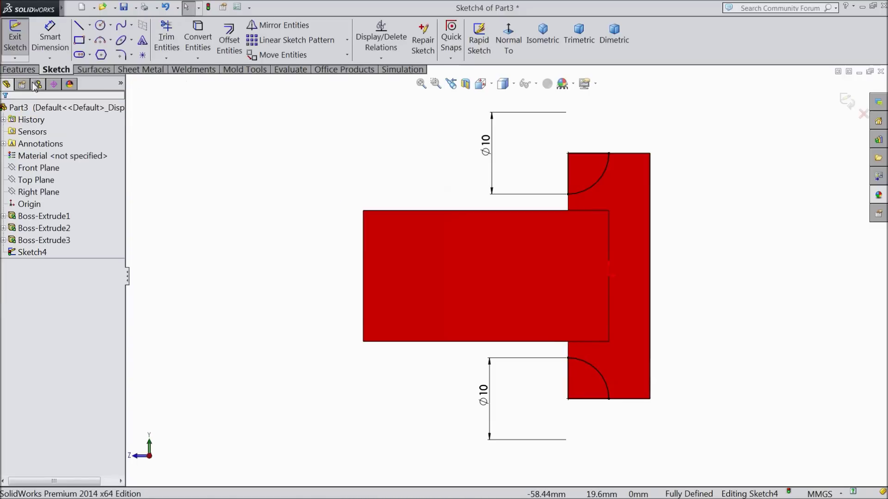
- Cut the two quarter-circle profiles through the whole end block with an Extruded Cut set to Through All
{"action": "left_click", "coordinate": [19, 70]}
{"action": "left_click", "coordinate": [198, 44]}
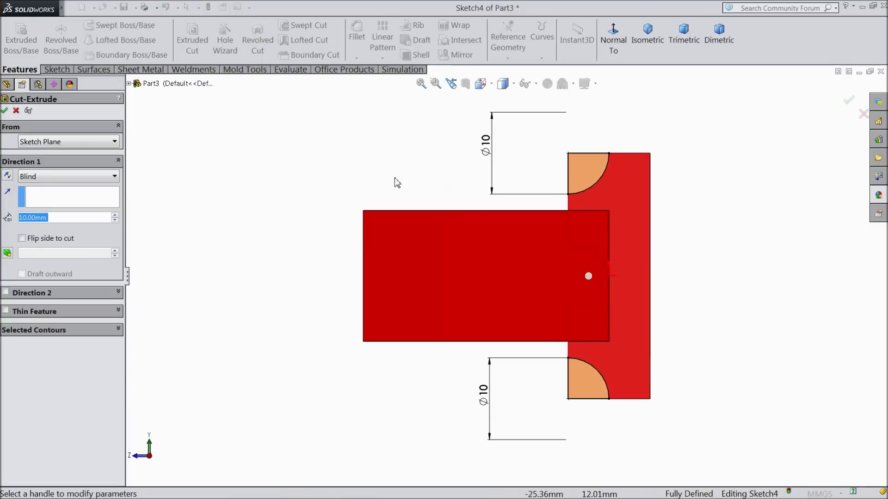
{"action": "left_click", "coordinate": [114, 177]}
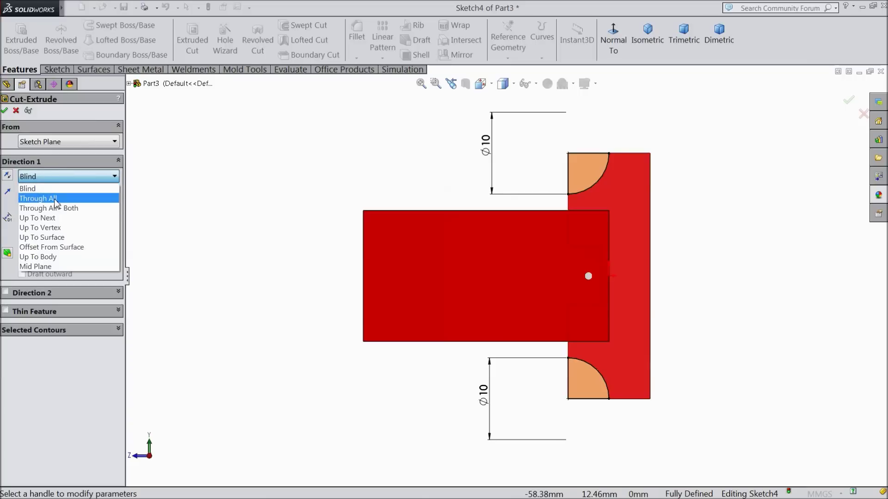
{"action": "left_click", "coordinate": [51, 196]}
{"action": "middle_click_drag", "start_coordinate": [397, 178], "coordinate": [337, 206]}
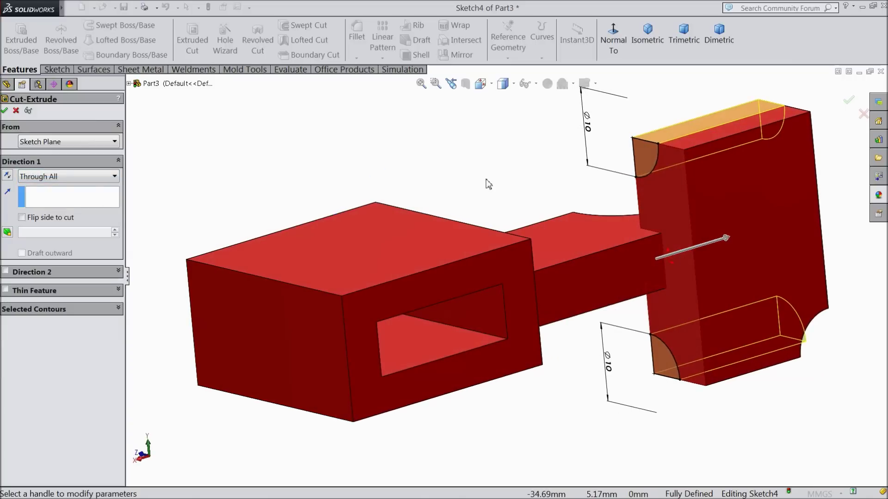
{"action": "scroll", "coordinate": [701, 223], "scroll_direction": "down", "scroll_amount": 3}
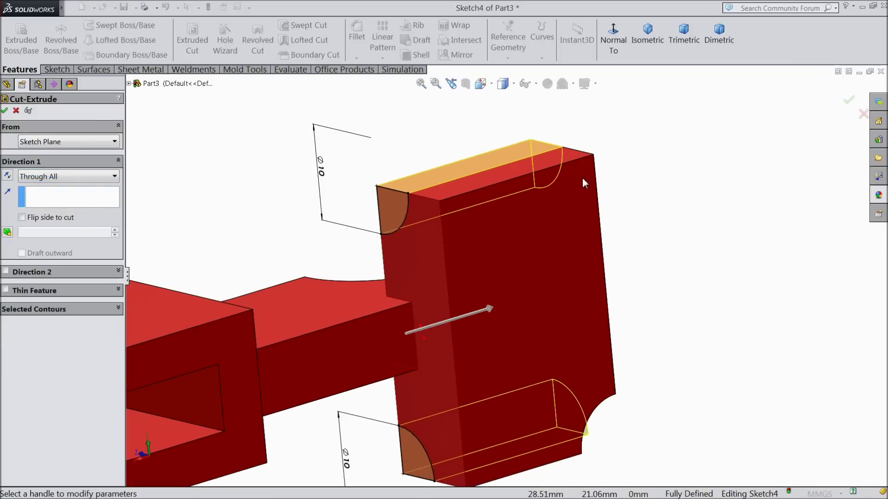
{"action": "left_click", "coordinate": [5, 110]}
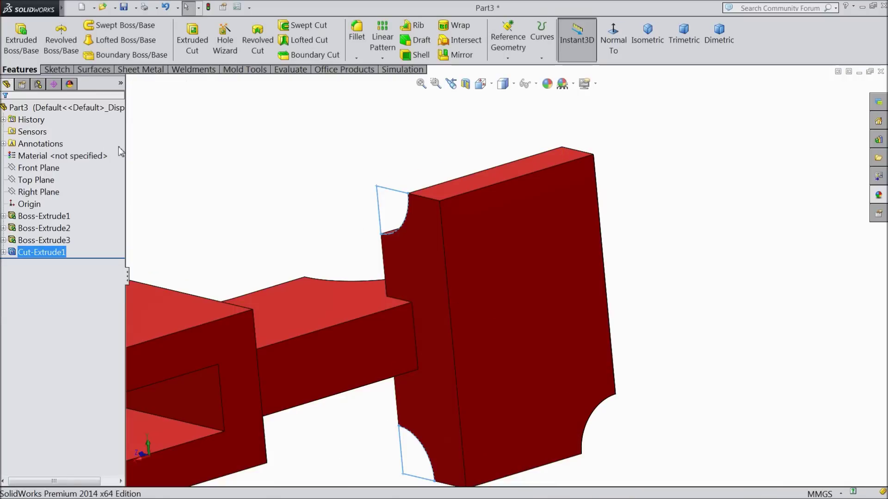
- Examine the end block's rounded corner cuts and the arm from several viewing angles
{"action": "key", "text": "z"}
{"action": "middle_click_drag", "start_coordinate": [322, 215], "coordinate": [302, 134]}
{"action": "left_click", "coordinate": [360, 173]}
{"action": "middle_click_drag", "start_coordinate": [361, 173], "coordinate": [410, 254]}
{"action": "scroll", "coordinate": [461, 277], "scroll_direction": "down", "scroll_amount": 3}
{"action": "middle_click_drag", "start_coordinate": [459, 273], "coordinate": [428, 250]}
{"action": "left_click", "coordinate": [573, 84]}
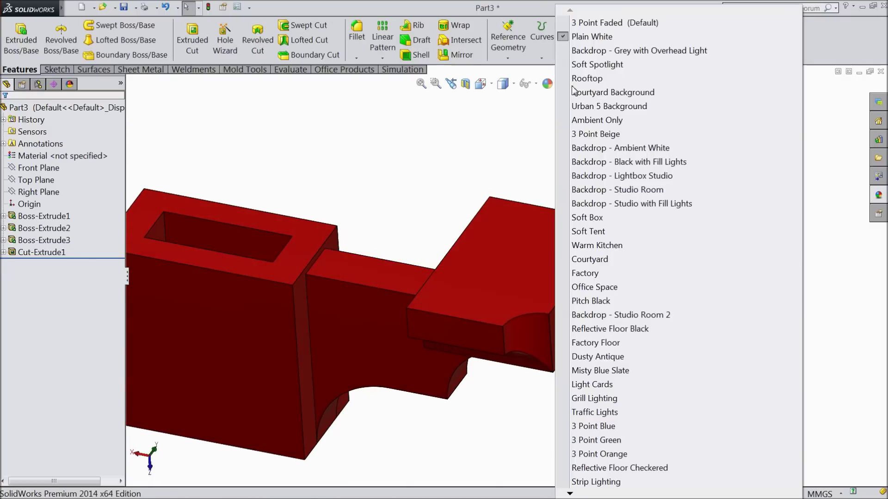
{"action": "scroll", "coordinate": [358, 153], "scroll_direction": "up", "scroll_amount": 4}
{"action": "middle_click_drag", "start_coordinate": [427, 194], "coordinate": [410, 234]}
{"action": "scroll", "coordinate": [432, 311], "scroll_direction": "down", "scroll_amount": 5}
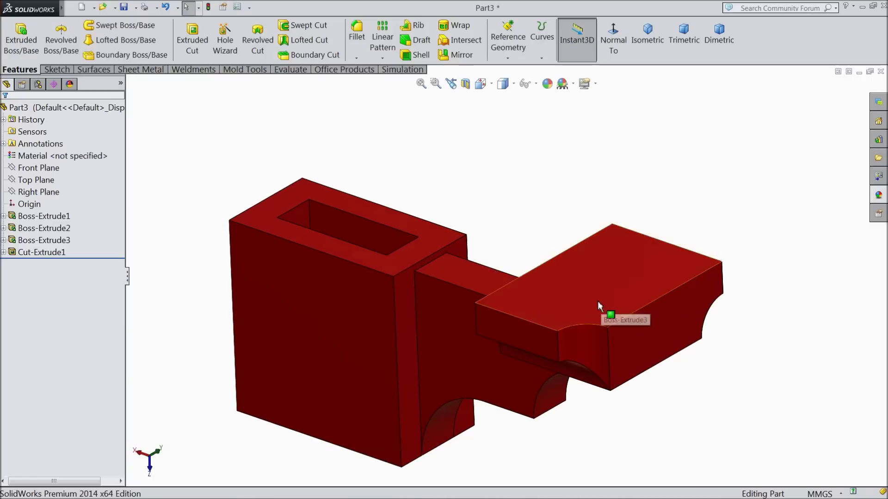
{"action": "middle_click_drag", "start_coordinate": [593, 311], "coordinate": [598, 311]}
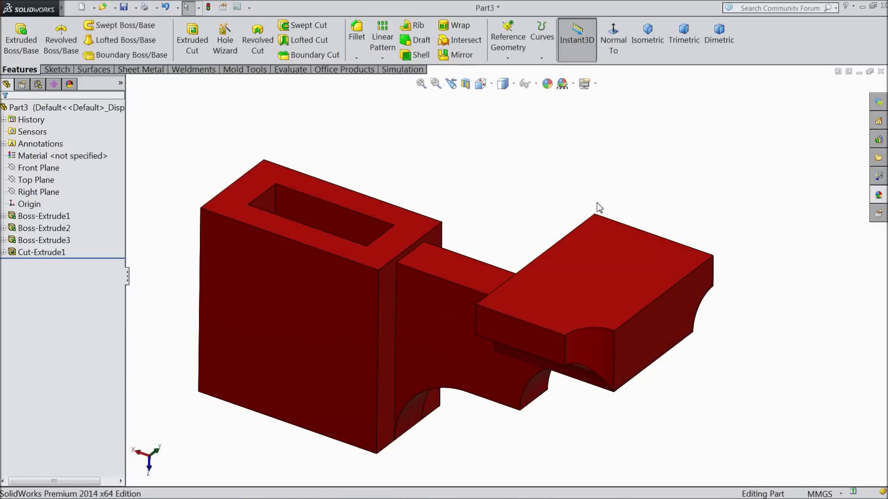
- Apply the cast carbon steel appearance from the Metal > Steel category to the whole part
{"action": "left_click", "coordinate": [111, 107]}
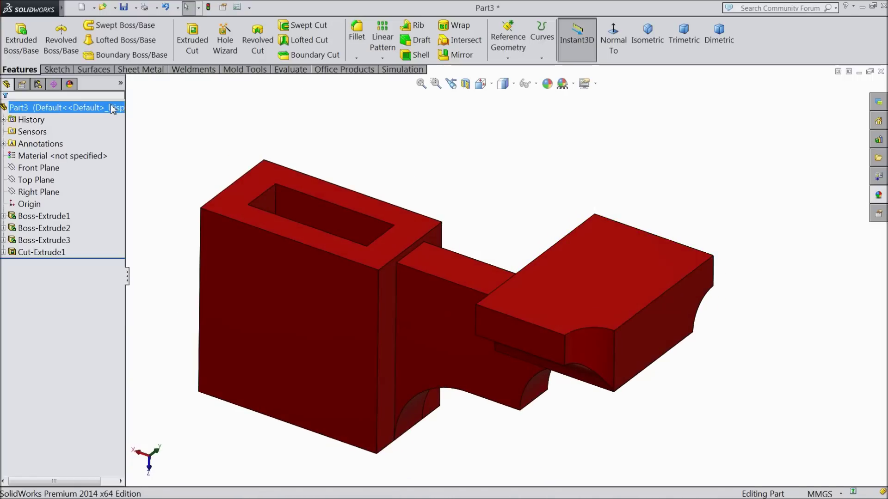
{"action": "left_click", "coordinate": [879, 198]}
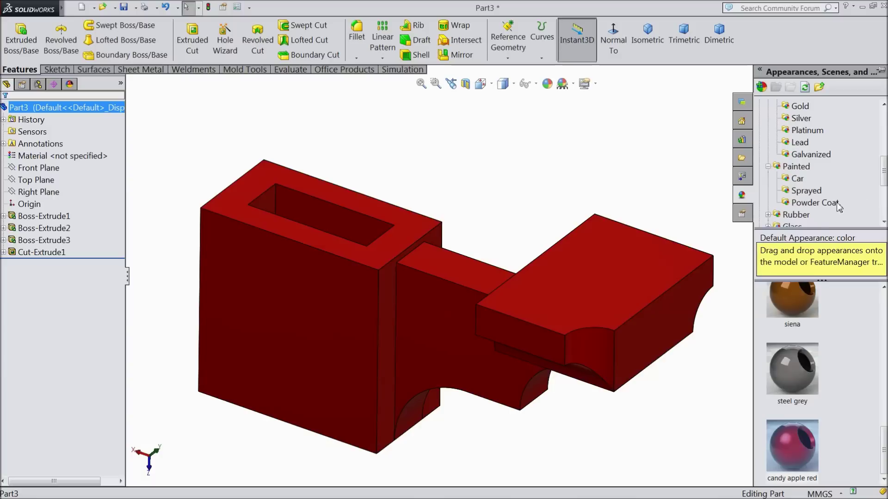
{"action": "scroll", "coordinate": [805, 165], "scroll_direction": "up", "scroll_amount": 4}
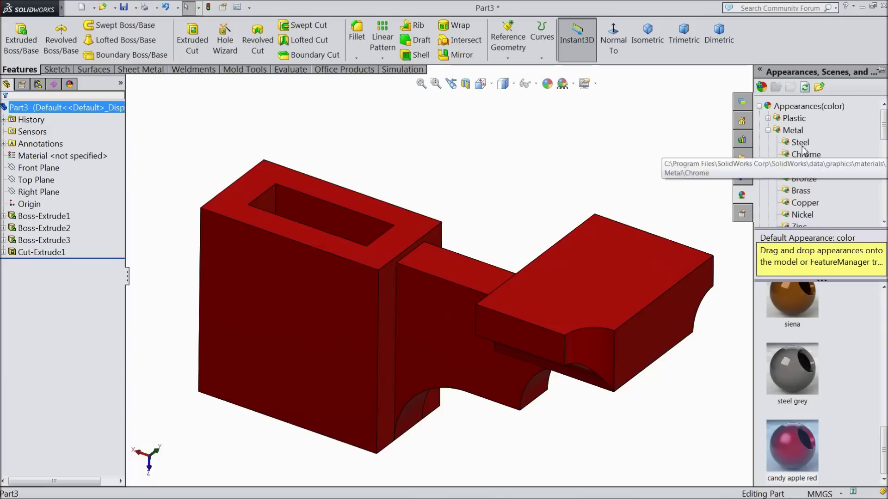
{"action": "left_click", "coordinate": [799, 142]}
{"action": "scroll", "coordinate": [809, 329], "scroll_direction": "down", "scroll_amount": 5}
{"action": "mouse_move", "coordinate": [806, 336]}
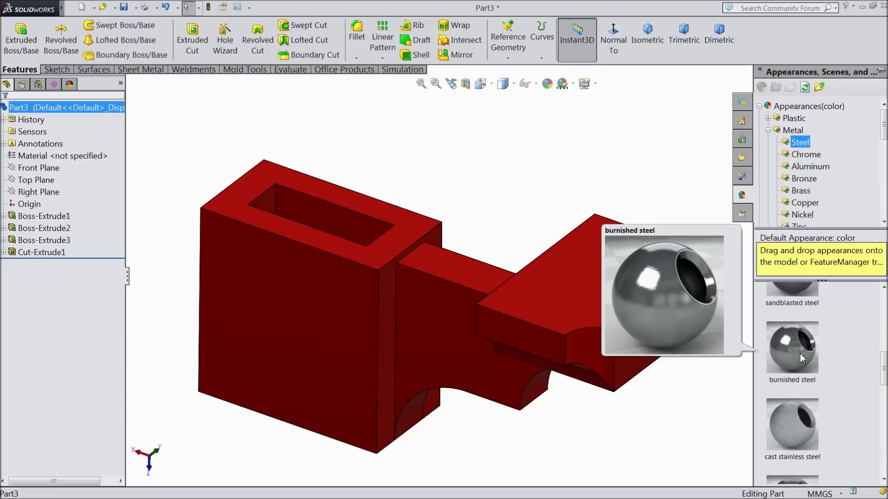
{"action": "scroll", "coordinate": [802, 358], "scroll_direction": "down", "scroll_amount": 2}
{"action": "double_click", "coordinate": [797, 368]}
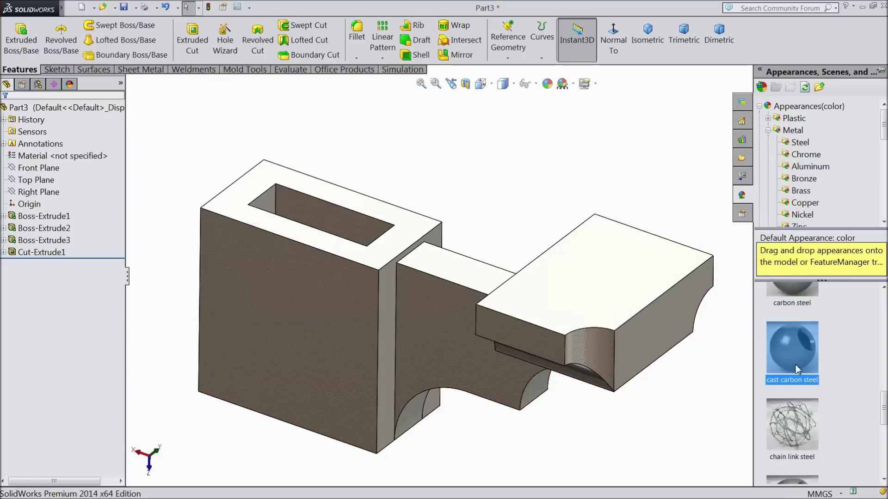
- Change the colour of the part's cast carbon steel appearance to standard red (255, 0, 0) and accept it
{"action": "left_click", "coordinate": [547, 84]}
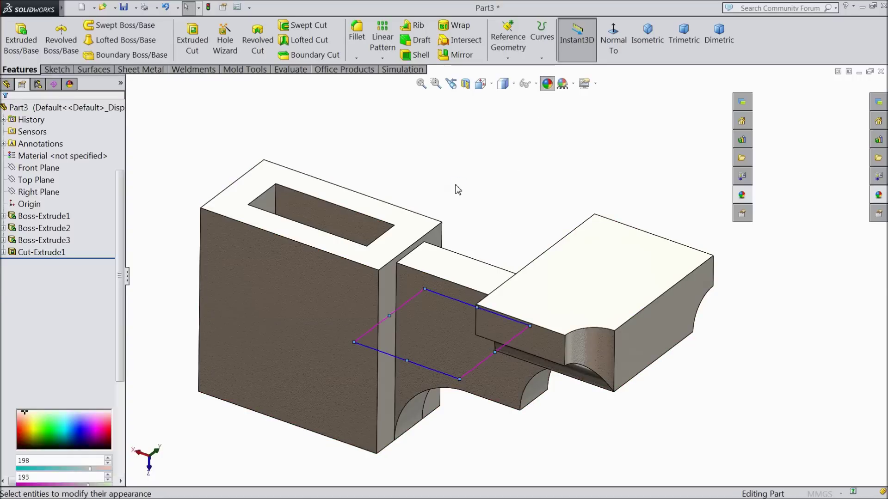
{"action": "left_click", "coordinate": [33, 365]}
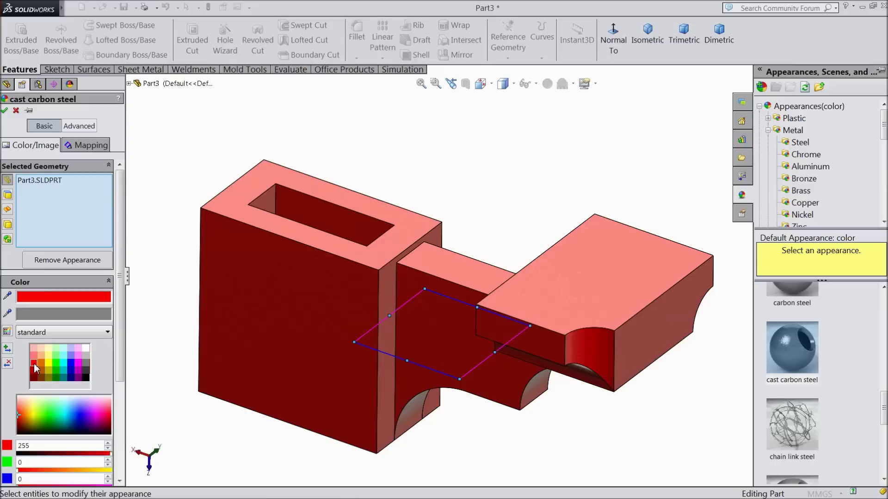
{"action": "left_click", "coordinate": [5, 111]}
{"action": "mouse_move", "coordinate": [494, 178]}
{"action": "middle_mouse_down"}
{"action": "mouse_move", "coordinate": [459, 174]}
{"action": "mouse_move", "coordinate": [492, 162]}
{"action": "mouse_move", "coordinate": [497, 190]}
{"action": "mouse_move", "coordinate": [444, 180]}
{"action": "mouse_move", "coordinate": [498, 236]}
{"action": "mouse_move", "coordinate": [494, 273]}
{"action": "mouse_move", "coordinate": [492, 193]}
{"action": "middle_mouse_up"}
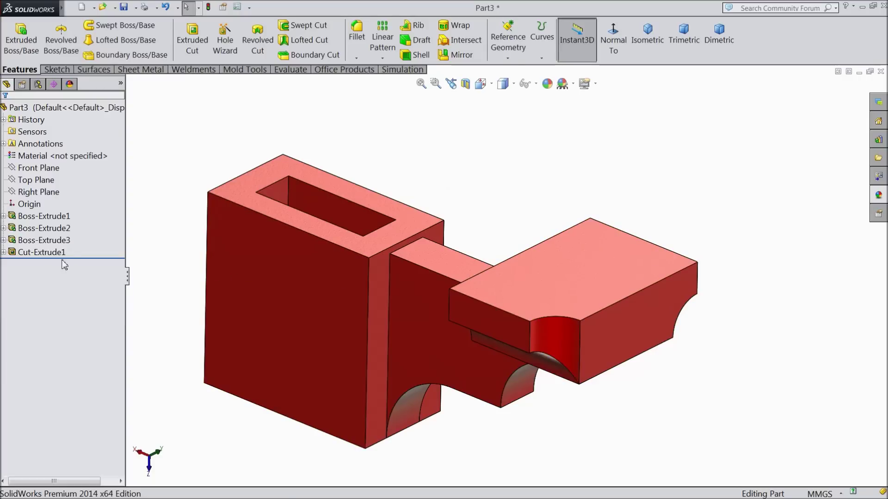
- Open the end block's base sketch (Sketch3) for editing and view it straight on
{"action": "left_click", "coordinate": [24, 241]}
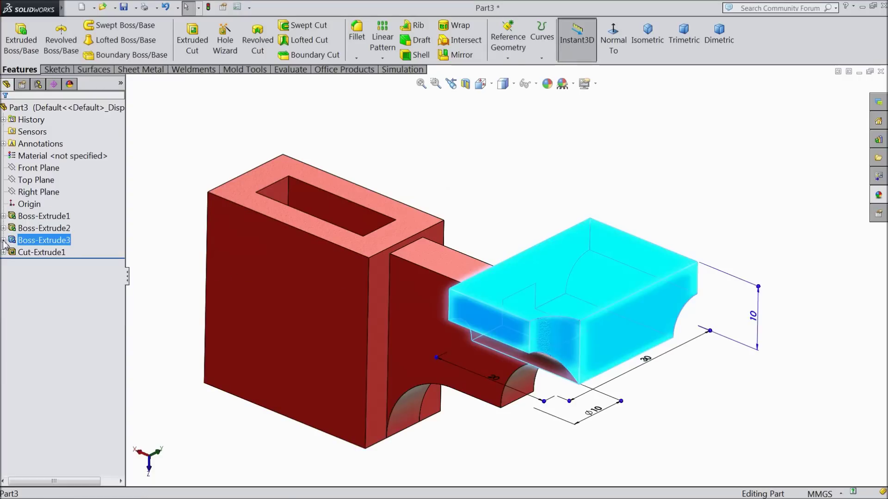
{"action": "left_click", "coordinate": [4, 240]}
{"action": "left_click", "coordinate": [39, 253]}
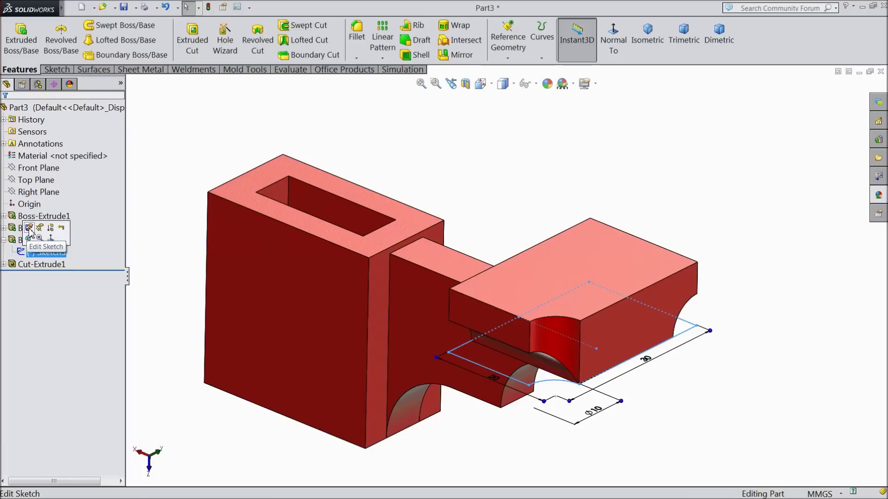
{"action": "left_click", "coordinate": [30, 228]}
{"action": "left_click", "coordinate": [608, 47]}
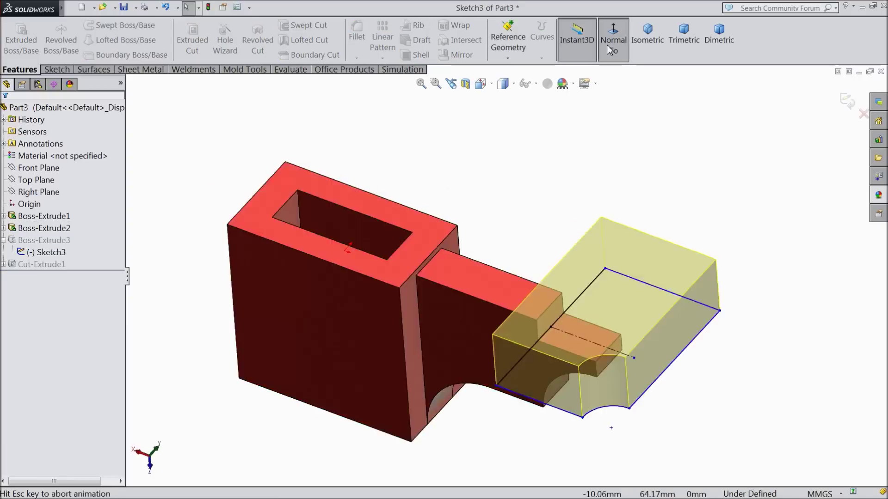
- Square off the notched corner with a vertical and a horizontal 5 mm line joining the arc's two ends
{"action": "left_click", "coordinate": [58, 70]}
{"action": "left_click", "coordinate": [81, 30]}
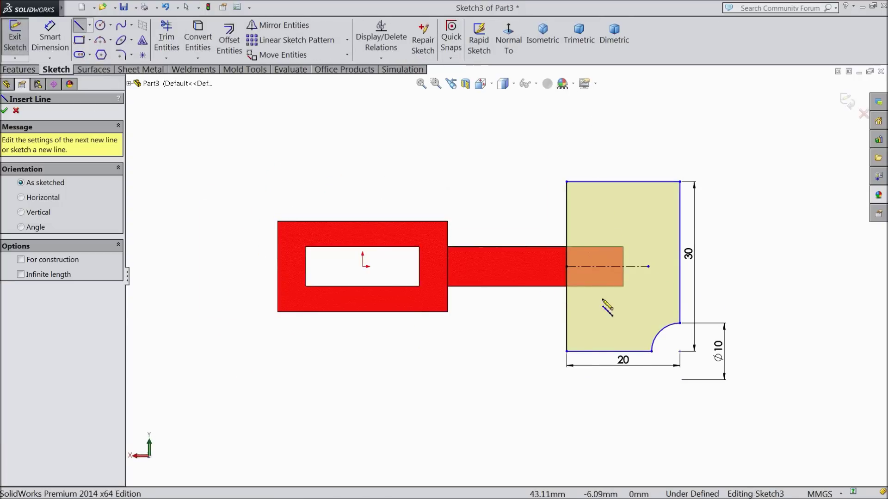
{"action": "scroll", "coordinate": [659, 326], "scroll_direction": "down", "scroll_amount": 3}
{"action": "left_click", "coordinate": [699, 324]}
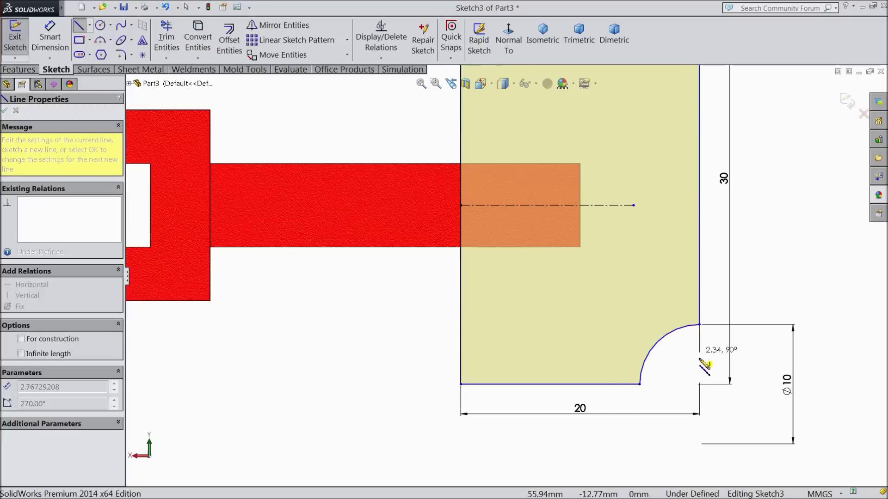
{"action": "left_click", "coordinate": [699, 384]}
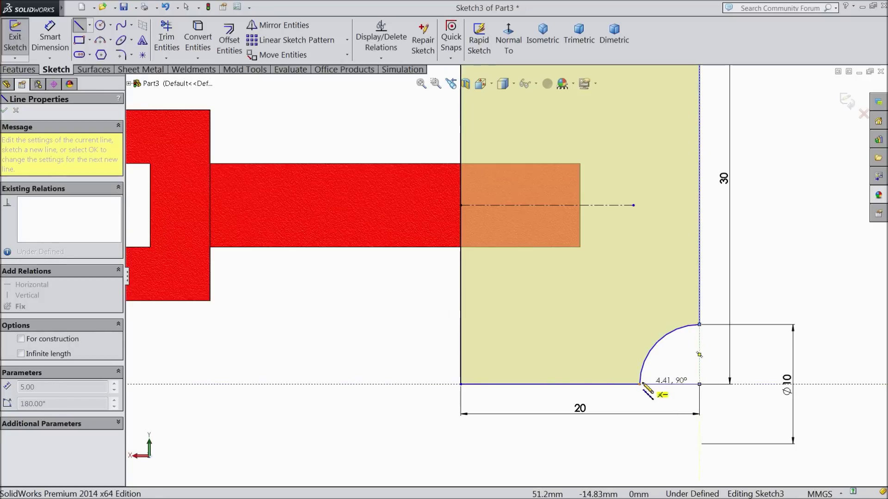
{"action": "left_click", "coordinate": [639, 385]}
{"action": "right_click", "coordinate": [406, 315]}
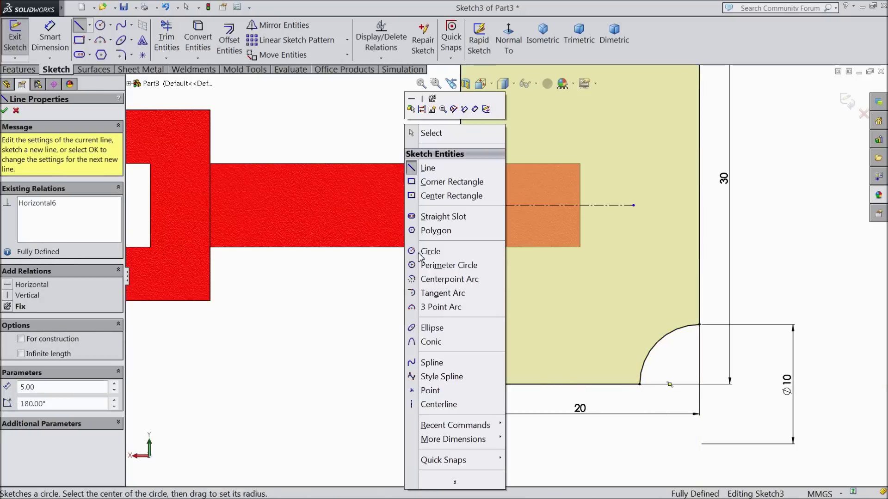
{"action": "left_click", "coordinate": [427, 131]}
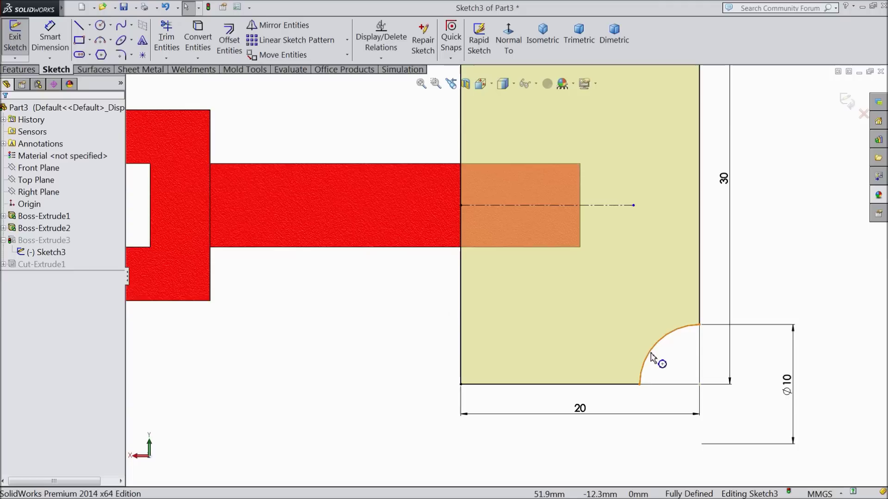
- Convert the corner notch arc to construction geometry and finish editing the sketch
{"action": "left_click", "coordinate": [651, 354]}
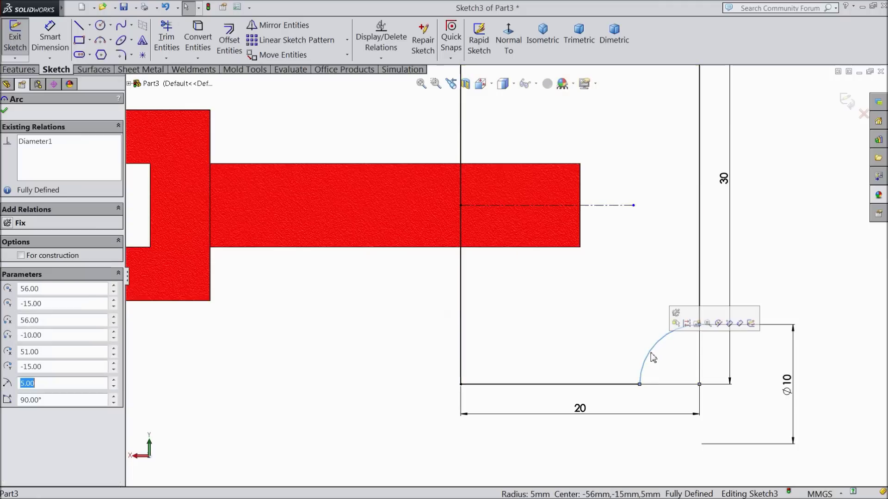
{"action": "left_click", "coordinate": [687, 323]}
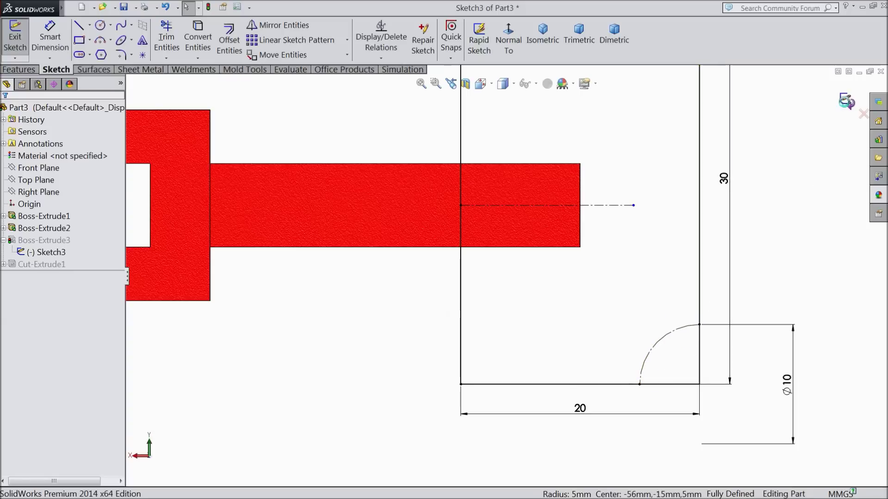
{"action": "left_click", "coordinate": [846, 102]}
- Start a sketch on the end block's flat long side face and view it straight on
{"action": "scroll", "coordinate": [689, 268], "scroll_direction": "up", "scroll_amount": 3}
{"action": "middle_click_drag", "start_coordinate": [606, 293], "coordinate": [630, 189]}
{"action": "scroll", "coordinate": [611, 243], "scroll_direction": "down", "scroll_amount": 3}
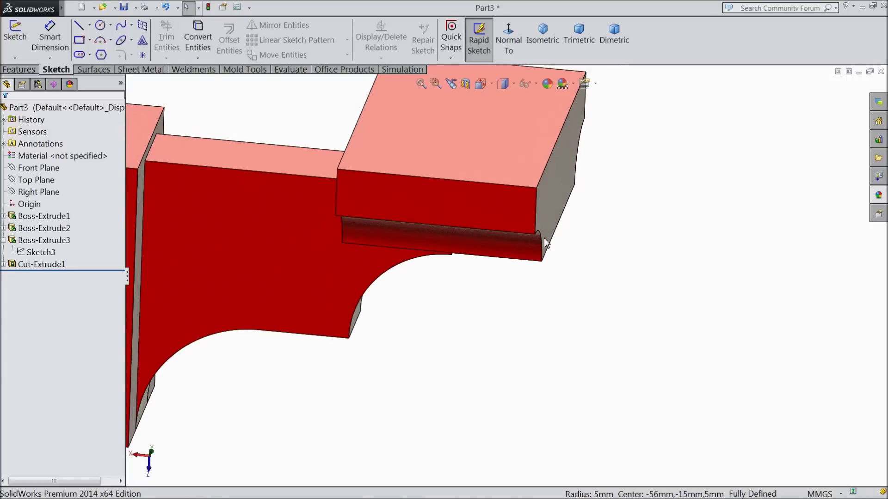
{"action": "left_click", "coordinate": [509, 217]}
{"action": "left_click", "coordinate": [545, 193]}
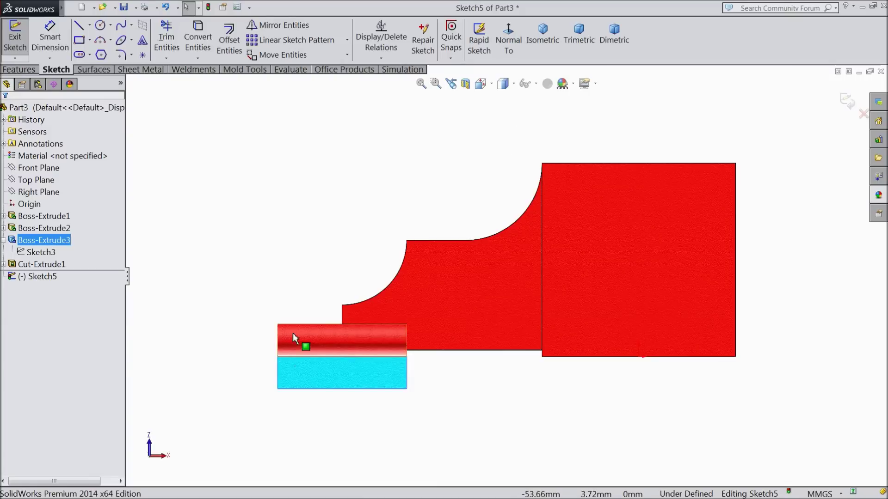
- Draw a circle centred on the end block's upper outer corner and set its diameter to 10 mm
{"action": "left_click", "coordinate": [100, 25]}
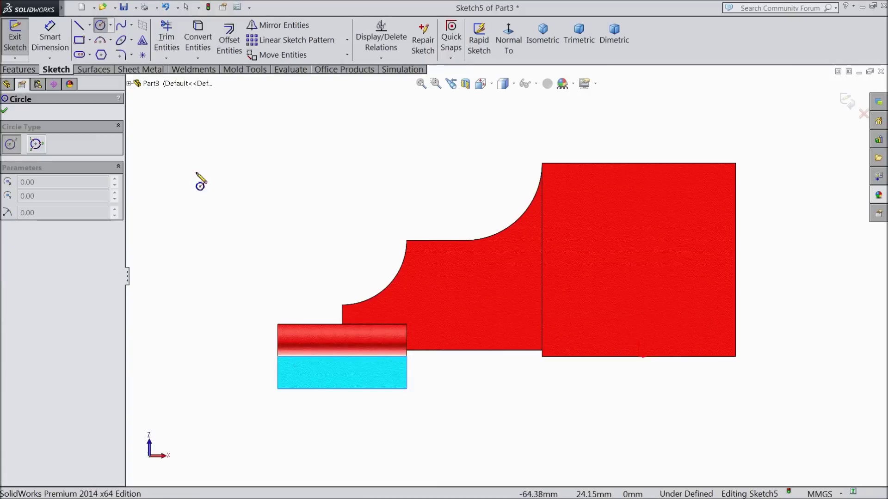
{"action": "scroll", "coordinate": [320, 353], "scroll_direction": "down", "scroll_amount": 4}
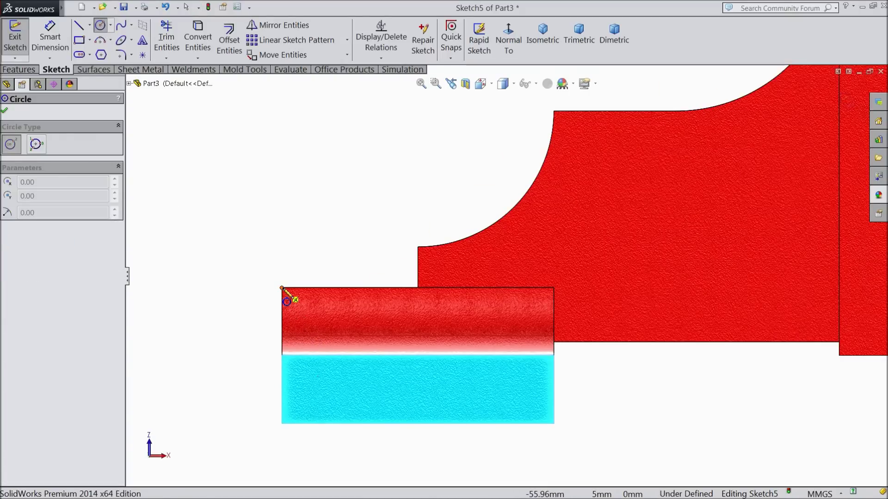
{"action": "left_click", "coordinate": [281, 288]}
{"action": "left_click", "coordinate": [301, 313]}
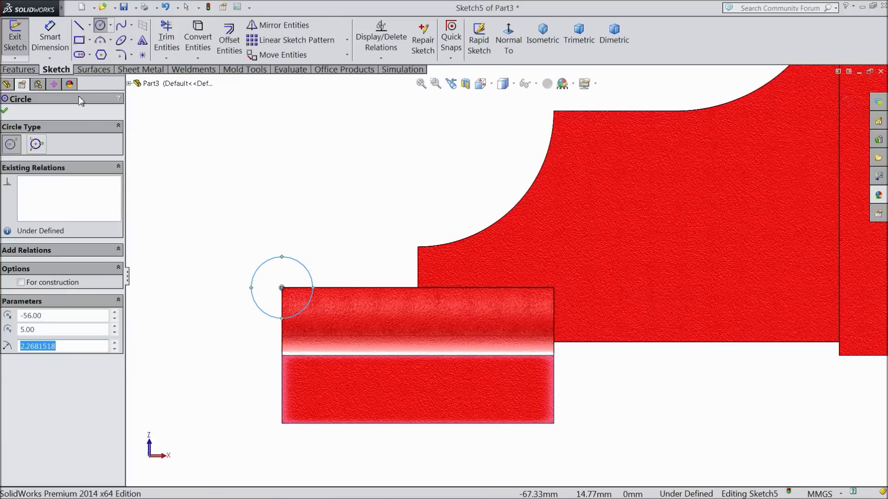
{"action": "left_click", "coordinate": [50, 40]}
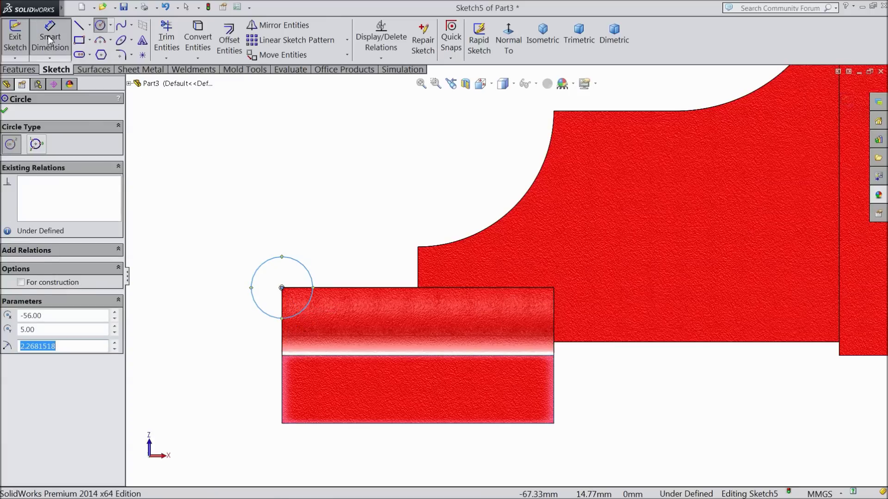
{"action": "left_click", "coordinate": [253, 279]}
{"action": "left_click", "coordinate": [226, 290]}
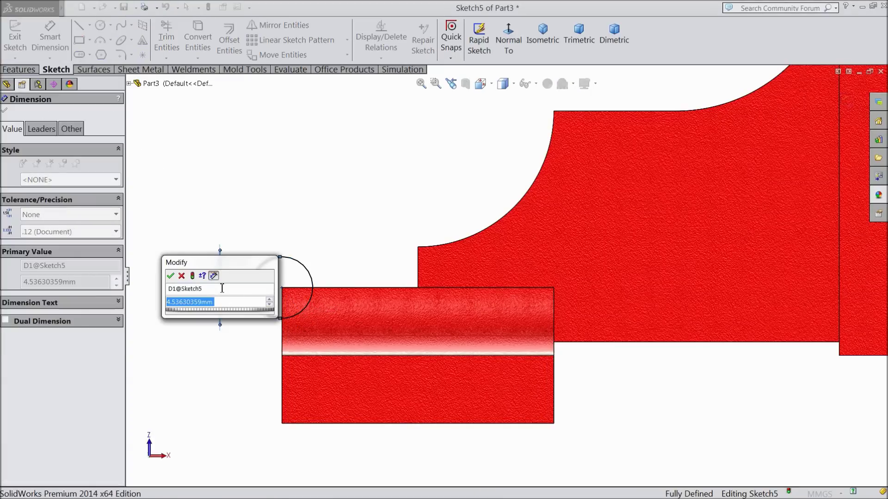
{"action": "type", "text": "10"}
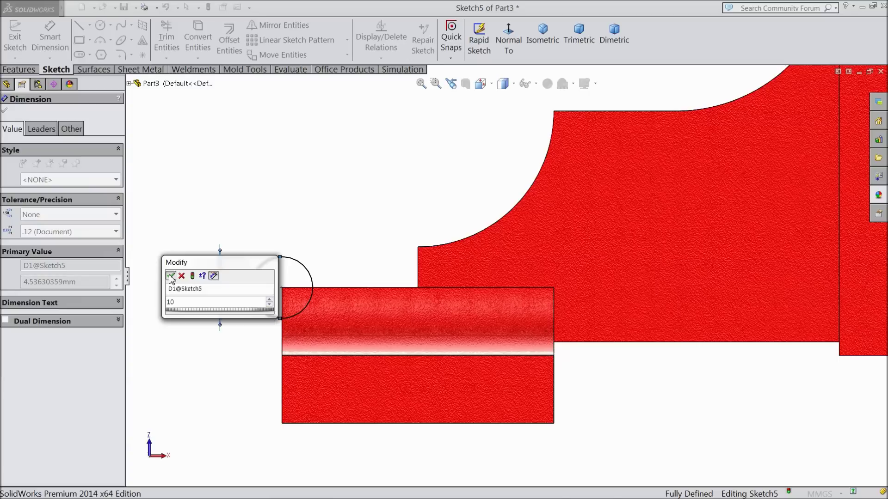
{"action": "key", "text": "Return"}
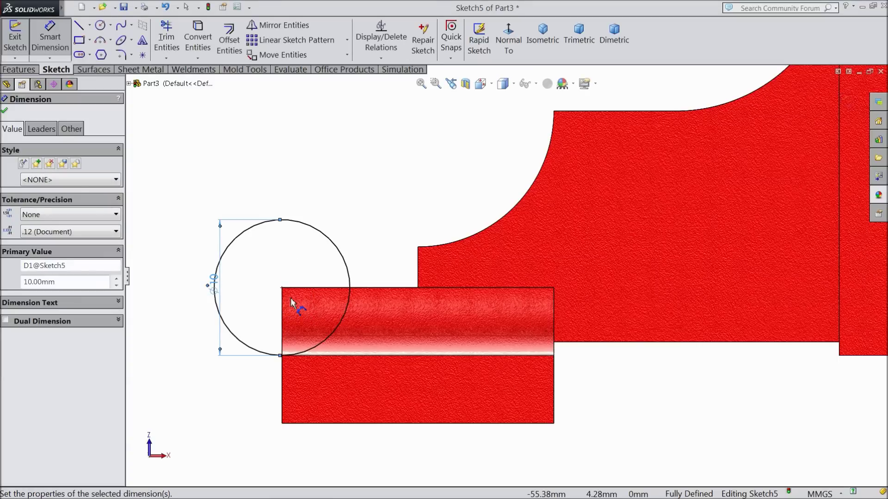
{"action": "left_click", "coordinate": [50, 46]}
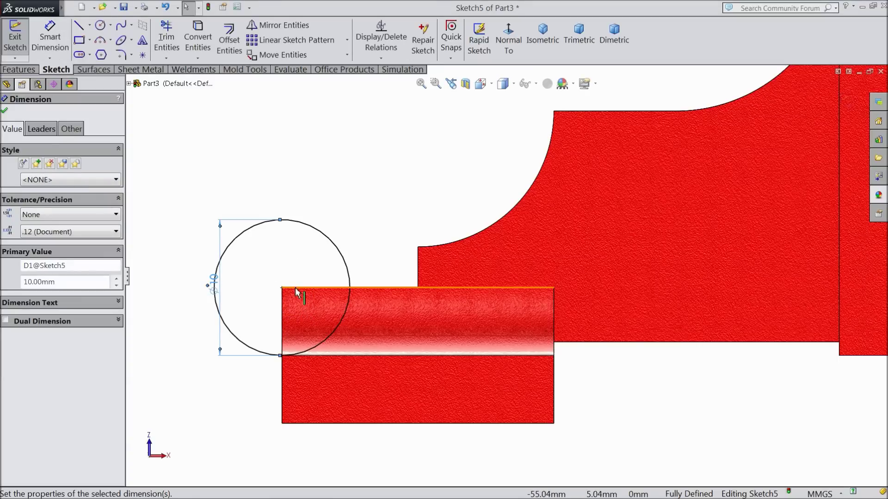
- Convert the end block's upper long edge and the adjoining short end edge into sketch lines
{"action": "key", "text": "Escape"}
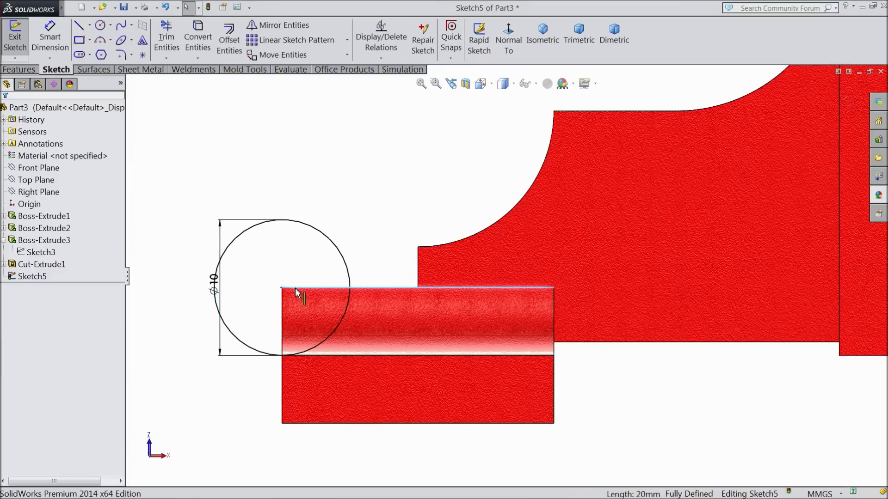
{"action": "left_click", "coordinate": [283, 319]}
{"action": "left_click", "coordinate": [198, 41]}
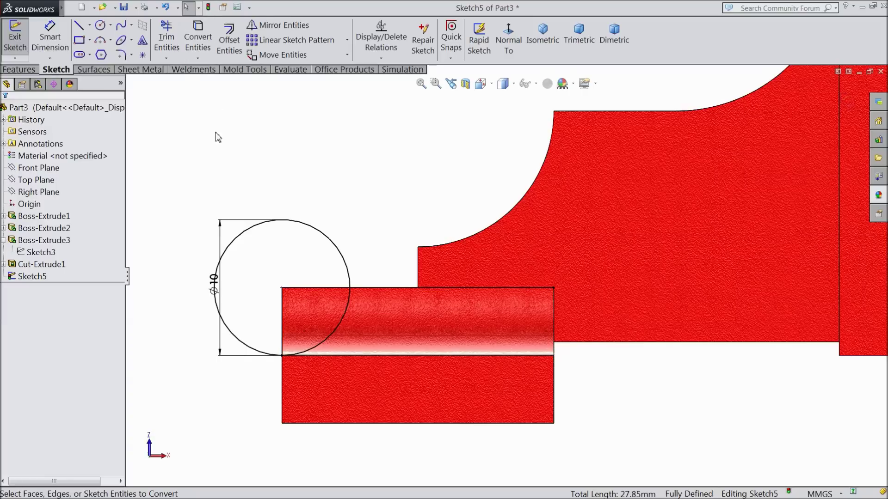
- Trim the circle to the quarter arc inside the block's corner and remove the converted upper line beyond the arc
{"action": "left_click", "coordinate": [167, 40]}
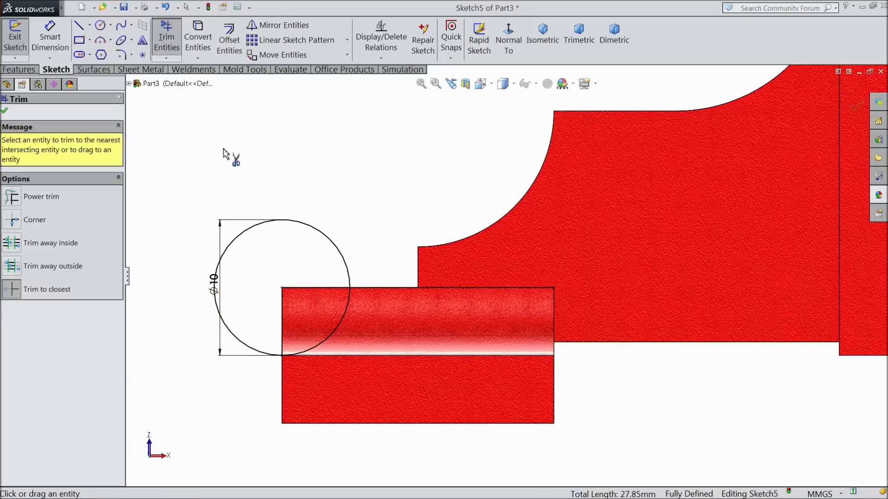
{"action": "left_click", "coordinate": [245, 230]}
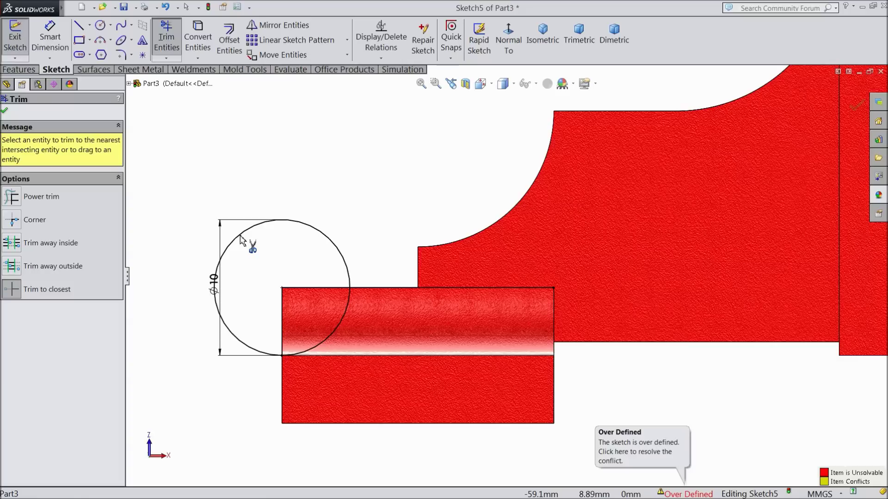
{"action": "left_click", "coordinate": [240, 239]}
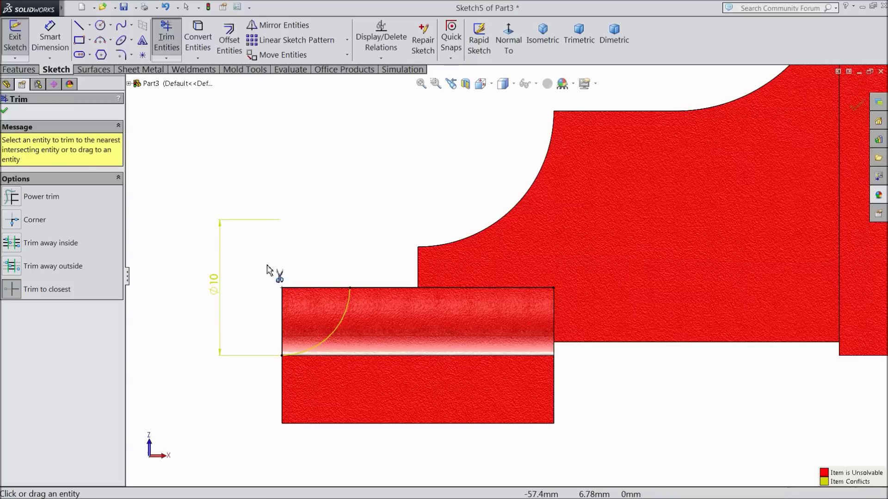
{"action": "left_click", "coordinate": [6, 112]}
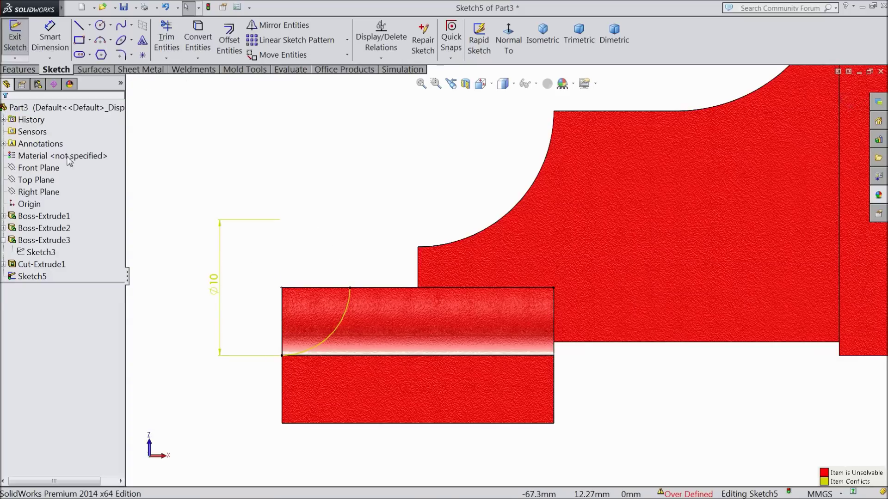
{"action": "middle_click_drag", "start_coordinate": [232, 230], "coordinate": [213, 265]}
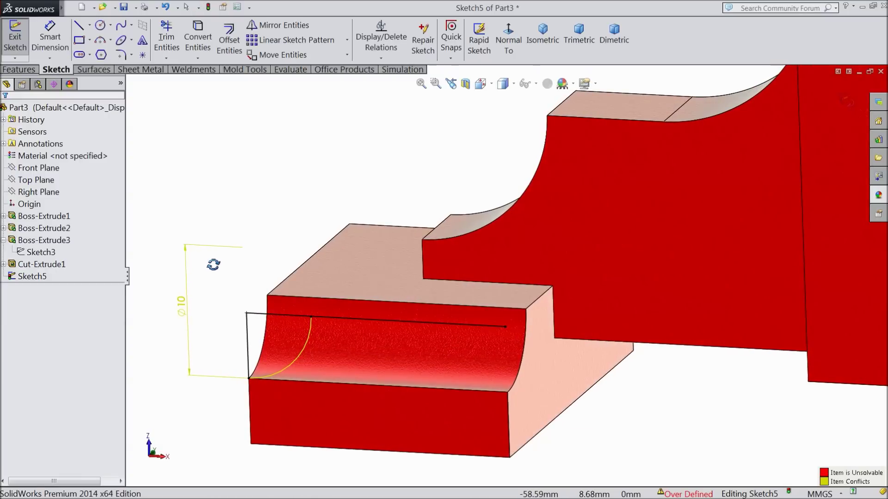
{"action": "left_click", "coordinate": [167, 41]}
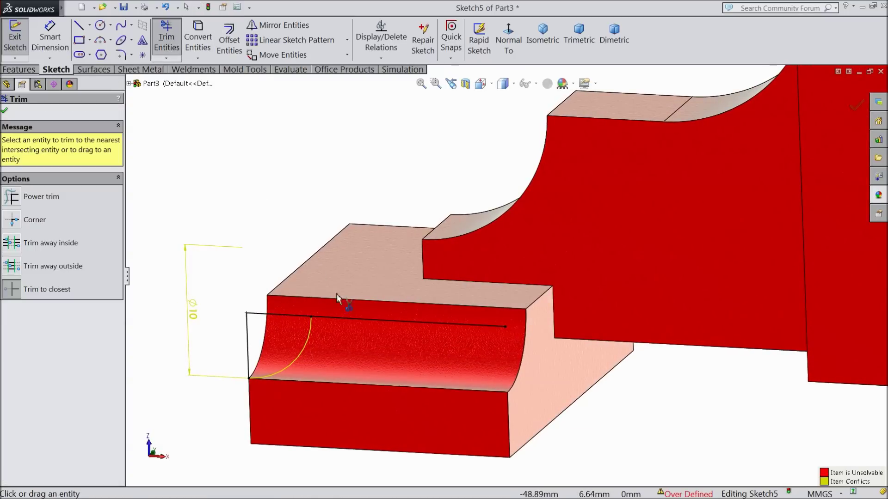
{"action": "left_click", "coordinate": [351, 320]}
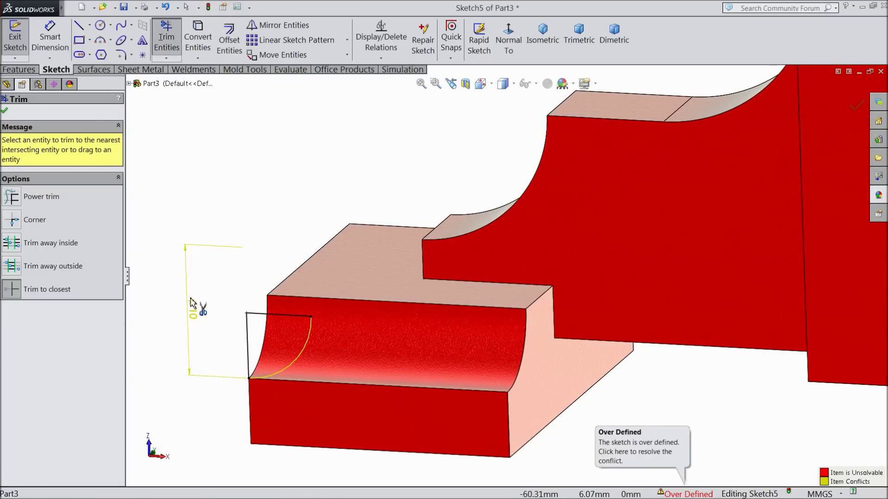
{"action": "left_click", "coordinate": [5, 112]}
- Cut the quarter-round corner profile through the whole end block using an extruded cut set to Through All
{"action": "left_click", "coordinate": [19, 69]}
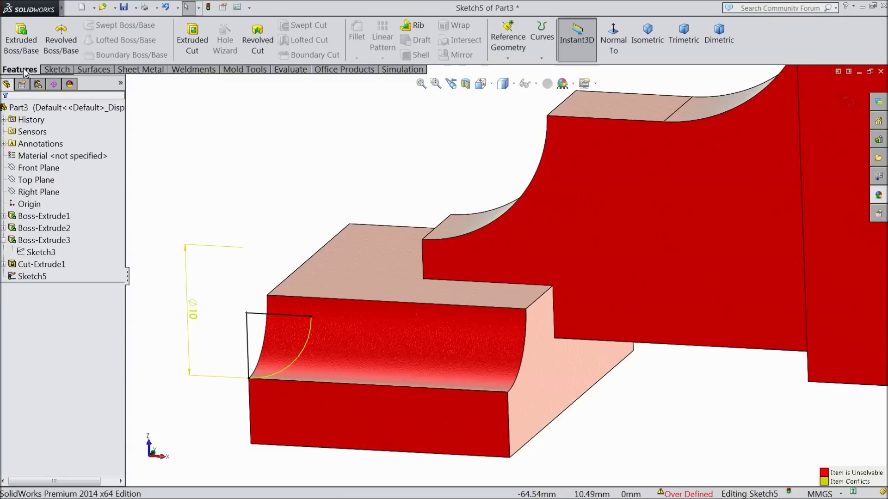
{"action": "left_click", "coordinate": [192, 42]}
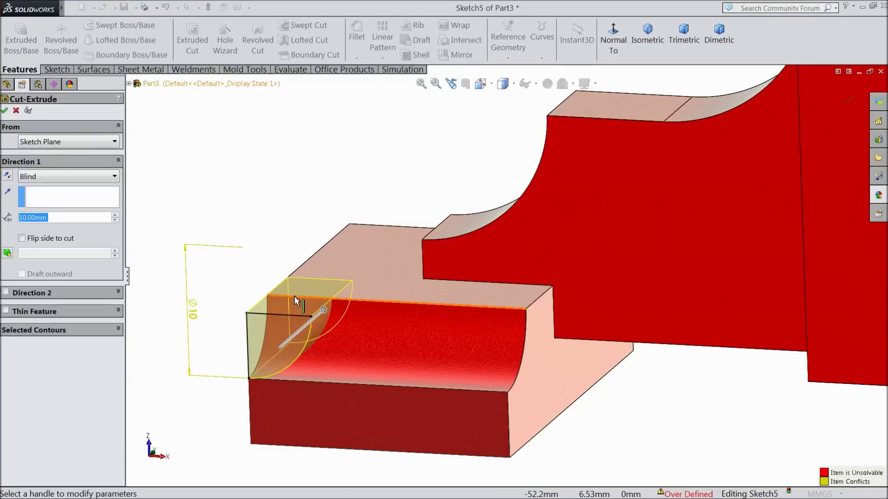
{"action": "left_click", "coordinate": [60, 180]}
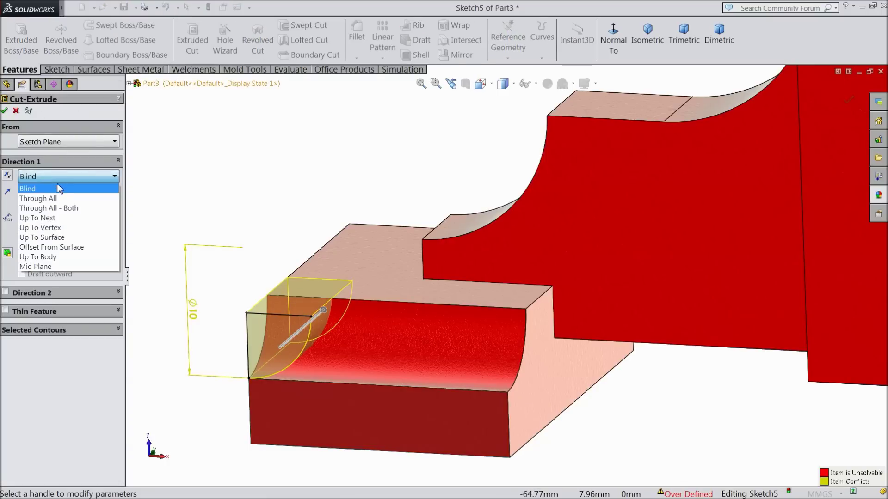
{"action": "left_click", "coordinate": [69, 195]}
{"action": "middle_click_drag", "start_coordinate": [81, 204], "coordinate": [179, 254]}
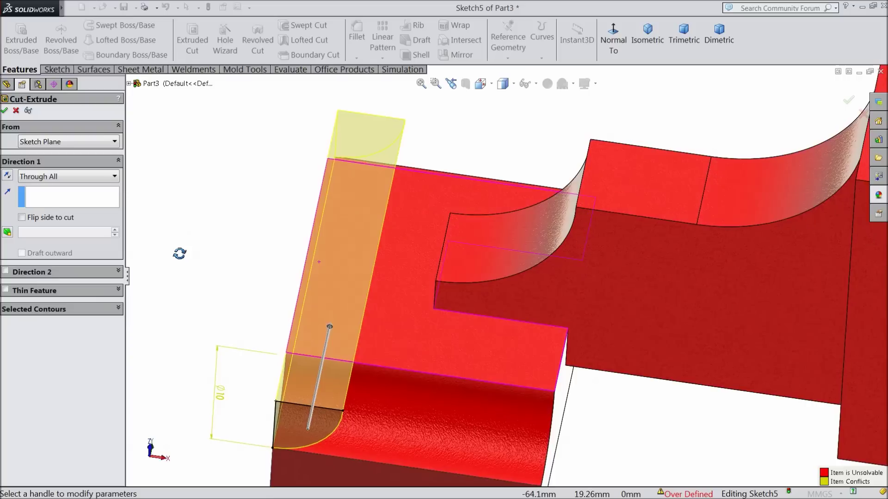
{"action": "left_click", "coordinate": [5, 111]}
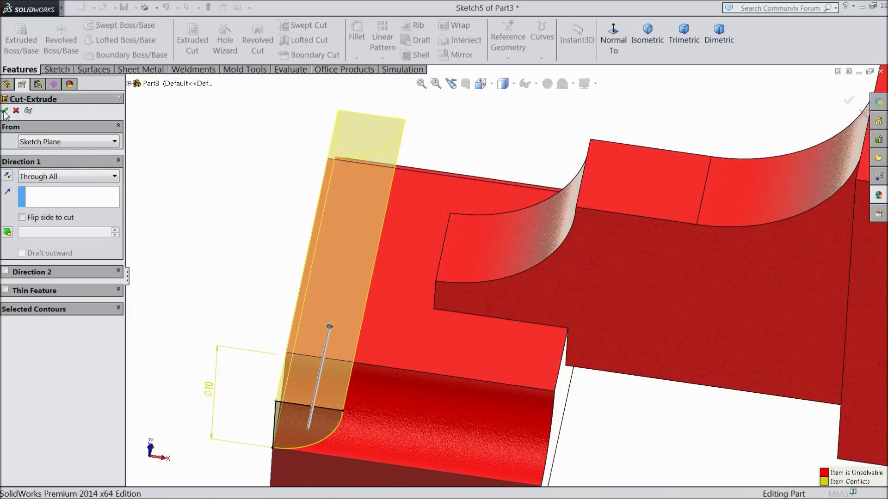
- Start a sketch on the end block's broad flat underside and view it straight on
{"action": "scroll", "coordinate": [199, 231], "scroll_direction": "up", "scroll_amount": 4}
{"action": "middle_click_drag", "start_coordinate": [250, 242], "coordinate": [297, 310]}
{"action": "mouse_move", "coordinate": [522, 264]}
{"action": "middle_mouse_down"}
{"action": "mouse_move", "coordinate": [469, 242]}
{"action": "mouse_move", "coordinate": [446, 317]}
{"action": "mouse_move", "coordinate": [500, 326]}
{"action": "middle_mouse_up"}
{"action": "mouse_move", "coordinate": [508, 238]}
{"action": "middle_mouse_down"}
{"action": "mouse_move", "coordinate": [476, 323]}
{"action": "mouse_move", "coordinate": [475, 359]}
{"action": "mouse_move", "coordinate": [478, 324]}
{"action": "mouse_move", "coordinate": [498, 293]}
{"action": "middle_mouse_up"}
{"action": "left_click", "coordinate": [478, 323]}
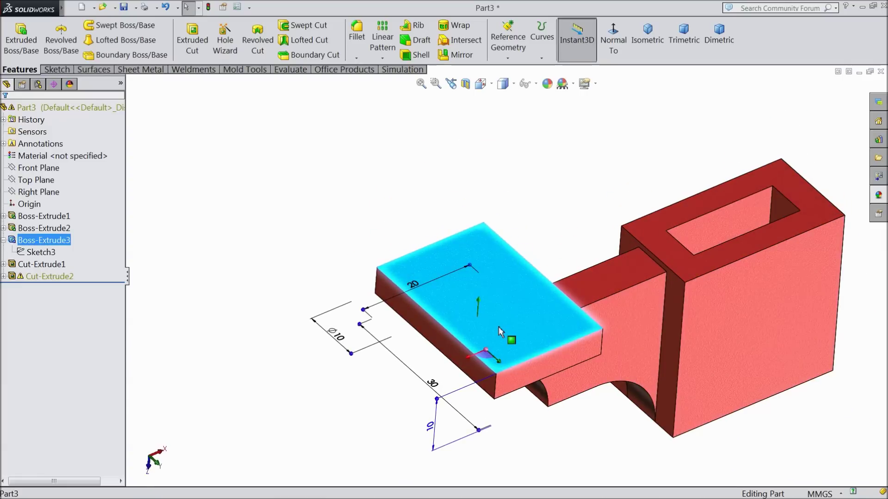
{"action": "left_click", "coordinate": [346, 281]}
{"action": "scroll", "coordinate": [416, 337], "scroll_direction": "down", "scroll_amount": 3}
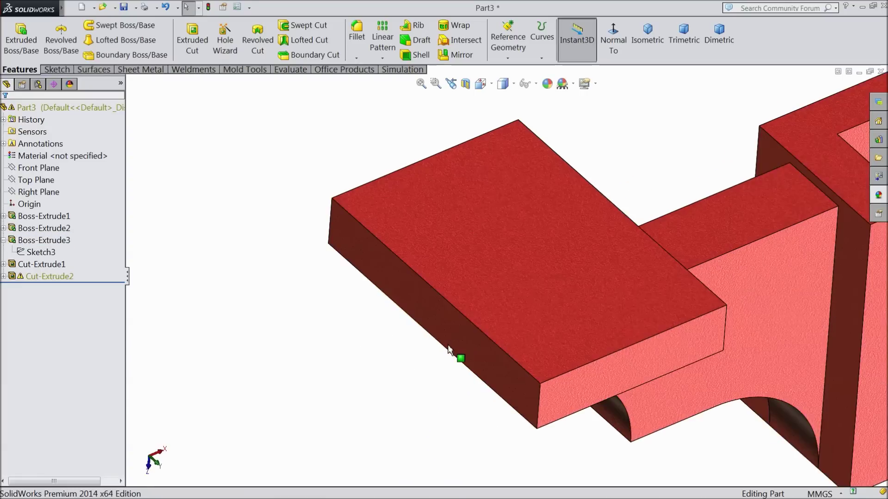
{"action": "left_click", "coordinate": [501, 290]}
{"action": "left_click", "coordinate": [537, 261]}
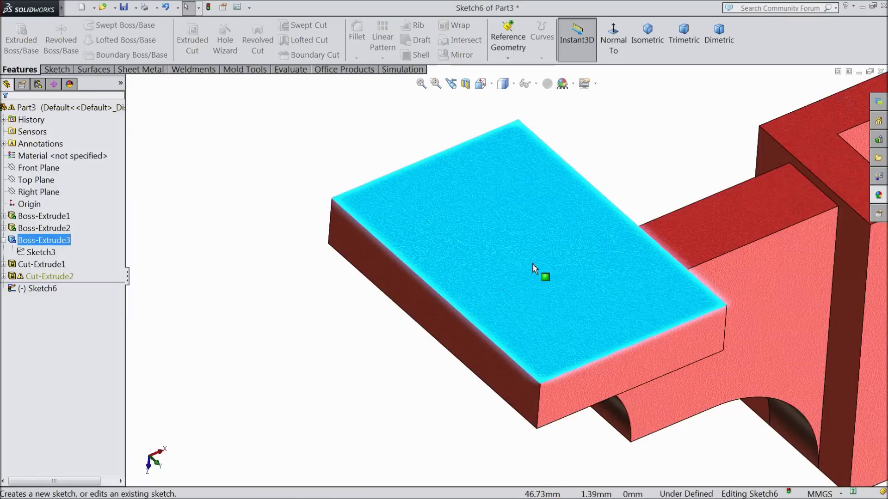
{"action": "left_click", "coordinate": [618, 49]}
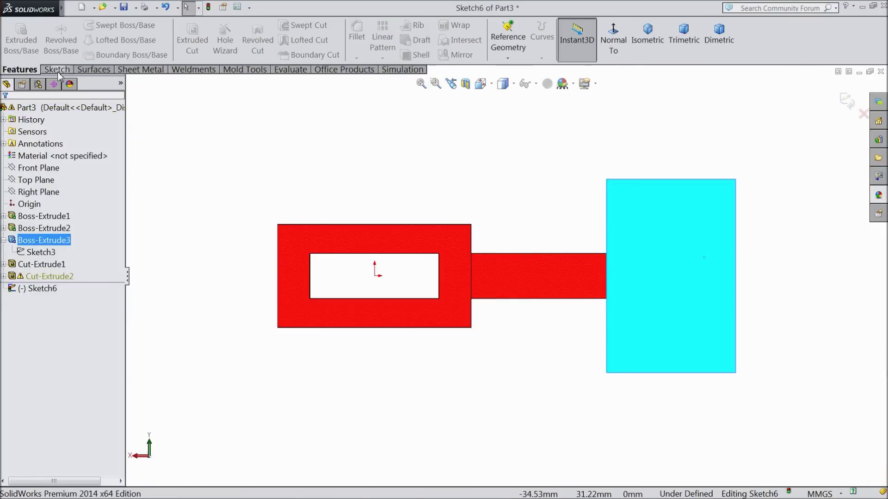
- Draw a horizontal centerline across the end block's face between the midpoints of its two long edges
{"action": "left_click", "coordinate": [57, 69]}
{"action": "left_click", "coordinate": [89, 25]}
{"action": "left_click", "coordinate": [79, 53]}
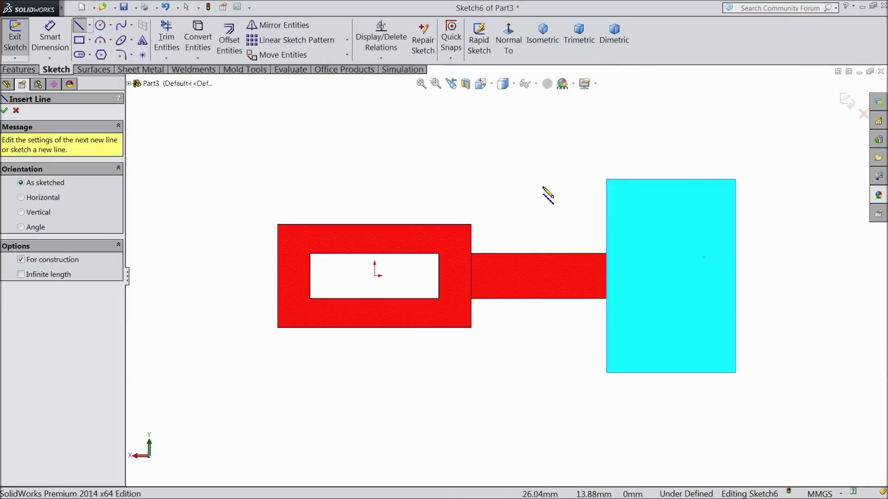
{"action": "scroll", "coordinate": [733, 295], "scroll_direction": "down", "scroll_amount": 4}
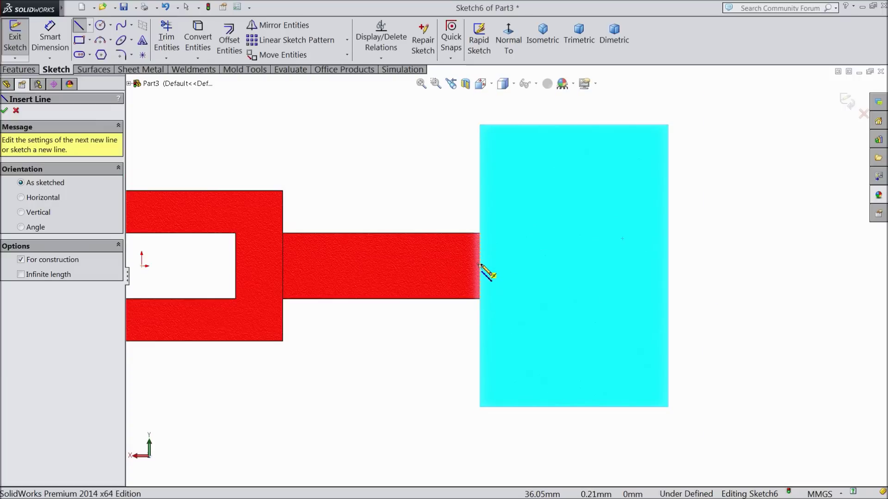
{"action": "left_click", "coordinate": [479, 265]}
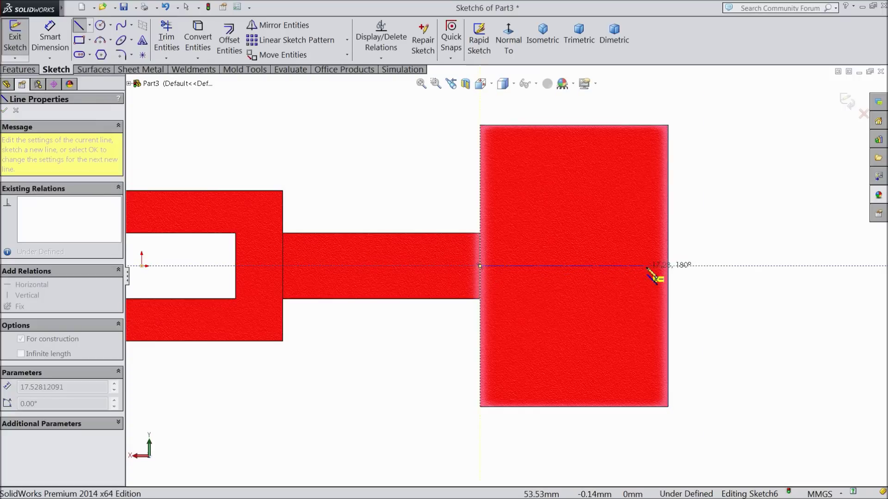
{"action": "left_click", "coordinate": [668, 266]}
{"action": "right_click", "coordinate": [695, 242]}
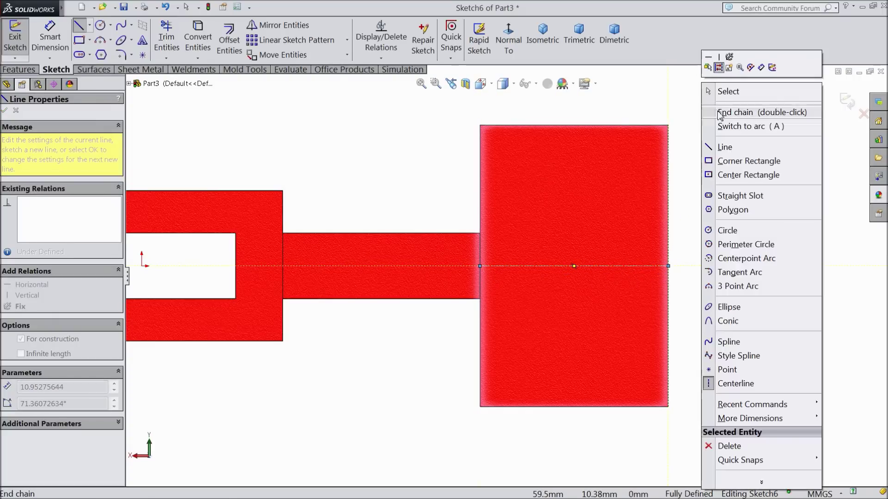
{"action": "left_click", "coordinate": [724, 91]}
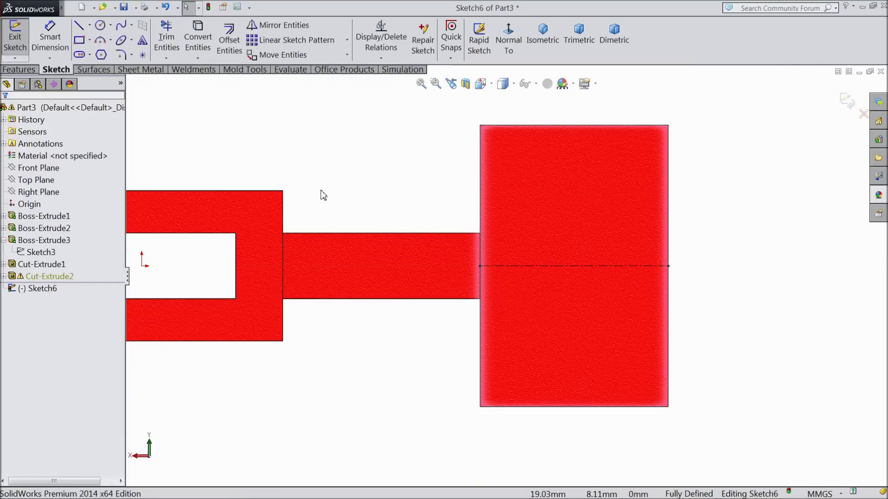
- Draw a diagonal line about 25.6 mm long across the face, joining its two long edges and crossing the centerline
{"action": "left_click", "coordinate": [79, 27]}
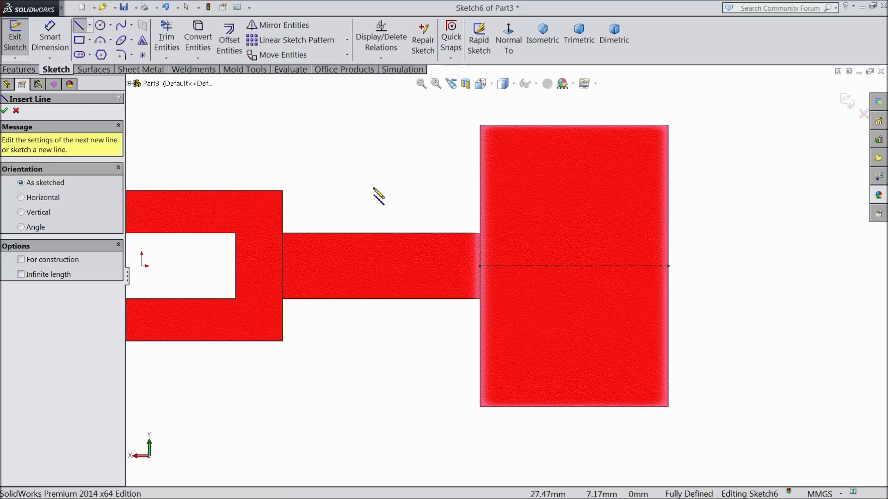
{"action": "left_click", "coordinate": [668, 188]}
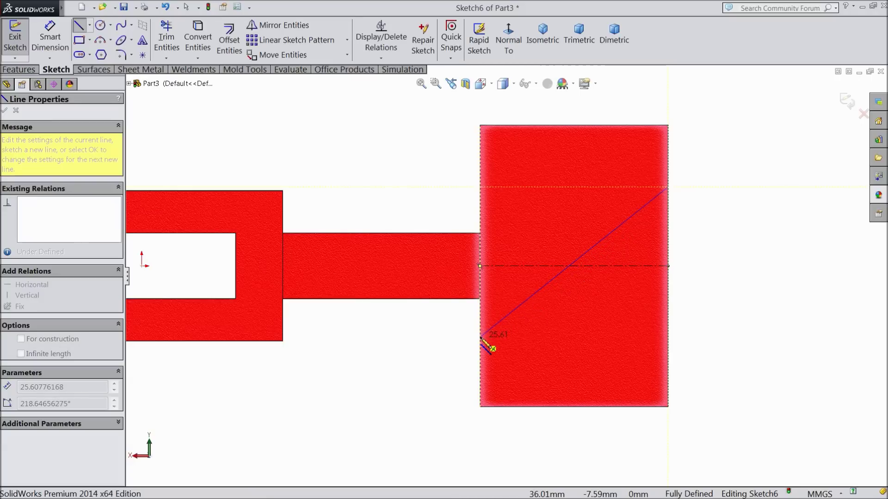
{"action": "left_click", "coordinate": [480, 337]}
{"action": "right_click", "coordinate": [706, 224]}
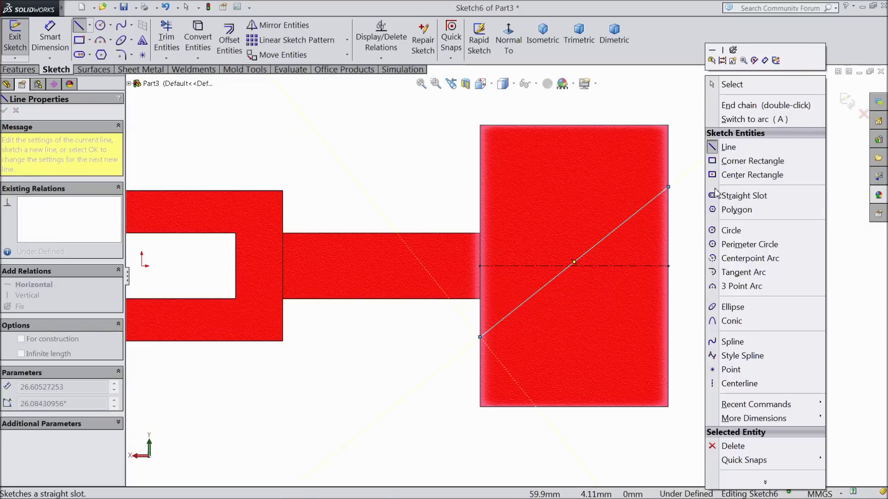
{"action": "left_click", "coordinate": [731, 87]}
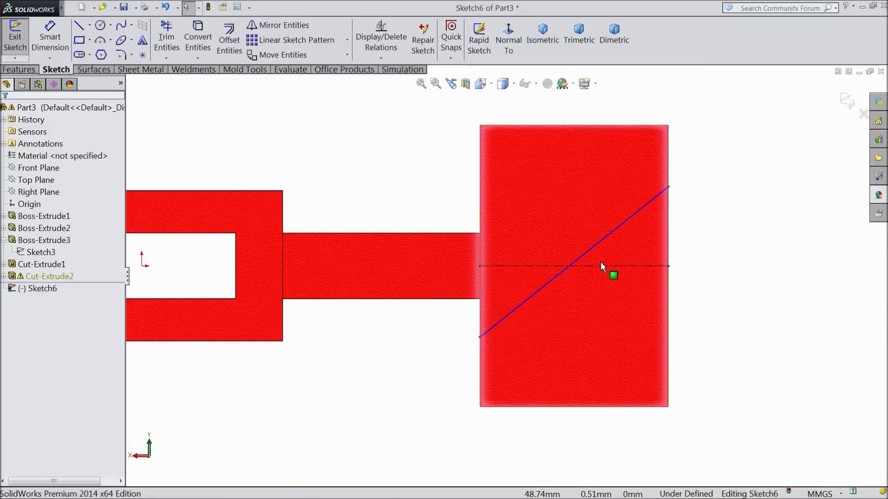
- Dimension the angle between the diagonal line and the horizontal centerline and set it to 45 degrees
{"action": "scroll", "coordinate": [603, 259], "scroll_direction": "down", "scroll_amount": 3}
{"action": "left_click", "coordinate": [526, 277]}
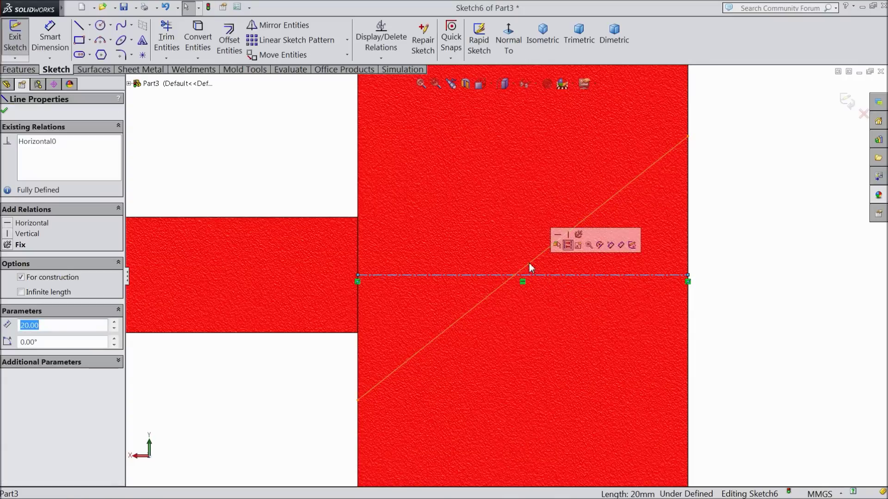
{"action": "left_click", "coordinate": [535, 259]}
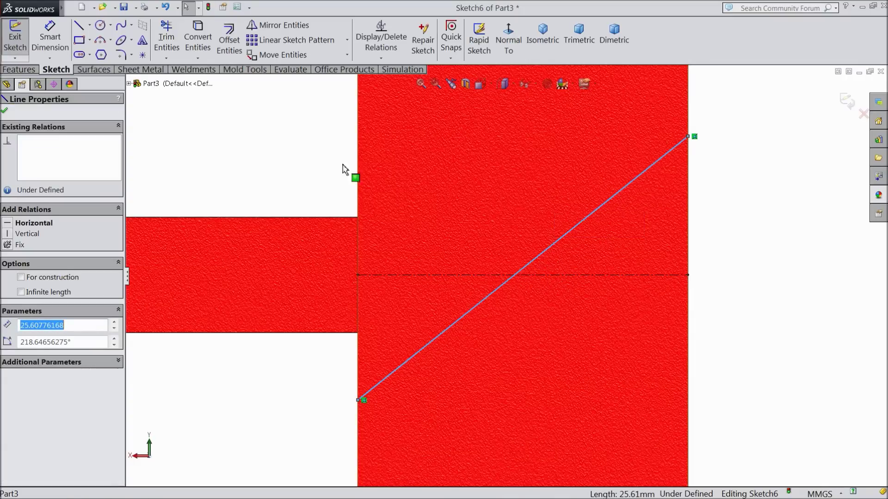
{"action": "left_click", "coordinate": [45, 39]}
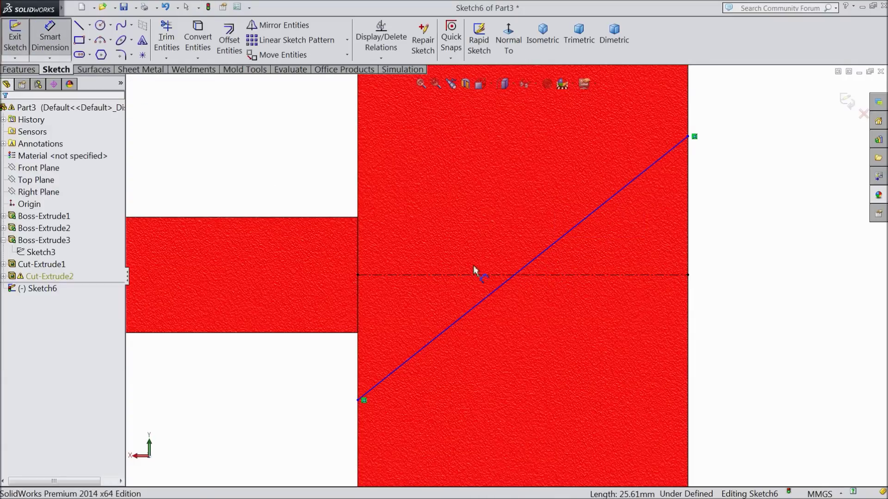
{"action": "left_click", "coordinate": [546, 259]}
{"action": "left_click", "coordinate": [556, 275]}
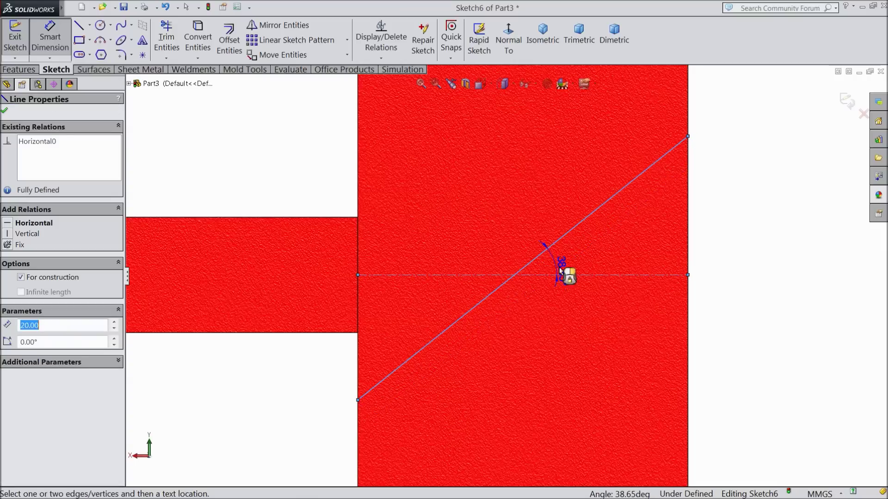
{"action": "left_click", "coordinate": [572, 258]}
{"action": "type", "text": "45"}
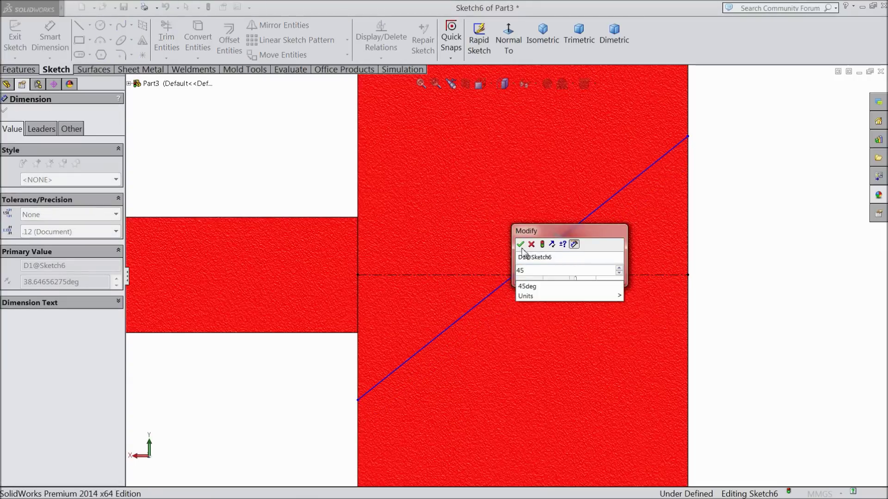
{"action": "left_click", "coordinate": [521, 245]}
{"action": "key", "text": "f"}
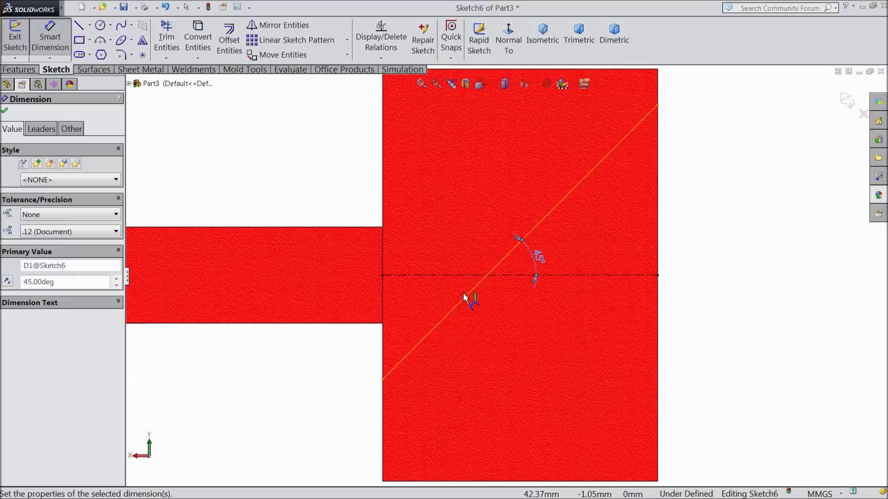
{"action": "left_click", "coordinate": [6, 113]}
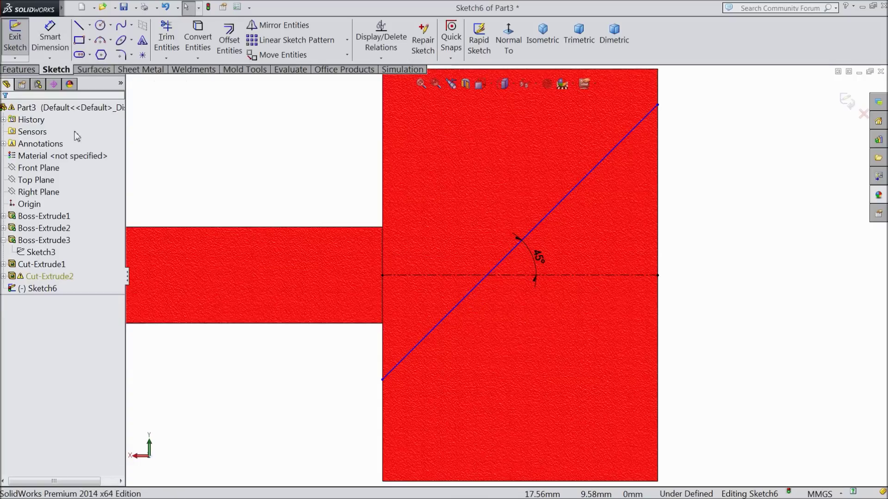
- Draw a vertical centerline about 2.4 mm long from the horizontal centerline's midpoint to the diagonal line's midpoint
{"action": "left_click", "coordinate": [90, 26]}
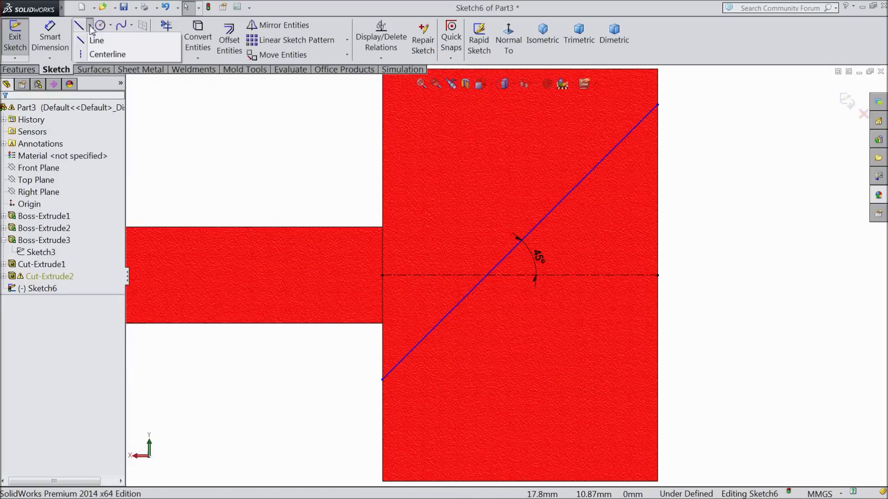
{"action": "left_click", "coordinate": [107, 54]}
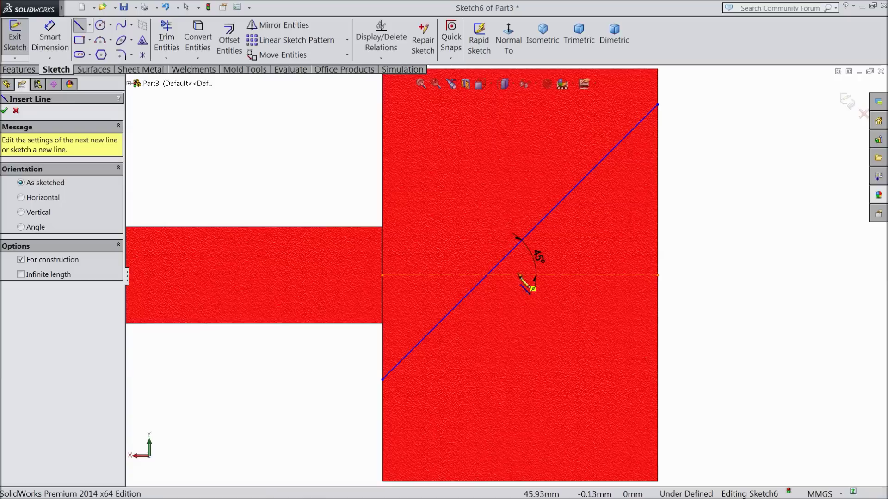
{"action": "left_click", "coordinate": [520, 276]}
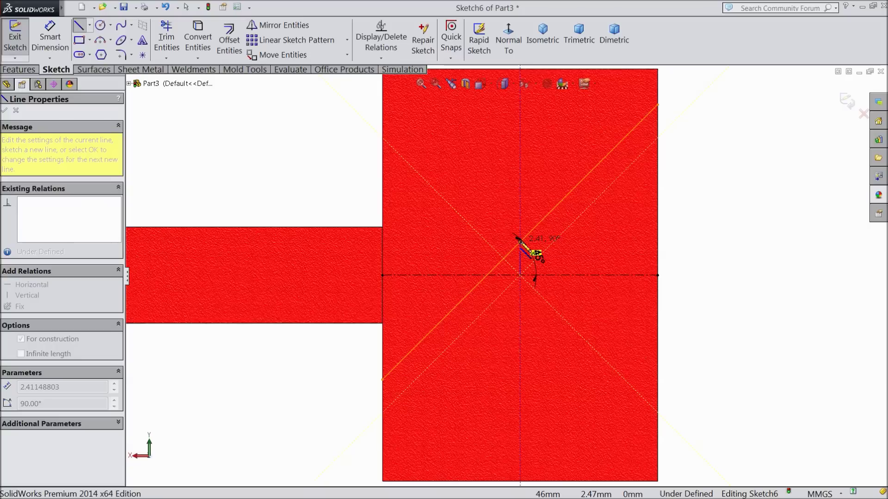
{"action": "left_click", "coordinate": [520, 241]}
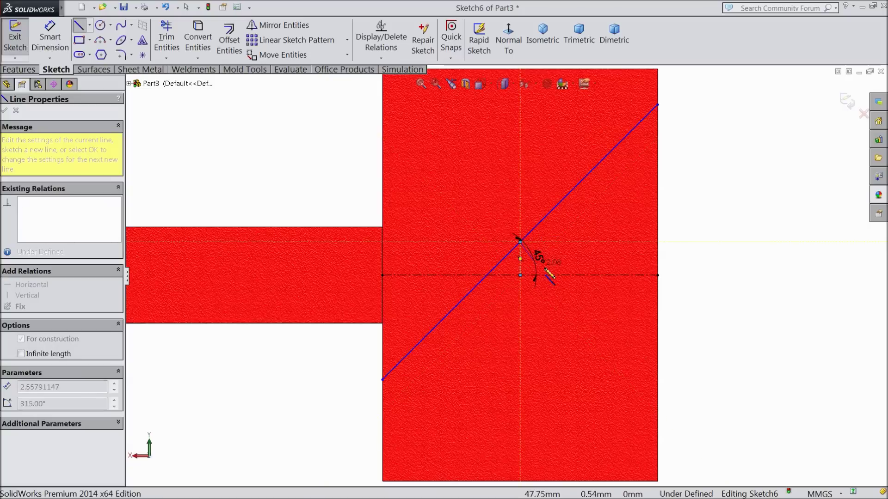
{"action": "right_click", "coordinate": [702, 207]}
{"action": "left_click", "coordinate": [721, 88]}
- Try to pull the diagonal line's midpoint onto the horizontal centerline's midpoint, and delete the short vertical centerline
{"action": "scroll", "coordinate": [577, 244], "scroll_direction": "down", "scroll_amount": 3}
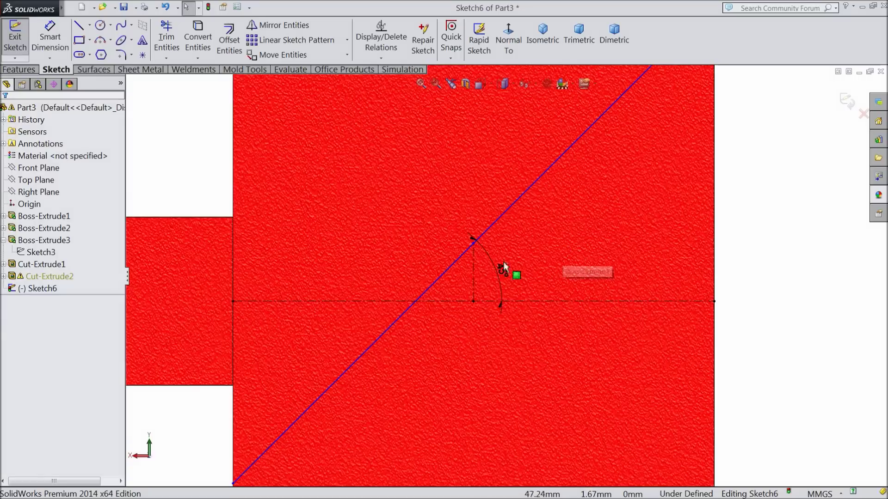
{"action": "left_click", "coordinate": [473, 259]}
{"action": "left_click_drag", "start_coordinate": [474, 261], "coordinate": [474, 301]}
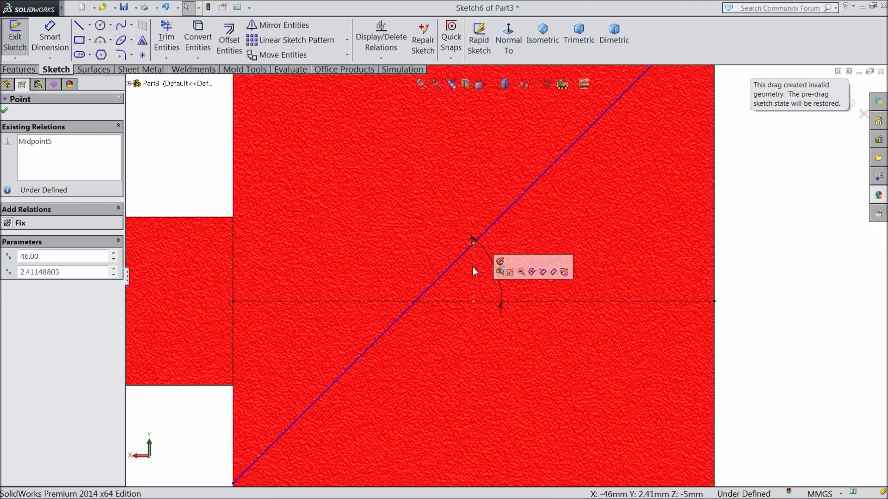
{"action": "left_click_drag", "start_coordinate": [473, 243], "coordinate": [475, 301]}
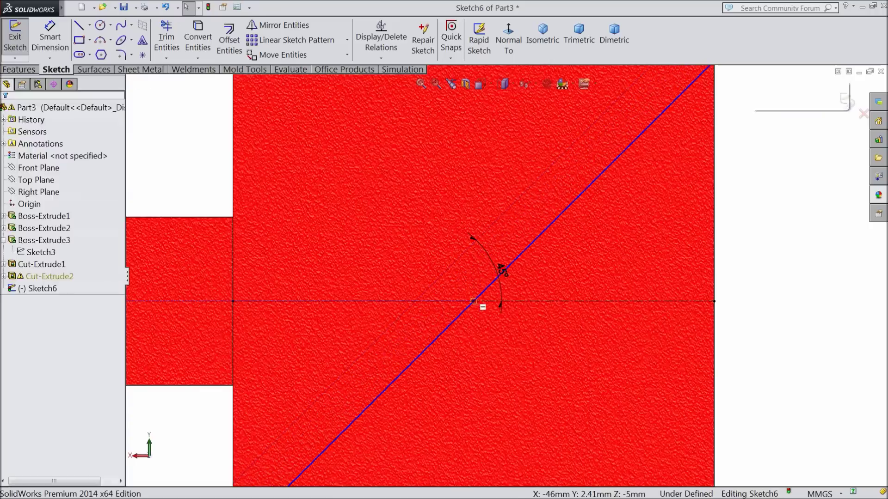
{"action": "left_click", "coordinate": [473, 278]}
{"action": "key", "text": "Delete"}
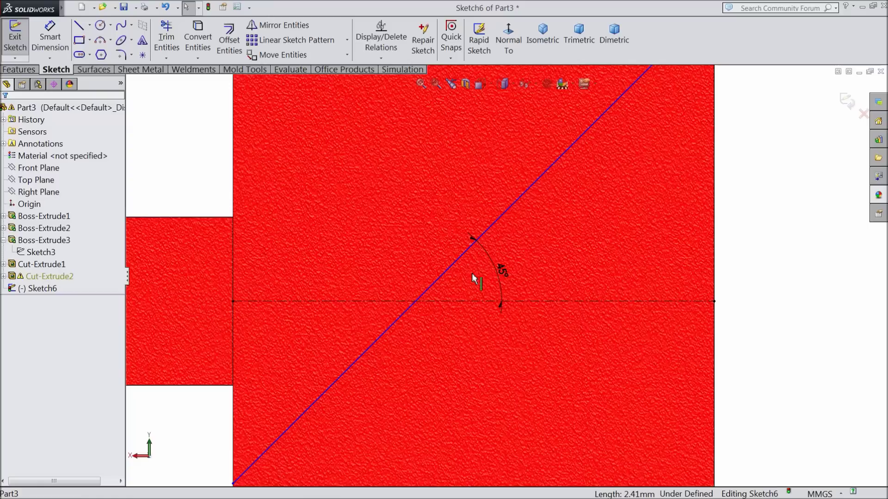
- Place sketch points at the midpoints of the horizontal centerline and the diagonal line
{"action": "left_click", "coordinate": [142, 55]}
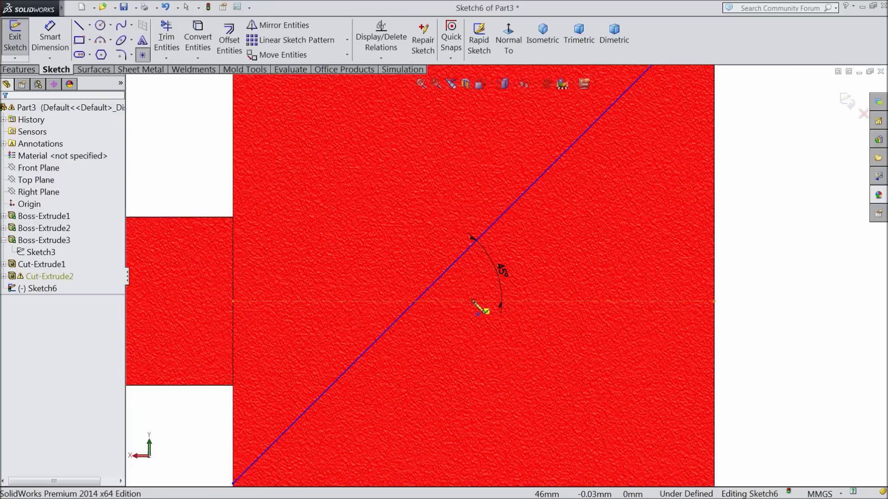
{"action": "left_click", "coordinate": [472, 301]}
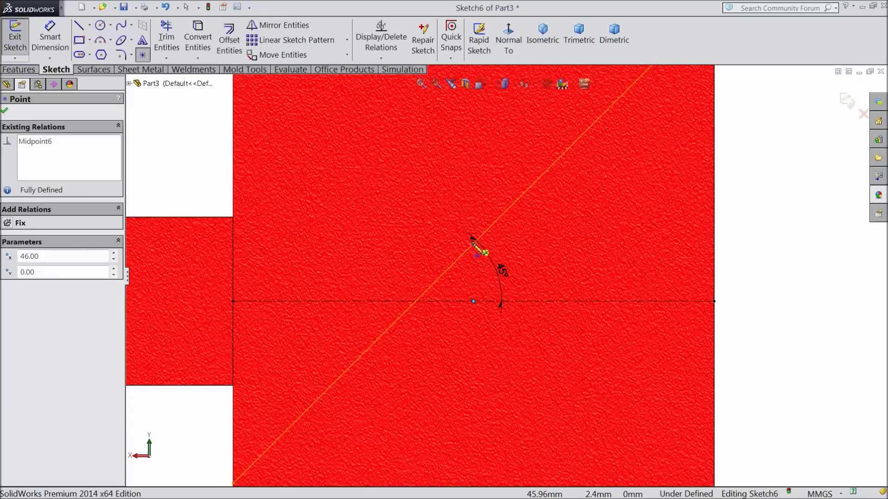
{"action": "left_click", "coordinate": [473, 243]}
{"action": "right_click", "coordinate": [729, 211]}
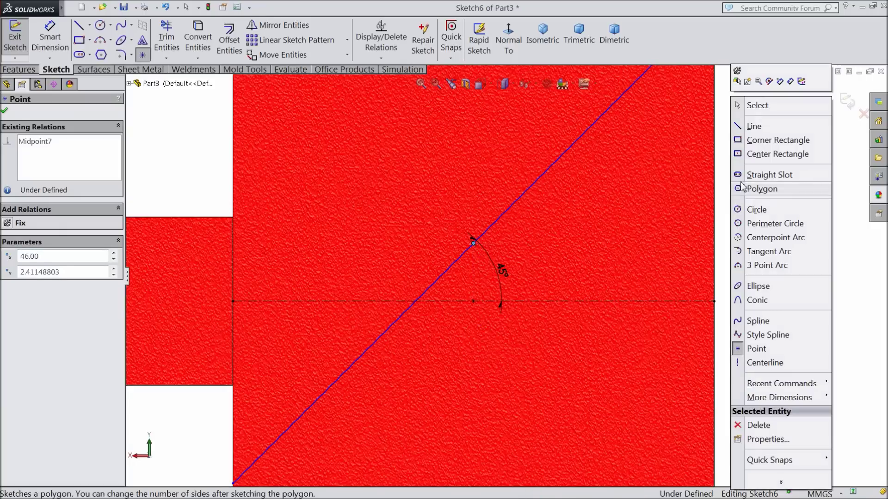
{"action": "left_click", "coordinate": [752, 104]}
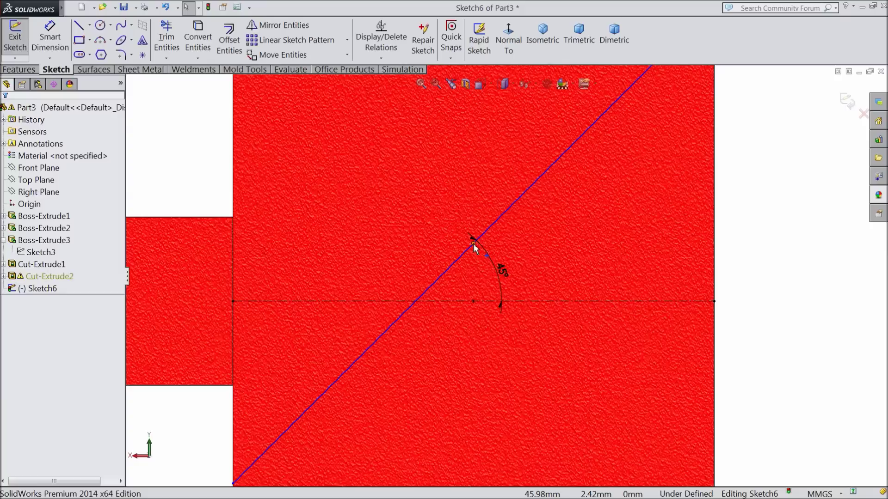
- Make the two midpoint points coincident so the diagonal line is centered on the face, and exit the sketch
{"action": "left_click", "coordinate": [473, 243]}
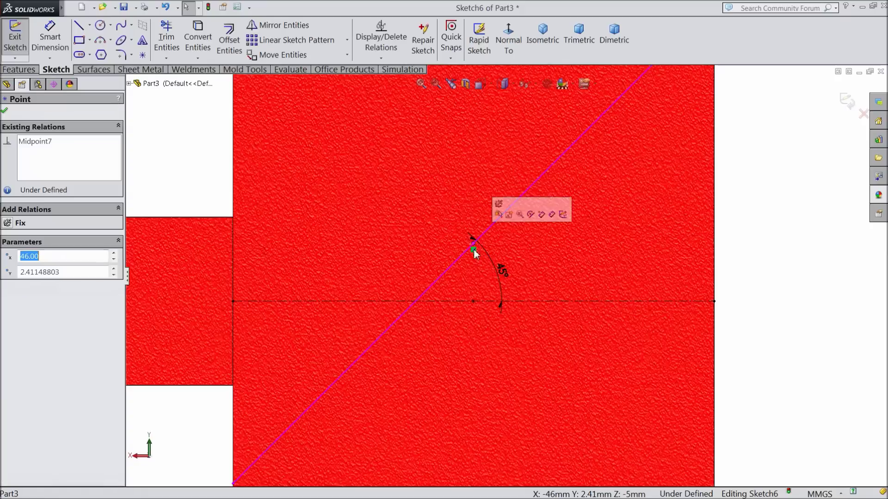
{"action": "left_click", "coordinate": [474, 302], "text": "ctrl"}
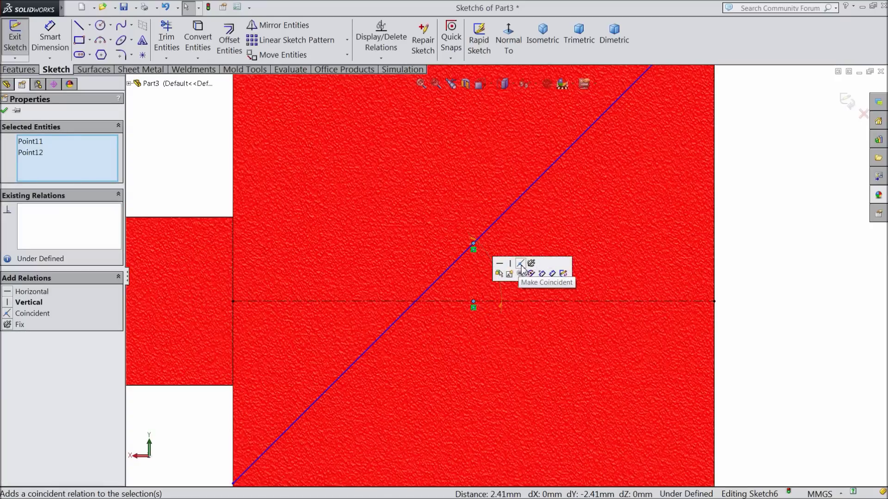
{"action": "left_click", "coordinate": [520, 264]}
{"action": "scroll", "coordinate": [468, 286], "scroll_direction": "up", "scroll_amount": 5}
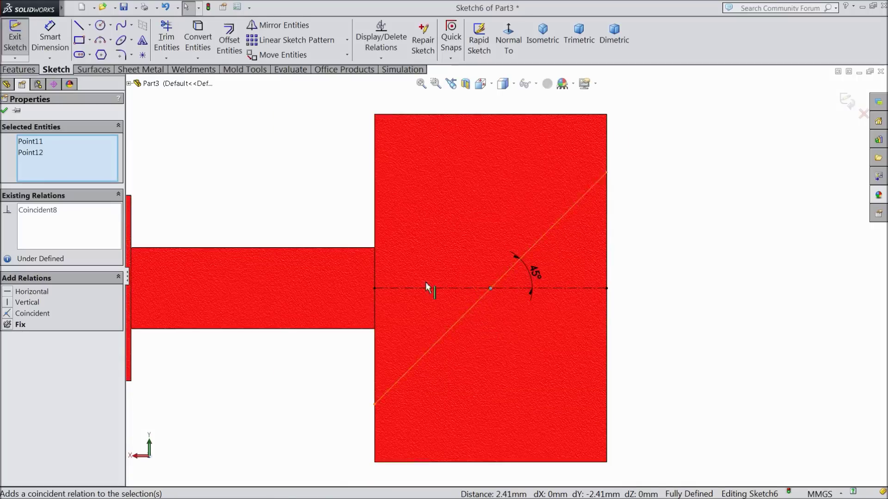
{"action": "key", "text": "Escape"}
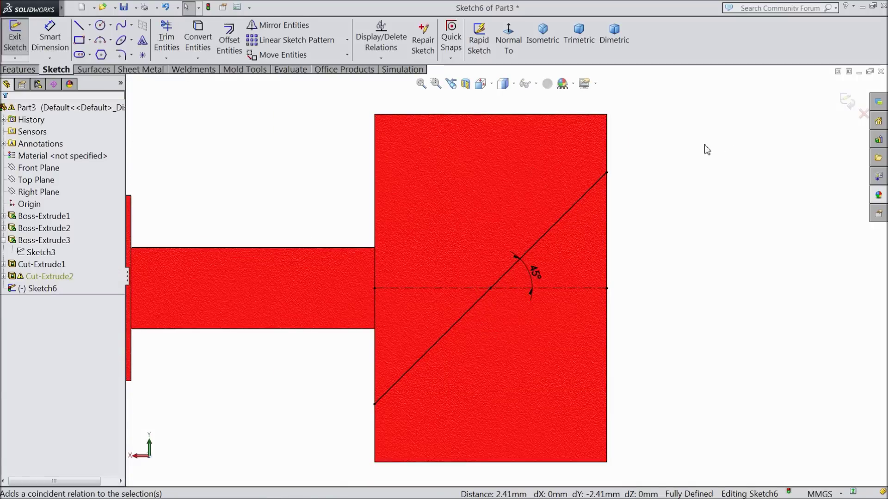
{"action": "left_click", "coordinate": [849, 104]}
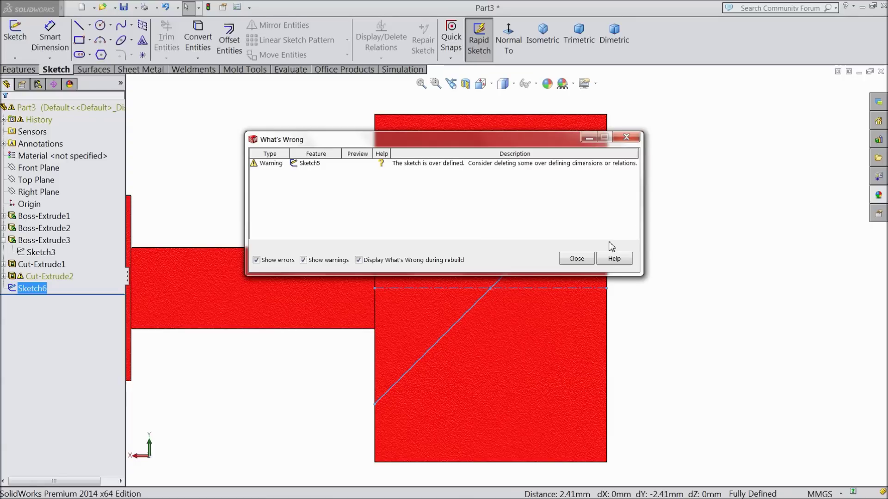
{"action": "left_click", "coordinate": [582, 260]}
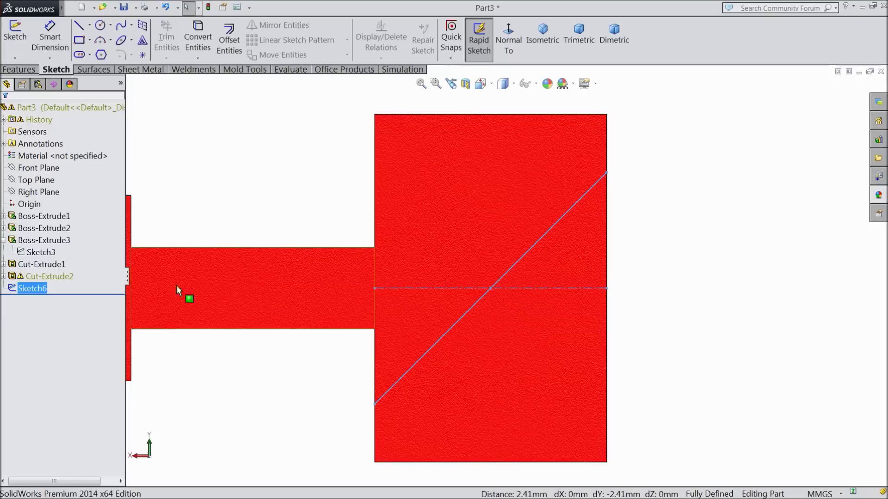
- Delete the Cut-Extrude2 feature from the end block, keeping its sketch and continuing past the sketch error
{"action": "left_click", "coordinate": [18, 280]}
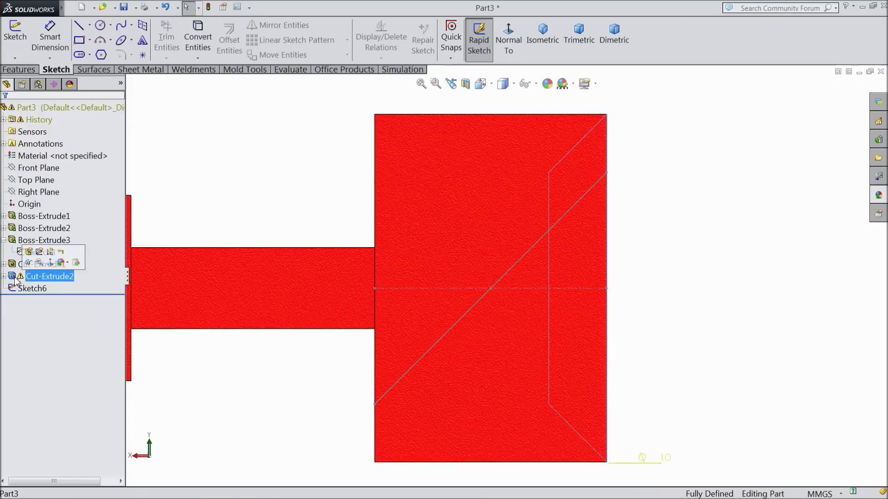
{"action": "left_click", "coordinate": [4, 276]}
{"action": "left_click", "coordinate": [46, 288]}
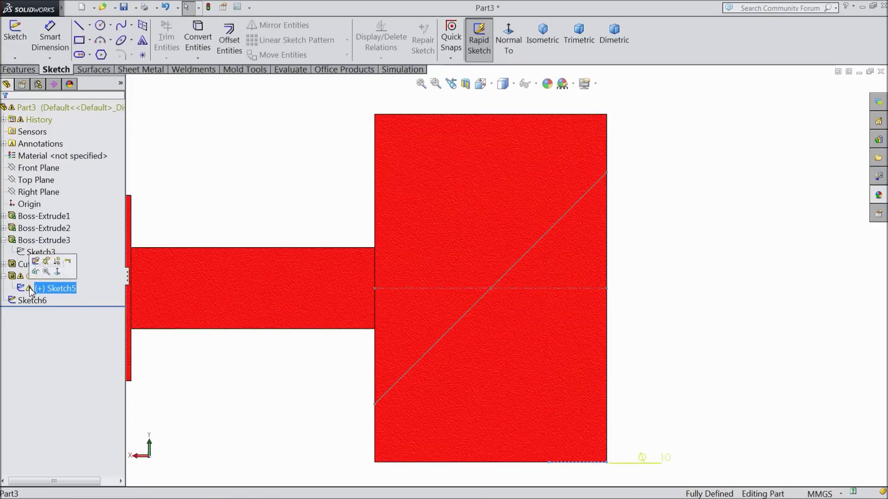
{"action": "middle_click_drag", "start_coordinate": [159, 323], "coordinate": [150, 224]}
{"action": "scroll", "coordinate": [172, 261], "scroll_direction": "up", "scroll_amount": 3}
{"action": "middle_click_drag", "start_coordinate": [173, 262], "coordinate": [267, 254]}
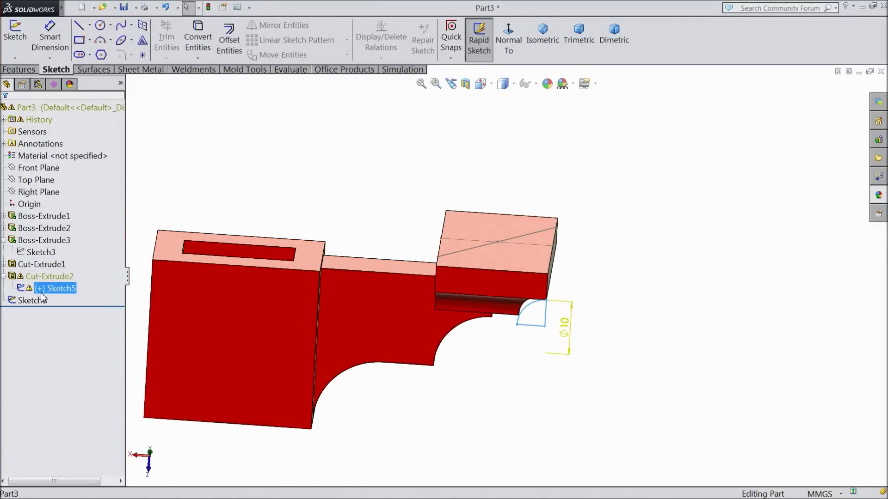
{"action": "left_click", "coordinate": [4, 277]}
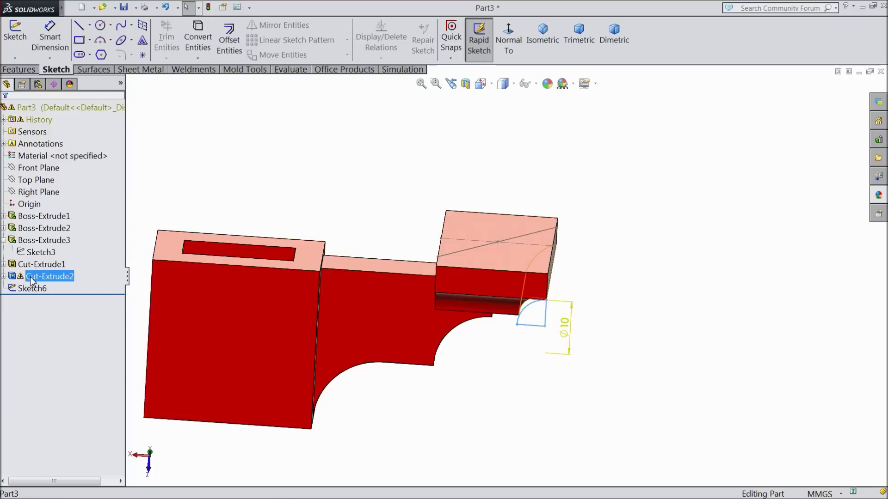
{"action": "right_click", "coordinate": [31, 281]}
{"action": "left_click", "coordinate": [53, 337]}
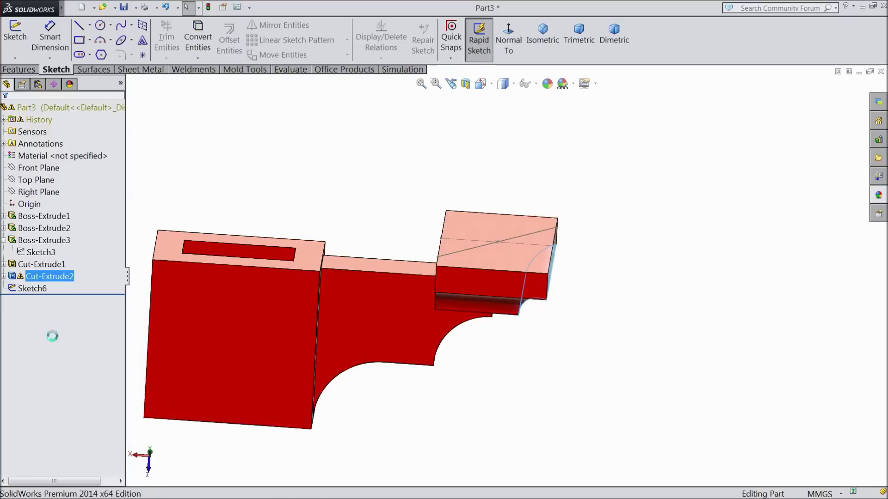
{"action": "left_click", "coordinate": [516, 179]}
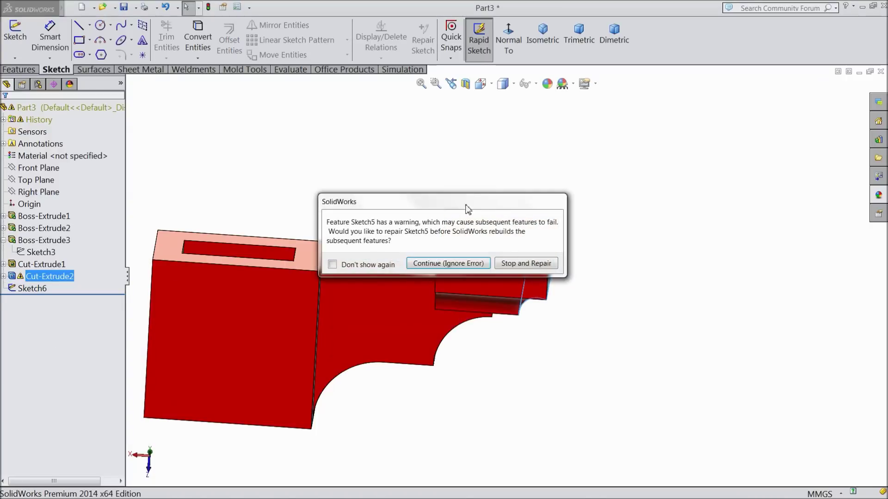
{"action": "left_click", "coordinate": [443, 264]}
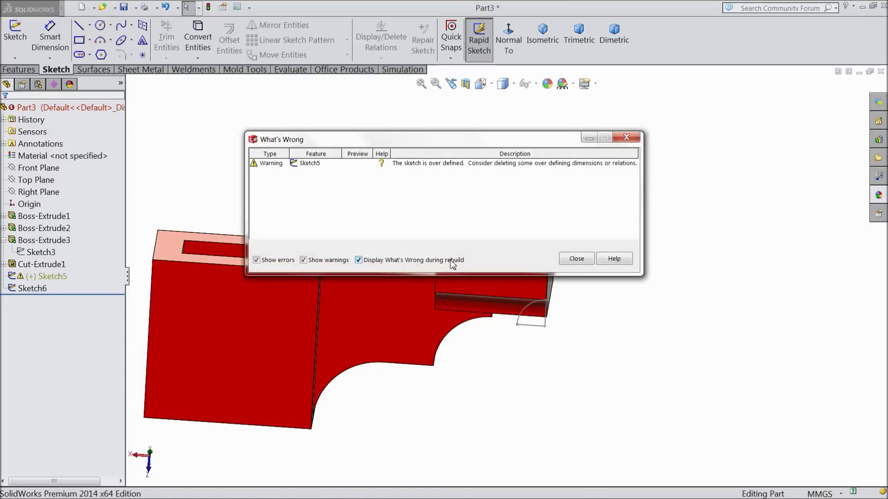
{"action": "left_click", "coordinate": [576, 259]}
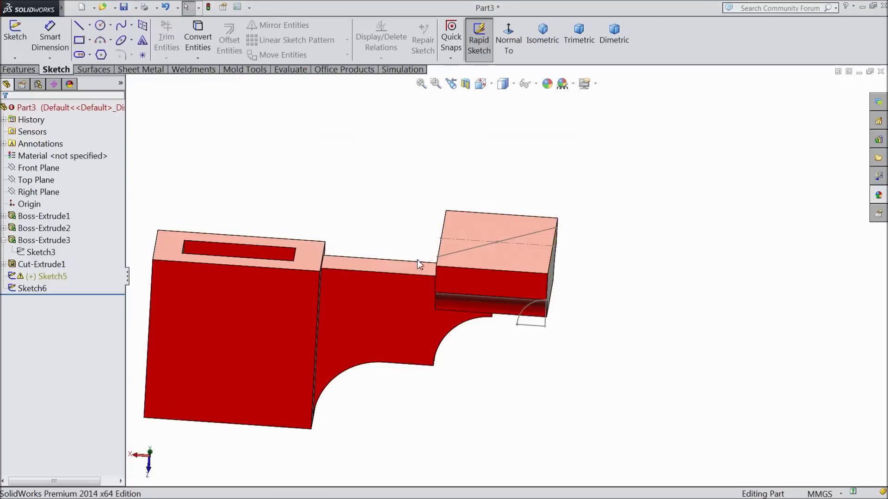
- Delete the leftover over-defined quarter-round sketch, Sketch5
{"action": "right_click", "coordinate": [41, 277]}
{"action": "left_click", "coordinate": [66, 352]}
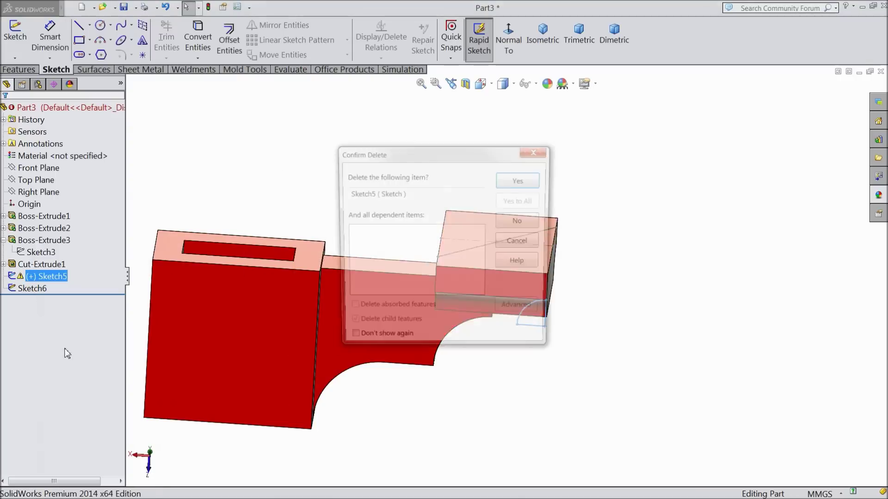
{"action": "left_click", "coordinate": [519, 179]}
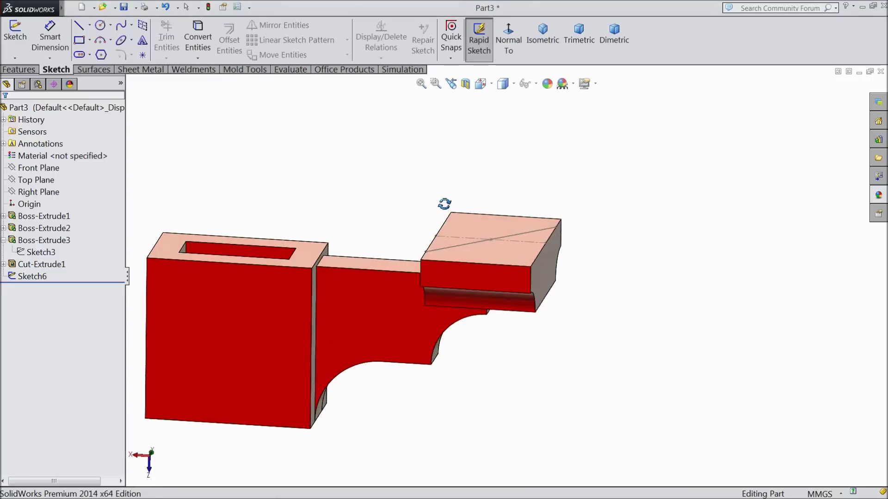
- Roll the feature history back to before Cut-Extrude1 and start a sketch on the end block's front side face, viewed normal to it
{"action": "scroll", "coordinate": [509, 273], "scroll_direction": "down", "scroll_amount": 2}
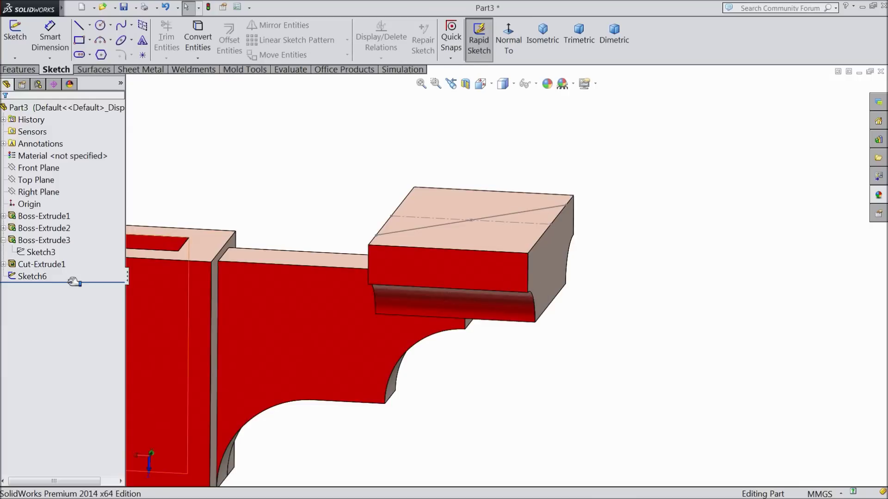
{"action": "left_click_drag", "start_coordinate": [75, 282], "coordinate": [71, 265]}
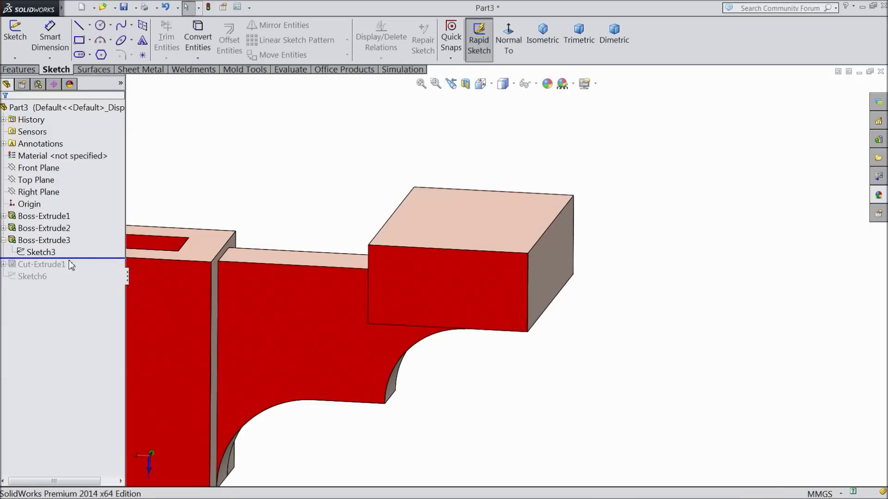
{"action": "left_click", "coordinate": [502, 311]}
{"action": "left_click", "coordinate": [533, 280]}
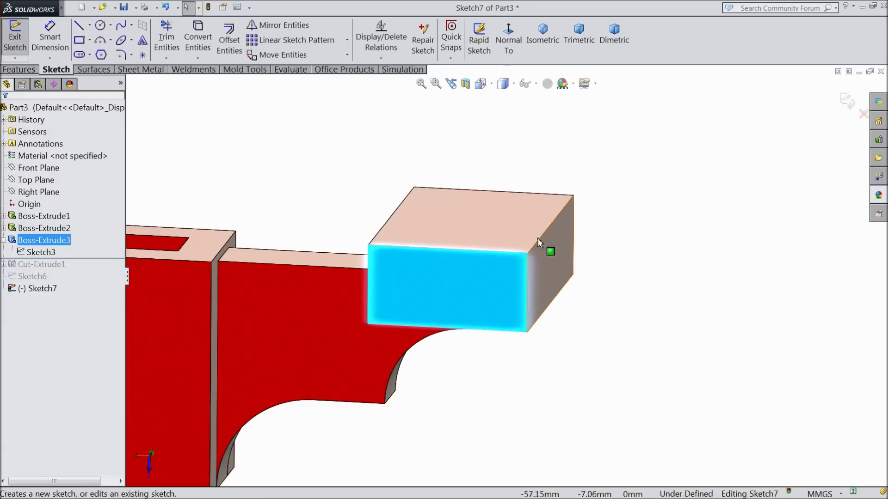
{"action": "left_click", "coordinate": [508, 48]}
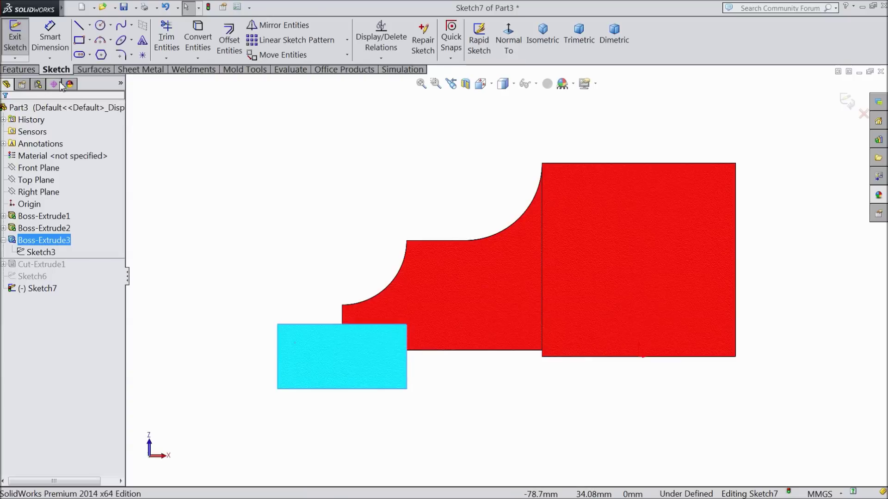
- Sketch a circle centered on the face's upper outer corner and set its diameter to 10 mm
{"action": "left_click", "coordinate": [100, 25]}
{"action": "scroll", "coordinate": [313, 347], "scroll_direction": "down", "scroll_amount": 4}
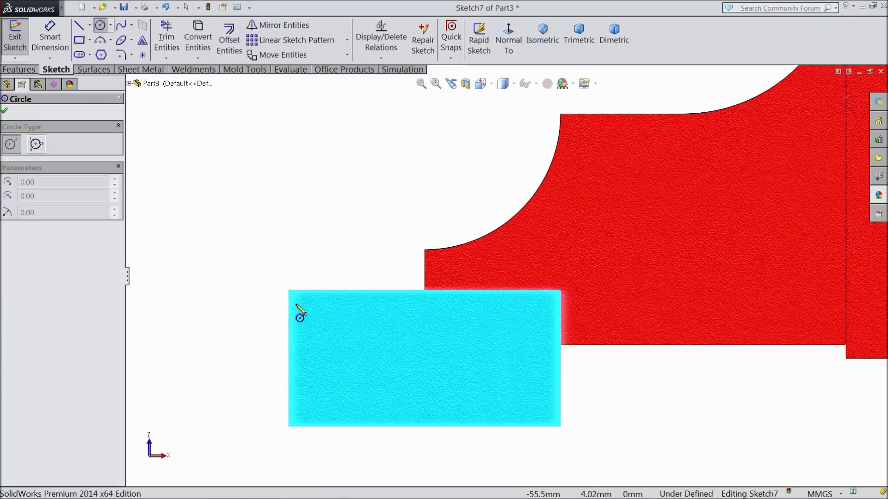
{"action": "left_click", "coordinate": [288, 292]}
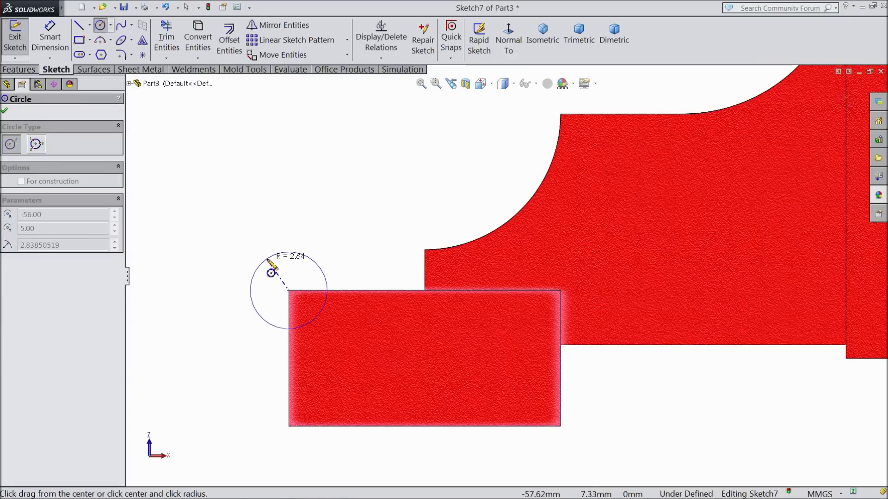
{"action": "left_click", "coordinate": [261, 266]}
{"action": "left_click", "coordinate": [50, 40]}
{"action": "left_click", "coordinate": [252, 291]}
{"action": "left_click", "coordinate": [221, 290]}
{"action": "type", "text": "10"}
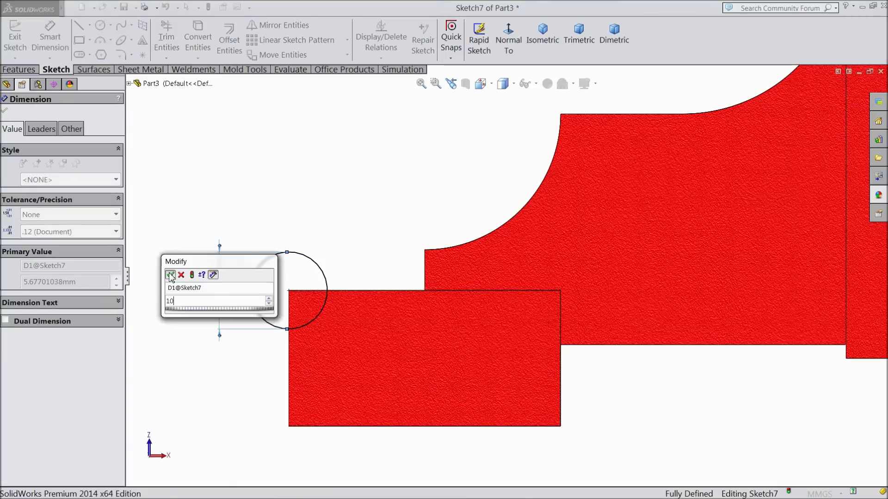
{"action": "key", "text": "Return"}
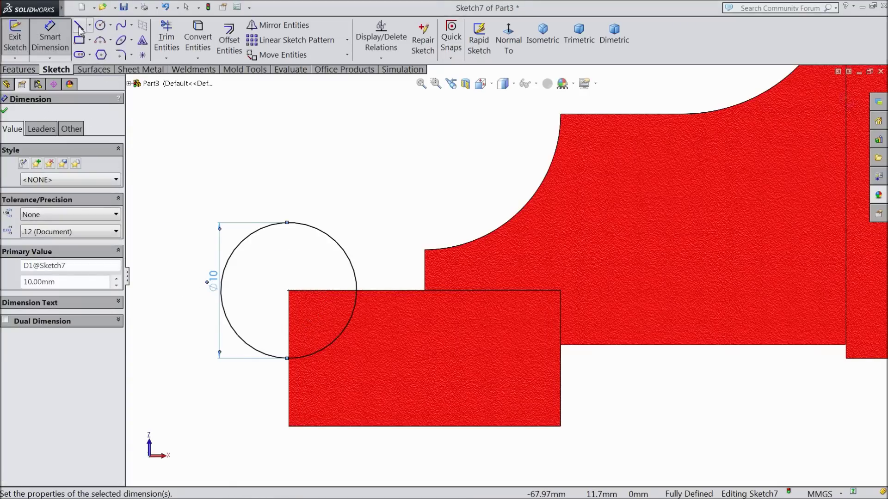
{"action": "key", "text": "Escape"}
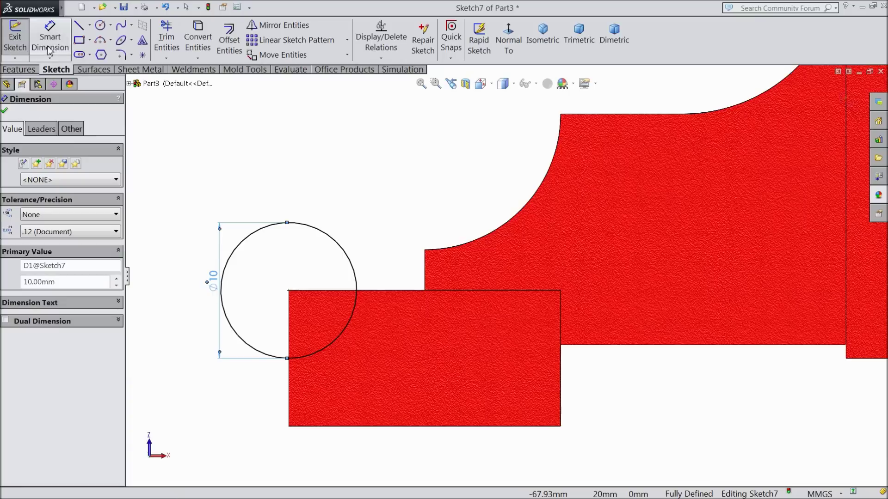
{"action": "key", "text": "Escape"}
- Convert the two face edges meeting at the circle's center and trim everything down to a closed quarter-circle profile inside the block
{"action": "left_click", "coordinate": [304, 292]}
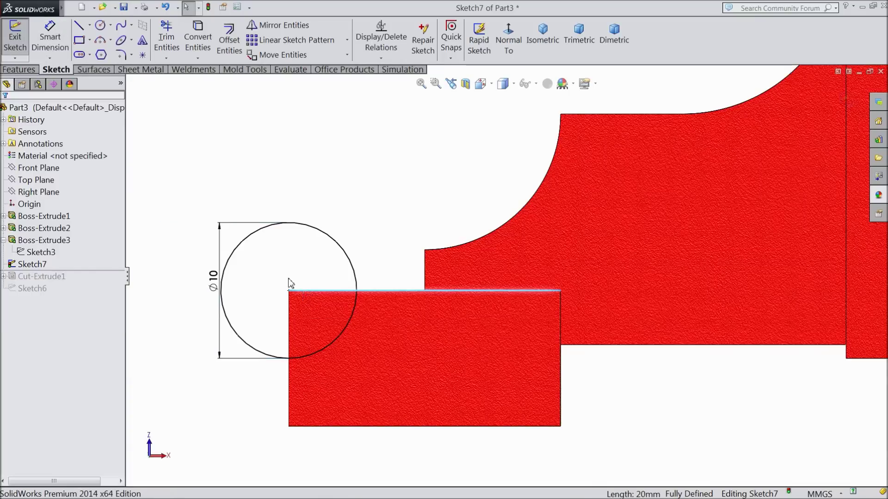
{"action": "left_click", "coordinate": [290, 324], "text": "ctrl"}
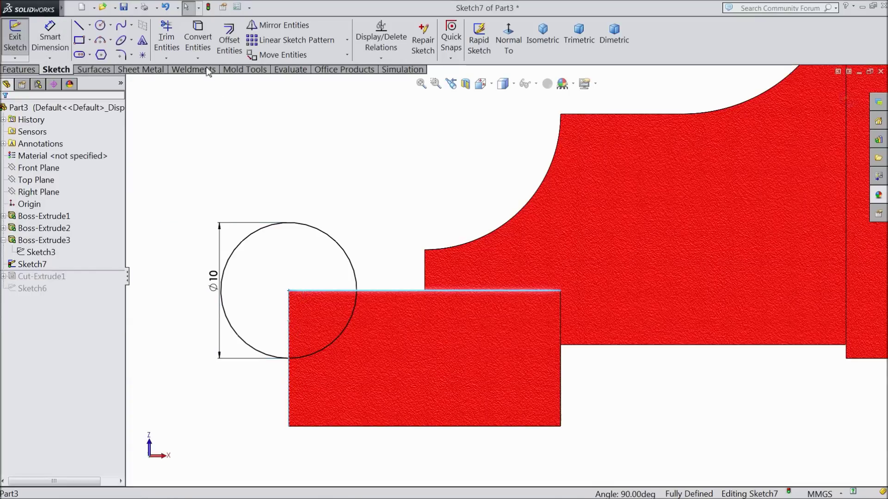
{"action": "left_click", "coordinate": [167, 39]}
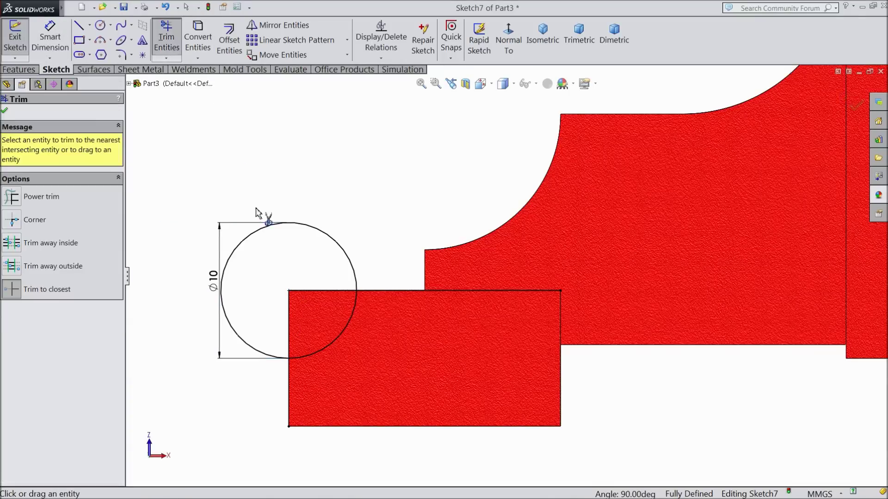
{"action": "left_click", "coordinate": [247, 242]}
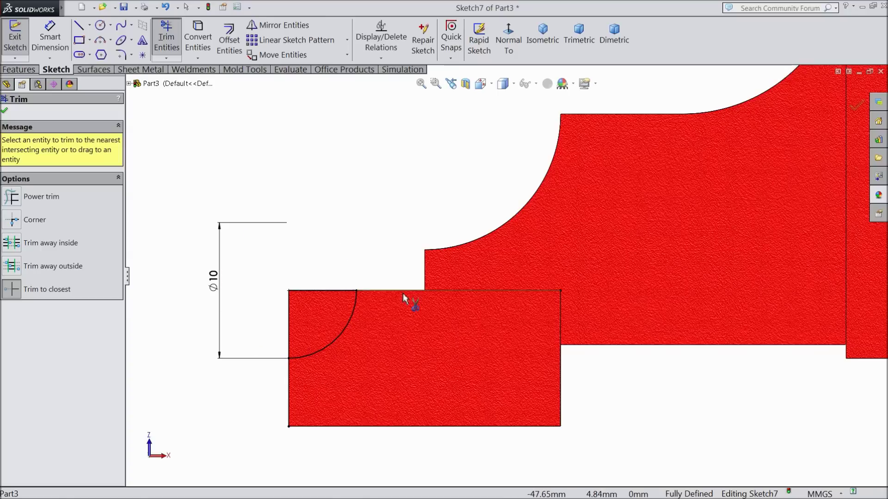
{"action": "left_click", "coordinate": [289, 387]}
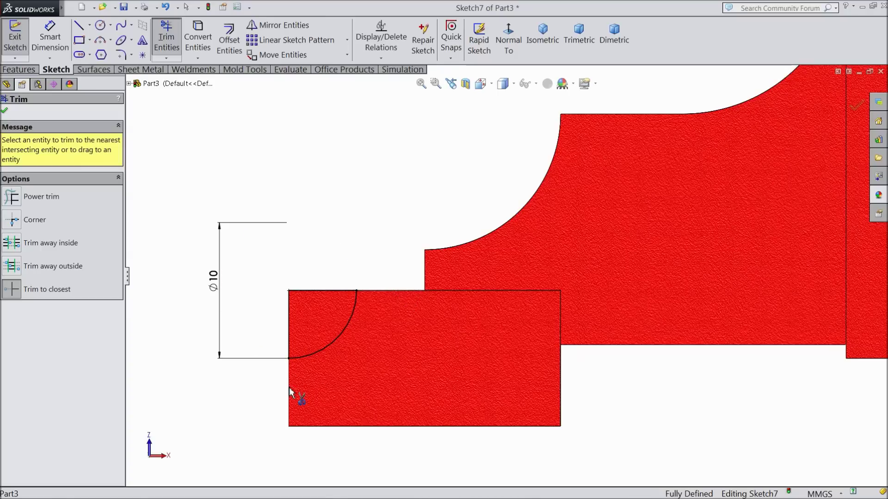
{"action": "left_click", "coordinate": [4, 110]}
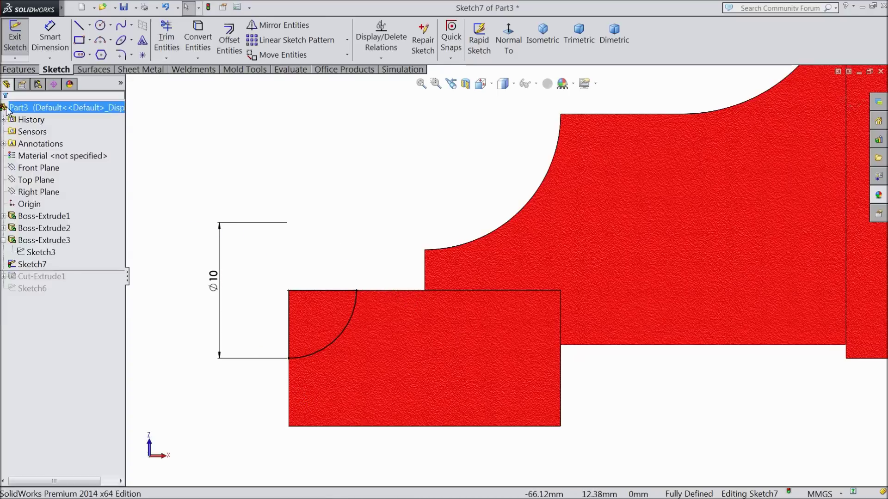
- Extrude-cut the quarter-circle profile through the end block with the Through All end condition
{"action": "left_click", "coordinate": [23, 71]}
{"action": "left_click", "coordinate": [191, 39]}
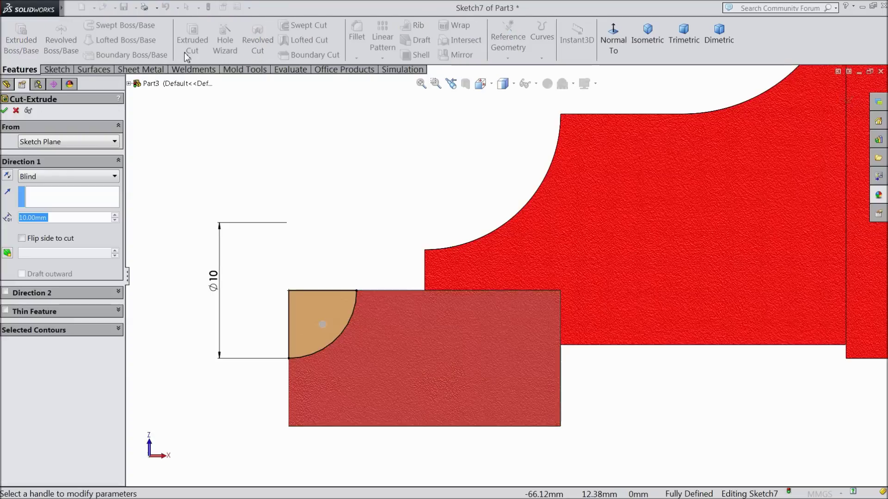
{"action": "left_click", "coordinate": [47, 176]}
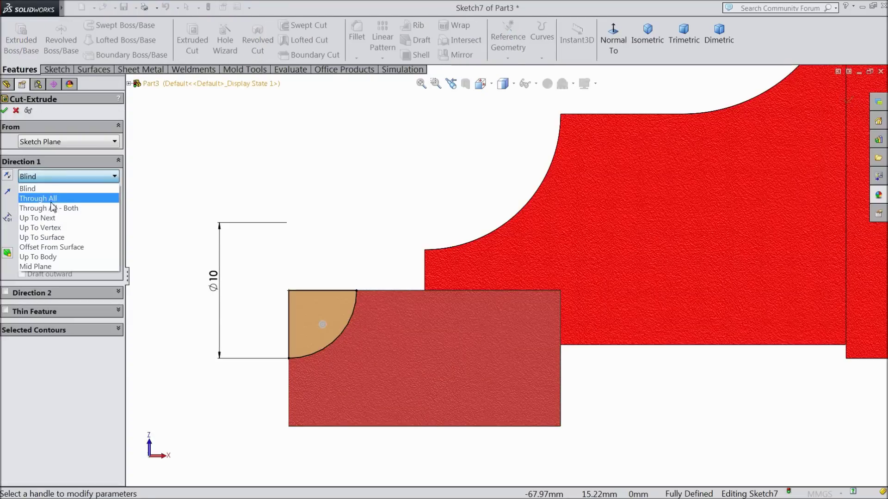
{"action": "left_click", "coordinate": [37, 195]}
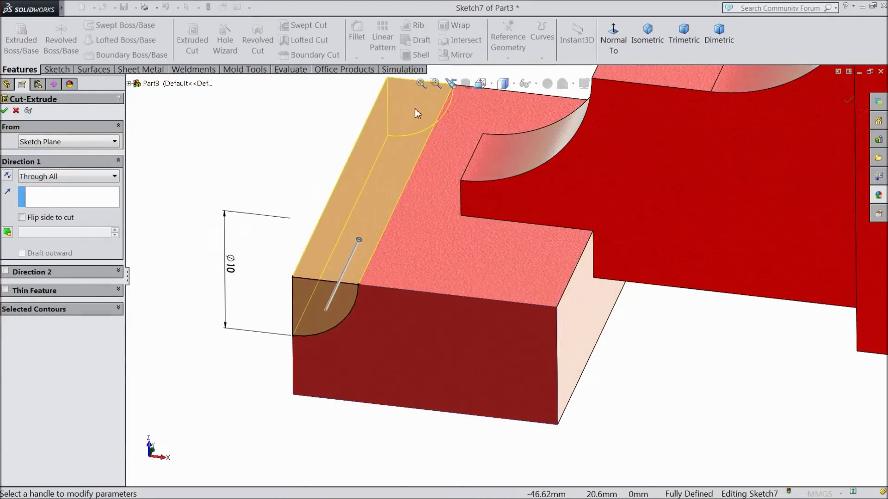
{"action": "left_click", "coordinate": [4, 111]}
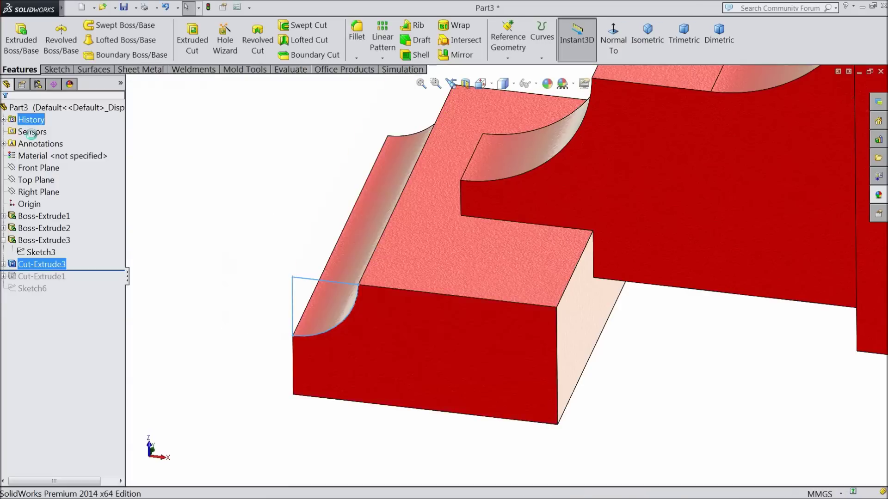
{"action": "left_click", "coordinate": [221, 200]}
- Roll the feature history forward past Sketch6 and start a sketch on the end block's narrow outer end face, viewed normal to it
{"action": "left_click_drag", "start_coordinate": [105, 270], "coordinate": [99, 296]}
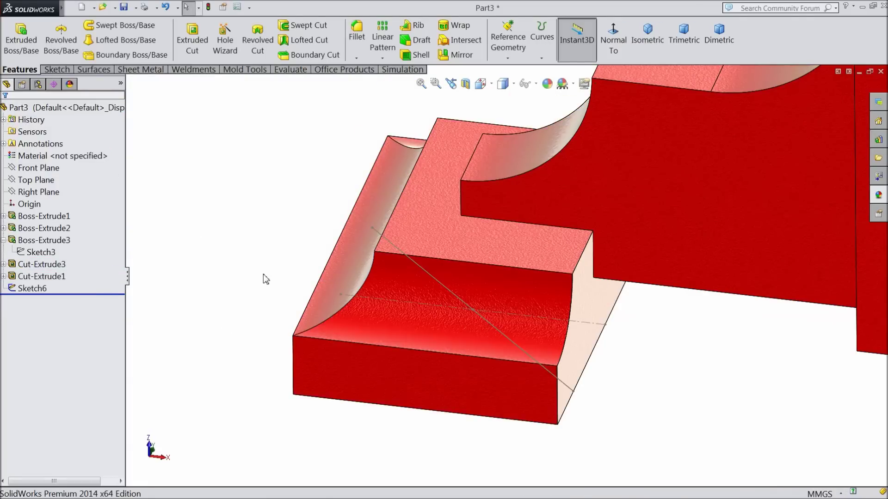
{"action": "middle_click_drag", "start_coordinate": [265, 278], "coordinate": [341, 210]}
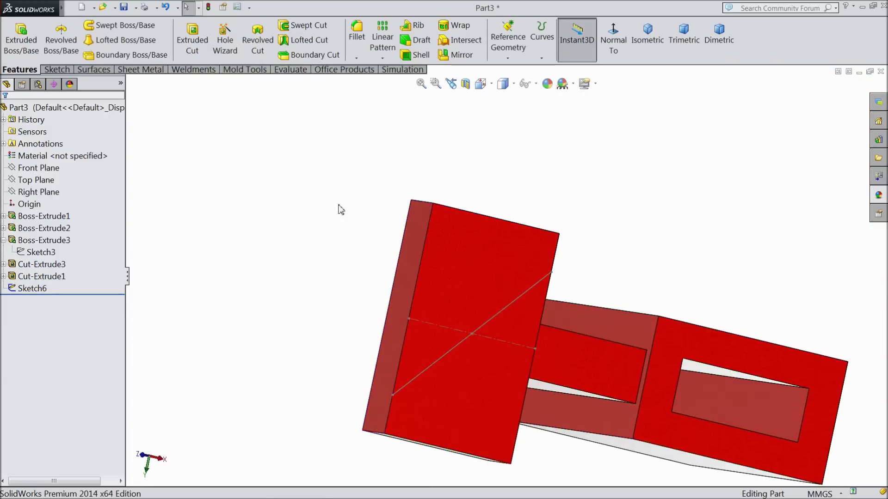
{"action": "scroll", "coordinate": [467, 327], "scroll_direction": "down", "scroll_amount": 3}
{"action": "scroll", "coordinate": [428, 326], "scroll_direction": "down", "scroll_amount": 2}
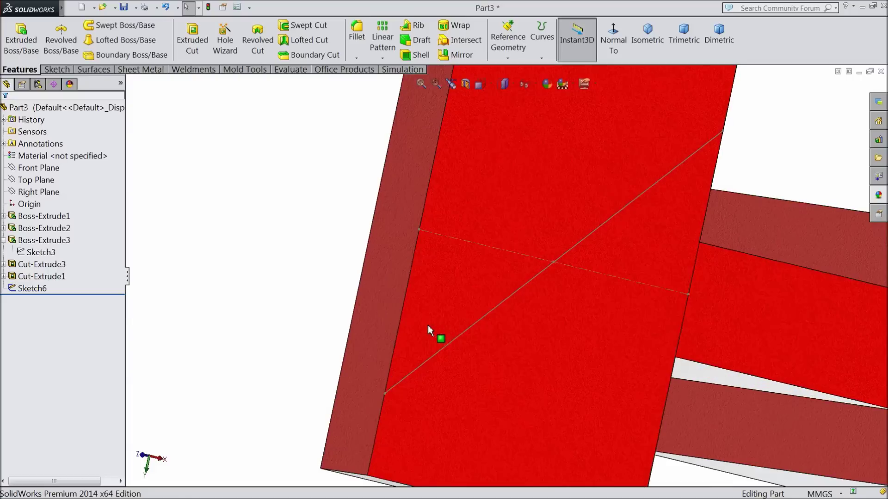
{"action": "left_click", "coordinate": [386, 317]}
{"action": "left_click", "coordinate": [421, 287]}
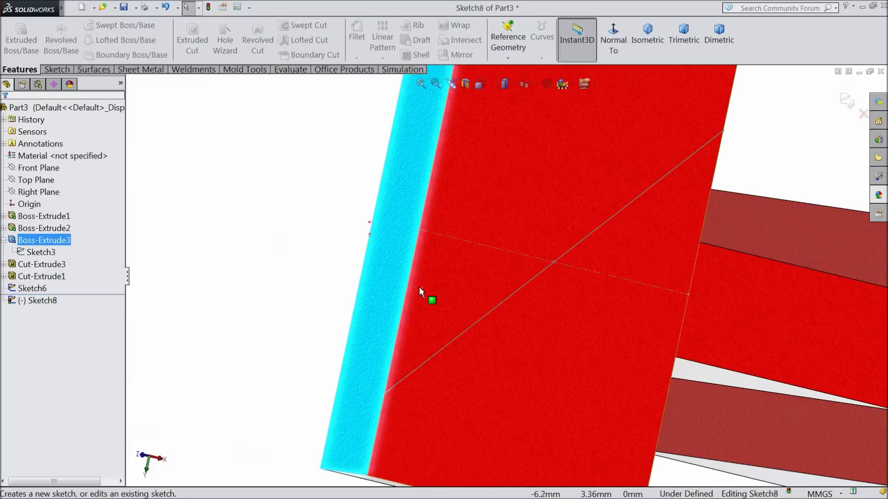
{"action": "left_click", "coordinate": [605, 43]}
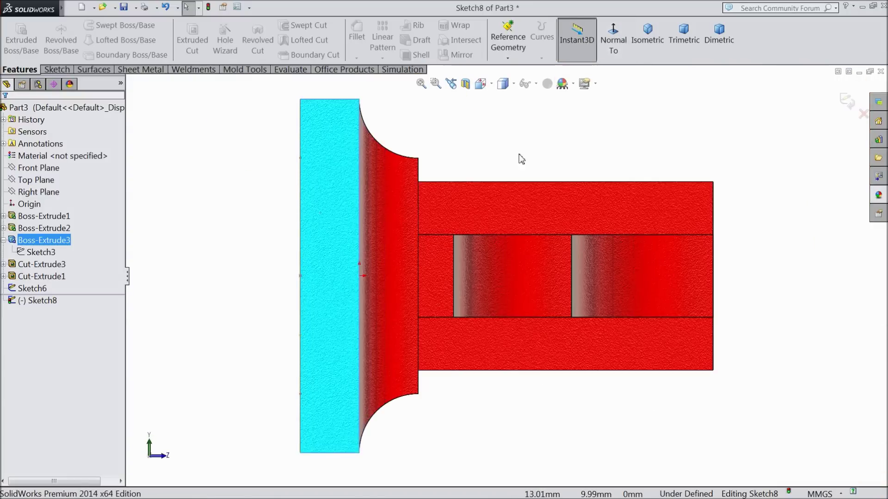
{"action": "scroll", "coordinate": [323, 178], "scroll_direction": "down", "scroll_amount": 3}
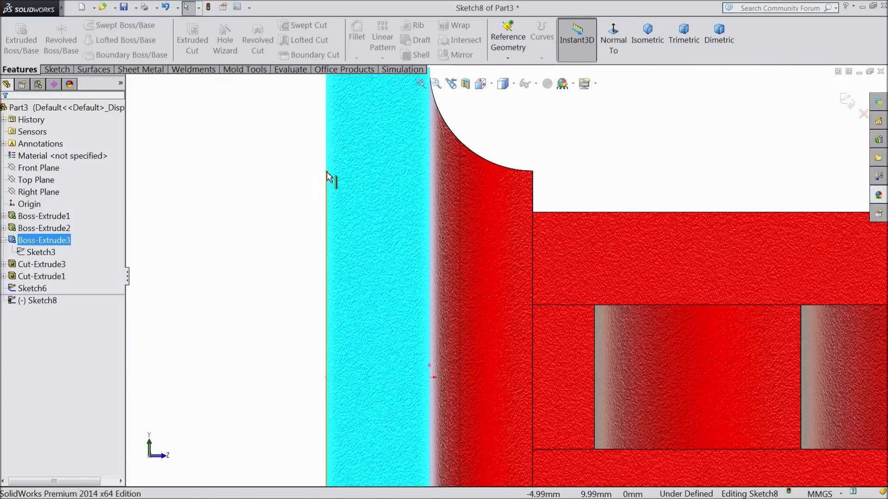
{"action": "key", "text": "Escape"}
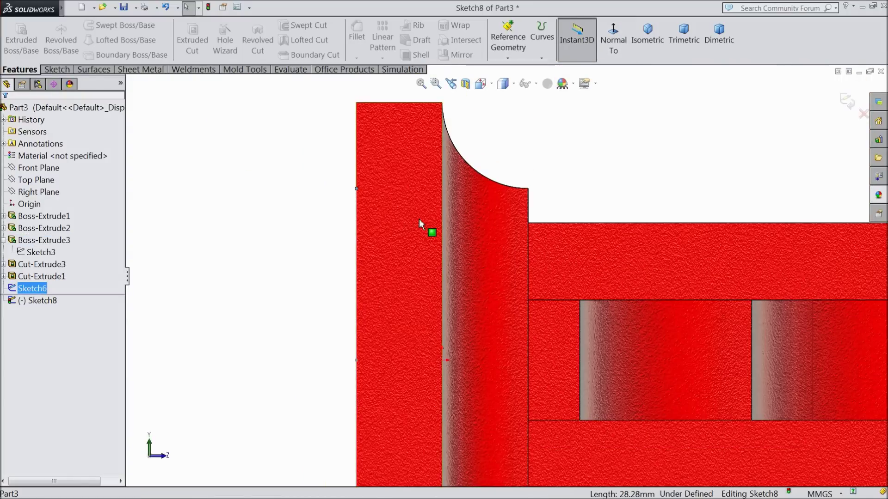
- Sketch a closed triangular notch profile on the face's underside edge, with its base about 3 mm long on that edge and its apex inside
{"action": "left_click", "coordinate": [56, 70]}
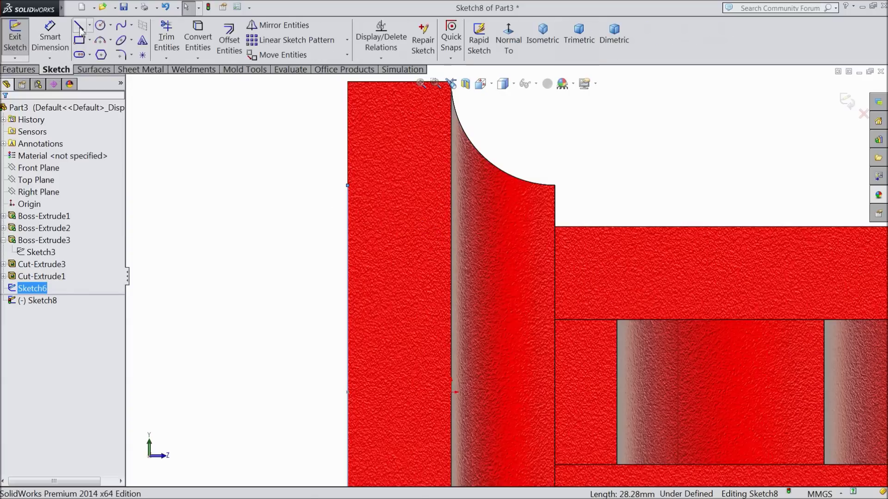
{"action": "left_click", "coordinate": [80, 26]}
{"action": "scroll", "coordinate": [340, 183], "scroll_direction": "down", "scroll_amount": 4}
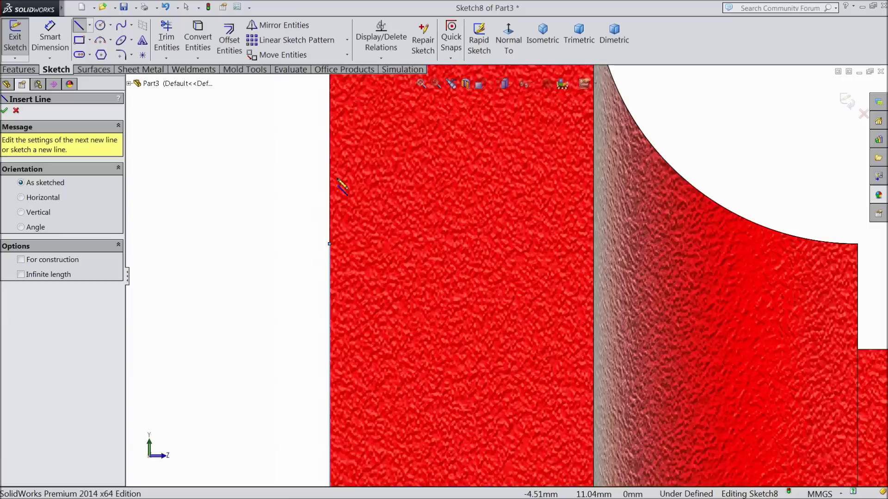
{"action": "left_click", "coordinate": [330, 157]}
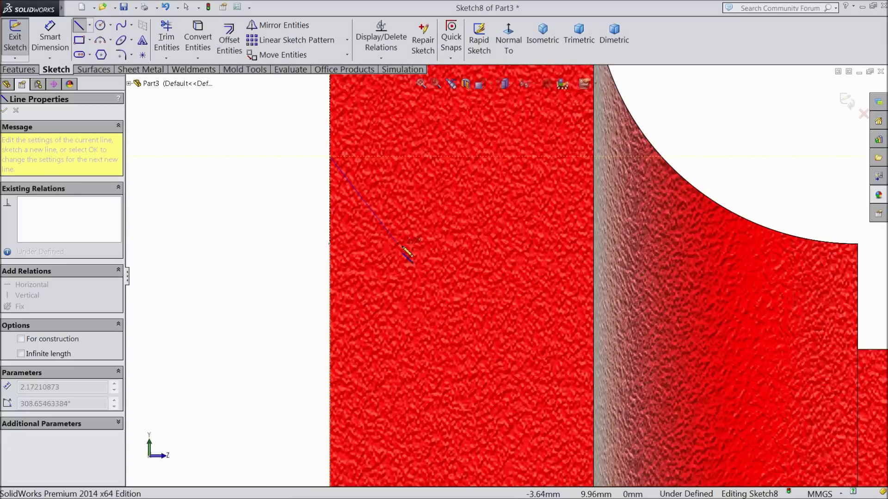
{"action": "left_click", "coordinate": [408, 247]}
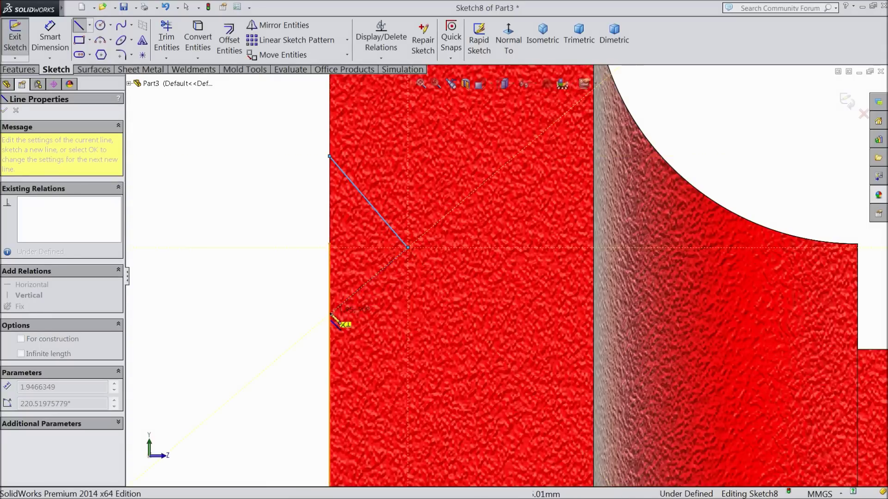
{"action": "left_click", "coordinate": [330, 314]}
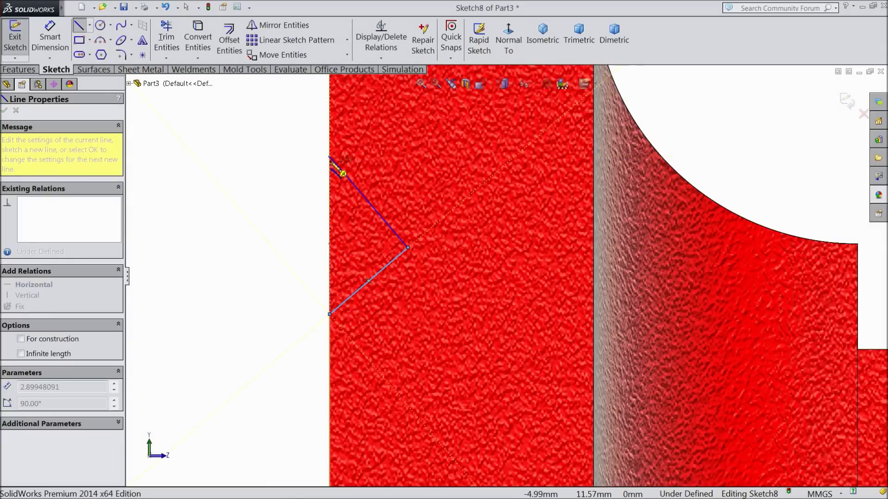
{"action": "left_click", "coordinate": [337, 162]}
{"action": "right_click", "coordinate": [273, 166]}
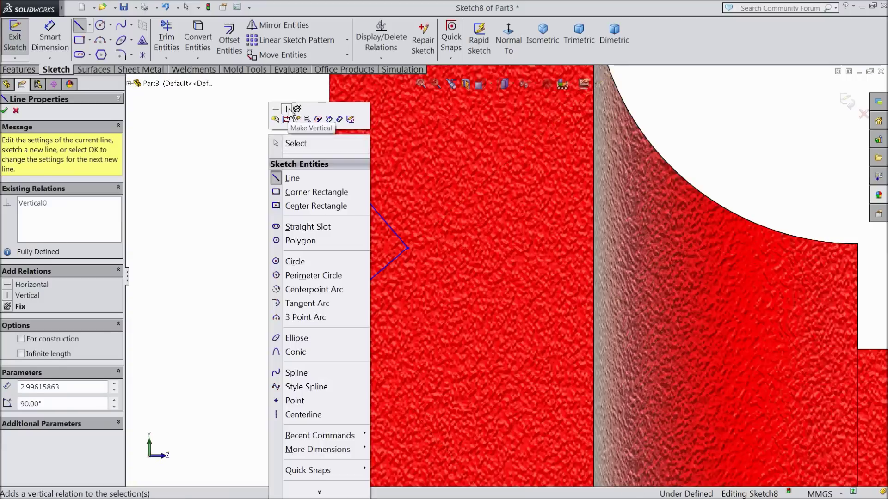
{"action": "left_click", "coordinate": [293, 144]}
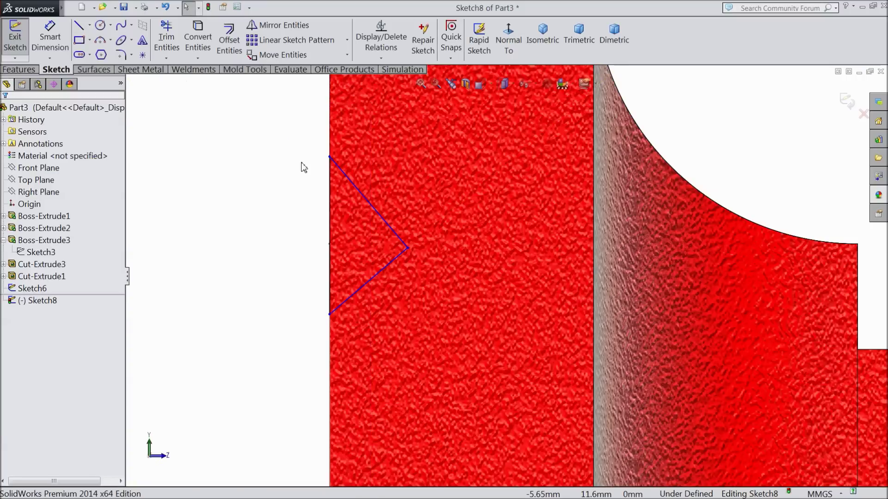
- Draw a centerline from the triangle's apex to the midpoint of its base and make it horizontal
{"action": "left_click", "coordinate": [90, 26]}
{"action": "left_click", "coordinate": [97, 54]}
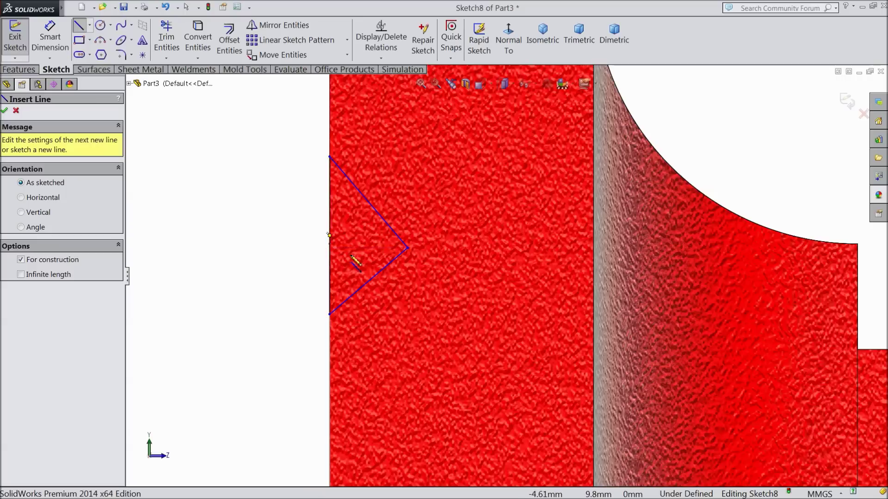
{"action": "left_click", "coordinate": [408, 248]}
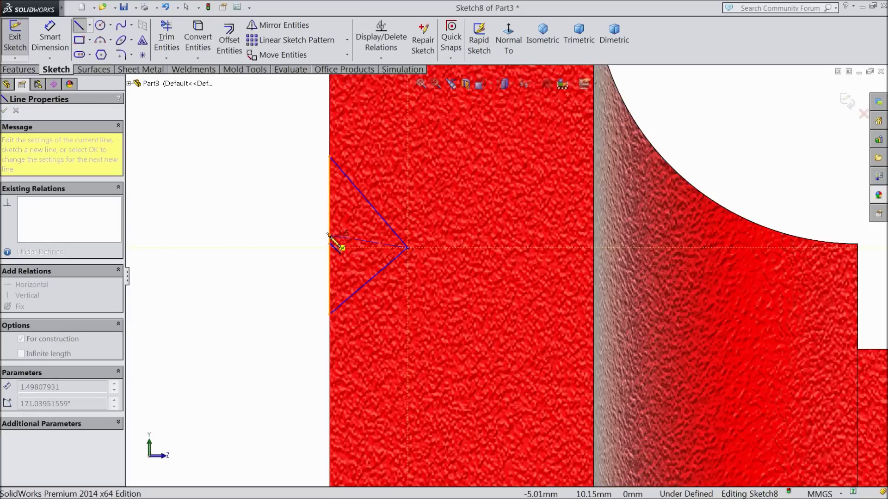
{"action": "left_click", "coordinate": [330, 236]}
{"action": "right_click", "coordinate": [265, 208]}
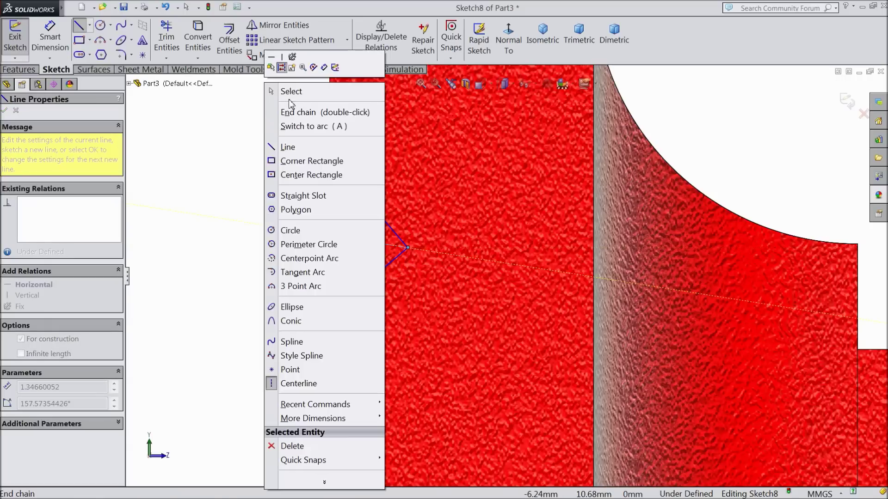
{"action": "left_click", "coordinate": [290, 107]}
{"action": "left_click", "coordinate": [344, 238]}
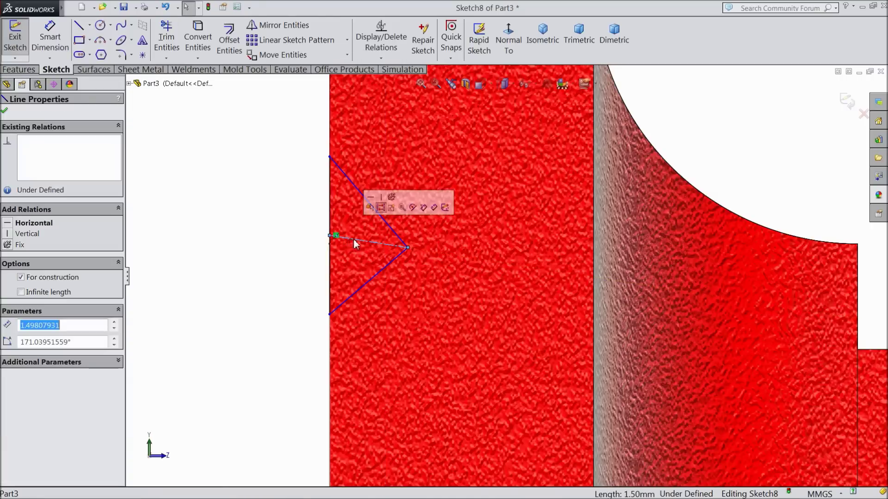
{"action": "left_click", "coordinate": [370, 202]}
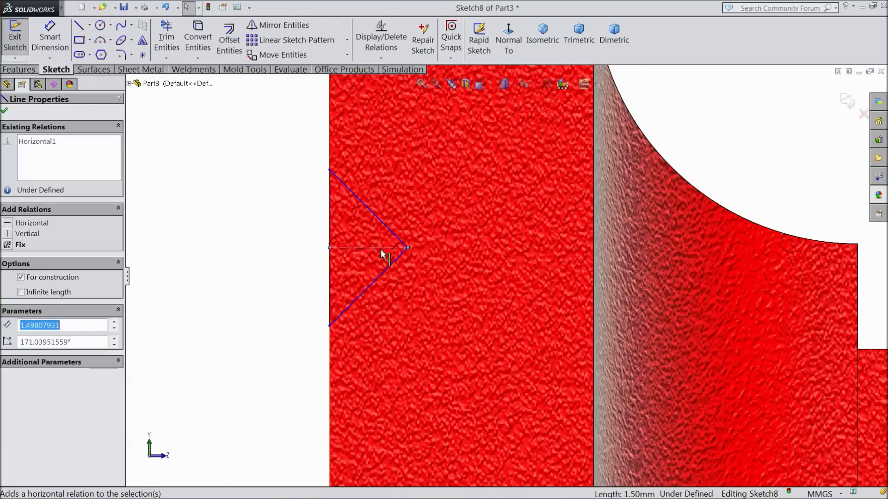
- Dimension the distance between the centerline and the triangle's lower base corner as 1 mm
{"action": "key", "text": "ctrl+Right"}
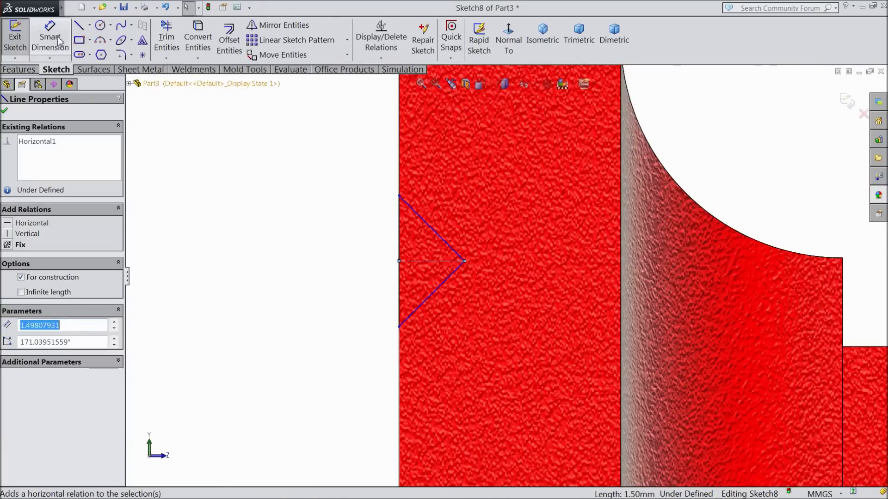
{"action": "left_click", "coordinate": [51, 38]}
{"action": "scroll", "coordinate": [422, 266], "scroll_direction": "down", "scroll_amount": 2}
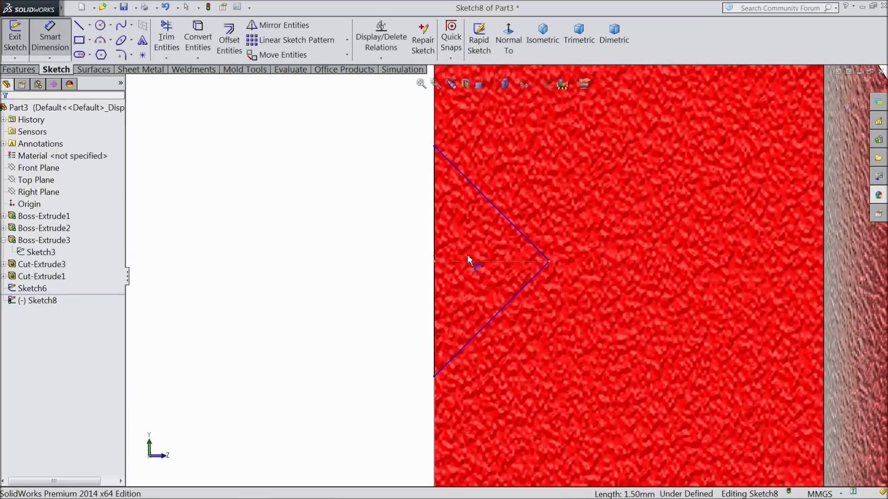
{"action": "scroll", "coordinate": [436, 230], "scroll_direction": "up", "scroll_amount": 2}
{"action": "left_click", "coordinate": [473, 267]}
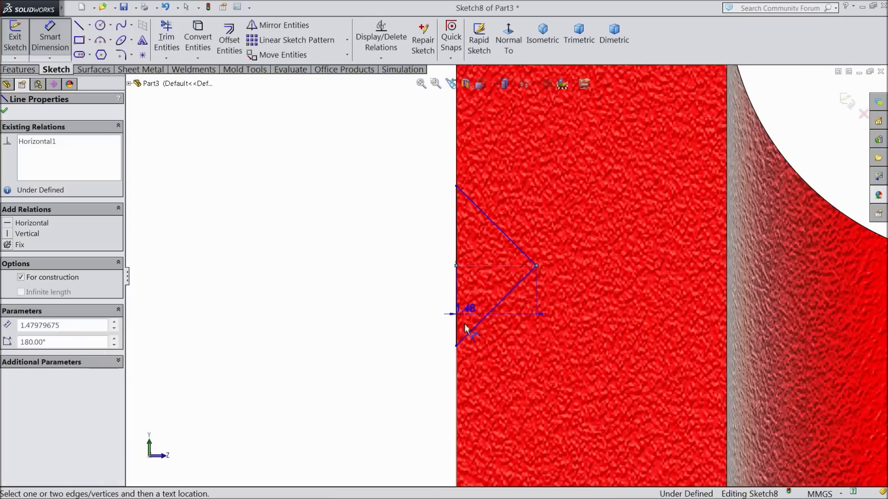
{"action": "left_click", "coordinate": [456, 345]}
{"action": "left_click", "coordinate": [426, 319]}
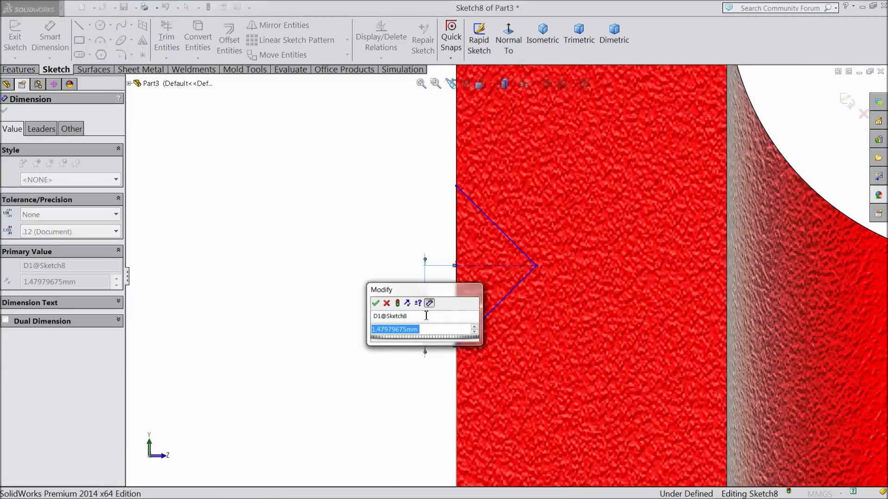
{"action": "type", "text": "1"}
{"action": "key", "text": "Return"}
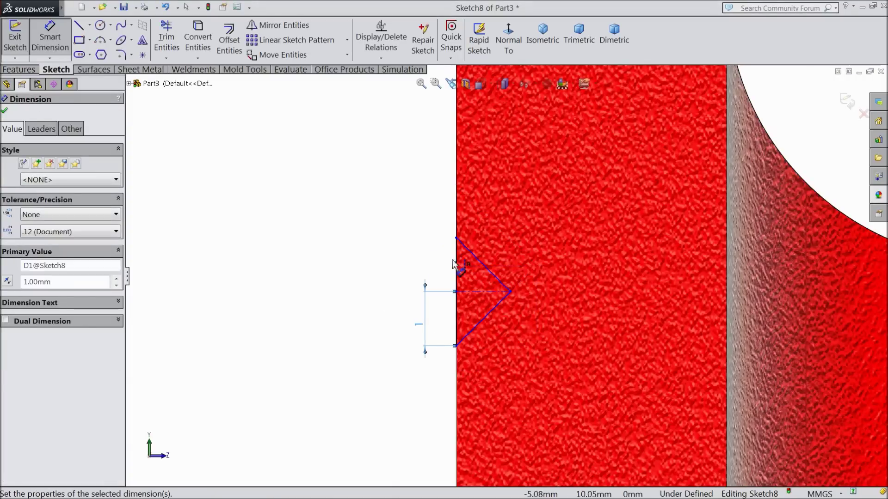
- Add driven dimensions for the other half of the triangle's base and for its depth from the upper base corner to the apex
{"action": "left_click", "coordinate": [456, 239]}
{"action": "left_click", "coordinate": [456, 292]}
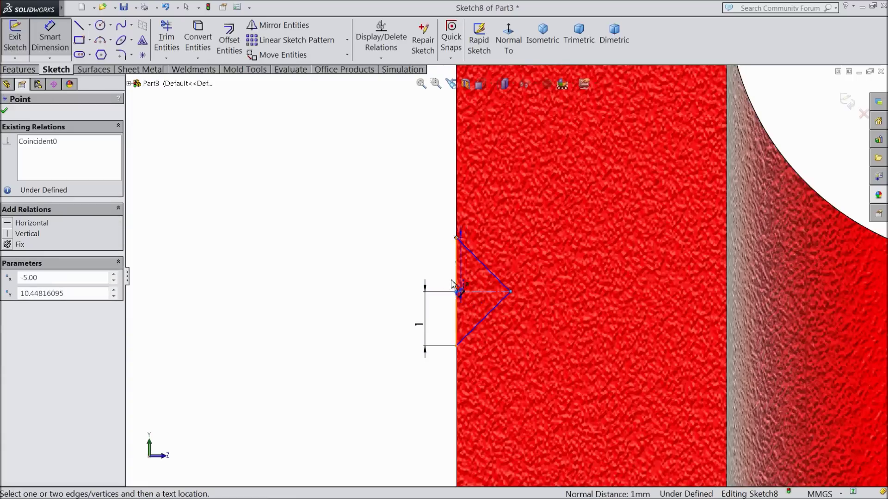
{"action": "left_click", "coordinate": [426, 270]}
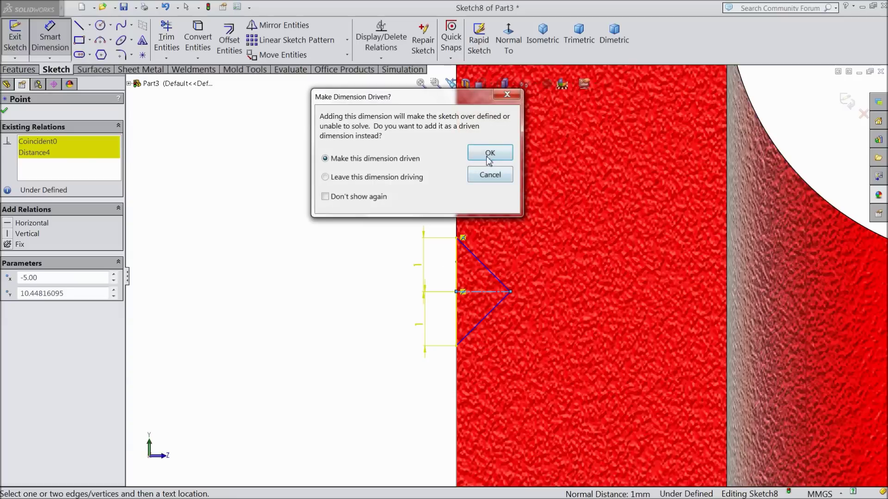
{"action": "left_click", "coordinate": [488, 154]}
{"action": "left_click", "coordinate": [457, 238]}
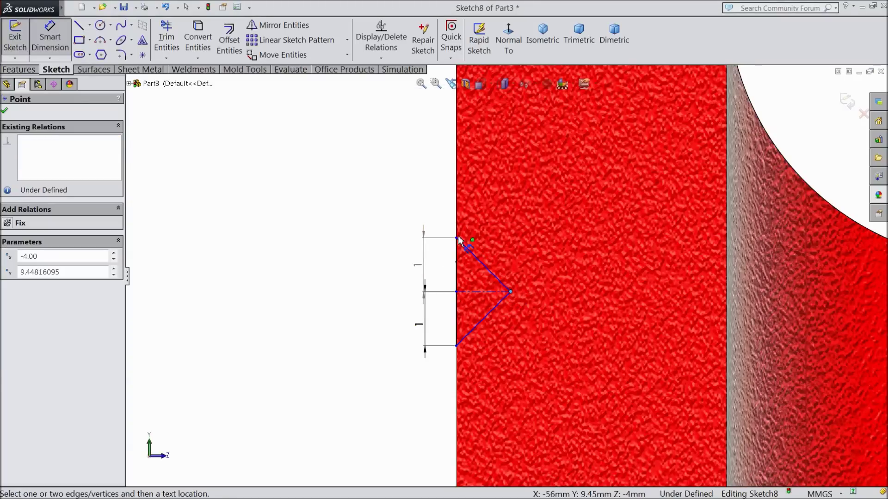
{"action": "left_click", "coordinate": [456, 240]}
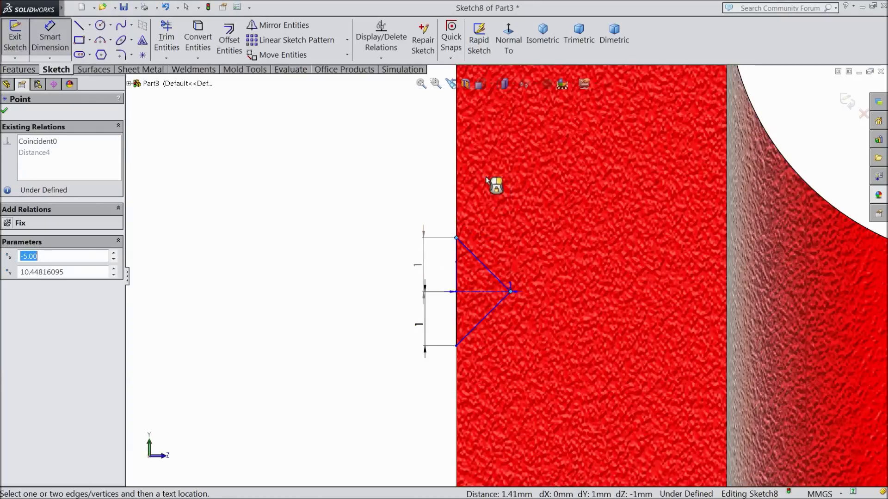
{"action": "left_click", "coordinate": [485, 180]}
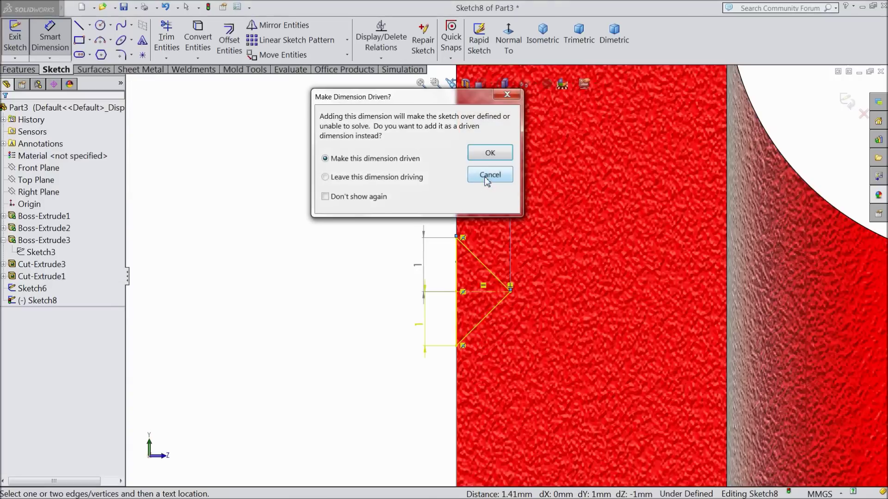
{"action": "left_click", "coordinate": [491, 154]}
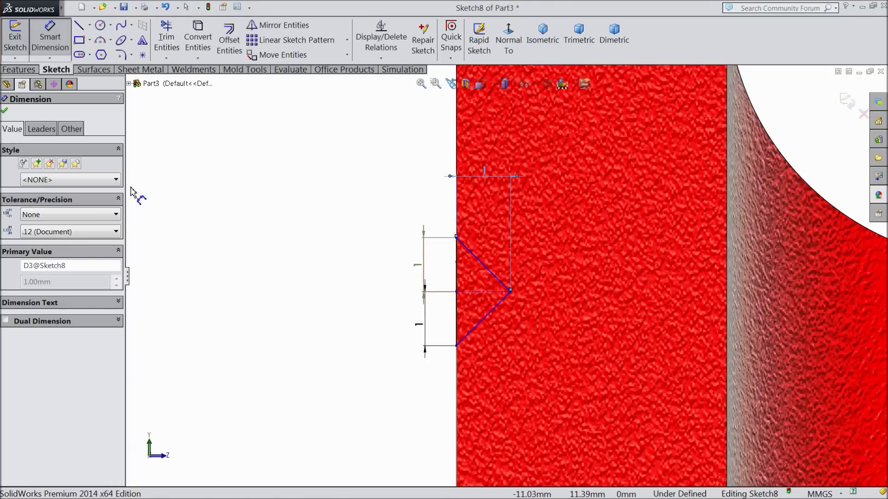
{"action": "left_click", "coordinate": [5, 112]}
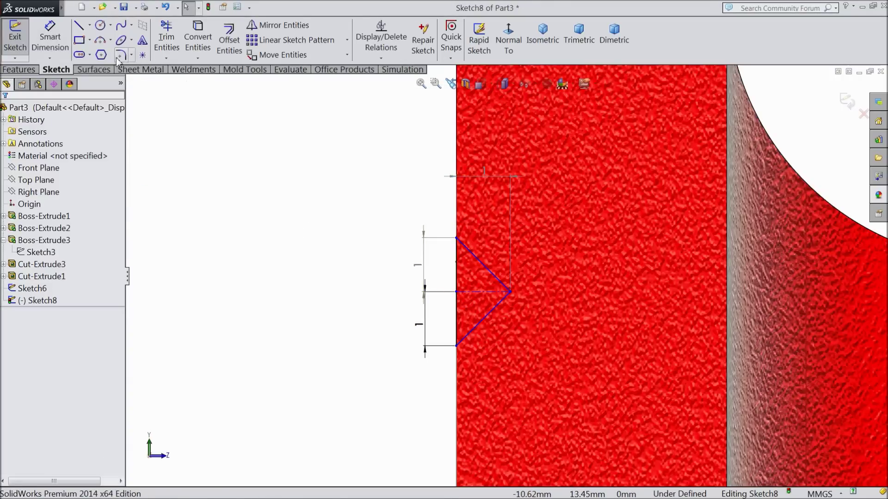
- Dimension the centerline 5 mm from the end block's upper edge
{"action": "left_click", "coordinate": [49, 37]}
{"action": "scroll", "coordinate": [422, 292], "scroll_direction": "down", "scroll_amount": 1}
{"action": "left_click", "coordinate": [496, 291]}
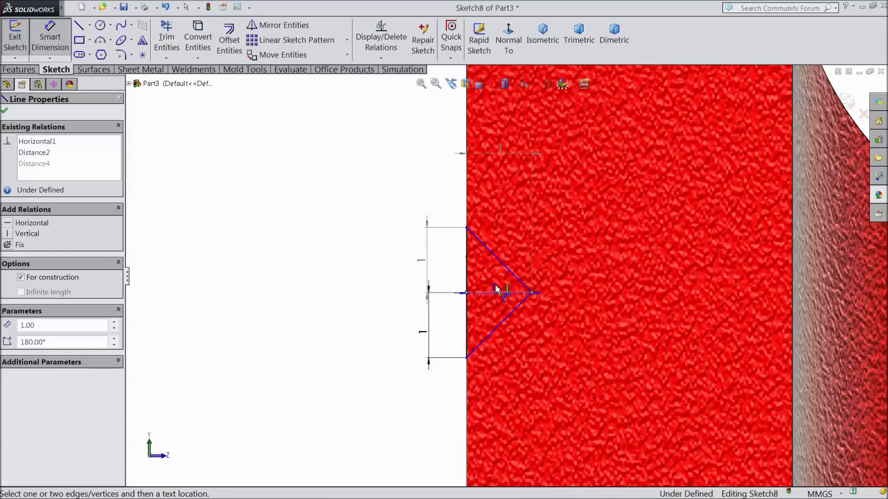
{"action": "scroll", "coordinate": [497, 277], "scroll_direction": "up", "scroll_amount": 2}
{"action": "scroll", "coordinate": [522, 160], "scroll_direction": "up", "scroll_amount": 2}
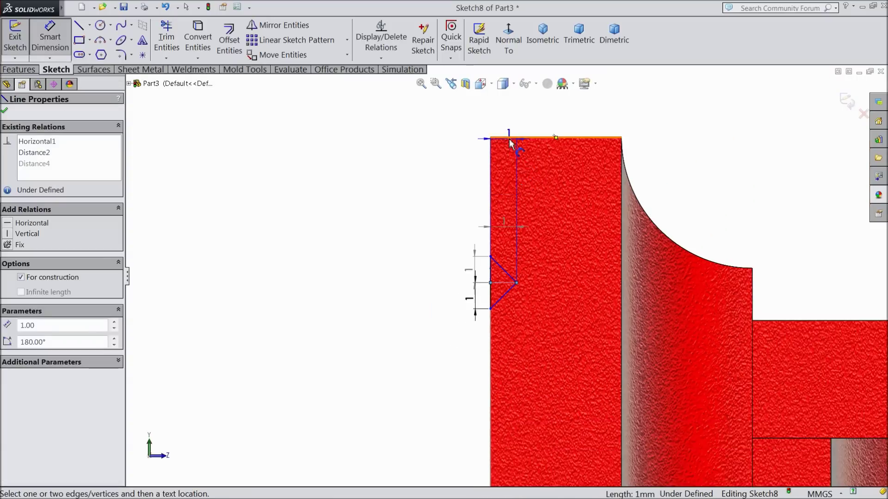
{"action": "left_click", "coordinate": [509, 139]}
{"action": "left_click", "coordinate": [429, 210]}
{"action": "type", "text": "5"}
{"action": "left_click", "coordinate": [372, 195]}
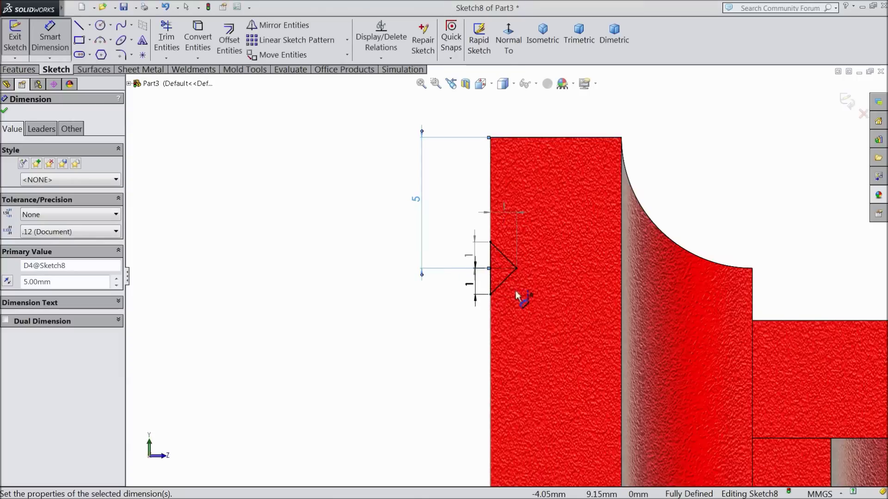
{"action": "left_click", "coordinate": [5, 113]}
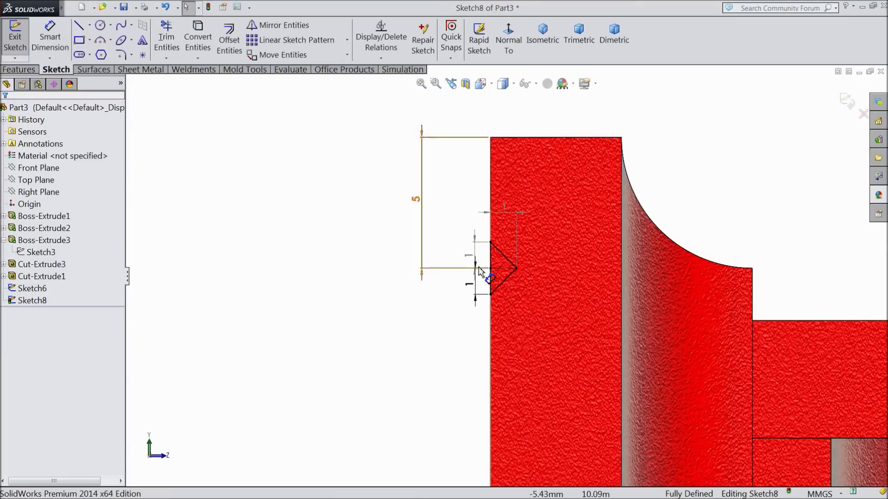
- Examine whether the midpoint of the triangle's base meets the end of the 45-degree line on the adjacent face
{"action": "scroll", "coordinate": [485, 276], "scroll_direction": "down", "scroll_amount": 6}
{"action": "mouse_move", "coordinate": [467, 275]}
{"action": "middle_mouse_down"}
{"action": "mouse_move", "coordinate": [506, 283]}
{"action": "mouse_move", "coordinate": [486, 289]}
{"action": "middle_mouse_up"}
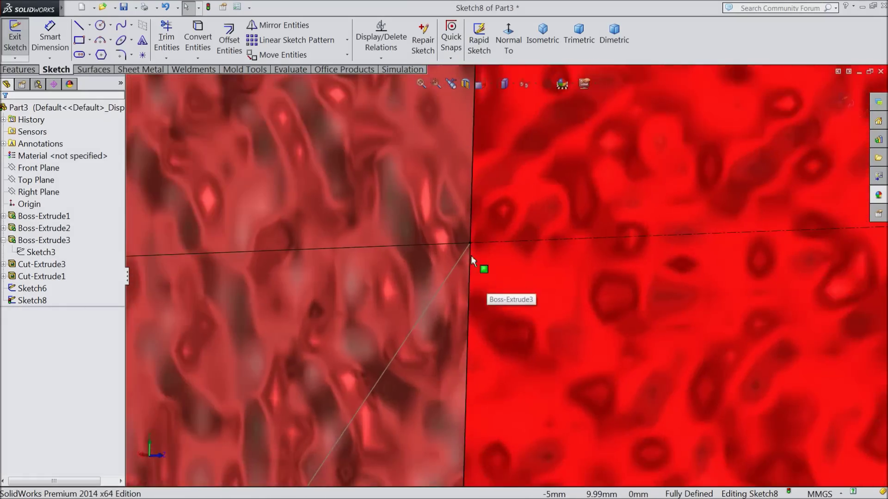
{"action": "scroll", "coordinate": [474, 256], "scroll_direction": "down", "scroll_amount": 5}
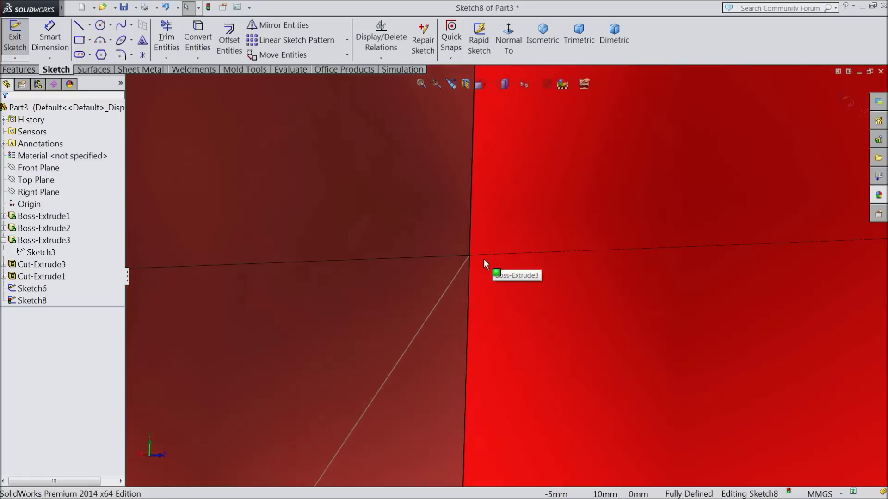
{"action": "left_click", "coordinate": [466, 260]}
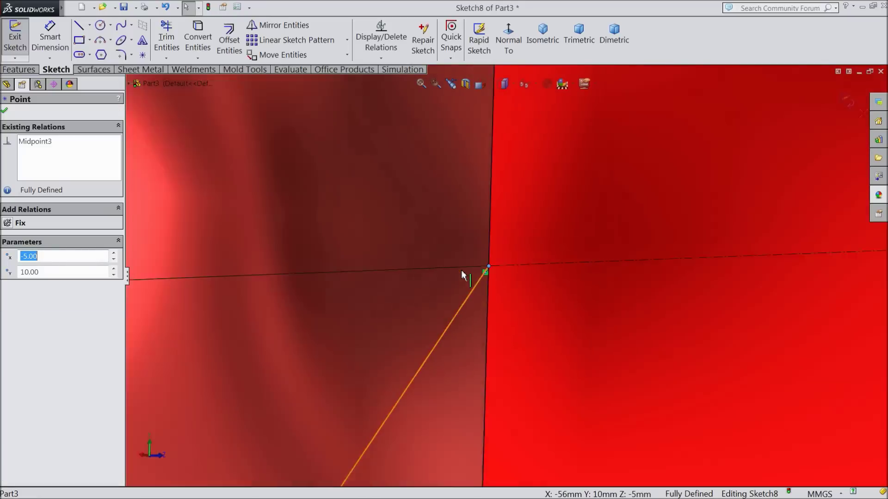
{"action": "scroll", "coordinate": [461, 270], "scroll_direction": "up", "scroll_amount": 10}
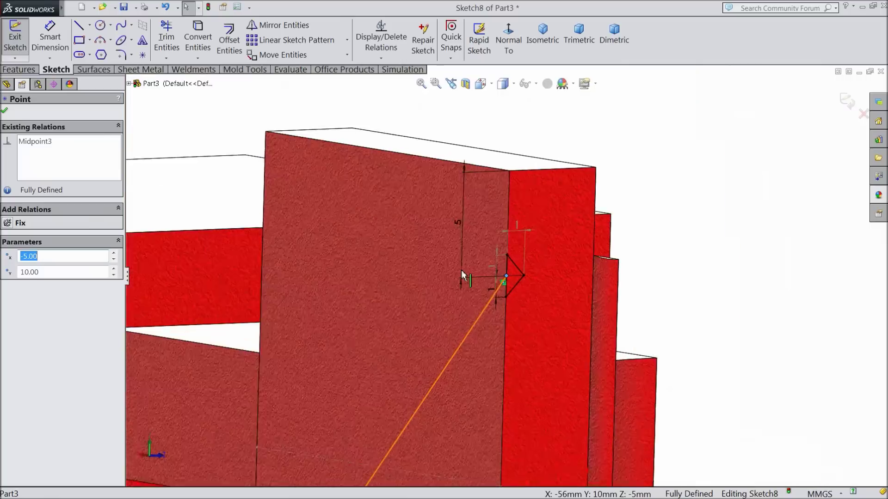
{"action": "middle_click_drag", "start_coordinate": [500, 291], "coordinate": [528, 262]}
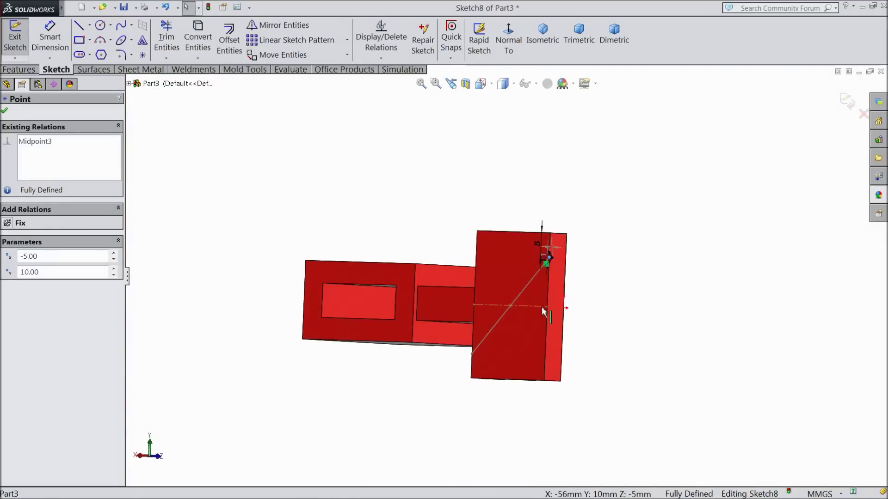
{"action": "scroll", "coordinate": [536, 307], "scroll_direction": "down", "scroll_amount": 5}
- Exit the sketch and create a swept cut using the triangle Sketch8 as profile and the diagonal line Sketch6 as path
{"action": "left_click", "coordinate": [847, 101]}
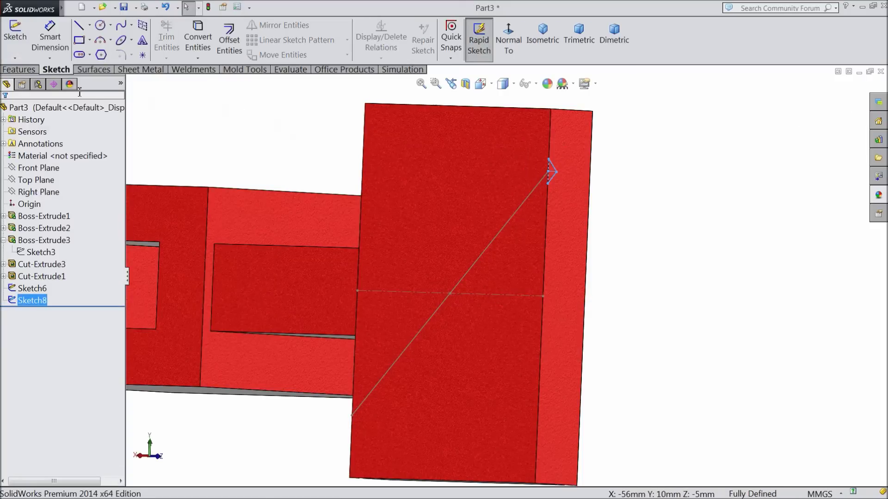
{"action": "left_click", "coordinate": [21, 69]}
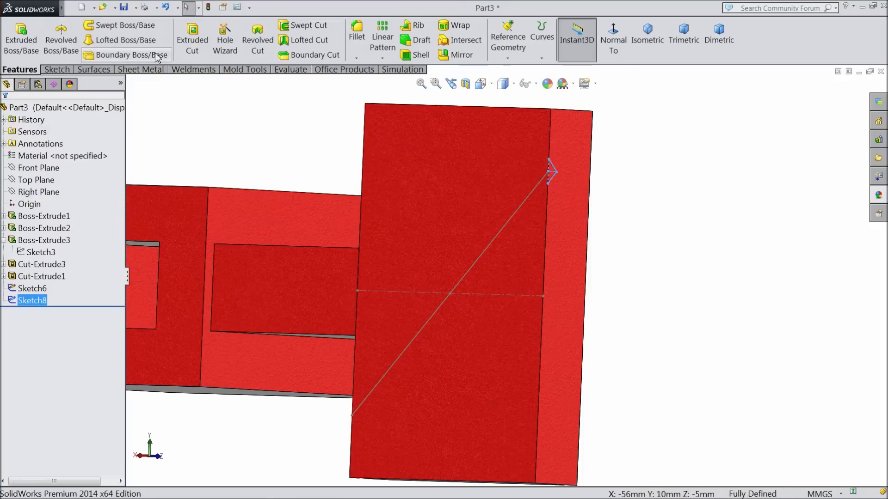
{"action": "left_click", "coordinate": [301, 29]}
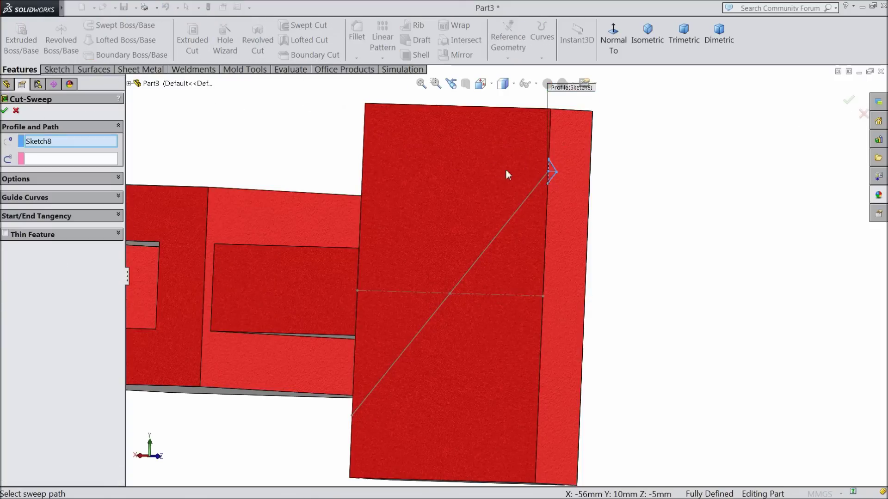
{"action": "left_click", "coordinate": [106, 160]}
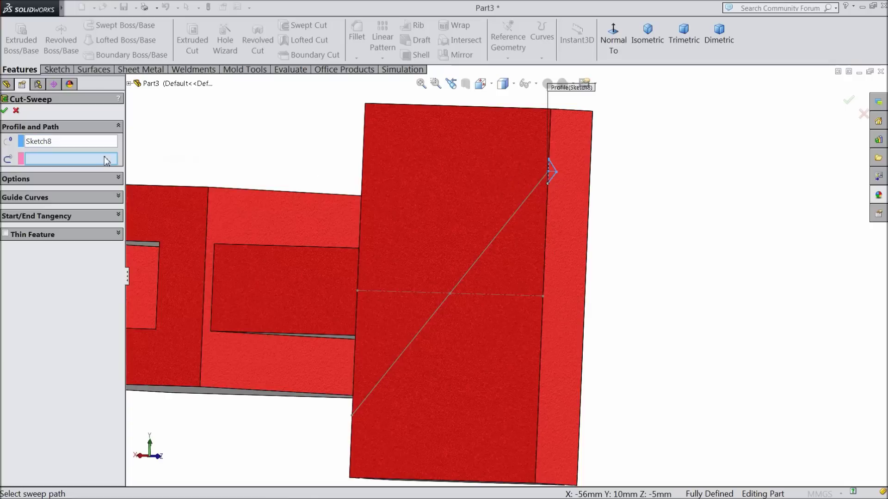
{"action": "left_click", "coordinate": [490, 250]}
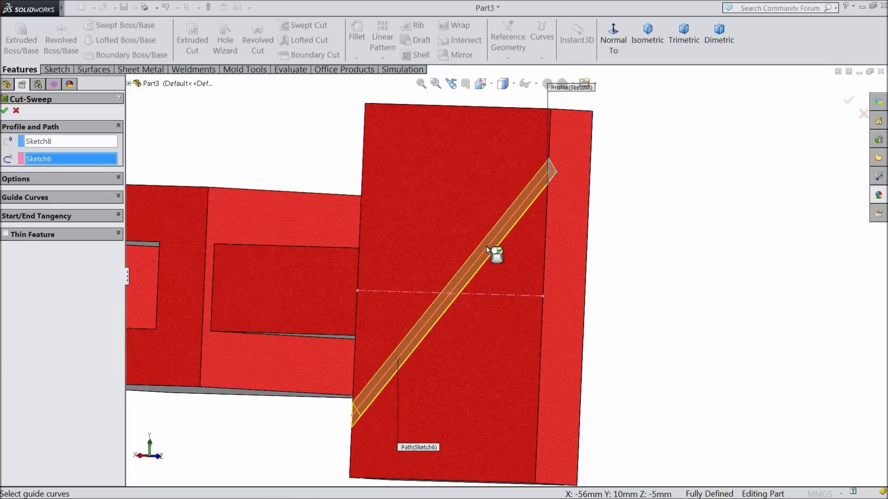
{"action": "left_click", "coordinate": [4, 111]}
- Start a linear pattern of the swept groove, using the end block's two vertical edges as the first and second directions
{"action": "mouse_move", "coordinate": [349, 238]}
{"action": "middle_mouse_down"}
{"action": "mouse_move", "coordinate": [369, 208]}
{"action": "mouse_move", "coordinate": [344, 233]}
{"action": "middle_mouse_up"}
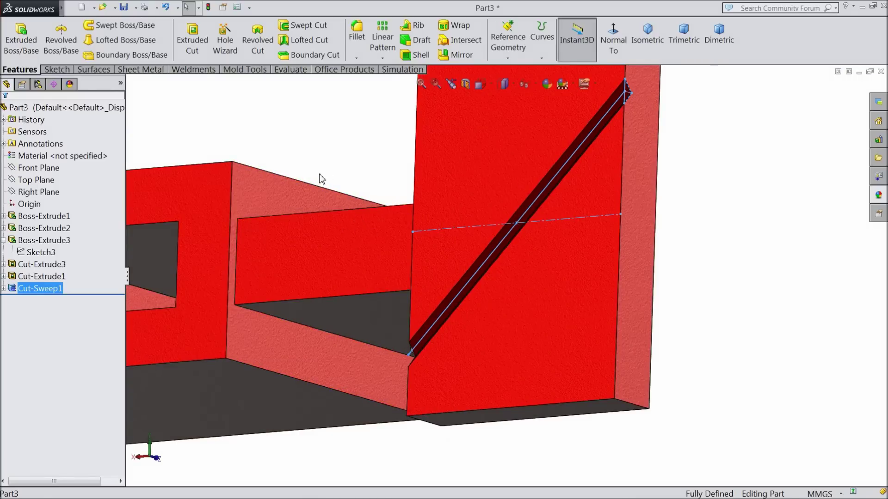
{"action": "scroll", "coordinate": [321, 179], "scroll_direction": "up", "scroll_amount": 2}
{"action": "left_click", "coordinate": [382, 50]}
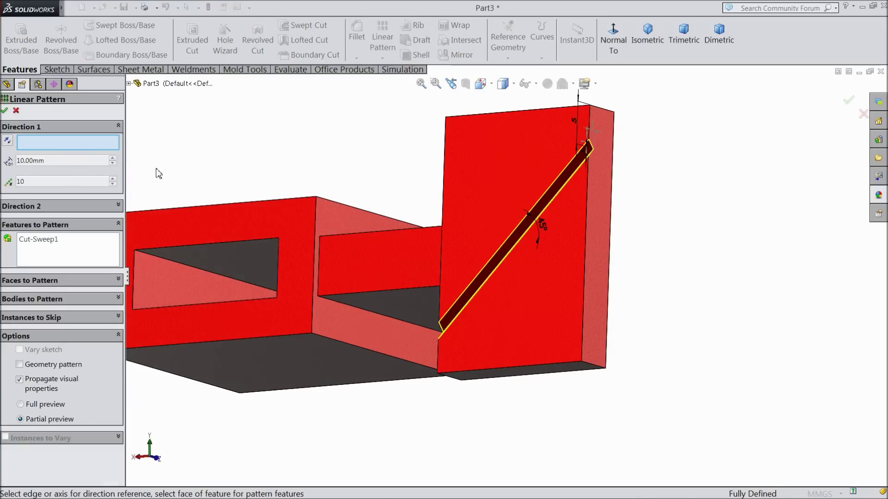
{"action": "left_click", "coordinate": [583, 281]}
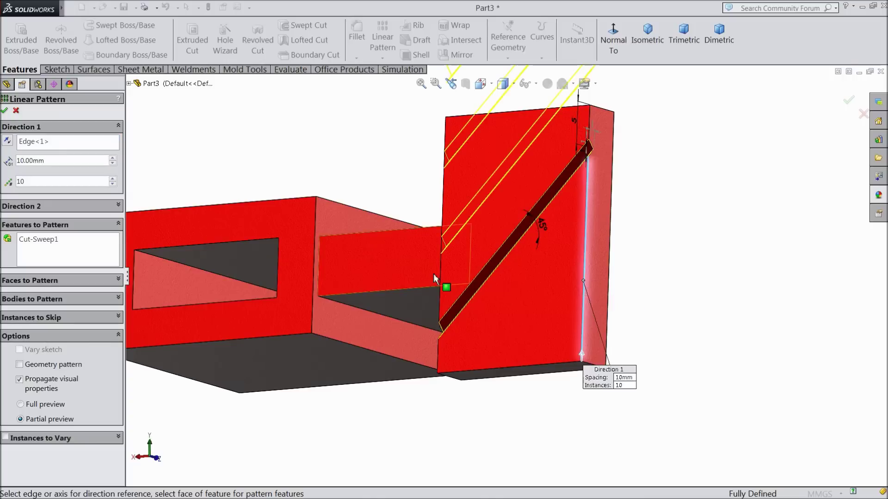
{"action": "left_click", "coordinate": [57, 207]}
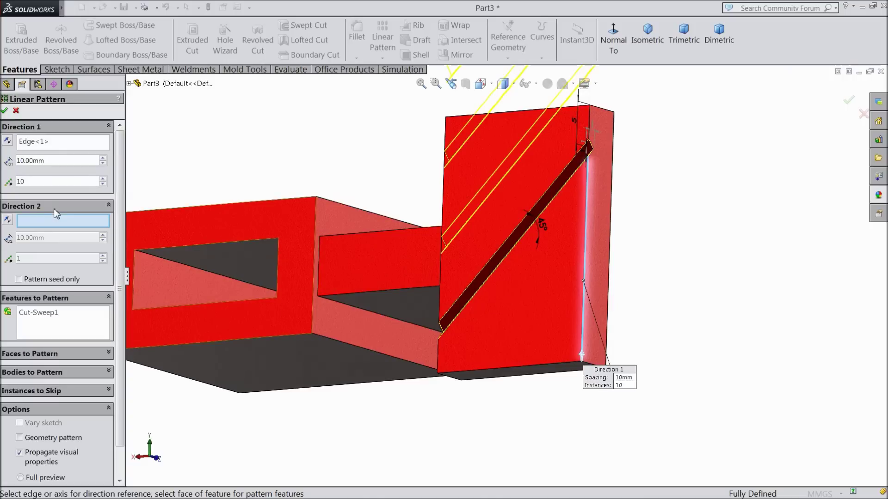
{"action": "left_click", "coordinate": [438, 299]}
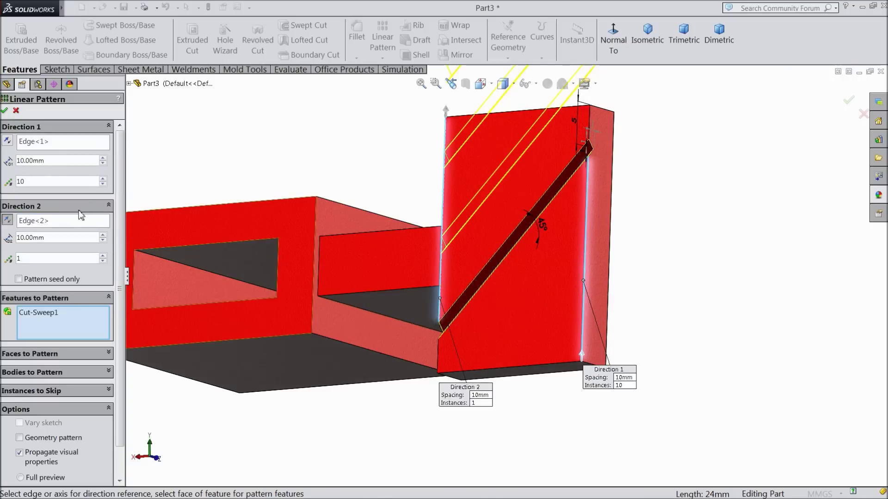
- Set the pattern's first direction to 5 mm spacing and 6 instances, reversed to run down the face
{"action": "left_click_drag", "start_coordinate": [49, 161], "coordinate": [11, 160]}
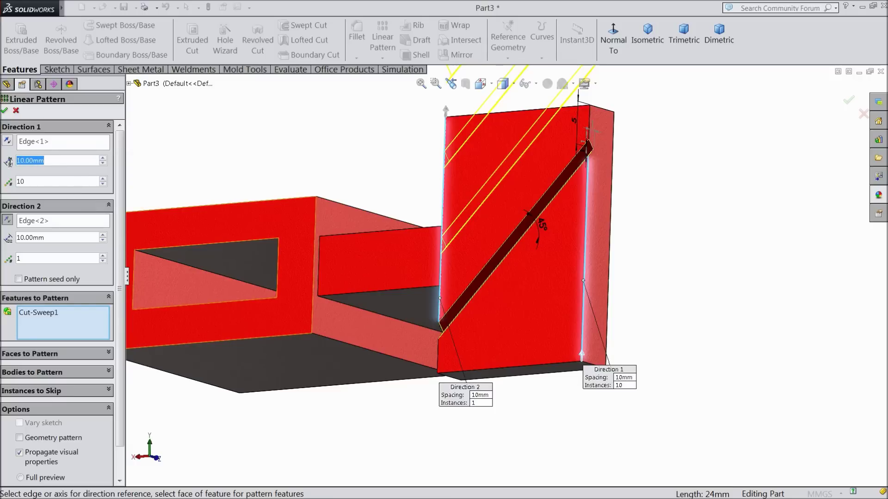
{"action": "type", "text": "5"}
{"action": "key", "text": "Return"}
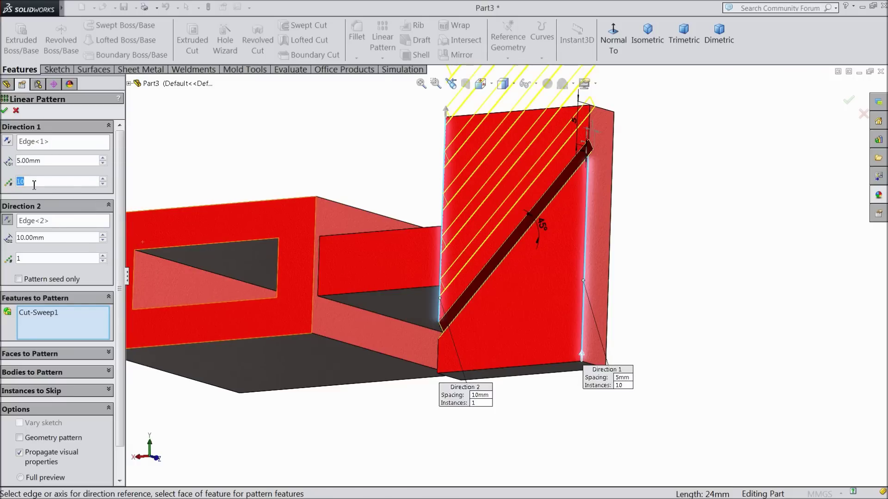
{"action": "key", "text": "Return"}
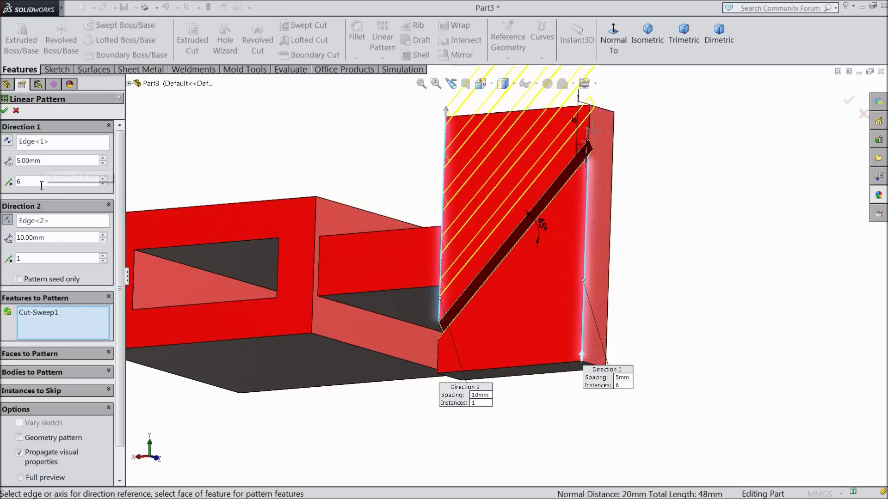
{"action": "left_click", "coordinate": [10, 144]}
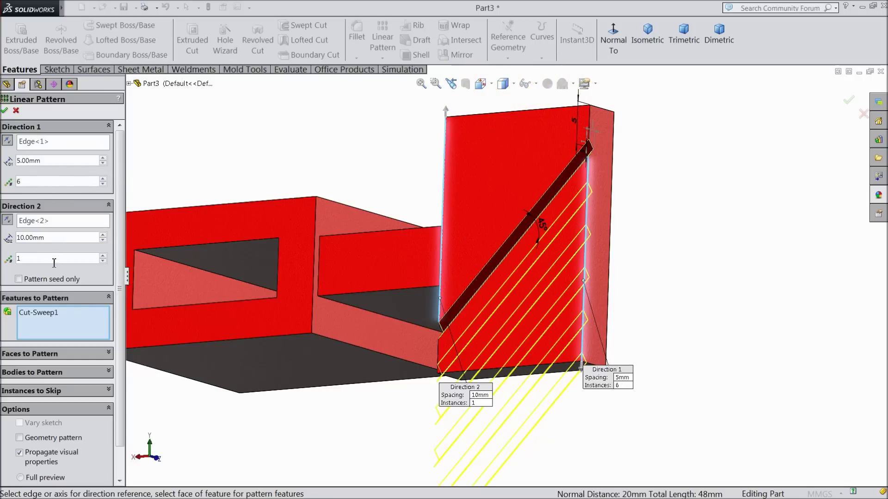
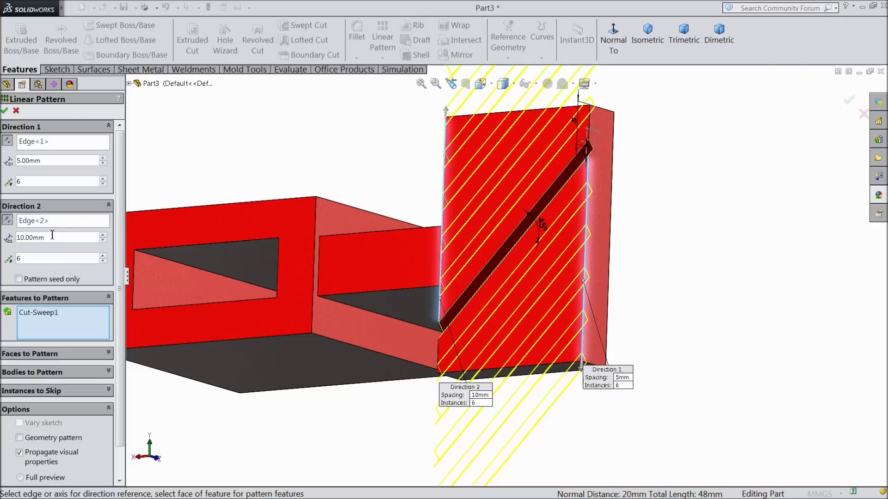
- Set the second direction to 6 instances at 5 mm spacing and create the linear pattern, accepting the parallel directions
{"action": "type", "text": "5"}
{"action": "key", "text": "Return"}
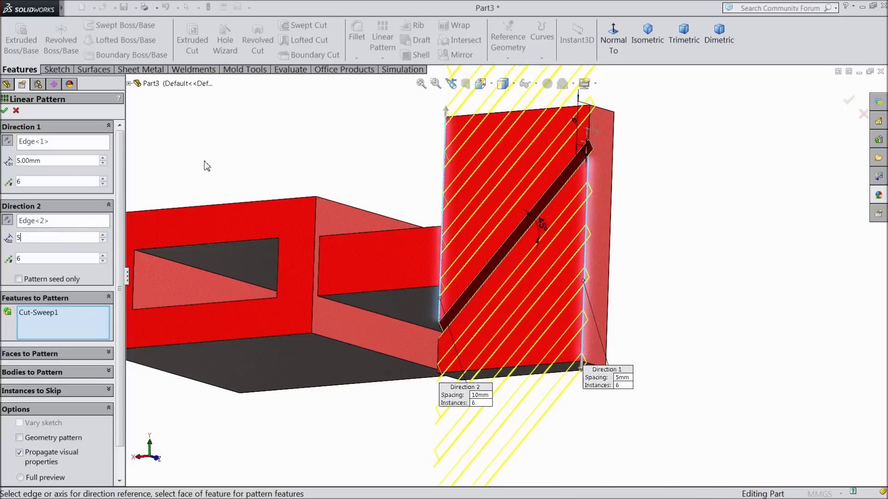
{"action": "scroll", "coordinate": [198, 185], "scroll_direction": "up", "scroll_amount": 2}
{"action": "middle_click_drag", "start_coordinate": [226, 182], "coordinate": [240, 184]}
{"action": "scroll", "coordinate": [550, 279], "scroll_direction": "down", "scroll_amount": 3}
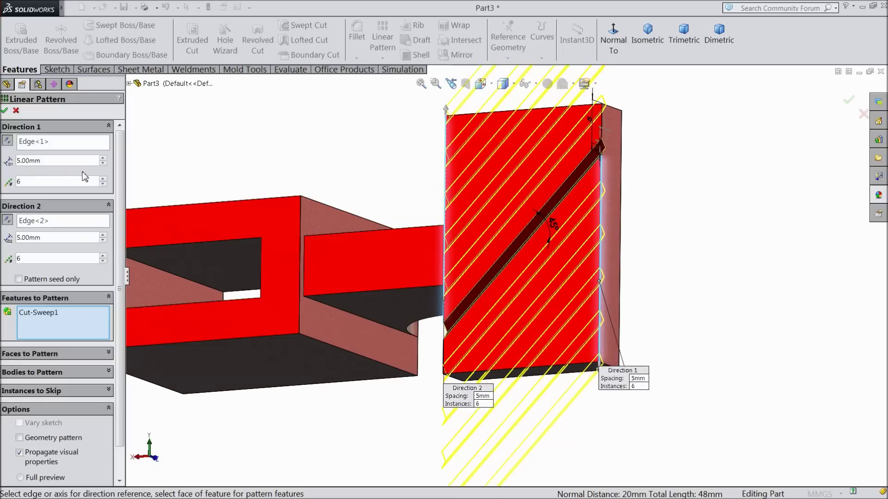
{"action": "left_click", "coordinate": [5, 112]}
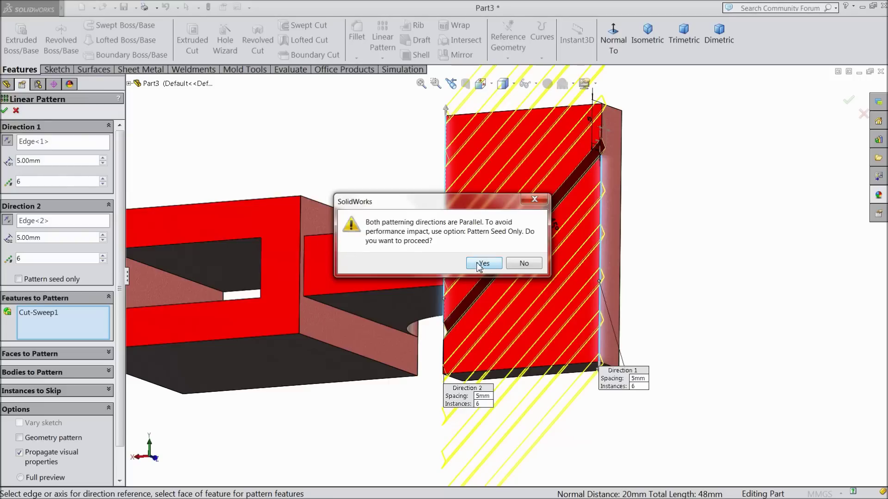
{"action": "left_click", "coordinate": [478, 263]}
{"action": "middle_click_drag", "start_coordinate": [450, 290], "coordinate": [500, 277]}
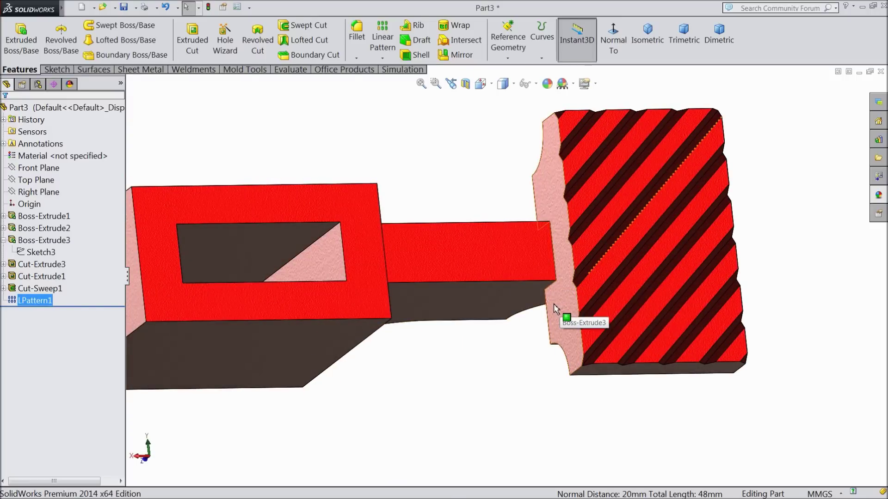
- Start a sketch on the end block's grooved face and draw a horizontal centerline across it from side edge to side edge
{"action": "left_click", "coordinate": [598, 282]}
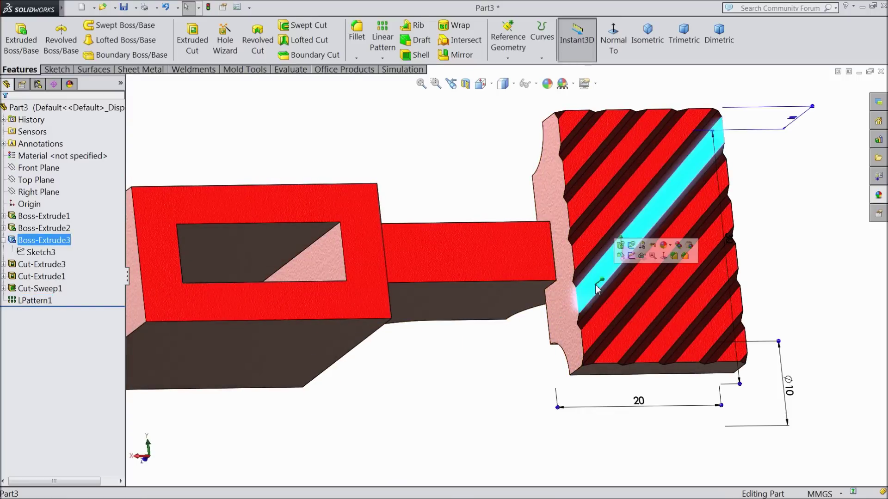
{"action": "left_click", "coordinate": [631, 255]}
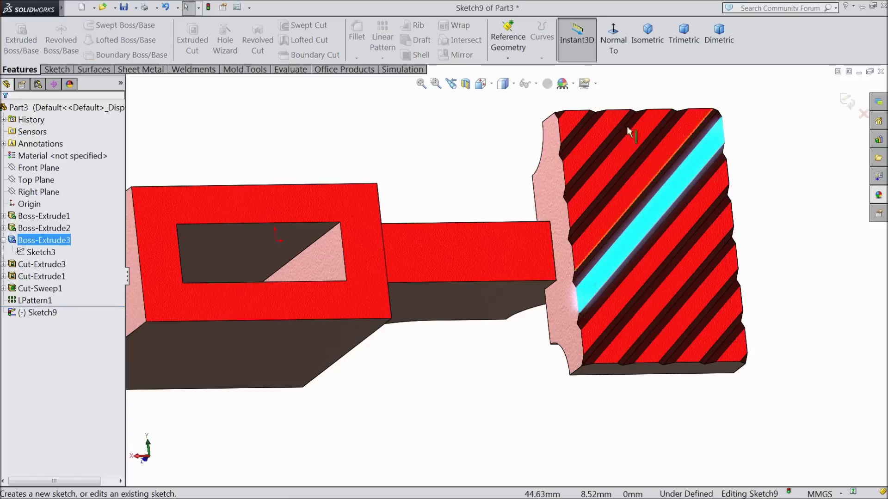
{"action": "left_click", "coordinate": [614, 45]}
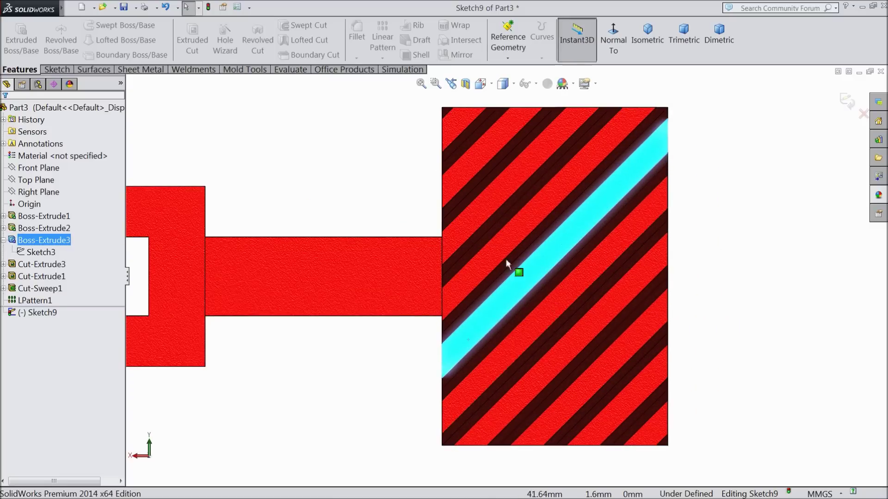
{"action": "left_click", "coordinate": [54, 71]}
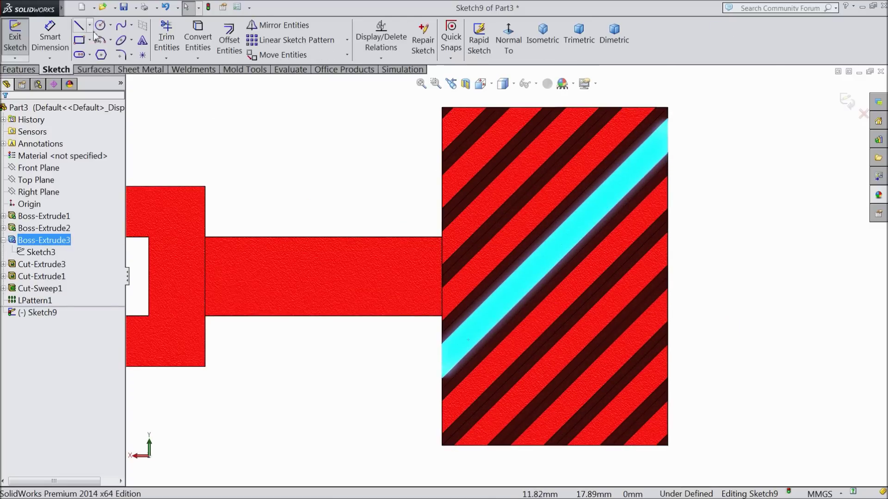
{"action": "left_click", "coordinate": [89, 25]}
{"action": "left_click", "coordinate": [90, 55]}
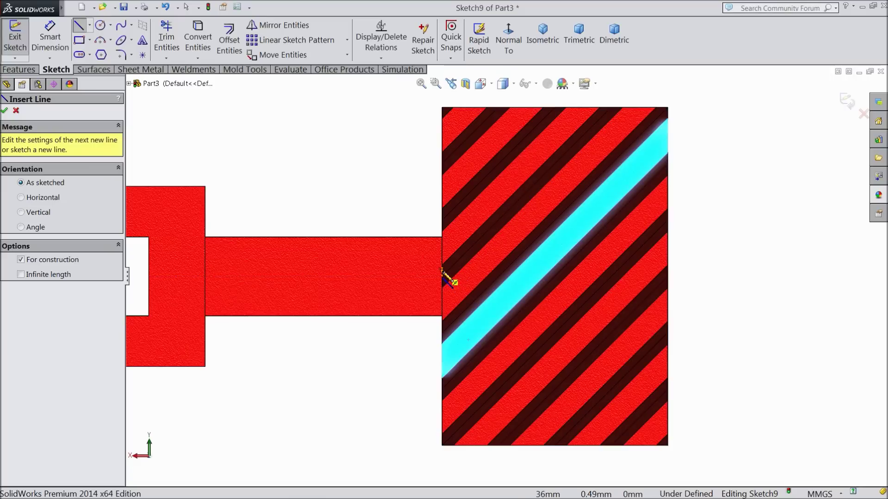
{"action": "left_click", "coordinate": [441, 271]}
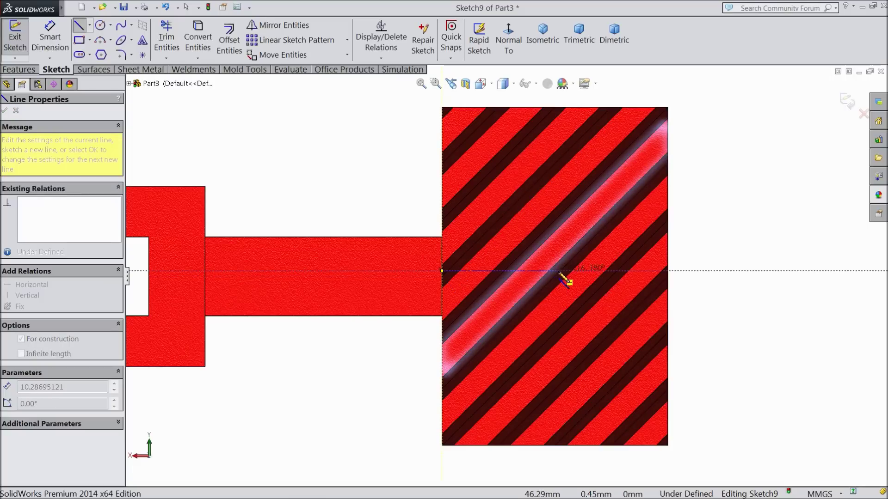
{"action": "left_click", "coordinate": [667, 270]}
{"action": "right_click", "coordinate": [688, 210]}
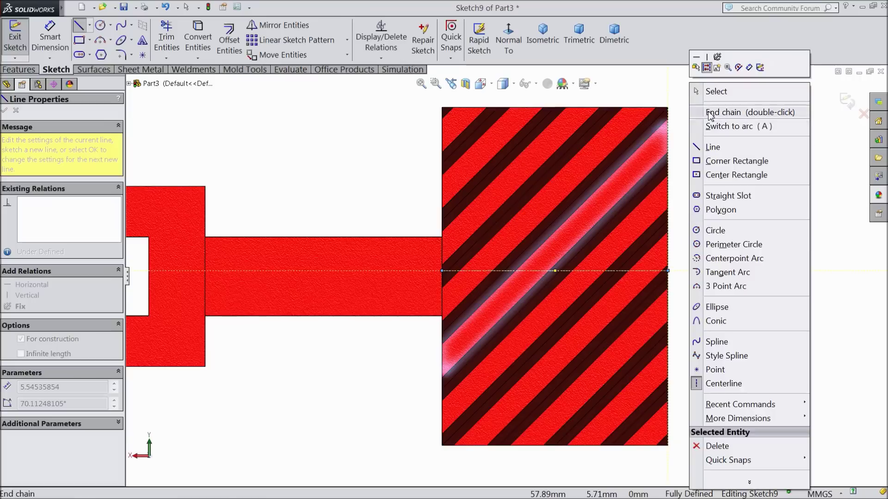
{"action": "left_click", "coordinate": [712, 91]}
- Draw a centerline about 14.5 mm long from the face's upper edge to the midpoint of the horizontal centerline
{"action": "left_click", "coordinate": [89, 25]}
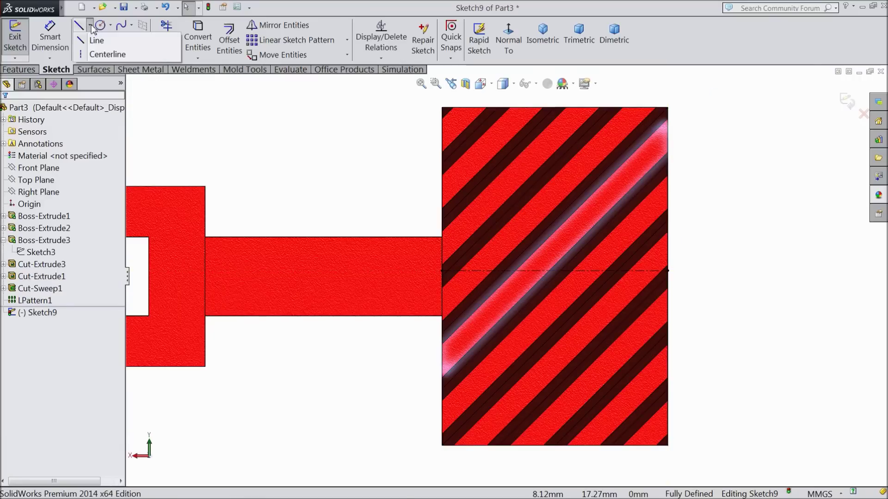
{"action": "left_click", "coordinate": [104, 51]}
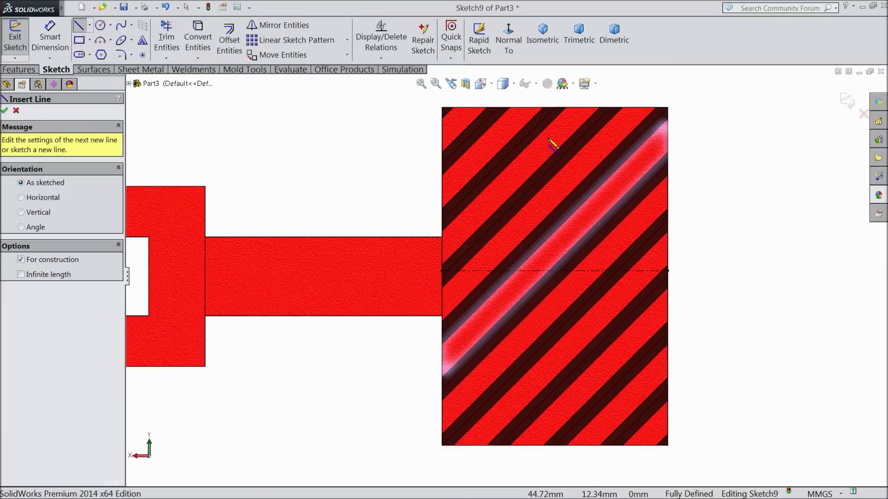
{"action": "left_click", "coordinate": [560, 107]}
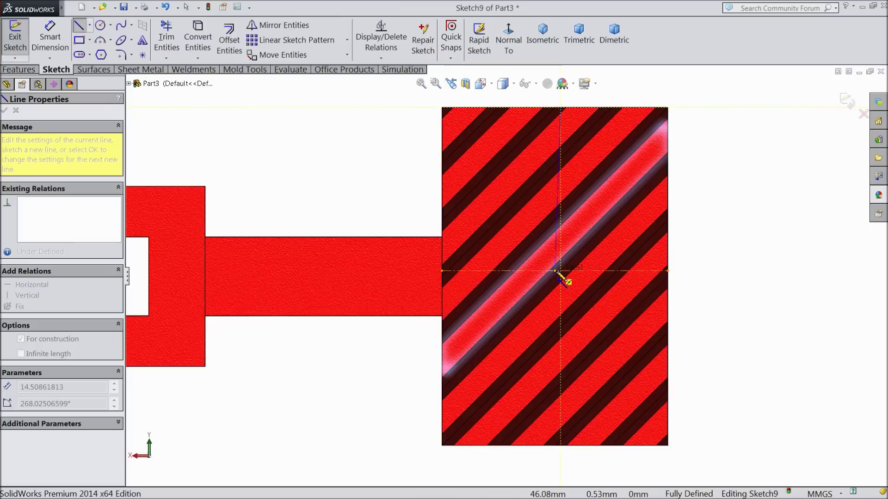
{"action": "left_click", "coordinate": [555, 271]}
{"action": "right_click", "coordinate": [713, 189]}
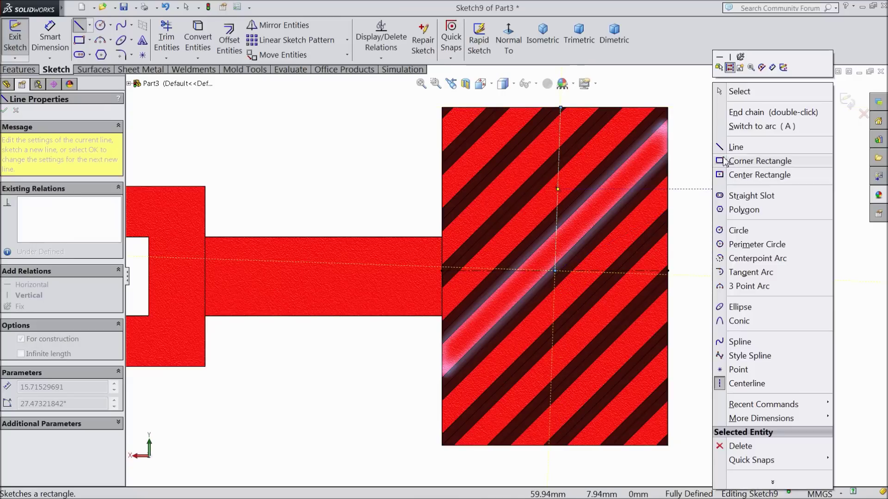
{"action": "left_click", "coordinate": [738, 92]}
- Try to add a vertical relation to the slightly slanted centerline, remove the relation and delete the line
{"action": "left_click", "coordinate": [558, 238]}
{"action": "left_click", "coordinate": [592, 193]}
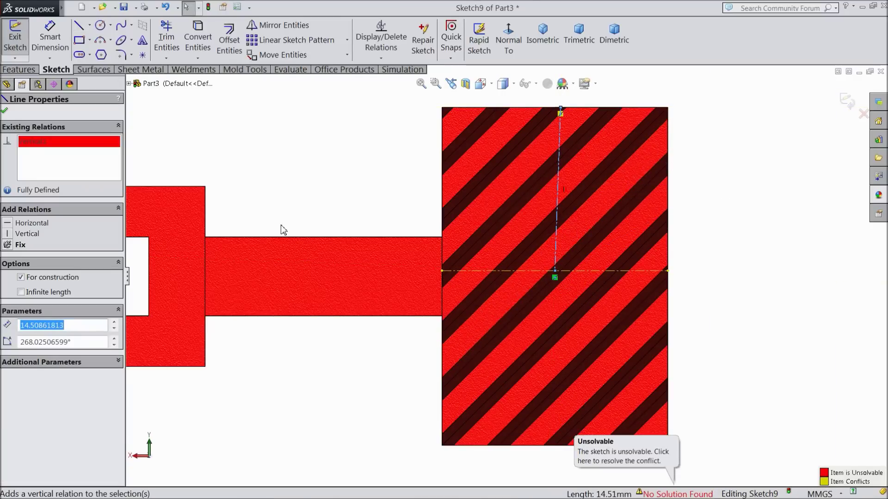
{"action": "right_click", "coordinate": [46, 148]}
{"action": "left_click", "coordinate": [74, 149]}
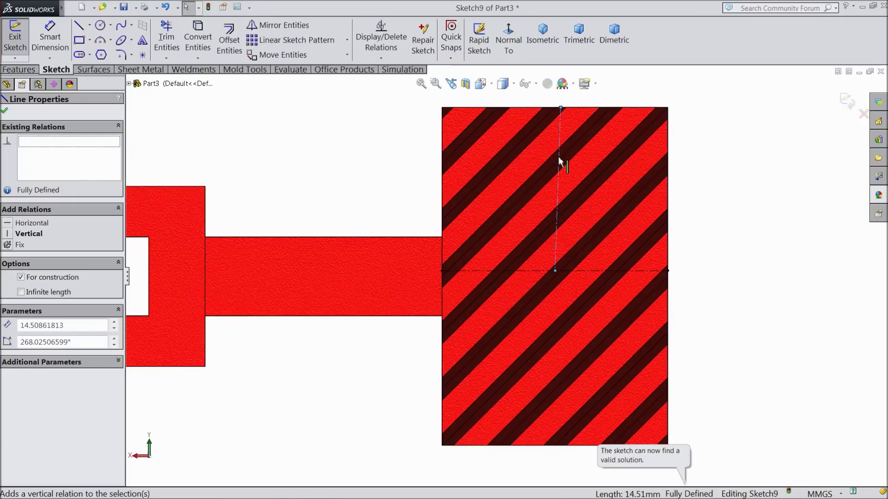
{"action": "left_click", "coordinate": [557, 197]}
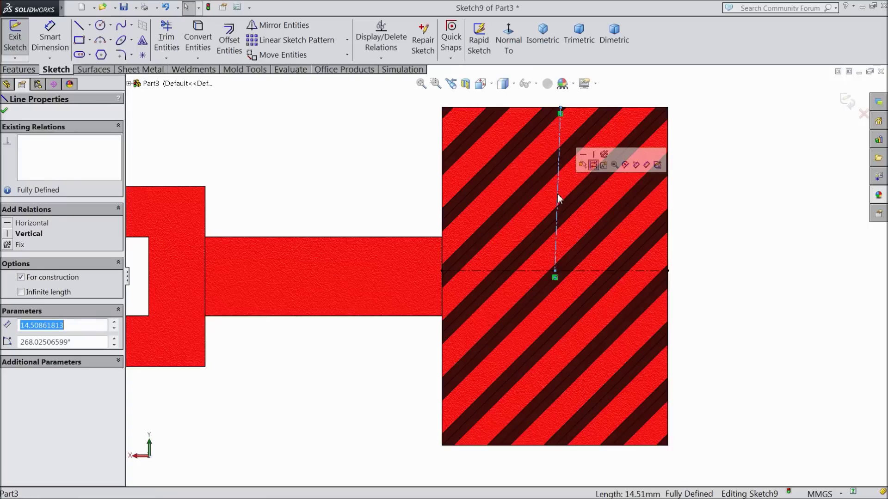
{"action": "key", "text": "Delete"}
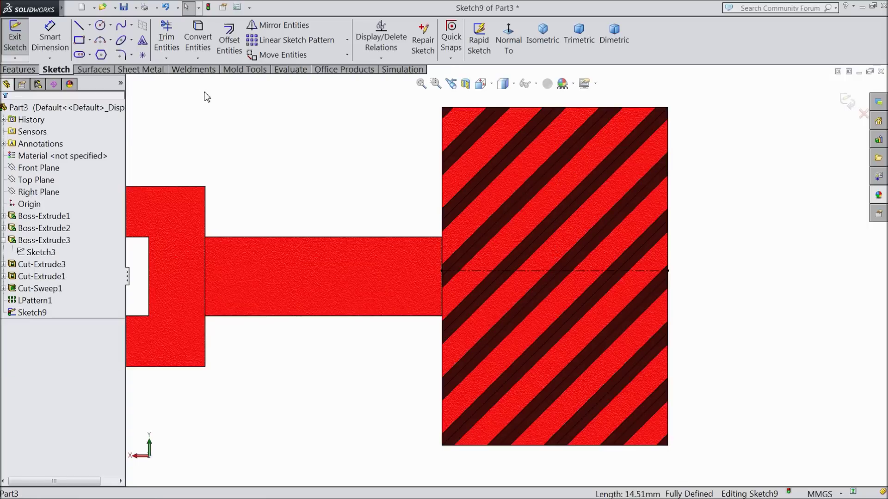
- Draw a vertical centerline from the horizontal centerline's midpoint up to the upper edge of the face
{"action": "left_click", "coordinate": [531, 272]}
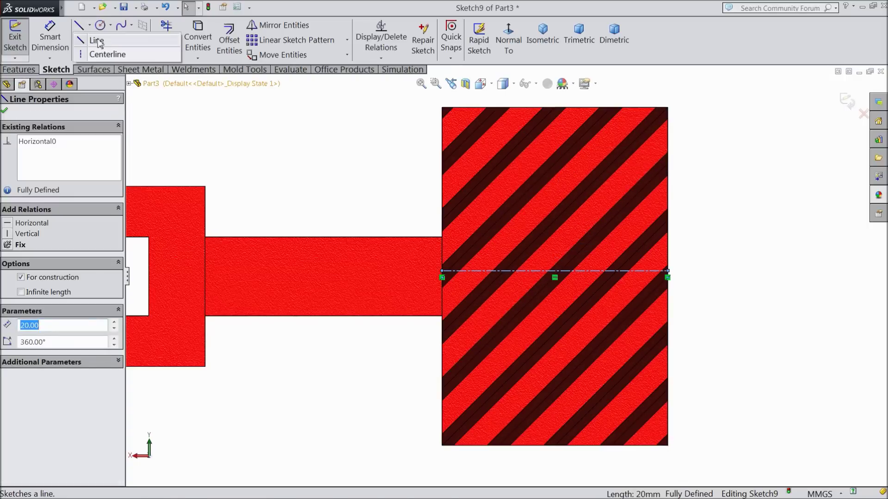
{"action": "left_click", "coordinate": [79, 25]}
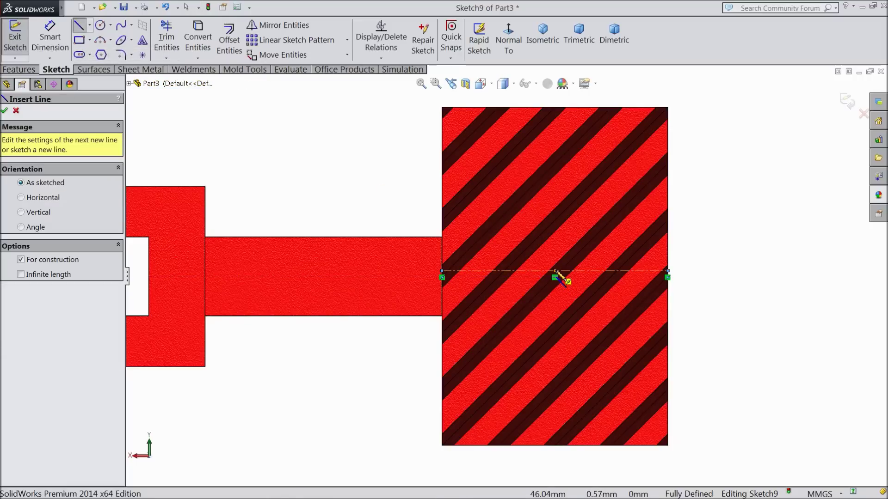
{"action": "left_click", "coordinate": [554, 272]}
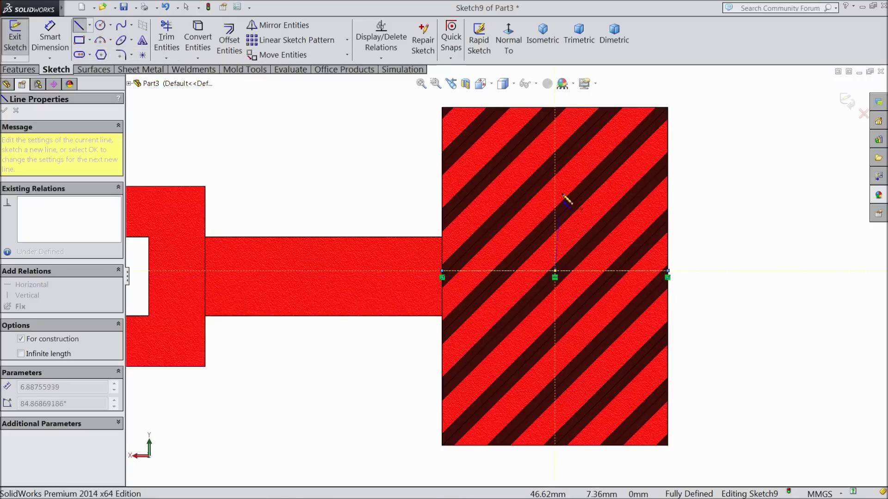
{"action": "left_click", "coordinate": [555, 107]}
{"action": "right_click", "coordinate": [737, 105]}
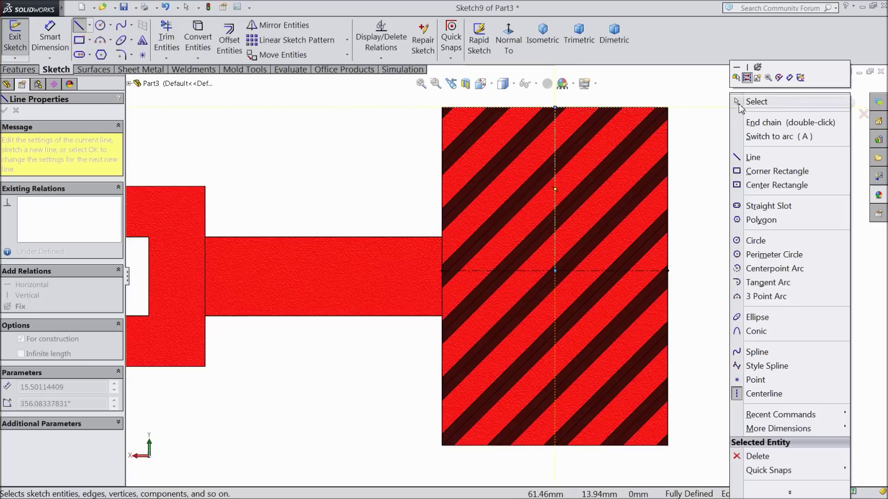
{"action": "left_click", "coordinate": [750, 102]}
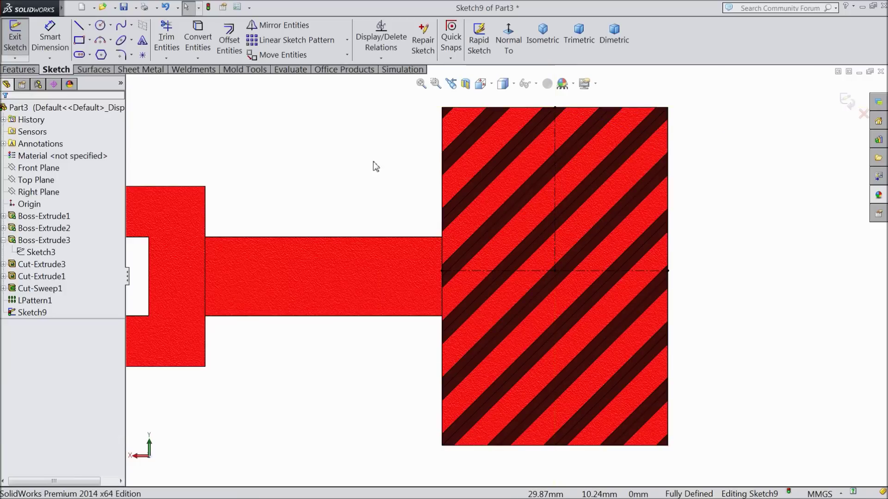
- Draw a two-segment line about 26.8 mm long from the grooved face's arm-side edge through the centerline intersection to just past the opposite edge
{"action": "left_click", "coordinate": [78, 27]}
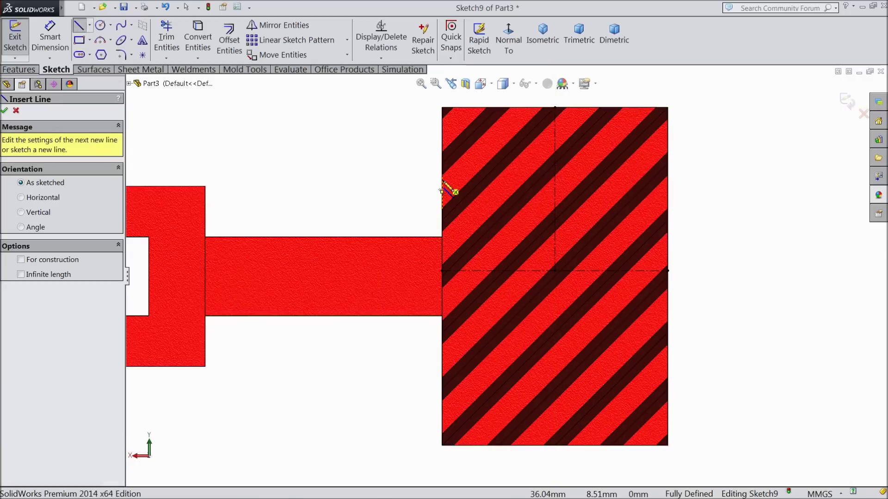
{"action": "left_click", "coordinate": [442, 181]}
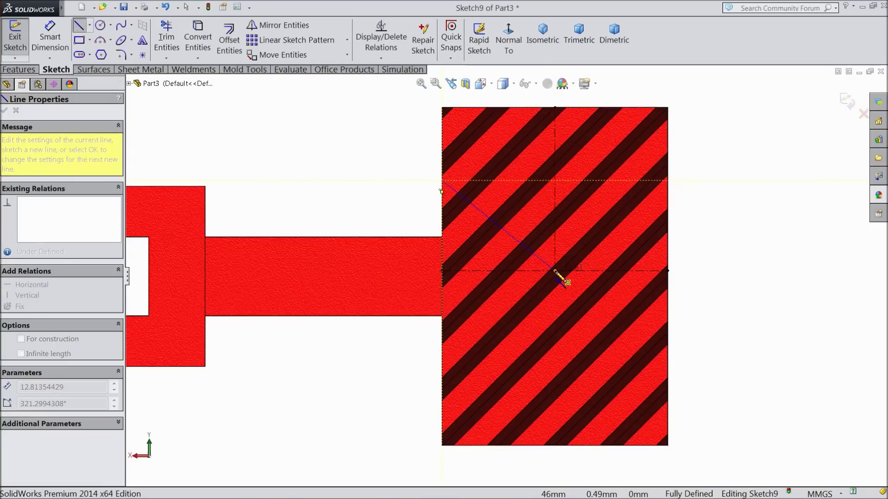
{"action": "left_click", "coordinate": [678, 370]}
{"action": "right_click", "coordinate": [680, 373]}
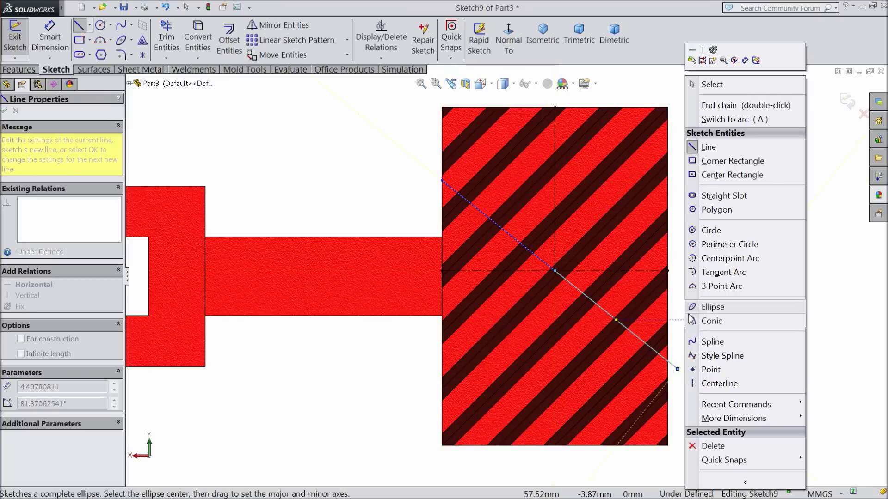
{"action": "left_click", "coordinate": [710, 85]}
- Make the two diagonal line segments collinear
{"action": "left_click", "coordinate": [573, 285]}
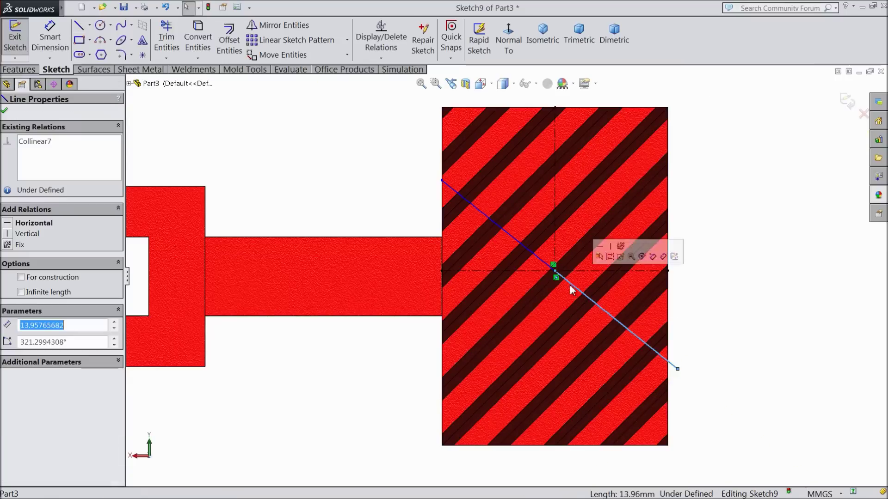
{"action": "left_click", "coordinate": [538, 262], "text": "ctrl"}
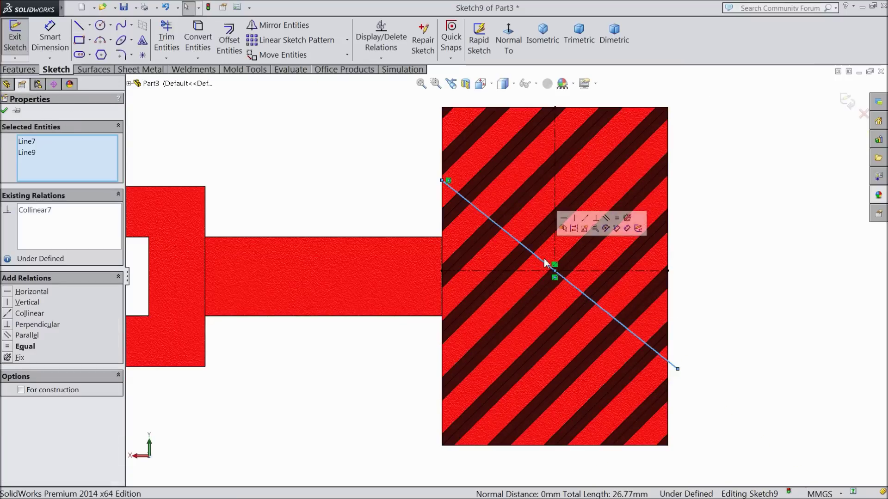
{"action": "left_click", "coordinate": [590, 222]}
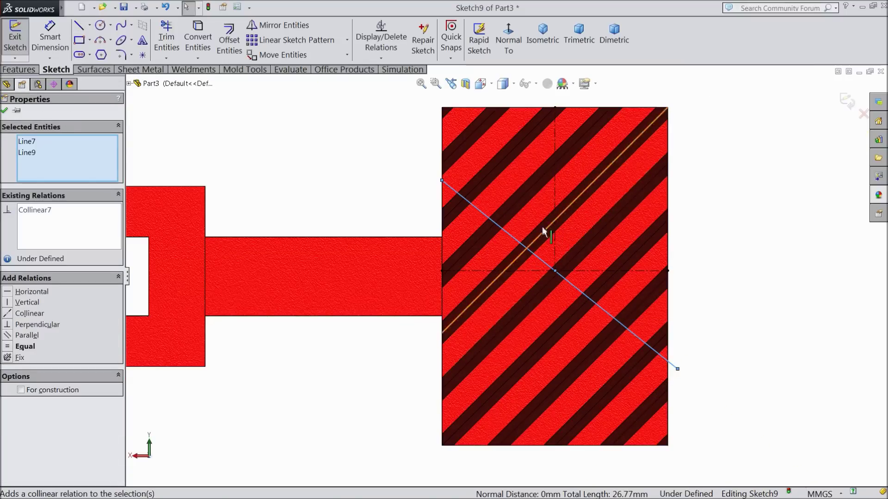
- Dimension the angle between the diagonal line and the horizontal centerline as 45 degrees
{"action": "left_click", "coordinate": [59, 42]}
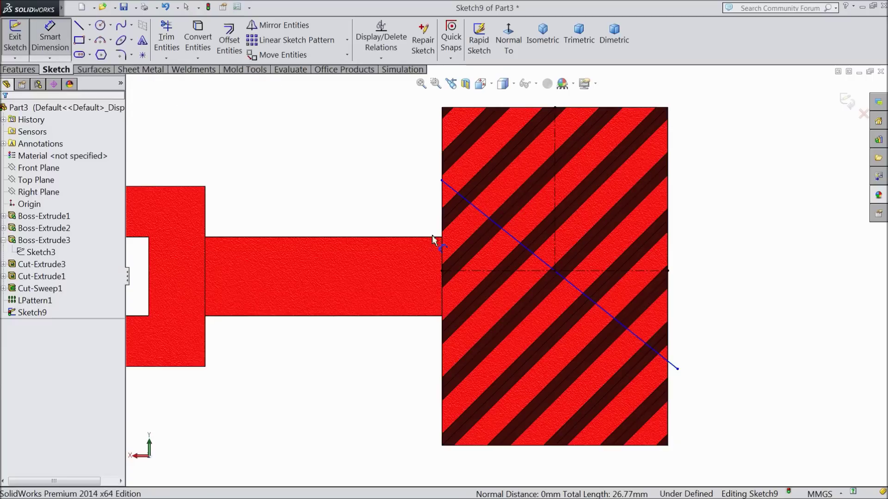
{"action": "left_click", "coordinate": [513, 240]}
{"action": "left_click", "coordinate": [511, 271]}
{"action": "left_click", "coordinate": [490, 251]}
{"action": "type", "text": "45"}
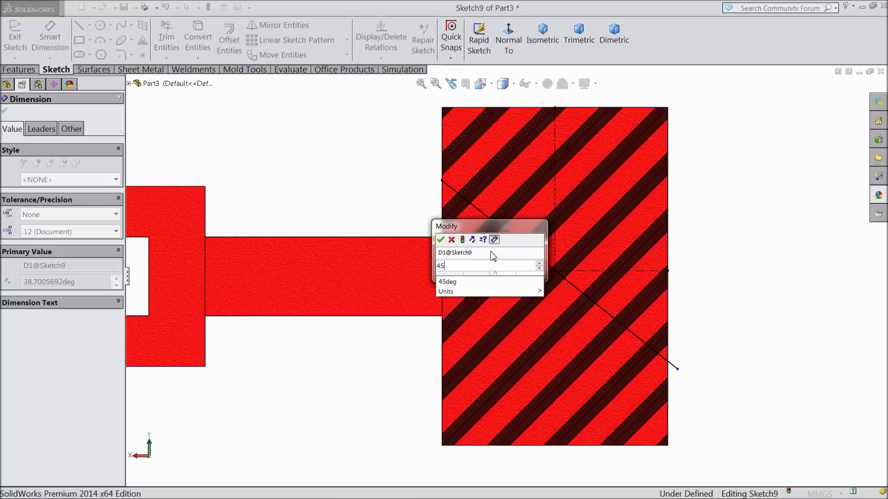
{"action": "left_click", "coordinate": [441, 240]}
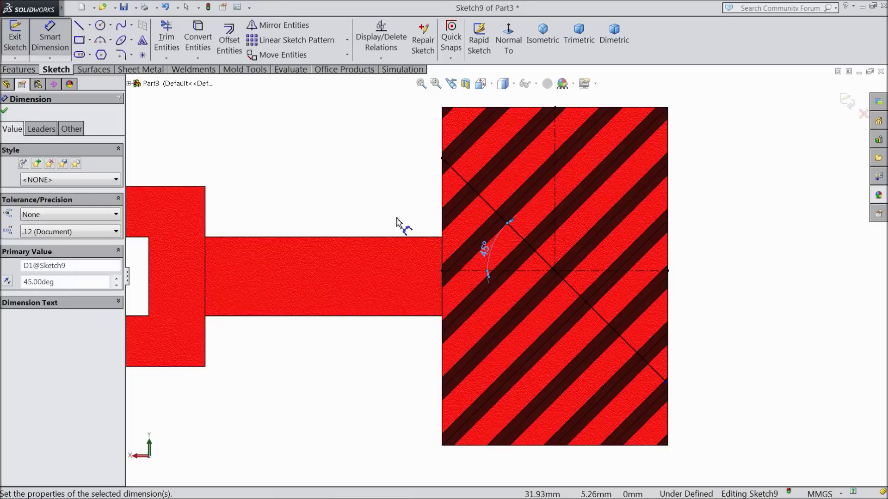
{"action": "left_click", "coordinate": [7, 112]}
- Finish the path sketch and start a new sketch on the end block's arm-side face, viewed straight on
{"action": "middle_click_drag", "start_coordinate": [307, 178], "coordinate": [355, 189]}
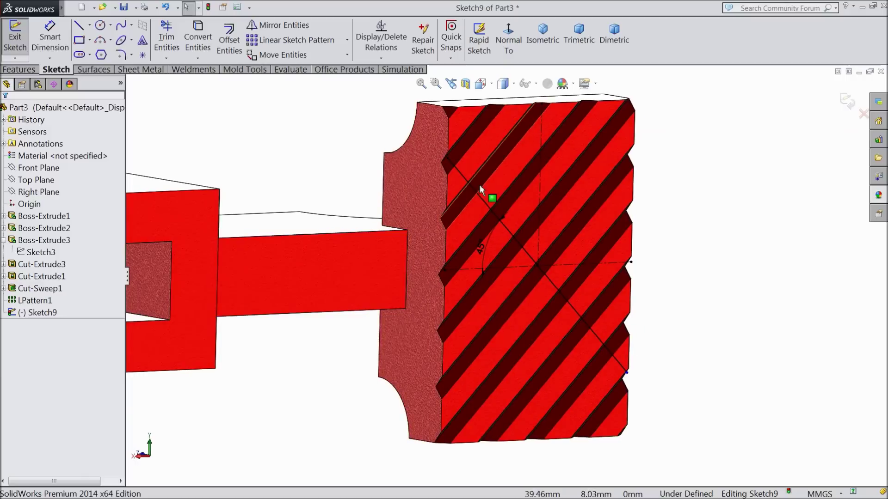
{"action": "left_click", "coordinate": [846, 109]}
{"action": "left_click", "coordinate": [425, 195]}
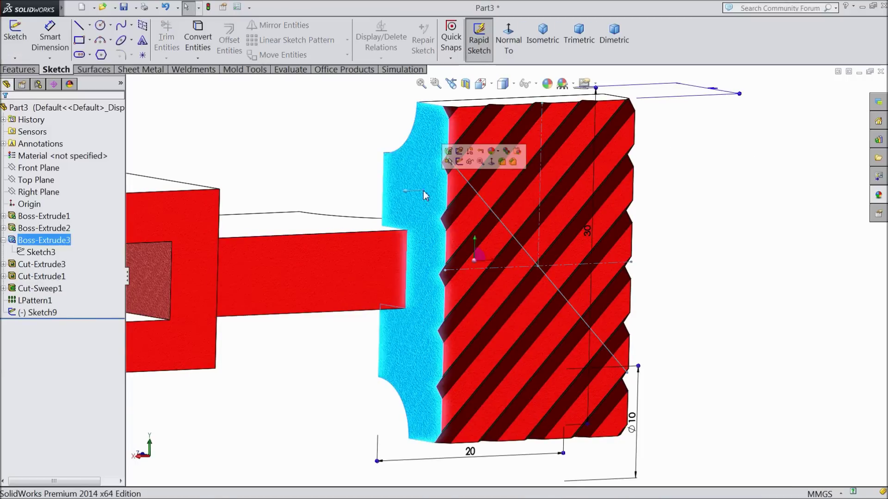
{"action": "left_click", "coordinate": [460, 162]}
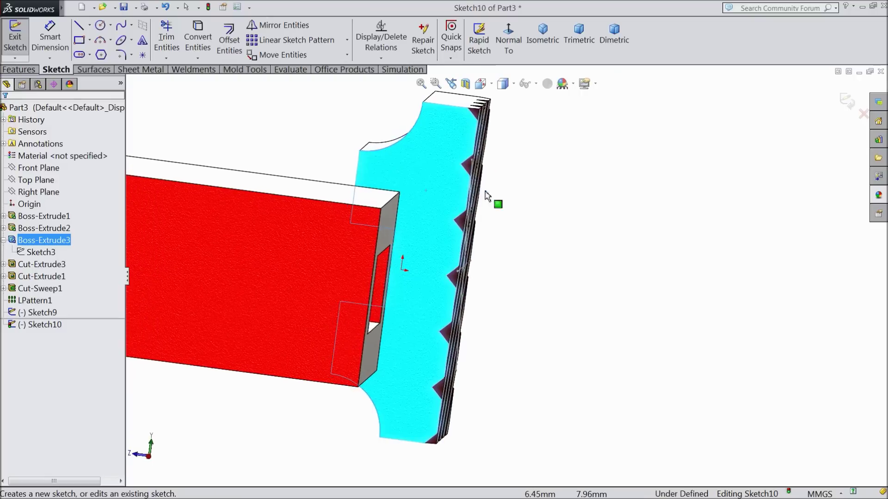
{"action": "left_click", "coordinate": [509, 53]}
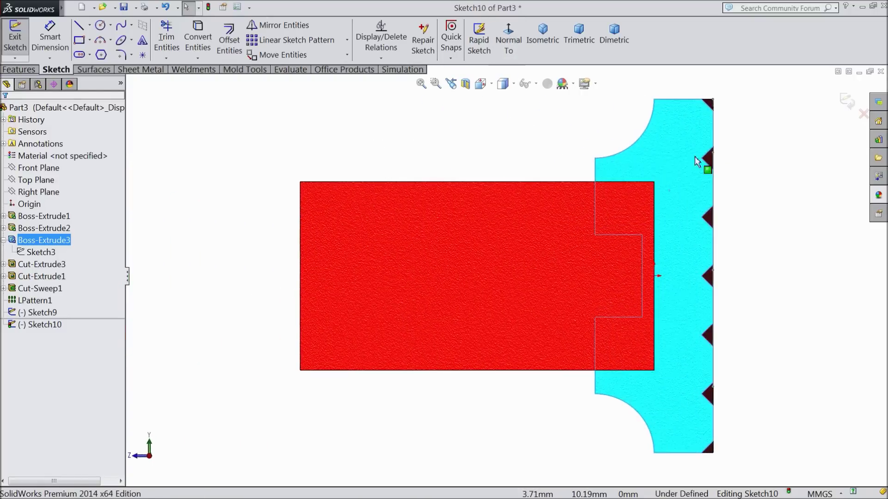
- Sketch a triangular groove profile about 1.21 mm deep on the block's grooved edge, at the diagonal path's end, with its middle line as construction
{"action": "scroll", "coordinate": [681, 162], "scroll_direction": "down", "scroll_amount": 5}
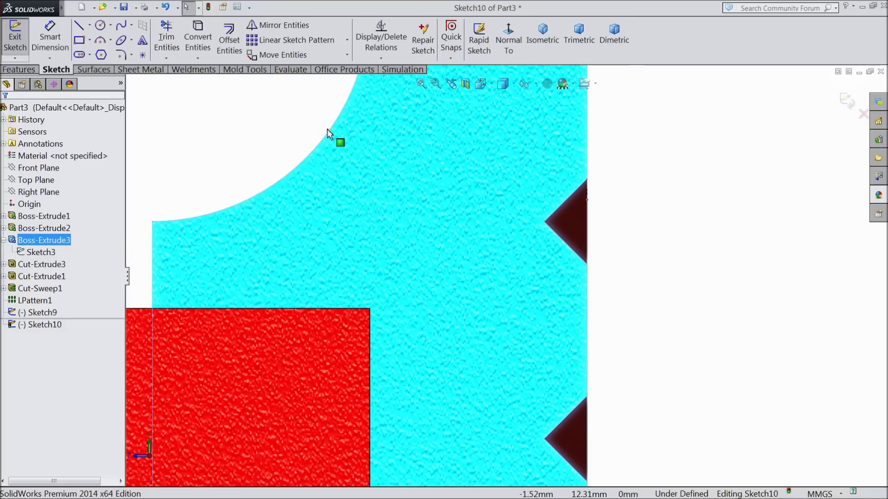
{"action": "left_click", "coordinate": [80, 25]}
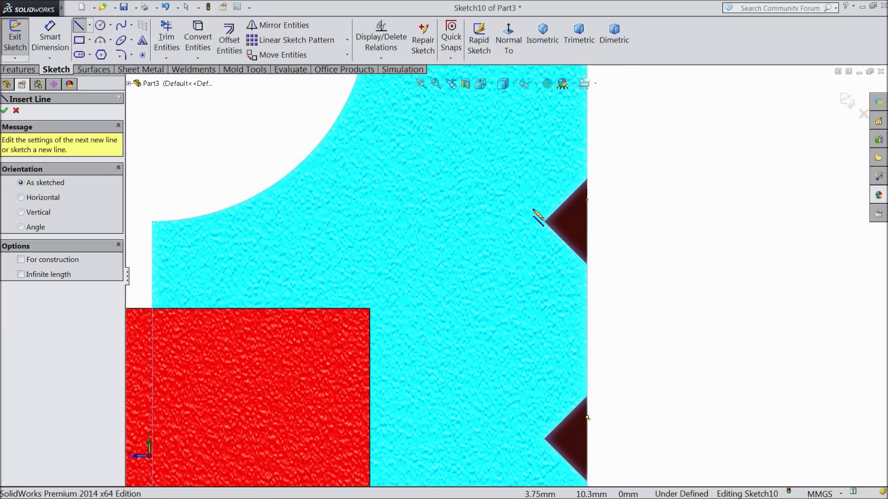
{"action": "left_click", "coordinate": [587, 199]}
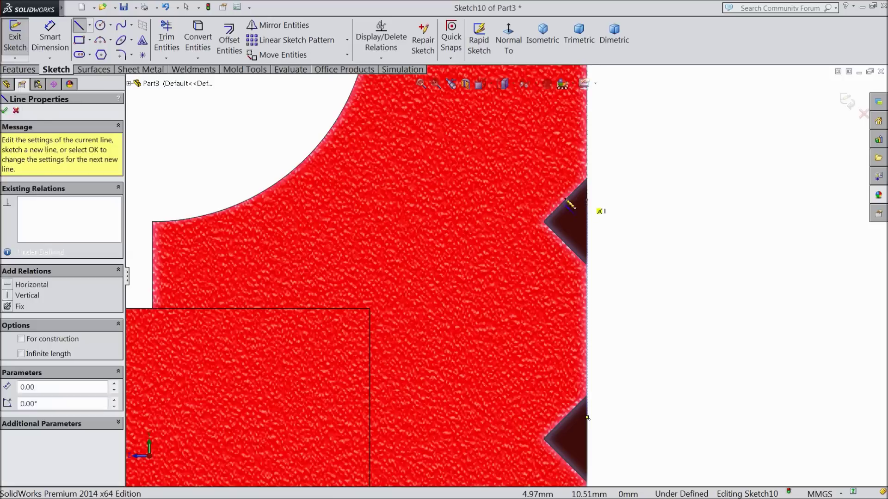
{"action": "left_click", "coordinate": [535, 200]}
{"action": "left_click", "coordinate": [587, 140]}
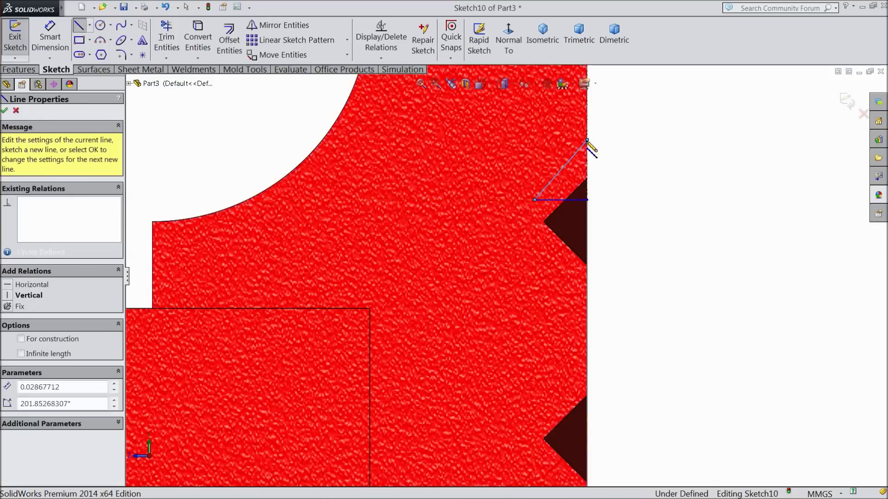
{"action": "left_click", "coordinate": [587, 272]}
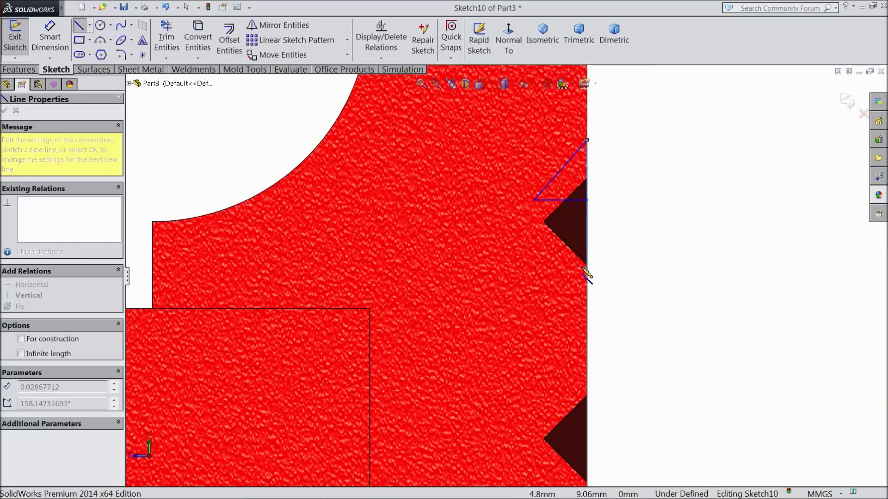
{"action": "left_click", "coordinate": [545, 221]}
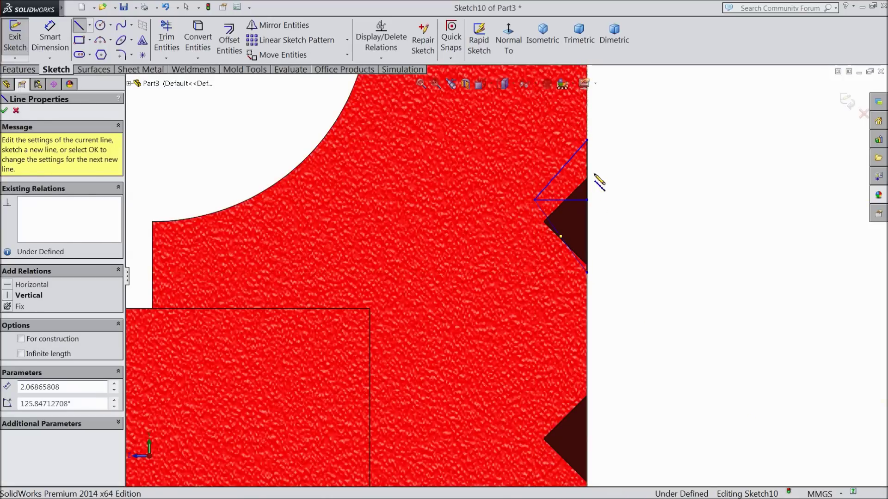
{"action": "right_click", "coordinate": [594, 124]}
{"action": "left_click", "coordinate": [621, 133]}
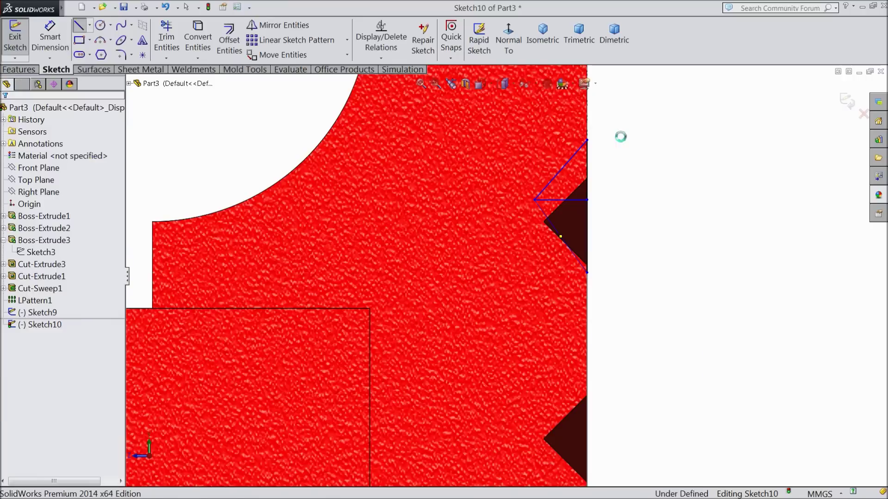
{"action": "left_click", "coordinate": [573, 200]}
{"action": "left_click", "coordinate": [608, 171]}
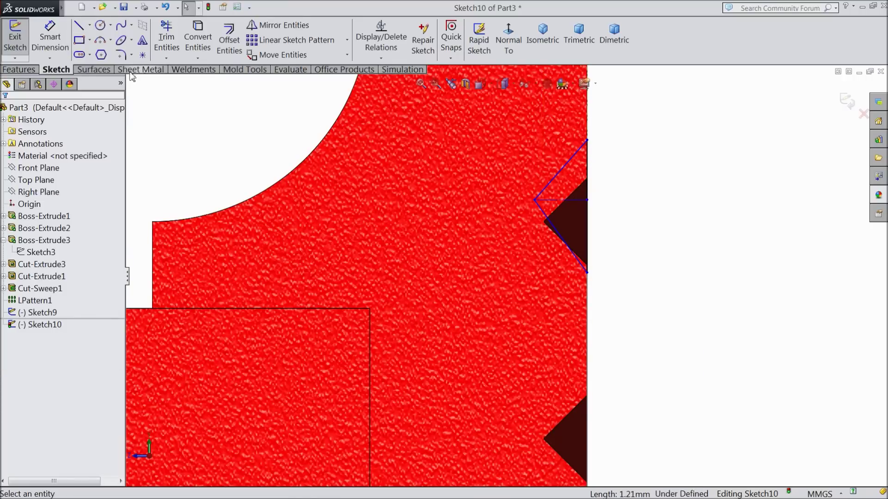
- Dimension the distance from the triangle's upper corner to the middle line's edge endpoint as 1 mm
{"action": "left_click", "coordinate": [51, 44]}
{"action": "left_click", "coordinate": [587, 141]}
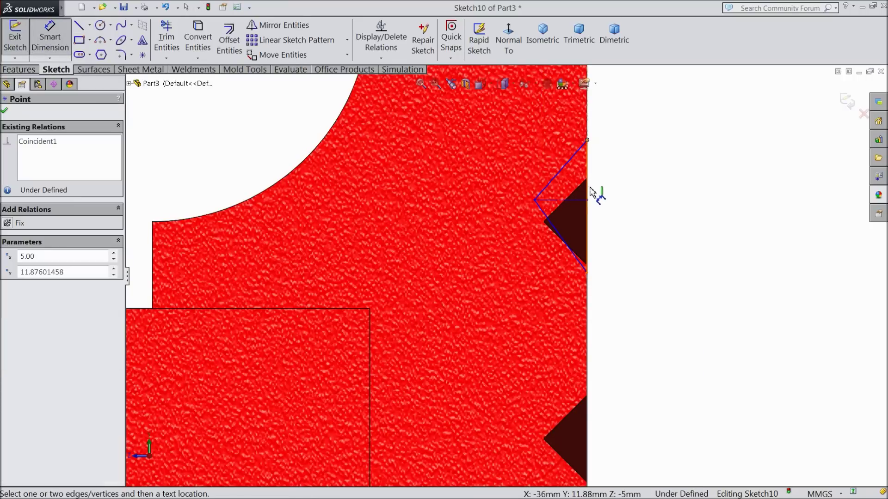
{"action": "left_click", "coordinate": [587, 201]}
{"action": "left_click", "coordinate": [621, 177]}
{"action": "type", "text": "1"}
{"action": "key", "text": "Return"}
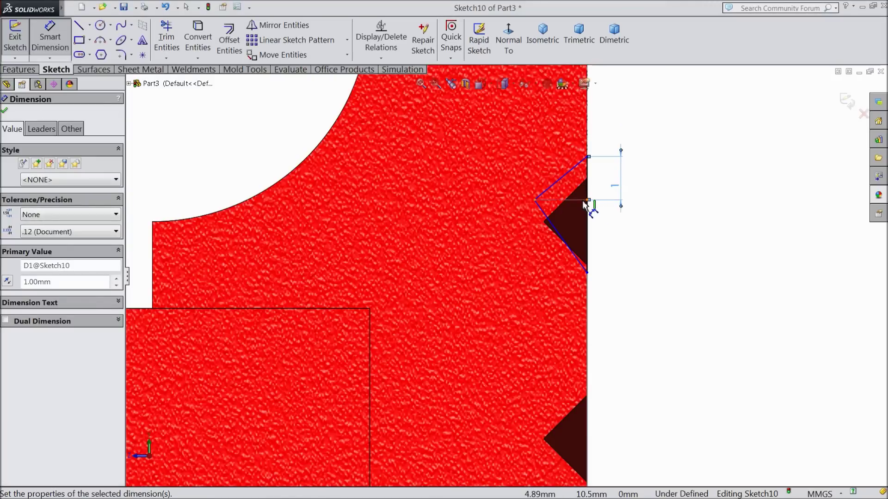
- Dimension the distance from the middle line's edge endpoint to the triangle's lower corner as 1 mm
{"action": "left_click", "coordinate": [583, 202]}
{"action": "left_click", "coordinate": [588, 273]}
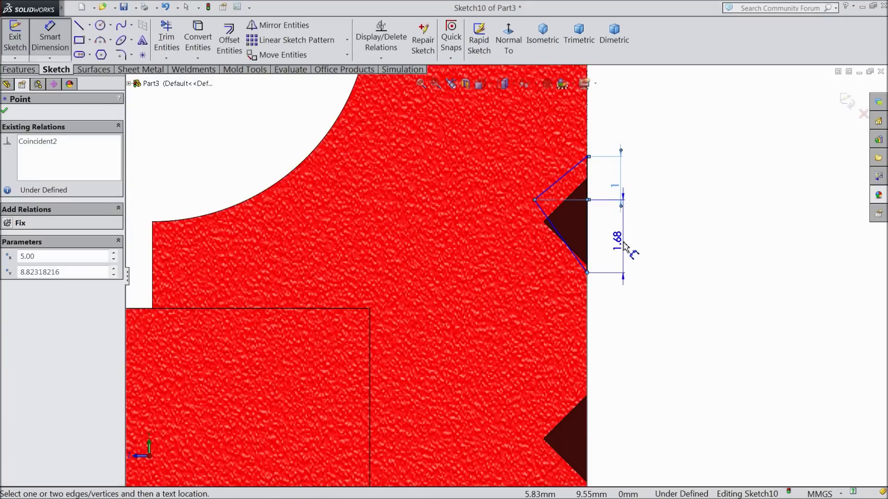
{"action": "left_click", "coordinate": [624, 245]}
{"action": "type", "text": "1"}
{"action": "key", "text": "Return"}
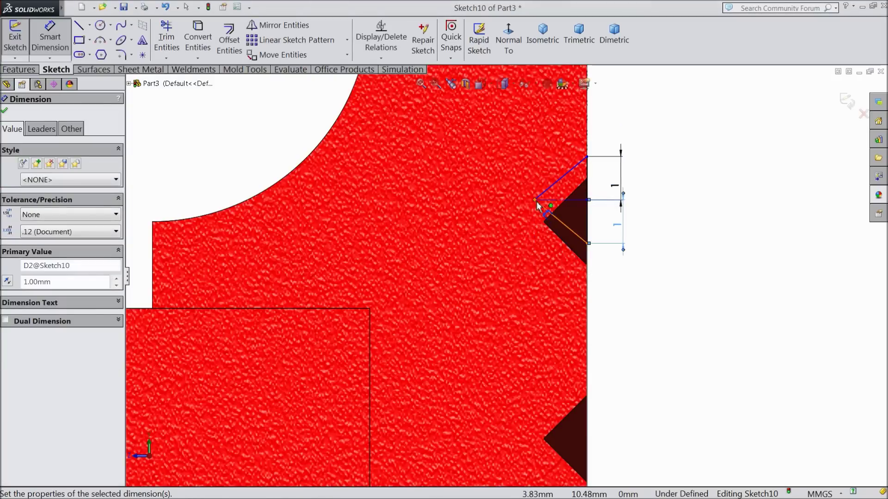
- Set the triangle's depth from the block's edge to 1 mm and finish the profile sketch
{"action": "left_click", "coordinate": [537, 200]}
{"action": "left_click", "coordinate": [588, 190]}
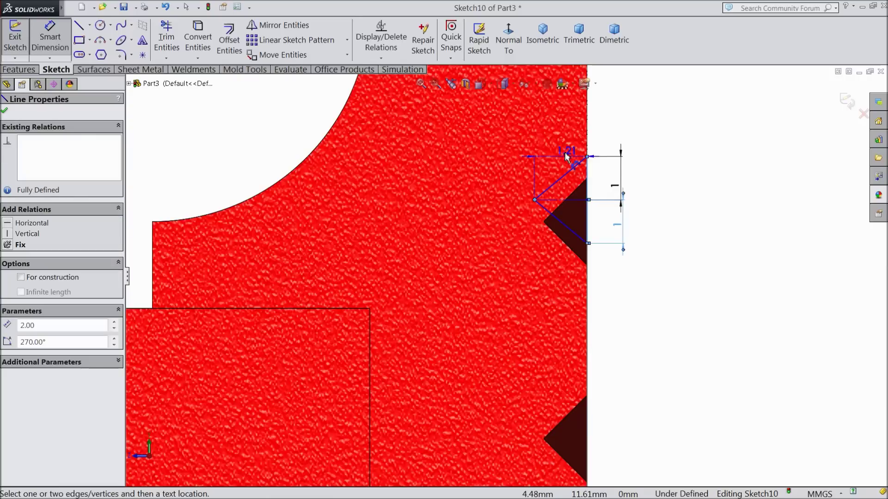
{"action": "left_click", "coordinate": [561, 137]}
{"action": "type", "text": "1"}
{"action": "key", "text": "Return"}
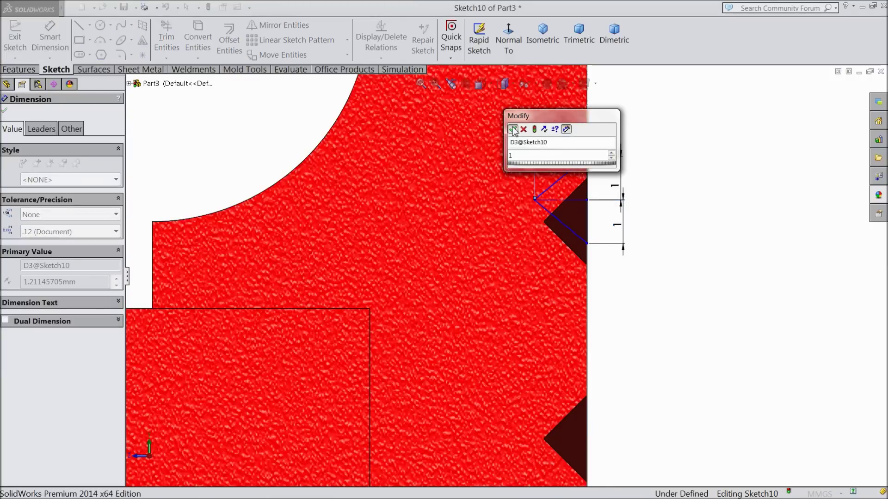
{"action": "left_click", "coordinate": [844, 101]}
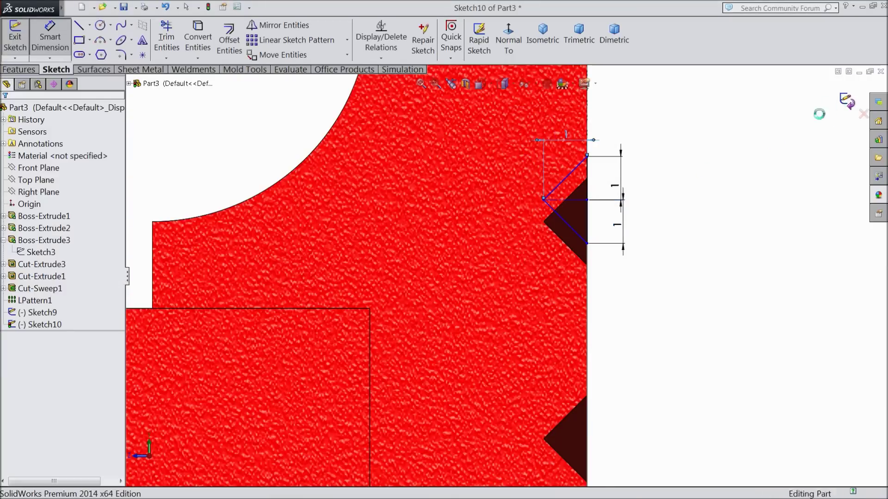
- Create a swept cut with the triangular sketch as profile and the 45-degree diagonal line sketch as path
{"action": "middle_click_drag", "start_coordinate": [591, 307], "coordinate": [586, 334]}
{"action": "scroll", "coordinate": [585, 329], "scroll_direction": "down", "scroll_amount": 3}
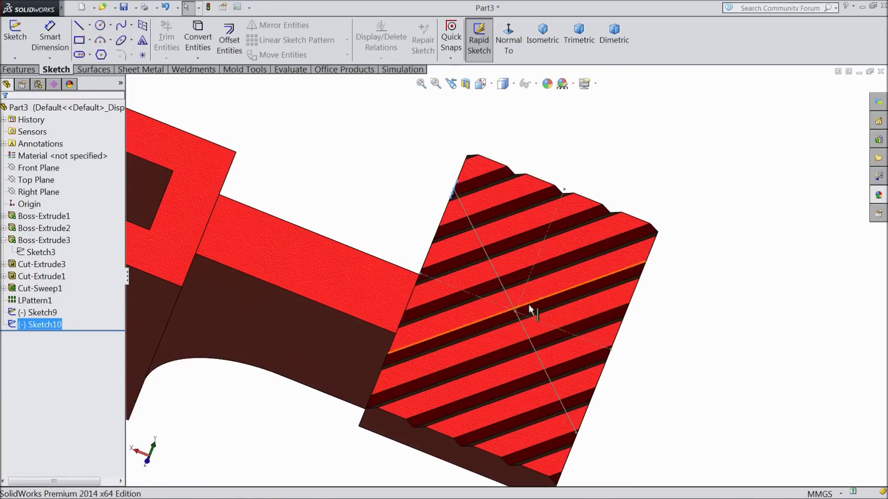
{"action": "left_click", "coordinate": [32, 69]}
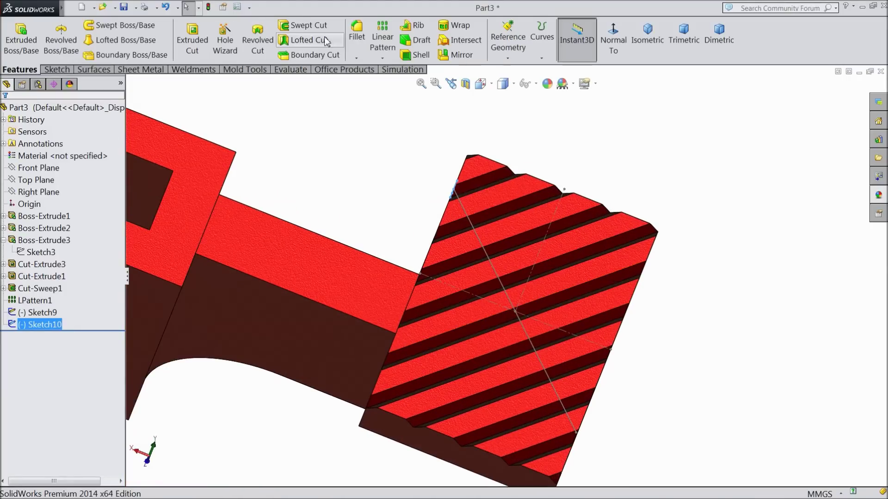
{"action": "left_click", "coordinate": [301, 25]}
{"action": "middle_click_drag", "start_coordinate": [428, 196], "coordinate": [396, 188]}
{"action": "scroll", "coordinate": [393, 192], "scroll_direction": "up", "scroll_amount": 2}
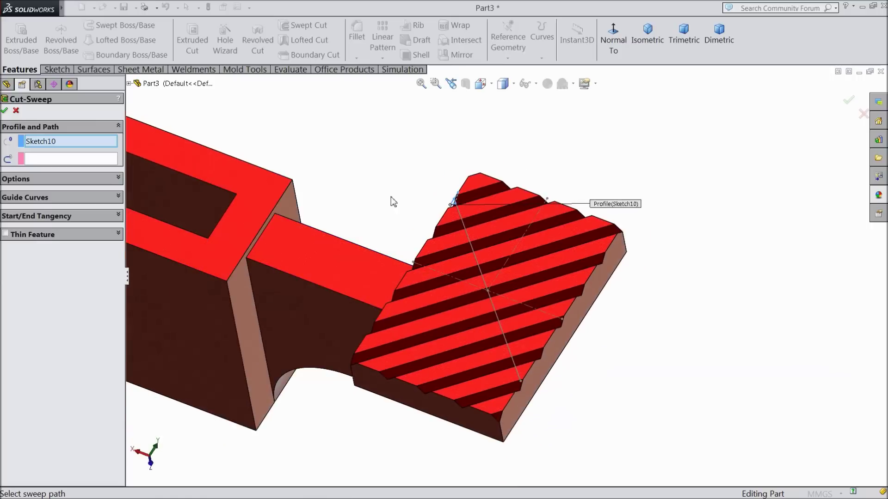
{"action": "scroll", "coordinate": [430, 228], "scroll_direction": "down", "scroll_amount": 3}
{"action": "left_click", "coordinate": [62, 160]}
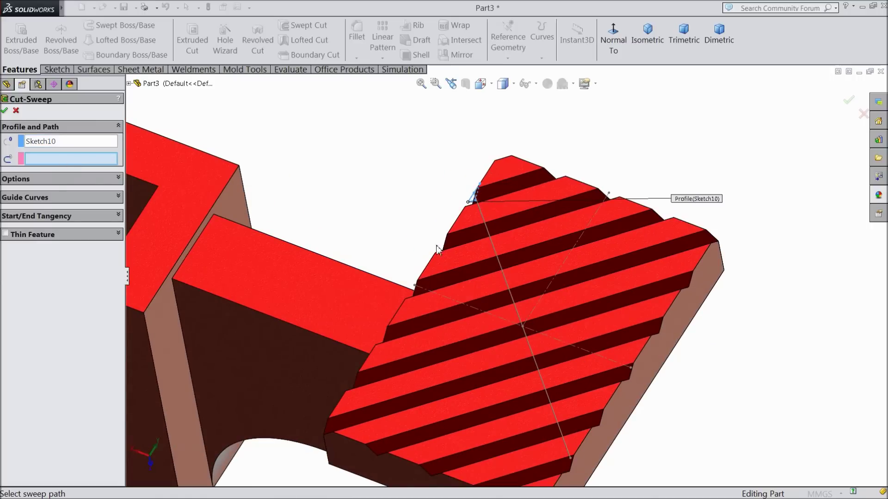
{"action": "left_click", "coordinate": [499, 265]}
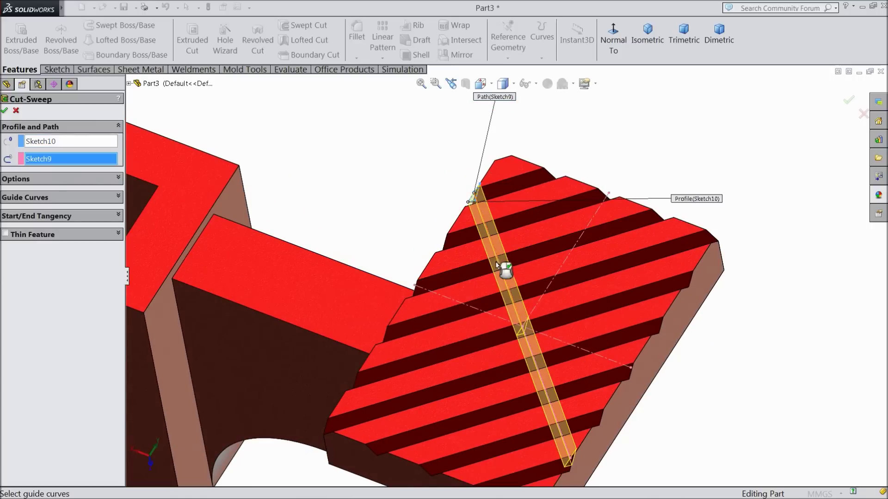
{"action": "key", "text": "Return"}
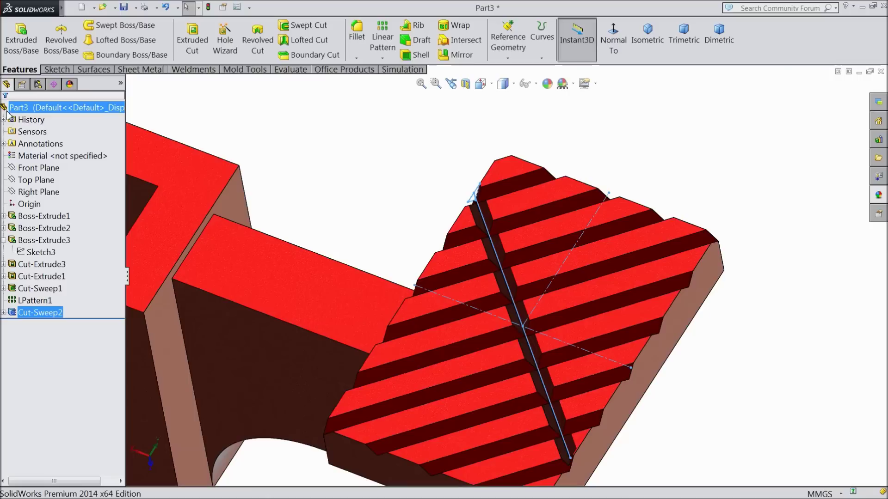
- Create a linear pattern of the second swept groove along the end block's edges in opposite directions, 5 mm spacing and 6 instances each way
{"action": "left_click", "coordinate": [376, 54]}
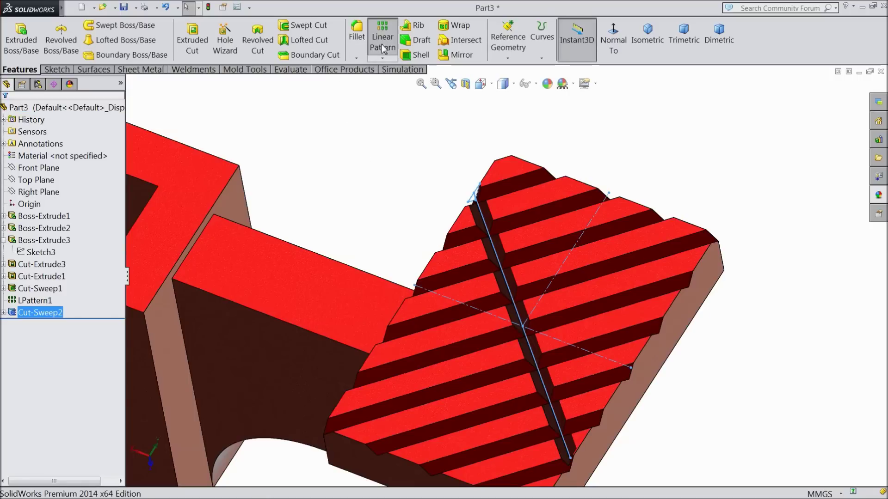
{"action": "scroll", "coordinate": [338, 157], "scroll_direction": "down", "scroll_amount": 5}
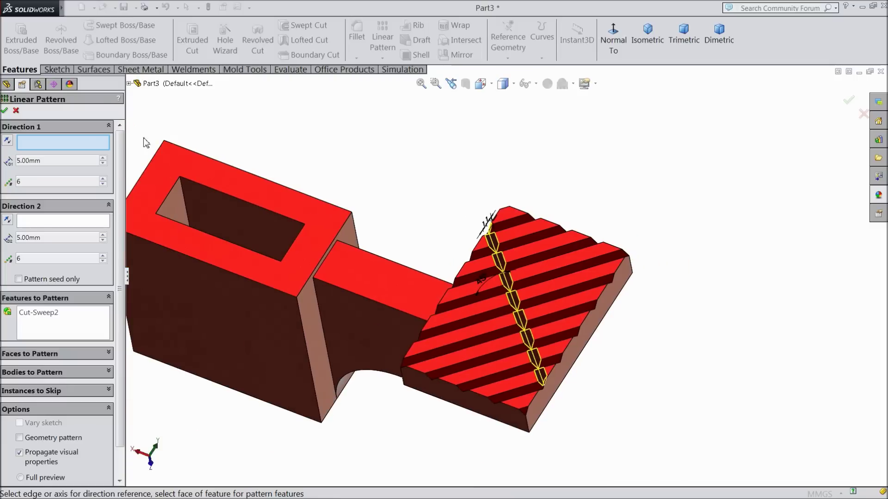
{"action": "scroll", "coordinate": [556, 344], "scroll_direction": "up", "scroll_amount": 10}
{"action": "scroll", "coordinate": [556, 344], "scroll_direction": "down", "scroll_amount": 2}
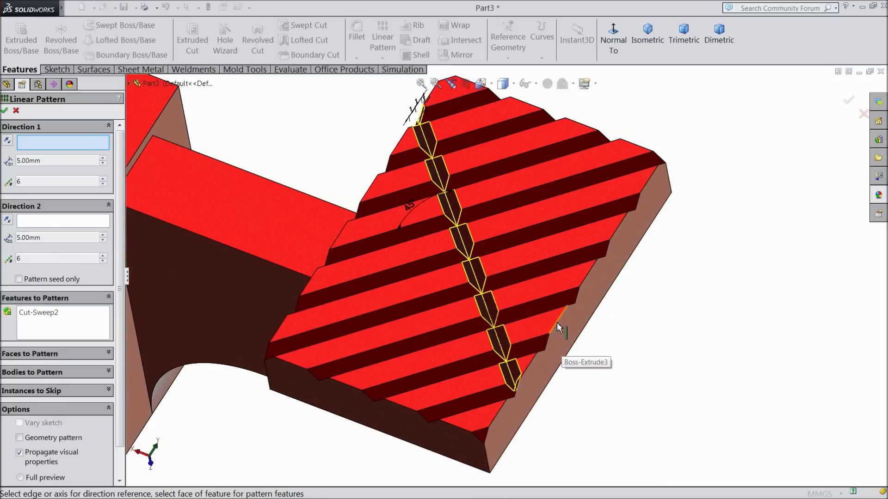
{"action": "left_click", "coordinate": [556, 323]}
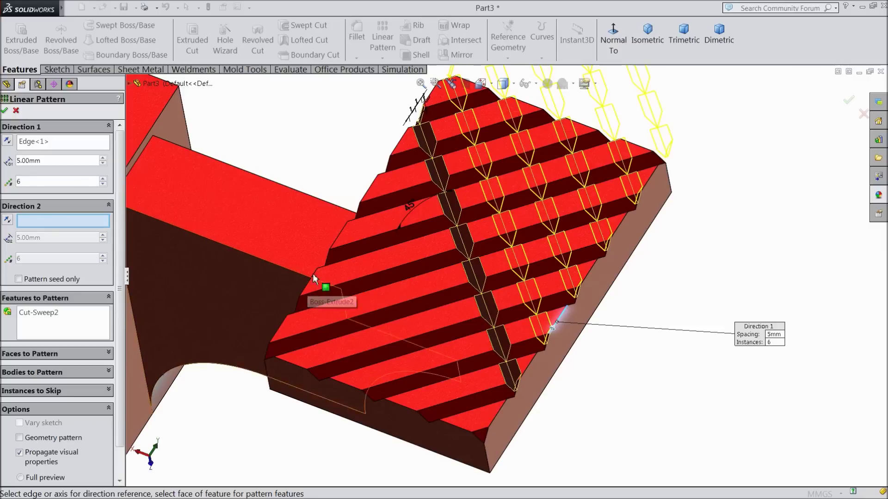
{"action": "left_click", "coordinate": [339, 237]}
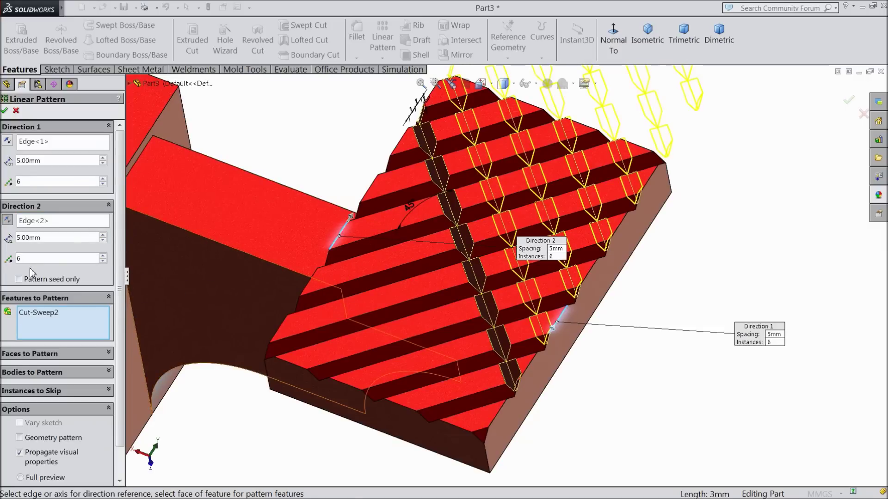
{"action": "left_click", "coordinate": [7, 221]}
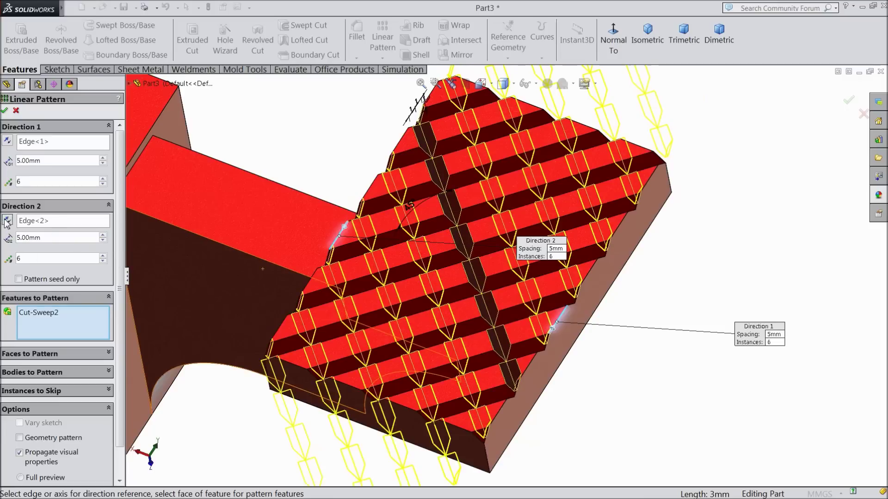
{"action": "scroll", "coordinate": [509, 259], "scroll_direction": "up", "scroll_amount": 4}
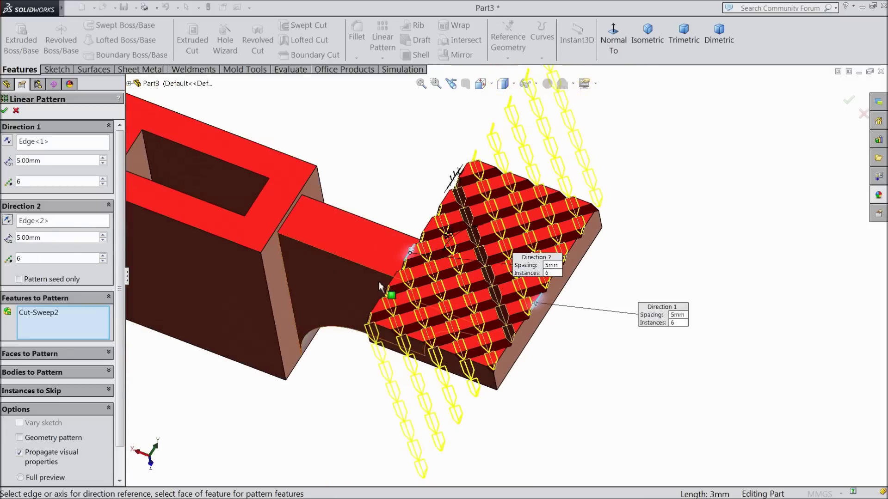
{"action": "scroll", "coordinate": [551, 290], "scroll_direction": "down", "scroll_amount": 2}
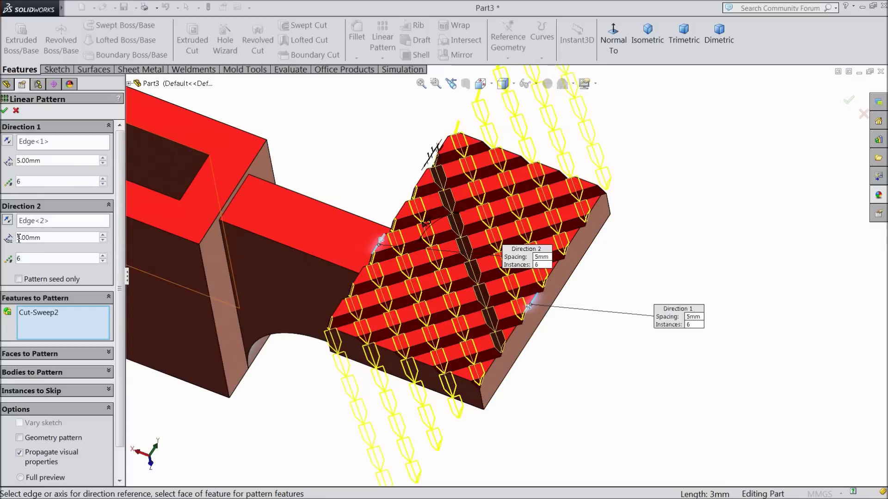
{"action": "left_click", "coordinate": [5, 111]}
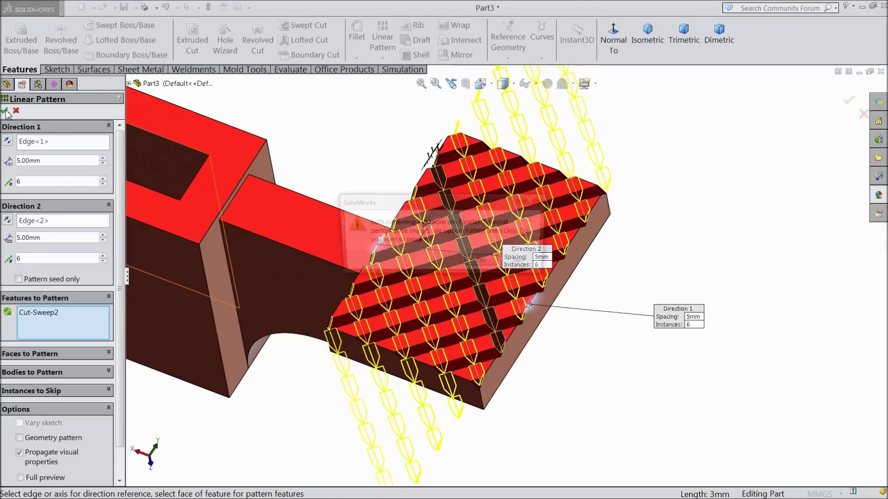
{"action": "left_click", "coordinate": [484, 263]}
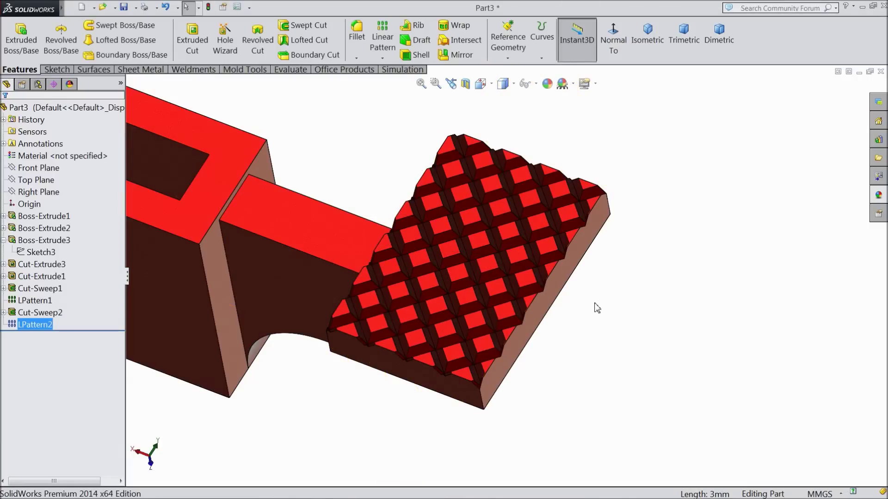
- Apply a white colour (RGB 255, 255, 255) to both linear groove patterns on the end block
{"action": "left_click", "coordinate": [674, 311]}
{"action": "middle_click_drag", "start_coordinate": [673, 311], "coordinate": [656, 297]}
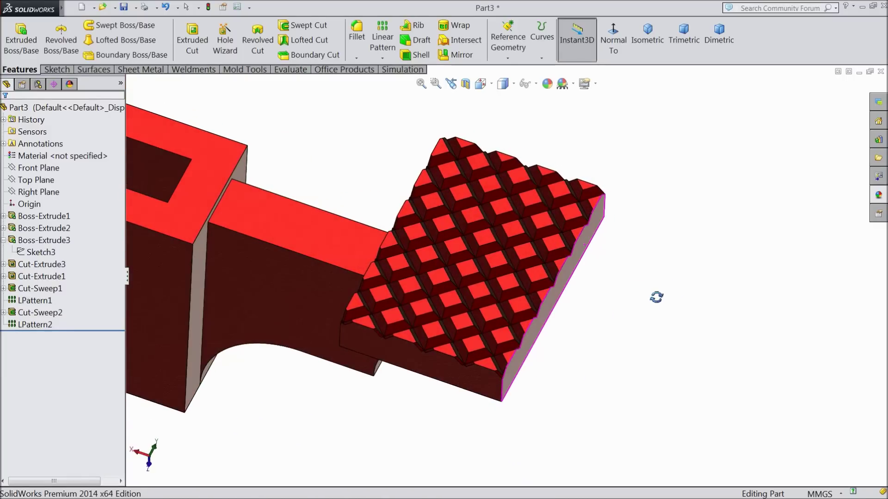
{"action": "left_click", "coordinate": [39, 301]}
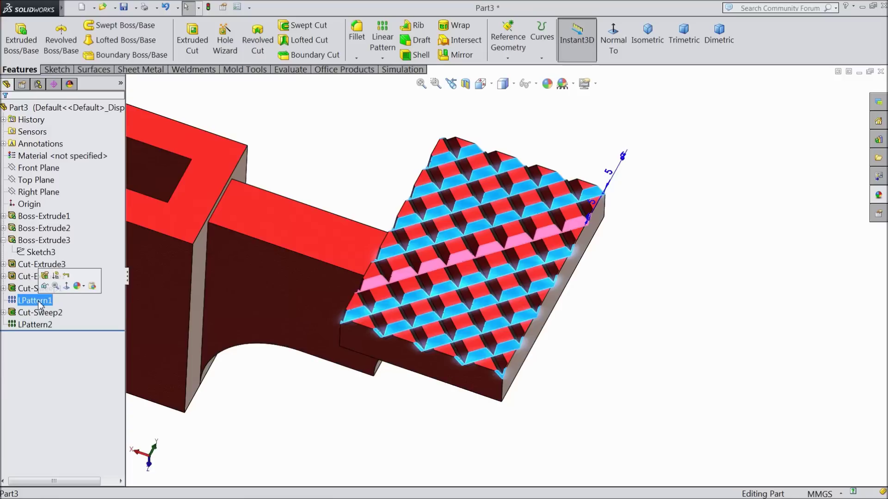
{"action": "left_click", "coordinate": [35, 325], "text": "ctrl"}
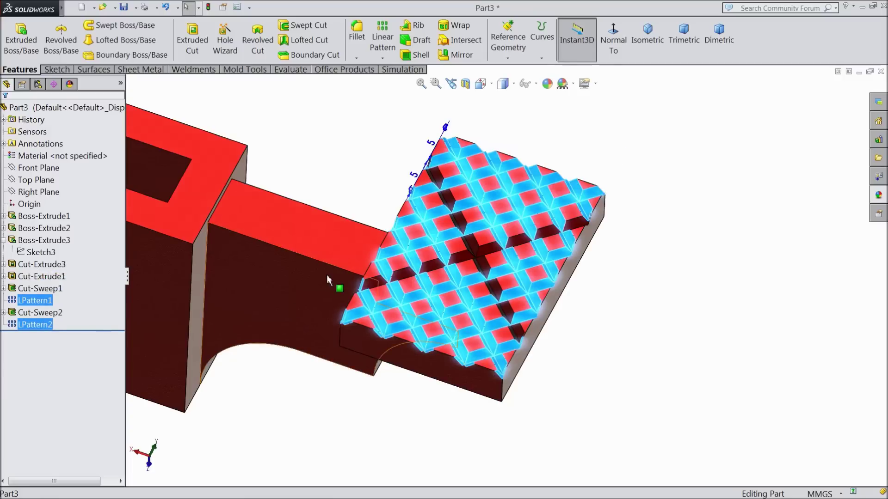
{"action": "left_click", "coordinate": [546, 83]}
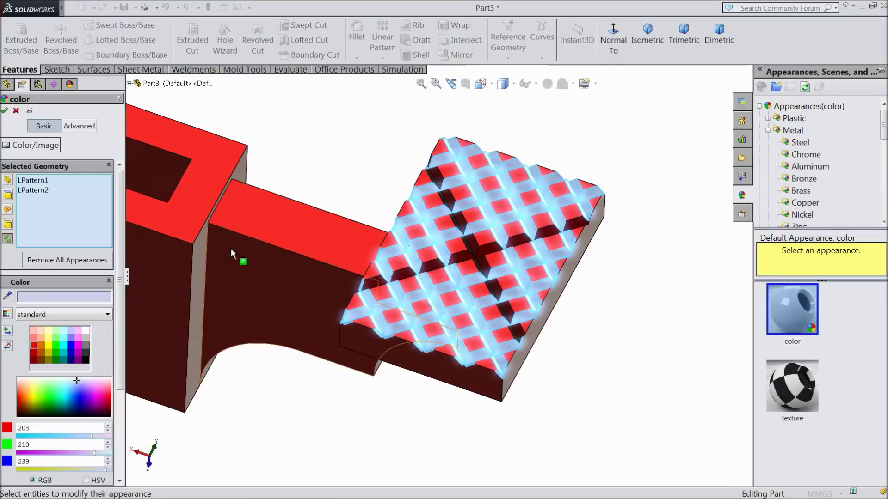
{"action": "left_click", "coordinate": [85, 330]}
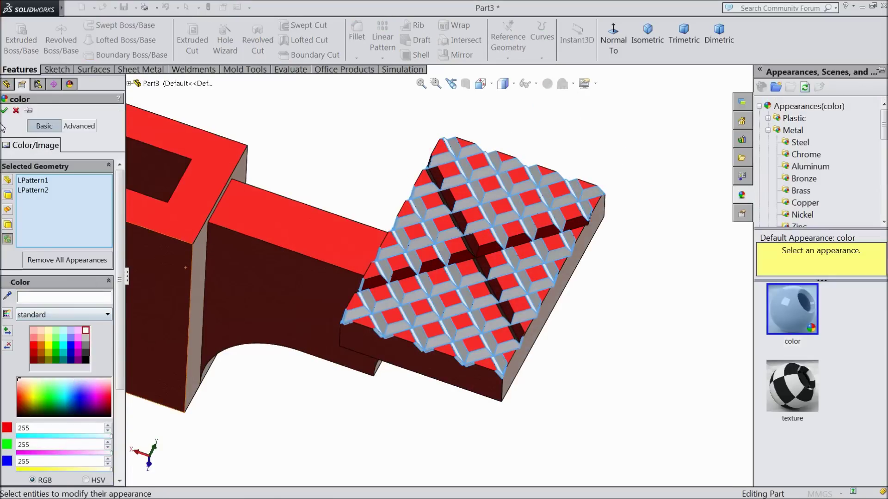
{"action": "left_click", "coordinate": [6, 111]}
- Apply the same white colour to the two original swept grooves crossing the end block's face
{"action": "mouse_move", "coordinate": [331, 187]}
{"action": "middle_mouse_down"}
{"action": "mouse_move", "coordinate": [305, 188]}
{"action": "mouse_move", "coordinate": [321, 198]}
{"action": "middle_mouse_up"}
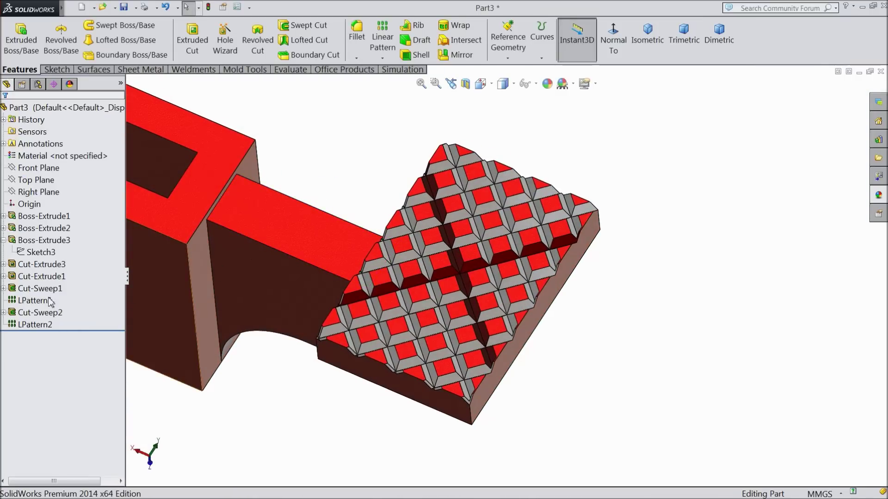
{"action": "mouse_move", "coordinate": [28, 325]}
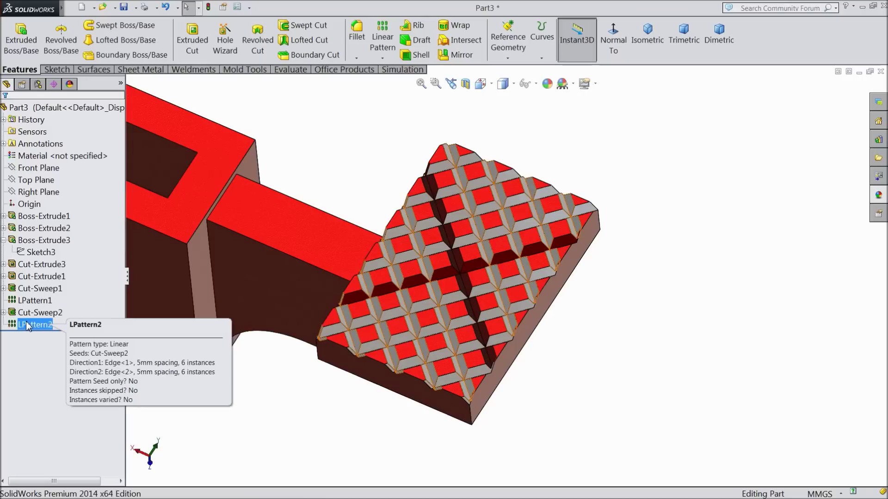
{"action": "left_click", "coordinate": [36, 290]}
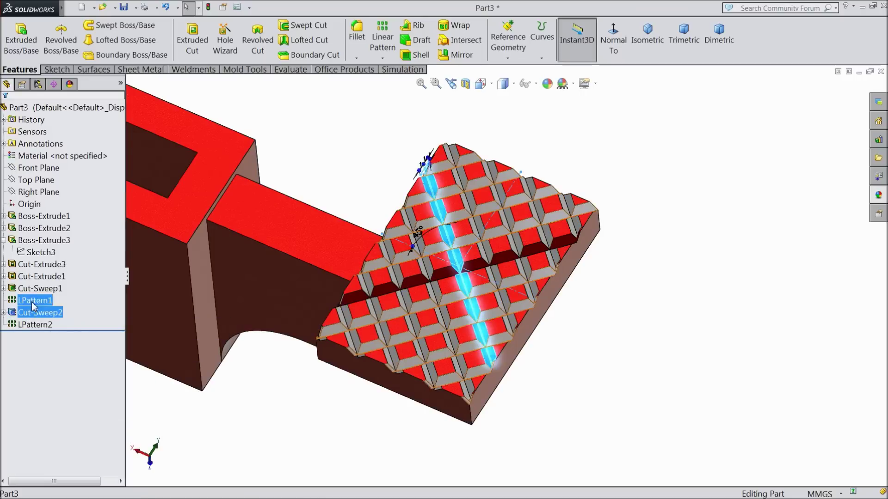
{"action": "left_click", "coordinate": [39, 313], "text": "ctrl"}
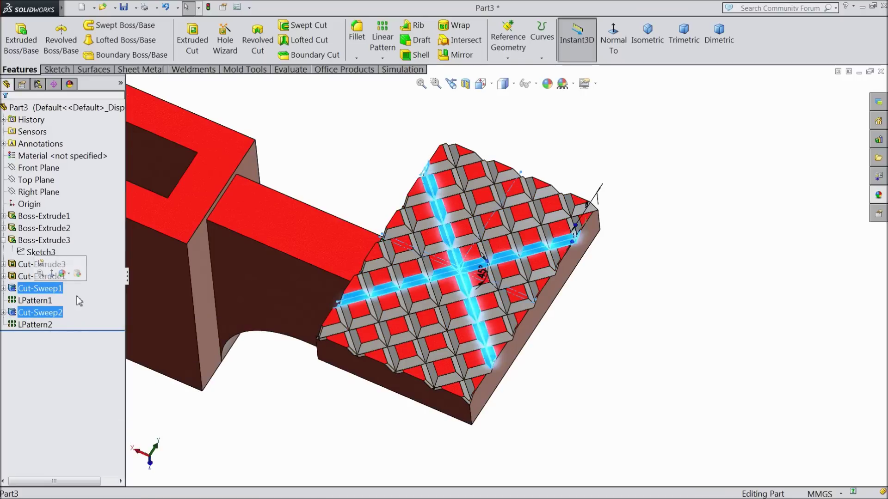
{"action": "left_click", "coordinate": [548, 83]}
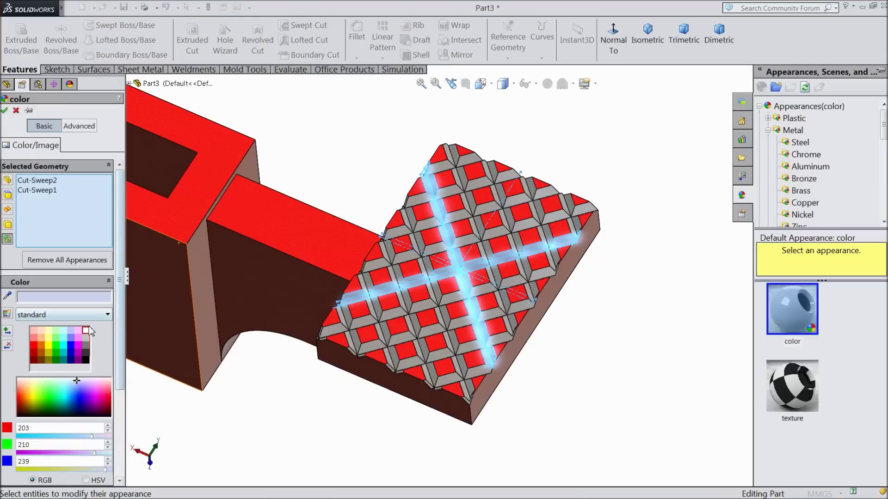
{"action": "left_click", "coordinate": [88, 329]}
{"action": "left_click", "coordinate": [5, 110]}
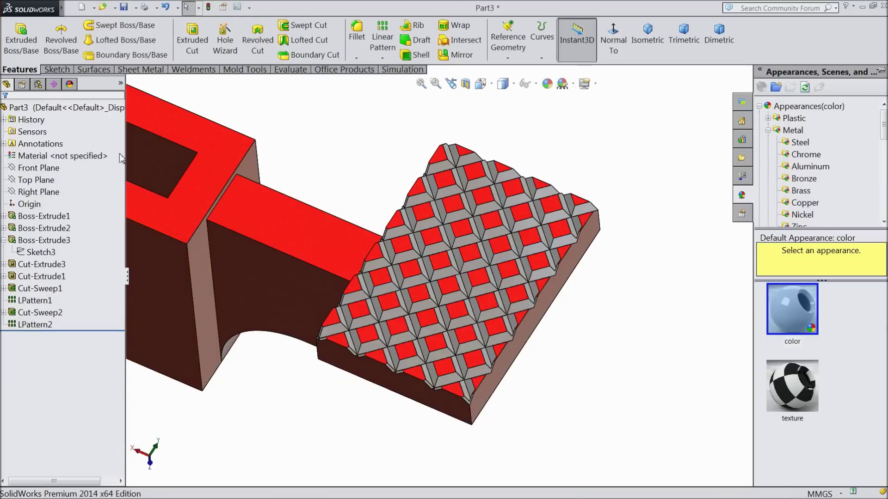
- Start a new sketch on the large square side face of the slotted block, viewed face-on
{"action": "middle_click_drag", "start_coordinate": [325, 272], "coordinate": [332, 232]}
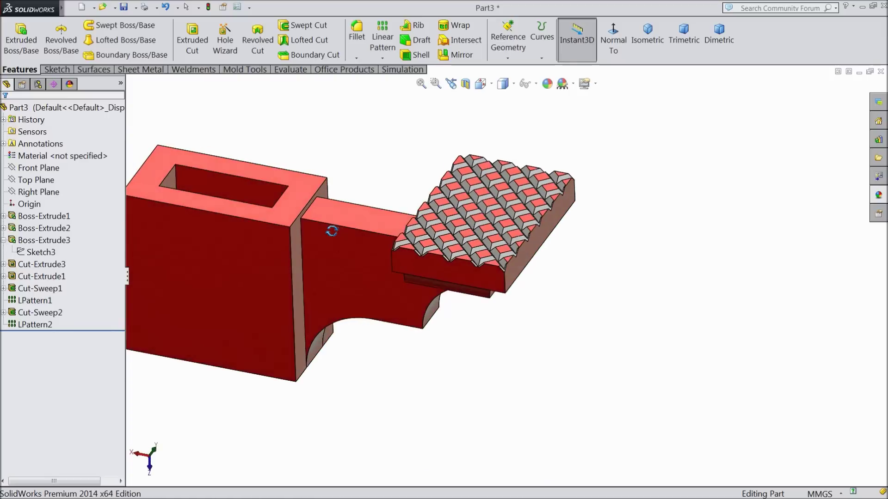
{"action": "middle_click_drag", "start_coordinate": [367, 307], "coordinate": [595, 321]}
{"action": "left_click", "coordinate": [459, 346]}
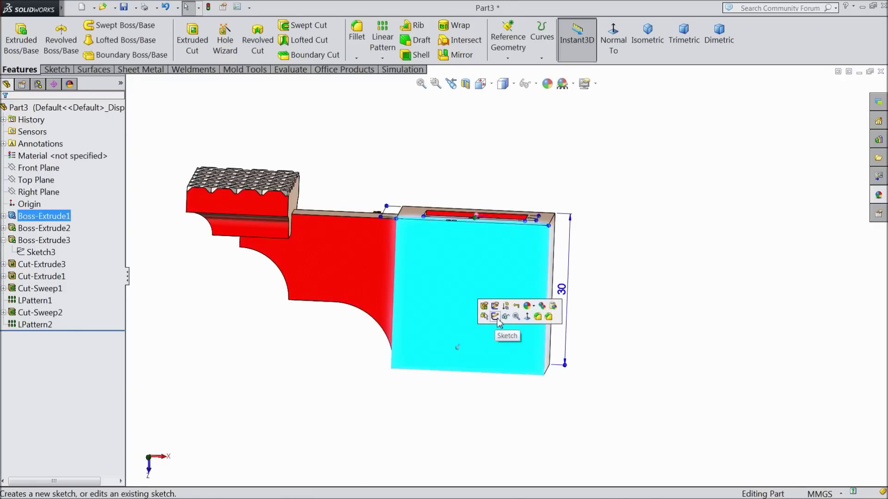
{"action": "left_click", "coordinate": [491, 320]}
{"action": "left_click", "coordinate": [614, 50]}
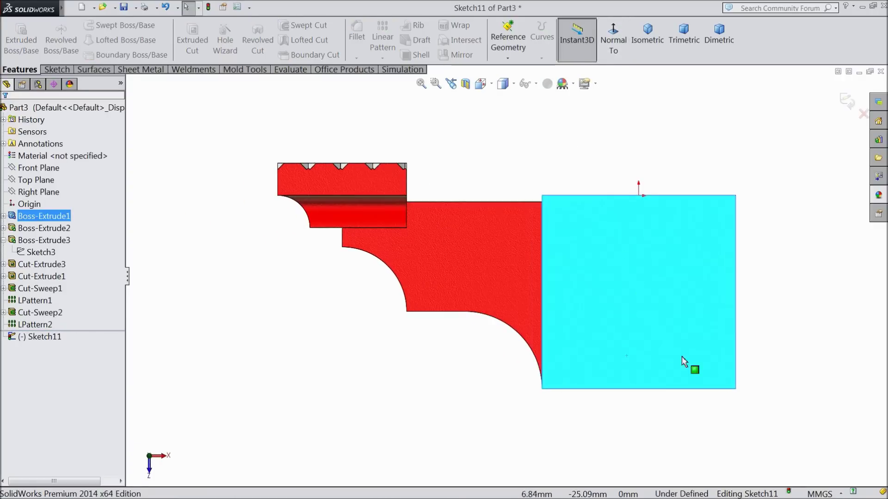
{"action": "scroll", "coordinate": [693, 370], "scroll_direction": "down", "scroll_amount": 5}
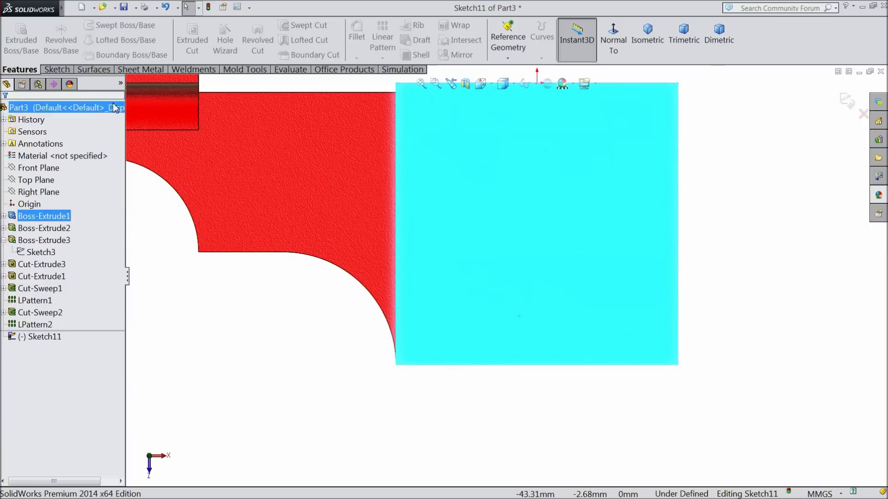
{"action": "left_click", "coordinate": [59, 70]}
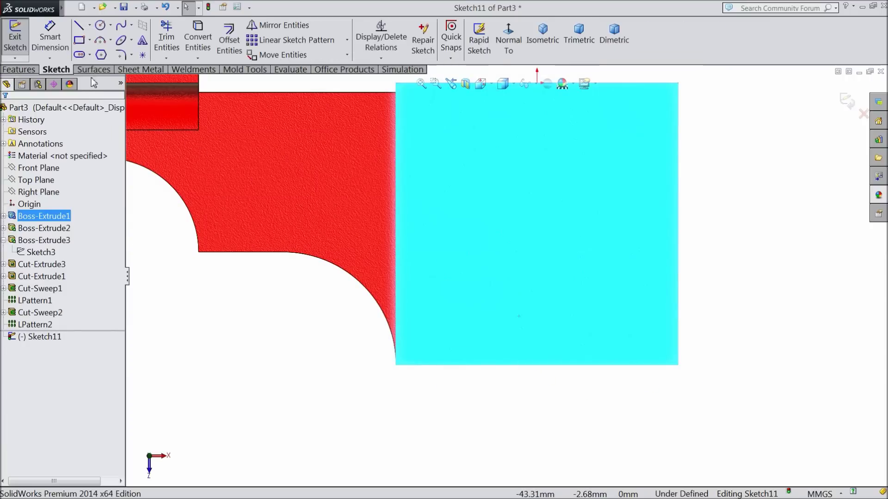
- Sketch a vertical centerline about 8.3 mm long upward from the midpoint of the block's bottom edge
{"action": "left_click", "coordinate": [90, 26]}
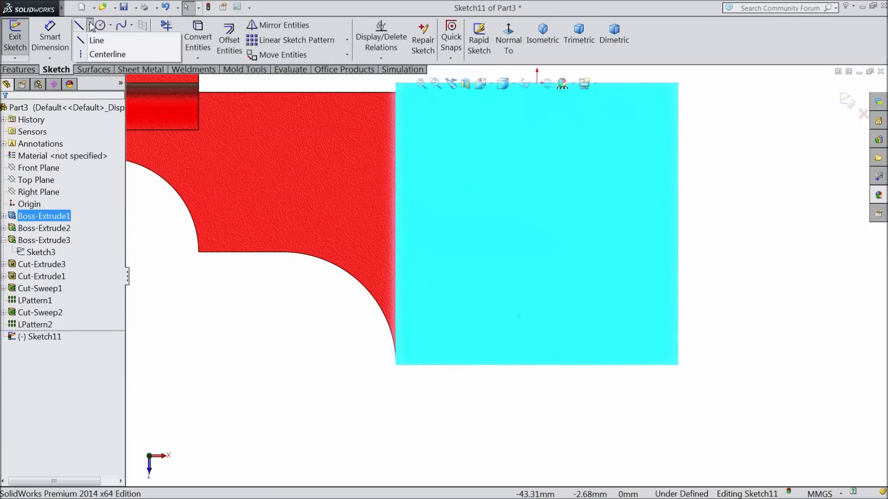
{"action": "left_click", "coordinate": [101, 53]}
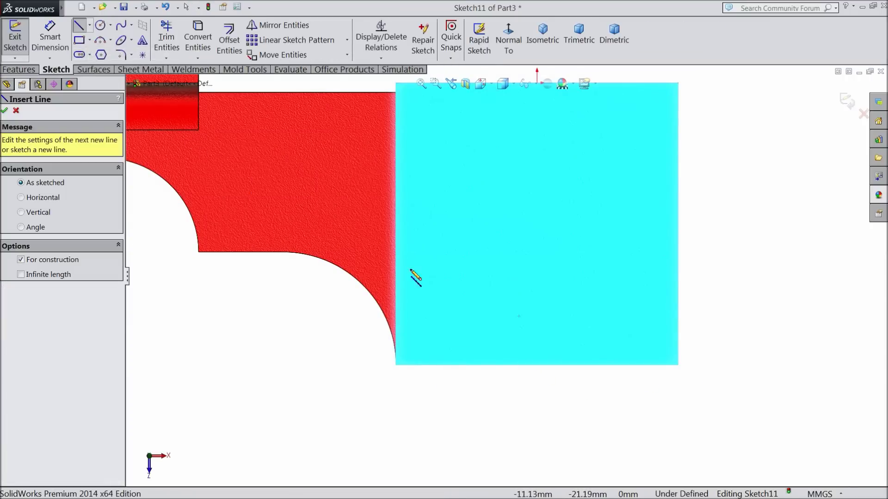
{"action": "left_click", "coordinate": [536, 365]}
{"action": "left_click", "coordinate": [537, 287]}
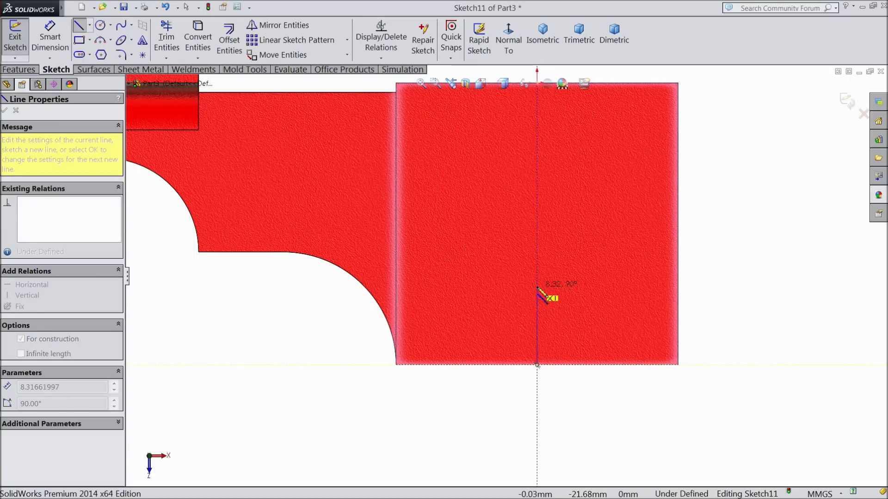
{"action": "right_click", "coordinate": [558, 283]}
{"action": "left_click", "coordinate": [578, 91]}
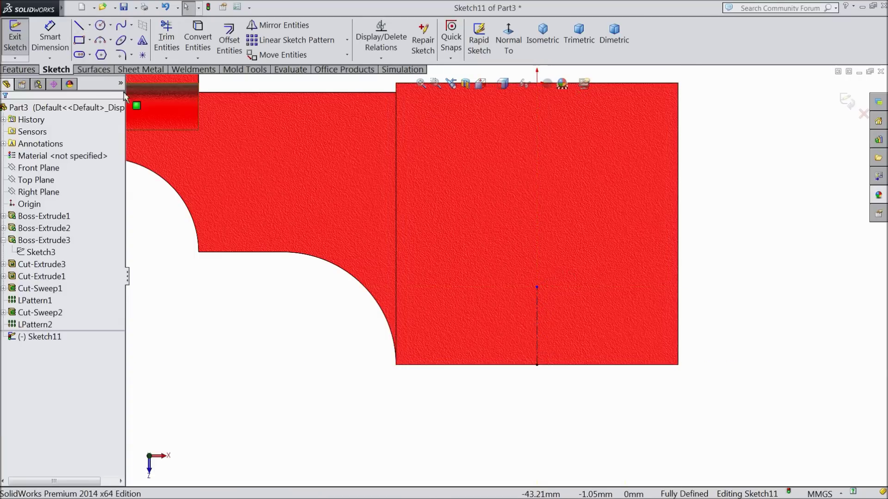
- Draw a circle centred on the centerline's lower end and dimension its diameter to 4 mm
{"action": "left_click", "coordinate": [100, 25]}
{"action": "scroll", "coordinate": [536, 379], "scroll_direction": "down", "scroll_amount": 4}
{"action": "left_click_drag", "start_coordinate": [455, 301], "coordinate": [486, 268]}
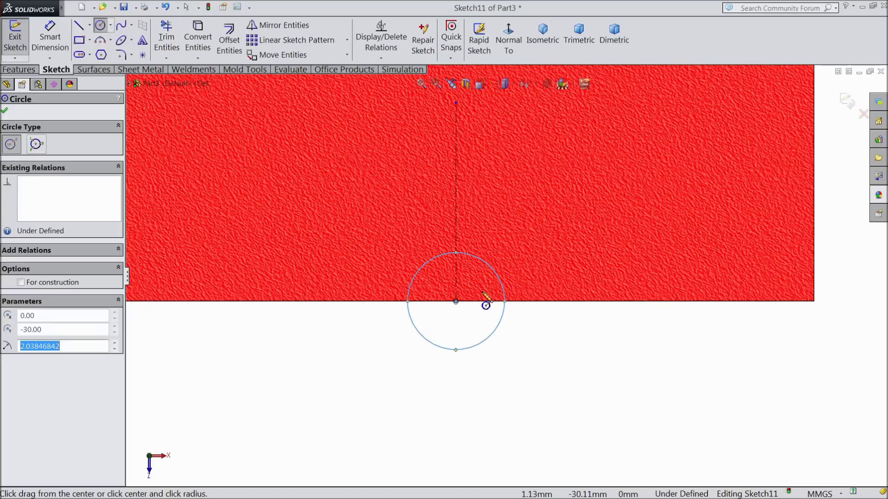
{"action": "right_click_drag", "start_coordinate": [170, 134], "coordinate": [155, 109]}
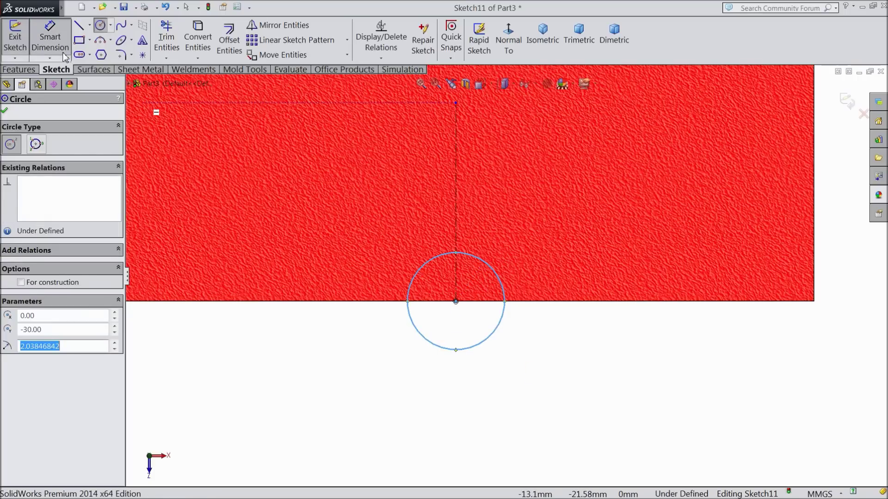
{"action": "left_click", "coordinate": [512, 323]}
{"action": "left_click", "coordinate": [536, 318]}
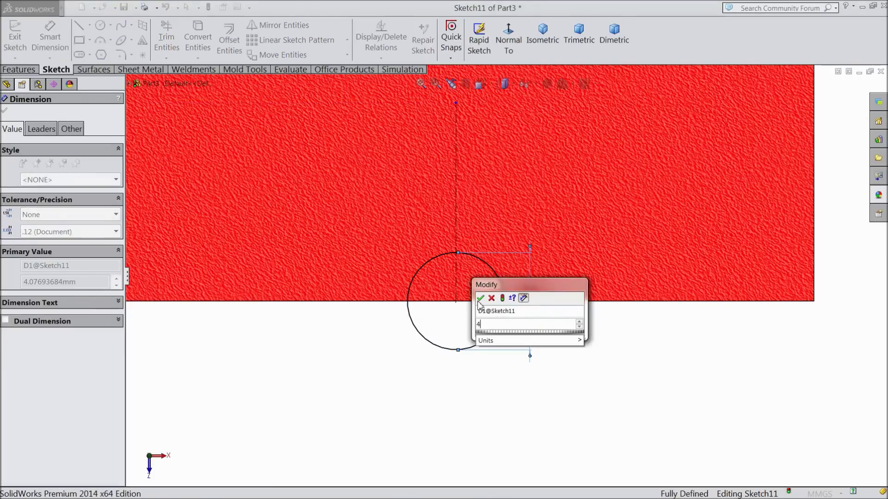
{"action": "left_click", "coordinate": [482, 299]}
- Cut the 4 mm circle through the whole block with an Extruded Cut set to Through All
{"action": "scroll", "coordinate": [481, 319], "scroll_direction": "up", "scroll_amount": 3}
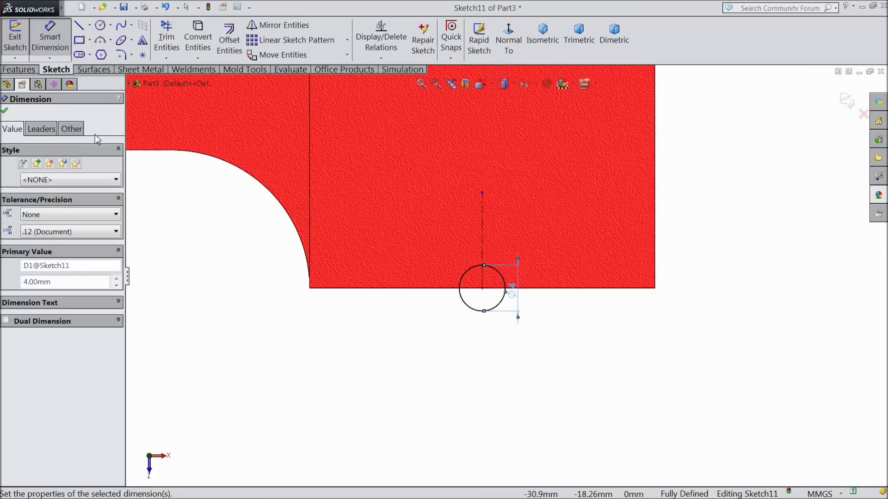
{"action": "key", "text": "f"}
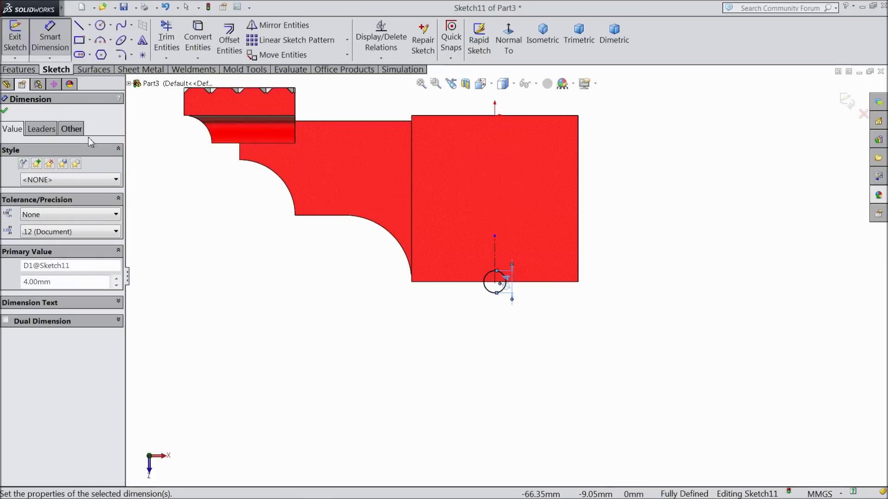
{"action": "left_click", "coordinate": [19, 70]}
{"action": "left_click", "coordinate": [192, 40]}
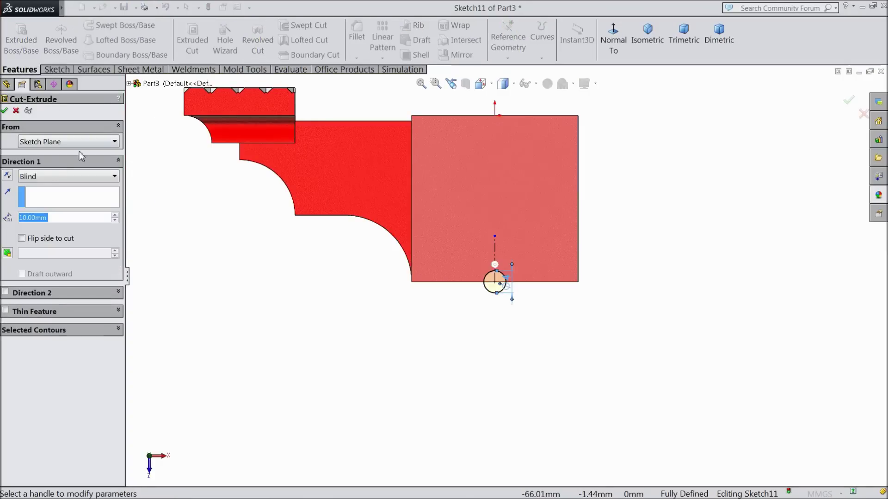
{"action": "left_click", "coordinate": [37, 178]}
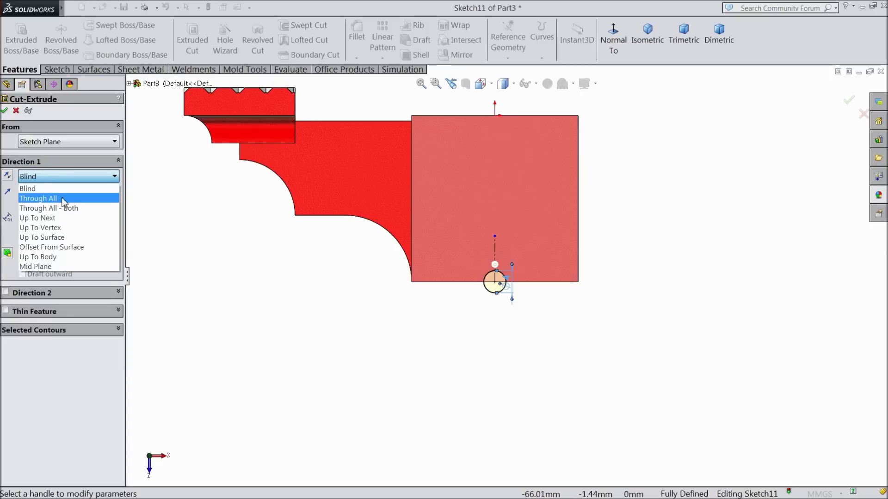
{"action": "left_click", "coordinate": [51, 198]}
{"action": "middle_click_drag", "start_coordinate": [268, 252], "coordinate": [219, 266]}
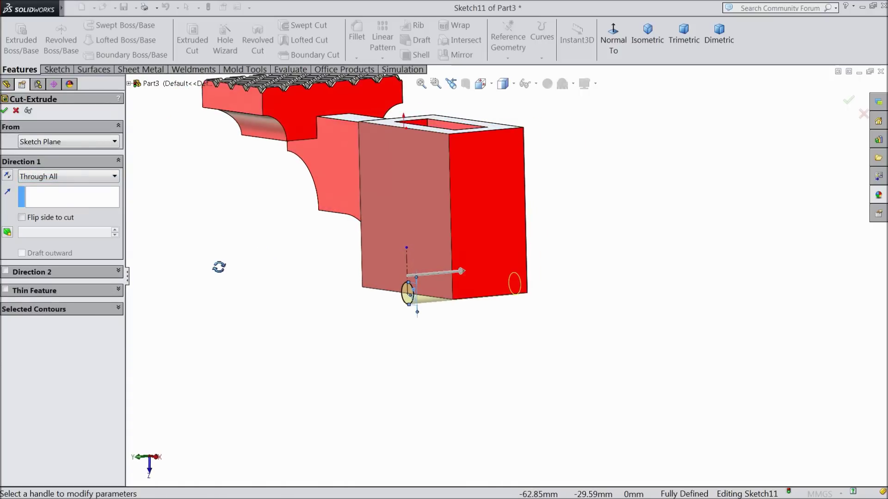
{"action": "left_click", "coordinate": [5, 112]}
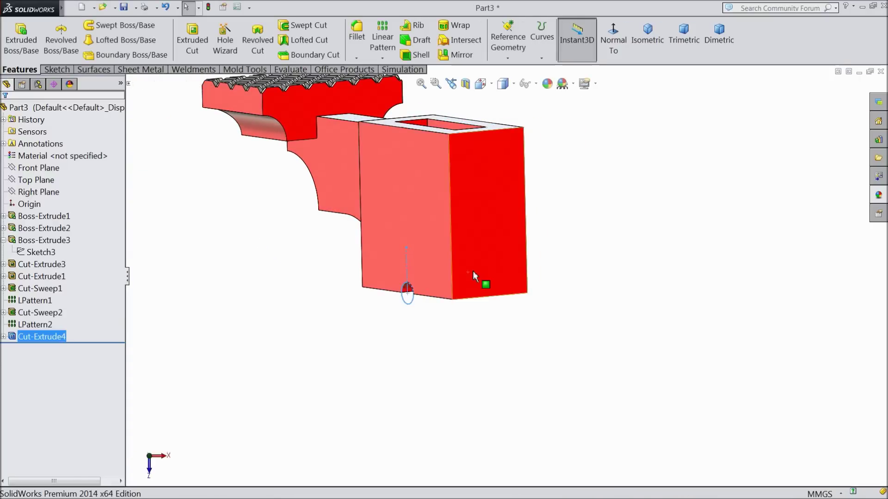
- Check the new groove in isometric view and save the part as 2.Body in the Press Clamp folder
{"action": "scroll", "coordinate": [481, 273], "scroll_direction": "down", "scroll_amount": 5}
{"action": "middle_click_drag", "start_coordinate": [394, 371], "coordinate": [445, 344]}
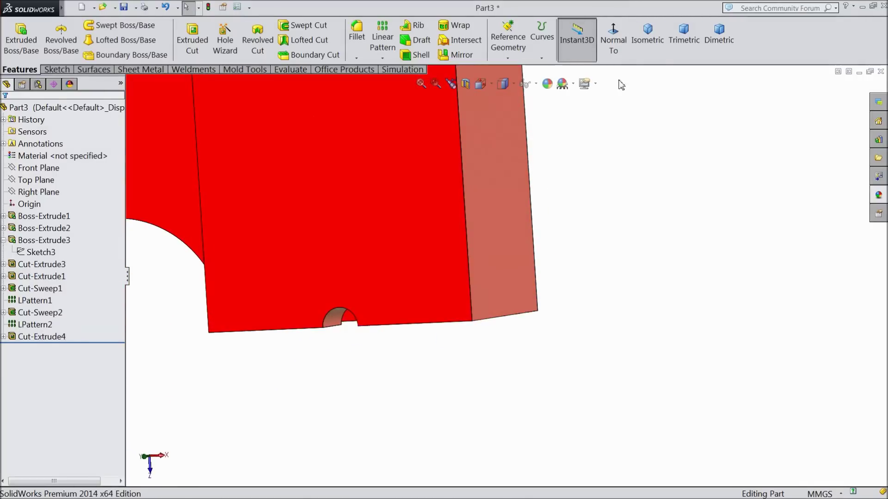
{"action": "left_click", "coordinate": [646, 40]}
{"action": "middle_click_drag", "start_coordinate": [586, 149], "coordinate": [559, 286]}
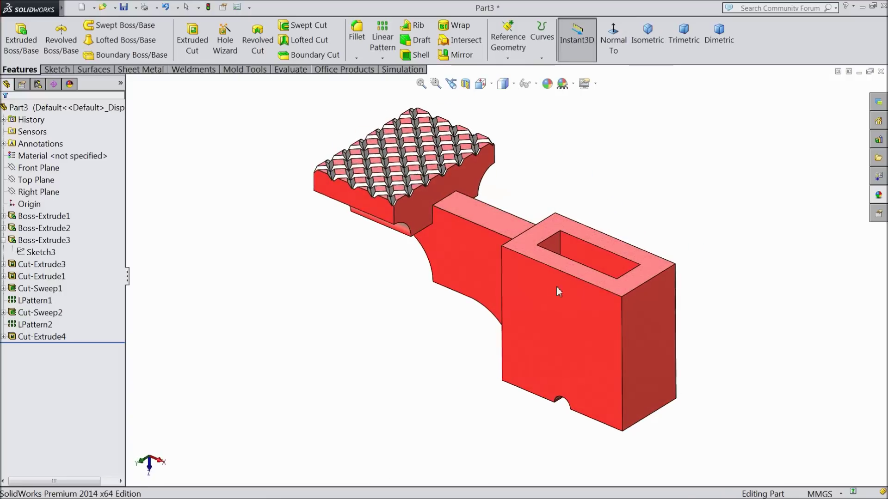
{"action": "scroll", "coordinate": [612, 240], "scroll_direction": "down", "scroll_amount": 2}
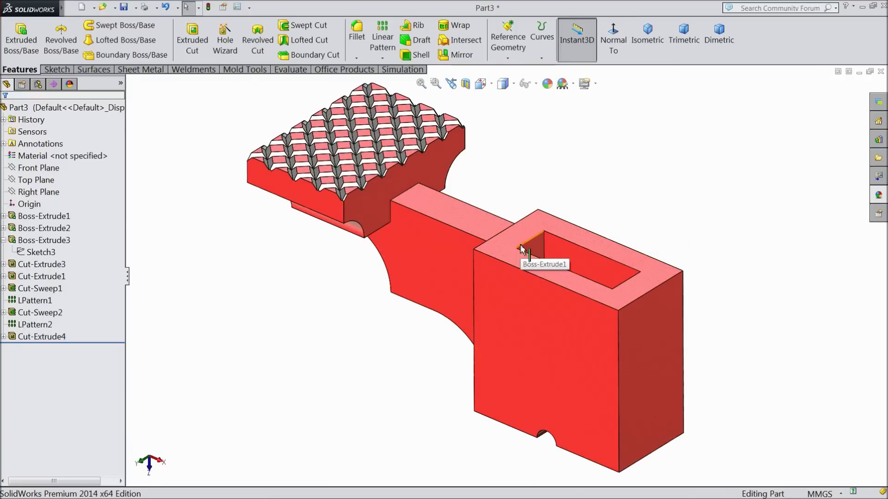
{"action": "middle_click_drag", "start_coordinate": [520, 244], "coordinate": [511, 253], "text": "ctrl"}
{"action": "left_click", "coordinate": [123, 7]}
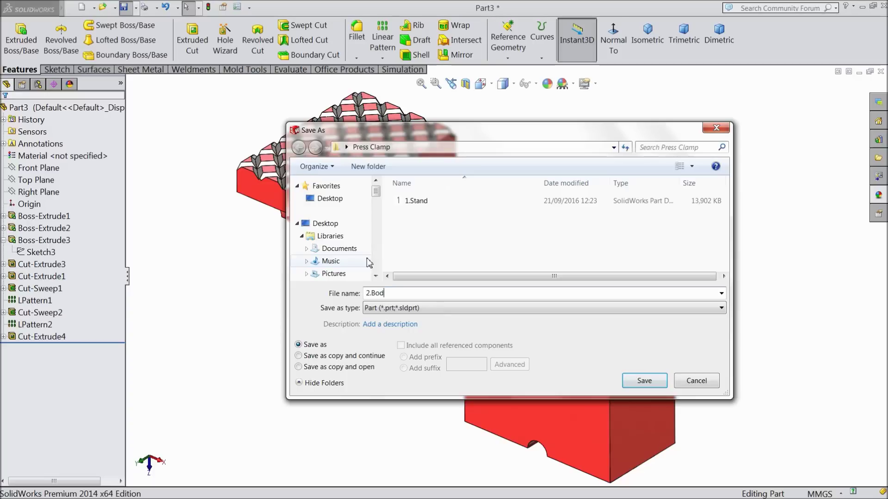
{"action": "left_click", "coordinate": [645, 381]}
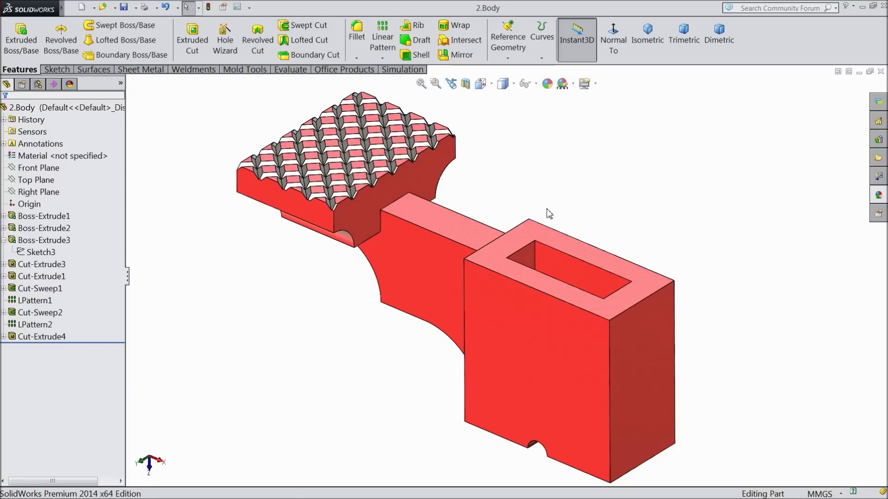
{"action": "mouse_move", "coordinate": [562, 206]}
{"action": "middle_mouse_down"}
{"action": "mouse_move", "coordinate": [620, 204]}
{"action": "mouse_move", "coordinate": [577, 186]}
{"action": "mouse_move", "coordinate": [556, 220]}
{"action": "mouse_move", "coordinate": [571, 202]}
{"action": "mouse_move", "coordinate": [633, 198]}
{"action": "mouse_move", "coordinate": [569, 202]}
{"action": "middle_mouse_up"}
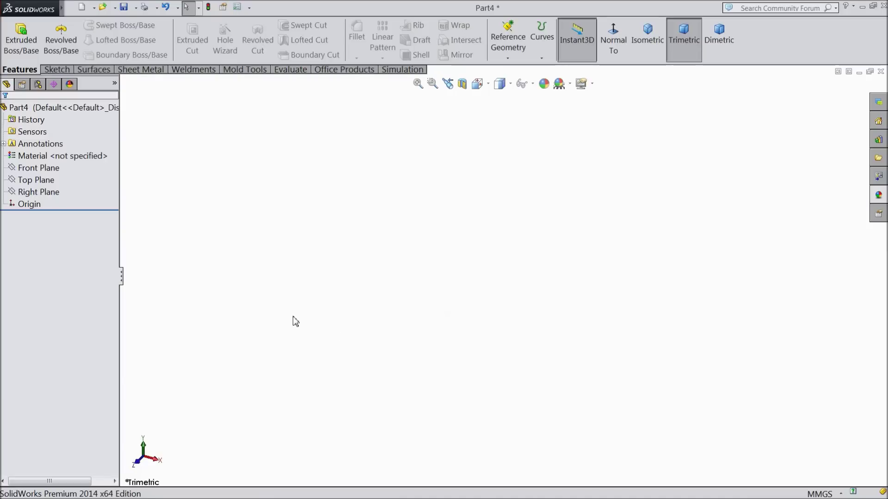
- Start a sketch on the Front Plane of the new part
{"action": "left_click", "coordinate": [46, 168]}
{"action": "left_click", "coordinate": [65, 154]}
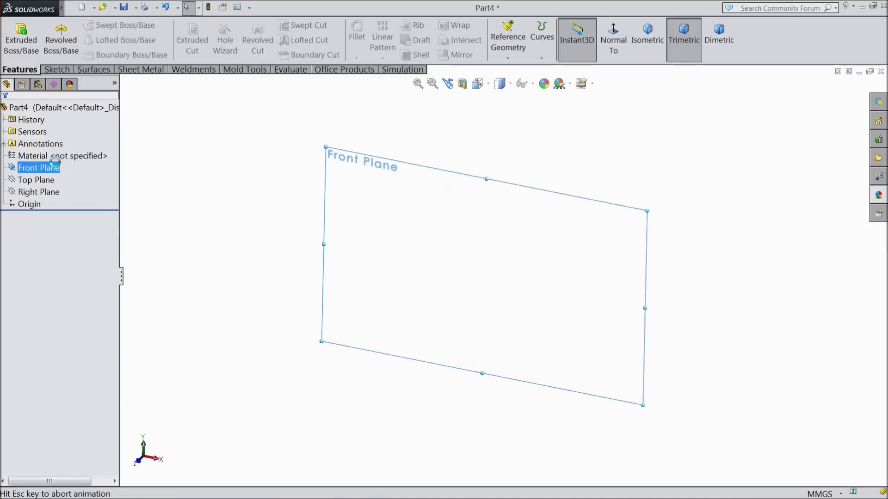
{"action": "left_click", "coordinate": [51, 71]}
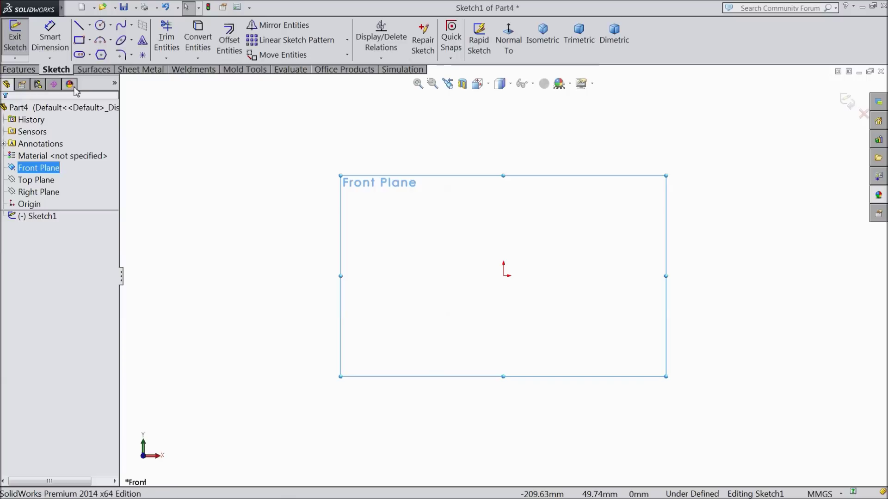
- Sketch a horizontal line about 11 mm leftward from the origin, a line sloping down-left, and an inward arc of about 7.2 mm radius
{"action": "left_click", "coordinate": [79, 26]}
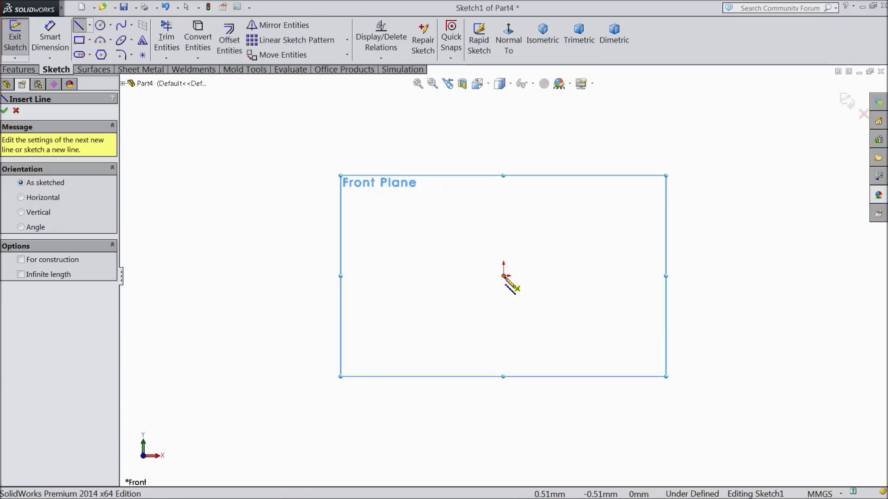
{"action": "left_click", "coordinate": [504, 276]}
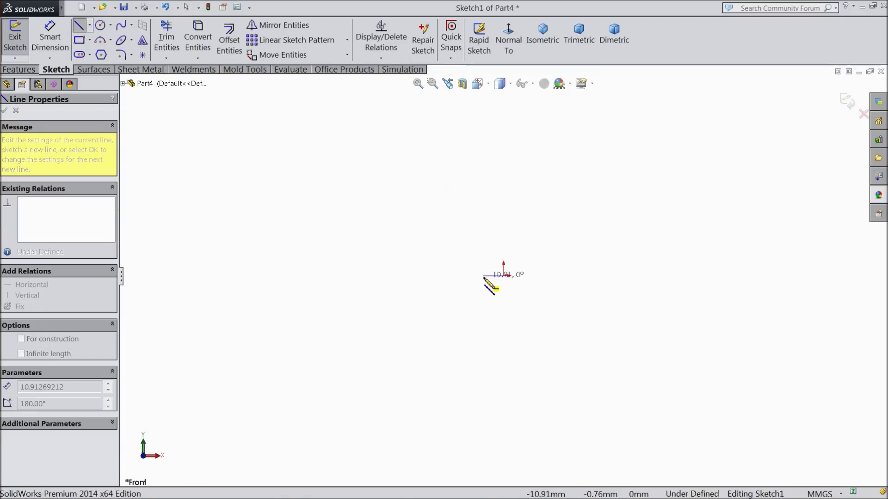
{"action": "left_click", "coordinate": [482, 277]}
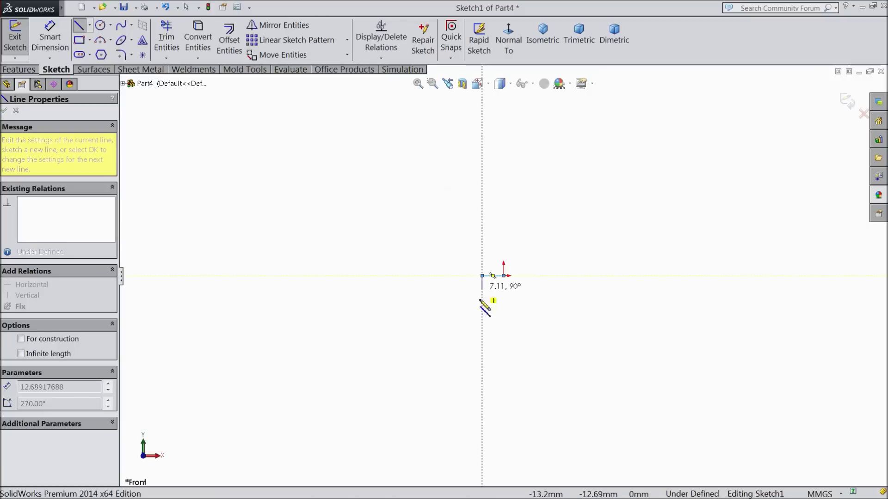
{"action": "left_click", "coordinate": [472, 337]}
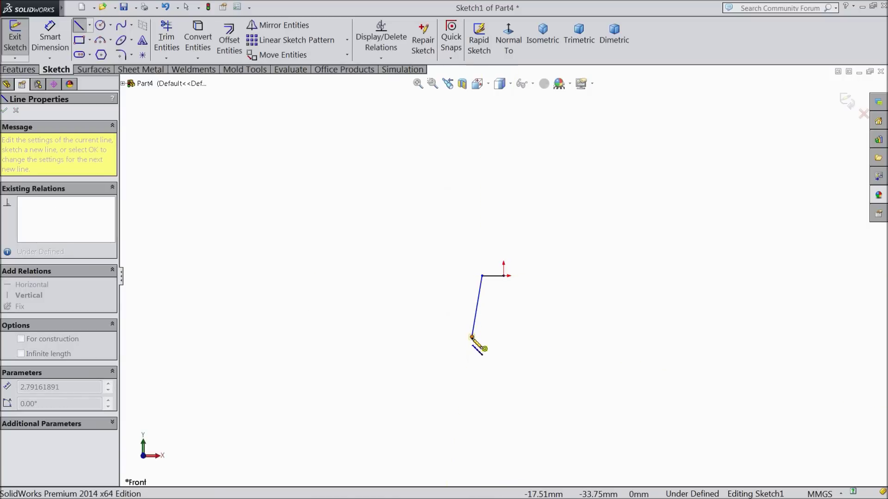
{"action": "scroll", "coordinate": [476, 344], "scroll_direction": "down", "scroll_amount": 3}
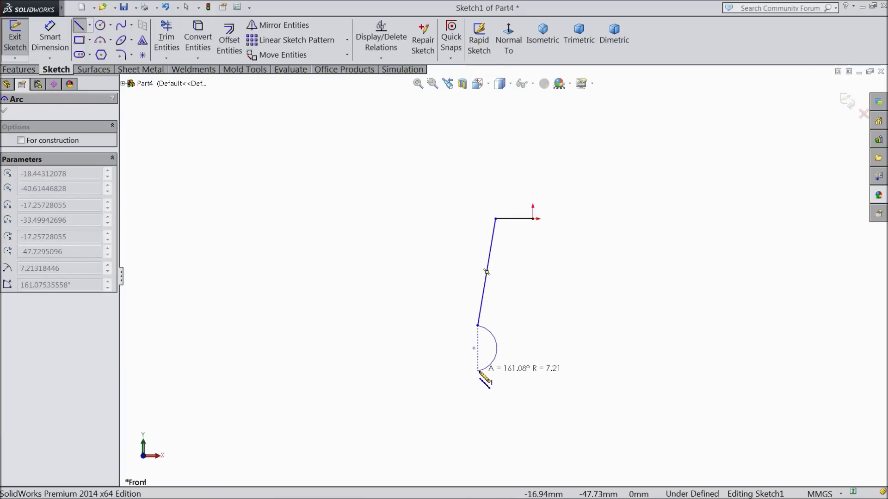
{"action": "left_click", "coordinate": [479, 372]}
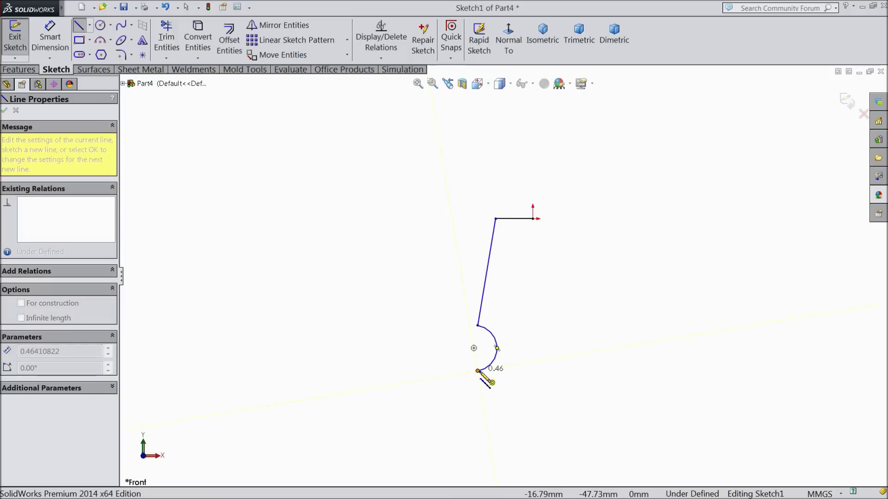
- Continue the profile with a long vertical line down, a short inward shoulder, a shorter vertical and a bottom edge, and close it at the origin
{"action": "scroll", "coordinate": [486, 402], "scroll_direction": "up", "scroll_amount": 2}
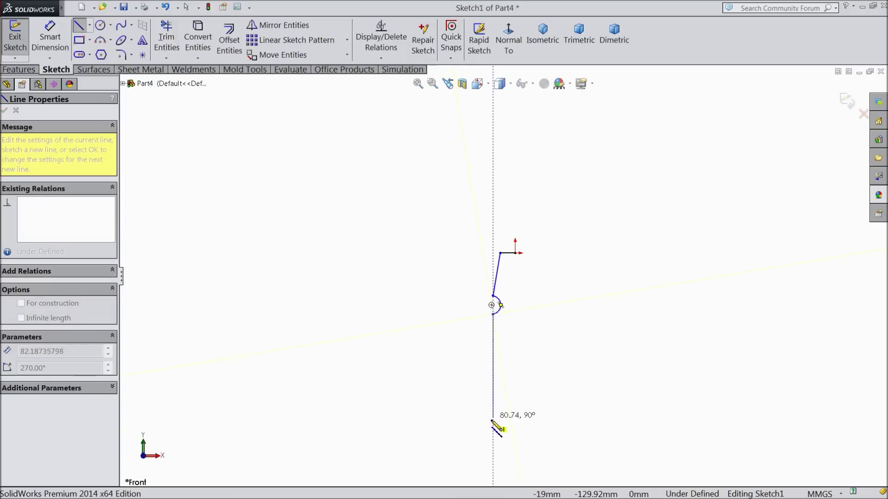
{"action": "left_click", "coordinate": [492, 438]}
{"action": "scroll", "coordinate": [507, 393], "scroll_direction": "down", "scroll_amount": 2}
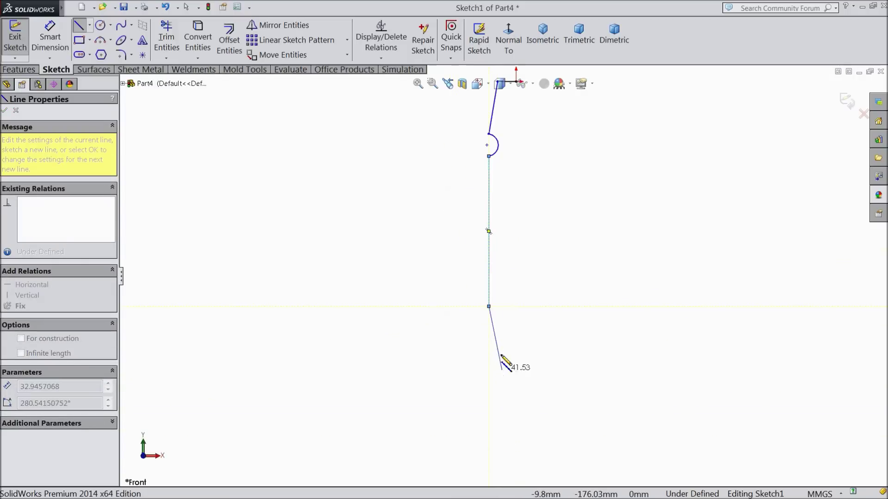
{"action": "left_click", "coordinate": [503, 306]}
{"action": "left_click", "coordinate": [504, 362]}
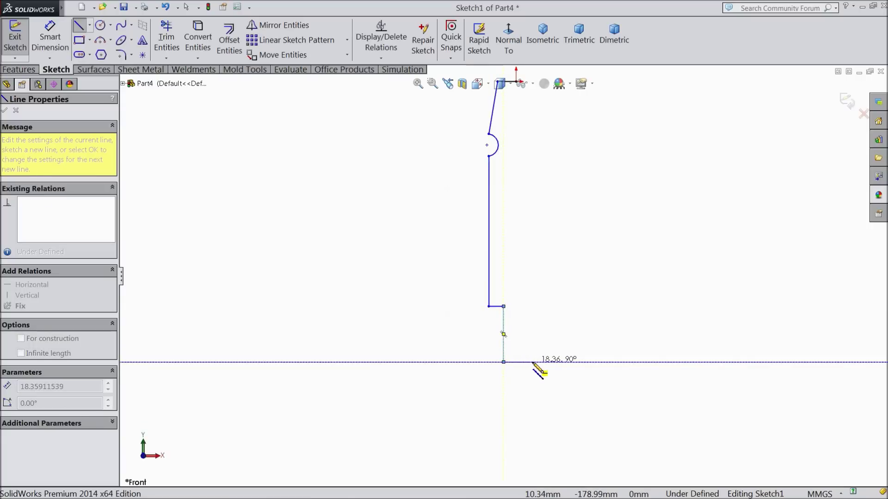
{"action": "left_click", "coordinate": [528, 362]}
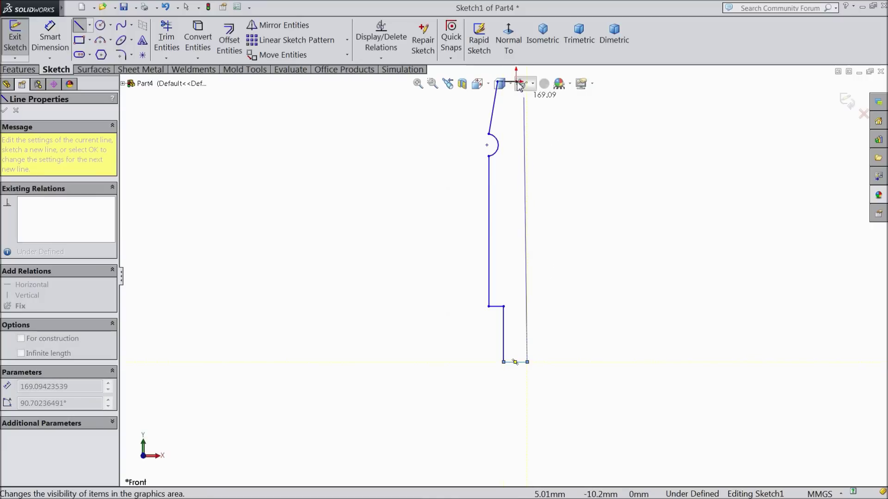
{"action": "key", "text": "z"}
{"action": "left_click", "coordinate": [515, 114]}
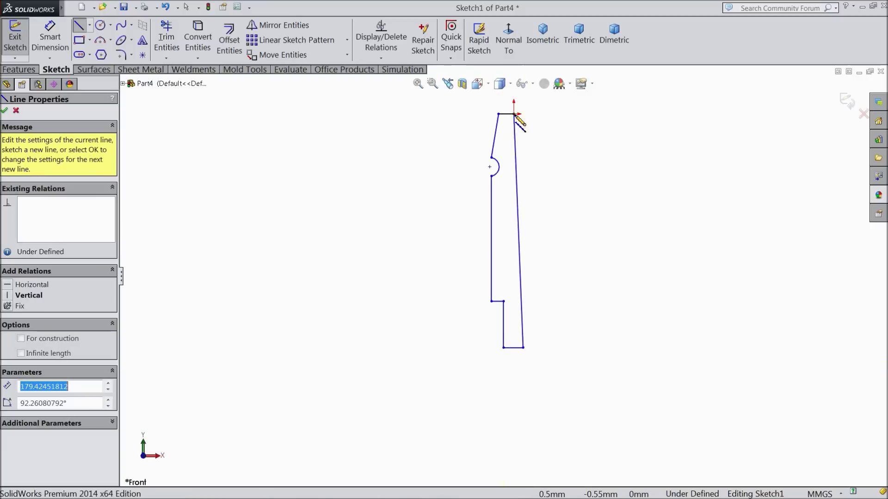
{"action": "right_click", "coordinate": [546, 139]}
{"action": "left_click", "coordinate": [578, 143]}
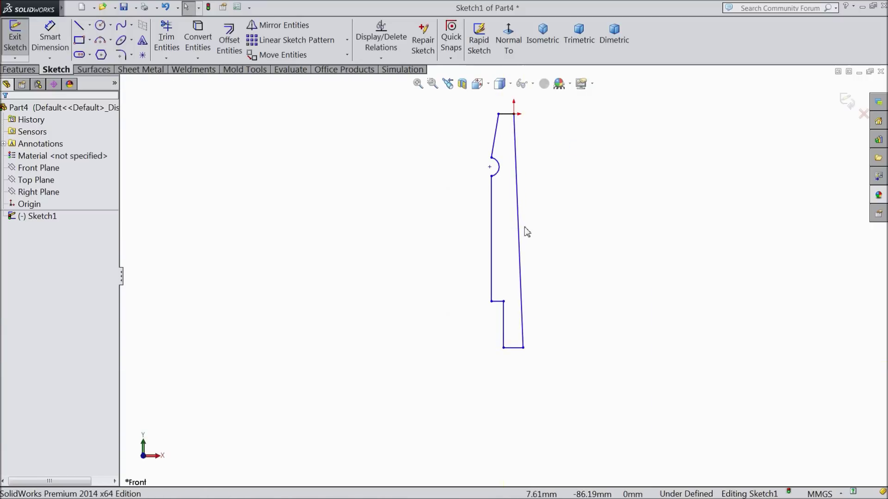
- Make the long closing line of the profile vertical
{"action": "left_click", "coordinate": [521, 231]}
{"action": "left_click", "coordinate": [557, 193]}
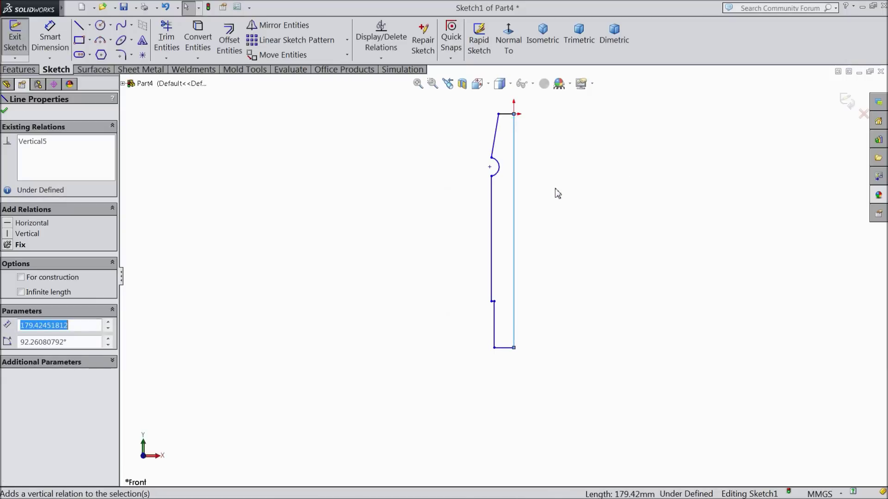
{"action": "scroll", "coordinate": [534, 163], "scroll_direction": "down", "scroll_amount": 2}
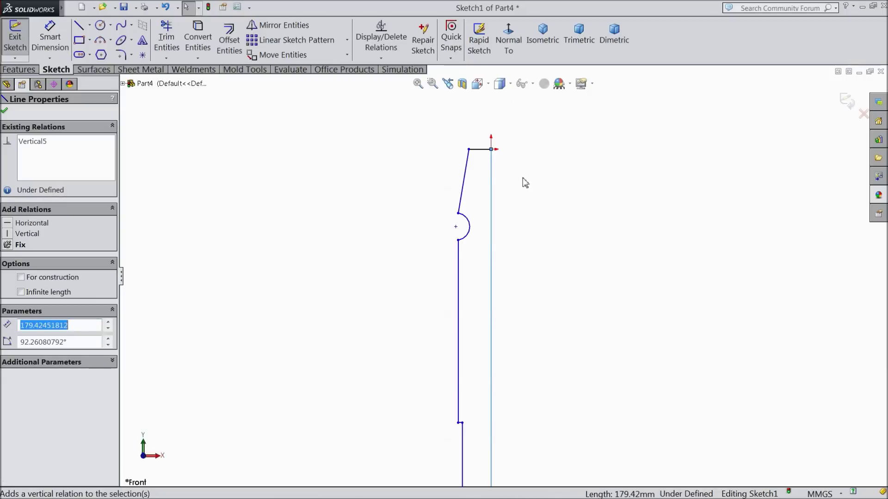
- Dimension the short horizontal line at the profile's upper end to 4 mm
{"action": "left_click", "coordinate": [50, 39]}
{"action": "scroll", "coordinate": [414, 167], "scroll_direction": "down", "scroll_amount": 3}
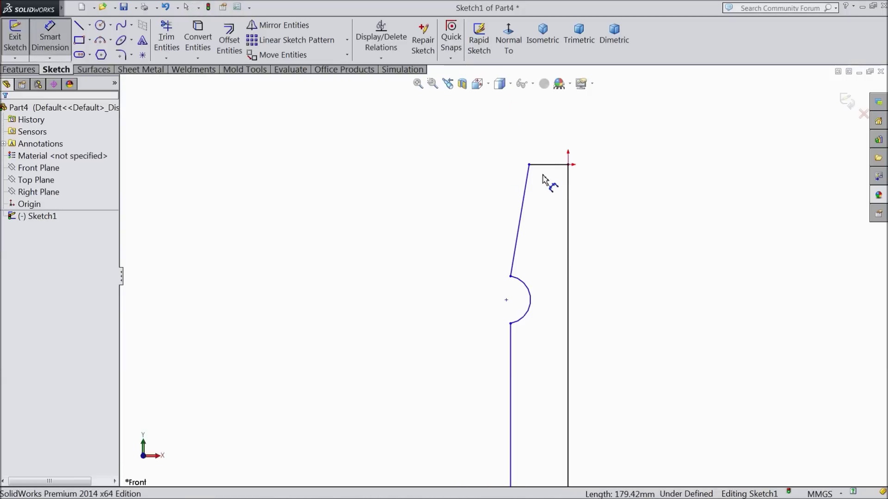
{"action": "left_click", "coordinate": [547, 171]}
{"action": "left_click", "coordinate": [554, 139]}
{"action": "type", "text": "4"}
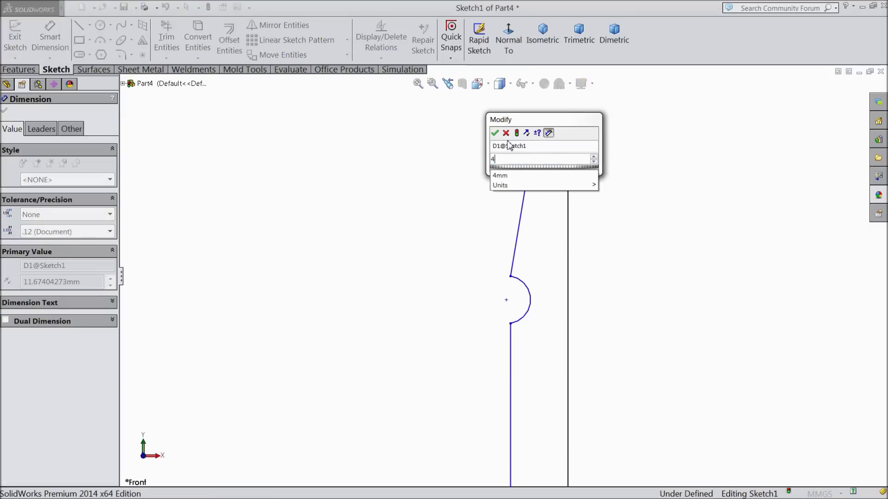
{"action": "left_click", "coordinate": [494, 134]}
- Dimension the vertical distance from the short upper line to the arc's upper endpoint as 17 mm
{"action": "left_click", "coordinate": [547, 166]}
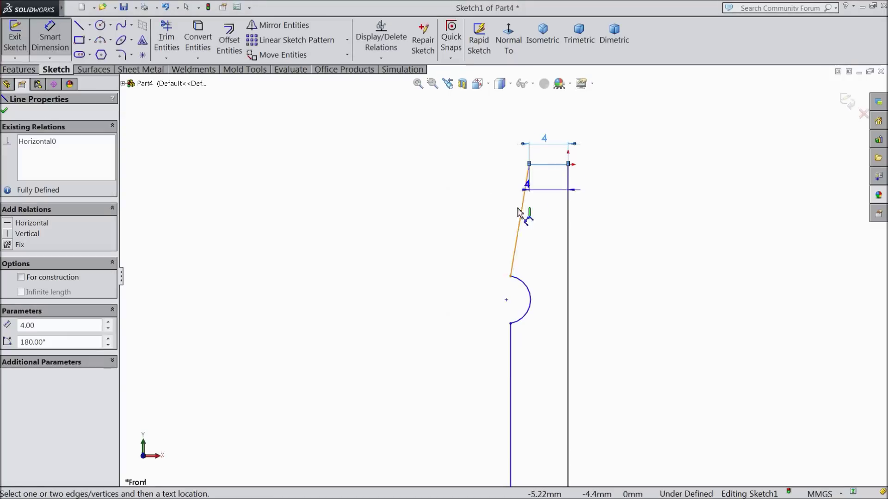
{"action": "left_click", "coordinate": [510, 278]}
{"action": "left_click", "coordinate": [446, 222]}
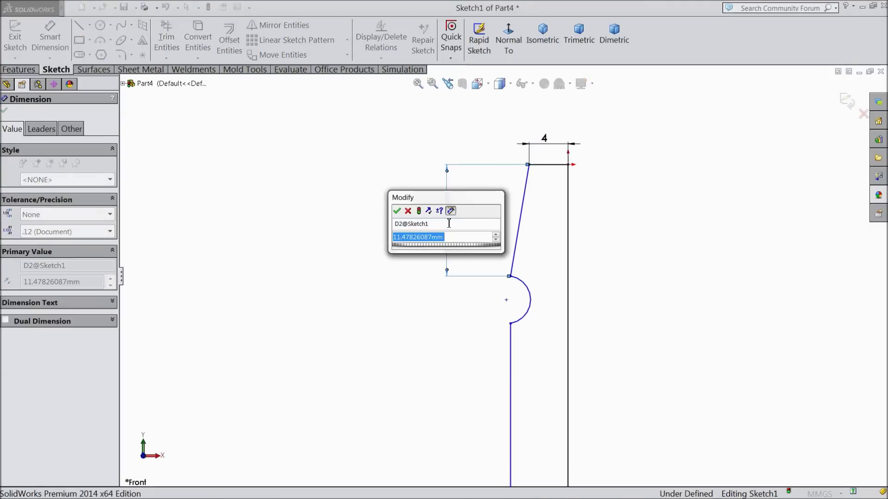
{"action": "type", "text": "17"}
{"action": "left_click", "coordinate": [397, 211]}
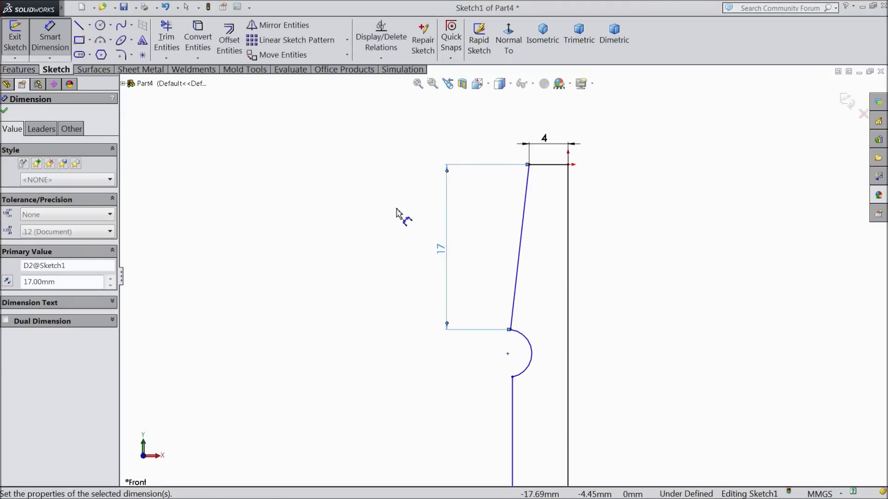
- Set the radius of the inward arc to 2.5 mm
{"action": "scroll", "coordinate": [508, 259], "scroll_direction": "up", "scroll_amount": 3}
{"action": "scroll", "coordinate": [539, 305], "scroll_direction": "down", "scroll_amount": 3}
{"action": "scroll", "coordinate": [541, 332], "scroll_direction": "down", "scroll_amount": 2}
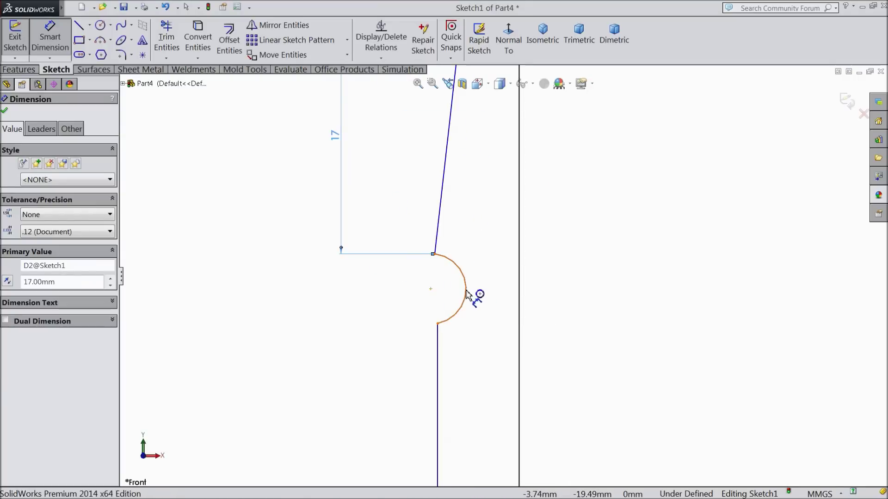
{"action": "left_click", "coordinate": [475, 297]}
{"action": "left_click", "coordinate": [541, 285]}
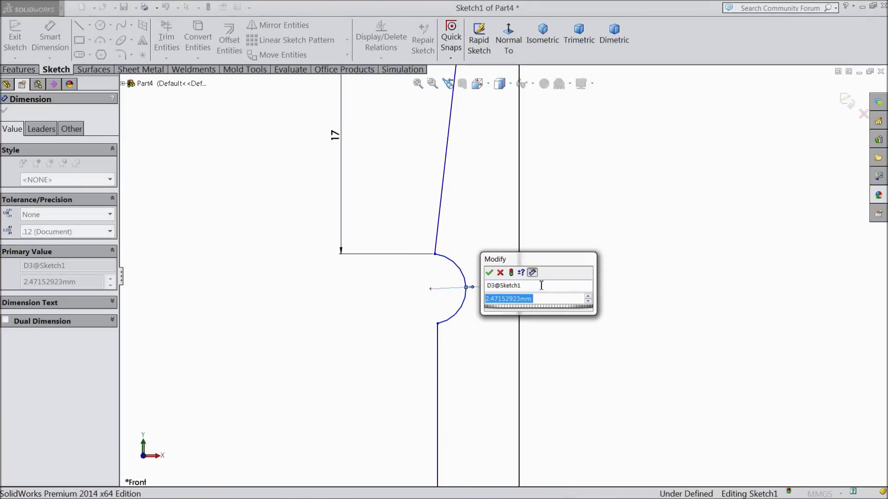
{"action": "type", "text": "2.5"}
{"action": "left_click", "coordinate": [489, 273]}
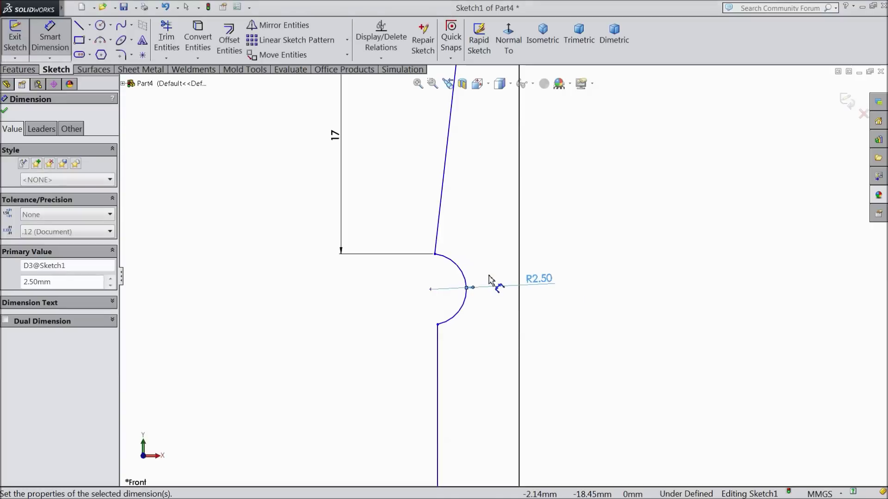
- Dimension the horizontal distance from the arc's upper endpoint to the long closing line as 5 mm
{"action": "left_click", "coordinate": [435, 254]}
{"action": "left_click", "coordinate": [520, 258]}
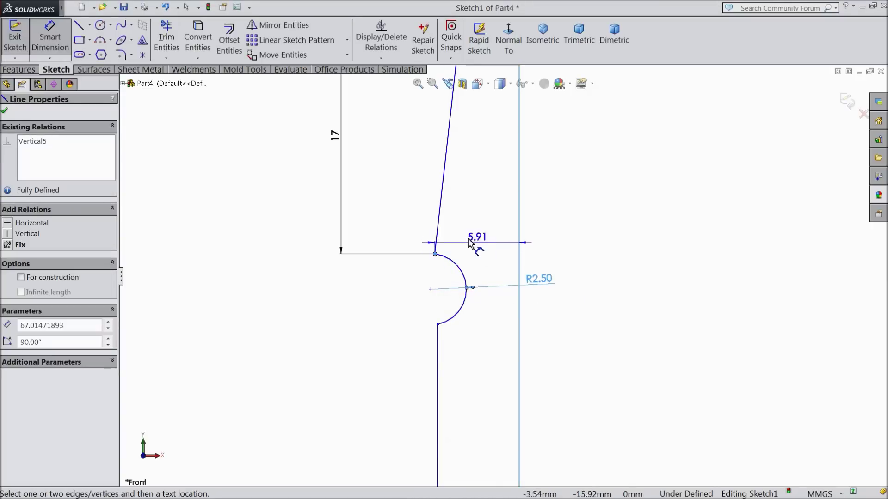
{"action": "left_click", "coordinate": [476, 235]}
{"action": "type", "text": "5"}
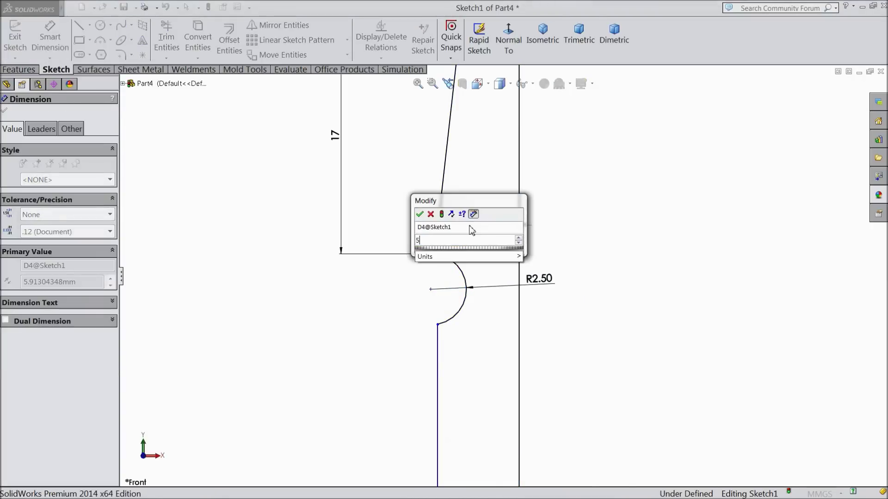
{"action": "left_click", "coordinate": [419, 214]}
- Dimension the distance between the vertical line below the arc and the long closing line as 5 mm
{"action": "left_click", "coordinate": [454, 342]}
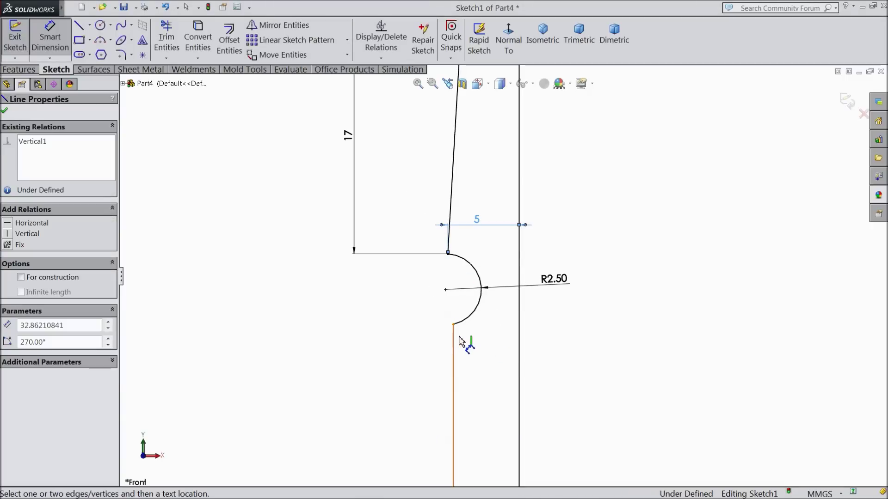
{"action": "left_click", "coordinate": [519, 351]}
{"action": "left_click", "coordinate": [479, 361]}
{"action": "type", "text": "5"}
{"action": "left_click", "coordinate": [423, 344]}
- Set the length of the profile's bottom edge to 2 mm
{"action": "scroll", "coordinate": [477, 347], "scroll_direction": "up", "scroll_amount": 6}
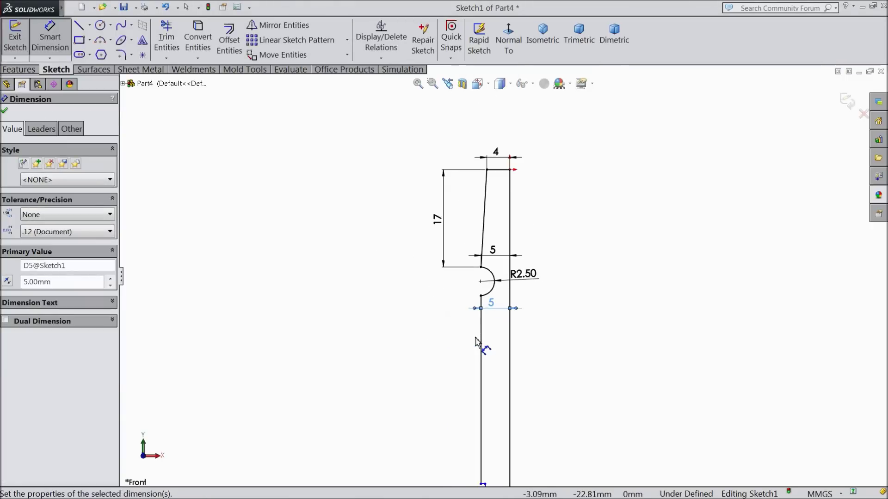
{"action": "scroll", "coordinate": [506, 363], "scroll_direction": "down", "scroll_amount": 8}
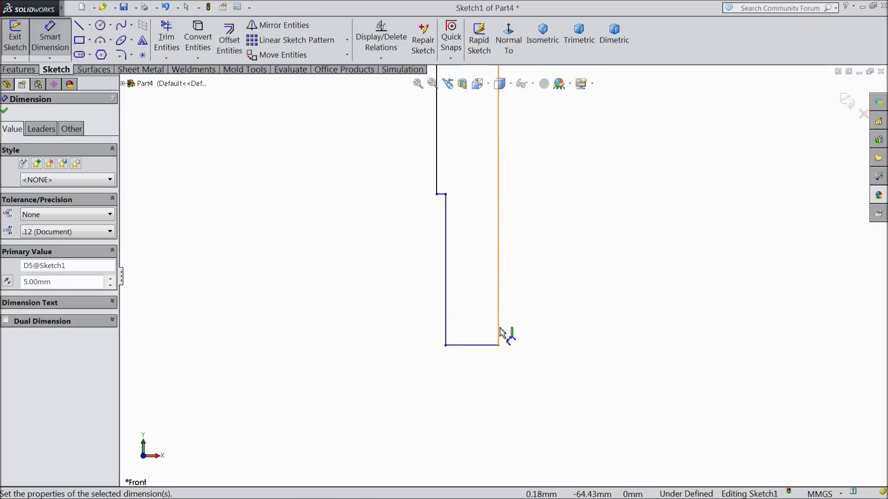
{"action": "left_click", "coordinate": [472, 346]}
{"action": "left_click", "coordinate": [472, 366]}
{"action": "type", "text": "2"}
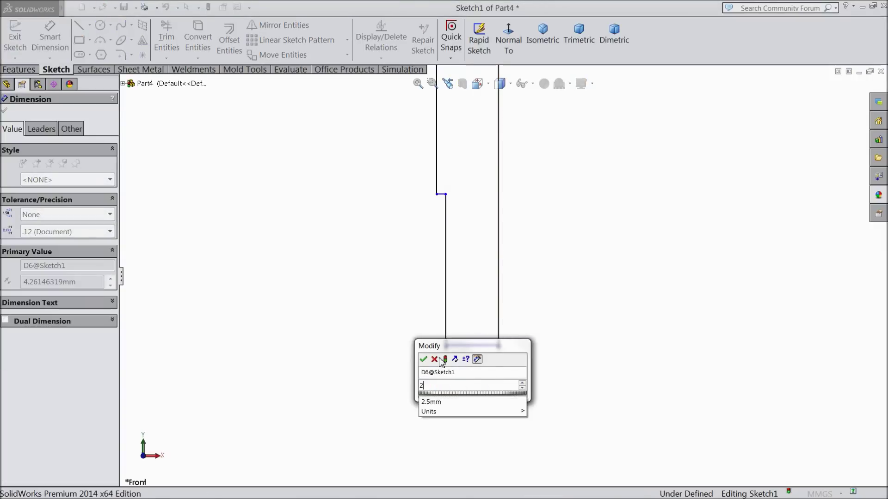
{"action": "left_click", "coordinate": [426, 360]}
- Set the length of the shorter vertical line below the shoulder to 14 mm
{"action": "left_click", "coordinate": [473, 301]}
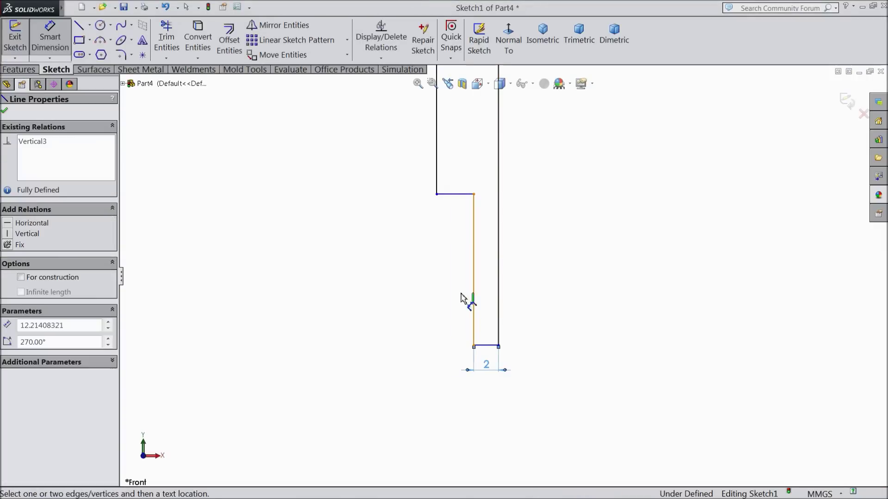
{"action": "left_click", "coordinate": [396, 286]}
{"action": "type", "text": "14"}
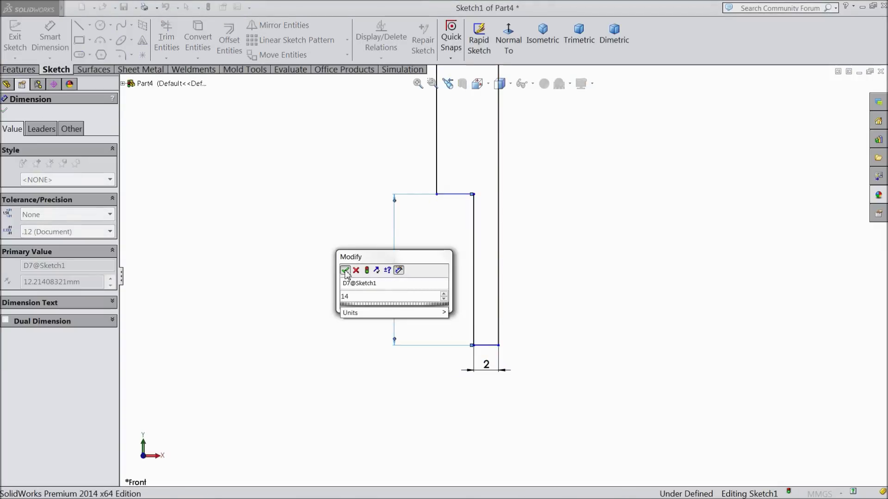
{"action": "key", "text": "Return"}
- Dimension the vertical distance from the arc's lower endpoint to the bottom edge as 70 mm
{"action": "scroll", "coordinate": [467, 300], "scroll_direction": "up", "scroll_amount": 6}
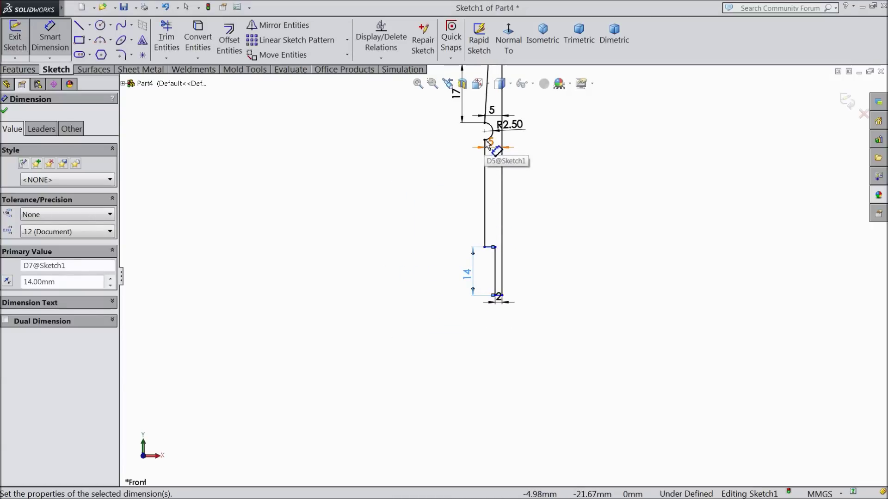
{"action": "scroll", "coordinate": [498, 159], "scroll_direction": "down", "scroll_amount": 3}
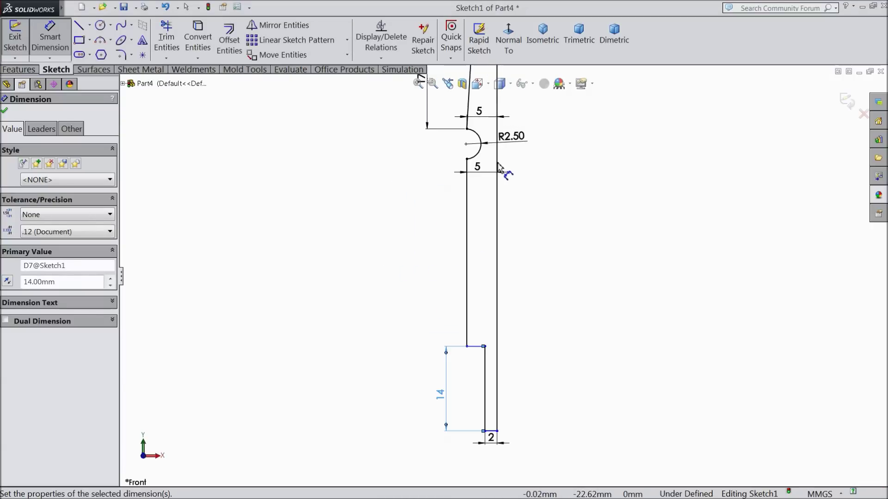
{"action": "left_click", "coordinate": [467, 159]}
{"action": "left_click", "coordinate": [493, 432]}
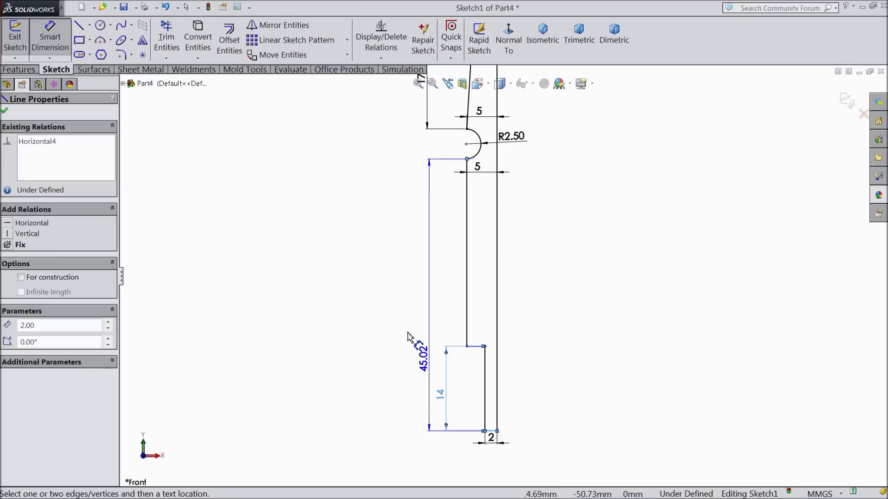
{"action": "left_click", "coordinate": [383, 313]}
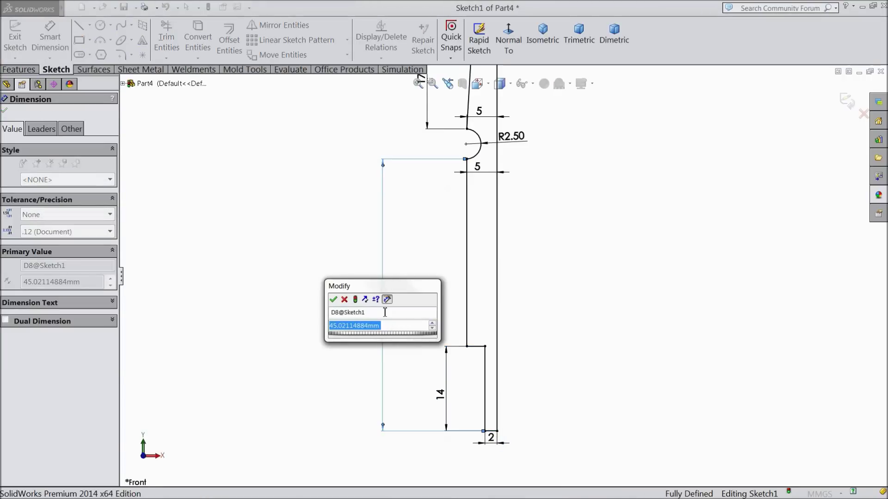
{"action": "type", "text": "70"}
{"action": "left_click", "coordinate": [333, 299]}
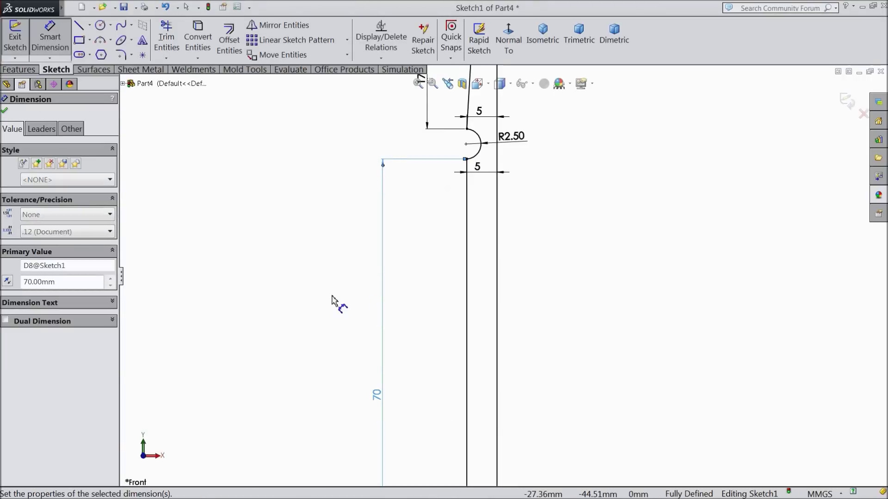
- Revolve the profile 360 degrees about its long vertical closing line
{"action": "scroll", "coordinate": [420, 318], "scroll_direction": "down", "scroll_amount": 3}
{"action": "scroll", "coordinate": [451, 319], "scroll_direction": "up", "scroll_amount": 1}
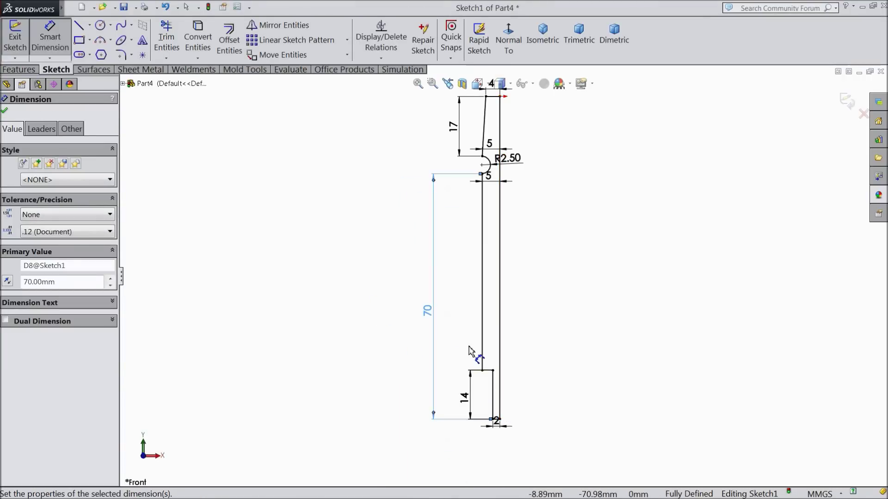
{"action": "left_click", "coordinate": [6, 112]}
{"action": "left_click", "coordinate": [19, 70]}
{"action": "left_click", "coordinate": [60, 41]}
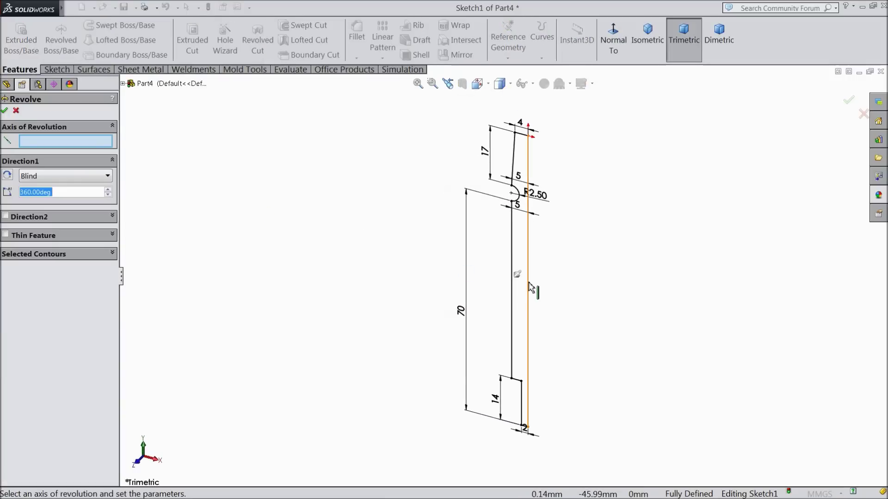
{"action": "left_click", "coordinate": [529, 283]}
{"action": "scroll", "coordinate": [581, 281], "scroll_direction": "down", "scroll_amount": 2}
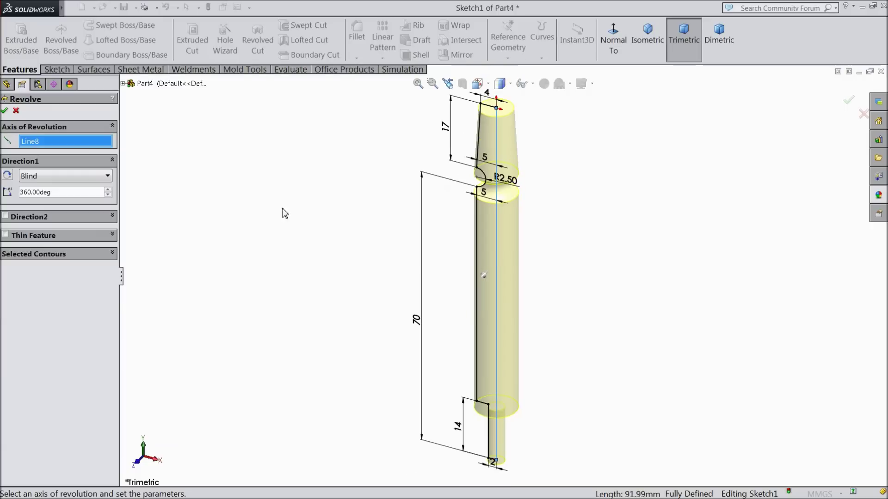
{"action": "left_click", "coordinate": [5, 111]}
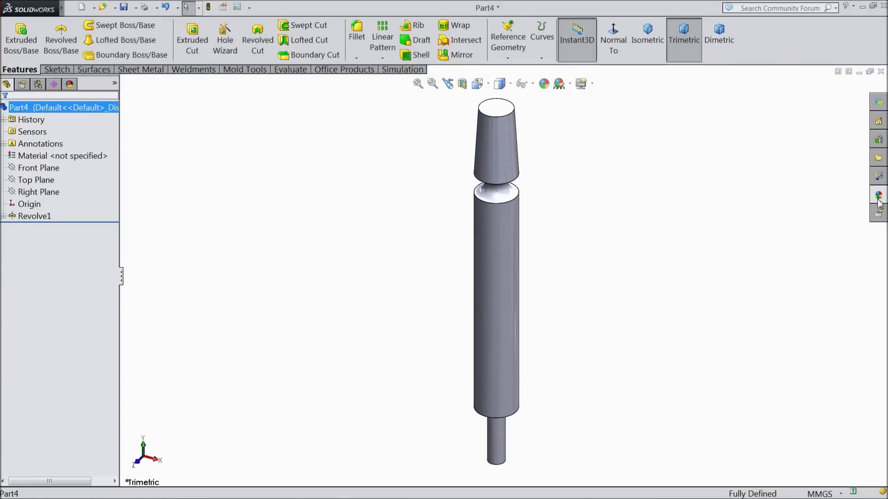
- Apply the brushed steel appearance to the part
{"action": "left_click", "coordinate": [878, 198]}
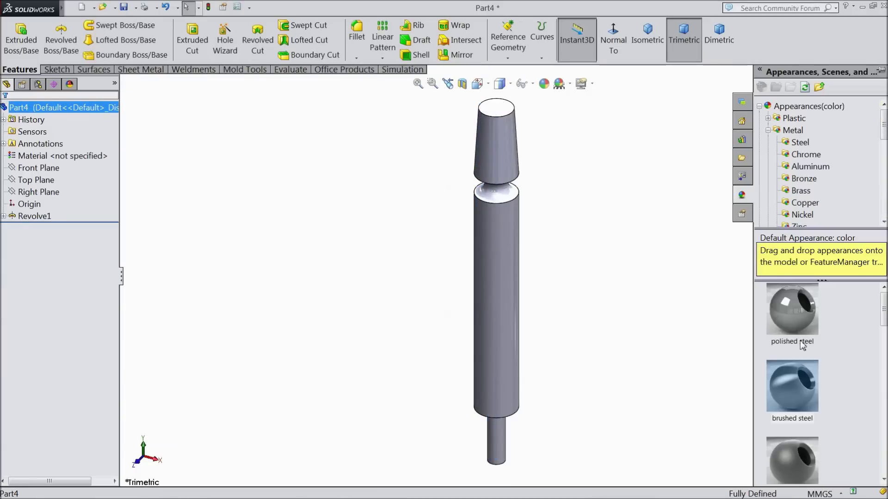
{"action": "double_click", "coordinate": [787, 393]}
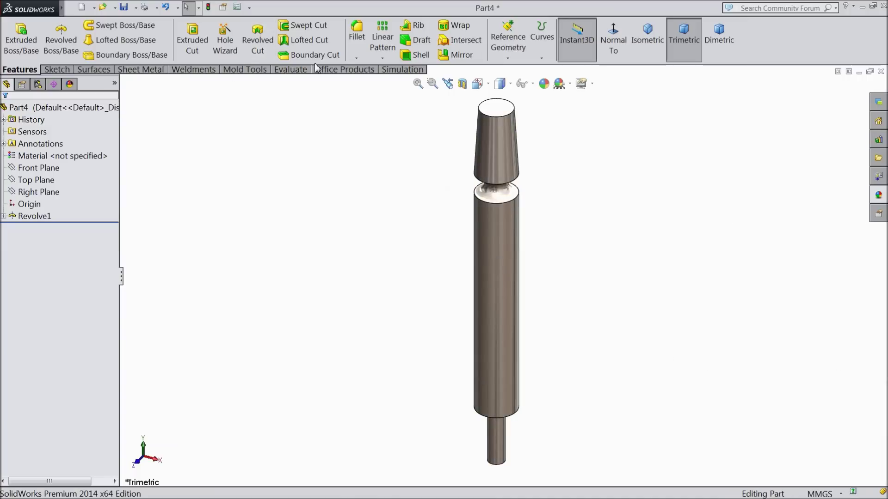
- Chamfer the lower outer edge of the main cylinder with a 0.5 mm distance at 45 degrees
{"action": "left_click", "coordinate": [357, 58]}
{"action": "left_click", "coordinate": [369, 84]}
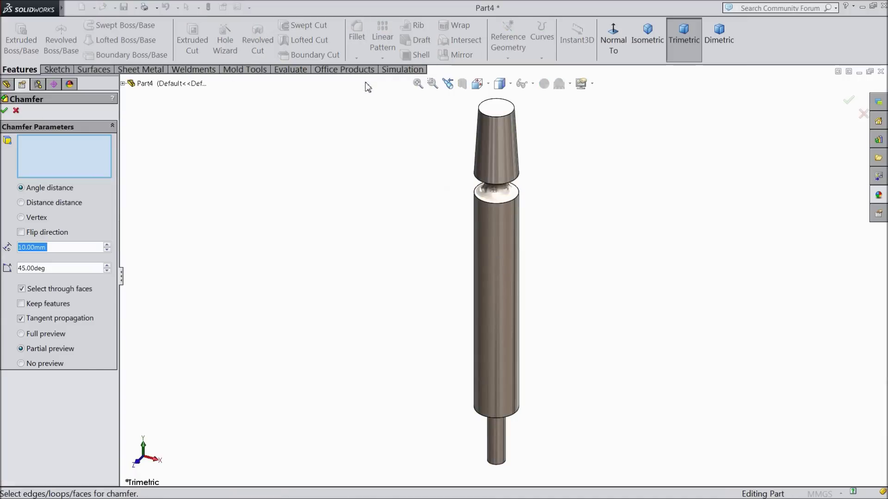
{"action": "type", "text": "0.5"}
{"action": "key", "text": "Return"}
{"action": "key", "text": "z"}
{"action": "key", "text": "z"}
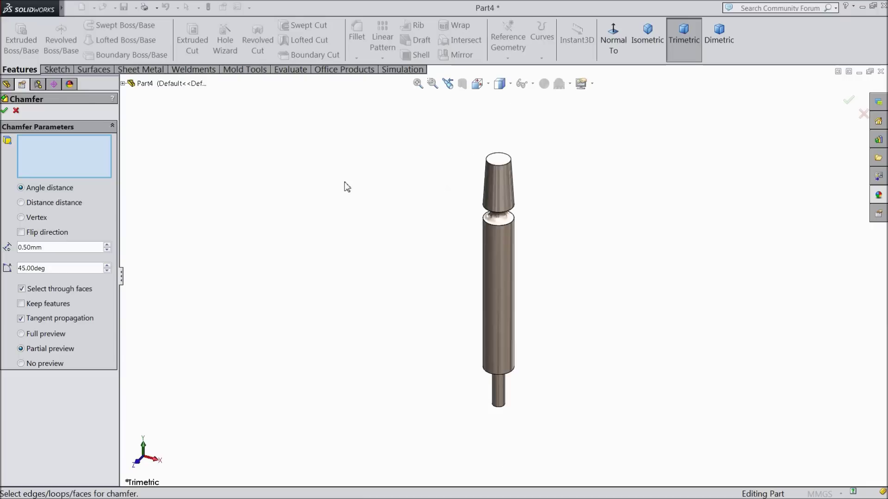
{"action": "scroll", "coordinate": [508, 338], "scroll_direction": "down", "scroll_amount": 4}
{"action": "middle_click_drag", "start_coordinate": [493, 340], "coordinate": [469, 218]}
{"action": "scroll", "coordinate": [470, 217], "scroll_direction": "down", "scroll_amount": 2}
{"action": "left_click", "coordinate": [417, 291]}
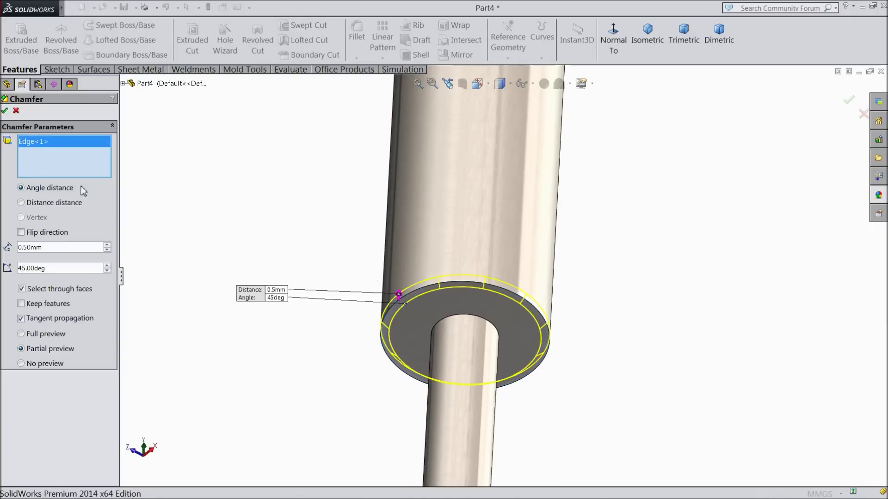
{"action": "left_click", "coordinate": [6, 111]}
- Start a sketch on the main cylinder's lower annular face and convert the chamfer's larger circular edge into it
{"action": "scroll", "coordinate": [444, 295], "scroll_direction": "down", "scroll_amount": 2}
{"action": "left_click", "coordinate": [414, 316]}
{"action": "left_click", "coordinate": [450, 287]}
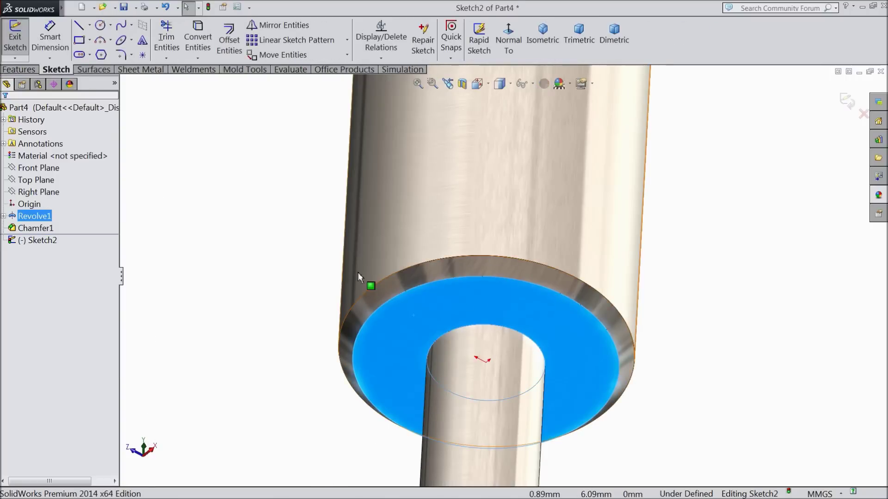
{"action": "left_click", "coordinate": [385, 283]}
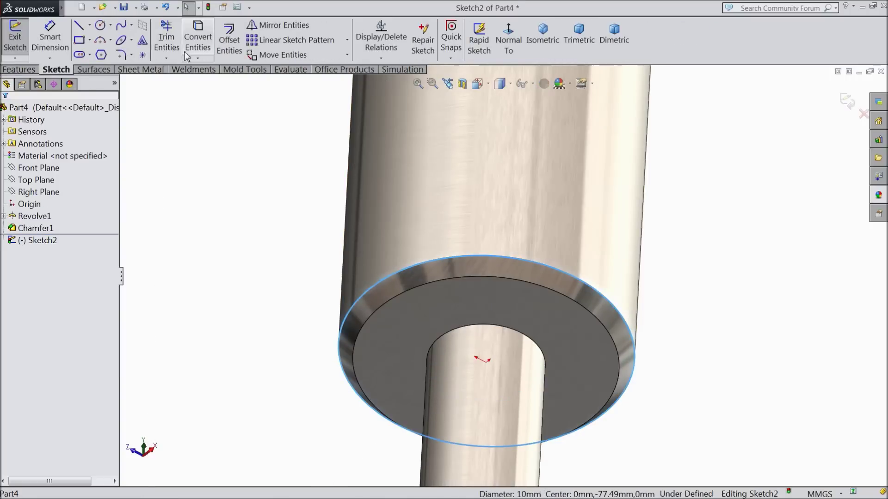
{"action": "left_click", "coordinate": [197, 37]}
- Create a constant-pitch helix from the converted circle with 1.5 mm pitch, 38.25 revolutions, reversed direction, 0-degree start angle and clockwise winding
{"action": "left_click", "coordinate": [19, 70]}
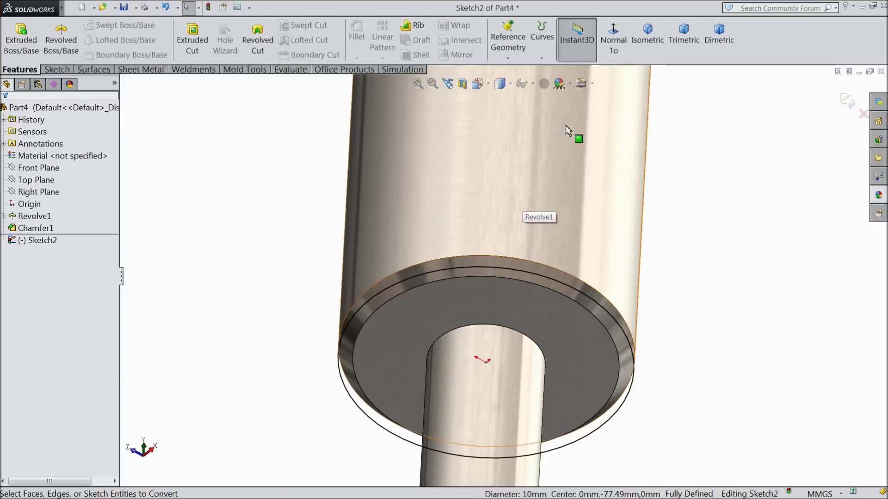
{"action": "left_click", "coordinate": [542, 59]}
{"action": "left_click", "coordinate": [555, 89]}
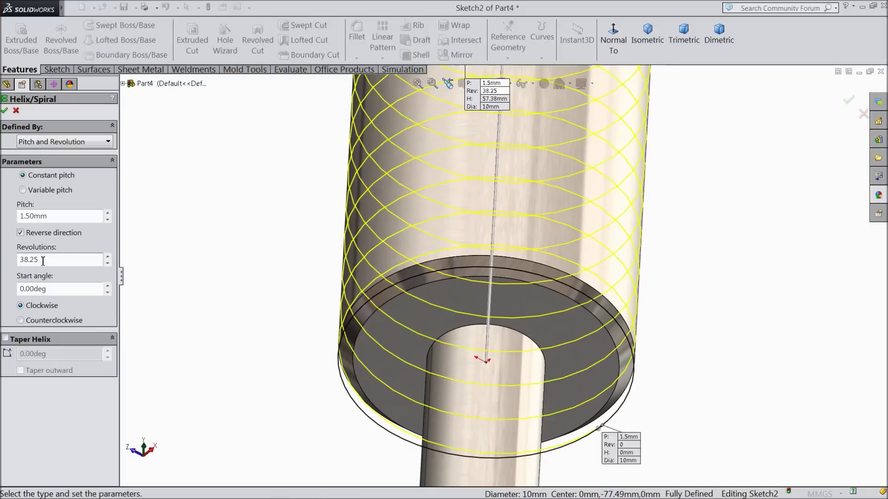
{"action": "scroll", "coordinate": [258, 254], "scroll_direction": "up", "scroll_amount": 5}
{"action": "scroll", "coordinate": [508, 139], "scroll_direction": "down", "scroll_amount": 3}
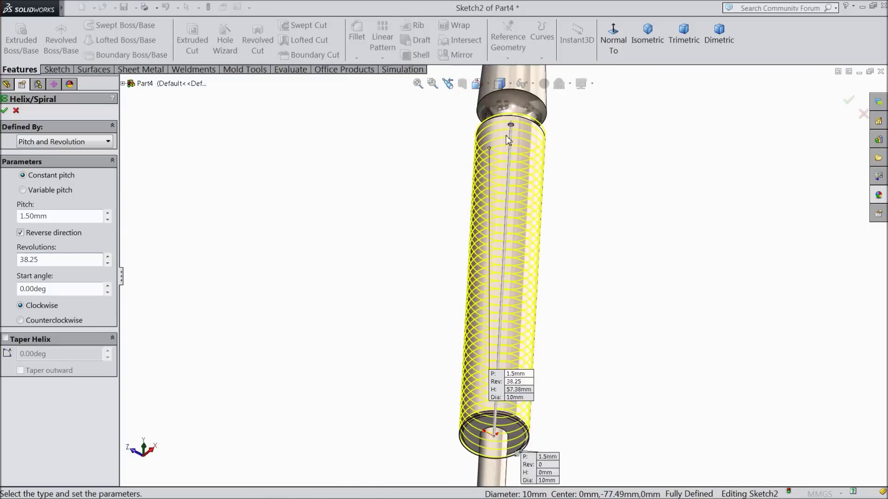
{"action": "scroll", "coordinate": [508, 140], "scroll_direction": "up", "scroll_amount": 1}
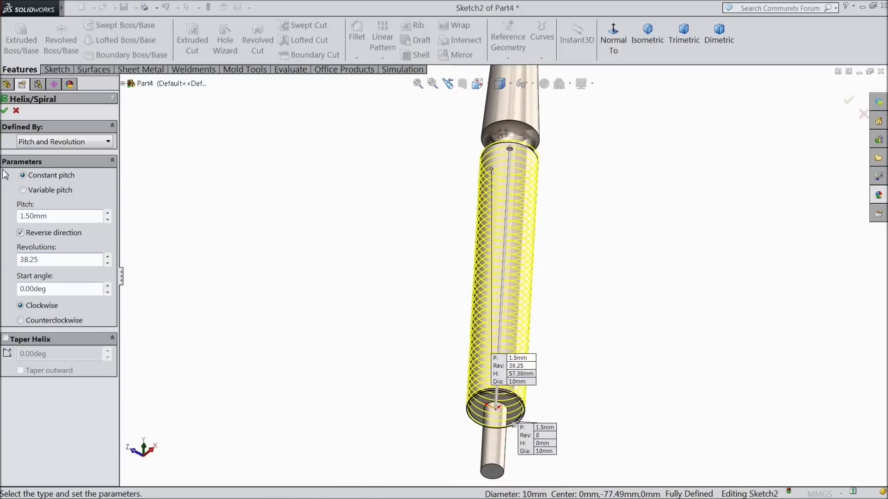
{"action": "left_click", "coordinate": [4, 111]}
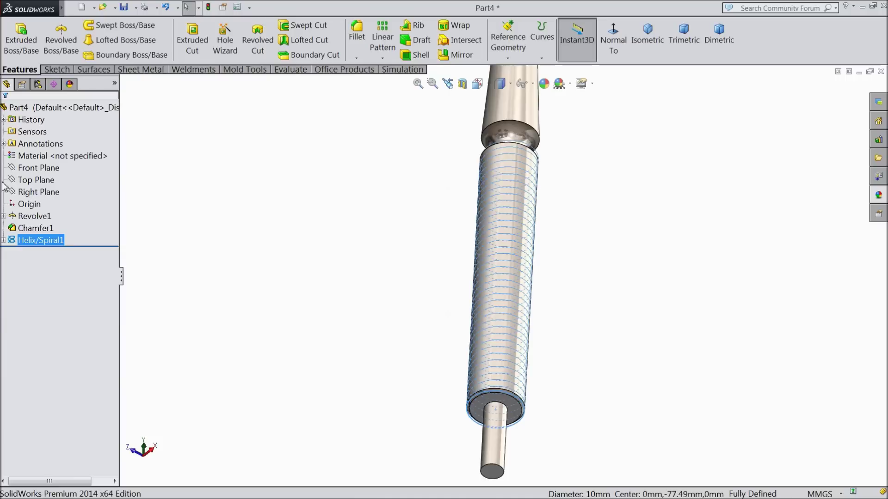
- Start a sketch on the Front Plane and view it face-on near the main cylinder's lower chamfered edge
{"action": "left_click", "coordinate": [38, 168]}
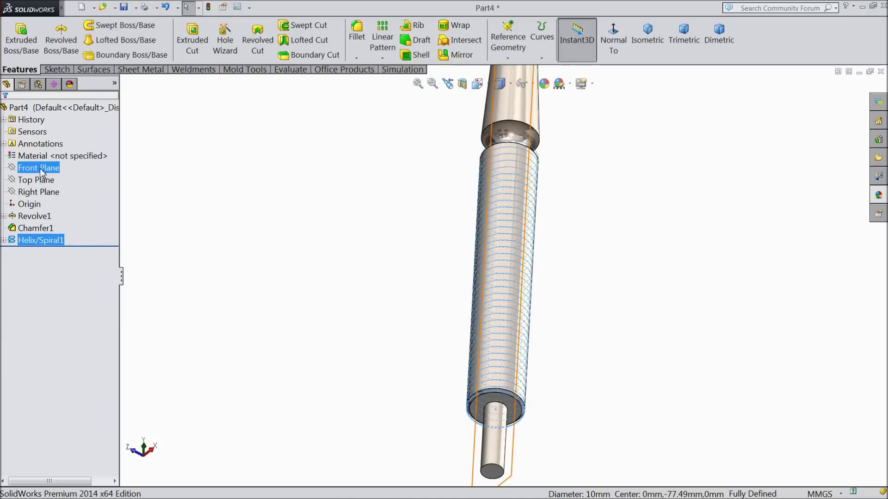
{"action": "left_click", "coordinate": [51, 160]}
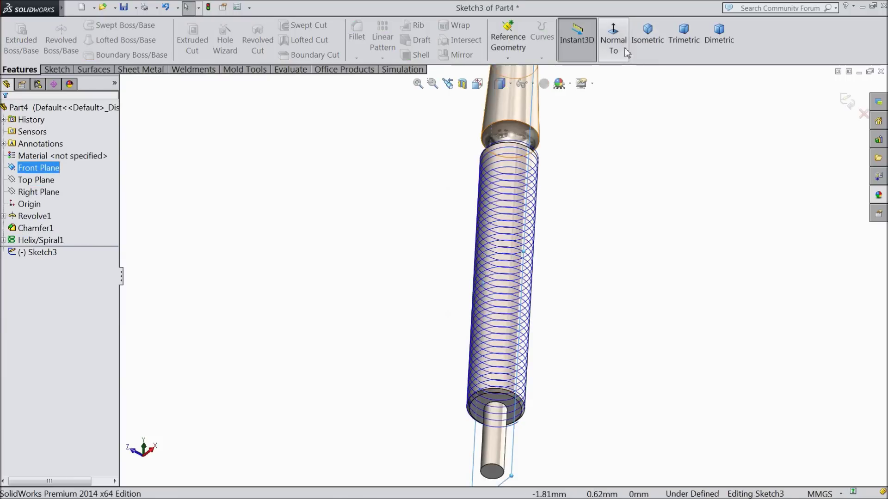
{"action": "left_click", "coordinate": [609, 49]}
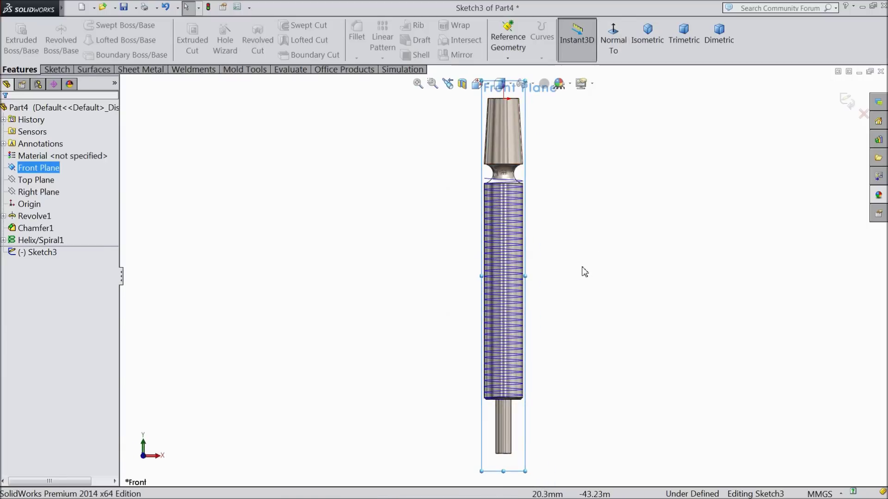
{"action": "scroll", "coordinate": [559, 369], "scroll_direction": "down", "scroll_amount": 2}
{"action": "scroll", "coordinate": [532, 384], "scroll_direction": "down", "scroll_amount": 6}
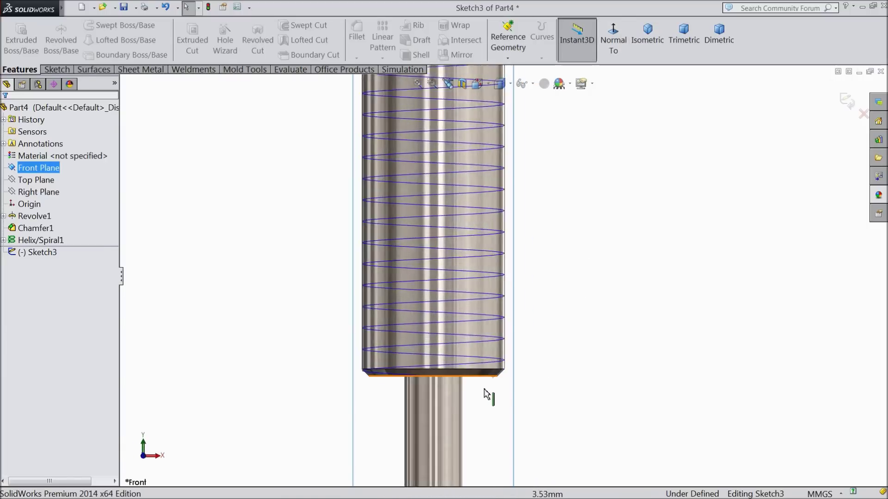
{"action": "scroll", "coordinate": [534, 354], "scroll_direction": "down", "scroll_amount": 3}
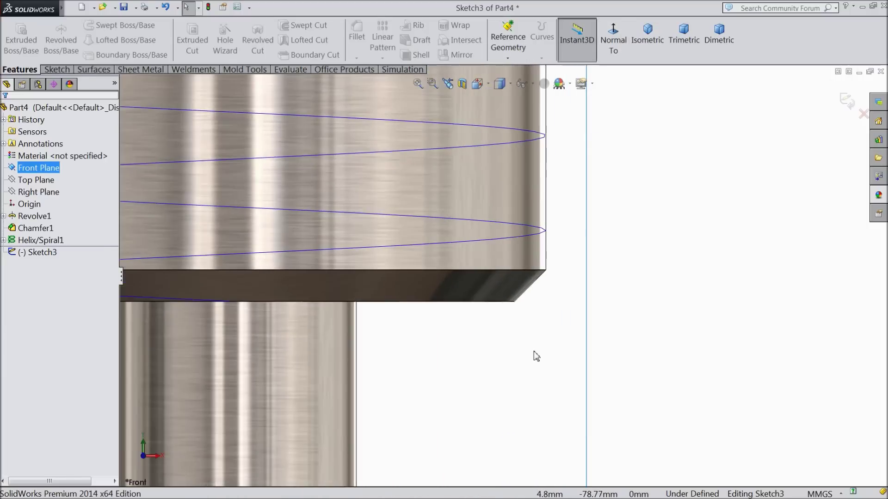
- Sketch a closed triangle about 0.64 mm deep just below the chamfer, with a vertical outer side and the apex towards the spindle axis
{"action": "left_click", "coordinate": [57, 70]}
{"action": "left_click", "coordinate": [80, 26]}
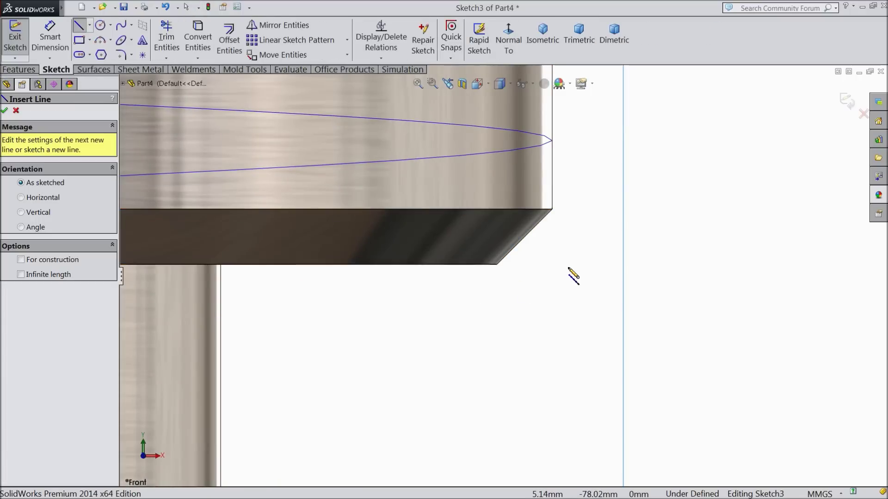
{"action": "left_click", "coordinate": [549, 267]}
{"action": "left_click", "coordinate": [550, 343]}
{"action": "left_click", "coordinate": [479, 301]}
{"action": "left_click", "coordinate": [549, 267]}
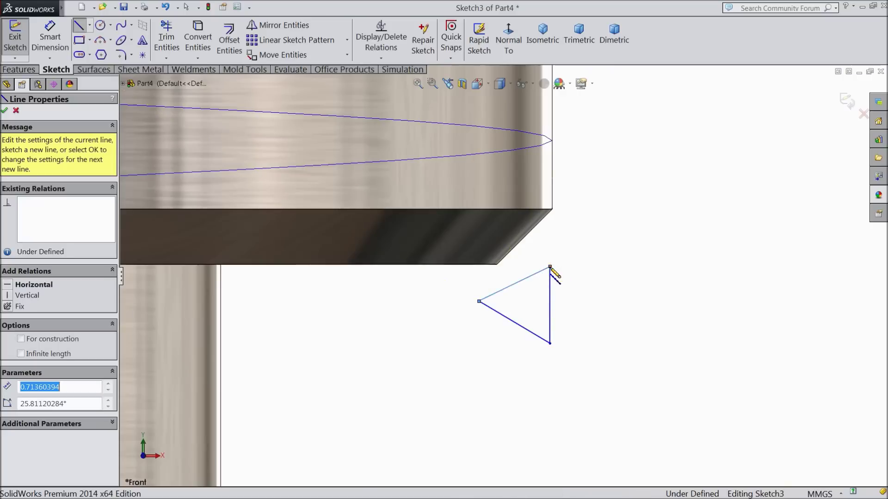
{"action": "right_click", "coordinate": [584, 240]}
{"action": "left_click", "coordinate": [601, 133]}
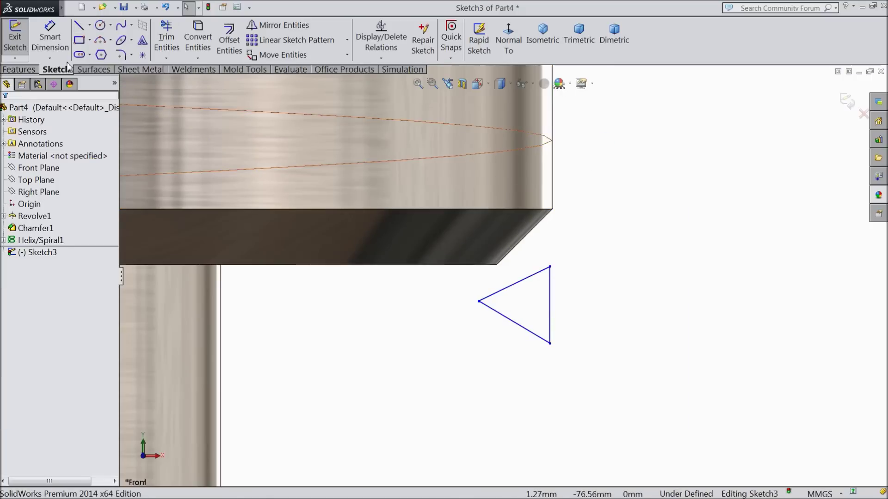
- Add a construction centerline from the triangle's apex to the midpoint of its vertical side and make it horizontal
{"action": "left_click", "coordinate": [90, 26]}
{"action": "left_click", "coordinate": [90, 47]}
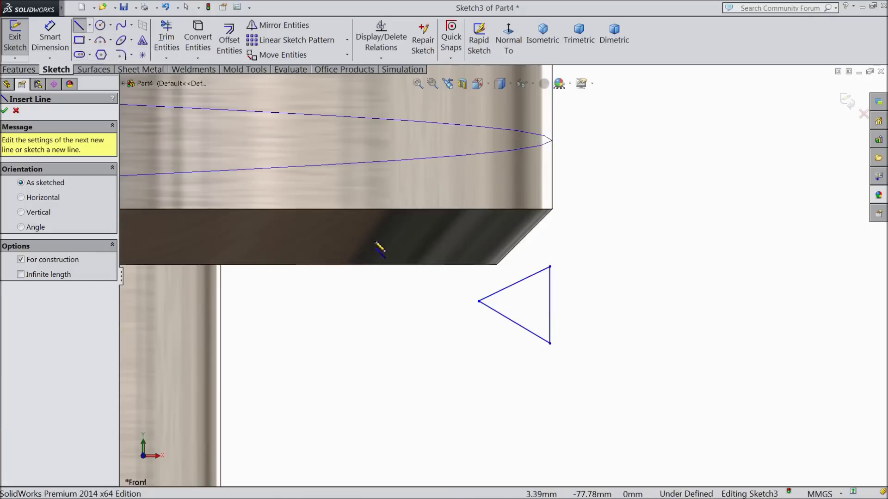
{"action": "left_click", "coordinate": [479, 301]}
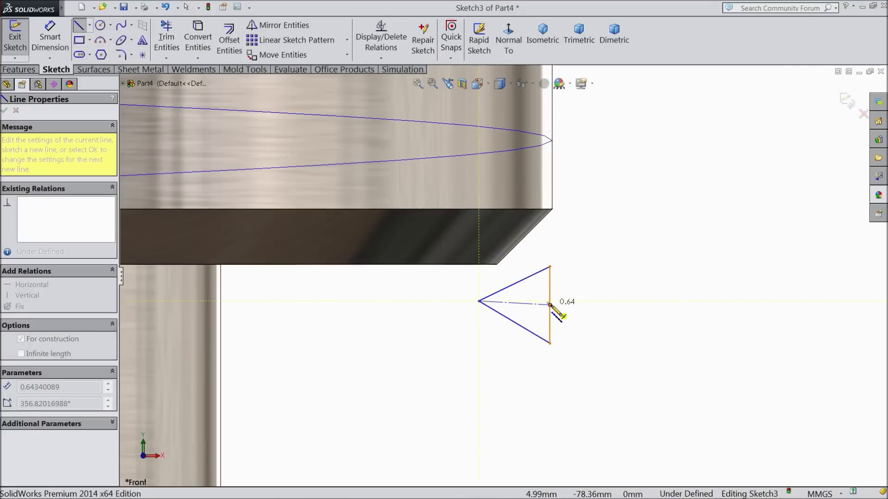
{"action": "right_click", "coordinate": [551, 305]}
{"action": "left_click", "coordinate": [596, 94]}
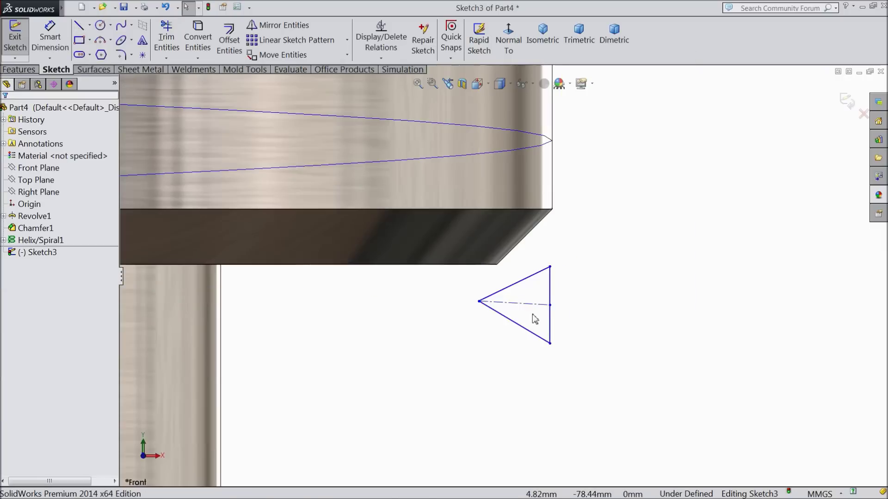
{"action": "left_click", "coordinate": [527, 304]}
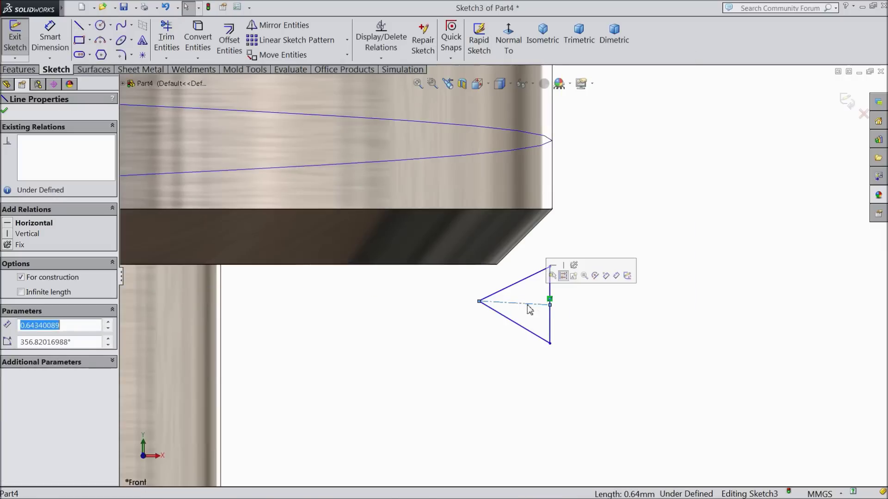
{"action": "left_click", "coordinate": [553, 270]}
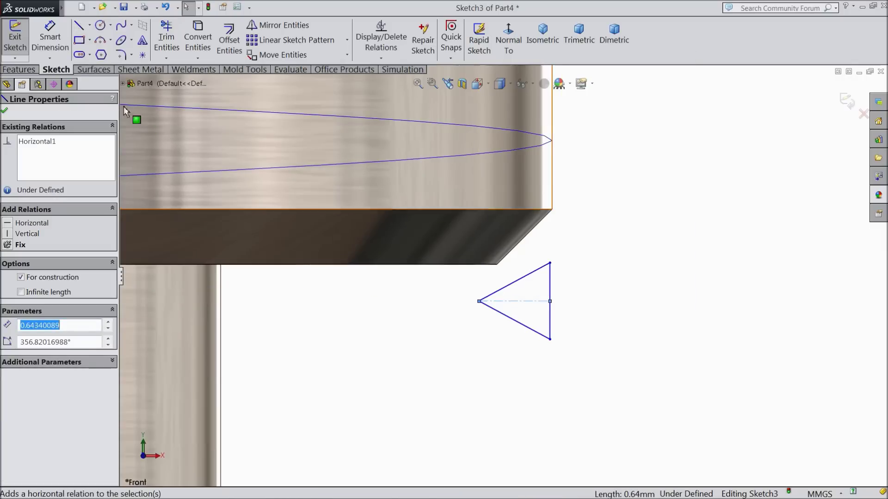
- Dimension the distance between the triangle's vertical side and its apex as 1.3 mm
{"action": "key", "text": "d"}
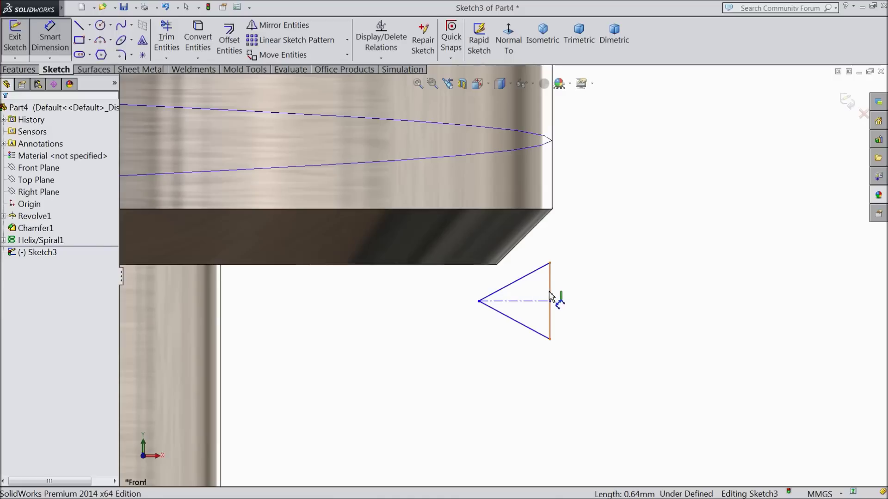
{"action": "left_click", "coordinate": [550, 296]}
{"action": "left_click", "coordinate": [479, 301]}
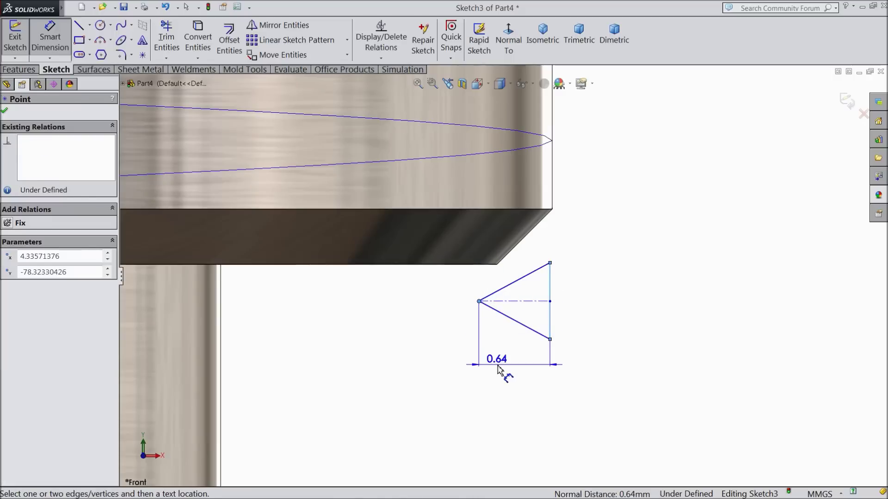
{"action": "left_click", "coordinate": [491, 363]}
{"action": "type", "text": "1.3"}
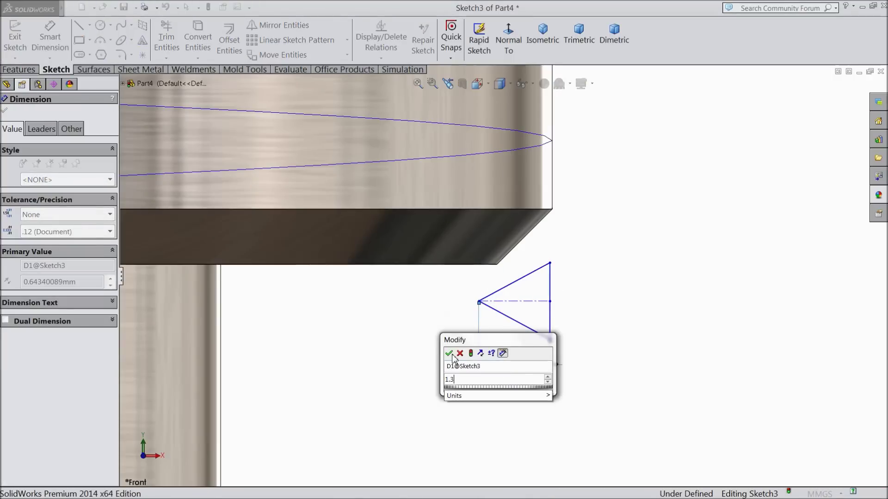
{"action": "left_click", "coordinate": [449, 353]}
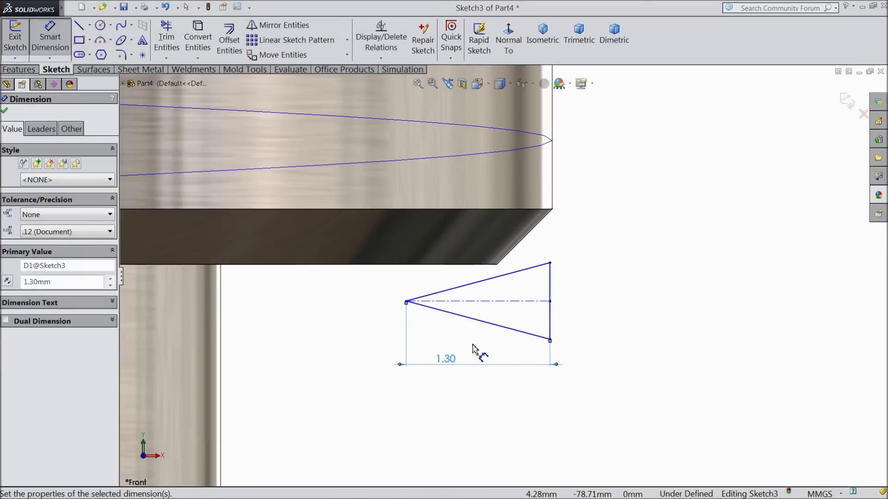
- Set the angle between the triangle's two sloping sides to 60 degrees
{"action": "left_click", "coordinate": [479, 282]}
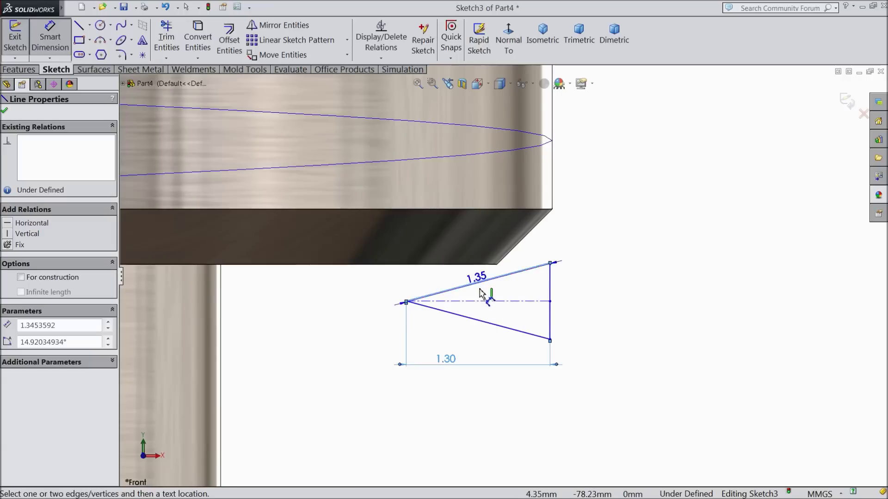
{"action": "left_click", "coordinate": [495, 327]}
{"action": "left_click", "coordinate": [571, 307]}
{"action": "type", "text": "60"}
{"action": "left_click", "coordinate": [522, 290]}
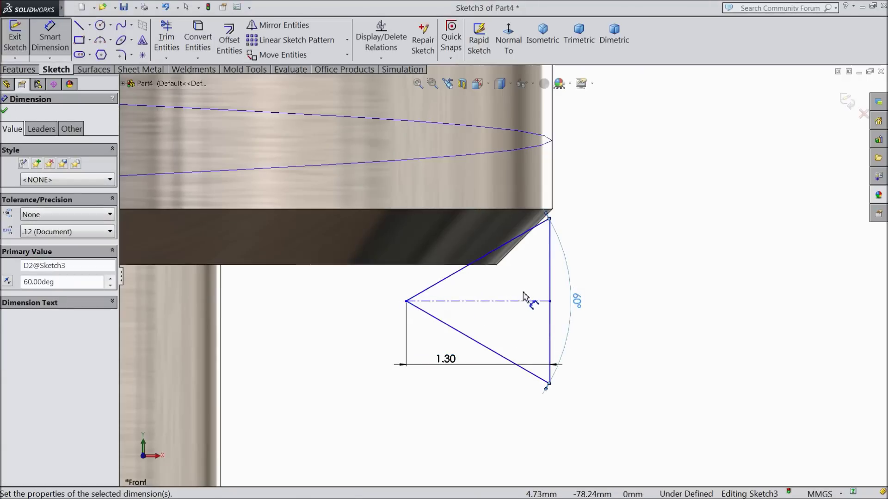
- Round the triangle's apex with a 0.09 mm sketch fillet
{"action": "scroll", "coordinate": [521, 298], "scroll_direction": "up", "scroll_amount": 3}
{"action": "scroll", "coordinate": [506, 296], "scroll_direction": "down", "scroll_amount": 6}
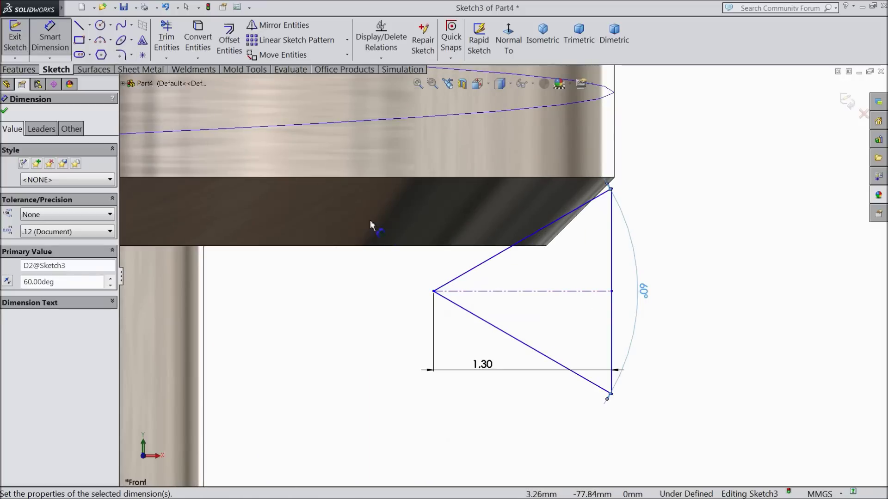
{"action": "scroll", "coordinate": [386, 252], "scroll_direction": "up", "scroll_amount": 5}
{"action": "scroll", "coordinate": [380, 255], "scroll_direction": "up", "scroll_amount": 3}
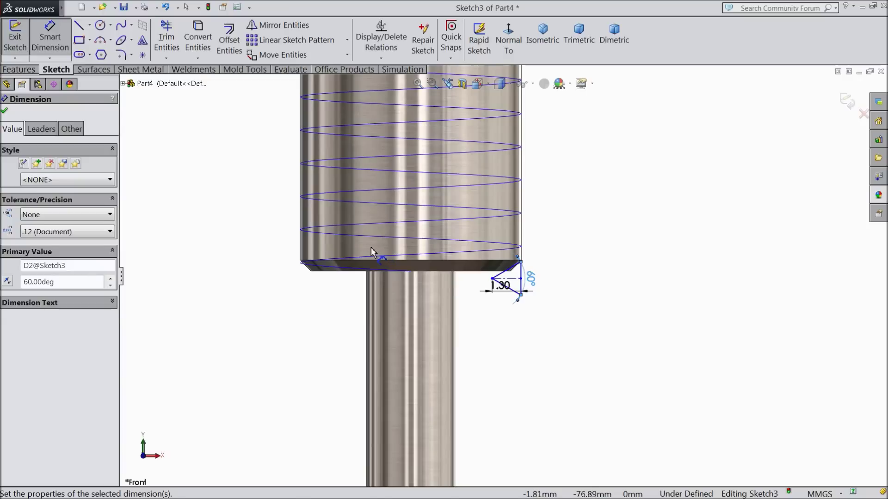
{"action": "scroll", "coordinate": [400, 254], "scroll_direction": "down", "scroll_amount": 3}
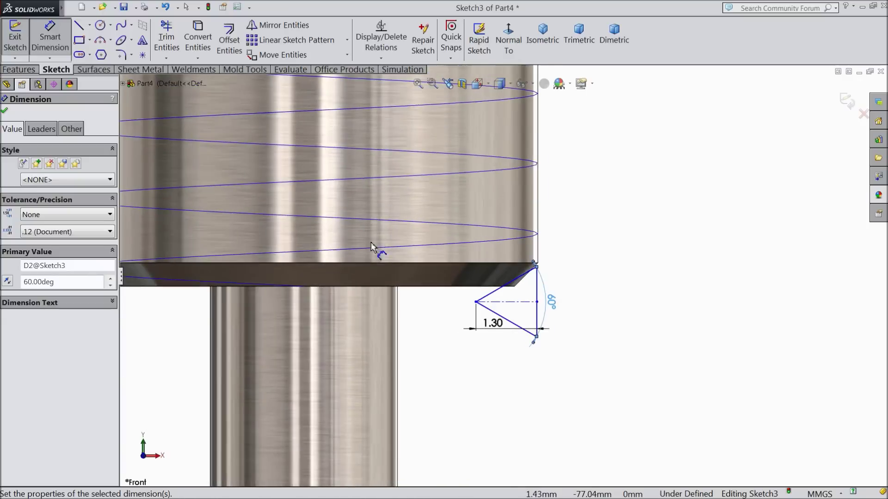
{"action": "left_click", "coordinate": [121, 54]}
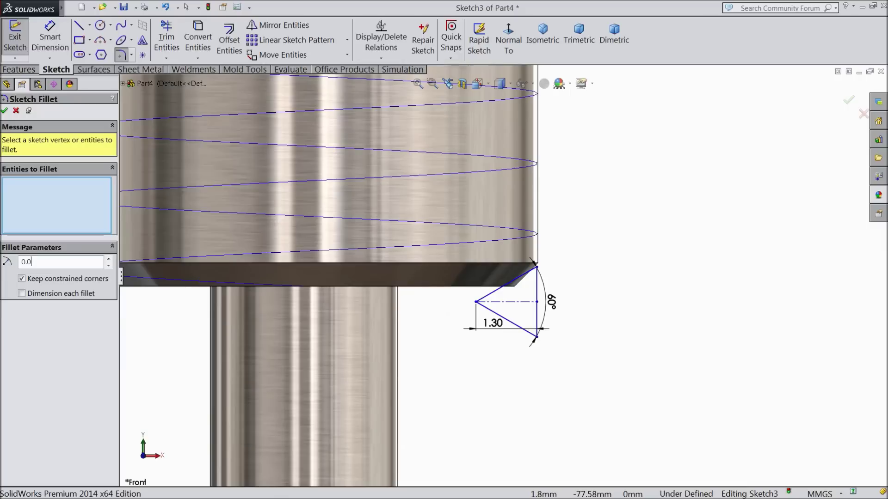
{"action": "left_click", "coordinate": [481, 305]}
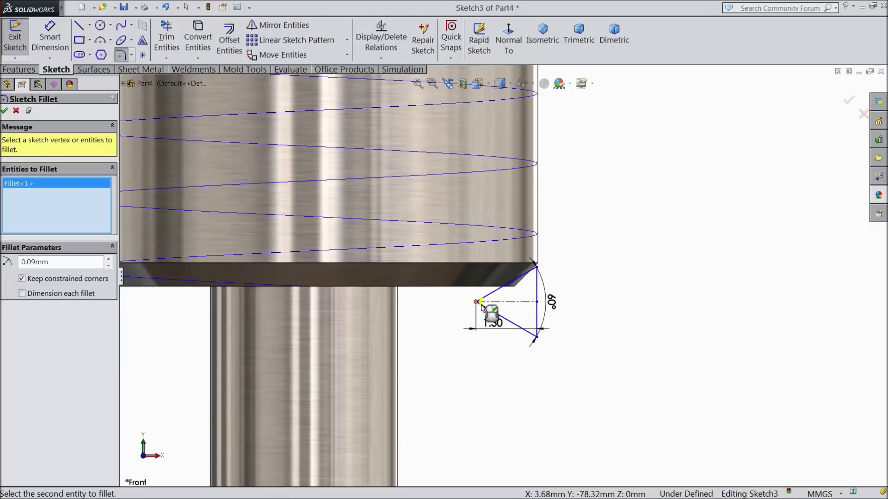
{"action": "left_click", "coordinate": [5, 110]}
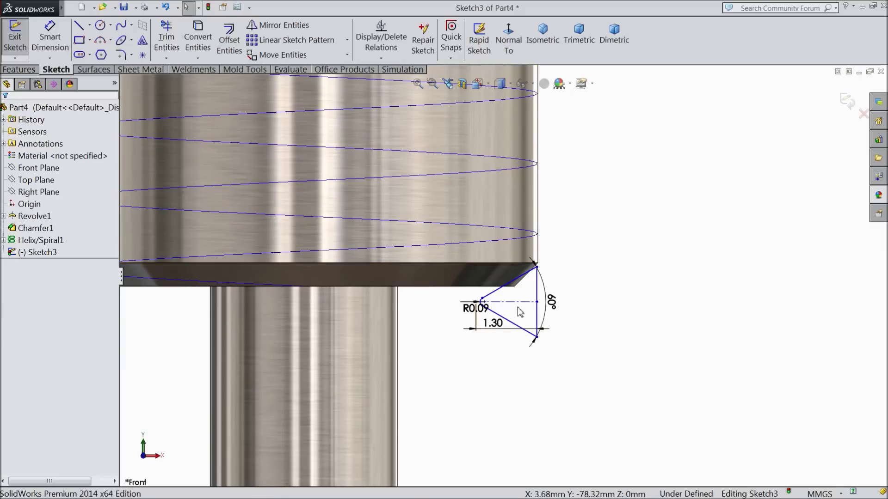
- Make the thread profile's vertical side collinear with the main cylinder's silhouette edge
{"action": "scroll", "coordinate": [544, 274], "scroll_direction": "down", "scroll_amount": 8}
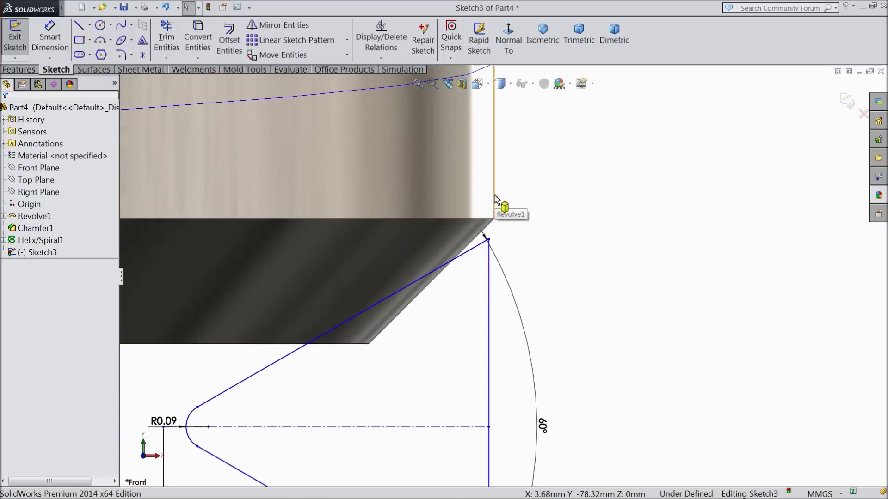
{"action": "left_click", "coordinate": [488, 288]}
{"action": "left_click", "coordinate": [489, 288], "text": "ctrl"}
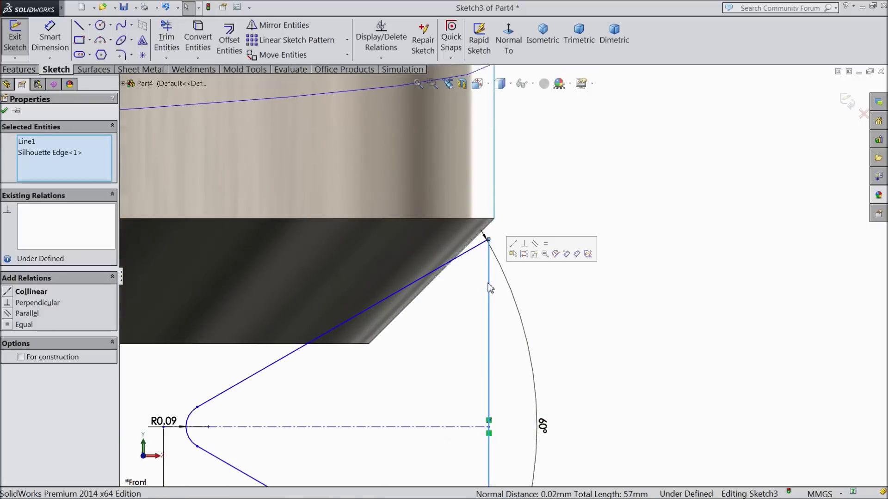
{"action": "left_click", "coordinate": [514, 245]}
{"action": "scroll", "coordinate": [519, 277], "scroll_direction": "up", "scroll_amount": 5}
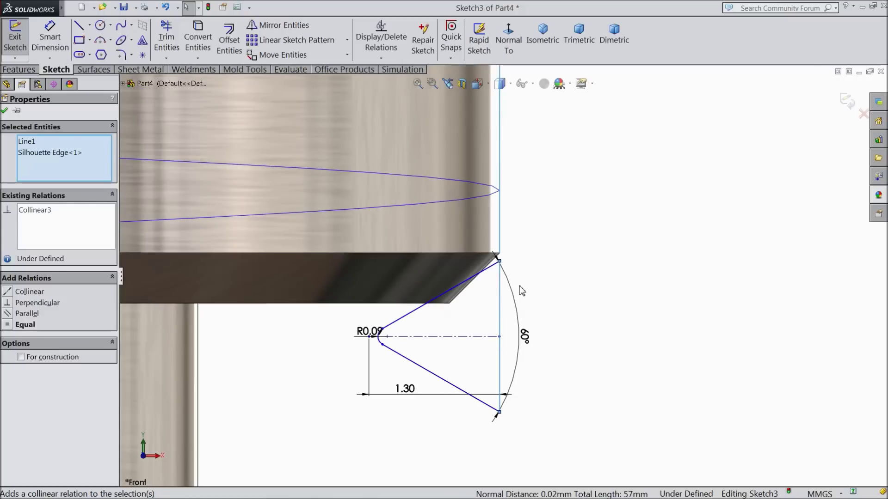
{"action": "scroll", "coordinate": [516, 289], "scroll_direction": "up", "scroll_amount": 2}
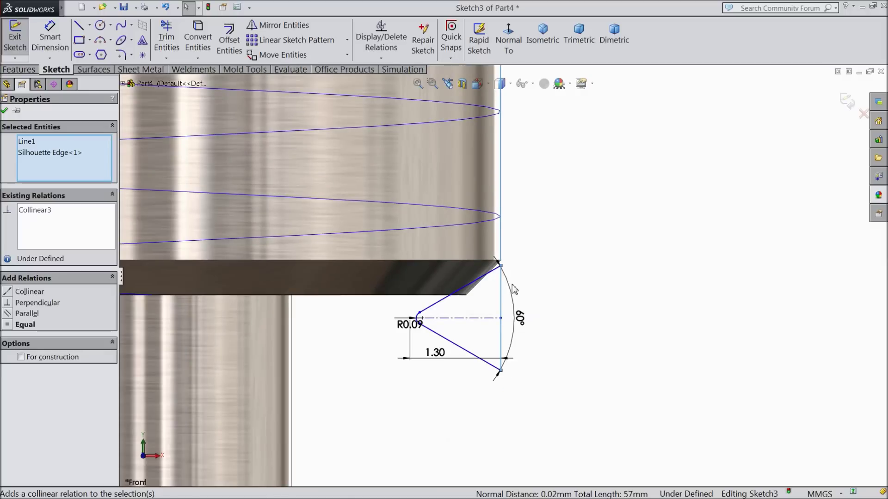
{"action": "left_click", "coordinate": [5, 110]}
{"action": "scroll", "coordinate": [259, 194], "scroll_direction": "up", "scroll_amount": 4}
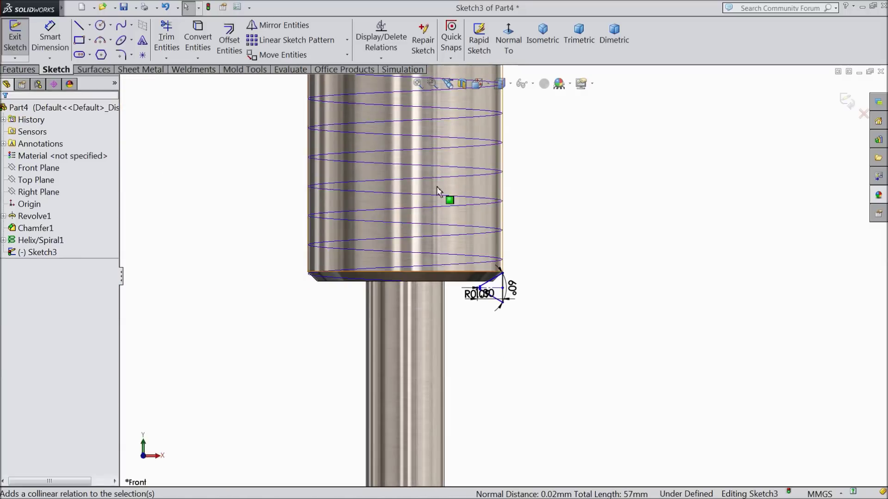
- Finish the thread profile sketch and cut it along the helix with a Swept Cut to thread the cylinder
{"action": "left_click", "coordinate": [847, 101]}
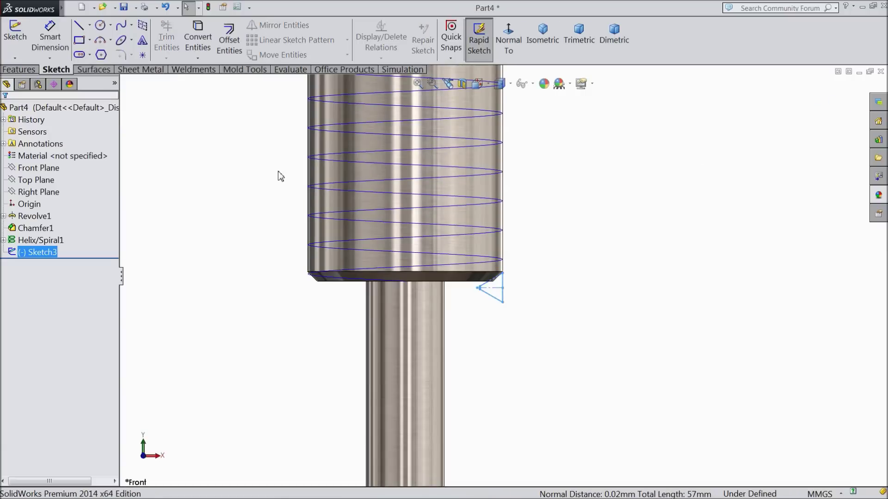
{"action": "left_click", "coordinate": [20, 69]}
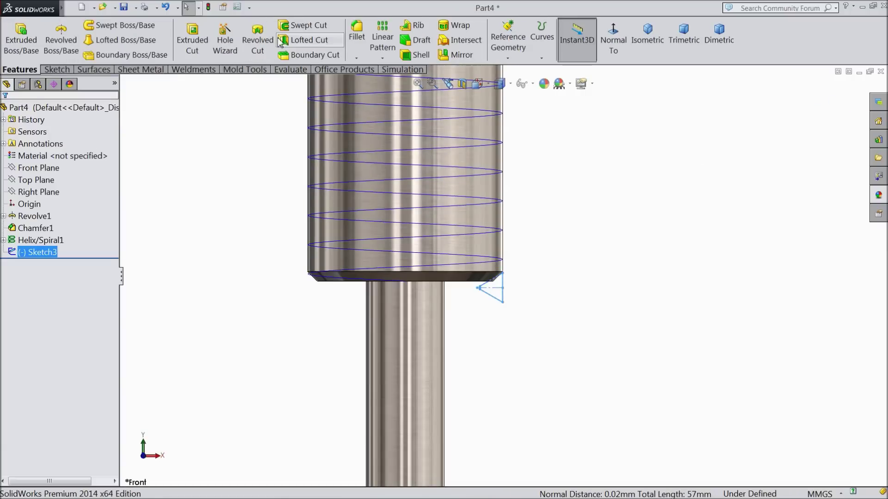
{"action": "left_click", "coordinate": [323, 31]}
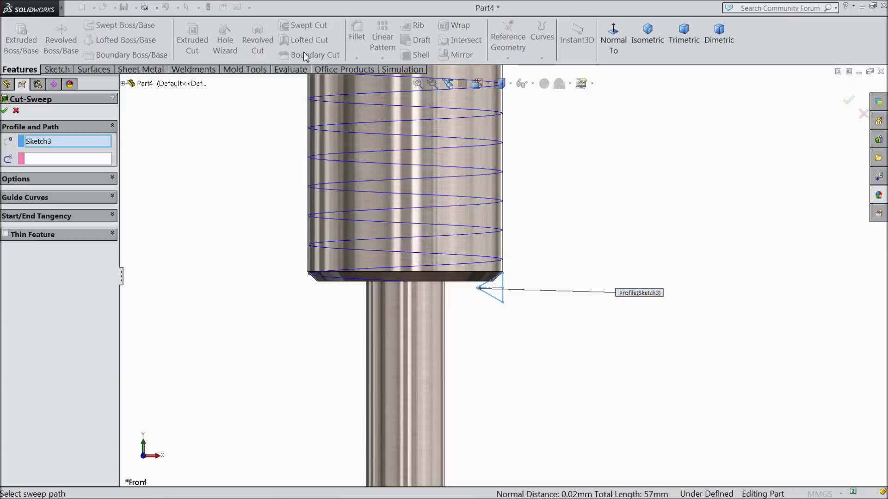
{"action": "left_click", "coordinate": [66, 160]}
{"action": "left_click", "coordinate": [335, 280]}
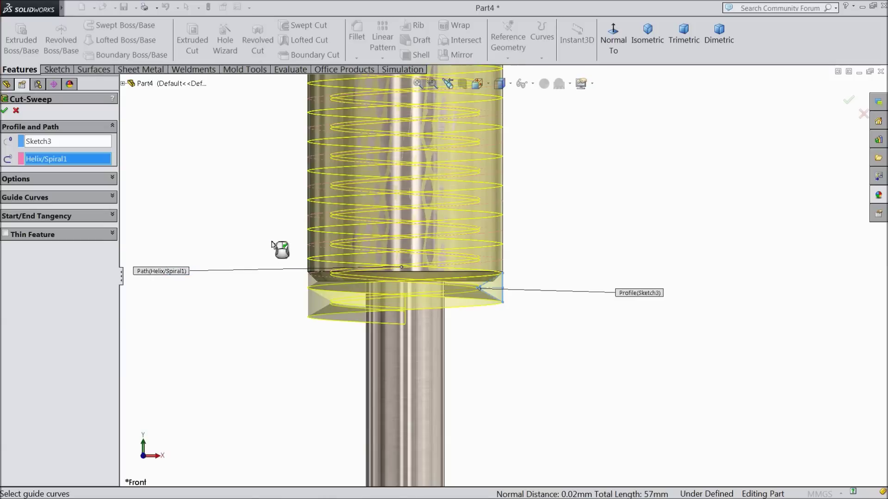
{"action": "key", "text": "f"}
{"action": "scroll", "coordinate": [521, 232], "scroll_direction": "down", "scroll_amount": 5}
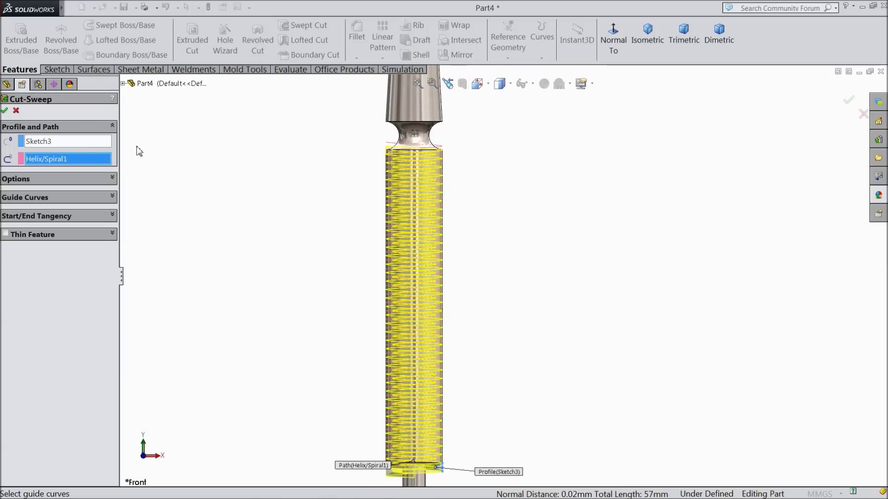
{"action": "left_click", "coordinate": [6, 111]}
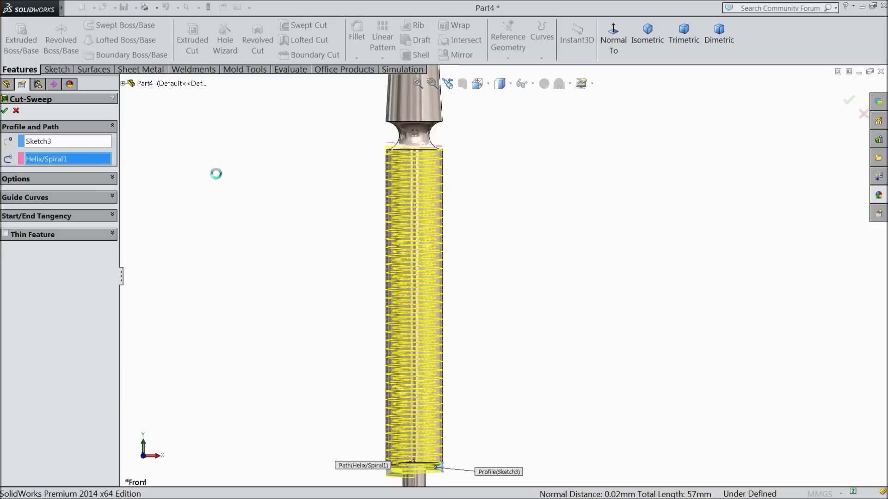
- On the Front Plane, sketch a vertical centerline about 13.8 mm long down from the origin along the tapered head's axis
{"action": "middle_click_drag", "start_coordinate": [292, 224], "coordinate": [257, 150]}
{"action": "left_click", "coordinate": [38, 168]}
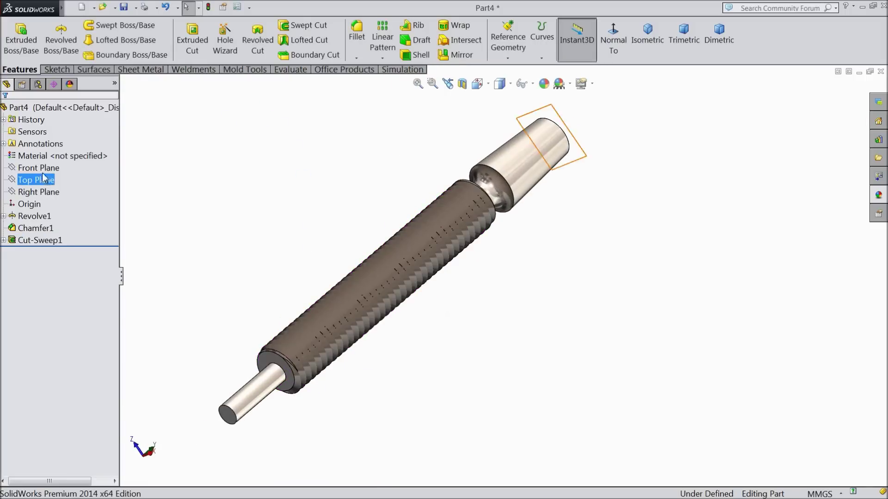
{"action": "left_click", "coordinate": [47, 160]}
{"action": "left_click", "coordinate": [615, 43]}
{"action": "scroll", "coordinate": [581, 113], "scroll_direction": "down", "scroll_amount": 5}
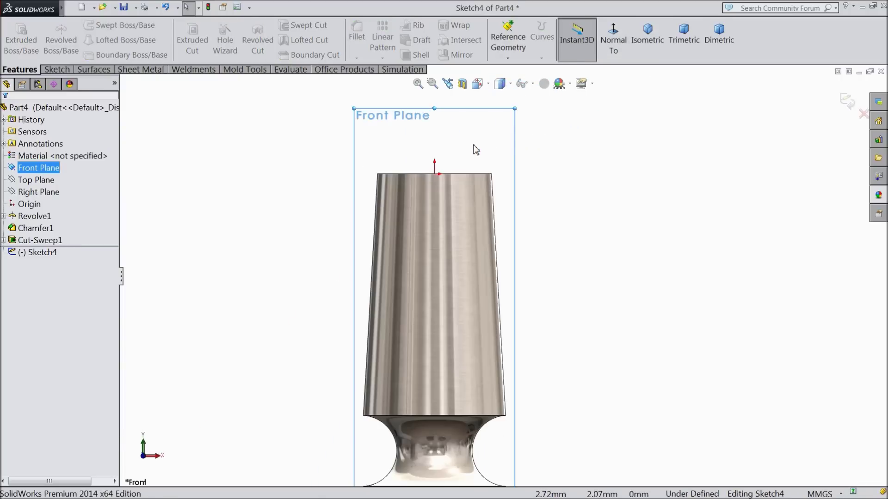
{"action": "left_click", "coordinate": [57, 69]}
{"action": "left_click", "coordinate": [89, 25]}
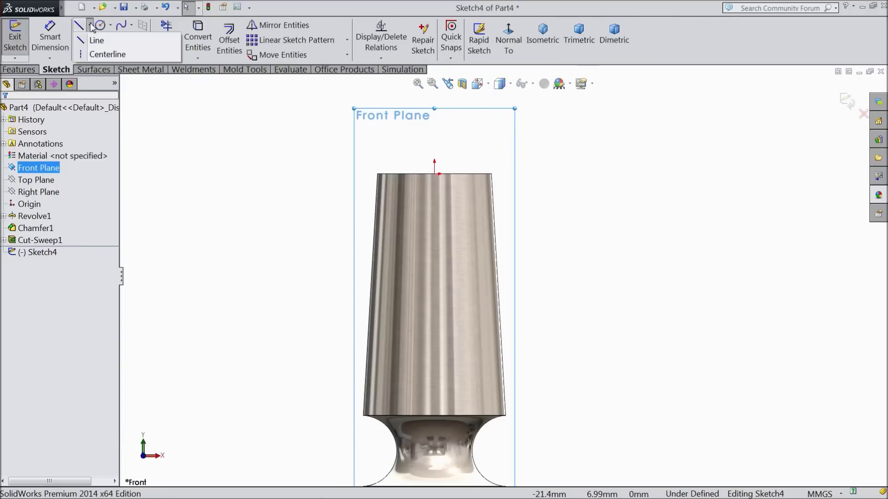
{"action": "left_click", "coordinate": [106, 52]}
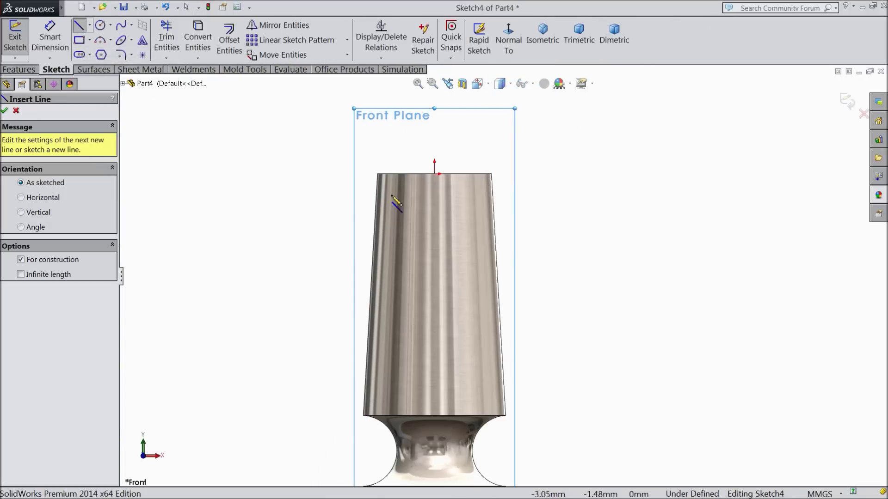
{"action": "left_click", "coordinate": [434, 174]}
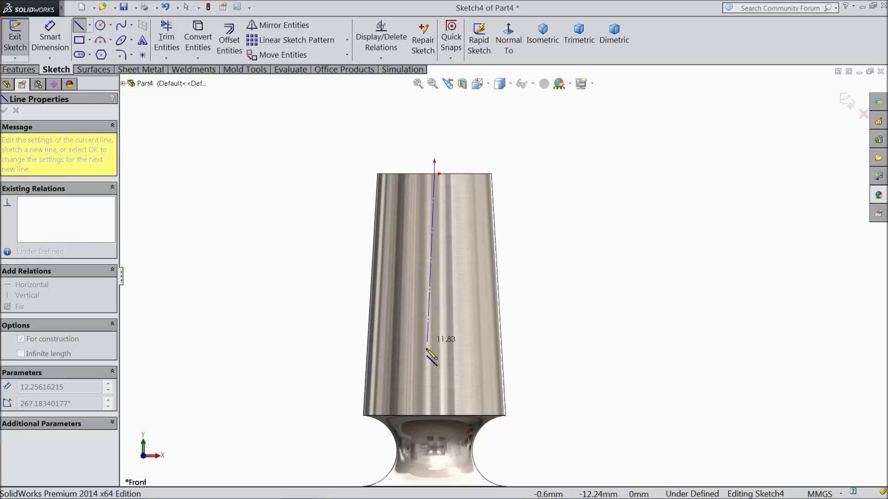
{"action": "left_click", "coordinate": [434, 370]}
{"action": "right_click", "coordinate": [456, 312]}
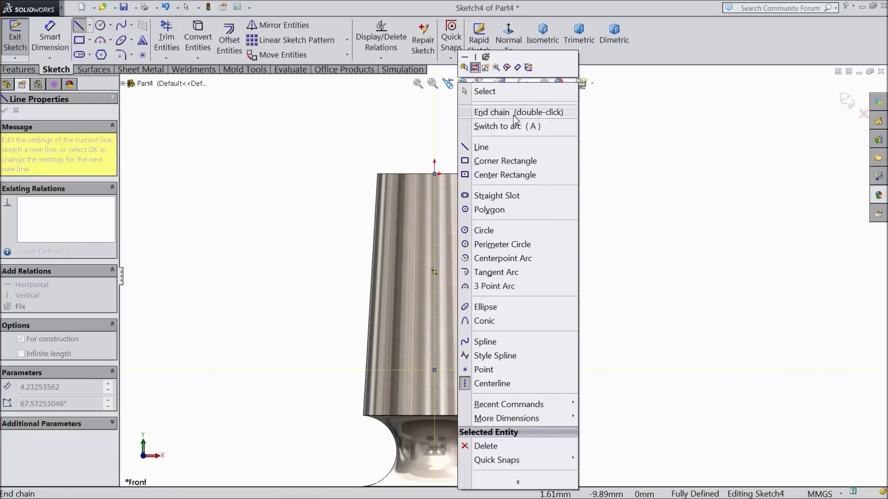
{"action": "left_click", "coordinate": [476, 89]}
{"action": "left_click", "coordinate": [435, 227]}
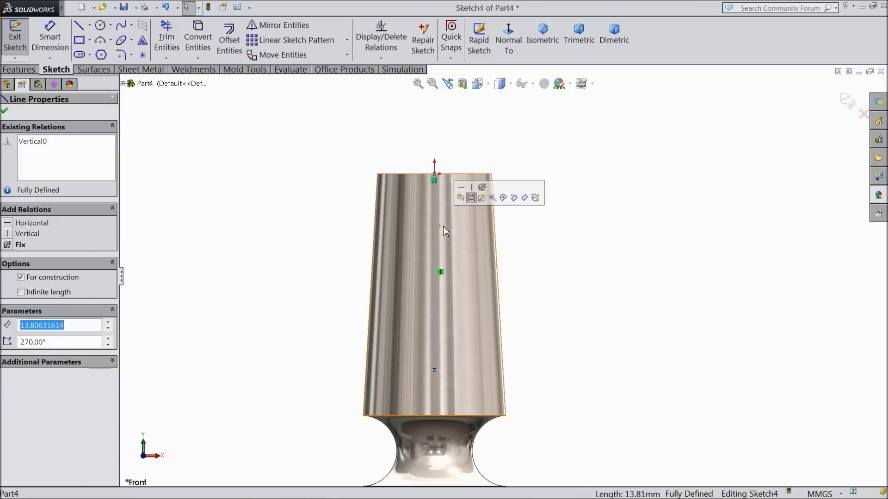
- Sketch a rectangle about 4.6 mm wide and 8.7 mm tall down from the head's top edge, across the centerline
{"action": "left_click", "coordinate": [80, 45]}
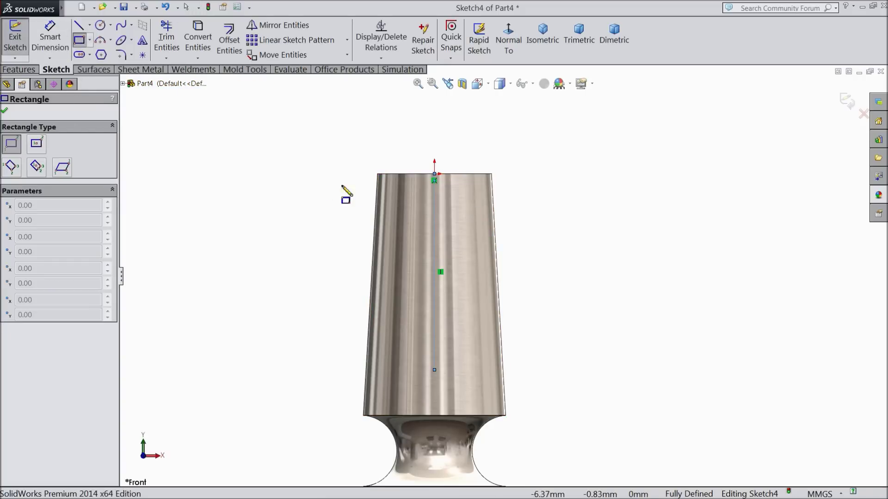
{"action": "left_click", "coordinate": [405, 174]}
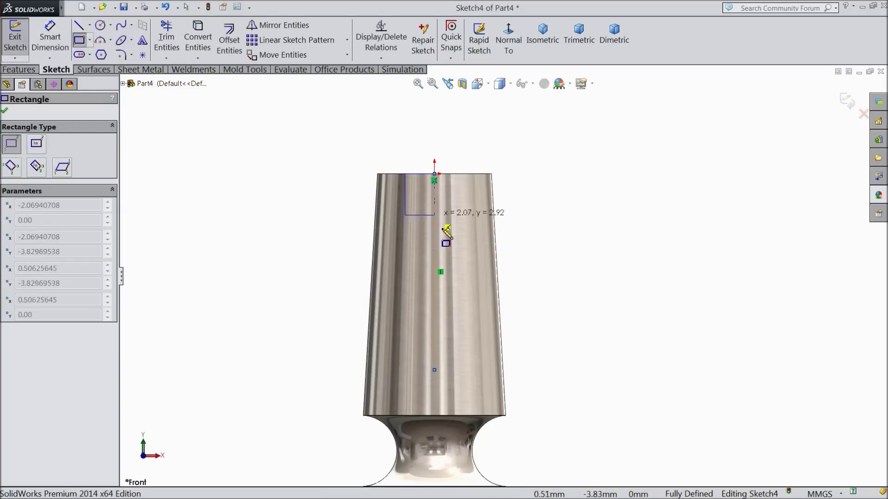
{"action": "left_click", "coordinate": [470, 297]}
- Dimension the rectangle's height as 12 mm
{"action": "left_click", "coordinate": [42, 36]}
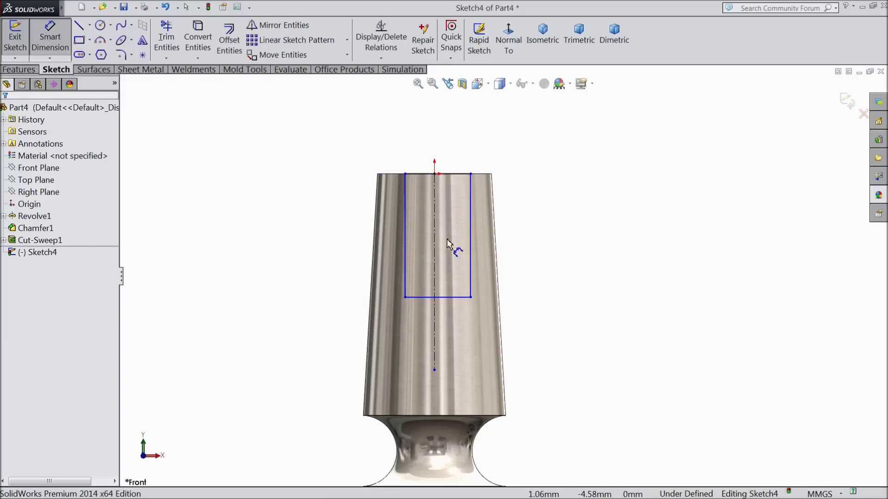
{"action": "left_click", "coordinate": [471, 249]}
{"action": "left_click", "coordinate": [551, 245]}
{"action": "type", "text": "12"}
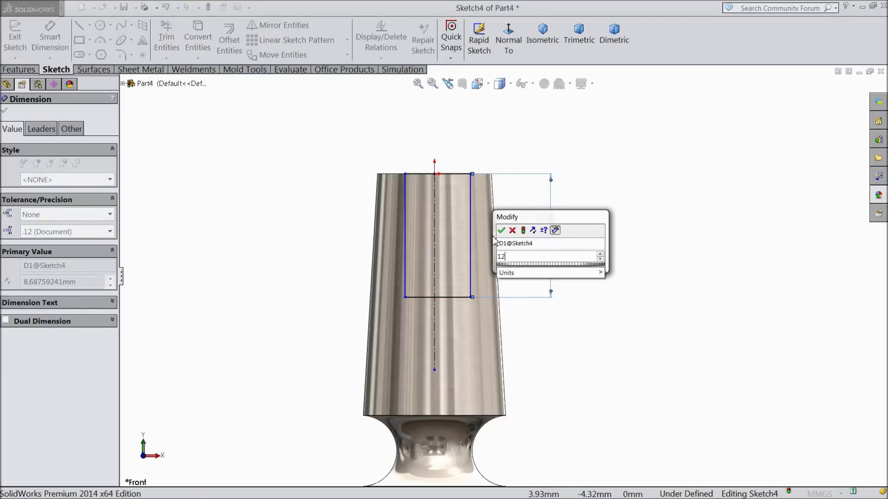
{"action": "key", "text": "Return"}
- Dimension the rectangle's width as 5 mm
{"action": "left_click", "coordinate": [442, 174]}
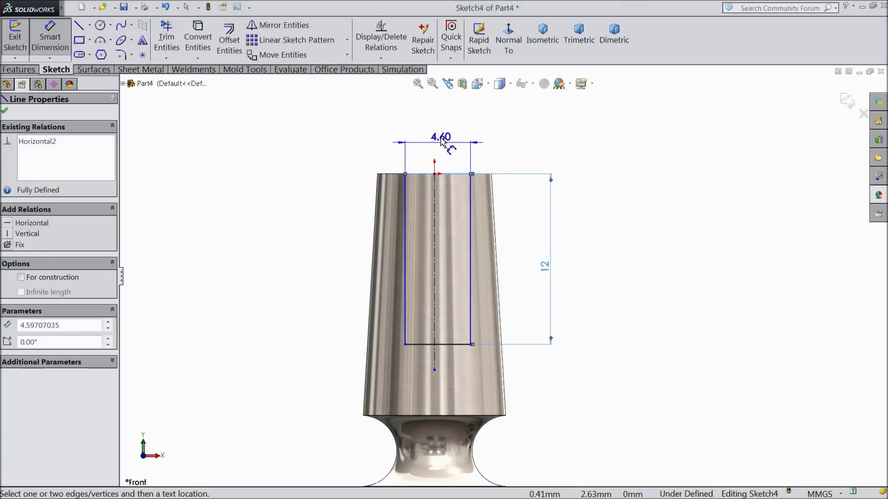
{"action": "left_click", "coordinate": [445, 144]}
{"action": "type", "text": "5"}
{"action": "left_click", "coordinate": [391, 123]}
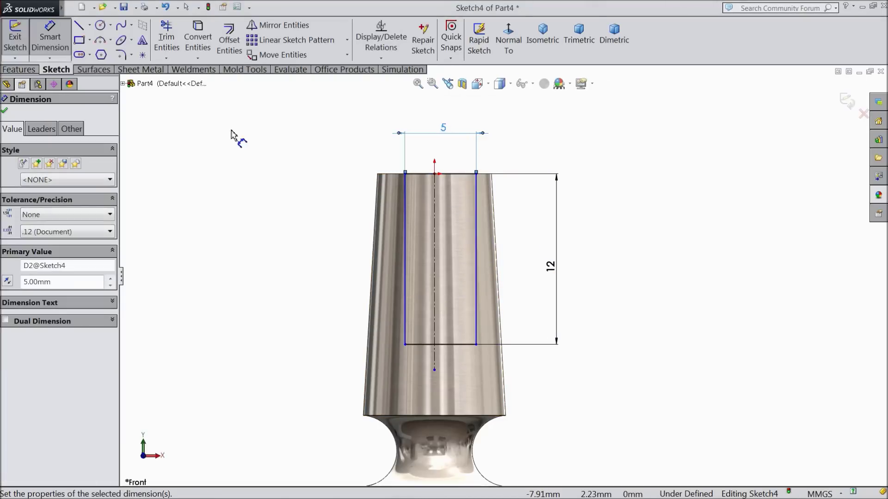
- Make the rectangle's two vertical sides symmetric about the centerline
{"action": "left_click_drag", "start_coordinate": [490, 256], "coordinate": [397, 277]}
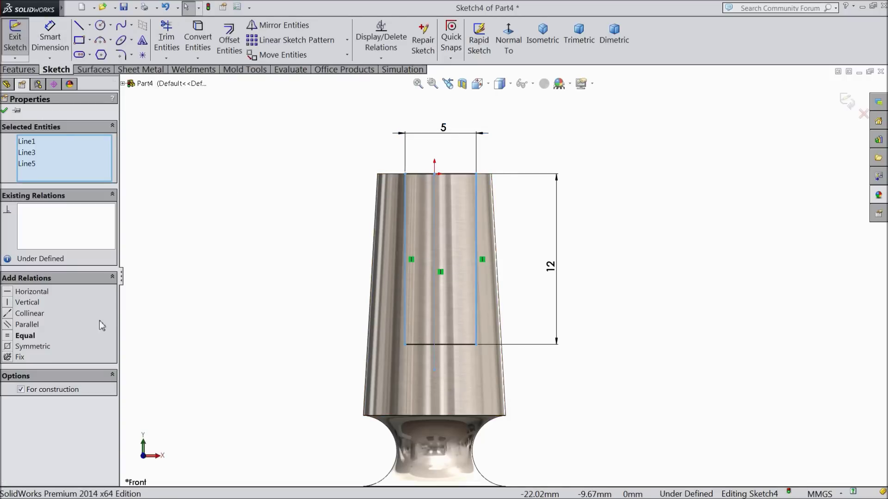
{"action": "left_click", "coordinate": [27, 346]}
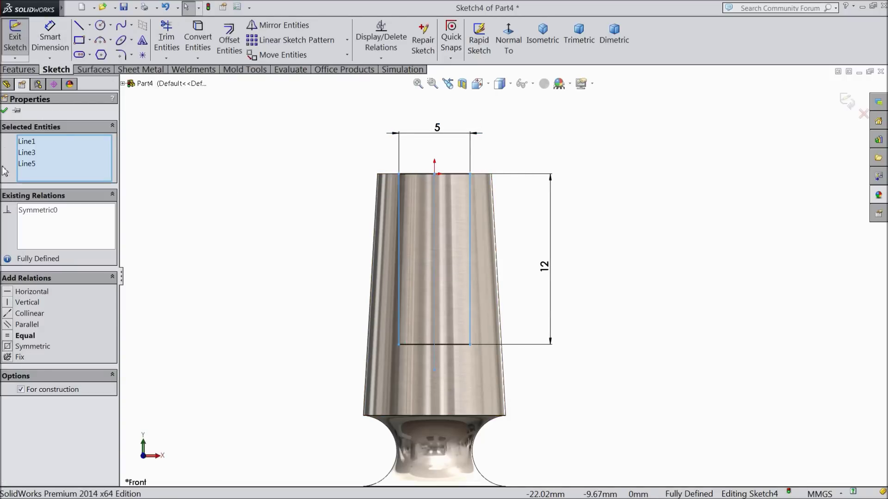
{"action": "left_click", "coordinate": [4, 110]}
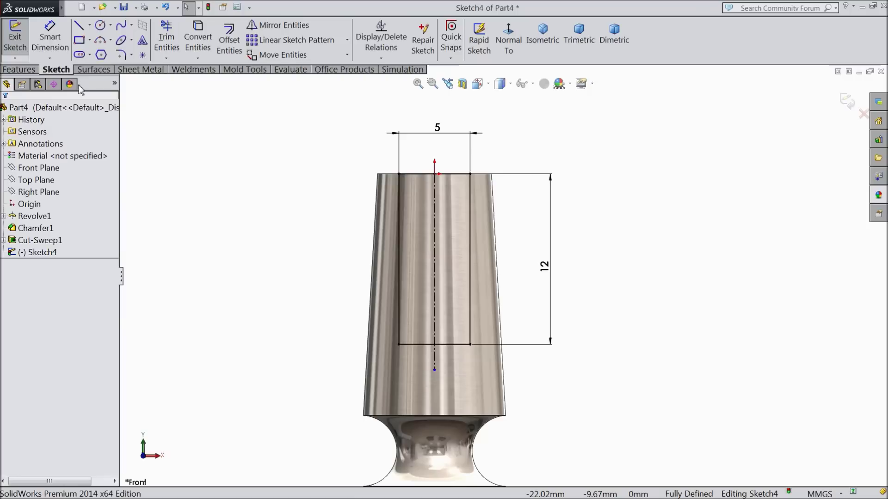
- Cut the rectangle through the tapered head with a Mid Plane Extruded Cut 10 mm deep
{"action": "left_click", "coordinate": [18, 69]}
{"action": "left_click", "coordinate": [191, 41]}
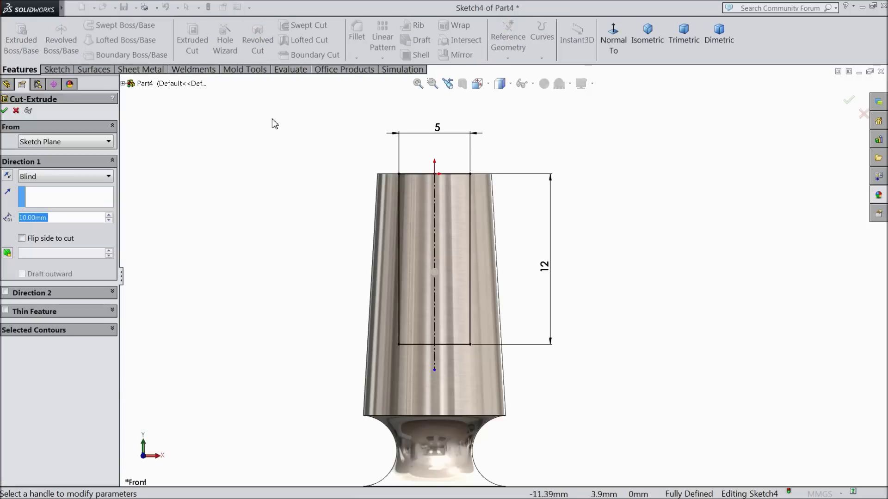
{"action": "left_click", "coordinate": [46, 176]}
{"action": "left_click", "coordinate": [50, 264]}
{"action": "middle_click_drag", "start_coordinate": [238, 209], "coordinate": [202, 221]}
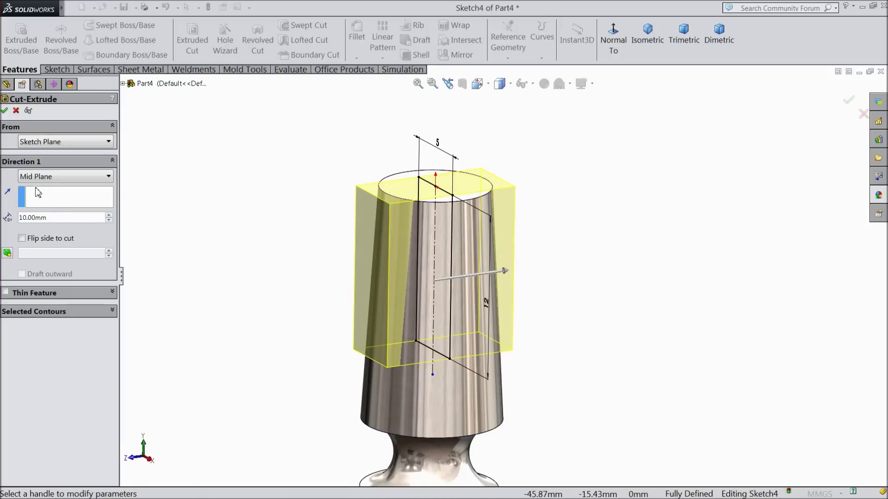
{"action": "left_click", "coordinate": [4, 110]}
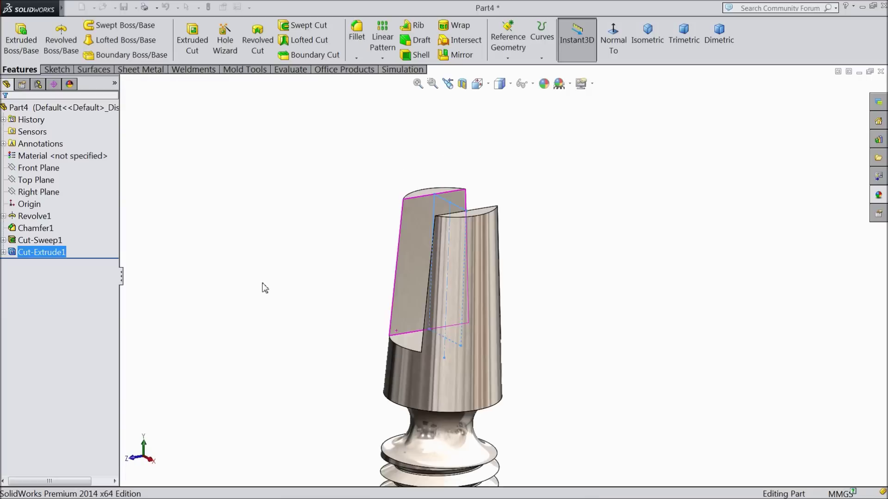
- Examine the slotted head and the threaded rod from several angles
{"action": "left_click", "coordinate": [282, 284]}
{"action": "middle_click_drag", "start_coordinate": [283, 284], "coordinate": [299, 296]}
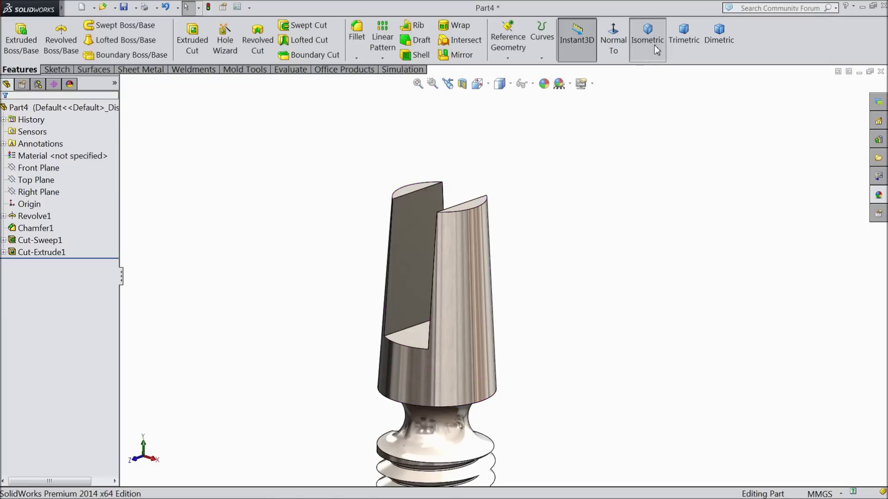
{"action": "scroll", "coordinate": [652, 61], "scroll_direction": "up", "scroll_amount": 3}
{"action": "middle_click_drag", "start_coordinate": [652, 60], "coordinate": [598, 223]}
{"action": "scroll", "coordinate": [585, 281], "scroll_direction": "down", "scroll_amount": 3}
{"action": "scroll", "coordinate": [553, 275], "scroll_direction": "up", "scroll_amount": 1}
{"action": "middle_click_drag", "start_coordinate": [553, 275], "coordinate": [566, 280]}
{"action": "scroll", "coordinate": [532, 266], "scroll_direction": "down", "scroll_amount": 2}
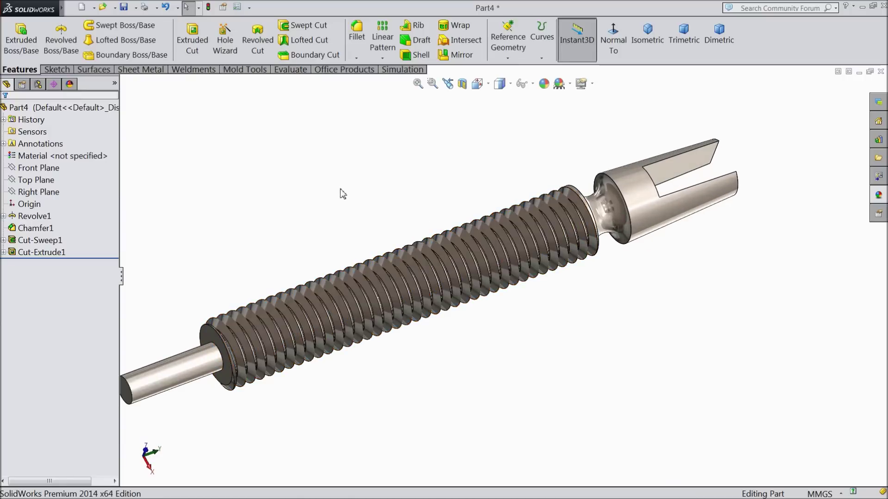
- Save the part as "3.Screw Rod" in the Press Clamp folder
{"action": "left_click", "coordinate": [124, 8]}
{"action": "type", "text": "3.Screw Rod"}
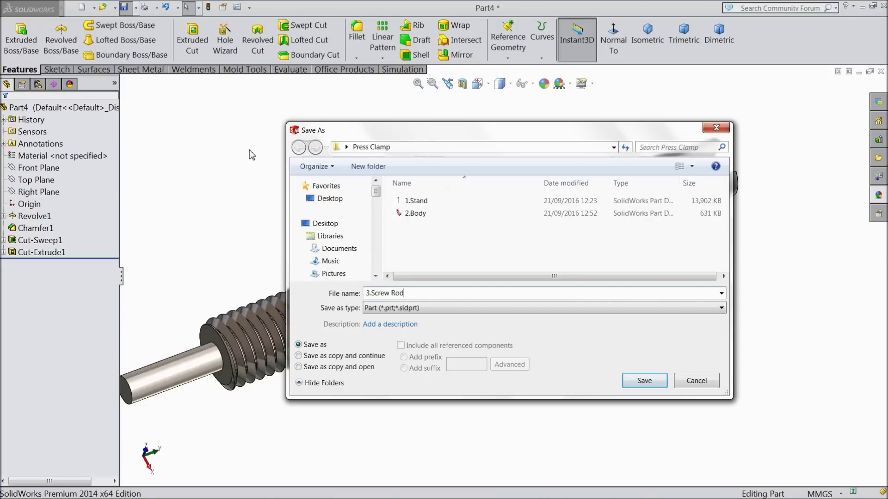
{"action": "left_click", "coordinate": [637, 380]}
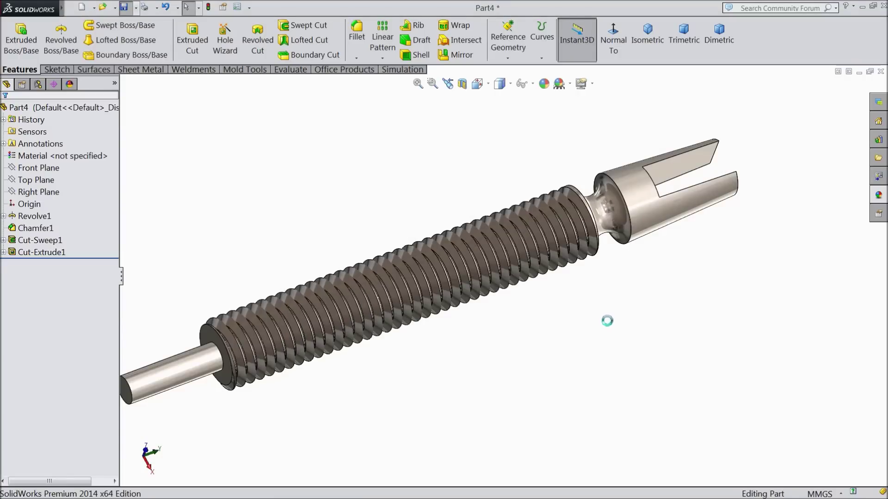
{"action": "mouse_move", "coordinate": [595, 314]}
{"action": "middle_mouse_down"}
{"action": "mouse_move", "coordinate": [610, 307]}
{"action": "mouse_move", "coordinate": [599, 311]}
{"action": "middle_mouse_up"}
{"action": "scroll", "coordinate": [478, 272], "scroll_direction": "down", "scroll_amount": 3}
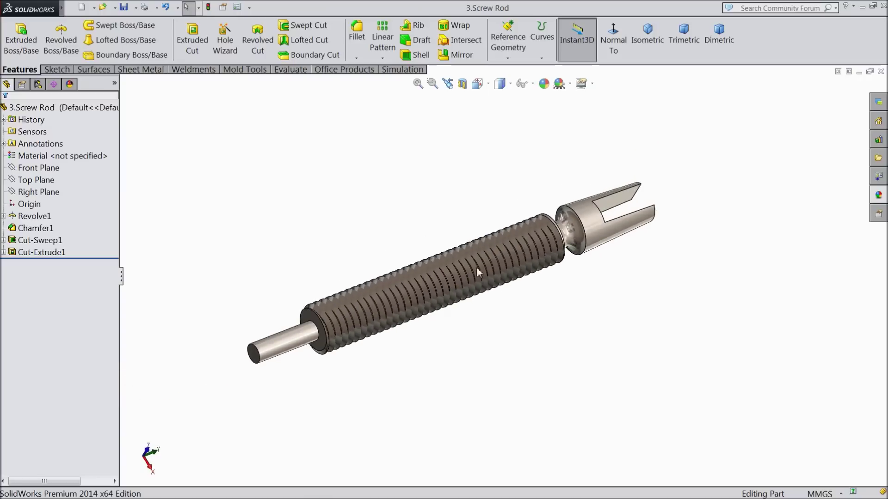
{"action": "scroll", "coordinate": [478, 272], "scroll_direction": "up", "scroll_amount": 3}
{"action": "middle_click_drag", "start_coordinate": [465, 273], "coordinate": [519, 331]}
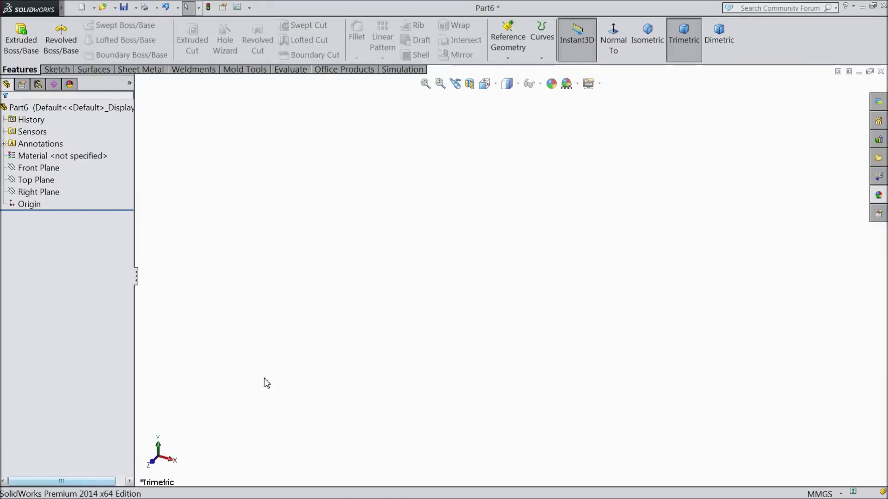
- Sketch on the Front Plane connected lines: a left side about 28.5 mm, a base to the origin, a right side about 79 mm, and a top edge
{"action": "left_click", "coordinate": [44, 167]}
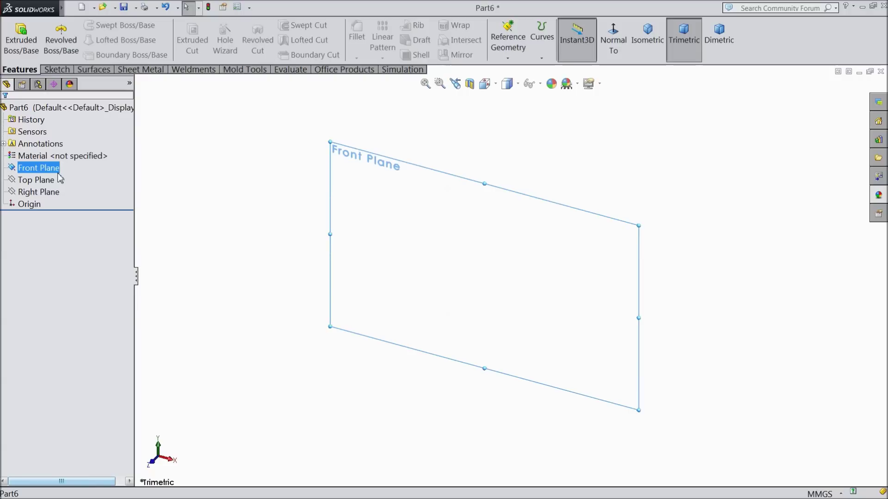
{"action": "left_click", "coordinate": [57, 69]}
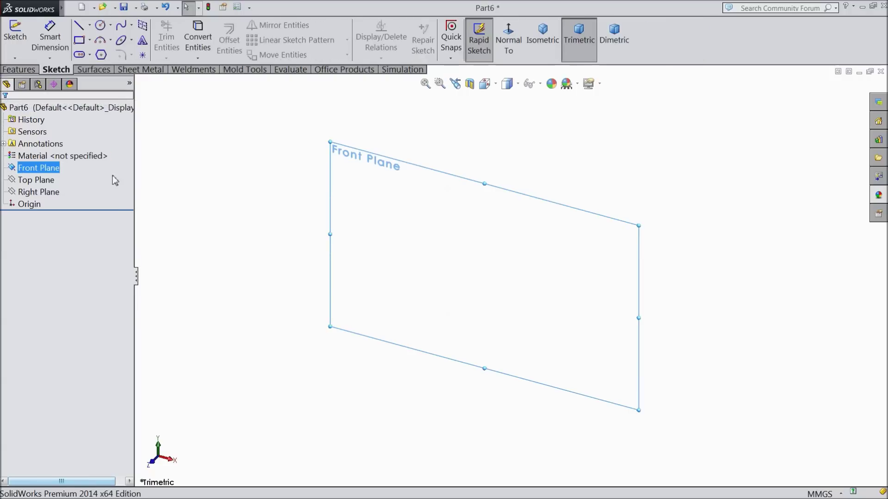
{"action": "left_click", "coordinate": [16, 33]}
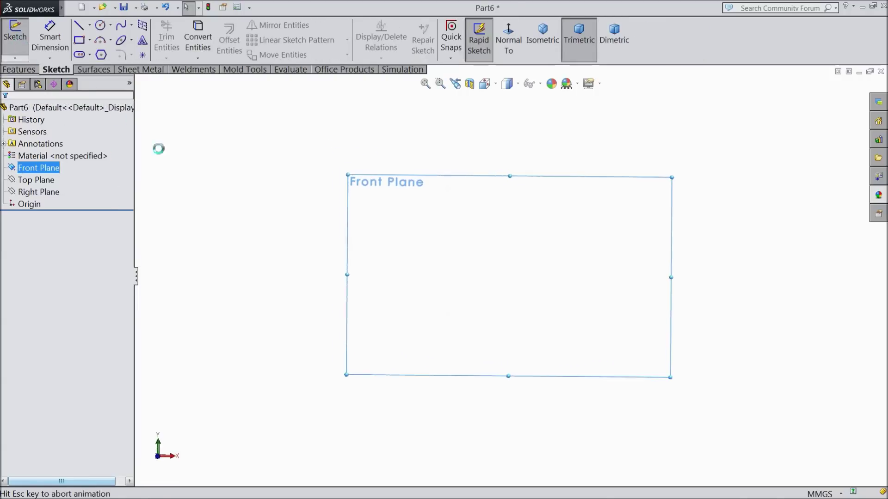
{"action": "left_click", "coordinate": [79, 26]}
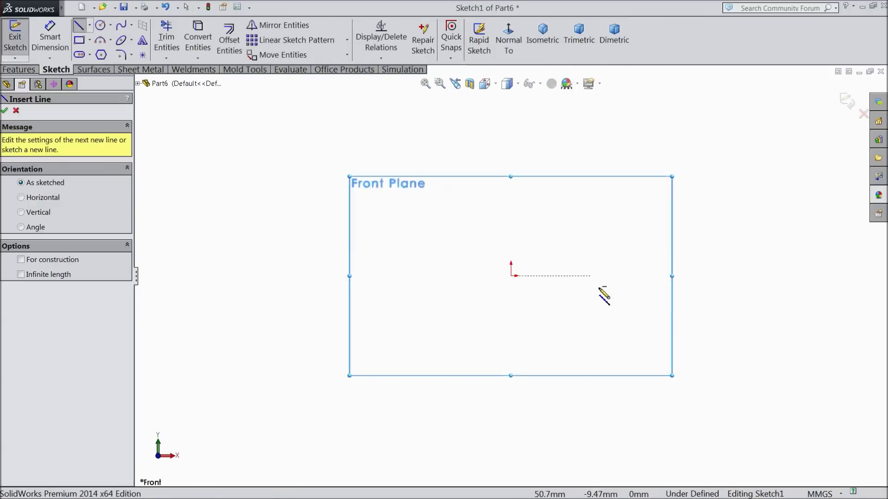
{"action": "scroll", "coordinate": [546, 199], "scroll_direction": "down", "scroll_amount": 2}
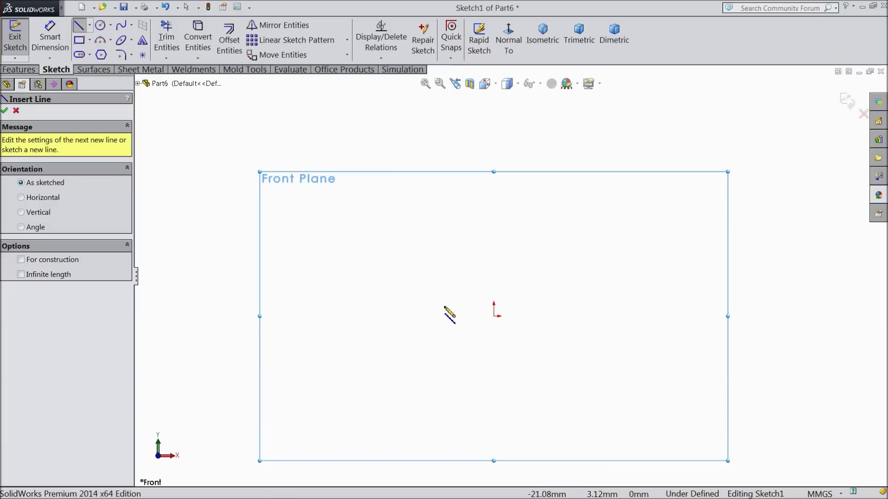
{"action": "left_click", "coordinate": [406, 241]}
{"action": "left_click", "coordinate": [405, 316]}
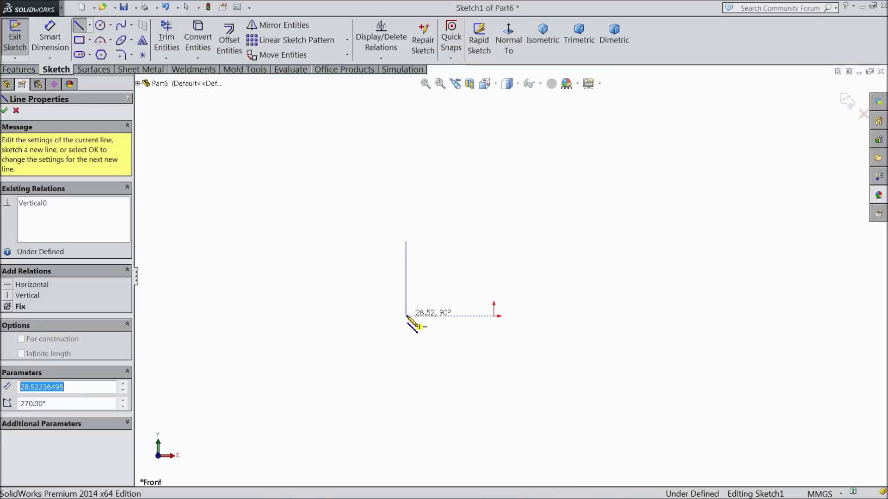
{"action": "left_click", "coordinate": [494, 316]}
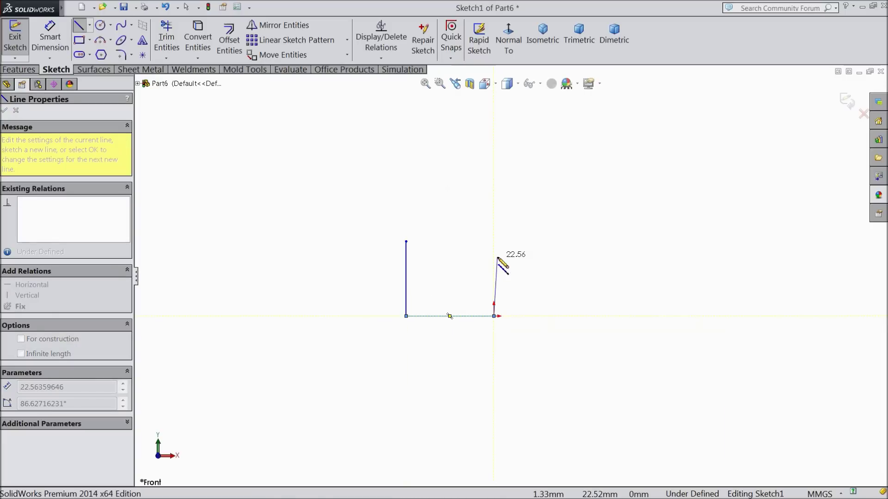
{"action": "left_click", "coordinate": [494, 110]}
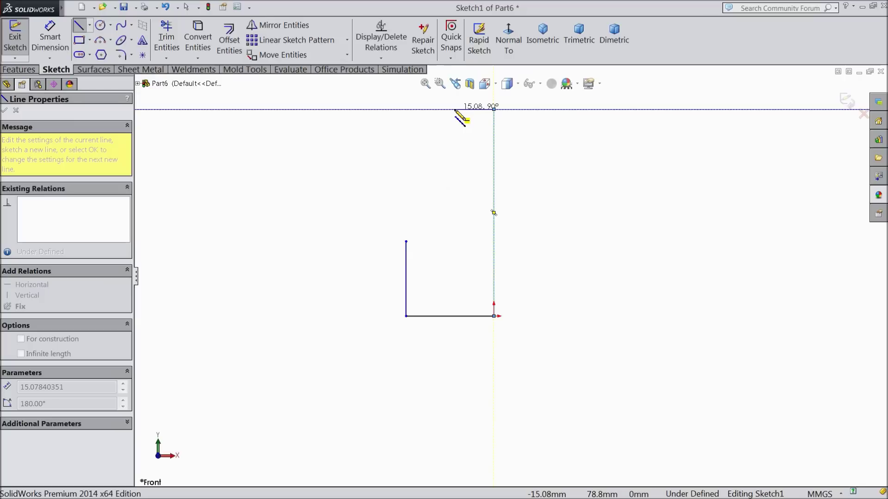
{"action": "left_click", "coordinate": [437, 110]}
- Close the profile with a leftward semicircle of about 5.9 mm radius, a short vertical line, and two tangent arcs down to the left side
{"action": "scroll", "coordinate": [441, 111], "scroll_direction": "down", "scroll_amount": 2}
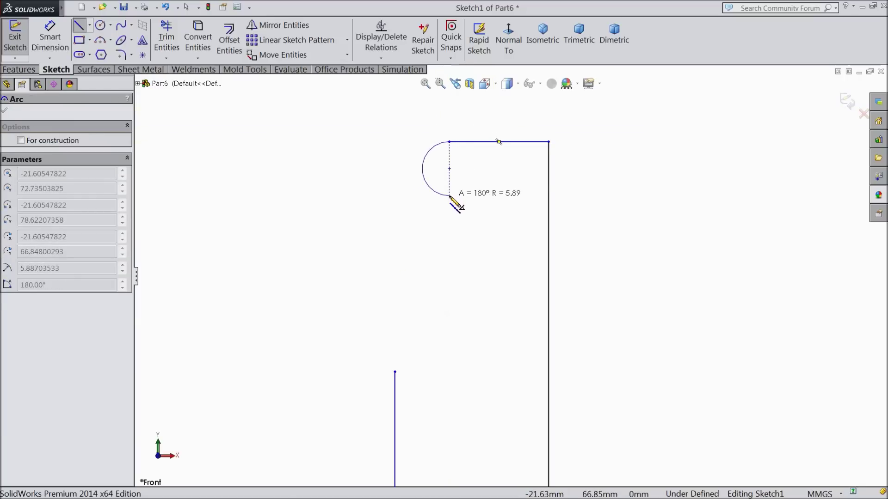
{"action": "left_click", "coordinate": [451, 203]}
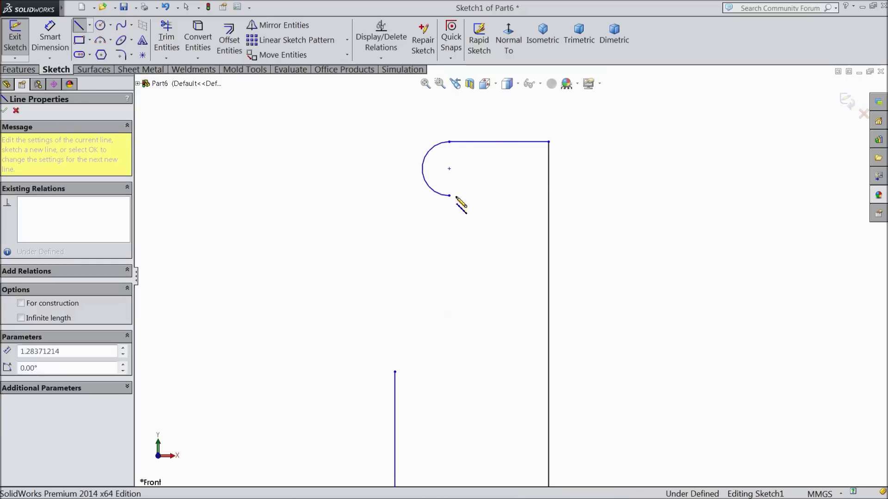
{"action": "left_click", "coordinate": [459, 228]}
{"action": "left_click", "coordinate": [459, 228]}
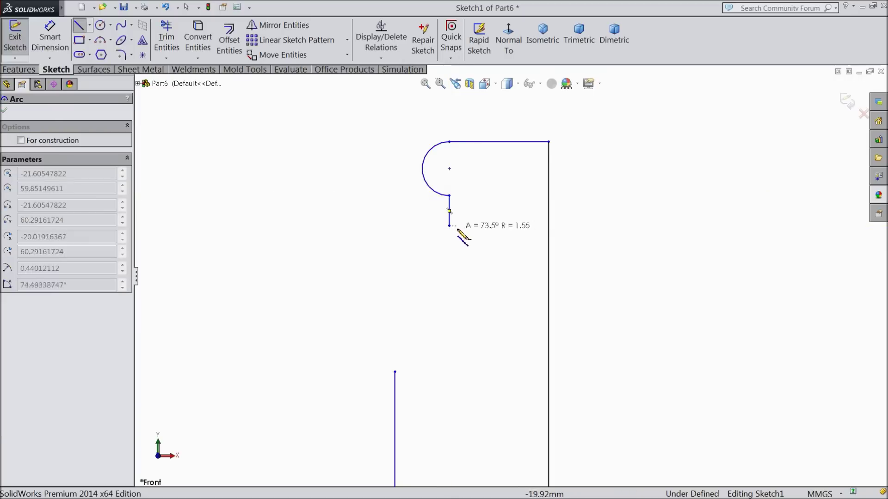
{"action": "left_click", "coordinate": [485, 263]}
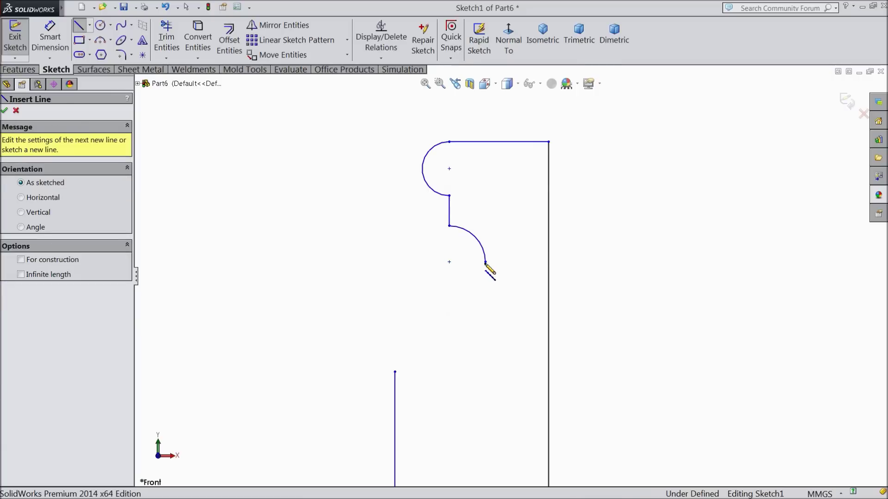
{"action": "scroll", "coordinate": [477, 287], "scroll_direction": "down", "scroll_amount": 2}
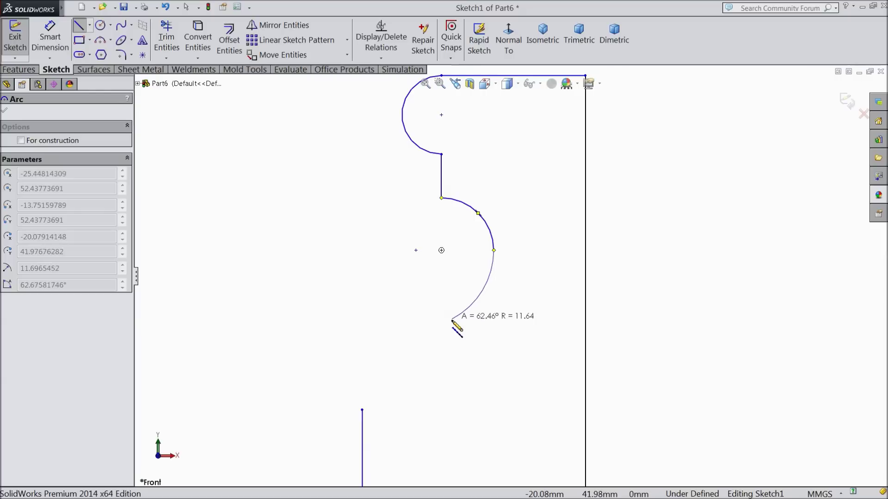
{"action": "left_click", "coordinate": [362, 410]}
{"action": "right_click", "coordinate": [331, 355]}
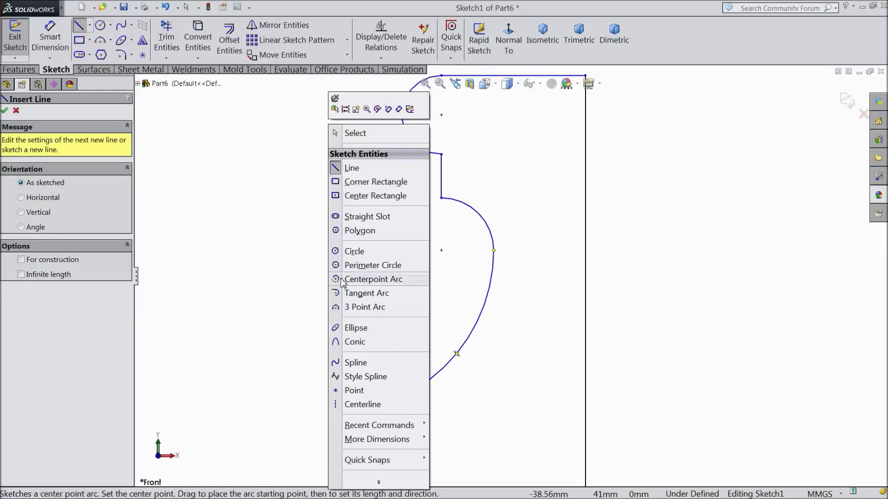
{"action": "left_click", "coordinate": [355, 132]}
{"action": "key", "text": "f"}
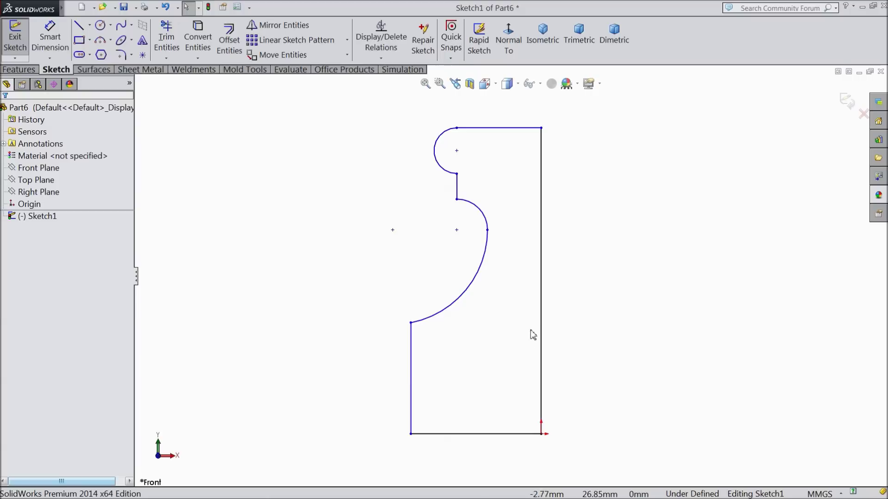
- Dimension the profile's base at 7.5 mm and its lower-left vertical side at 8 mm
{"action": "left_click", "coordinate": [57, 48]}
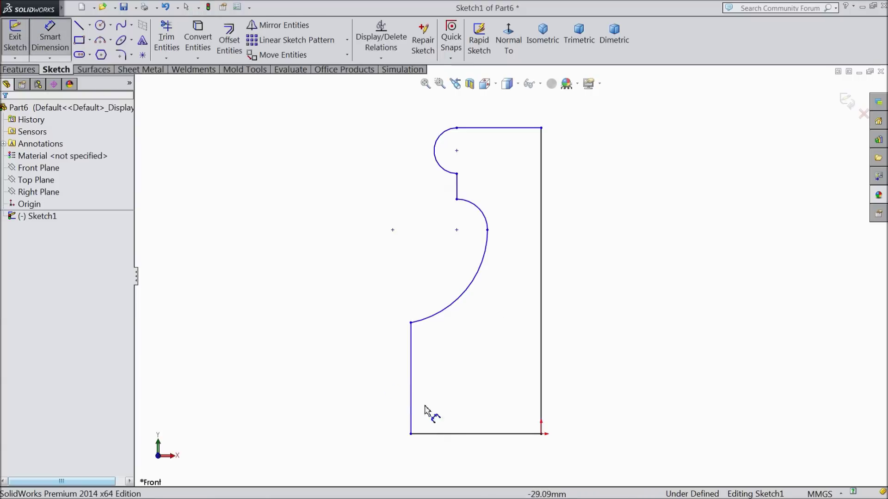
{"action": "left_click", "coordinate": [462, 434]}
{"action": "left_click", "coordinate": [470, 452]}
{"action": "type", "text": "7.5"}
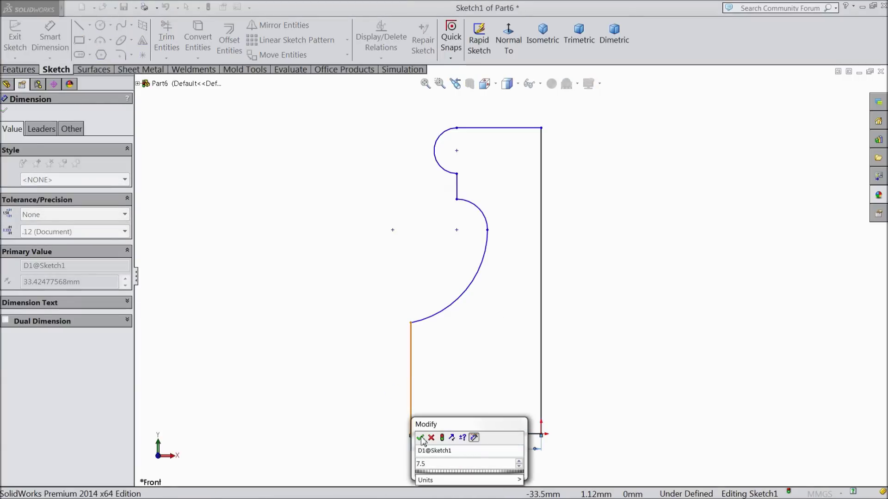
{"action": "left_click", "coordinate": [420, 437]}
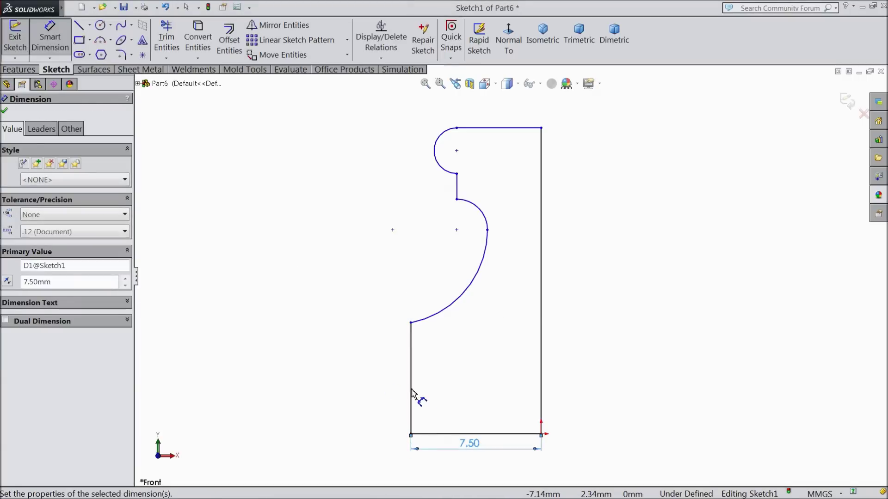
{"action": "left_click", "coordinate": [411, 392]}
{"action": "left_click", "coordinate": [374, 391]}
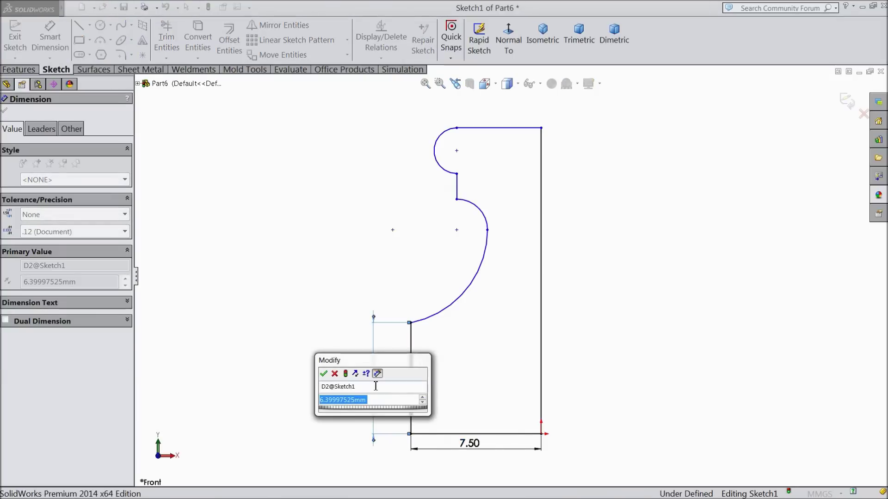
{"action": "type", "text": "8"}
{"action": "left_click", "coordinate": [326, 374]}
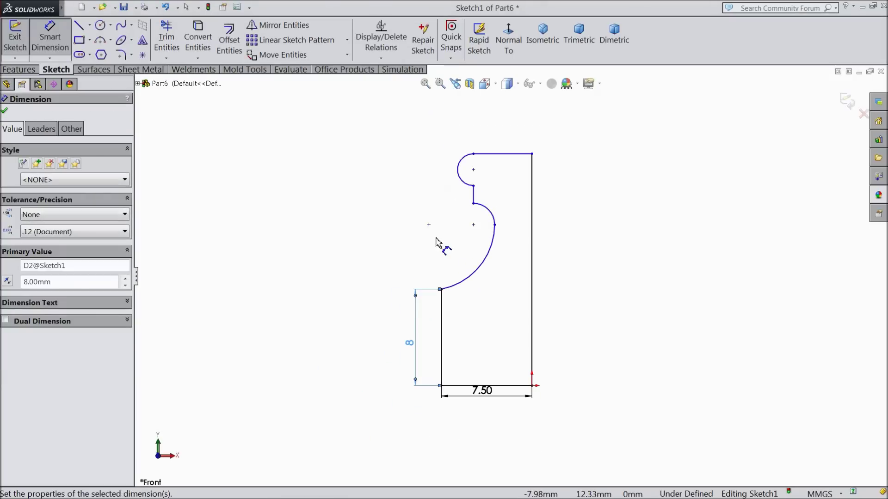
- Dimension the profile's top edge at 6 mm and the semicircle's radius at 2 mm
{"action": "left_click", "coordinate": [508, 154]}
{"action": "left_click", "coordinate": [499, 129]}
{"action": "type", "text": "6"}
{"action": "key", "text": "Return"}
{"action": "scroll", "coordinate": [528, 167], "scroll_direction": "down", "scroll_amount": 2}
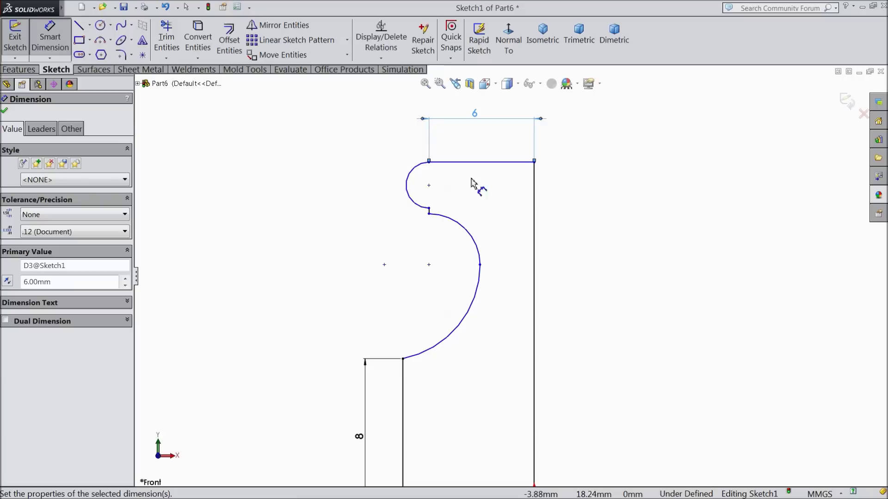
{"action": "left_click", "coordinate": [407, 190]}
{"action": "left_click", "coordinate": [390, 192]}
{"action": "type", "text": "2"}
{"action": "left_click", "coordinate": [335, 174]}
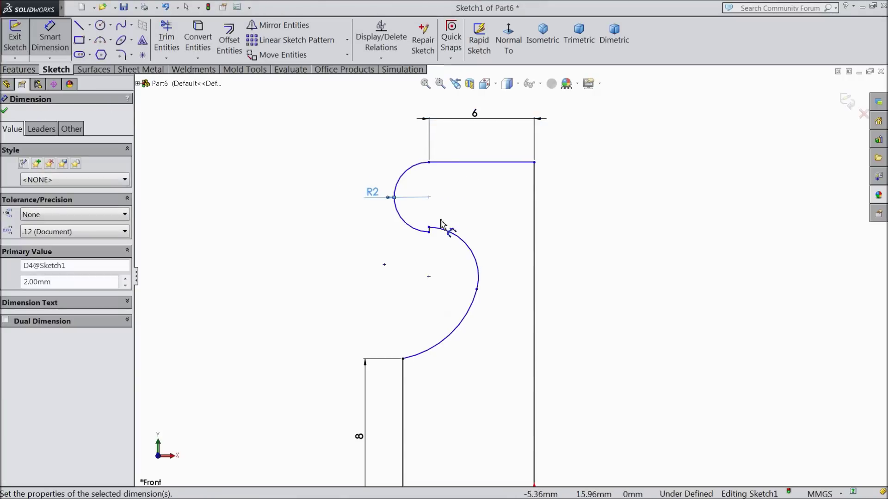
- Pull the lower end of the short vertical line below the semicircle, and dimension that line at 2 mm
{"action": "left_click", "coordinate": [6, 112]}
{"action": "scroll", "coordinate": [432, 235], "scroll_direction": "down", "scroll_amount": 2}
{"action": "left_click_drag", "start_coordinate": [425, 229], "coordinate": [424, 260]}
{"action": "left_click", "coordinate": [49, 37]}
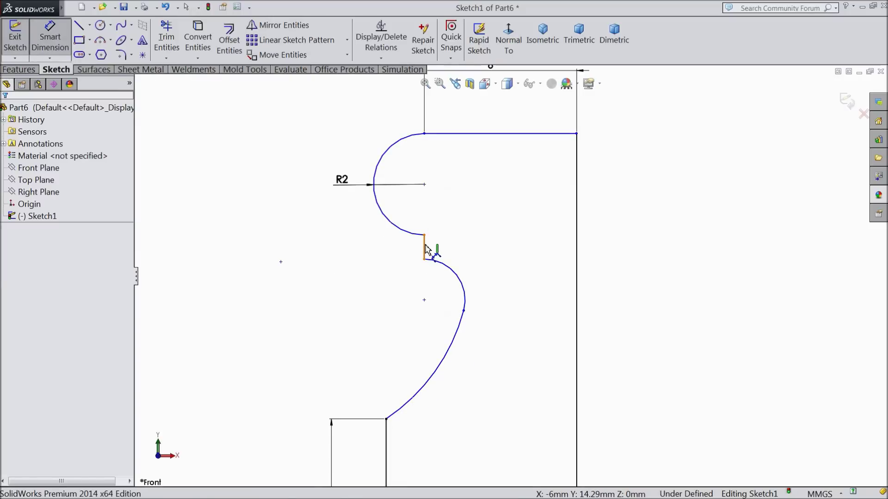
{"action": "left_click", "coordinate": [425, 248]}
{"action": "left_click", "coordinate": [368, 250]}
{"action": "type", "text": "2"}
{"action": "left_click", "coordinate": [318, 238]}
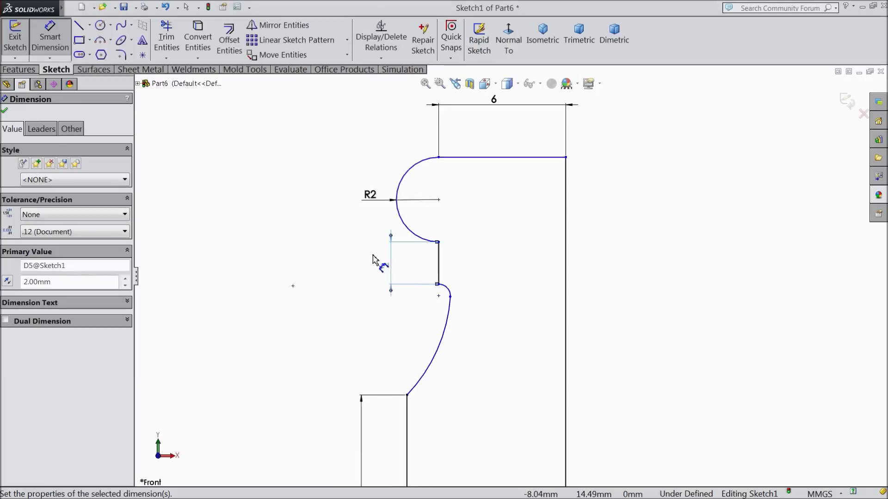
- Set the vertical distance between the top of the lower-left side and the bottom of the short vertical line to 8 mm
{"action": "left_click", "coordinate": [424, 376]}
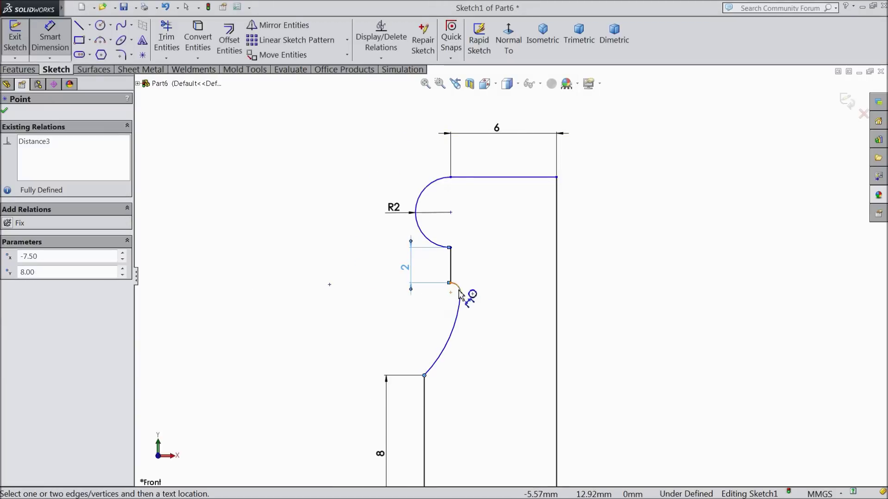
{"action": "left_click", "coordinate": [451, 283]}
{"action": "left_click", "coordinate": [368, 319]}
{"action": "type", "text": "8"}
{"action": "left_click", "coordinate": [316, 301]}
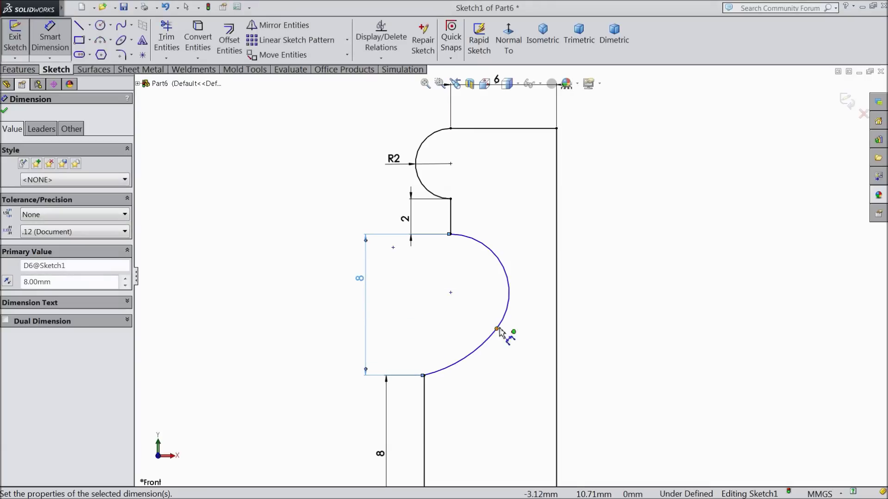
{"action": "left_click", "coordinate": [5, 111]}
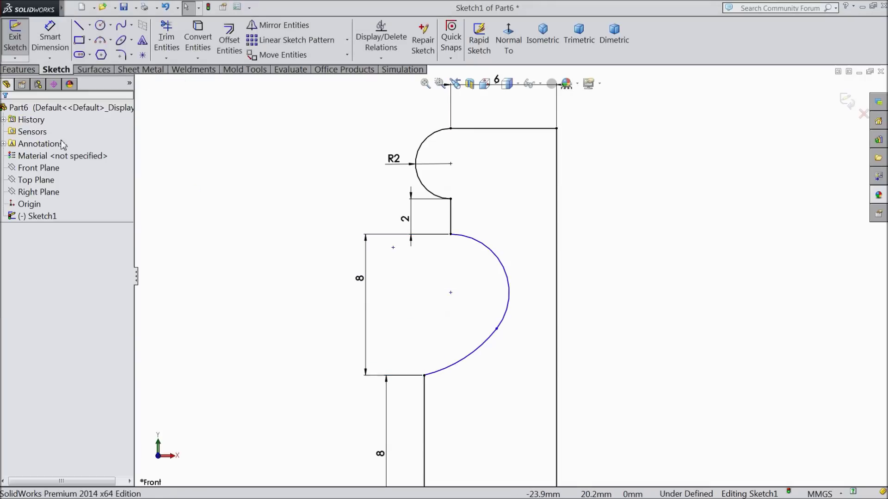
- Add a Horizontal relation between the junction of the two concave arcs and the upper arc's center
{"action": "scroll", "coordinate": [491, 315], "scroll_direction": "down", "scroll_amount": 2}
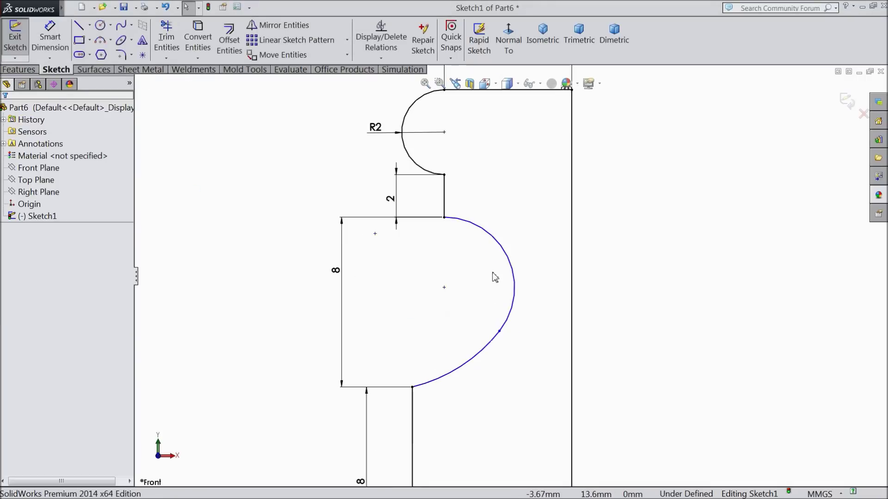
{"action": "left_click", "coordinate": [515, 259]}
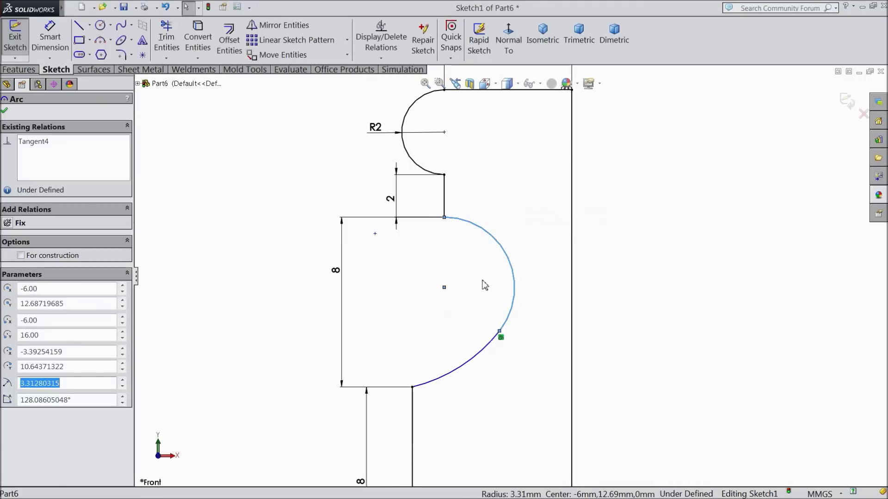
{"action": "left_click", "coordinate": [499, 332]}
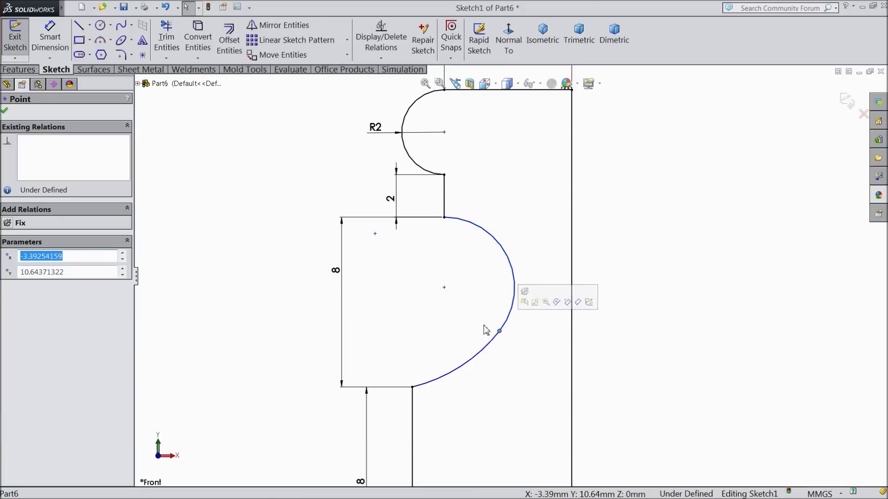
{"action": "left_click", "coordinate": [444, 288], "text": "ctrl"}
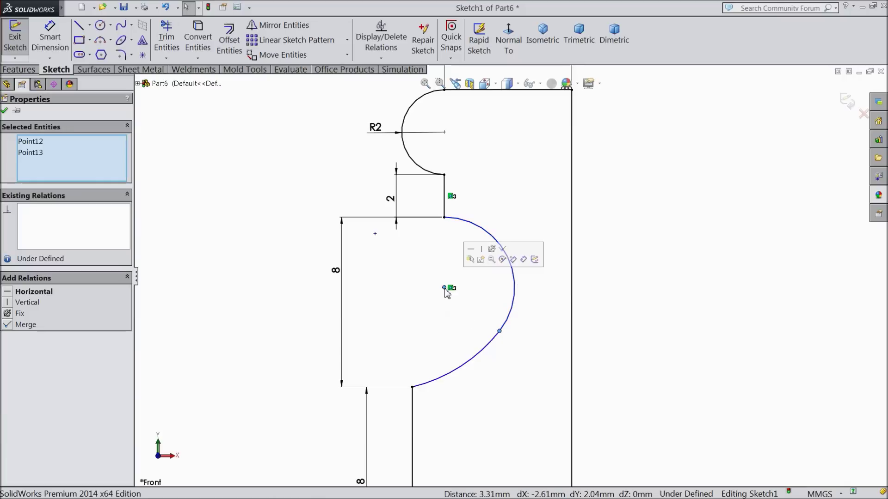
{"action": "left_click", "coordinate": [470, 252]}
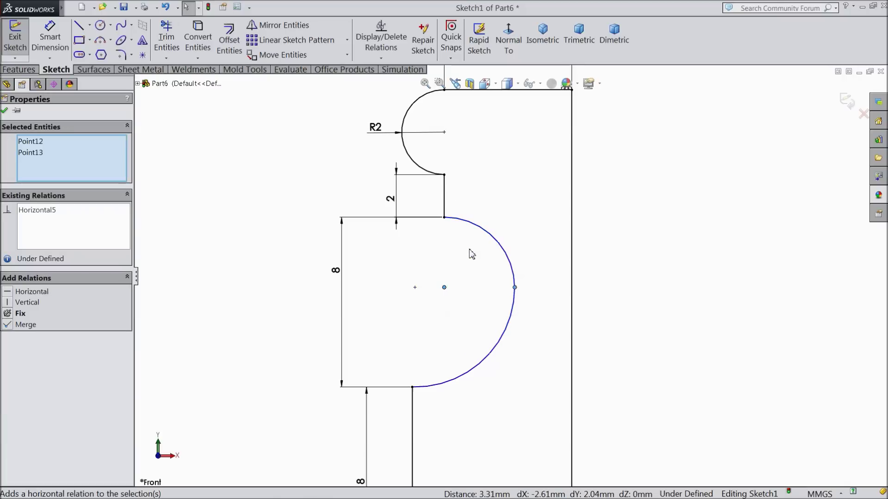
- Add a Vertical relation between the upper concave arc's top endpoint and its center
{"action": "left_click", "coordinate": [444, 218]}
{"action": "left_click", "coordinate": [444, 289], "text": "ctrl"}
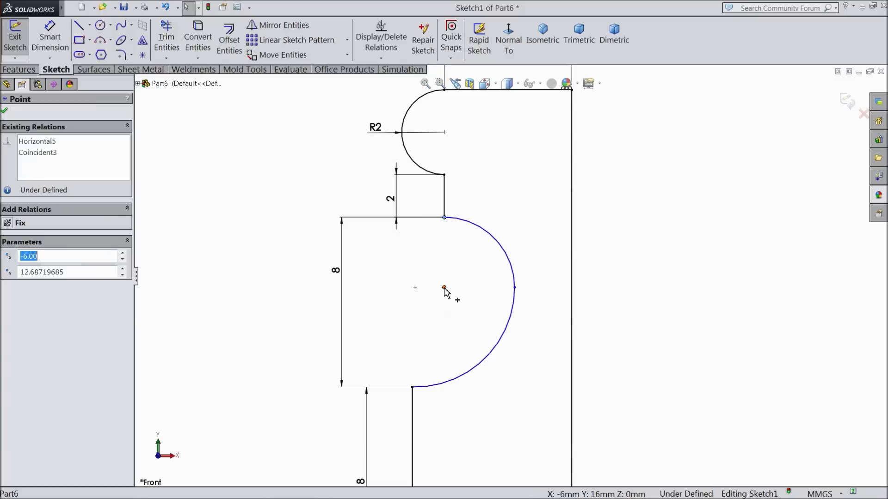
{"action": "left_click", "coordinate": [480, 255]}
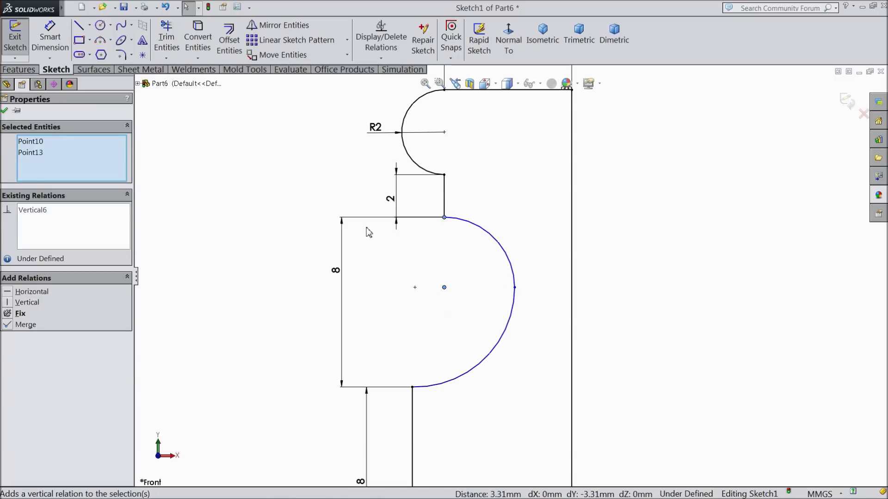
{"action": "left_click", "coordinate": [50, 37]}
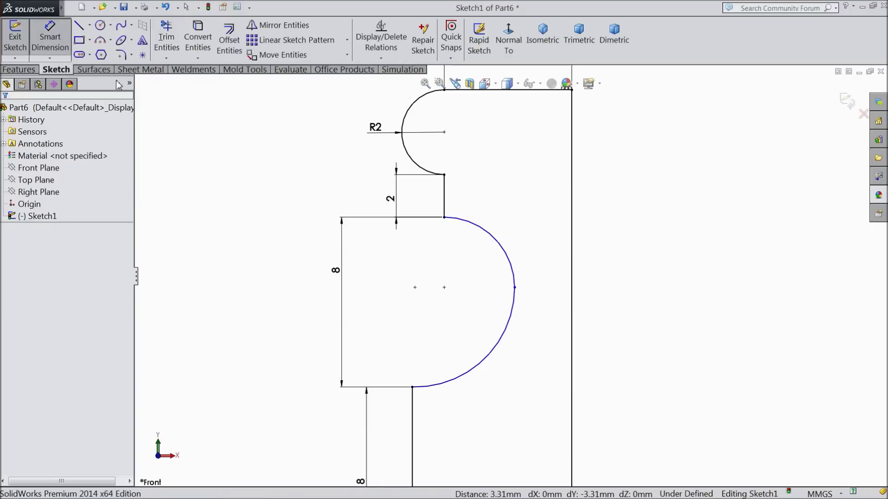
- Add a driven horizontal dimension between the short vertical line and the long vertical centre side
{"action": "left_click", "coordinate": [444, 203]}
{"action": "left_click", "coordinate": [572, 209]}
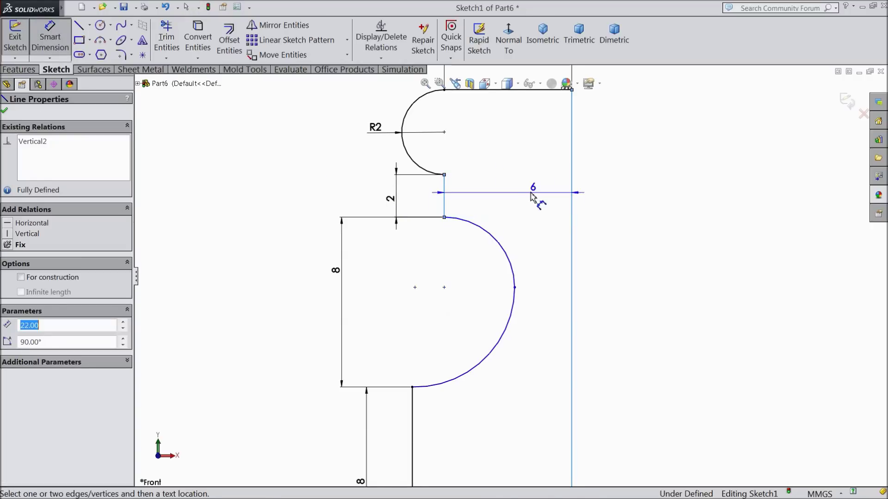
{"action": "left_click", "coordinate": [525, 188]}
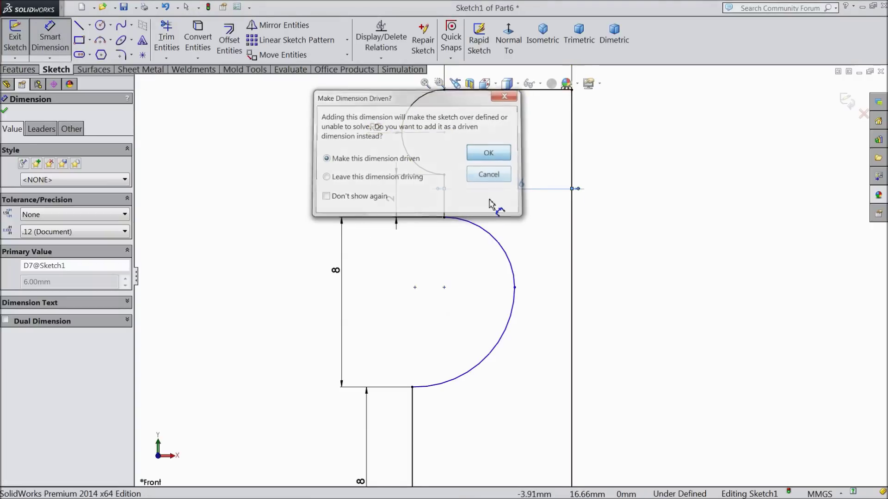
{"action": "key", "text": "Return"}
- Dimension the upper concave arc with a 2 mm radius
{"action": "left_click", "coordinate": [494, 240]}
{"action": "left_click", "coordinate": [513, 232]}
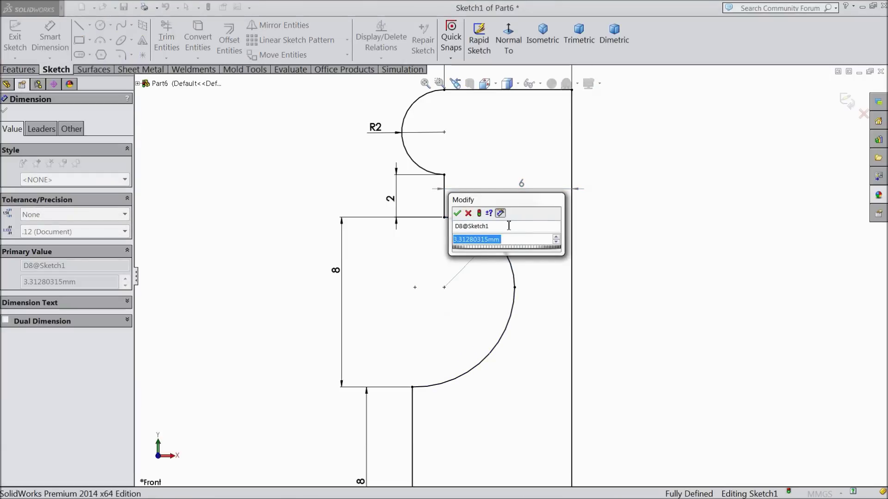
{"action": "type", "text": "2"}
{"action": "left_click", "coordinate": [458, 214]}
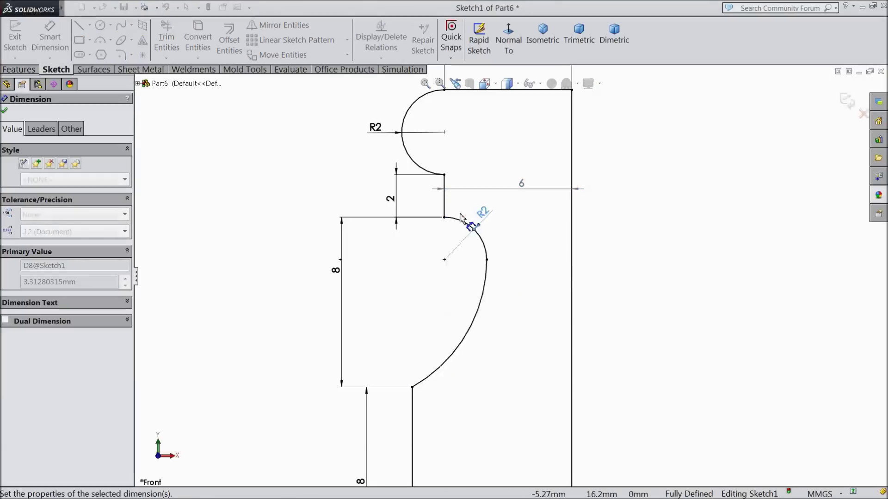
{"action": "key", "text": "f"}
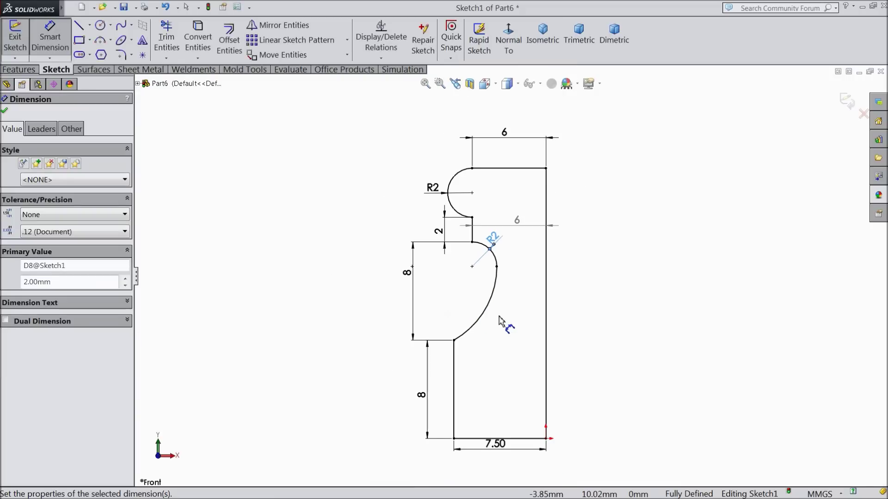
- Add a driven radius dimension to the lower concave arc
{"action": "left_click", "coordinate": [483, 306]}
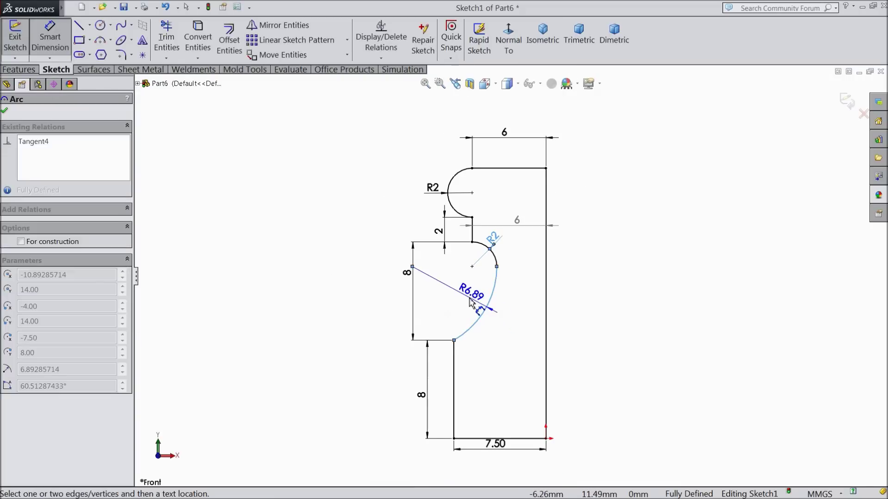
{"action": "left_click", "coordinate": [470, 303]}
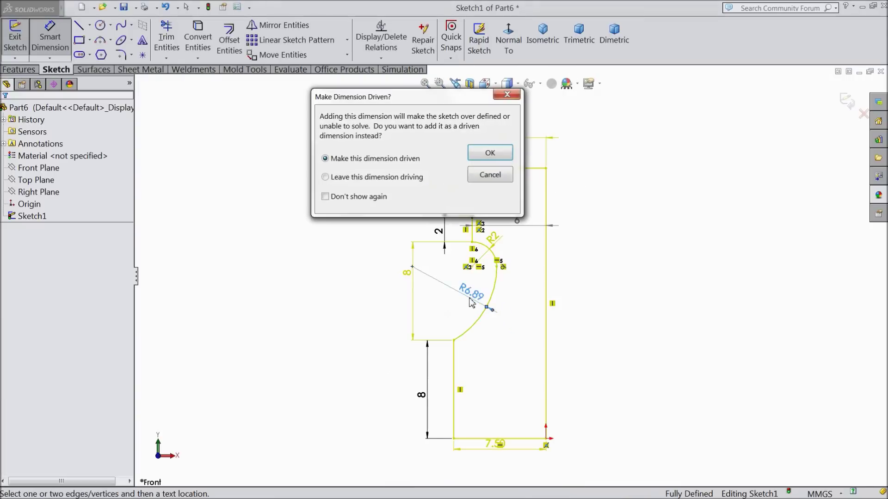
{"action": "left_click", "coordinate": [489, 154]}
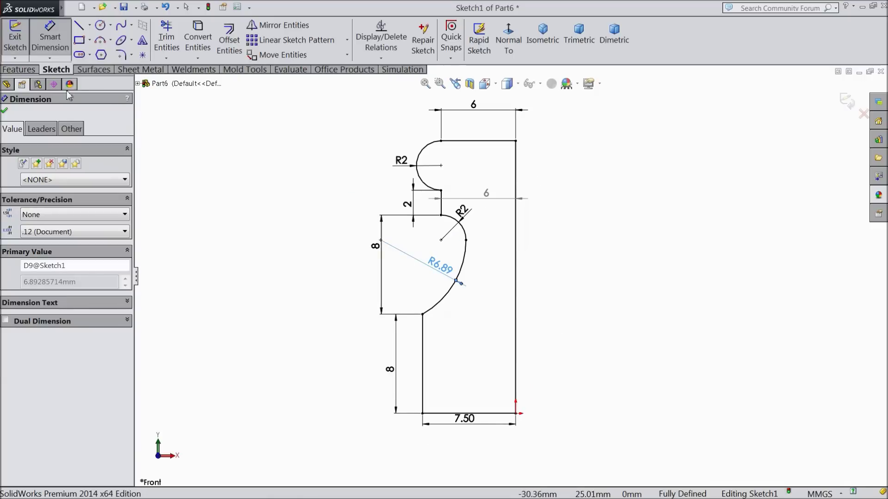
- Revolve the closed profile 360 degrees about its long vertical side
{"action": "left_click", "coordinate": [23, 69]}
{"action": "left_click", "coordinate": [55, 45]}
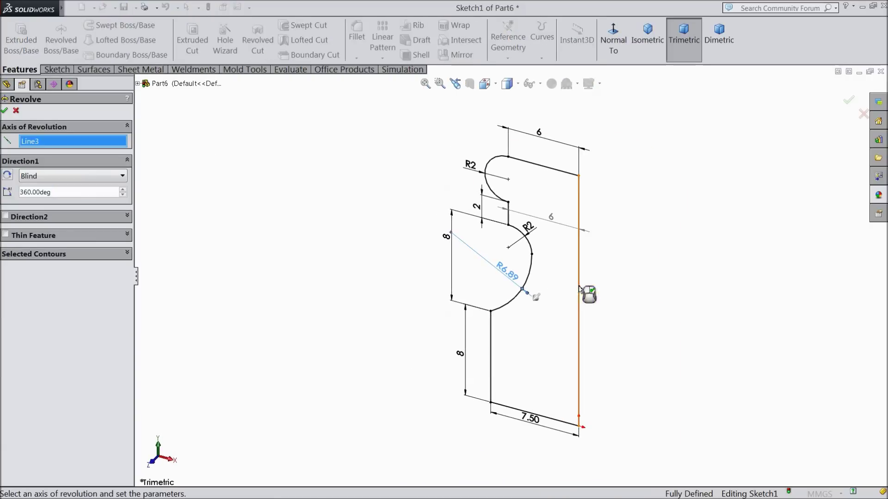
{"action": "left_click", "coordinate": [579, 290]}
{"action": "left_click", "coordinate": [5, 111]}
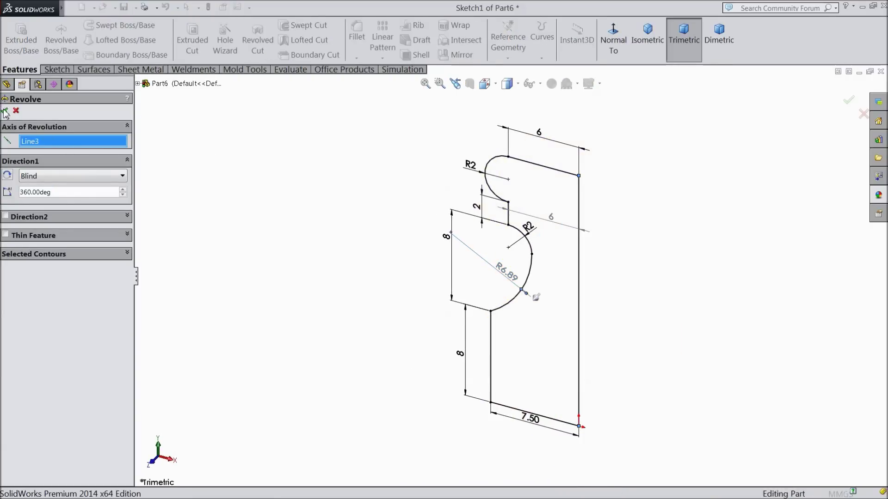
{"action": "left_click", "coordinate": [76, 111]}
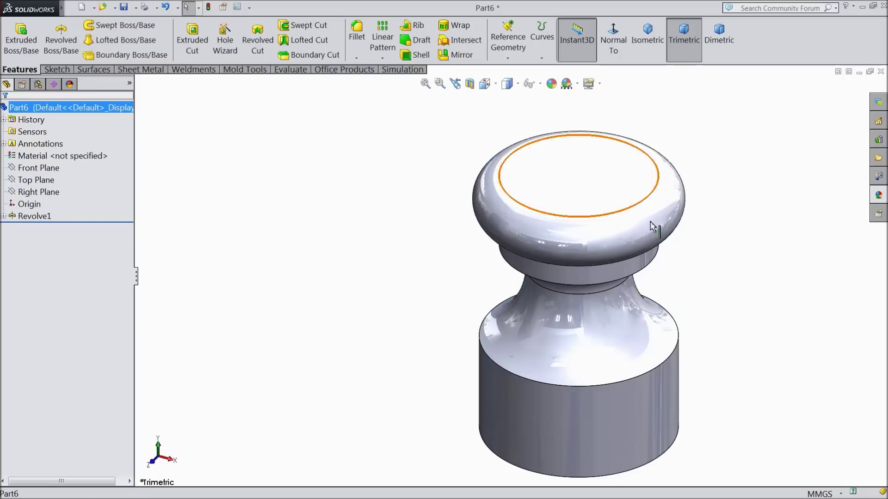
- Apply the satin finish stainless steel appearance to the revolved part
{"action": "left_click", "coordinate": [878, 194]}
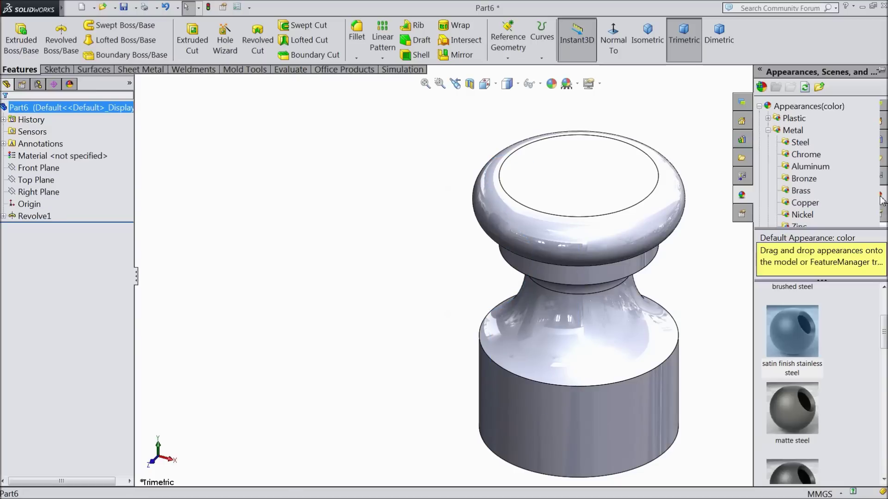
{"action": "left_click", "coordinate": [798, 340]}
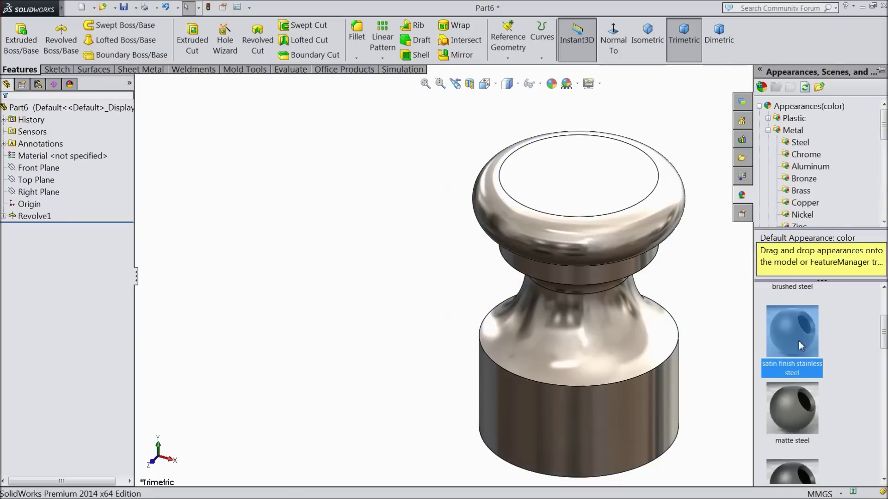
{"action": "scroll", "coordinate": [699, 296], "scroll_direction": "up", "scroll_amount": 3}
{"action": "scroll", "coordinate": [705, 291], "scroll_direction": "down", "scroll_amount": 3}
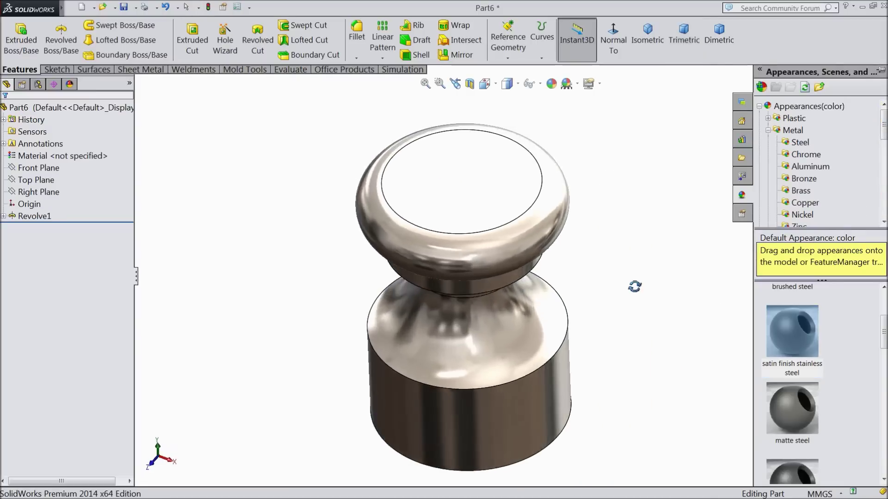
- Start a sketch on the flat top face and draw a circle about 6.6 mm in diameter centred on the origin
{"action": "left_click", "coordinate": [481, 208]}
{"action": "left_click", "coordinate": [516, 176]}
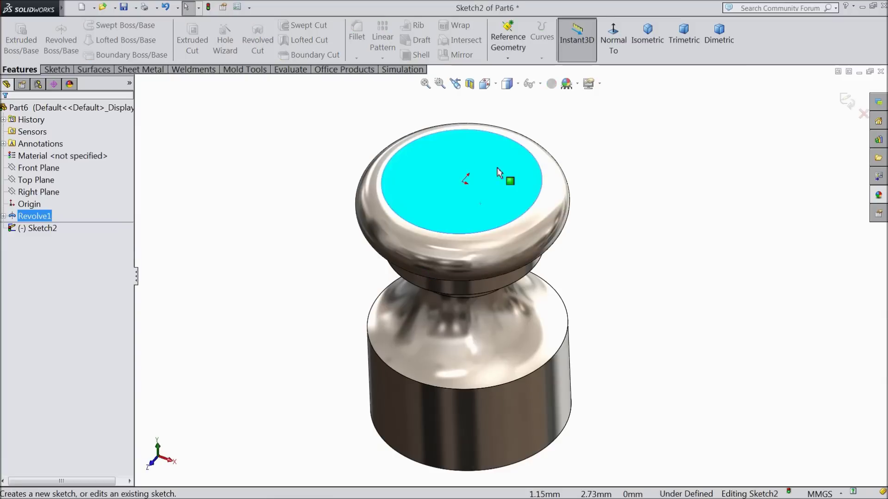
{"action": "left_click", "coordinate": [65, 72]}
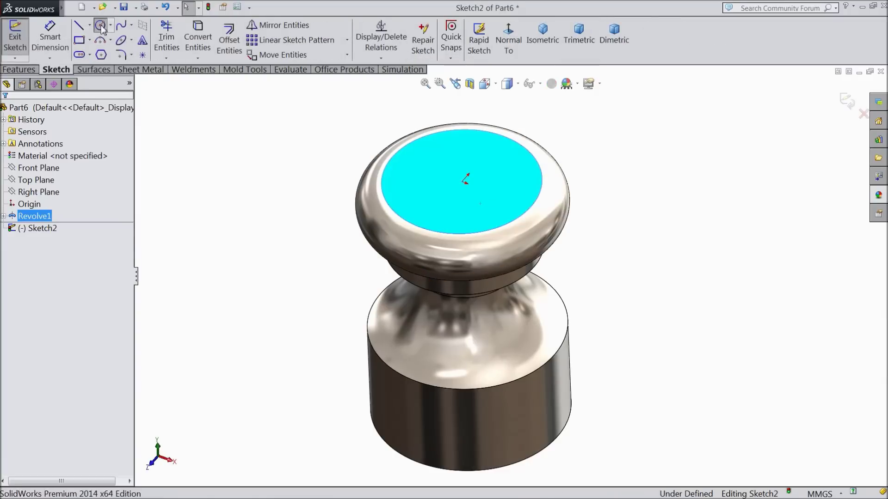
{"action": "left_click", "coordinate": [100, 26]}
{"action": "left_click", "coordinate": [461, 181]}
{"action": "left_click", "coordinate": [425, 168]}
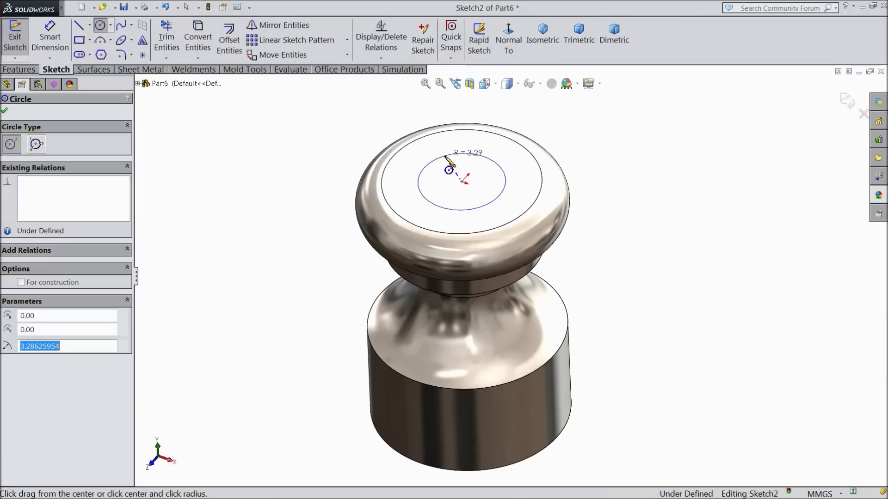
- Dimension the top face circle's diameter at 4 mm
{"action": "scroll", "coordinate": [485, 139], "scroll_direction": "down", "scroll_amount": 4}
{"action": "key", "text": "d"}
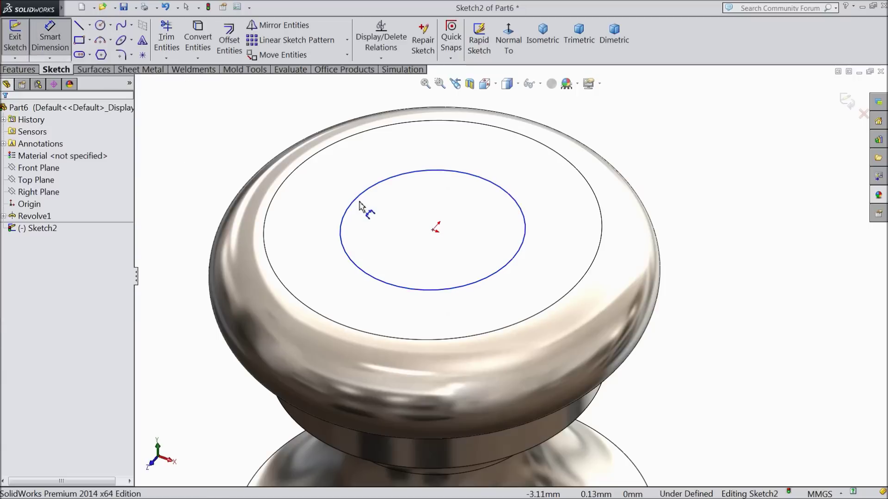
{"action": "left_click", "coordinate": [351, 200]}
{"action": "left_click", "coordinate": [337, 189]}
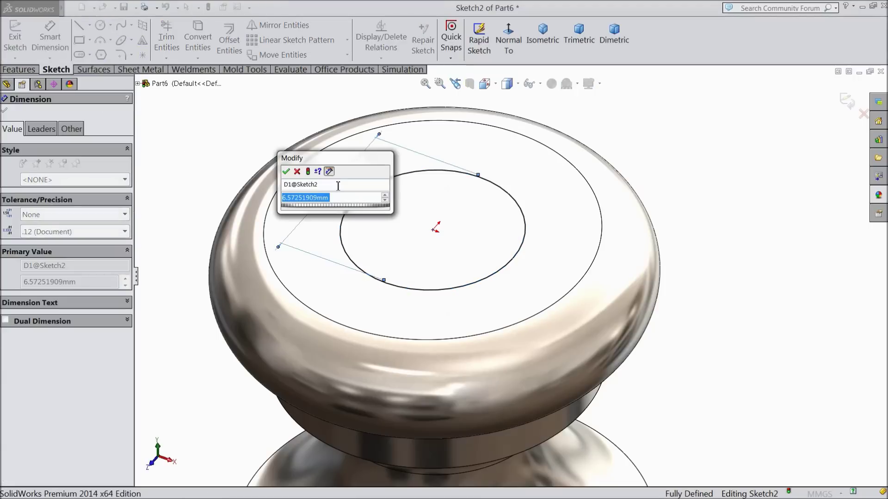
{"action": "type", "text": "4"}
{"action": "left_click", "coordinate": [285, 172]}
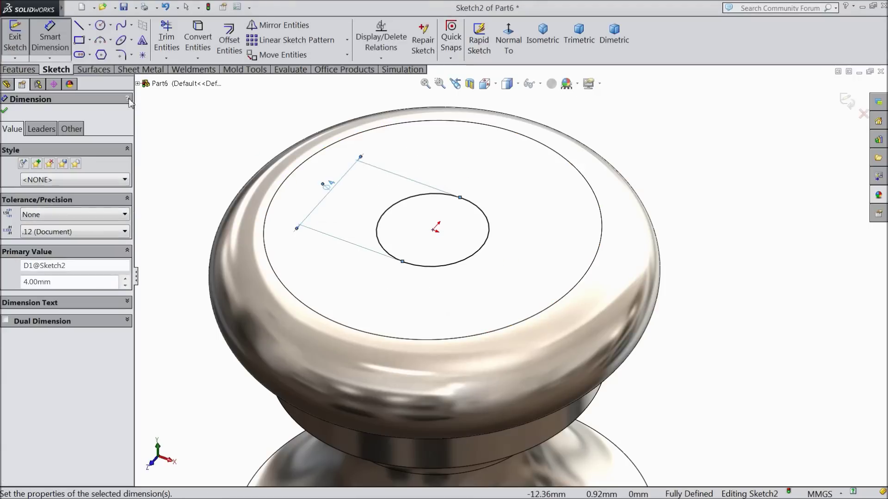
- Cut the 4 mm circle through the whole part with an Extruded Cut set to Through All
{"action": "left_click", "coordinate": [19, 69]}
{"action": "left_click", "coordinate": [192, 40]}
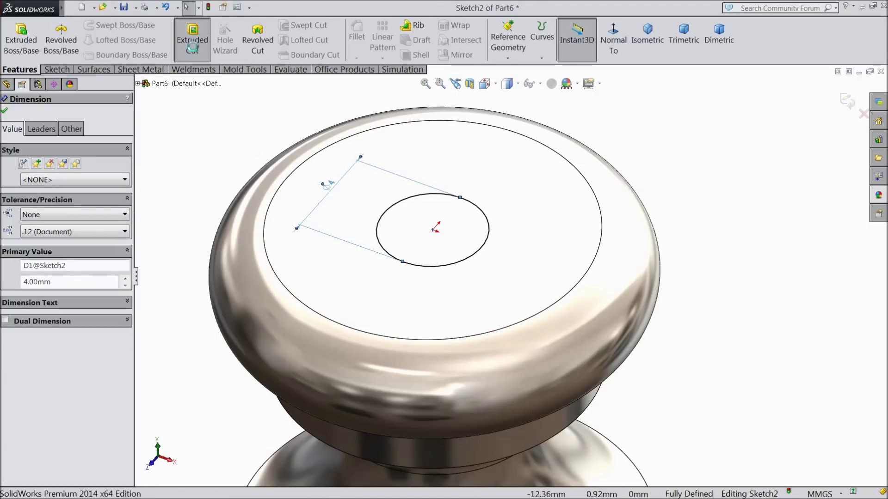
{"action": "left_click", "coordinate": [57, 179]}
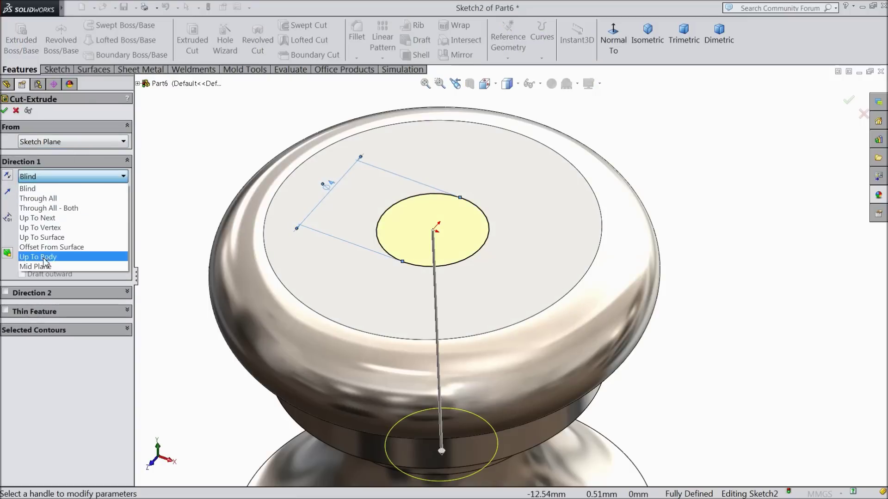
{"action": "left_click", "coordinate": [38, 198]}
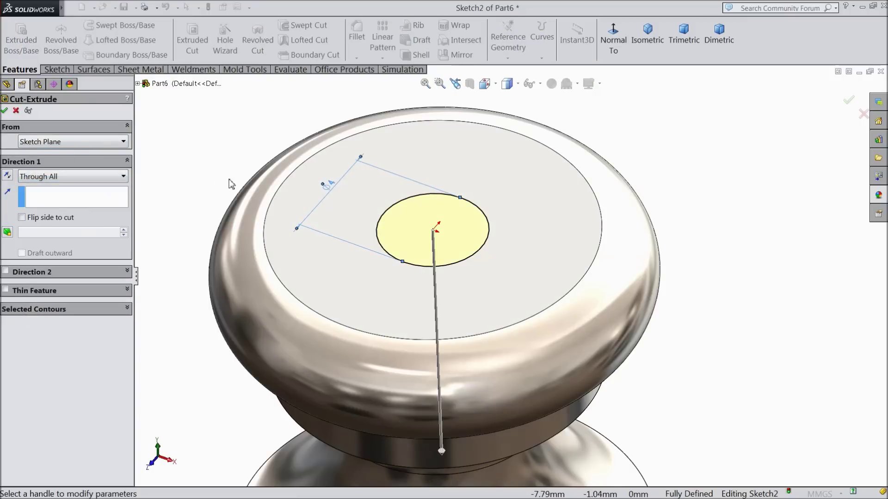
{"action": "key", "text": "f"}
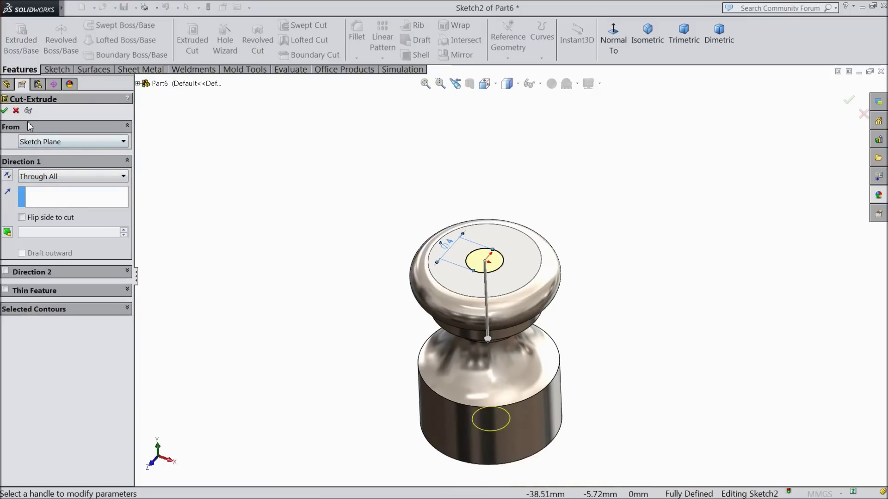
{"action": "left_click", "coordinate": [5, 113]}
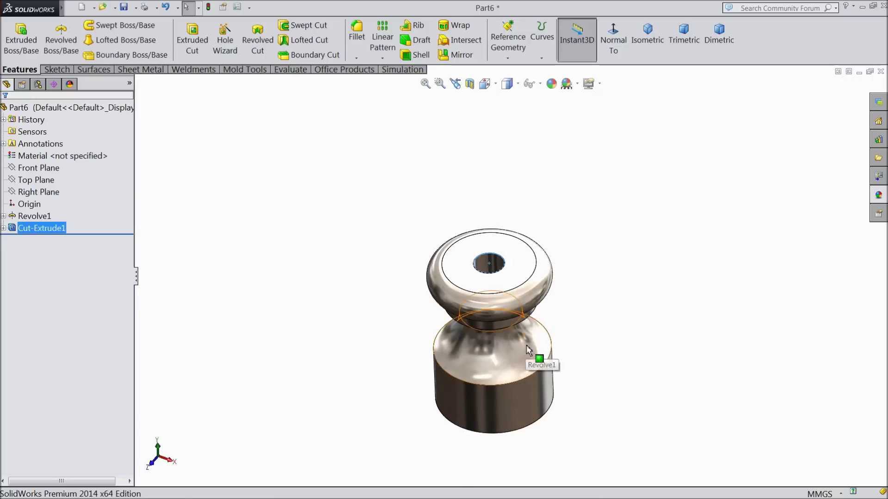
- Start a sketch on the flat bottom face and draw a circle about 10 mm in diameter, concentric with the hole
{"action": "scroll", "coordinate": [525, 345], "scroll_direction": "down", "scroll_amount": 2}
{"action": "middle_click_drag", "start_coordinate": [542, 344], "coordinate": [559, 115]}
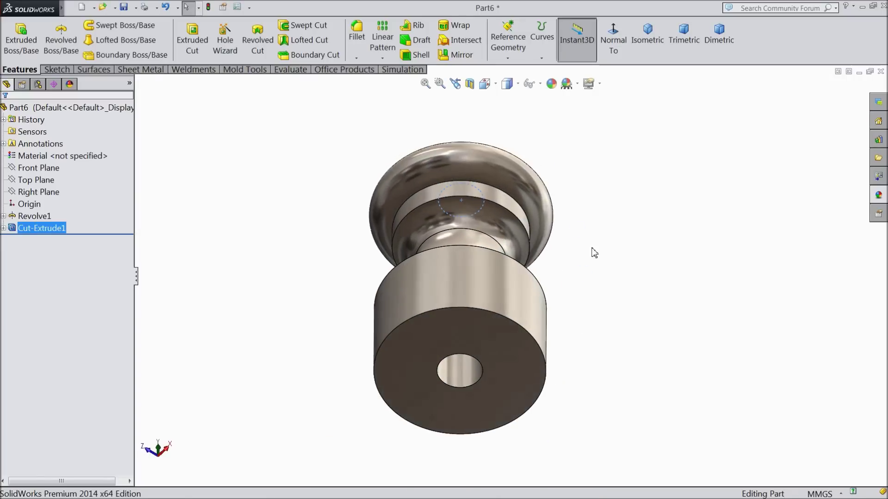
{"action": "middle_click_drag", "start_coordinate": [592, 280], "coordinate": [554, 183]}
{"action": "scroll", "coordinate": [481, 274], "scroll_direction": "down", "scroll_amount": 2}
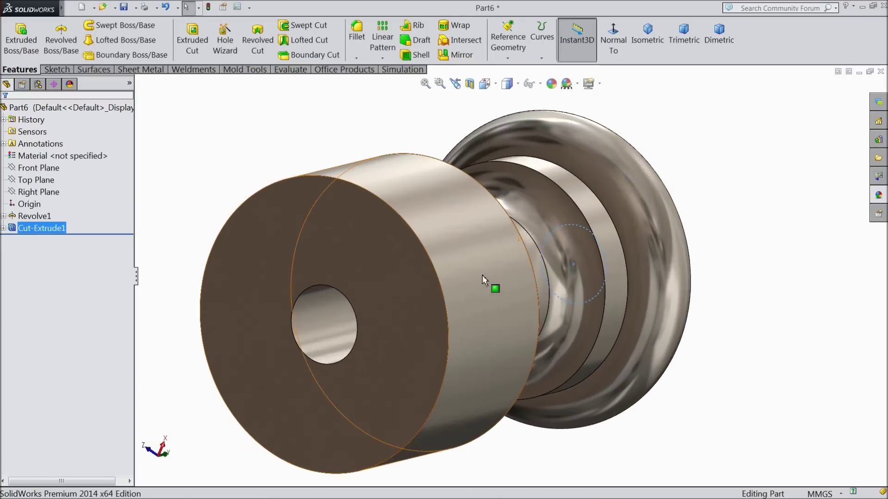
{"action": "left_click", "coordinate": [391, 295]}
{"action": "left_click", "coordinate": [427, 266]}
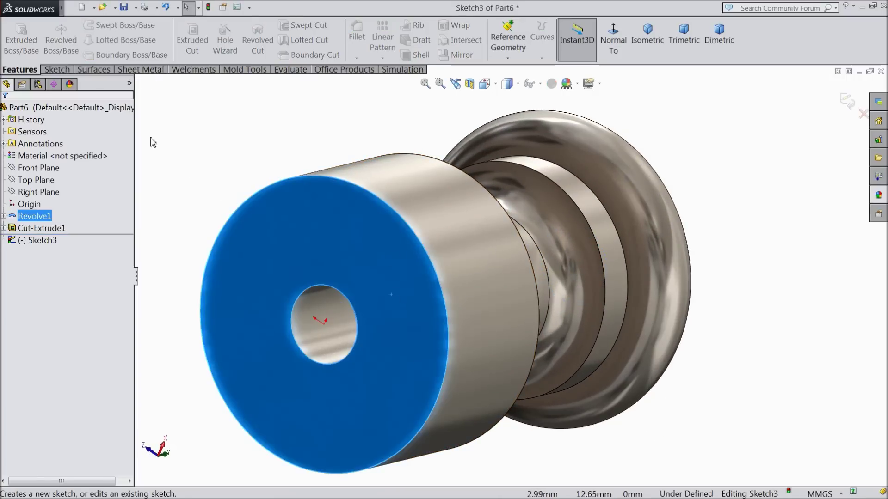
{"action": "left_click", "coordinate": [57, 70]}
{"action": "left_click", "coordinate": [100, 26]}
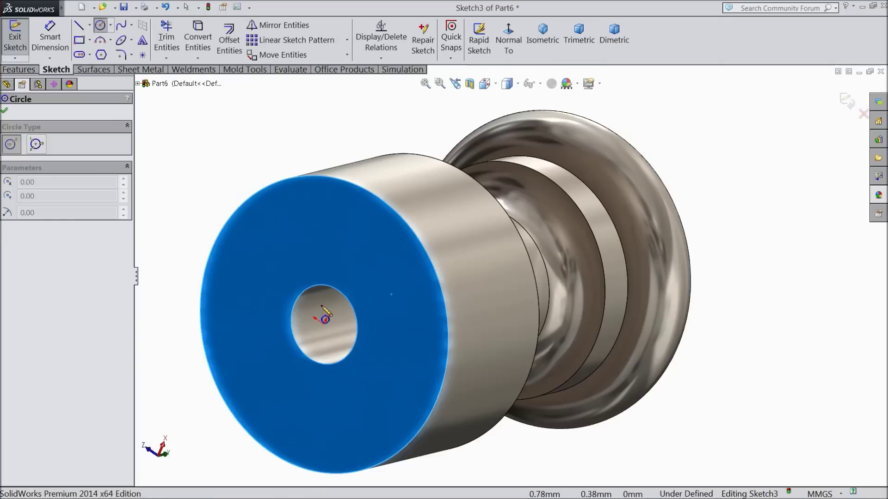
{"action": "left_click", "coordinate": [324, 324]}
{"action": "left_click", "coordinate": [278, 242]}
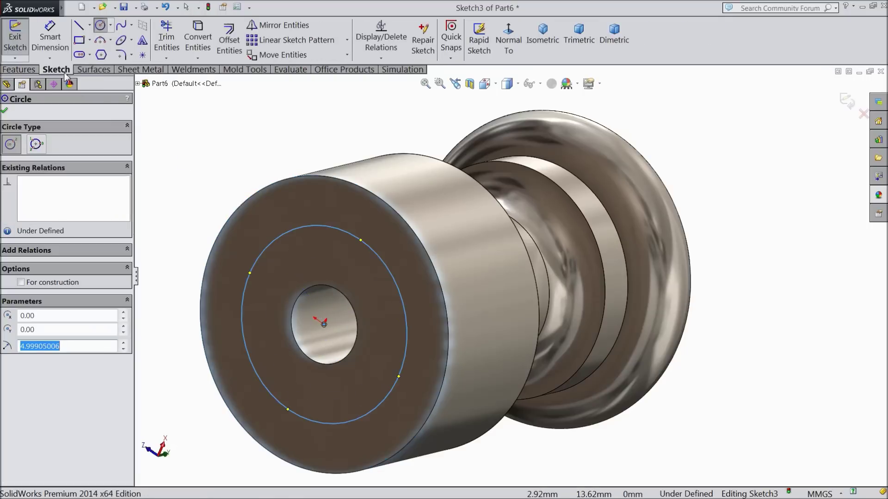
- Dimension the bottom face circle's diameter at 10 mm
{"action": "left_click", "coordinate": [51, 56]}
{"action": "left_click", "coordinate": [404, 315]}
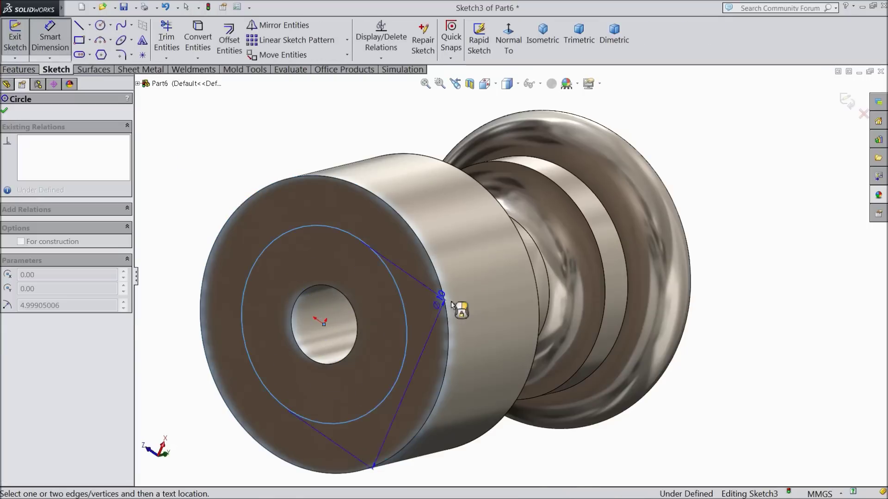
{"action": "left_click", "coordinate": [471, 296]}
{"action": "type", "text": "10"}
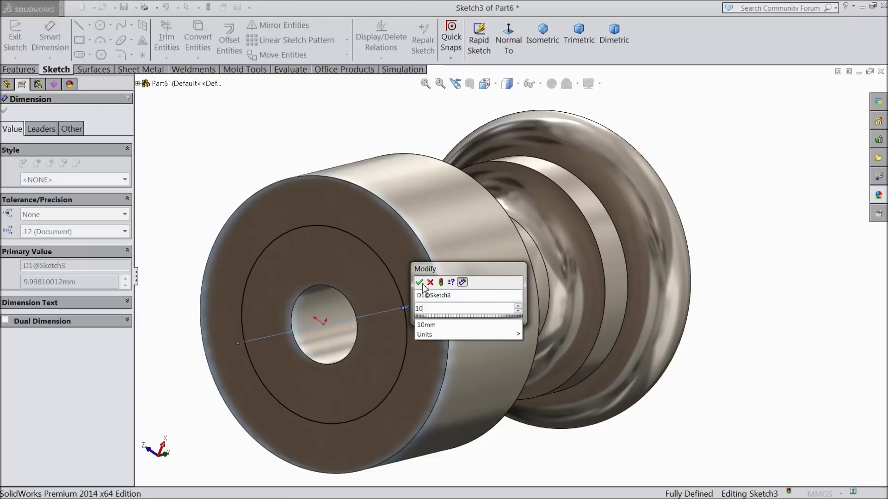
{"action": "key", "text": "Return"}
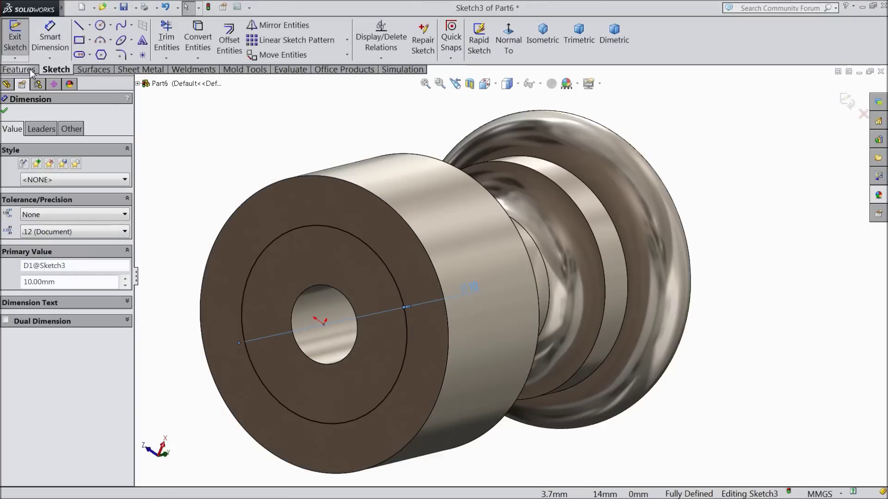
- Cut the 10 mm circle into the base with a Blind Extruded Cut 8 mm deep
{"action": "left_click", "coordinate": [29, 69]}
{"action": "left_click", "coordinate": [192, 39]}
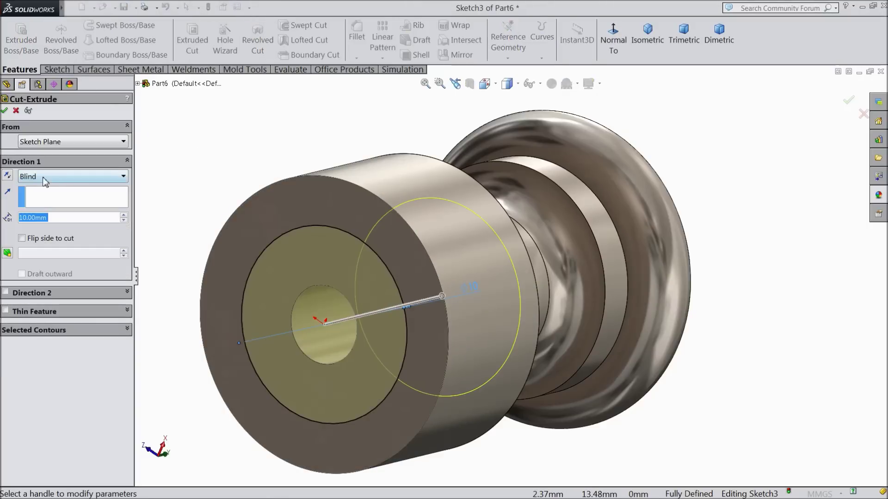
{"action": "type", "text": "8"}
{"action": "key", "text": "Return"}
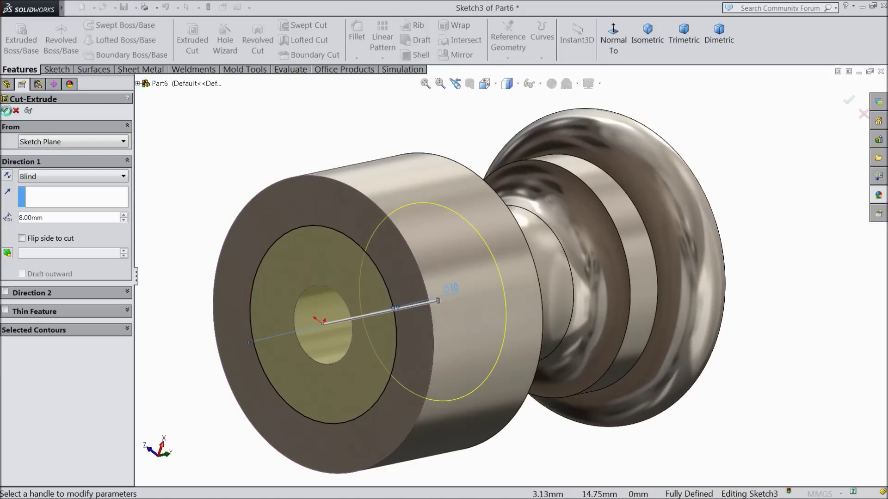
{"action": "left_click", "coordinate": [6, 111]}
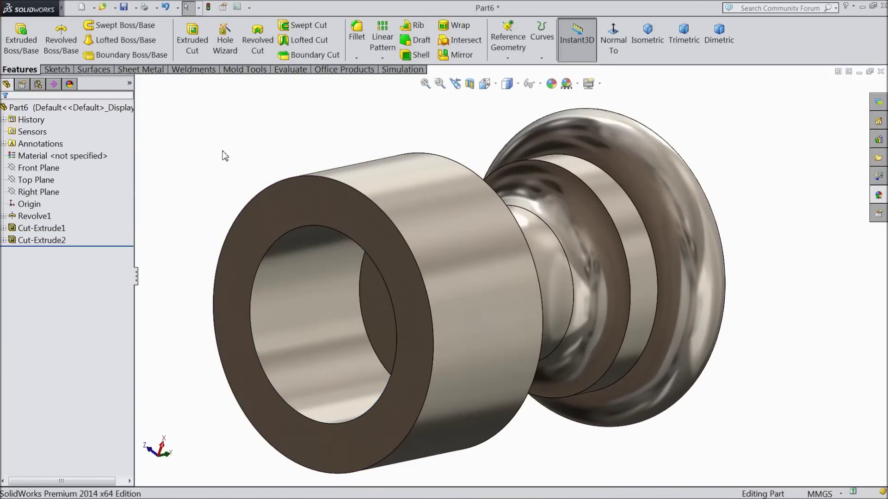
- Set the finished part to an isometric view and save it as "4.Screw Base" in the Press Clamp folder
{"action": "scroll", "coordinate": [231, 154], "scroll_direction": "up", "scroll_amount": 3}
{"action": "middle_click_drag", "start_coordinate": [242, 153], "coordinate": [234, 210]}
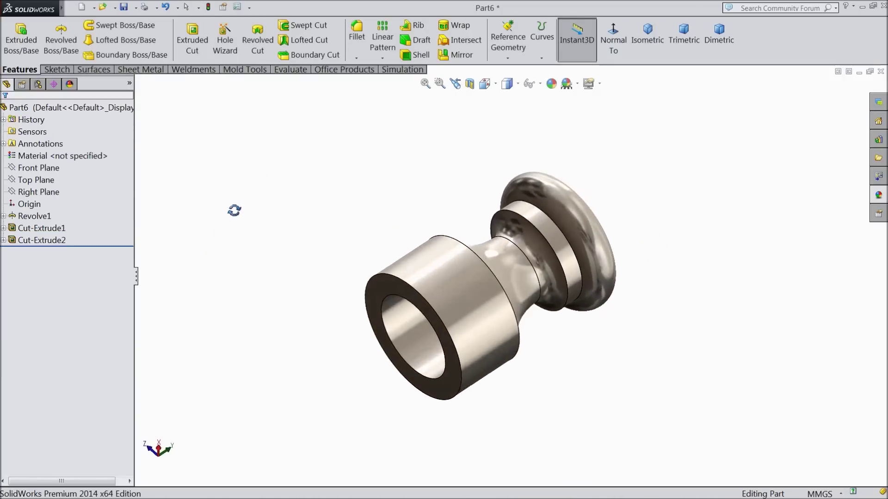
{"action": "middle_click_drag", "start_coordinate": [301, 149], "coordinate": [241, 120]}
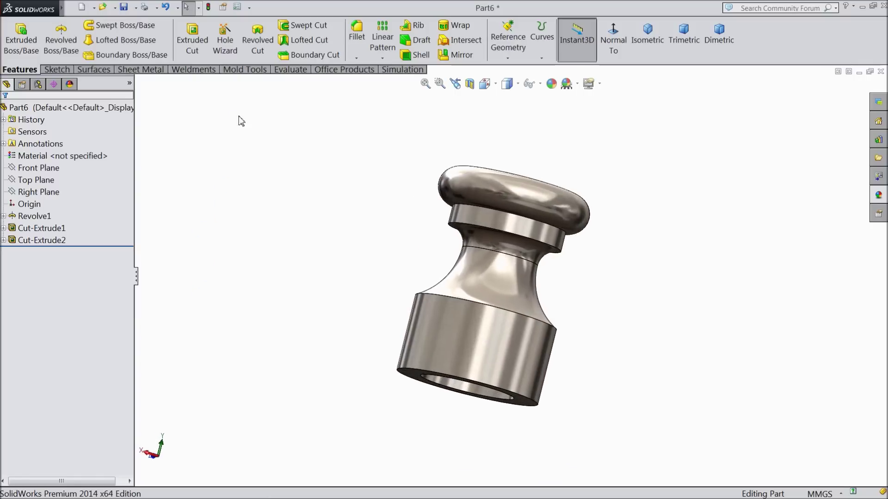
{"action": "left_click", "coordinate": [609, 48]}
{"action": "left_click", "coordinate": [650, 47]}
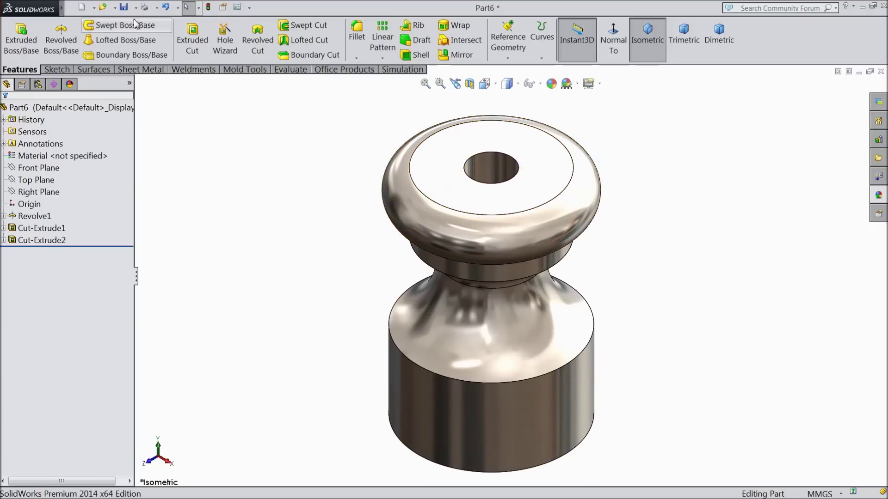
{"action": "left_click", "coordinate": [124, 7]}
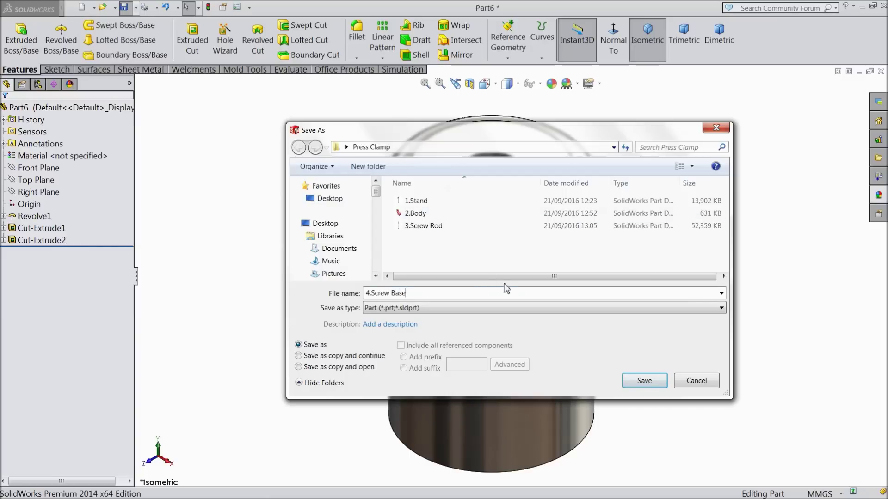
{"action": "left_click", "coordinate": [640, 381]}
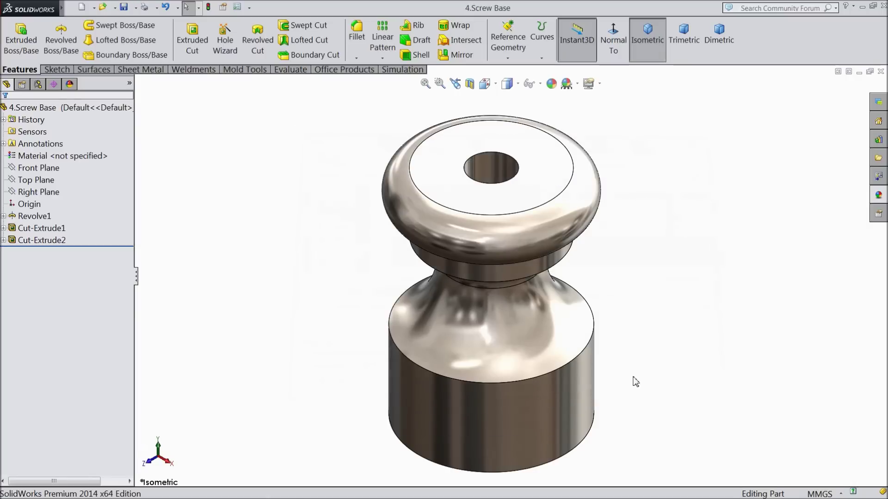
{"action": "middle_click_drag", "start_coordinate": [628, 377], "coordinate": [618, 357]}
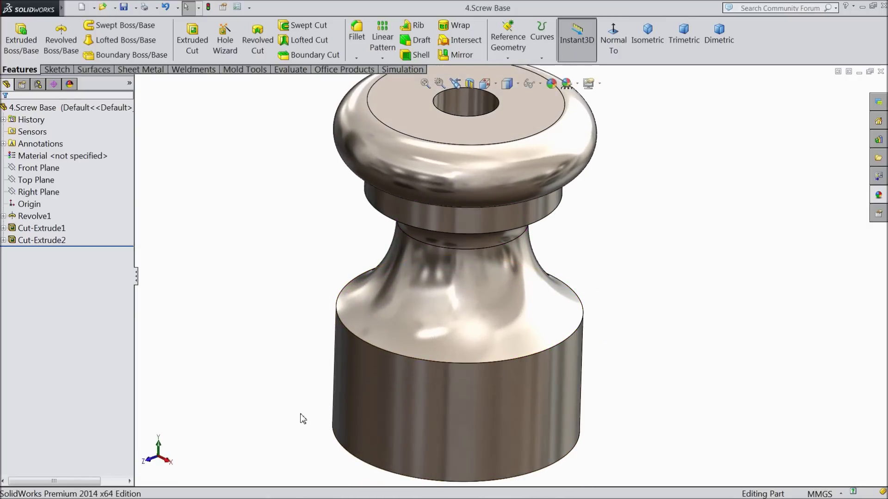
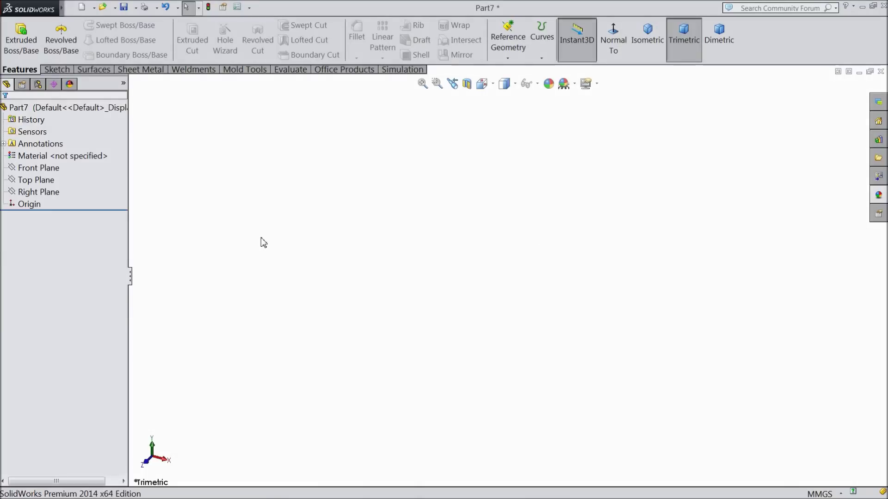
- In the new part, start a sketch on the Front Plane and draw a horizontal line about 128 mm long rightward from the origin
{"action": "left_click", "coordinate": [41, 170]}
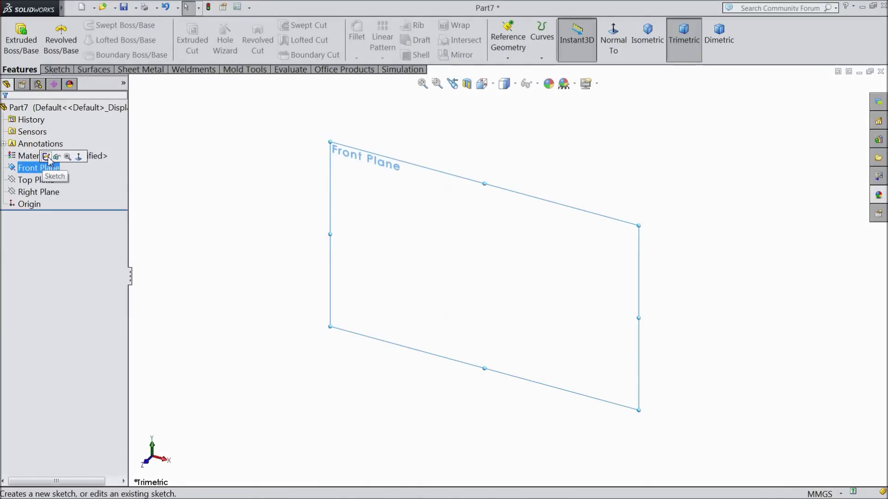
{"action": "left_click", "coordinate": [46, 158]}
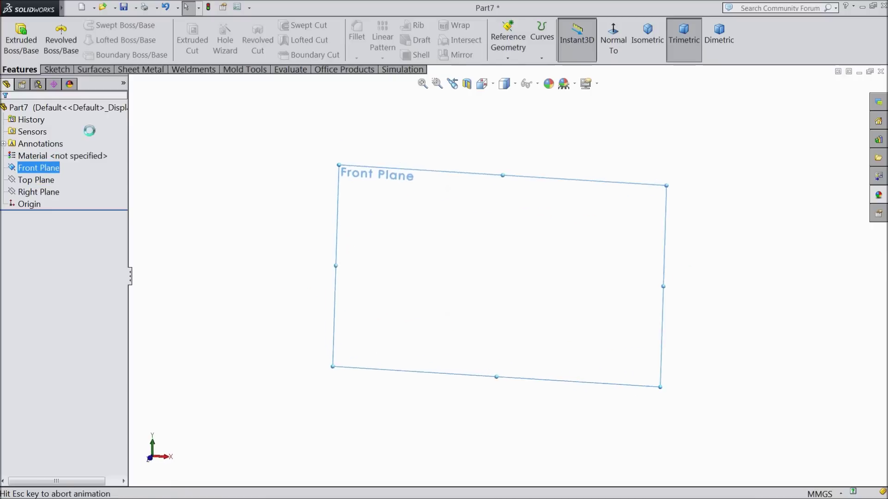
{"action": "left_click", "coordinate": [57, 69]}
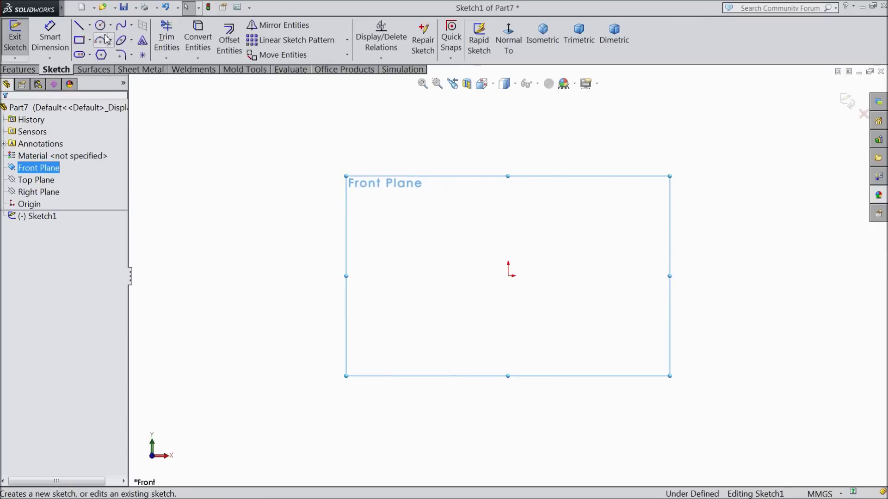
{"action": "left_click", "coordinate": [78, 29]}
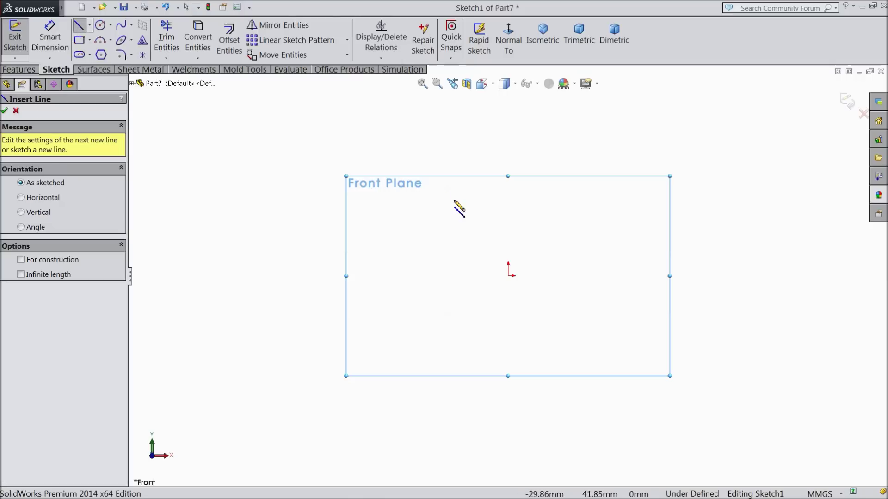
{"action": "left_click", "coordinate": [509, 276]}
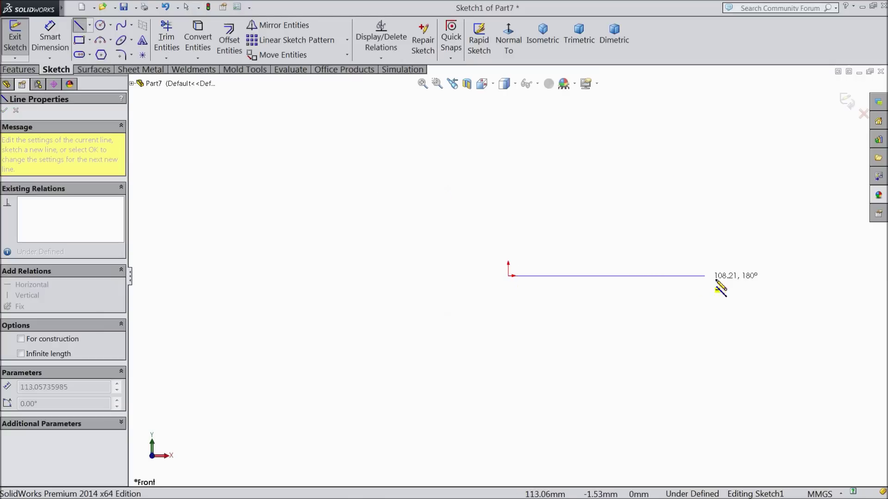
{"action": "left_click", "coordinate": [741, 276]}
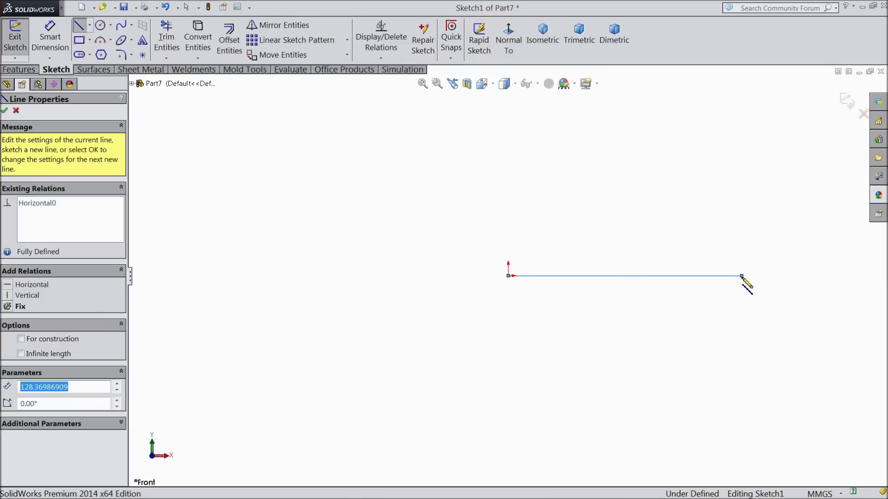
- Add a quarter arc curving up from the line's right end and a tangent horizontal line about 120 mm long back above the origin
{"action": "scroll", "coordinate": [742, 276], "scroll_direction": "down", "scroll_amount": 4}
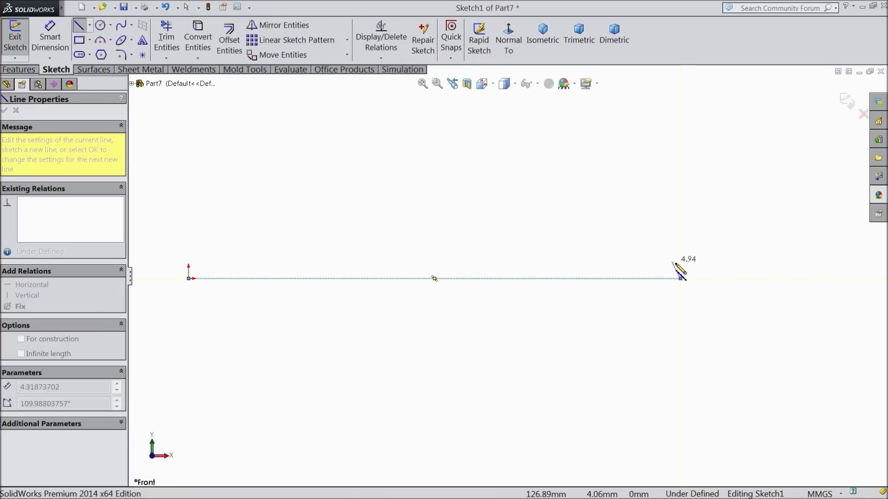
{"action": "key", "text": "a"}
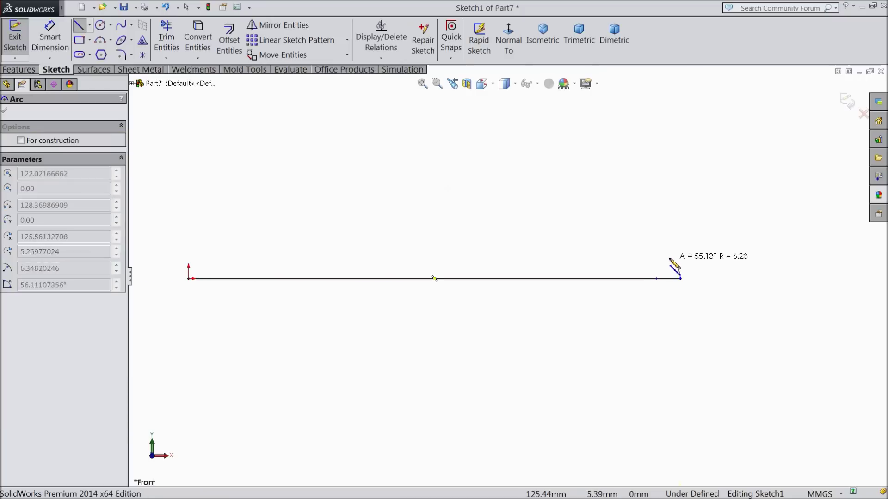
{"action": "left_click", "coordinate": [648, 246]}
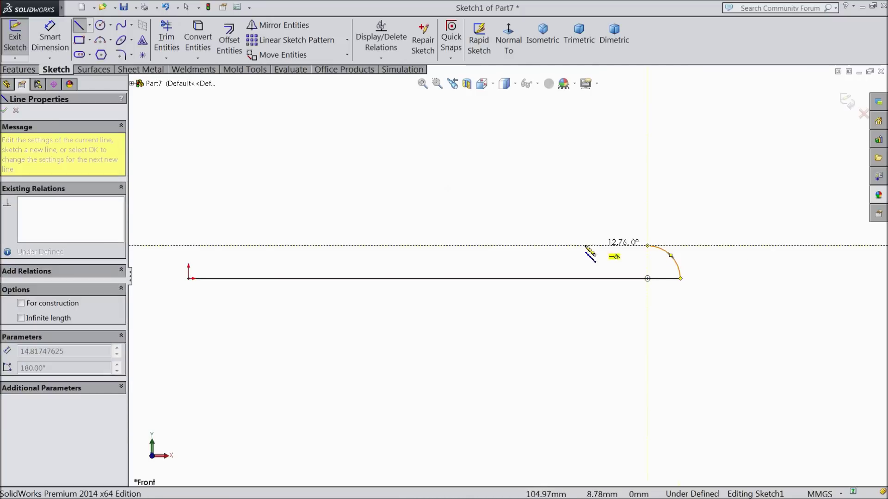
{"action": "left_click", "coordinate": [188, 246]}
{"action": "scroll", "coordinate": [192, 252], "scroll_direction": "up", "scroll_amount": 5}
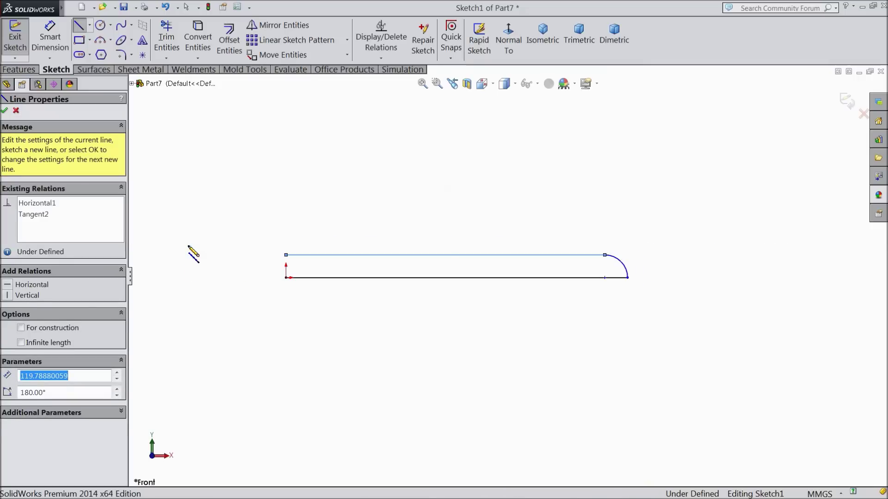
- Close the profile's left end with a tangent arc of about 10.5 mm radius and a horizontal line back to the origin
{"action": "scroll", "coordinate": [257, 258], "scroll_direction": "down", "scroll_amount": 6}
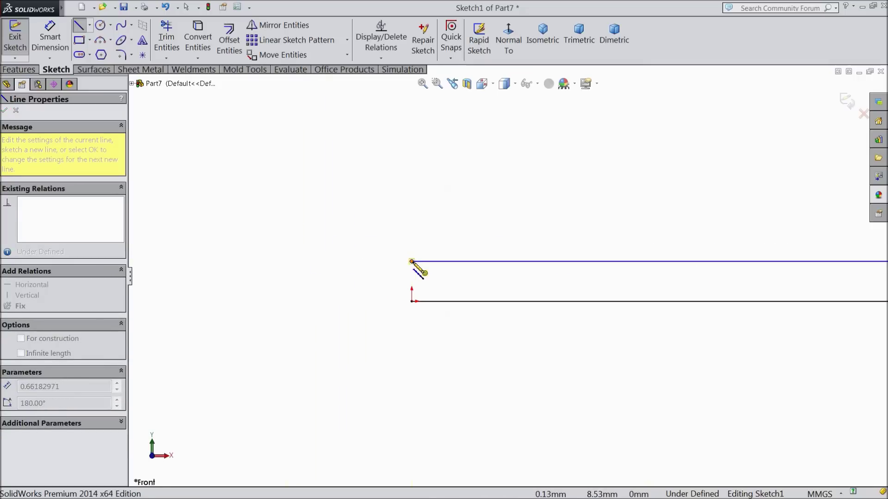
{"action": "left_click", "coordinate": [365, 302]}
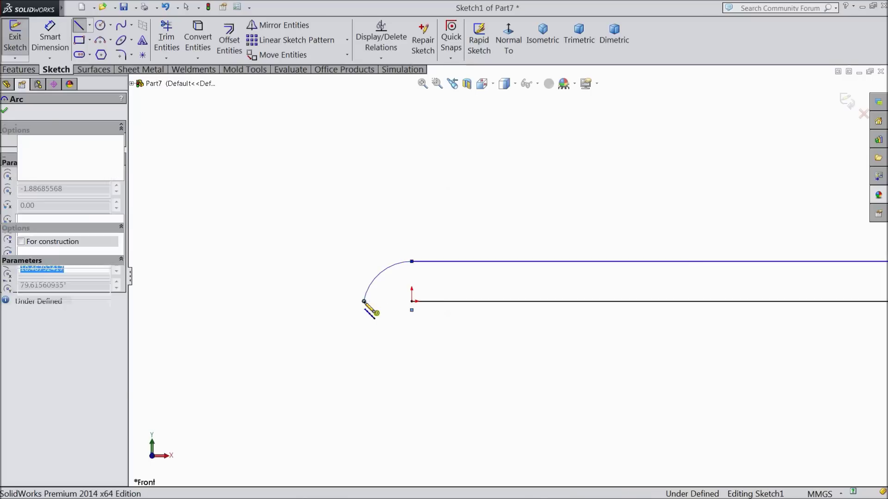
{"action": "left_click", "coordinate": [413, 302]}
{"action": "right_click", "coordinate": [349, 199]}
{"action": "left_click", "coordinate": [377, 133]}
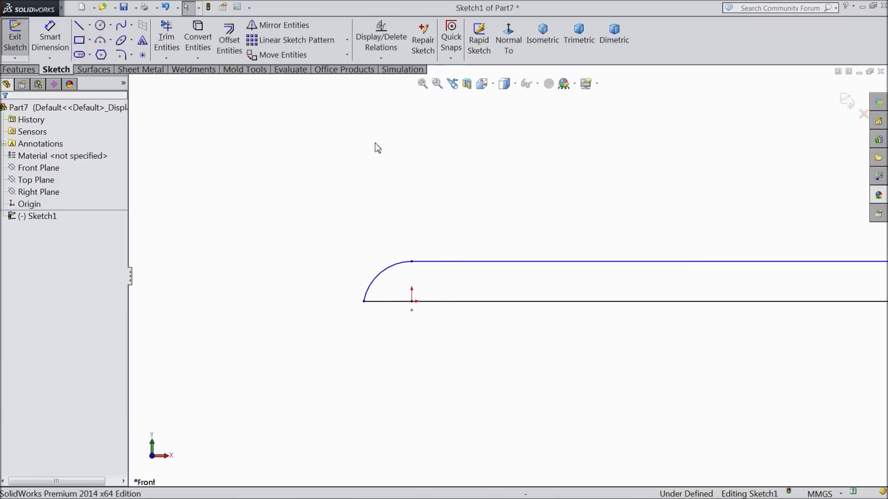
- Dimension the profile's overall length between its two outer endpoints at 30 mm
{"action": "key", "text": "f"}
{"action": "scroll", "coordinate": [689, 291], "scroll_direction": "down", "scroll_amount": 3}
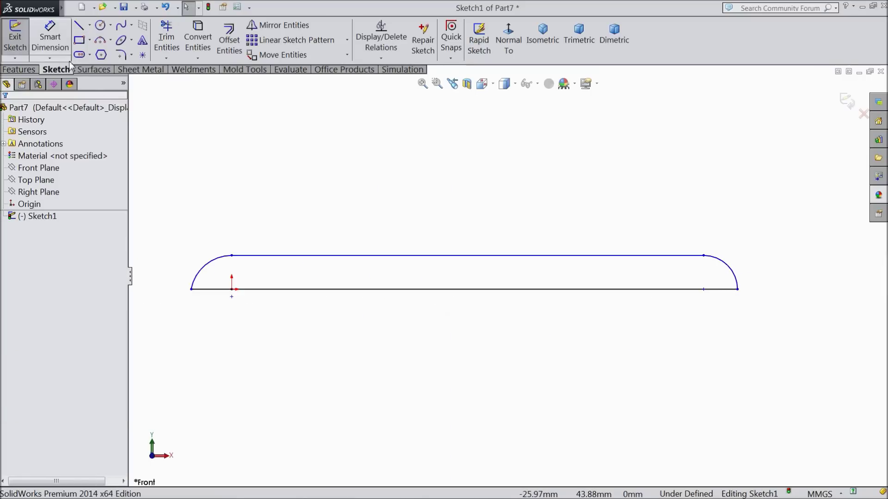
{"action": "left_click", "coordinate": [55, 48]}
{"action": "left_click", "coordinate": [191, 290]}
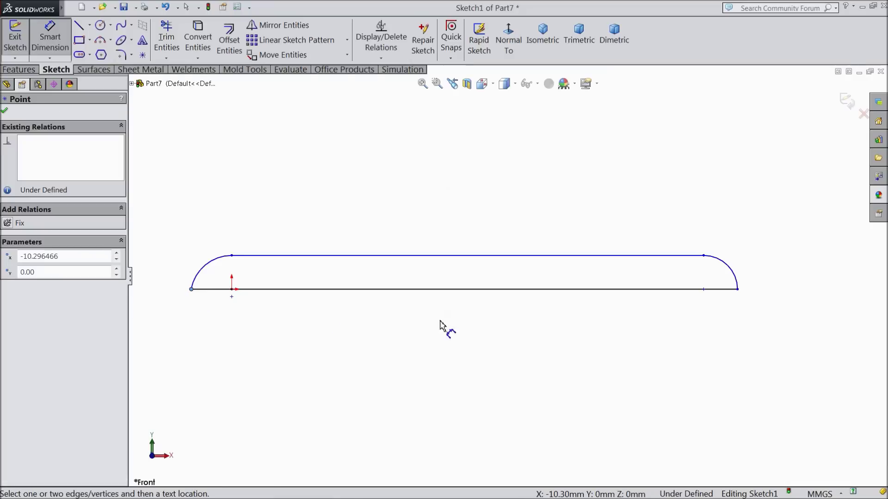
{"action": "left_click", "coordinate": [737, 290]}
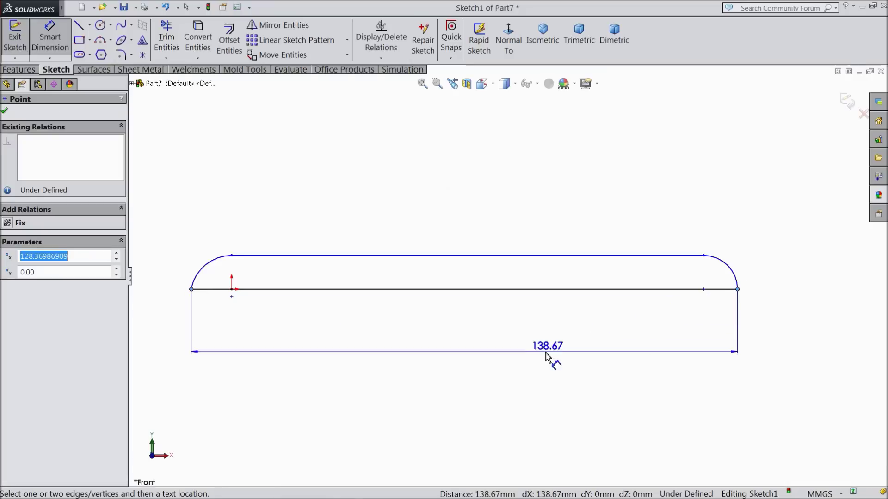
{"action": "left_click", "coordinate": [438, 359]}
{"action": "type", "text": "30"}
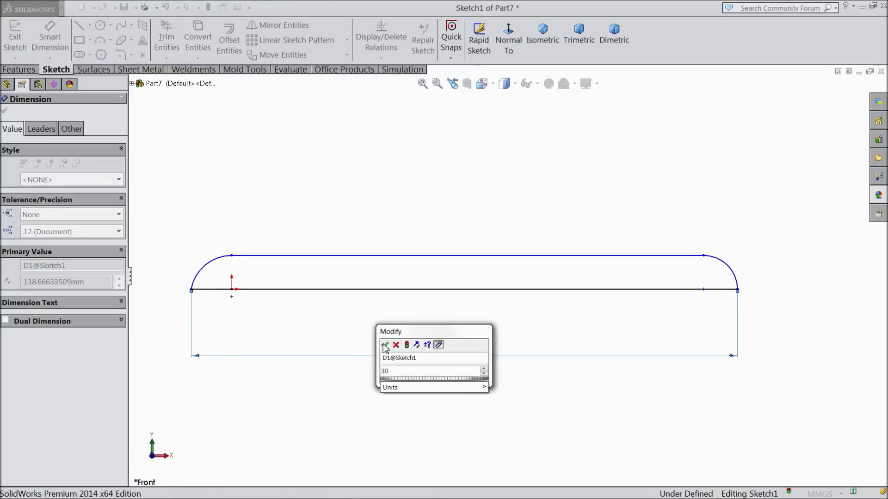
{"action": "left_click", "coordinate": [384, 345]}
- Dimension the left and right end arcs with a radius of 2 mm each
{"action": "left_click", "coordinate": [206, 265]}
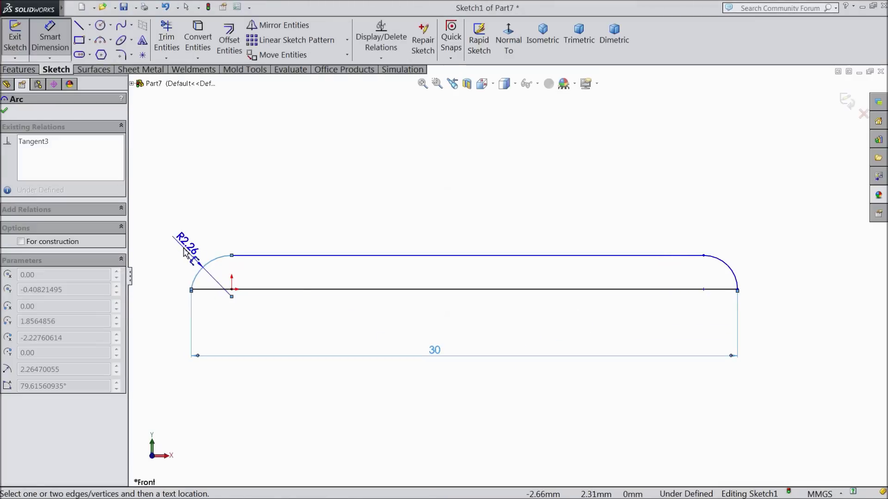
{"action": "left_click", "coordinate": [184, 252]}
{"action": "type", "text": "2"}
{"action": "left_click", "coordinate": [135, 236]}
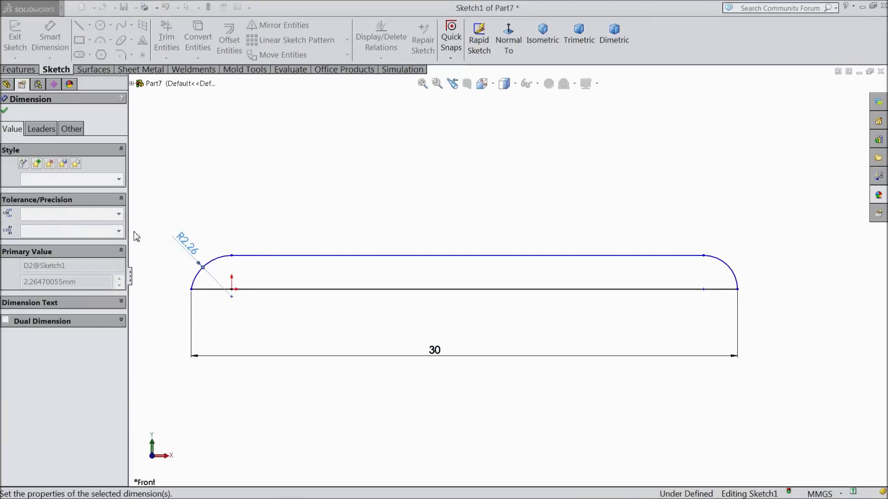
{"action": "left_click", "coordinate": [732, 276]}
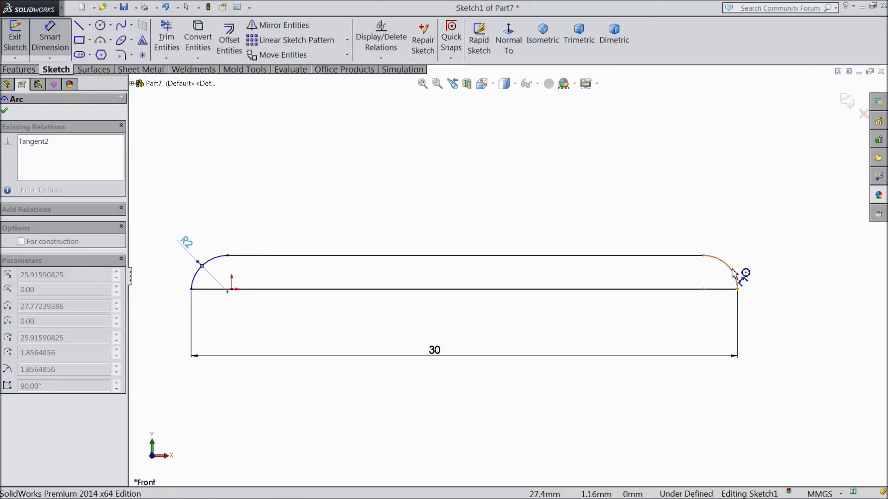
{"action": "left_click", "coordinate": [751, 259]}
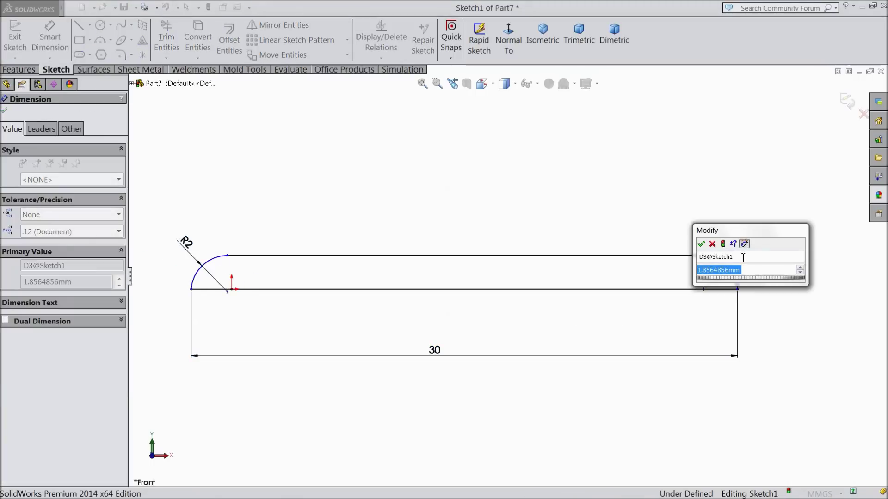
{"action": "type", "text": "2"}
{"action": "left_click", "coordinate": [701, 244]}
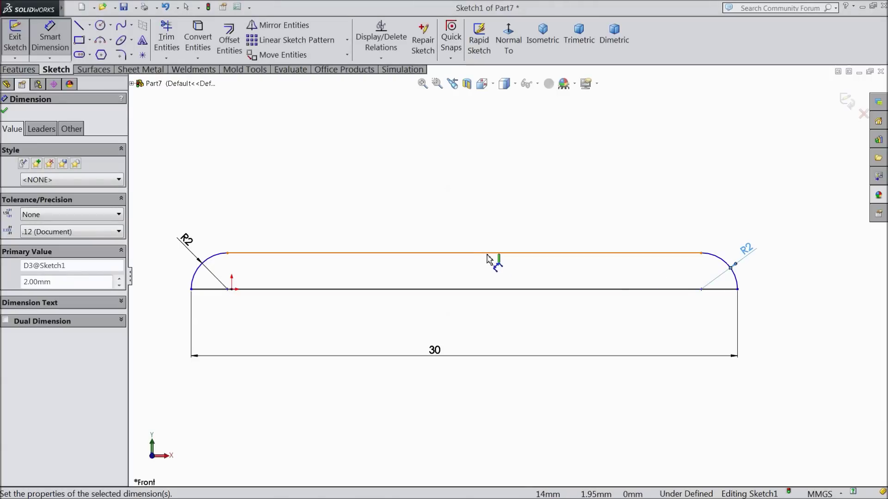
- Add a driven dimension between the profile's upper and lower horizontal lines and finish dimensioning
{"action": "left_click", "coordinate": [430, 253]}
{"action": "left_click", "coordinate": [428, 290]}
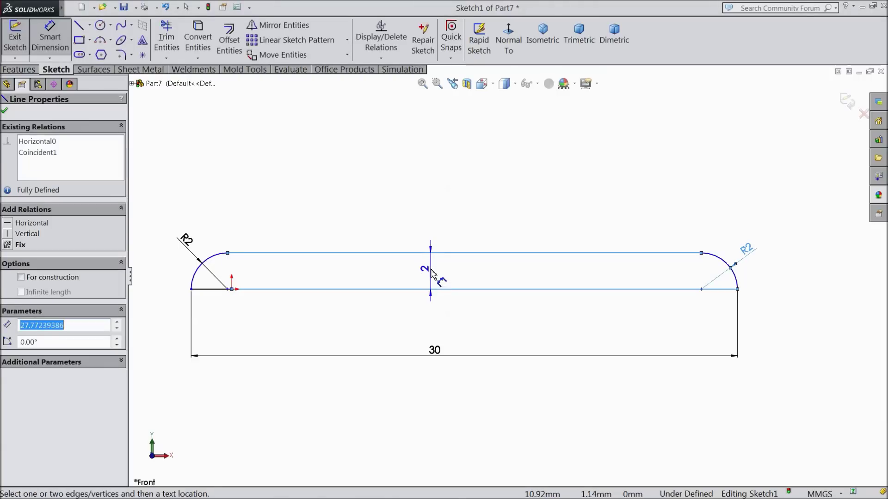
{"action": "left_click", "coordinate": [425, 269]}
{"action": "left_click", "coordinate": [487, 153]}
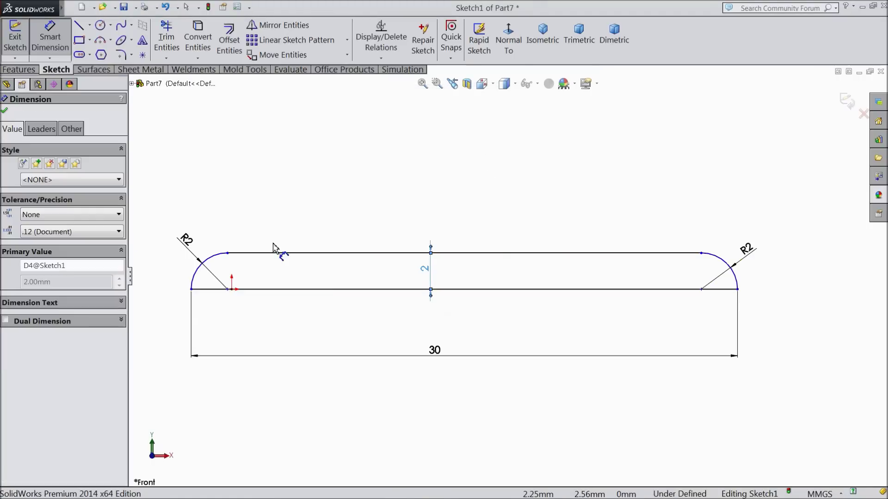
{"action": "left_click", "coordinate": [5, 112]}
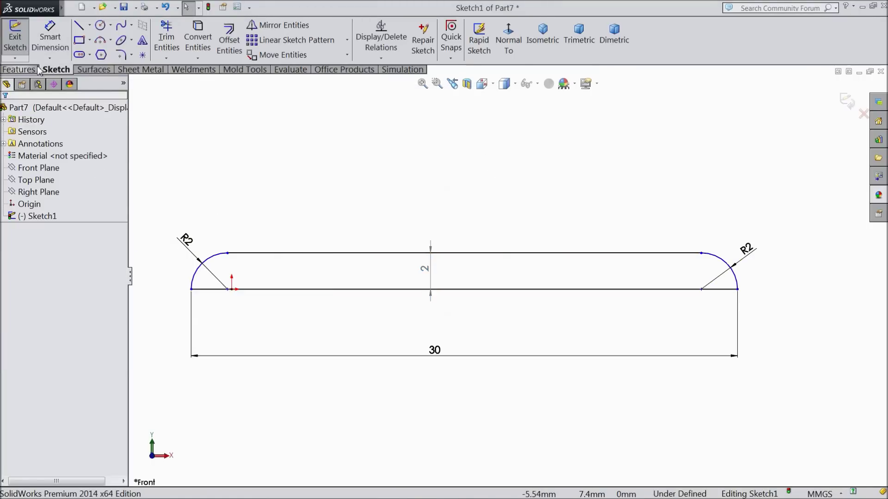
- Revolve the closed profile 360 degrees about its long lower horizontal line to form the solid pin
{"action": "left_click", "coordinate": [24, 70]}
{"action": "left_click", "coordinate": [60, 48]}
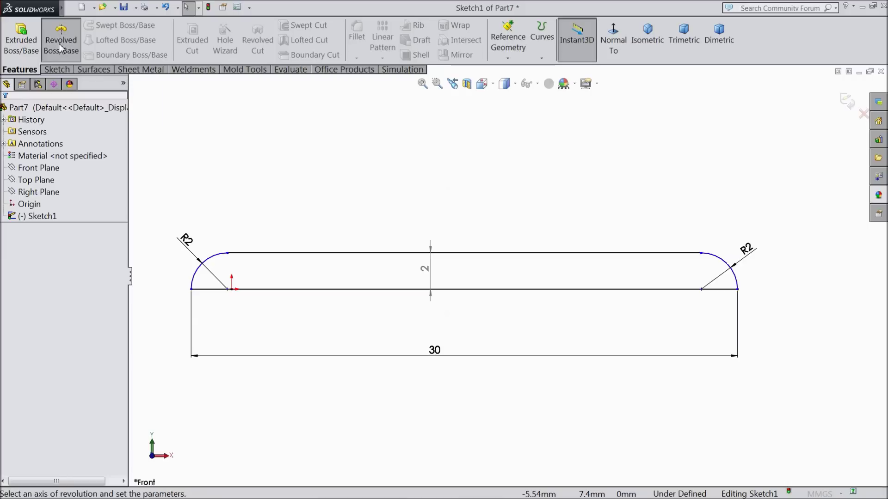
{"action": "left_click", "coordinate": [395, 246]}
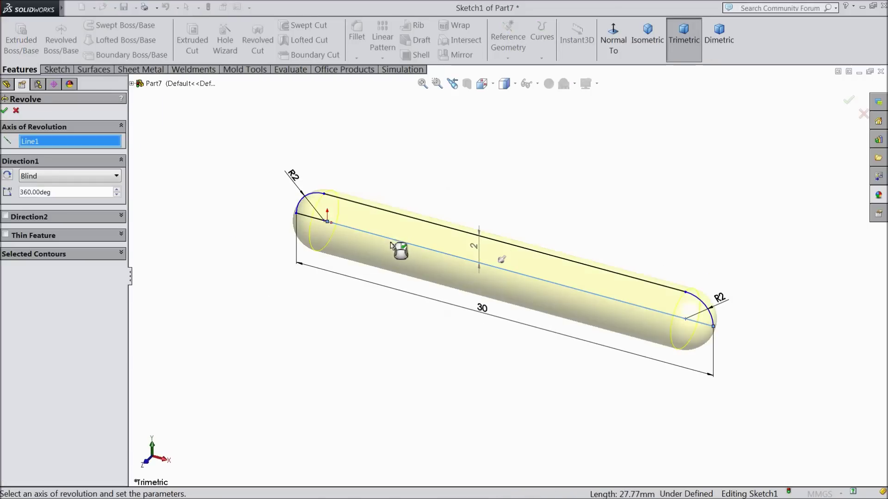
{"action": "left_click", "coordinate": [5, 111]}
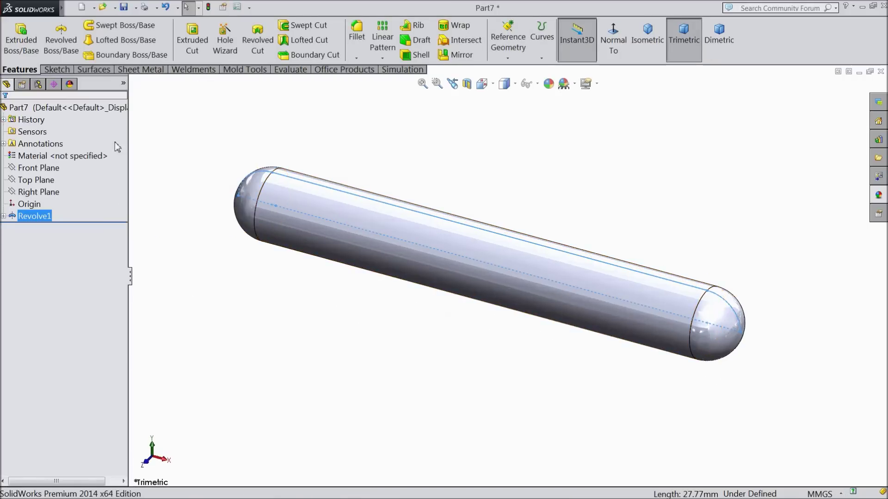
- Apply the satin finish chrome appearance to the whole part, after trying brushed chromium
{"action": "left_click", "coordinate": [28, 107]}
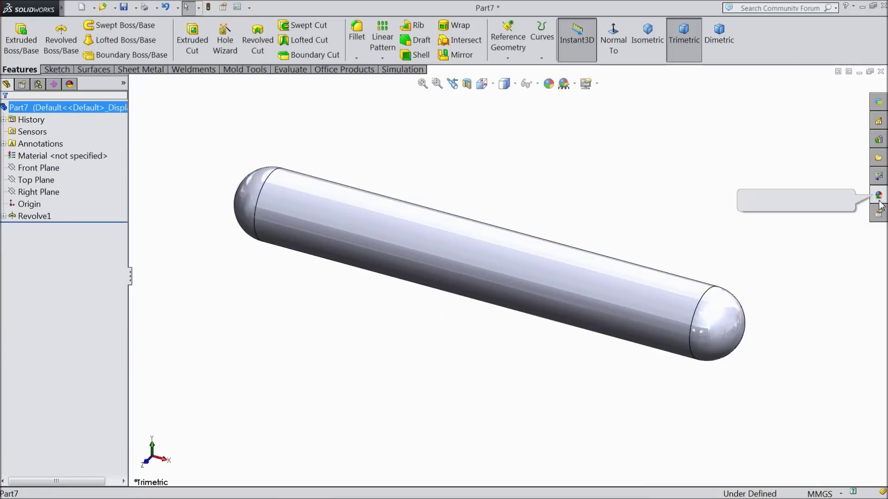
{"action": "left_click", "coordinate": [883, 204]}
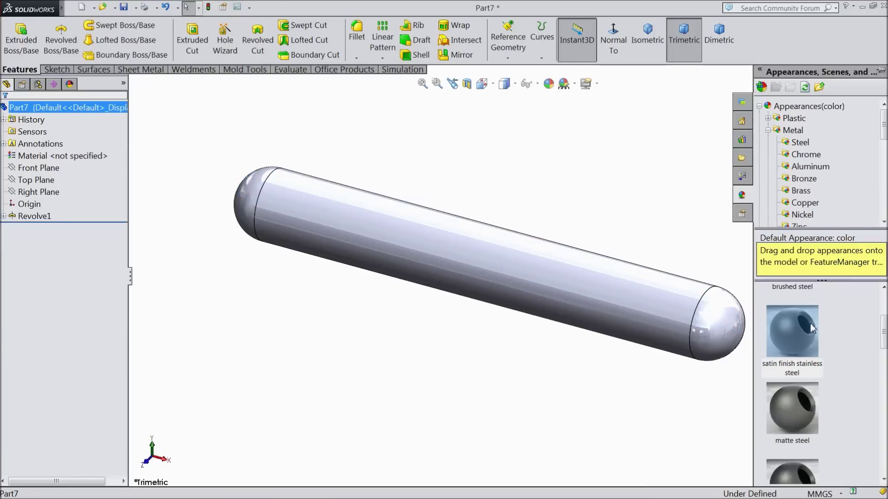
{"action": "left_click", "coordinate": [803, 155]}
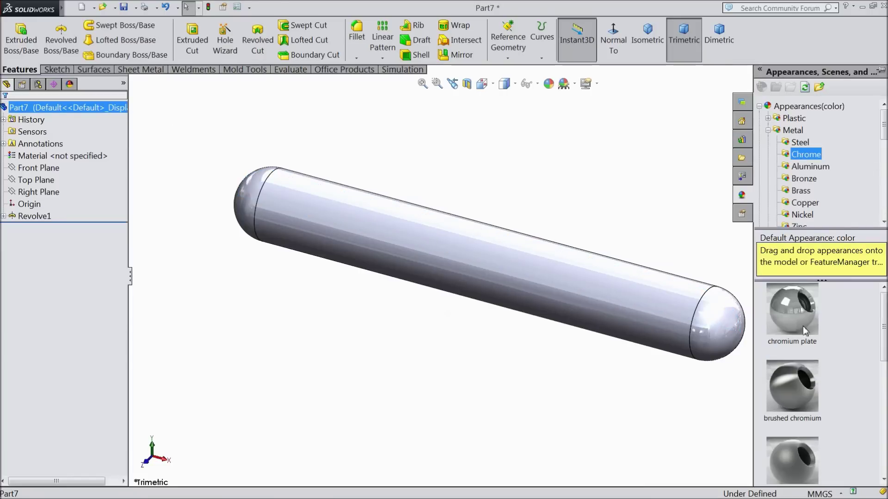
{"action": "double_click", "coordinate": [796, 386]}
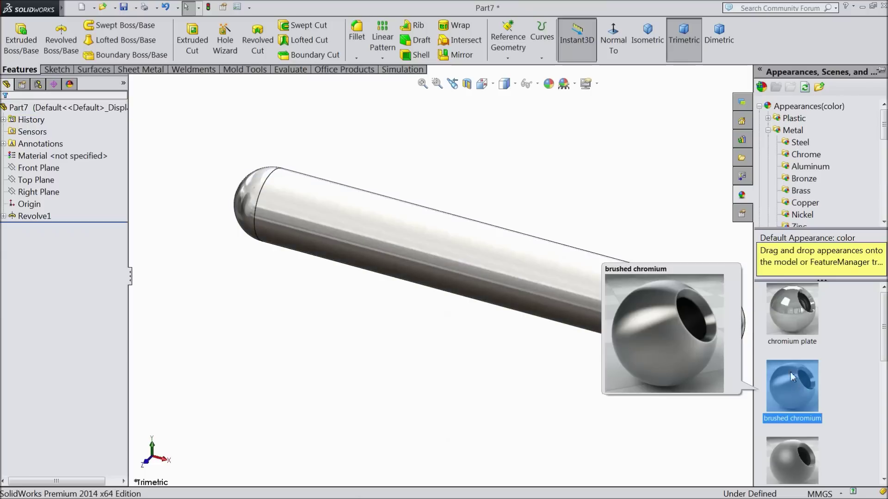
{"action": "scroll", "coordinate": [815, 387], "scroll_direction": "down", "scroll_amount": 3}
{"action": "double_click", "coordinate": [802, 356]}
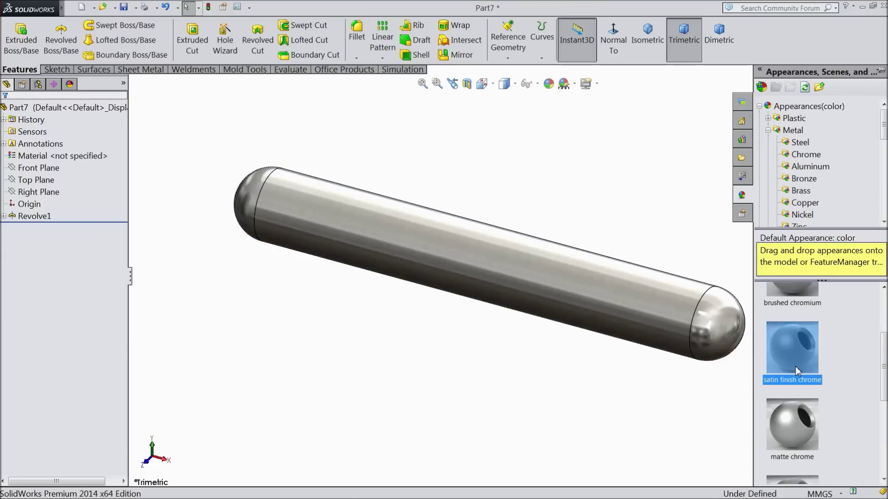
{"action": "middle_click_drag", "start_coordinate": [687, 249], "coordinate": [550, 283]}
{"action": "left_click", "coordinate": [619, 299]}
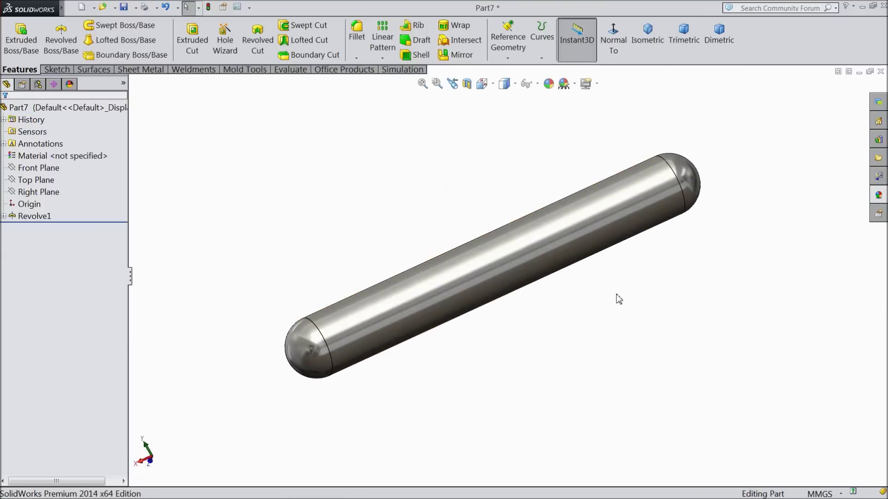
- Save the part as 5.Lock Pin in the Press Clamp folder
{"action": "left_click", "coordinate": [124, 10]}
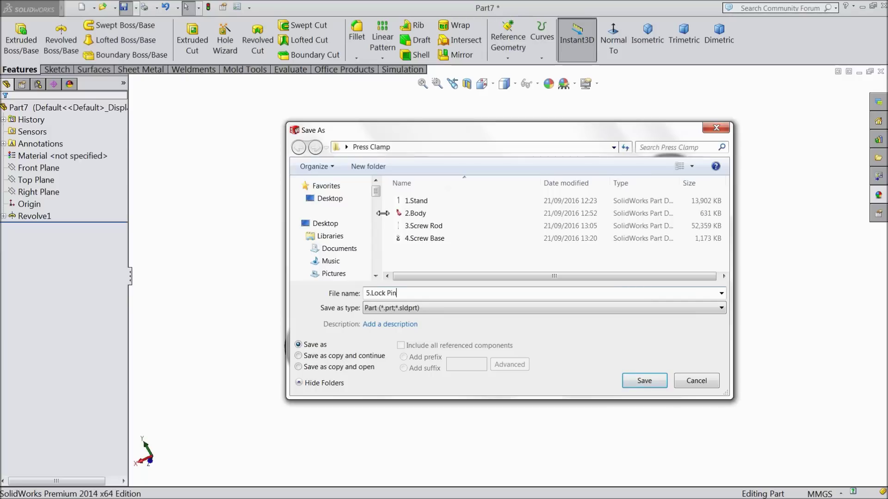
{"action": "left_click", "coordinate": [641, 382]}
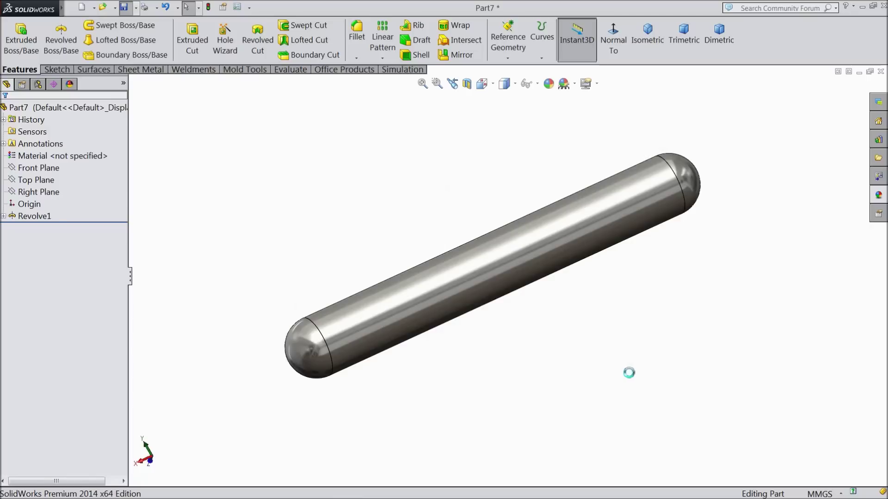
{"action": "scroll", "coordinate": [574, 271], "scroll_direction": "down", "scroll_amount": 2}
{"action": "middle_click_drag", "start_coordinate": [569, 318], "coordinate": [611, 291]}
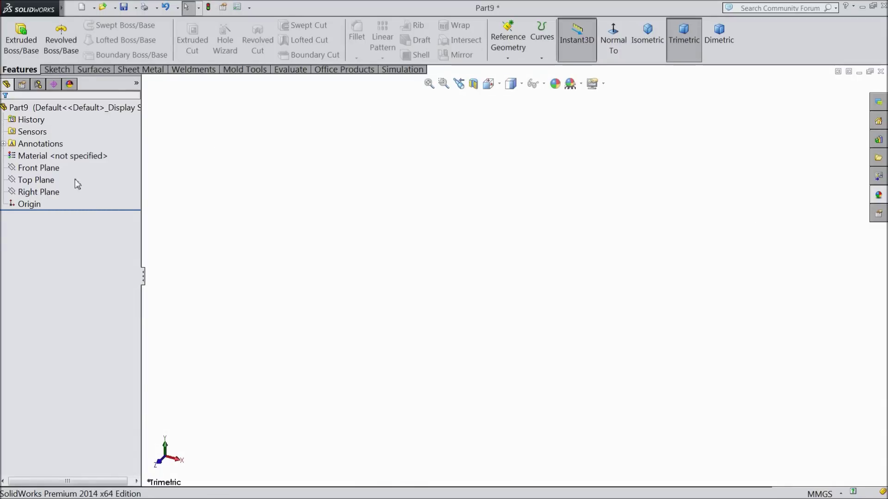
- Sketch an ellipse on the Front Plane, centred on the origin, with semi-axes of about 88 mm horizontally and 44 mm vertically
{"action": "left_click", "coordinate": [50, 168]}
{"action": "left_click", "coordinate": [92, 154]}
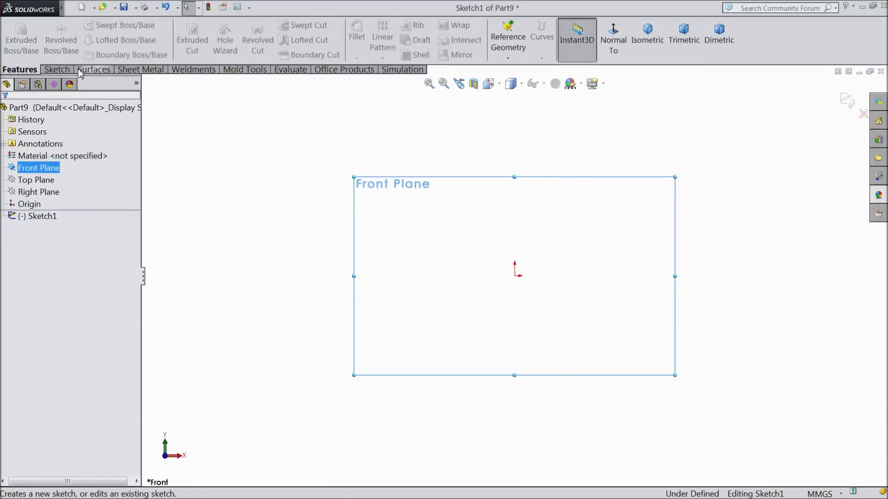
{"action": "left_click", "coordinate": [57, 70]}
{"action": "left_click", "coordinate": [133, 43]}
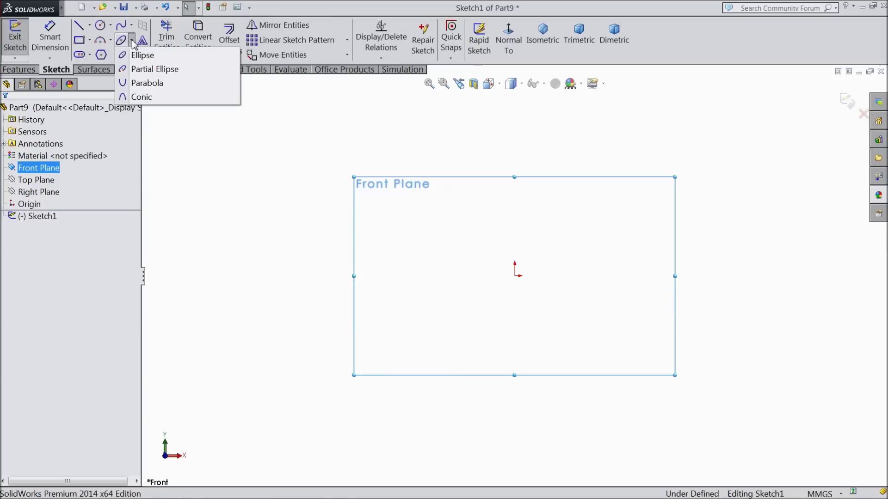
{"action": "left_click", "coordinate": [129, 55]}
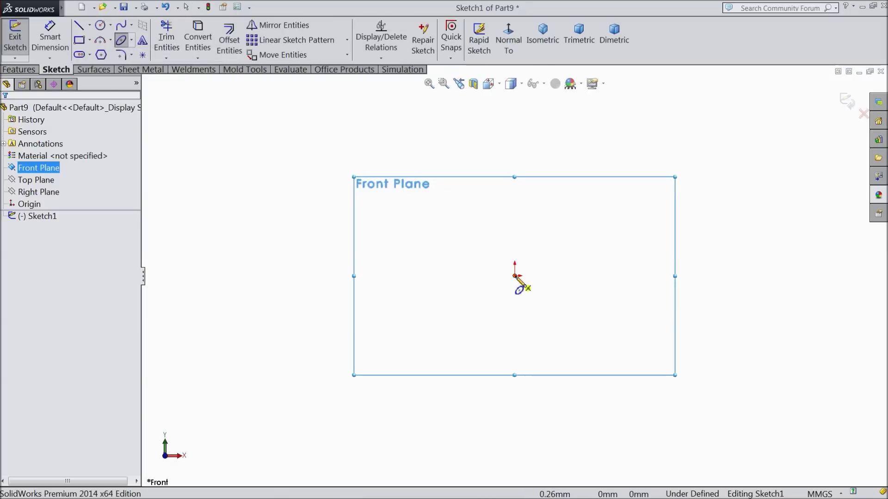
{"action": "left_click", "coordinate": [514, 276]}
{"action": "left_click", "coordinate": [356, 277]}
{"action": "left_click", "coordinate": [355, 200]}
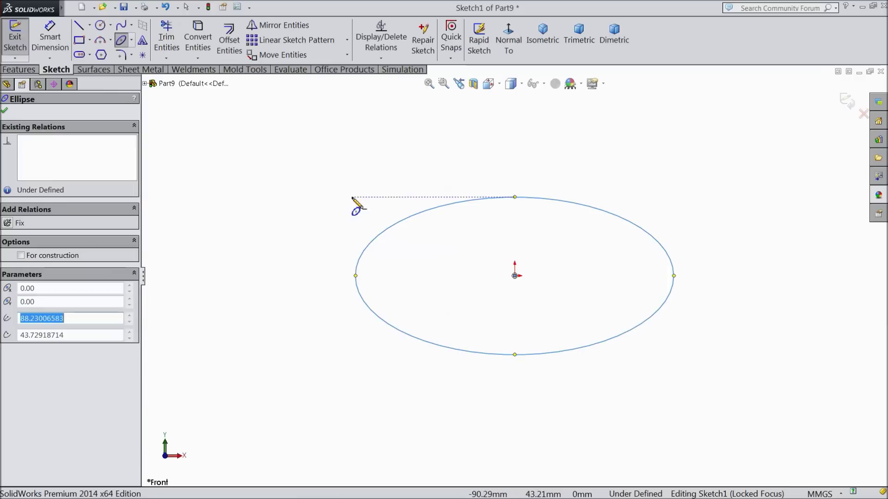
- Dimension the ellipse's overall width between its left and right extreme points at 42 mm
{"action": "scroll", "coordinate": [628, 283], "scroll_direction": "down", "scroll_amount": 2}
{"action": "left_click", "coordinate": [50, 37]}
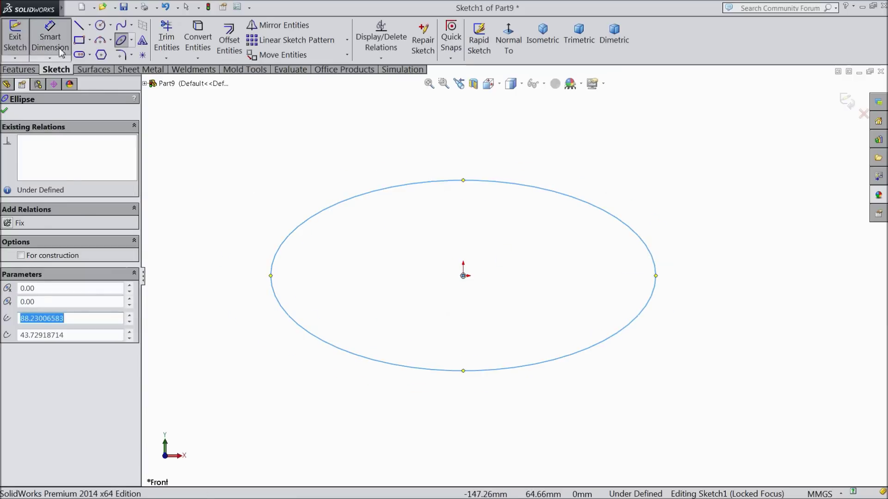
{"action": "left_click", "coordinate": [271, 276]}
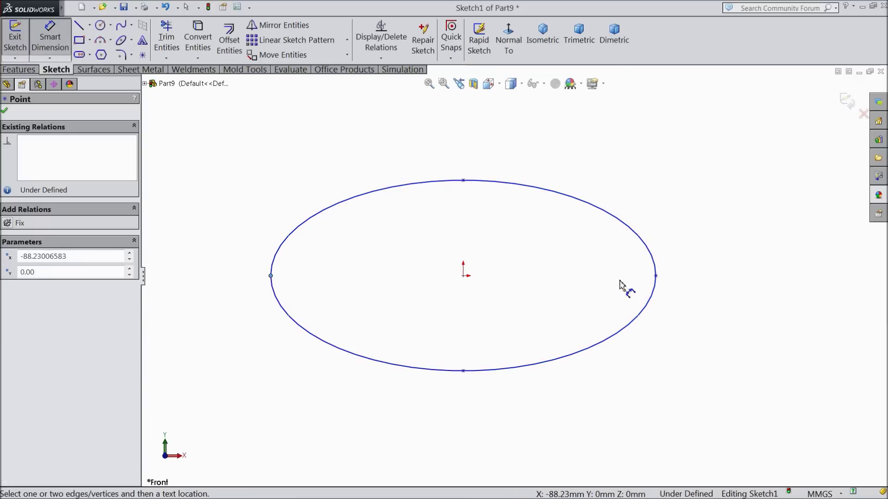
{"action": "left_click", "coordinate": [656, 276]}
{"action": "left_click", "coordinate": [456, 124]}
{"action": "type", "text": "42"}
{"action": "key", "text": "Return"}
- Dimension the ellipse's overall height between its upper and lower extreme points at 24 mm and finish dimensioning
{"action": "left_click", "coordinate": [463, 180]}
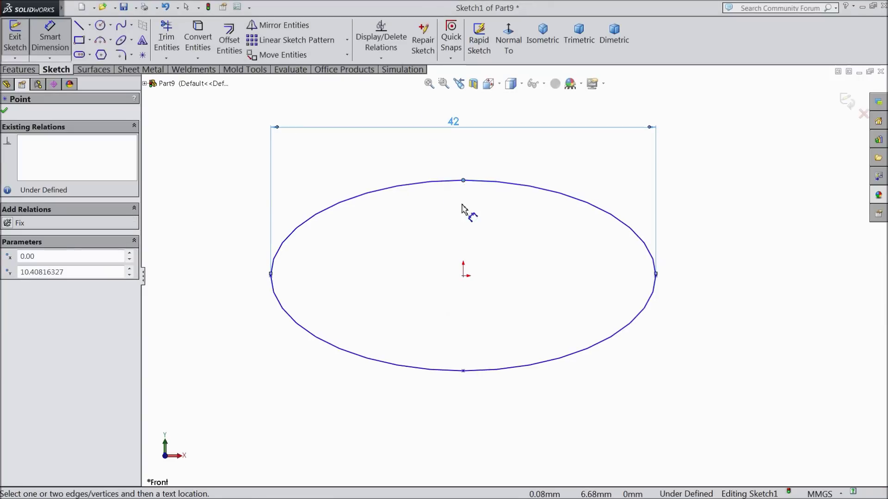
{"action": "left_click", "coordinate": [463, 371]}
{"action": "left_click", "coordinate": [236, 274]}
{"action": "type", "text": "4"}
{"action": "key", "text": "BackSpace"}
{"action": "type", "text": "24"}
{"action": "left_click", "coordinate": [186, 258]}
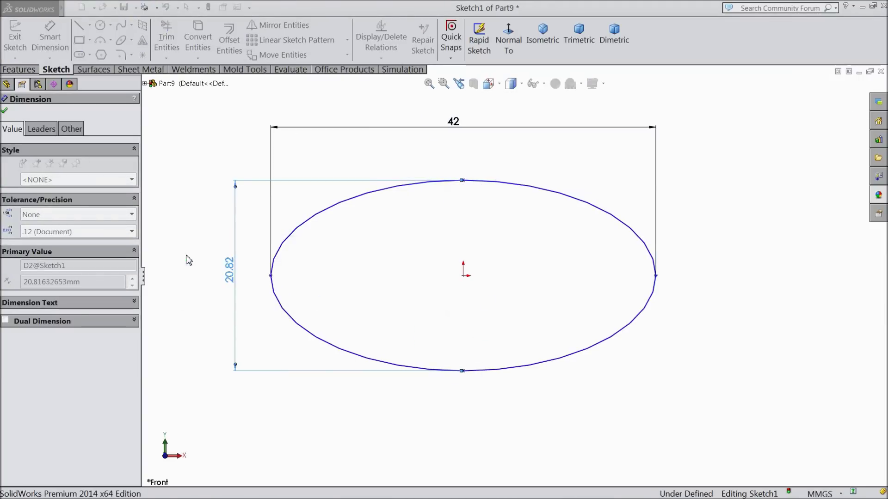
{"action": "left_click", "coordinate": [5, 112]}
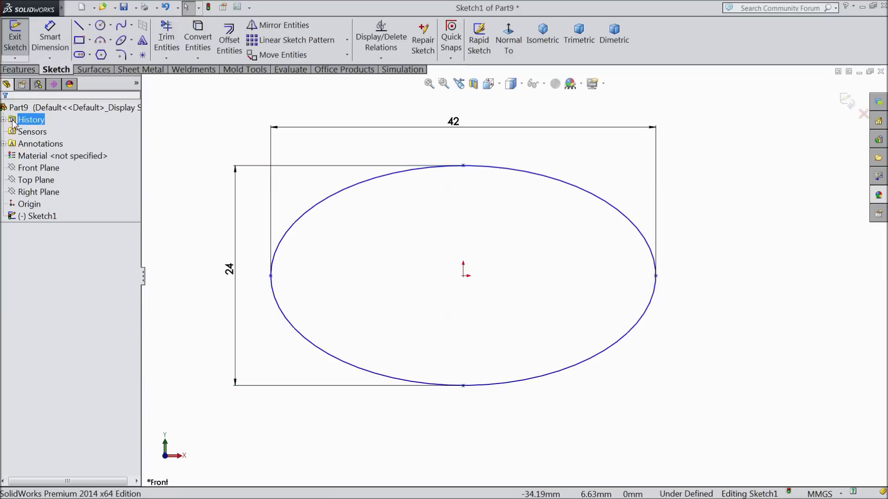
- Sketch a nearly horizontal line about 10.34 mm long across the bottom of the ellipse, with both ends on the curve
{"action": "left_click", "coordinate": [82, 28]}
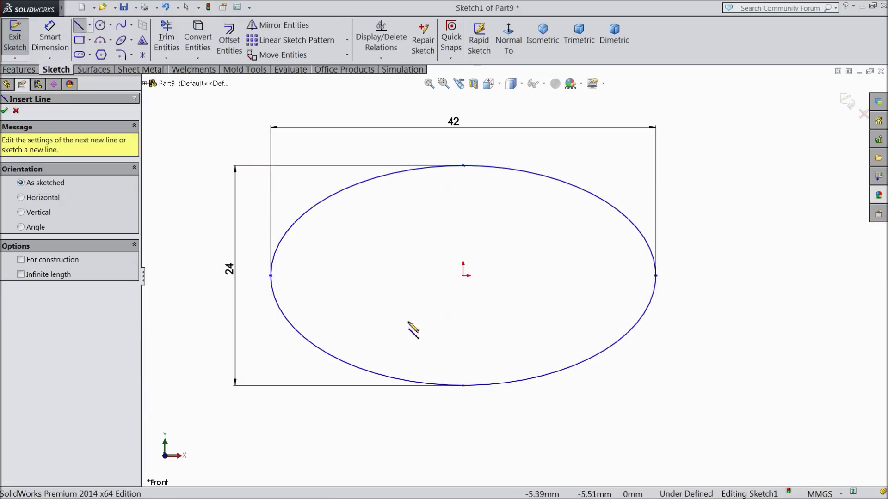
{"action": "left_click", "coordinate": [414, 382]}
{"action": "left_click", "coordinate": [509, 383]}
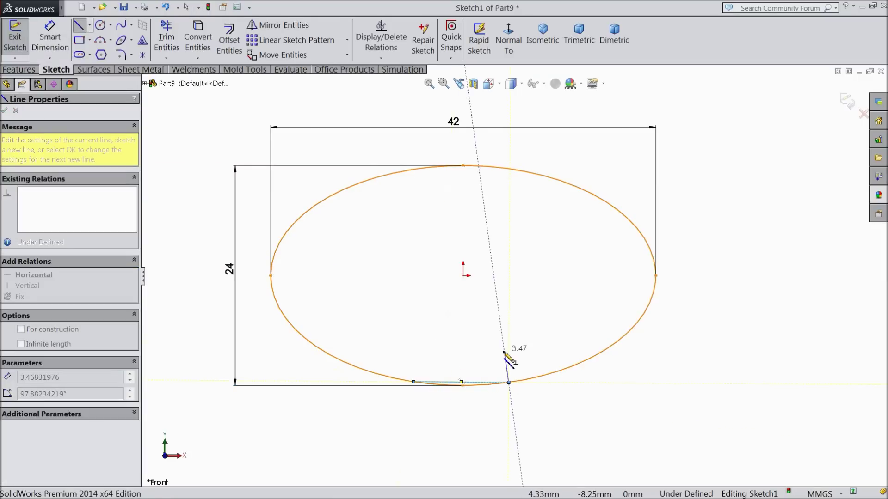
{"action": "right_click", "coordinate": [504, 352]}
{"action": "left_click", "coordinate": [525, 146]}
{"action": "key", "text": "Escape"}
- Make the short line at the bottom of the ellipse horizontal and dimension its length at 5 mm
{"action": "scroll", "coordinate": [448, 411], "scroll_direction": "down", "scroll_amount": 5}
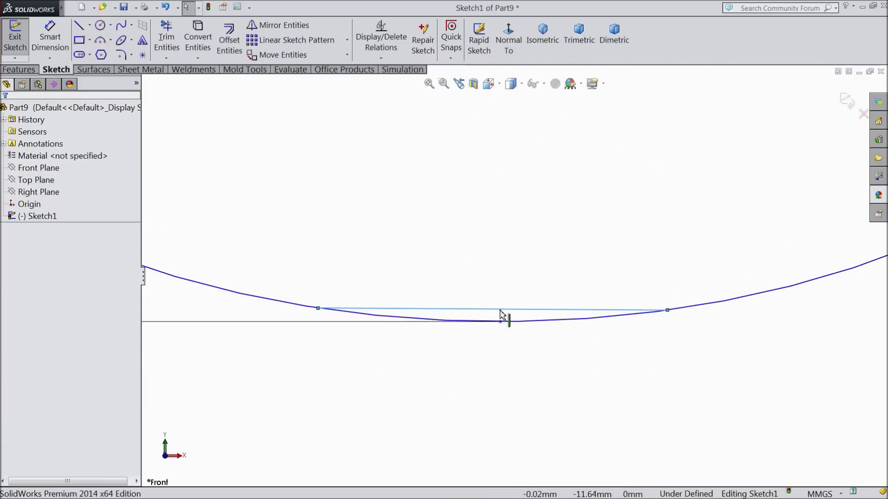
{"action": "left_click", "coordinate": [499, 310]}
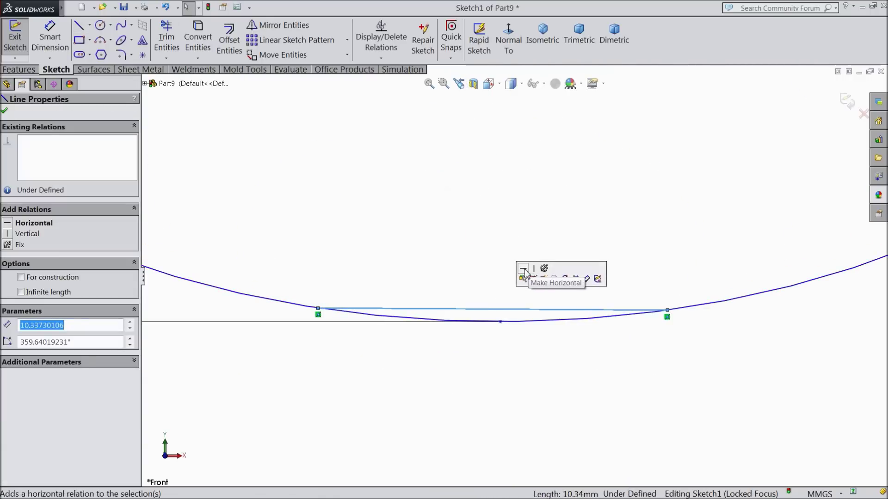
{"action": "left_click", "coordinate": [527, 273]}
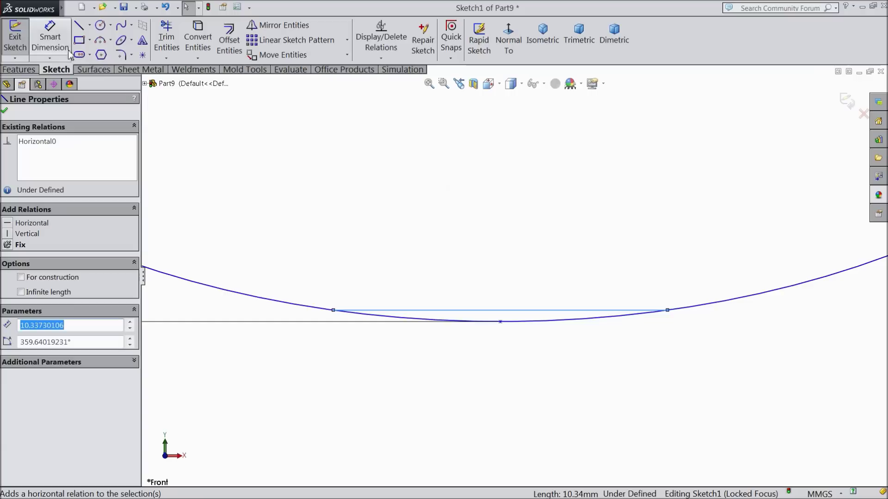
{"action": "key", "text": "Escape"}
{"action": "left_click", "coordinate": [467, 316]}
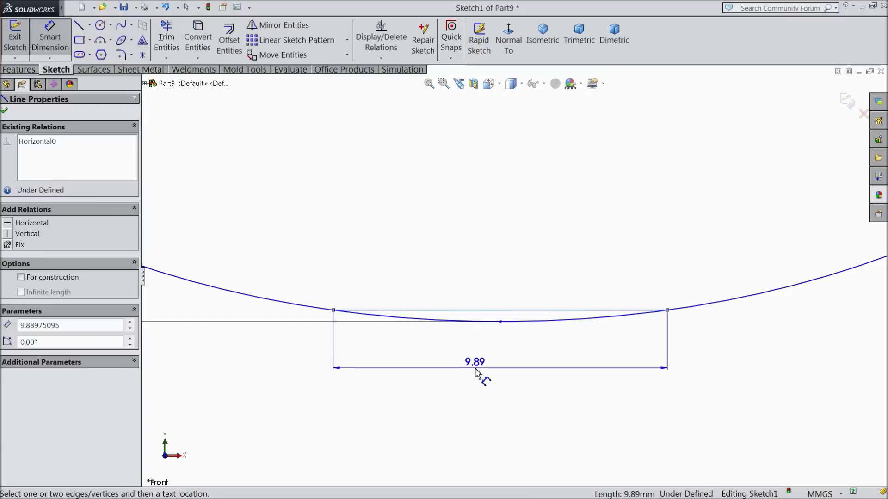
{"action": "left_click", "coordinate": [476, 367]}
{"action": "type", "text": "5"}
{"action": "left_click", "coordinate": [426, 357]}
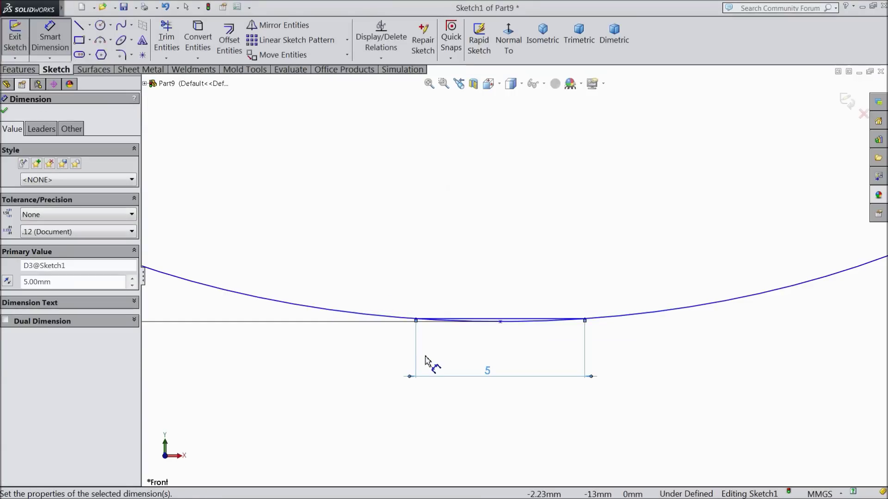
- Trim away the small ellipse arc below the 5 mm line, leaving a flat at the bottom
{"action": "left_click", "coordinate": [166, 41]}
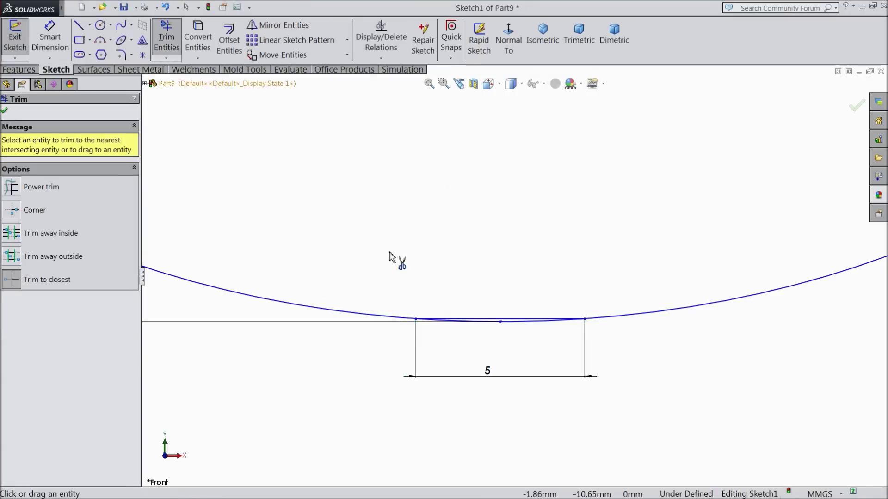
{"action": "scroll", "coordinate": [508, 328], "scroll_direction": "down", "scroll_amount": 4}
{"action": "left_click_drag", "start_coordinate": [435, 287], "coordinate": [307, 279]}
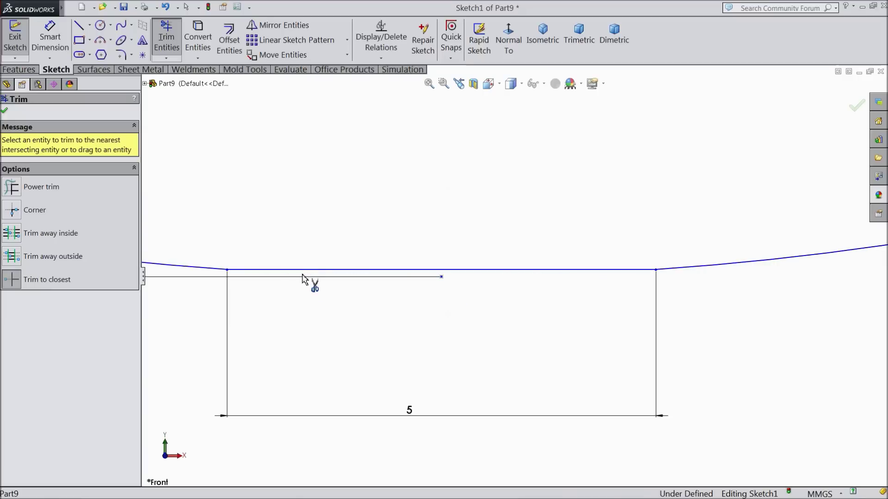
{"action": "scroll", "coordinate": [412, 305], "scroll_direction": "up", "scroll_amount": 8}
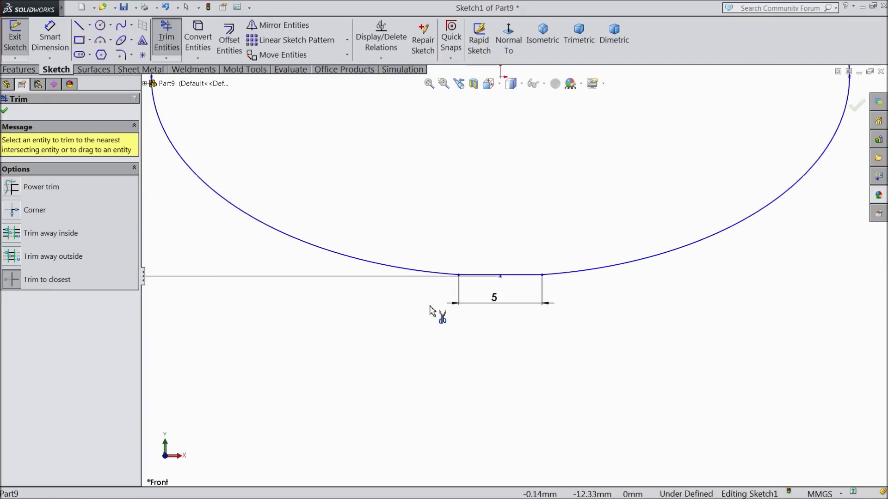
{"action": "scroll", "coordinate": [431, 308], "scroll_direction": "up", "scroll_amount": 2}
{"action": "scroll", "coordinate": [541, 199], "scroll_direction": "down", "scroll_amount": 4}
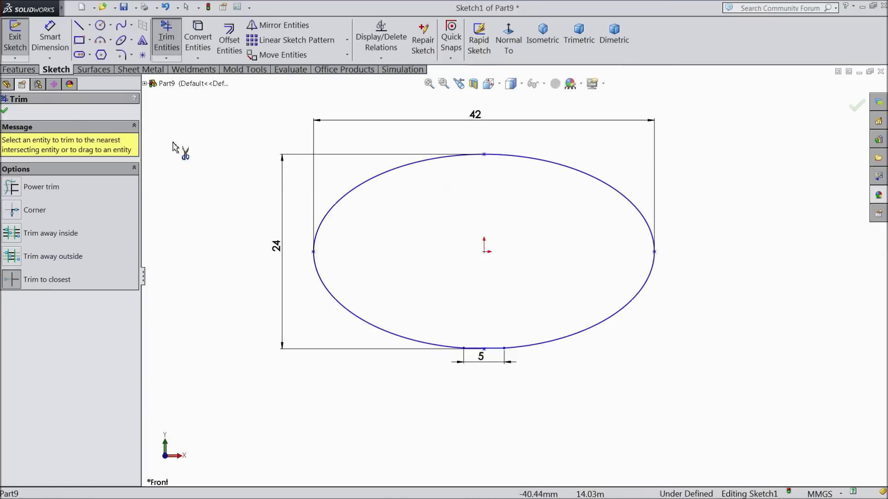
{"action": "left_click", "coordinate": [5, 111]}
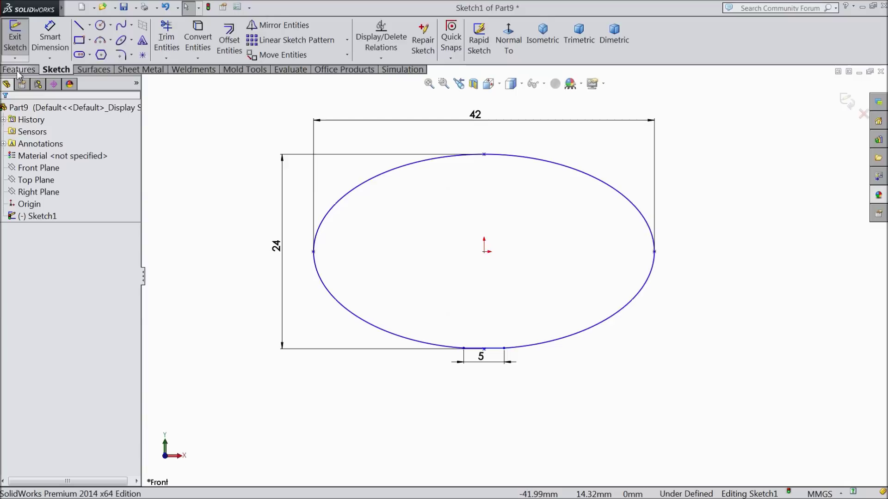
- Extrude the flattened ellipse sketch 5 mm with a Mid Plane end condition
{"action": "left_click", "coordinate": [18, 70]}
{"action": "left_click", "coordinate": [21, 39]}
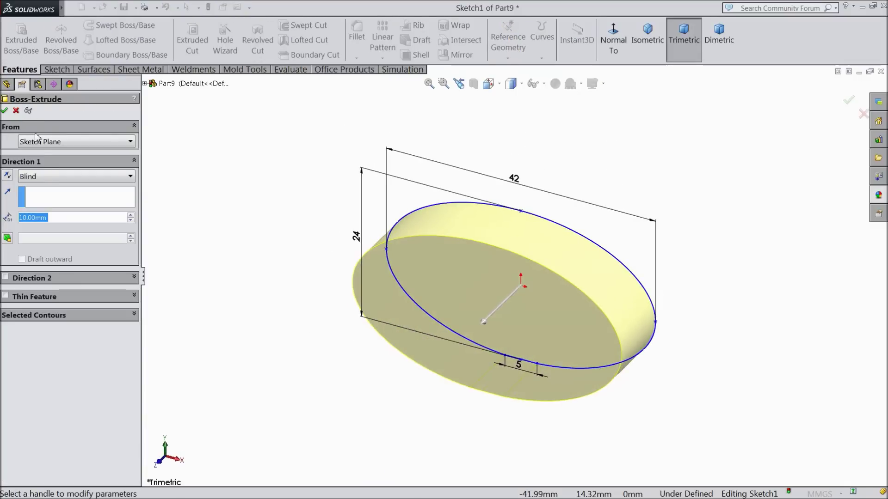
{"action": "left_click", "coordinate": [37, 178]}
{"action": "left_click", "coordinate": [52, 237]}
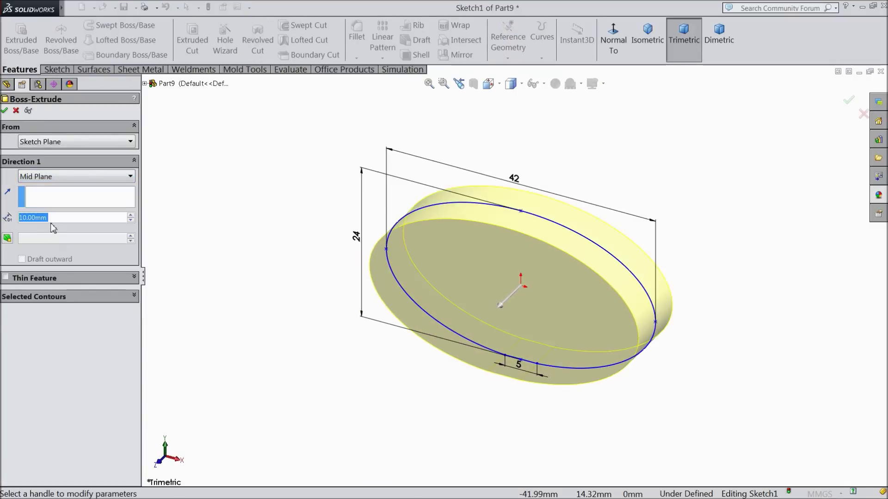
{"action": "type", "text": "5"}
{"action": "key", "text": "Return"}
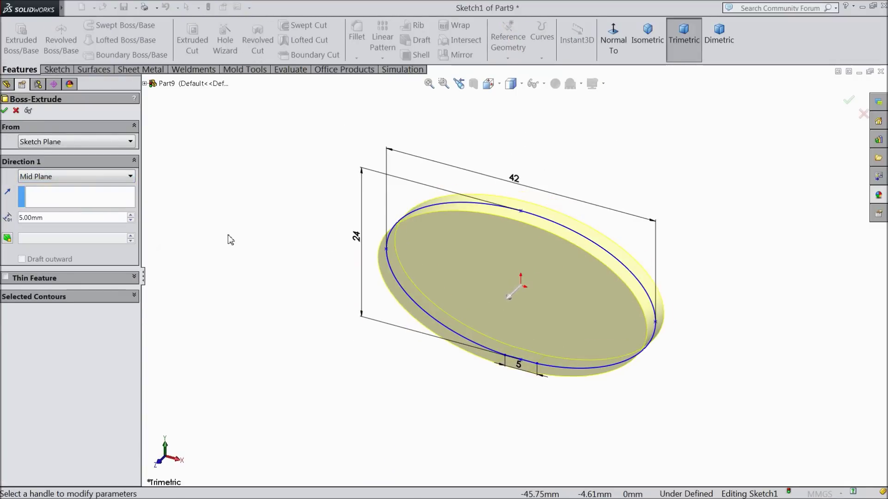
{"action": "left_click", "coordinate": [5, 110]}
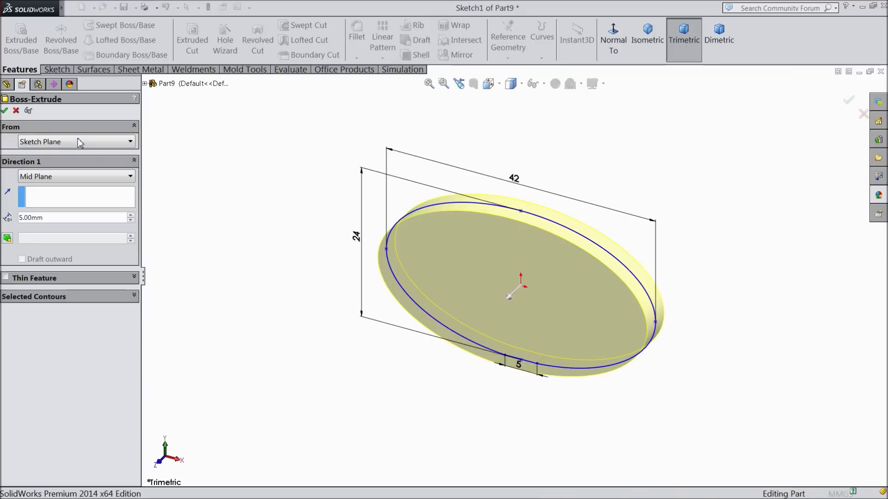
- Apply the satin finish stainless steel appearance to the elliptical plate
{"action": "left_click", "coordinate": [879, 196]}
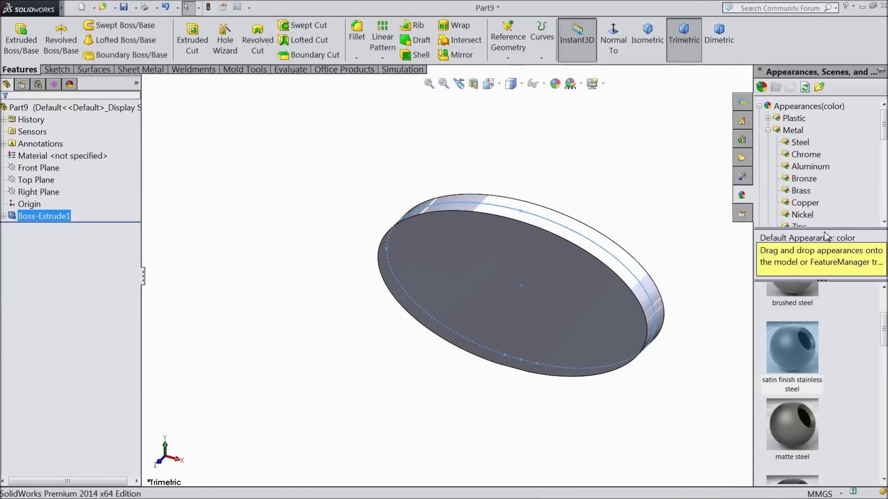
{"action": "double_click", "coordinate": [799, 356]}
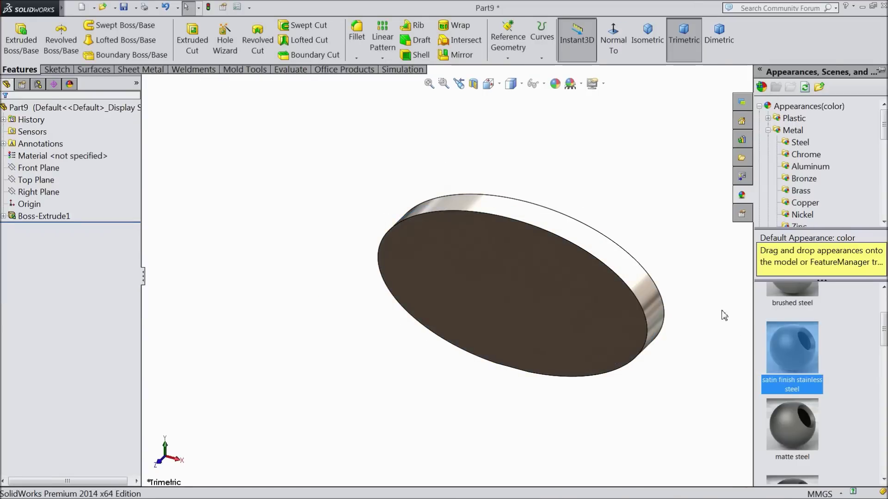
{"action": "scroll", "coordinate": [670, 268], "scroll_direction": "down", "scroll_amount": 2}
{"action": "middle_click_drag", "start_coordinate": [670, 269], "coordinate": [470, 382]}
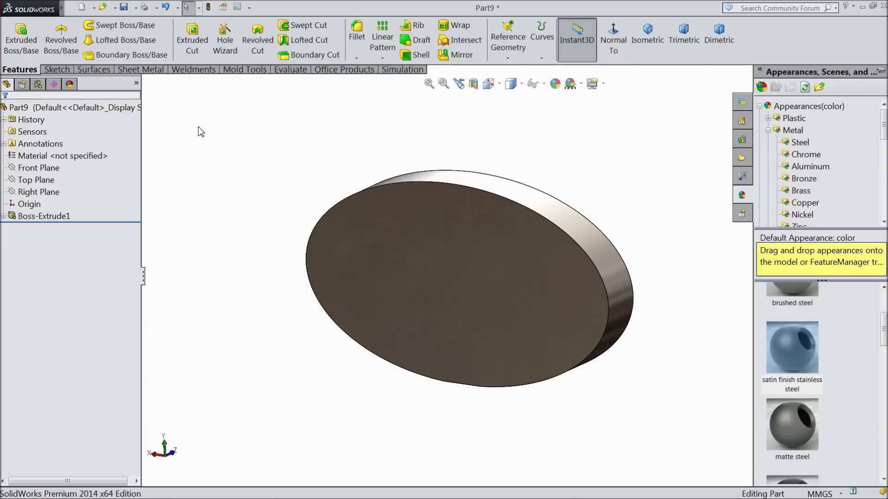
- Save the part as 6.Screw tap in the Press Clamp folder
{"action": "left_click", "coordinate": [124, 7]}
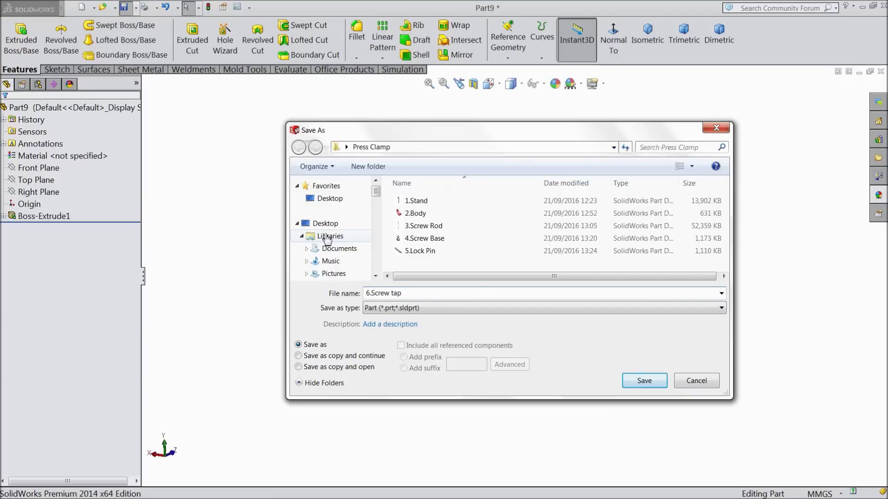
{"action": "left_click", "coordinate": [636, 386]}
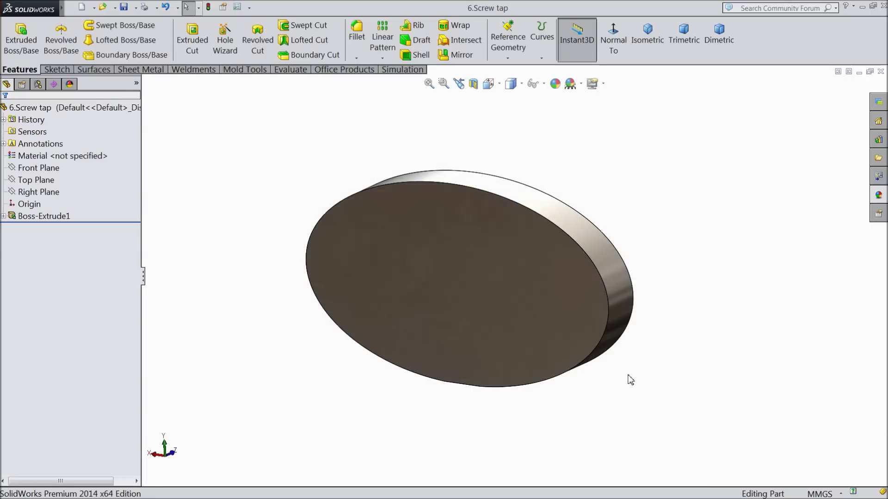
{"action": "middle_click_drag", "start_coordinate": [486, 283], "coordinate": [477, 303]}
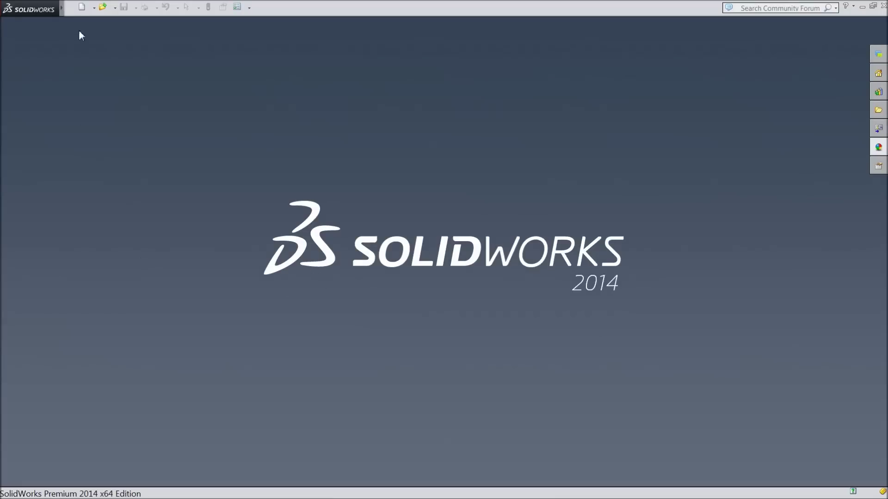
- Create a new assembly document
{"action": "left_click", "coordinate": [83, 8]}
{"action": "left_click", "coordinate": [192, 254]}
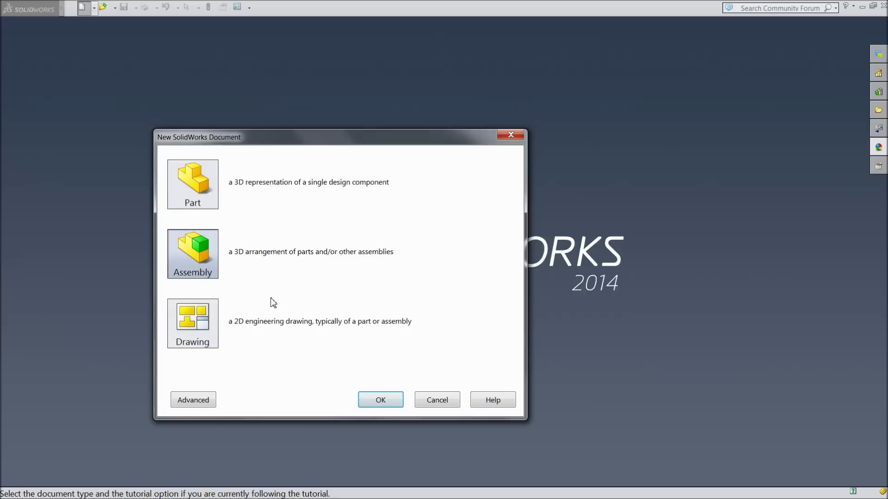
{"action": "left_click", "coordinate": [391, 405]}
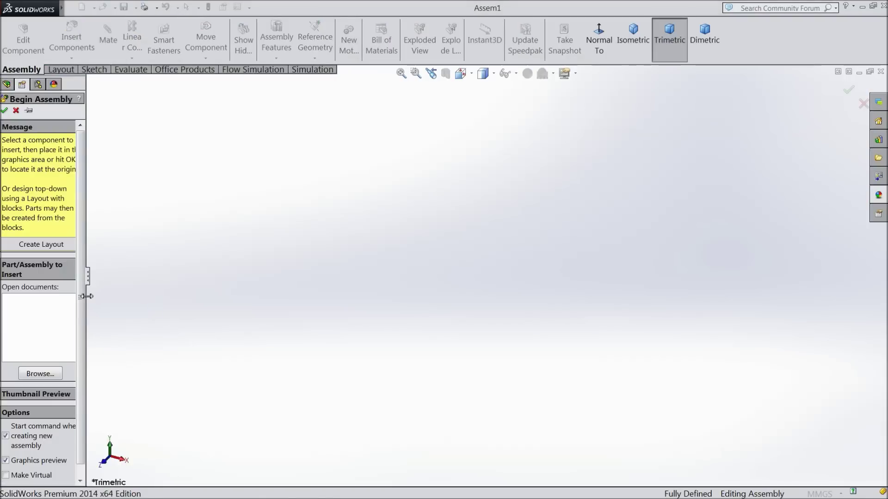
- Place the 1.Stand part as the assembly's first component and change the scene to a plain white background
{"action": "left_click_drag", "start_coordinate": [87, 297], "coordinate": [117, 296]}
{"action": "left_click", "coordinate": [68, 335]}
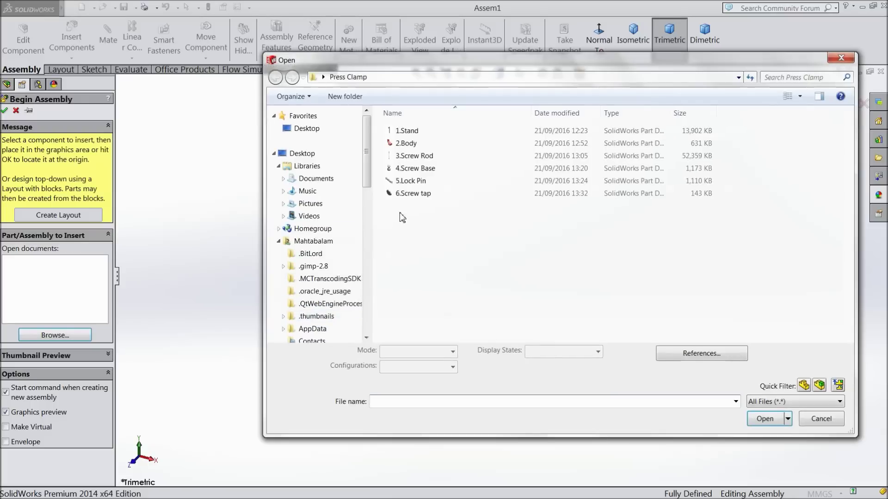
{"action": "left_click", "coordinate": [799, 96]}
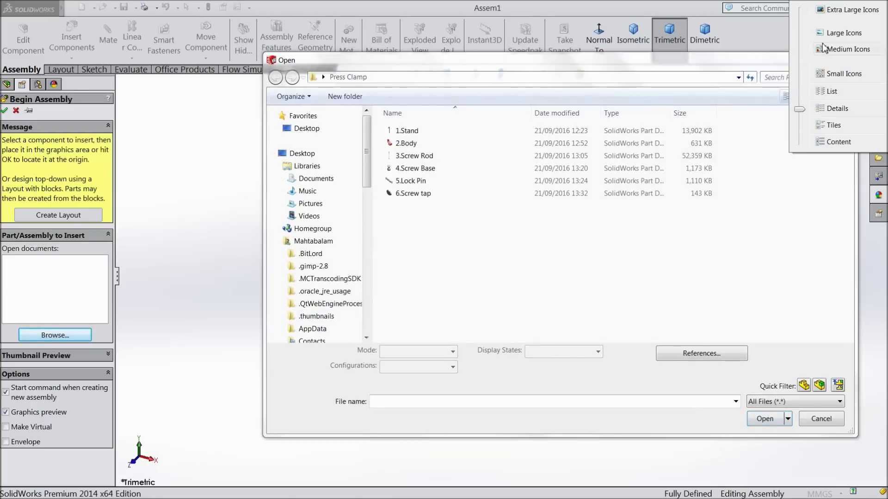
{"action": "left_click", "coordinate": [853, 31]}
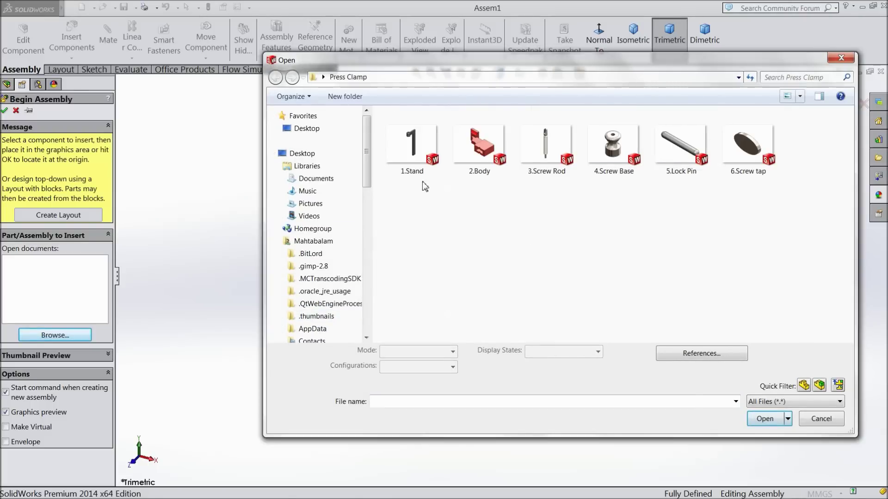
{"action": "left_click", "coordinate": [415, 162]}
{"action": "left_click", "coordinate": [754, 419]}
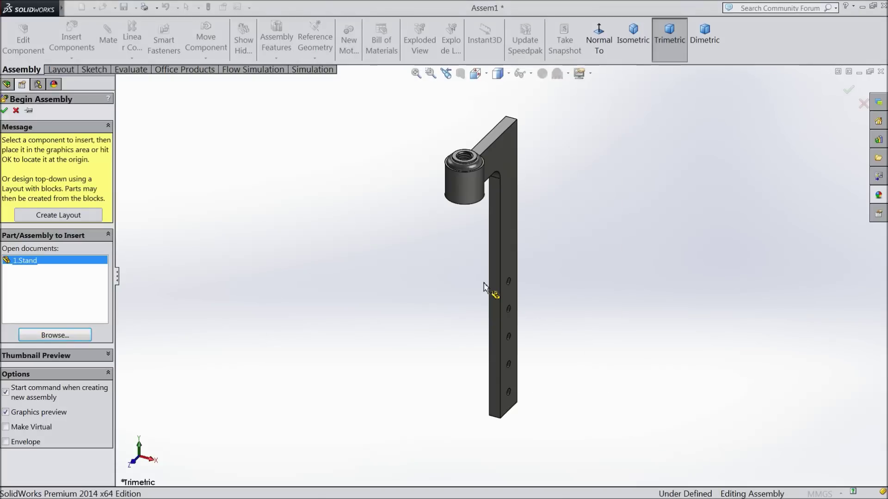
{"action": "left_click", "coordinate": [481, 289]}
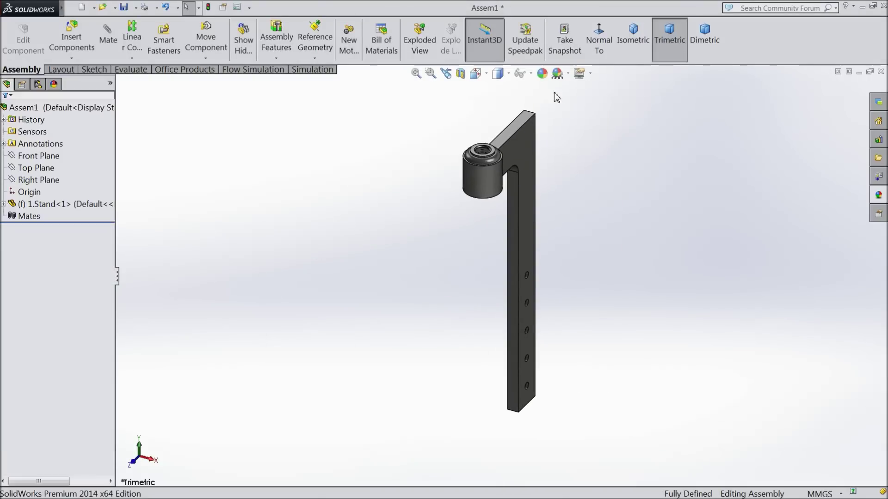
{"action": "left_click", "coordinate": [558, 73]}
{"action": "left_click", "coordinate": [582, 20]}
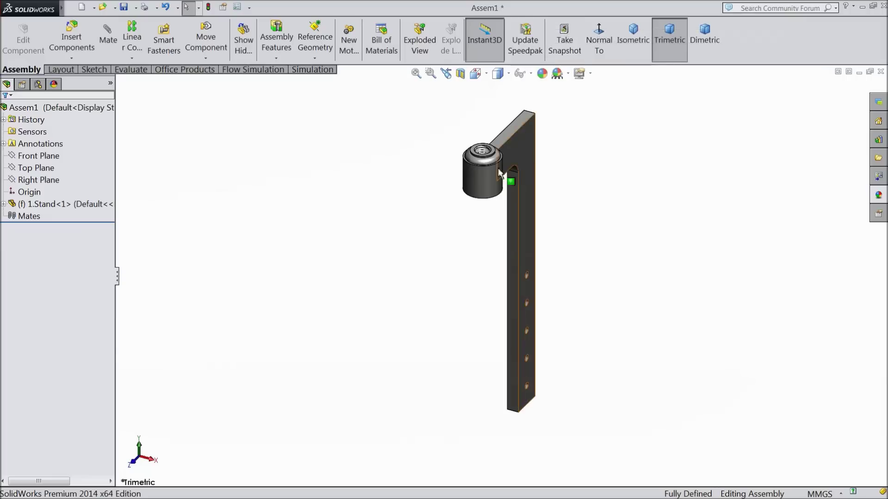
- Insert the 2.Body part from the Press Clamp folder and place it in front of the stand's lower half
{"action": "left_click", "coordinate": [72, 37]}
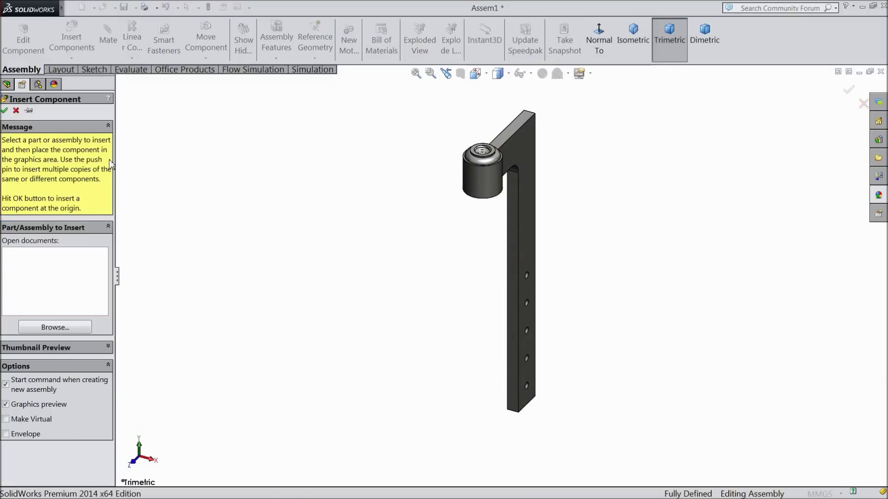
{"action": "left_click", "coordinate": [56, 327]}
{"action": "left_click", "coordinate": [479, 136]}
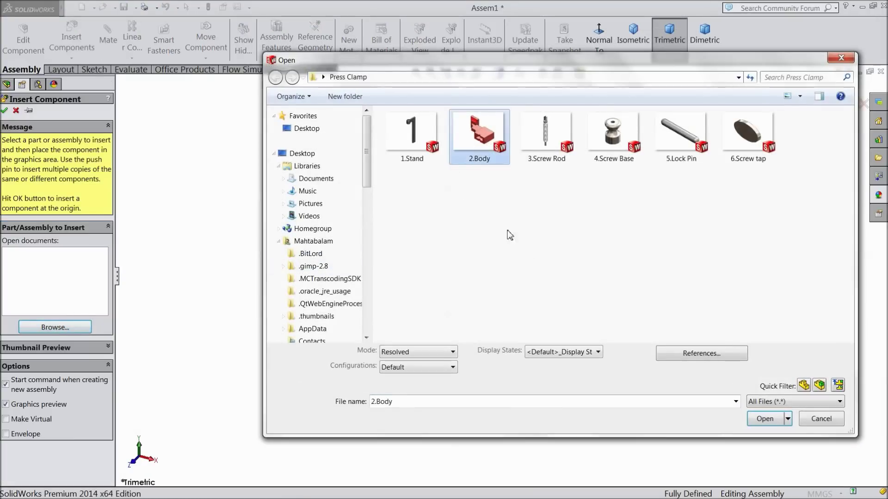
{"action": "left_click", "coordinate": [764, 419]}
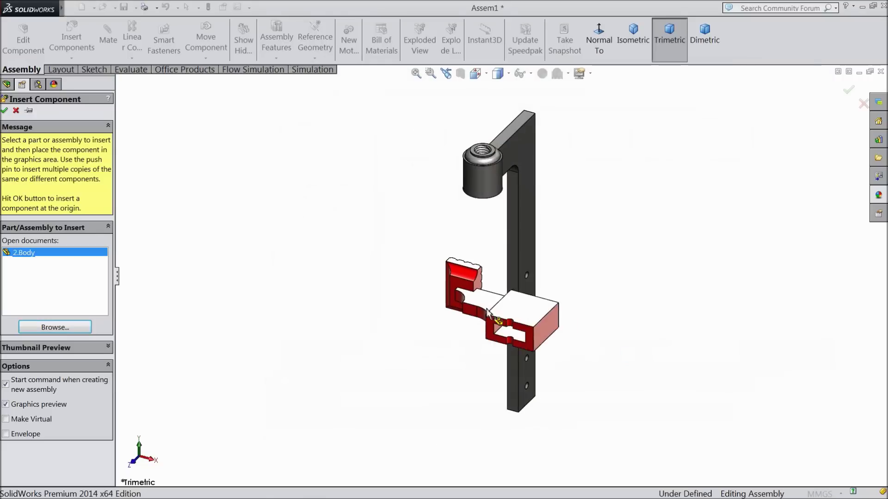
{"action": "left_click", "coordinate": [465, 314]}
- Start inserting another component and select the inner bottom face of the body's rectangular opening
{"action": "scroll", "coordinate": [508, 295], "scroll_direction": "down", "scroll_amount": 2}
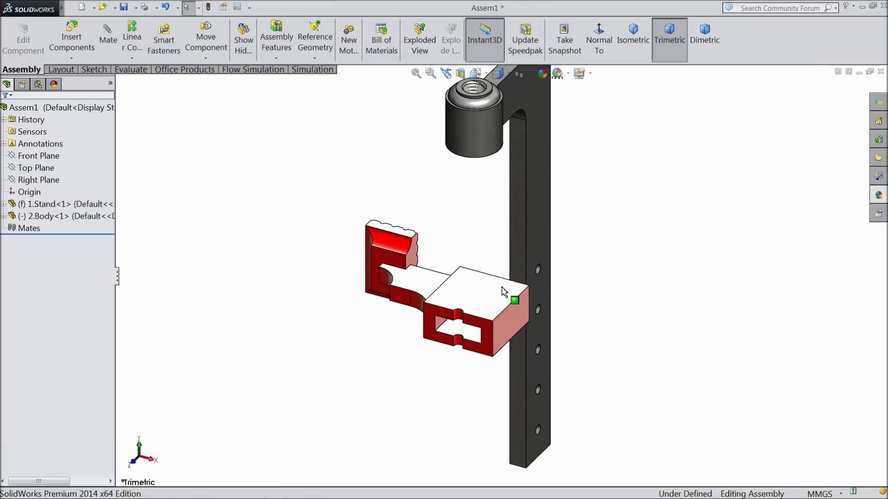
{"action": "scroll", "coordinate": [499, 293], "scroll_direction": "down", "scroll_amount": 2}
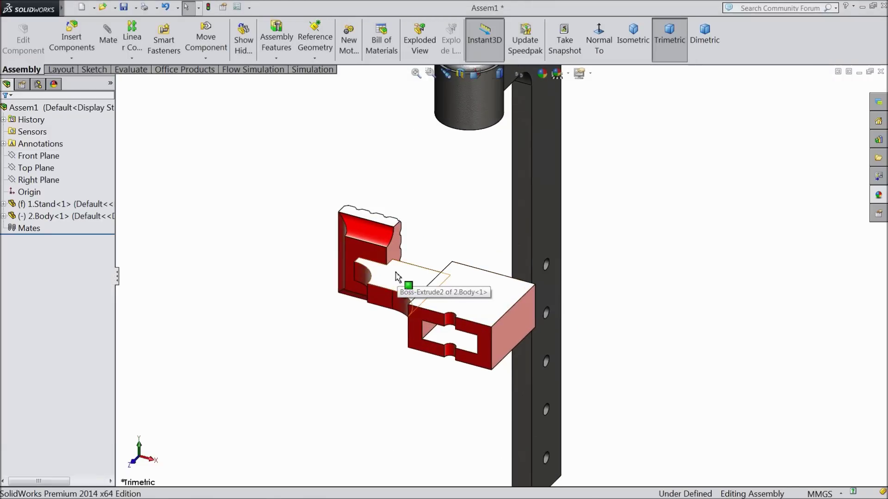
{"action": "scroll", "coordinate": [342, 257], "scroll_direction": "up", "scroll_amount": 1}
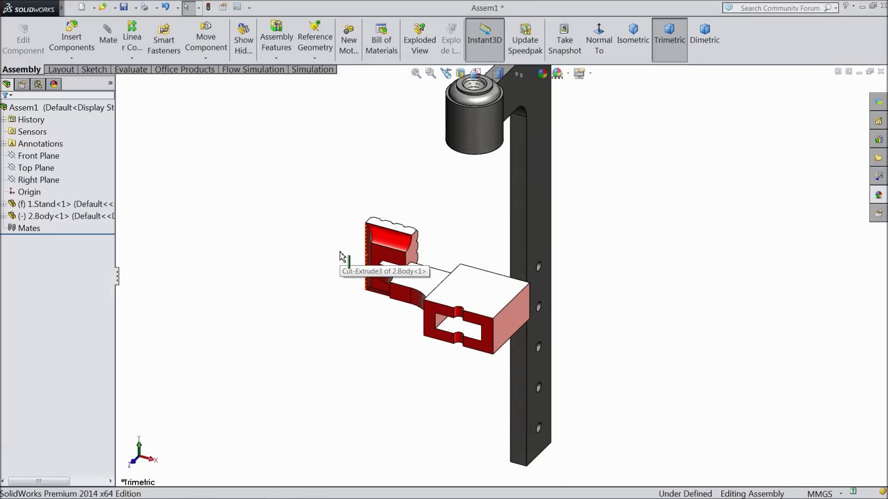
{"action": "left_click", "coordinate": [76, 46]}
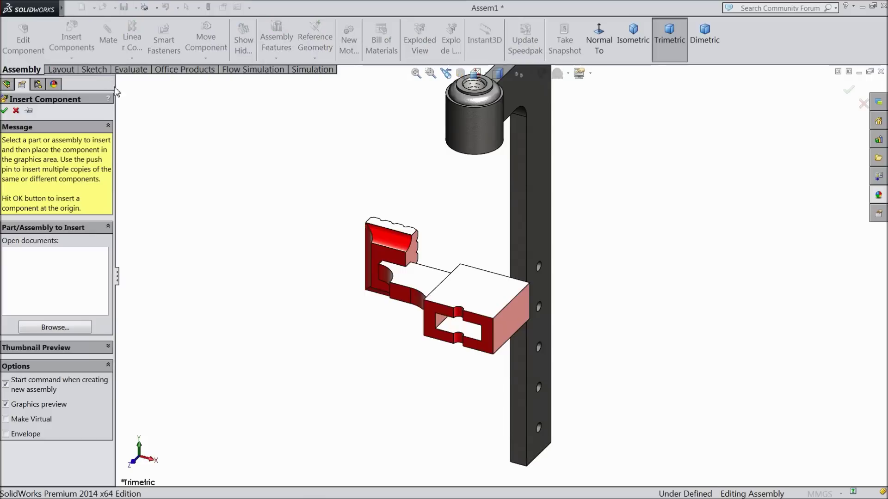
{"action": "left_click", "coordinate": [458, 327]}
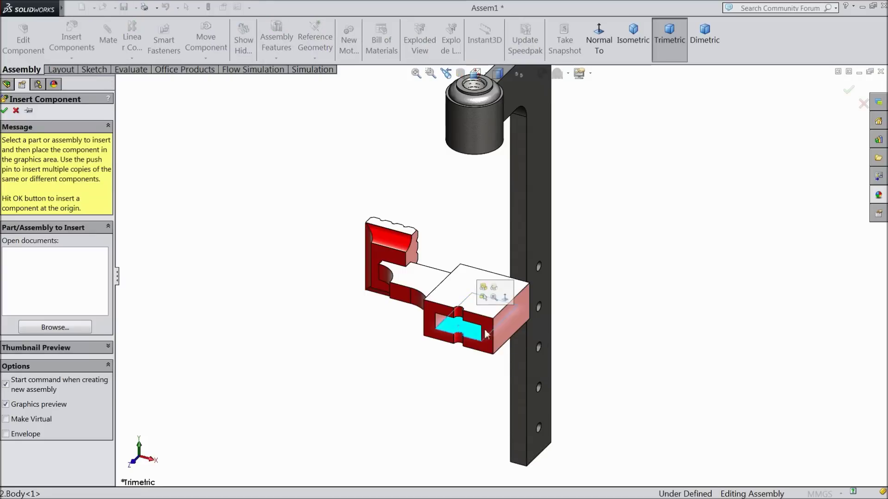